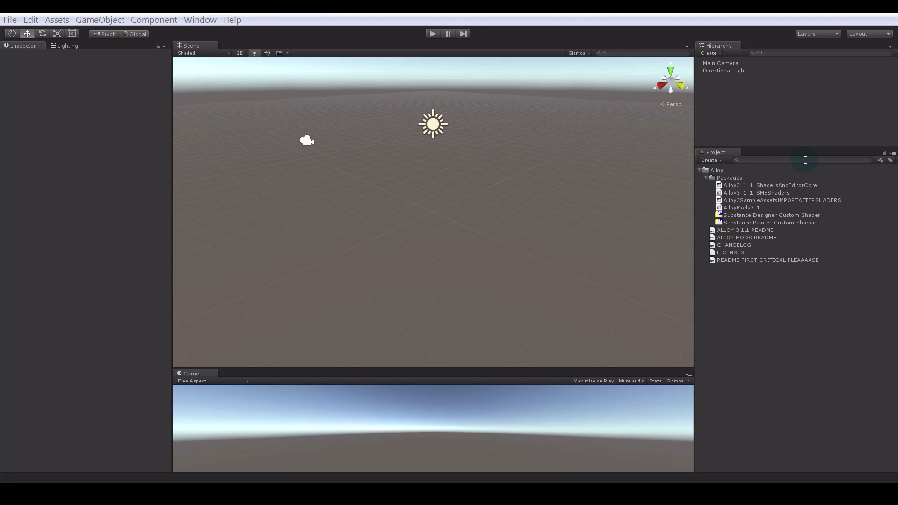
- Import the full contents of the Alloy3_1_1_ShadersAndEditorCore package from Alloy's Packages folder into the project
left_click(709, 178)
left_click(706, 178)
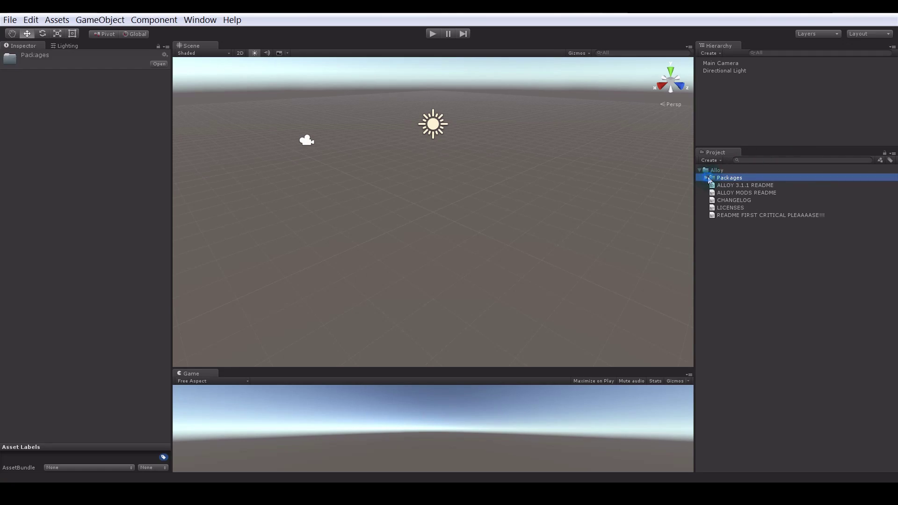
left_click(706, 178)
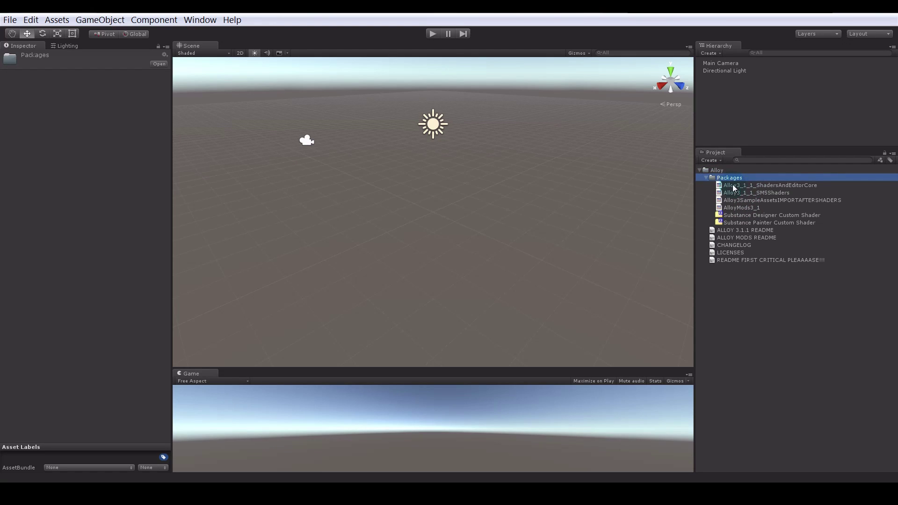
left_click(728, 187)
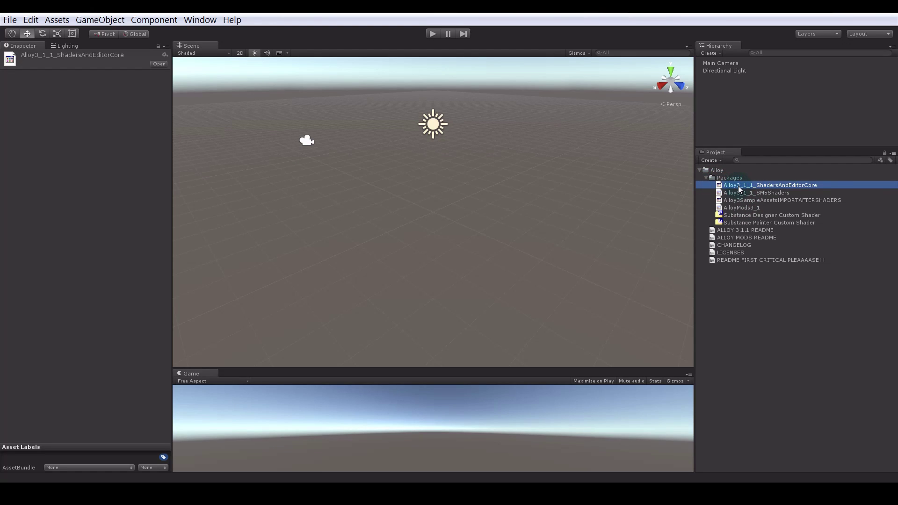
double_click(767, 185)
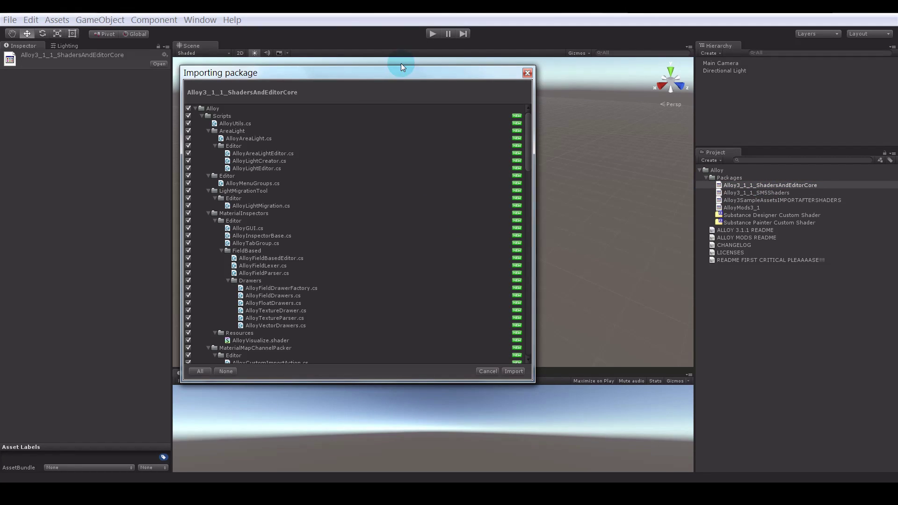
left_click_drag(527, 138, 537, 110)
left_click(520, 370)
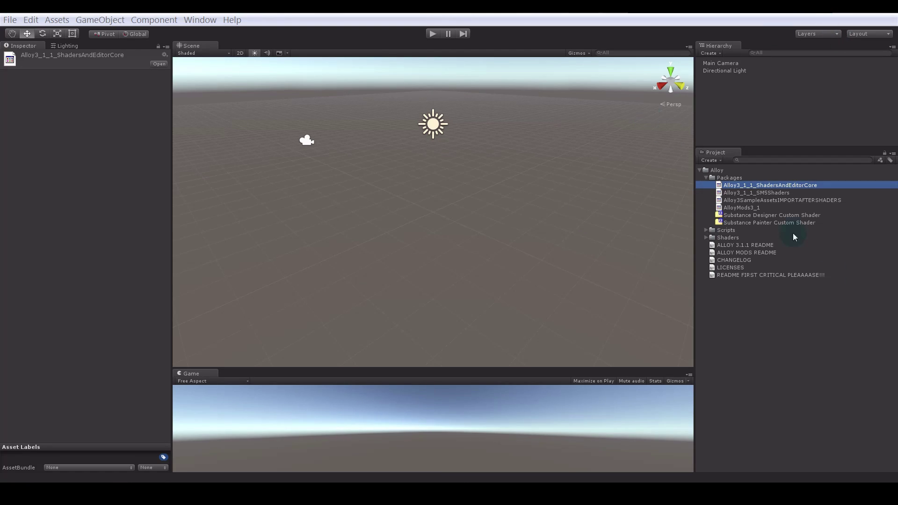
- Examine the contents of the imported Scripts and Shaders folders, including the Definitions, Lighting and SM3 subfolders
left_click(706, 238)
left_click(708, 230)
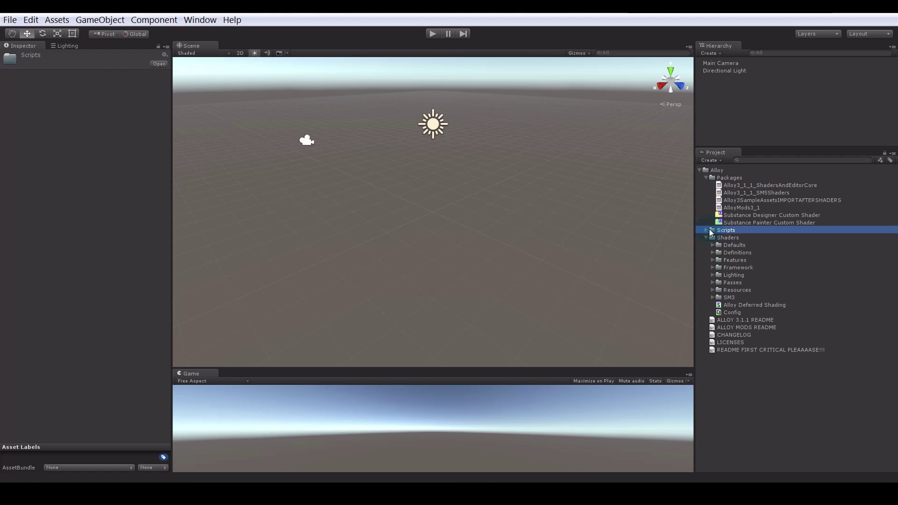
left_click(705, 230)
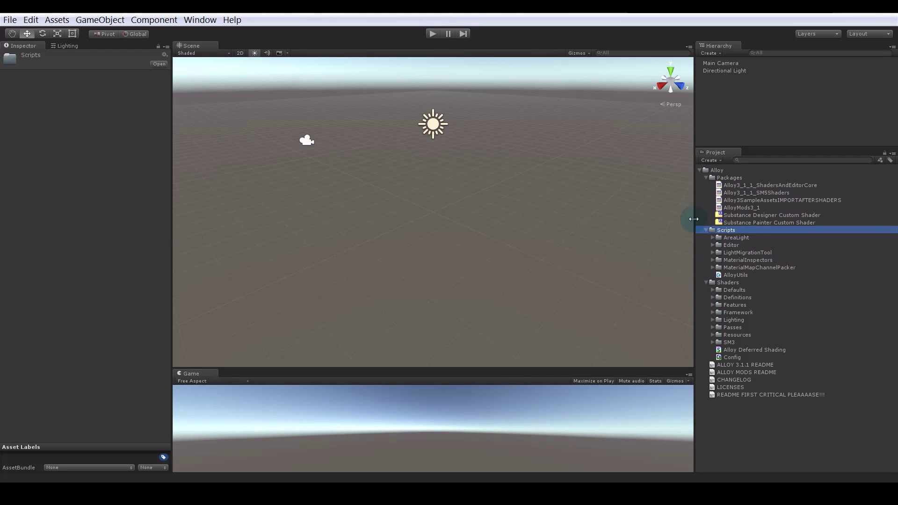
left_click(705, 230)
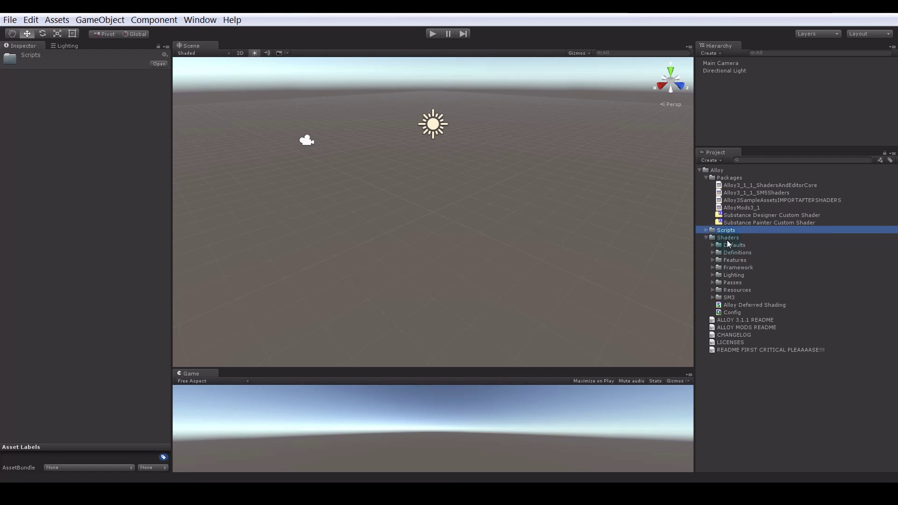
left_click(727, 239)
left_click(723, 246)
left_click(718, 252)
left_click(712, 253)
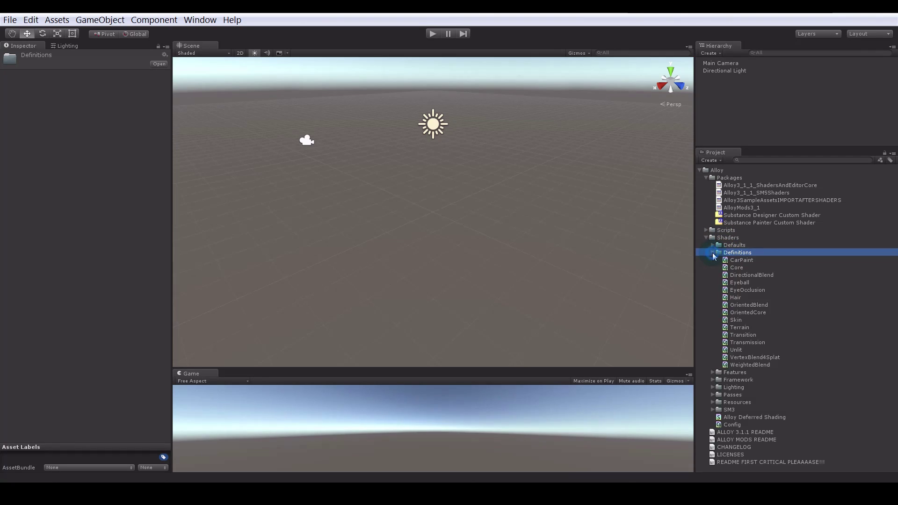
left_click(712, 253)
left_click(715, 275)
left_click(712, 275)
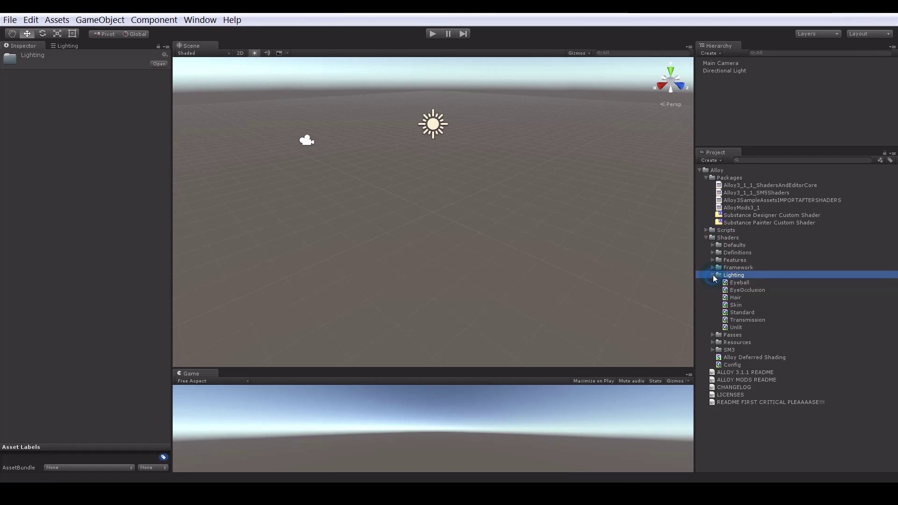
left_click(712, 276)
left_click(711, 298)
left_click(730, 297)
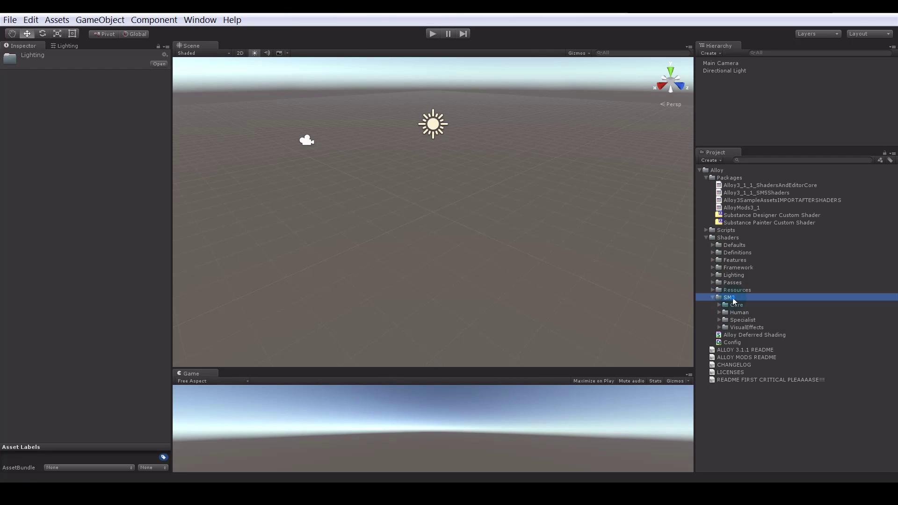
left_click(719, 304)
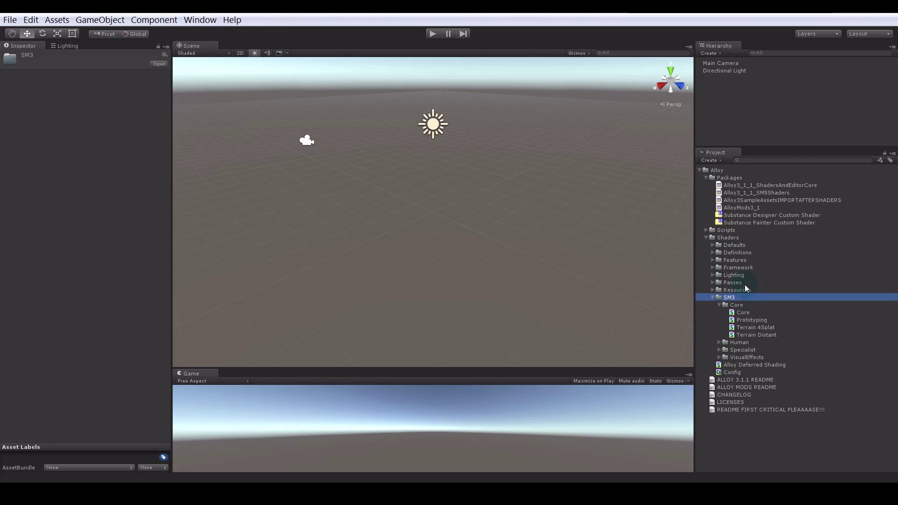
left_click(713, 297)
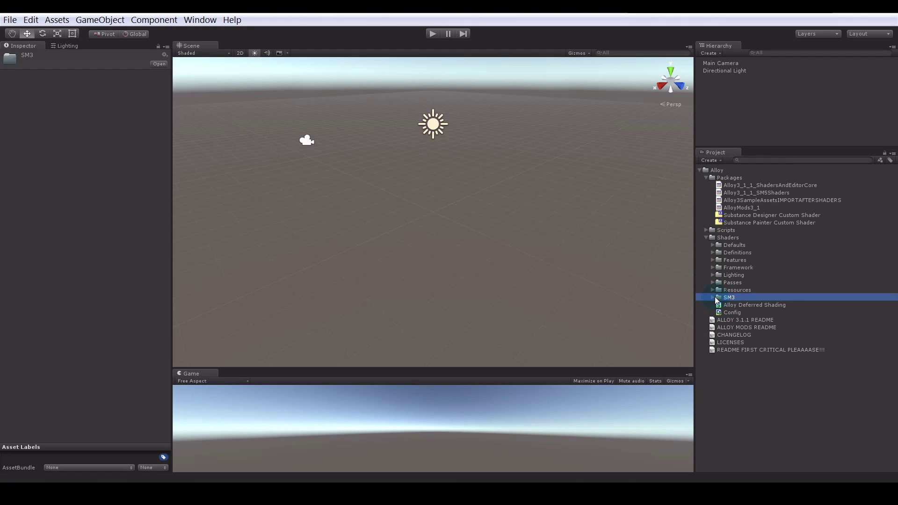
left_click(747, 193)
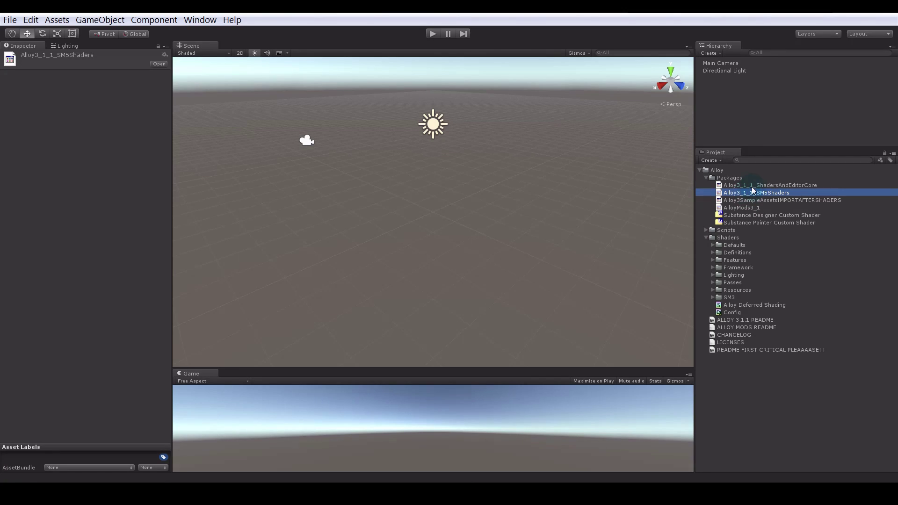
left_click(831, 187)
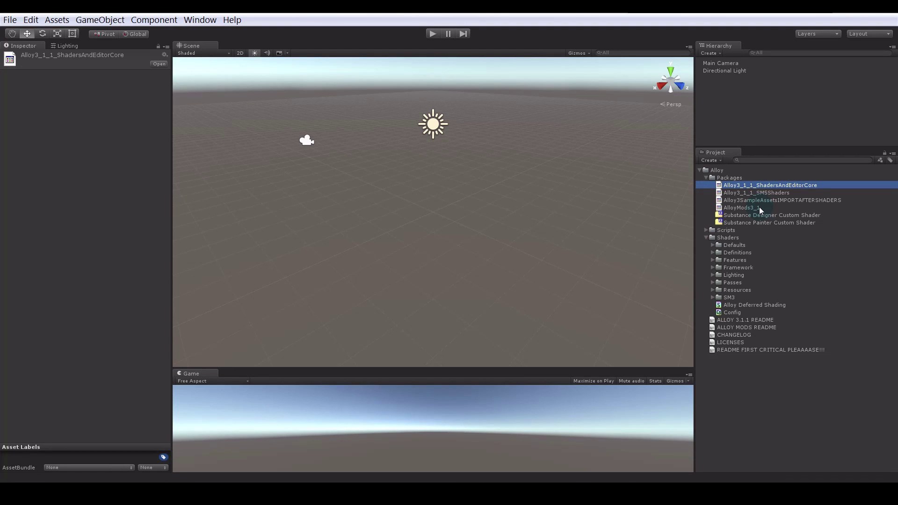
- Set the project's color space to Linear in the Player project settings
left_click(31, 20)
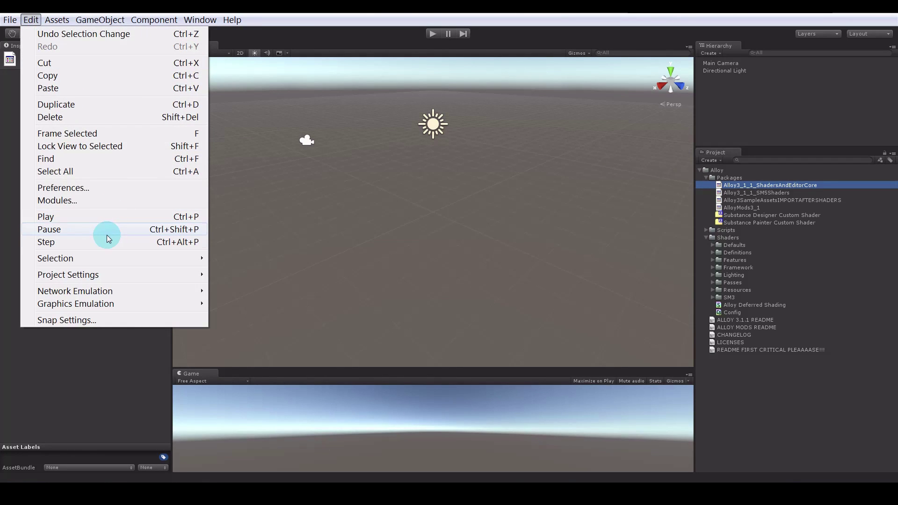
mouse_move(181, 273)
left_click(247, 322)
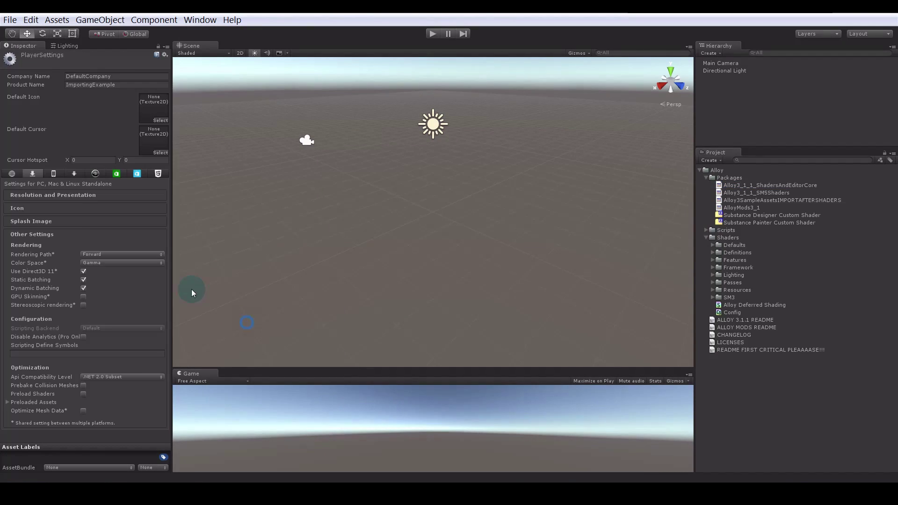
left_click(89, 263)
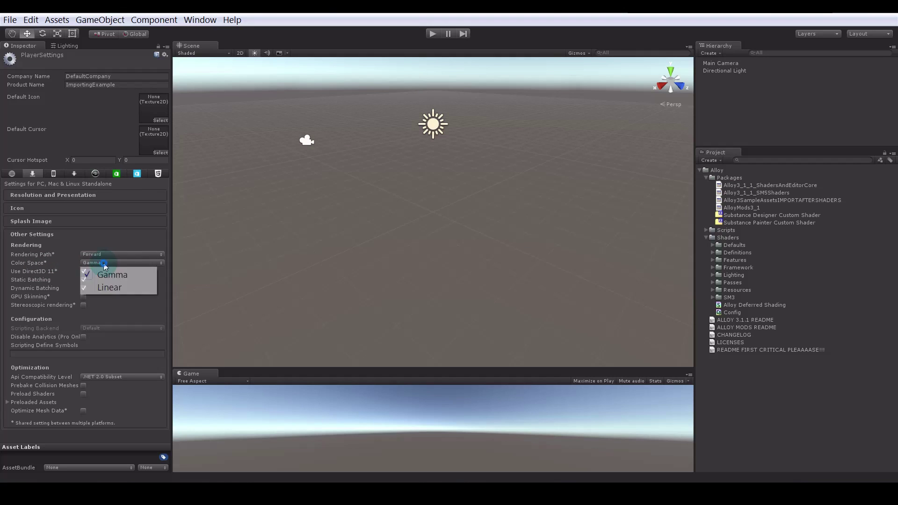
left_click(120, 288)
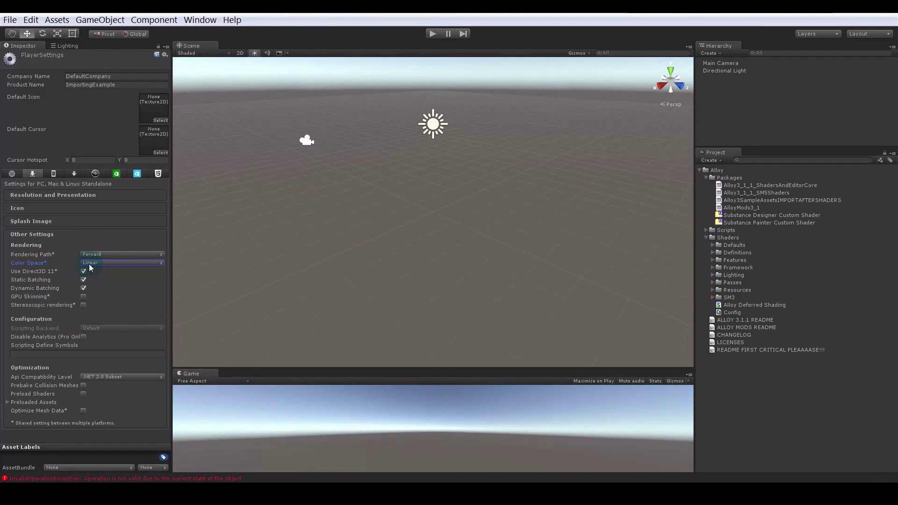
left_click_drag(172, 293, 149, 299)
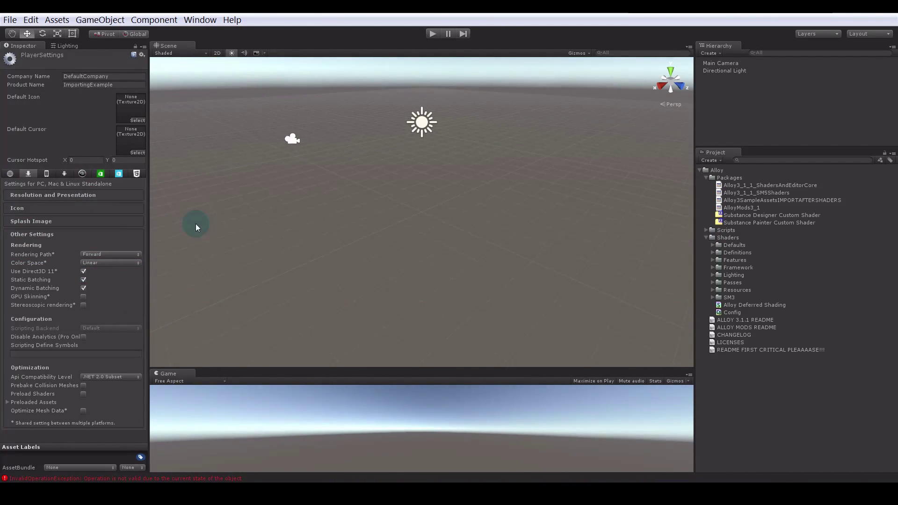
left_click(120, 255)
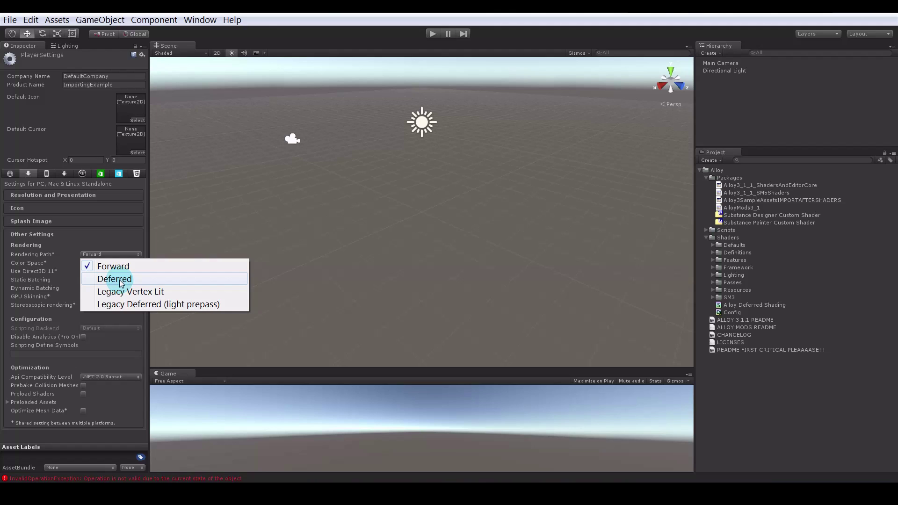
left_click(150, 221)
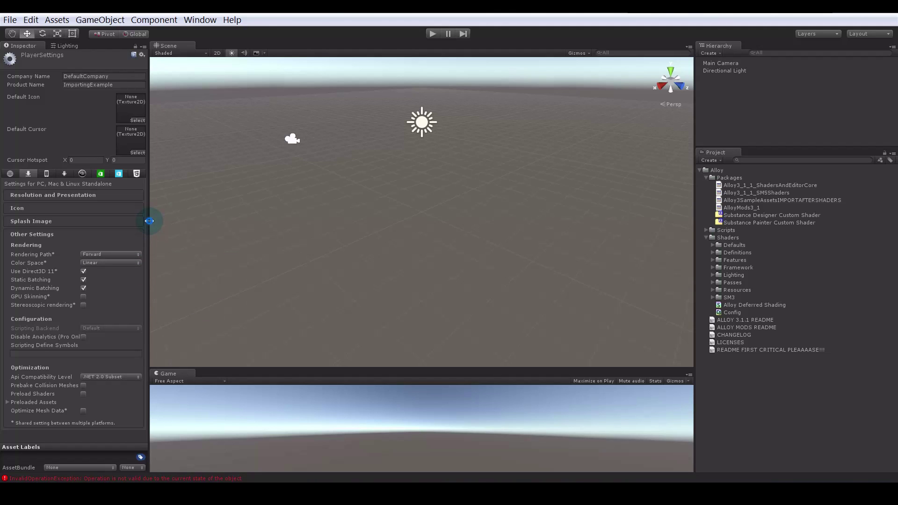
- In the Graphics project settings, set Deferred to Custom shader and assign the Alloy Deferred Shading shader to it
left_click(31, 20)
mouse_move(106, 279)
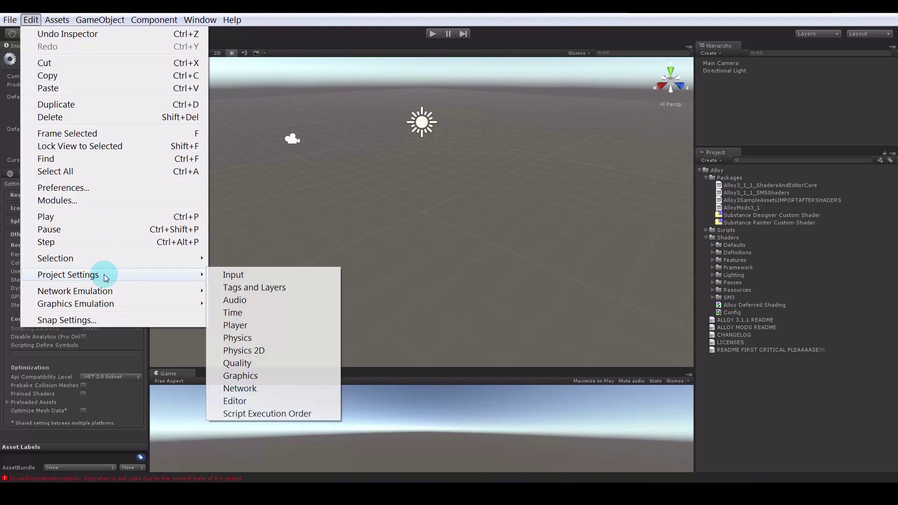
left_click(243, 374)
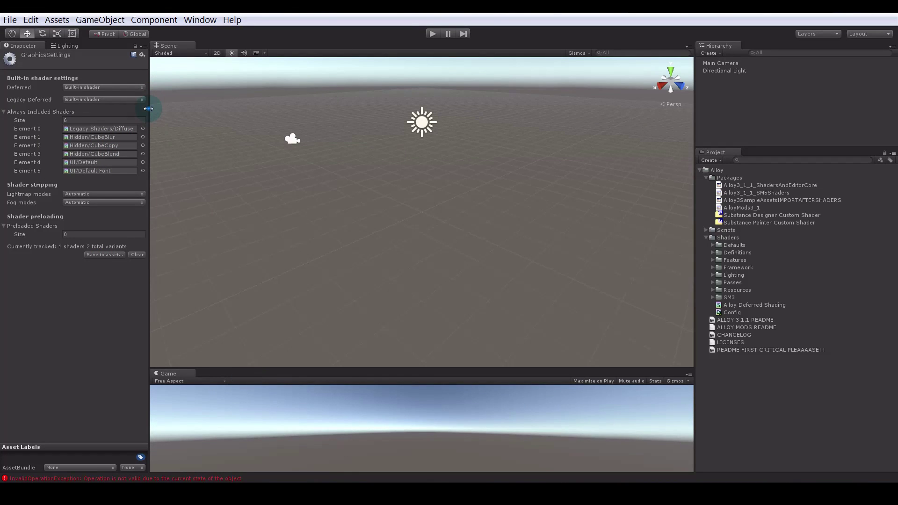
left_click_drag(146, 112, 171, 112)
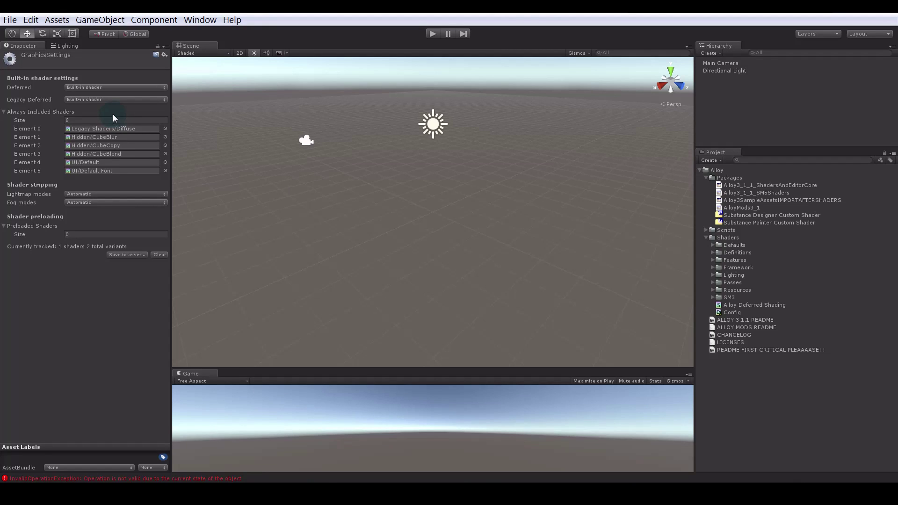
left_click(26, 87)
left_click(104, 88)
left_click(105, 124)
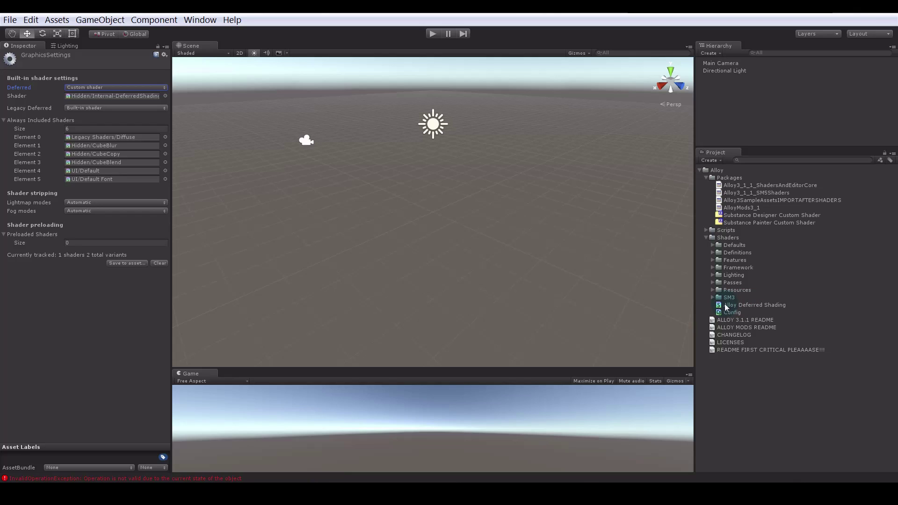
left_click_drag(764, 305, 142, 97)
mouse_move(172, 114)
left_mouse_down()
mouse_move(145, 120)
mouse_move(171, 131)
left_mouse_up()
- In the Quality project settings, delete every quality level except Fantastic
left_click(30, 19)
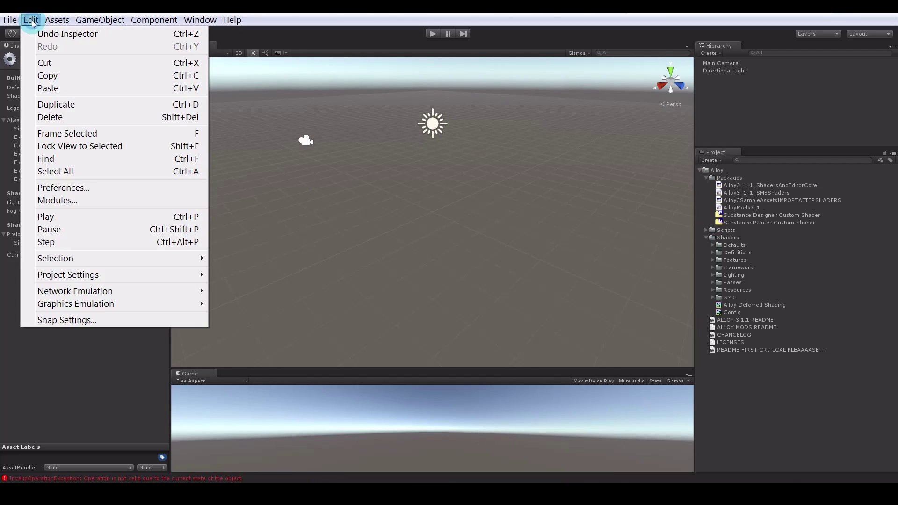
mouse_move(148, 271)
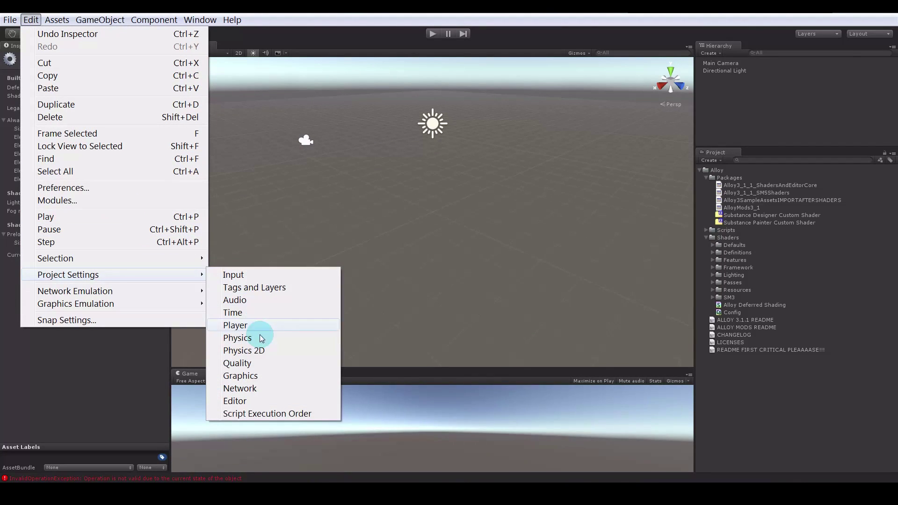
left_click(256, 363)
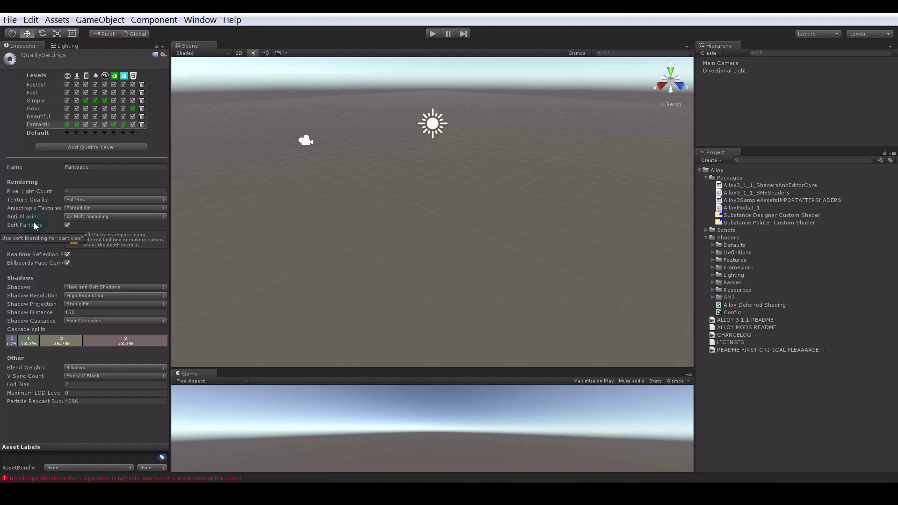
left_click(142, 84)
left_click(142, 84)
left_click(141, 84)
left_click(142, 84)
left_click(141, 84)
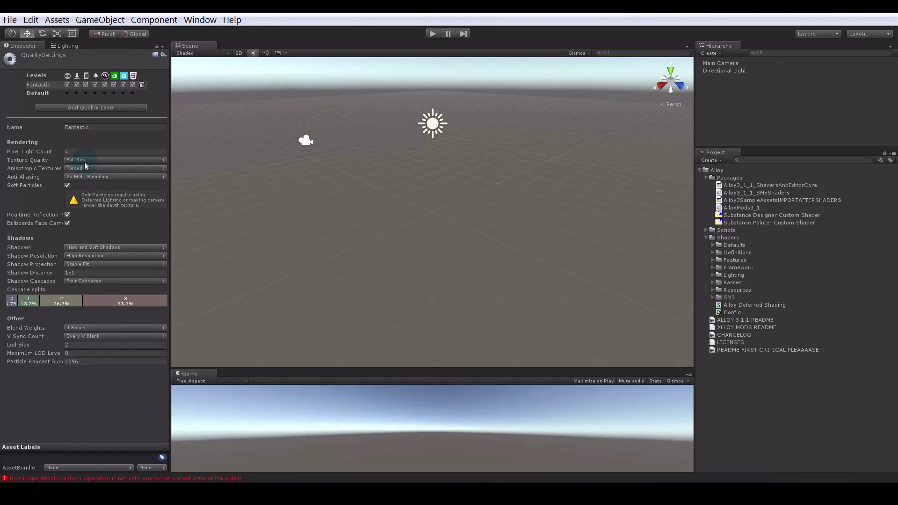
- Set the Fantastic quality level's anti-aliasing to Disabled and its shadow projection to Close Fit
left_click(83, 177)
left_click(84, 189)
left_click(94, 265)
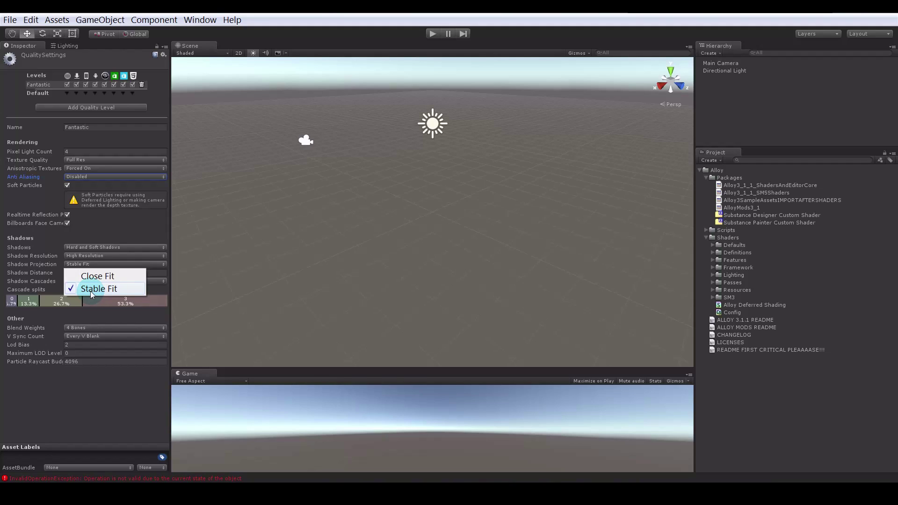
left_click(97, 276)
- Enable HDR on the Main Camera
left_click(723, 64)
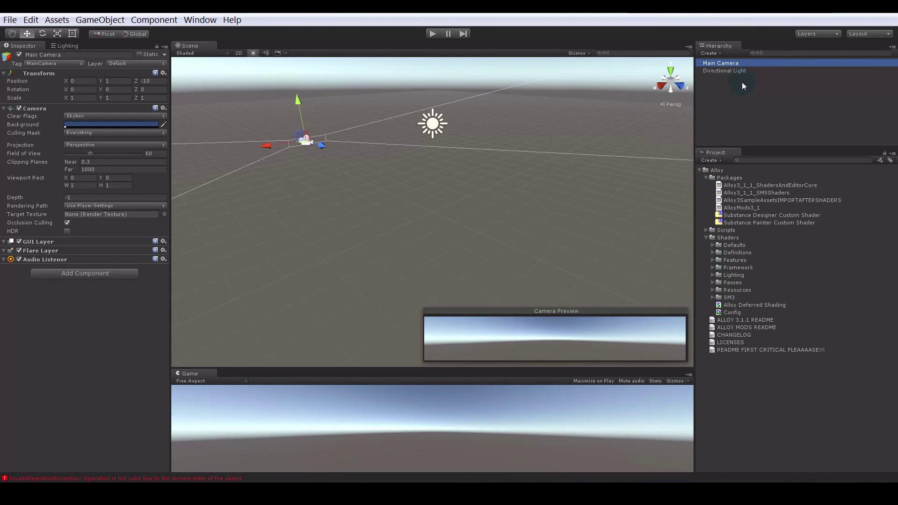
left_click(66, 230)
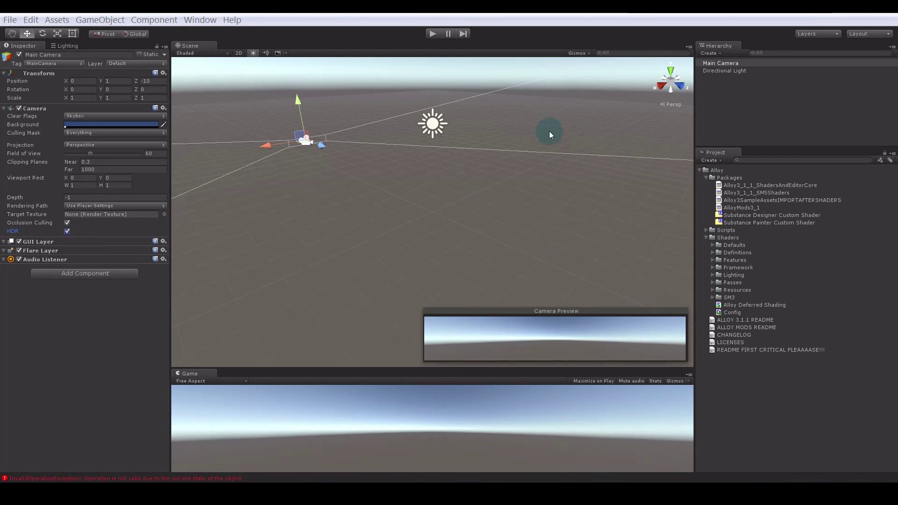
left_click(759, 186)
left_click(754, 192)
left_click(741, 185)
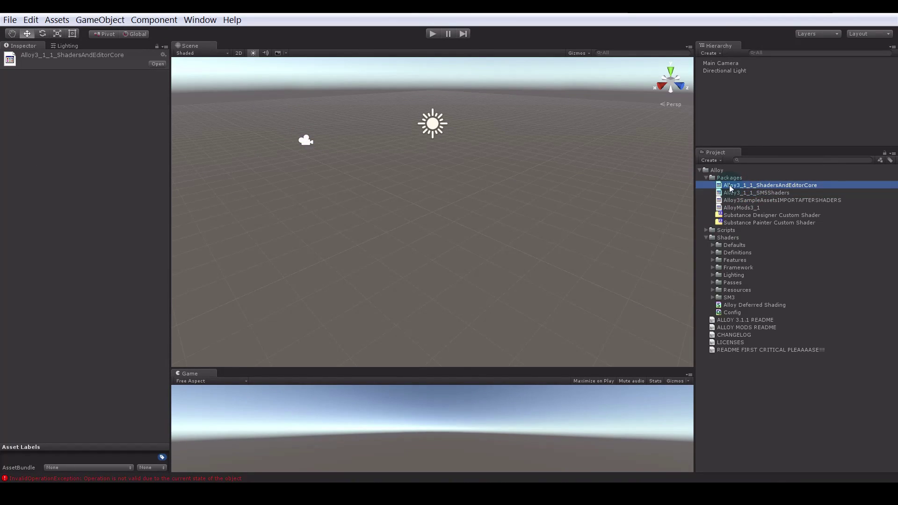
left_click(747, 208)
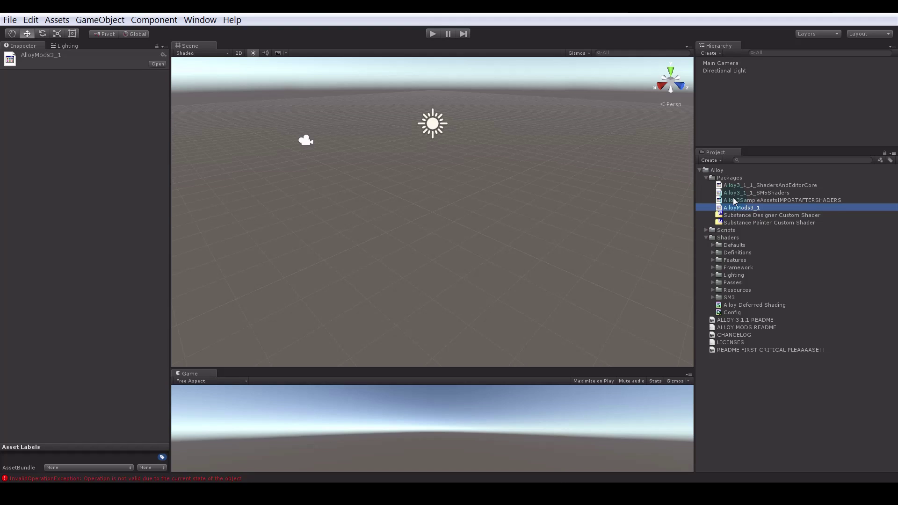
- Read the ALLOY 3.1.1 README and locate the Alloy3_1_1_ShadersAndEditorCore package and the Scripts folder
left_click(739, 184)
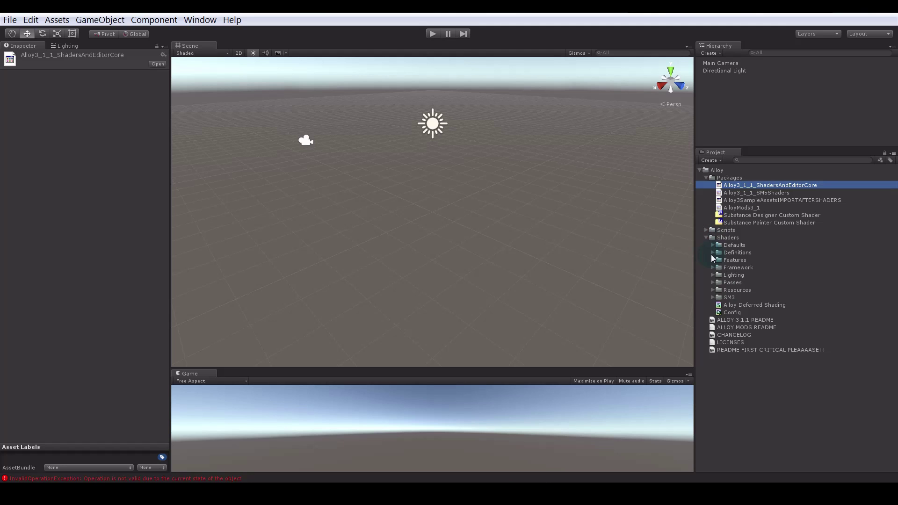
left_click(736, 321)
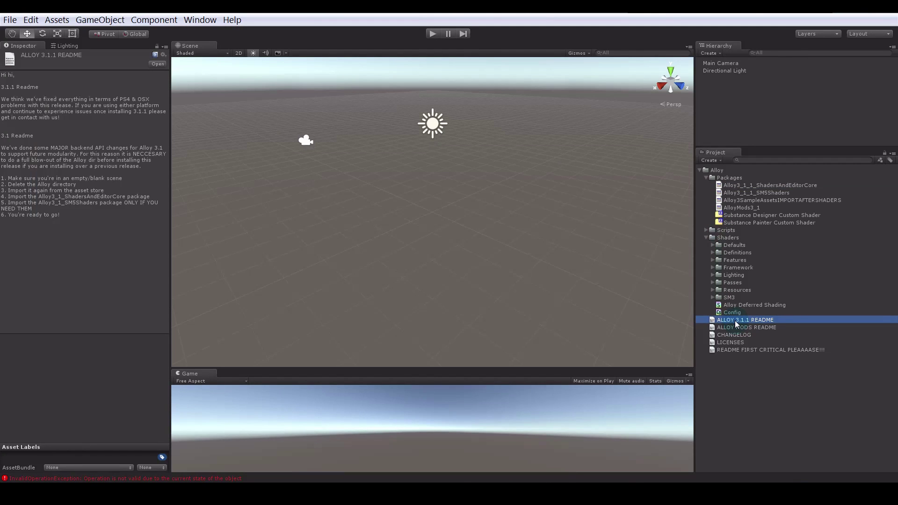
left_click(748, 231)
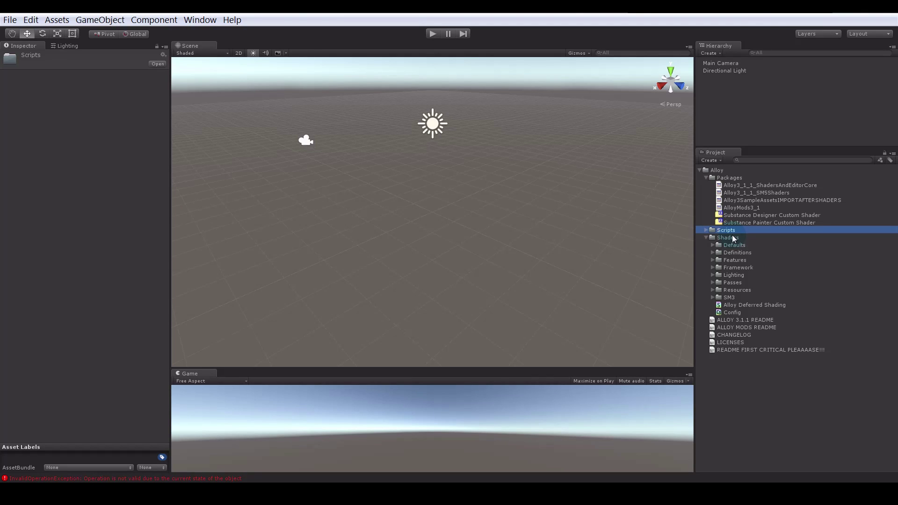
- Clear all messages from the Console and close the Console window
left_click(10, 20)
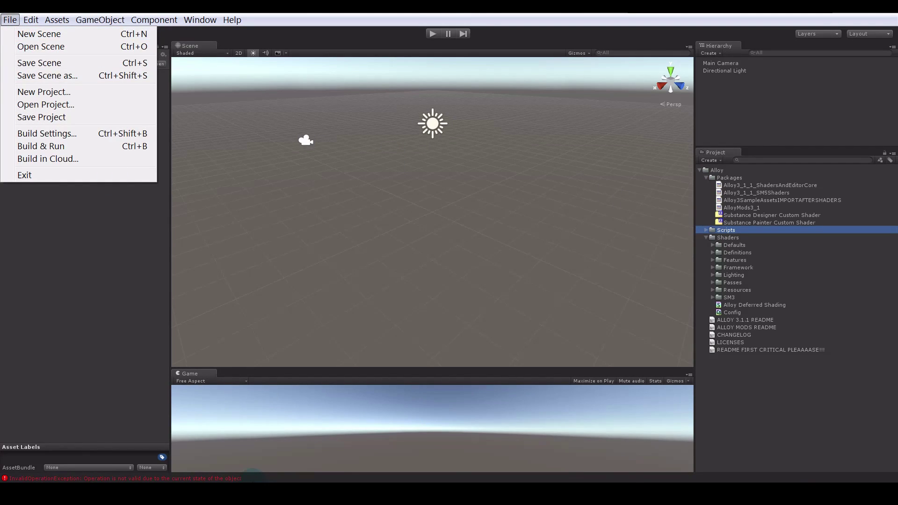
left_click(234, 478)
left_click(16, 18)
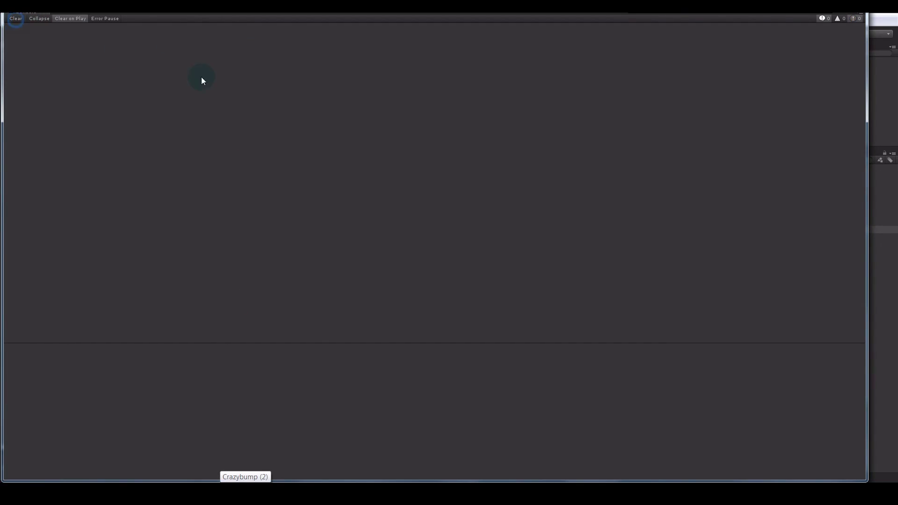
left_click_drag(353, 11, 289, 159)
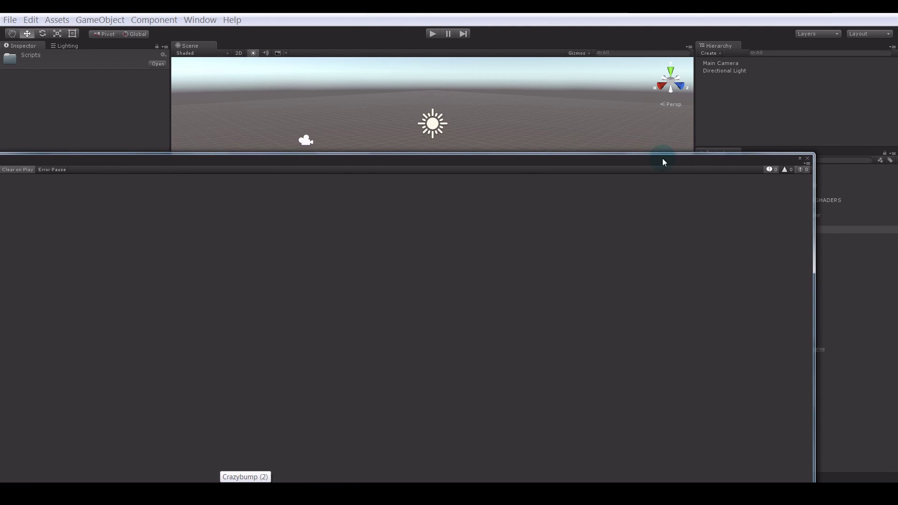
left_click(807, 158)
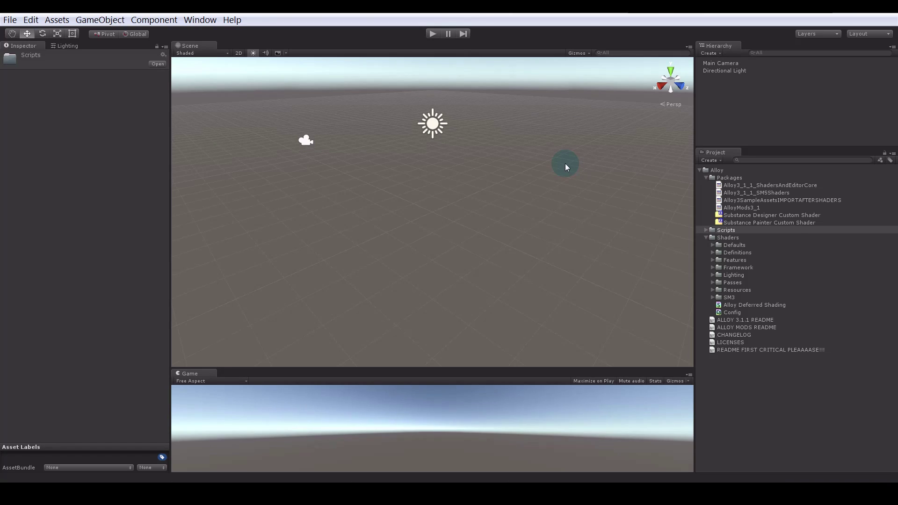
- Expand the Scripts folder inside the Alloy folder to examine its subfolders
double_click(708, 230)
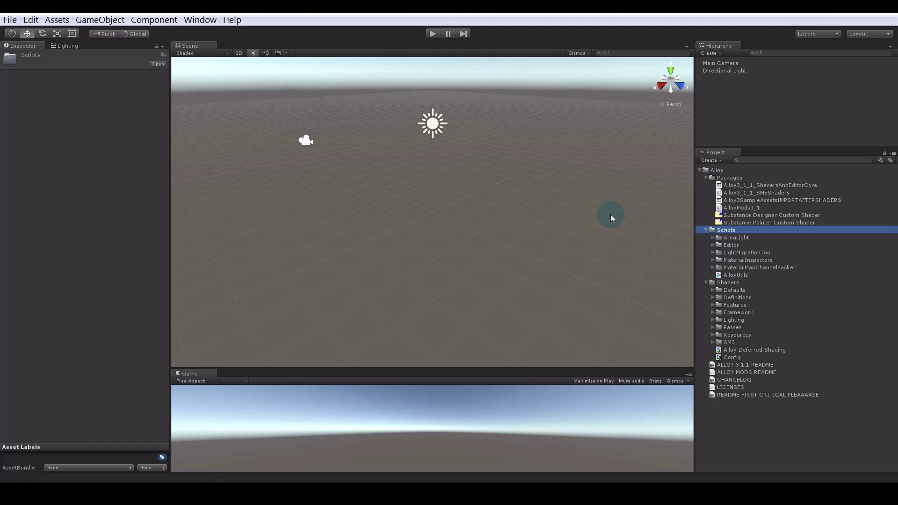
left_click(10, 19)
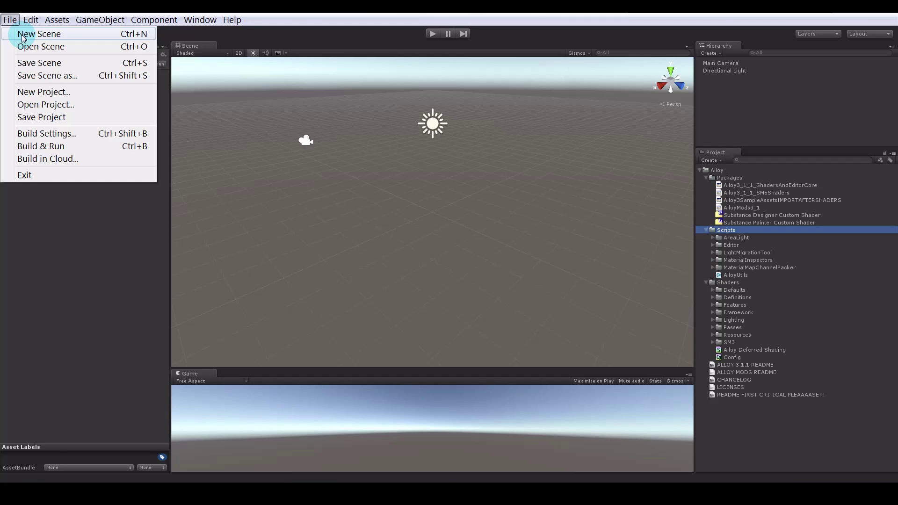
left_click(715, 170)
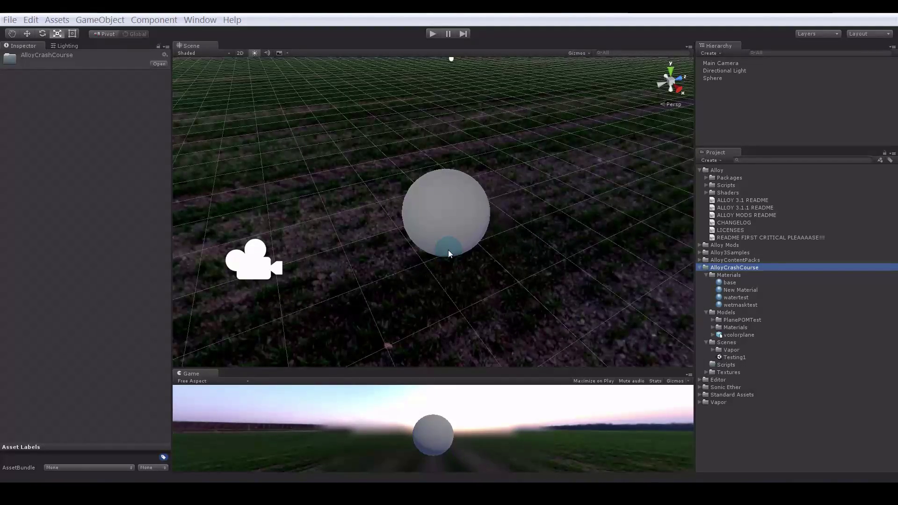
- Examine the AlloyContentPacks folder with its detail maps and FX masks, and the image effects in Standard Assets
left_click(700, 260)
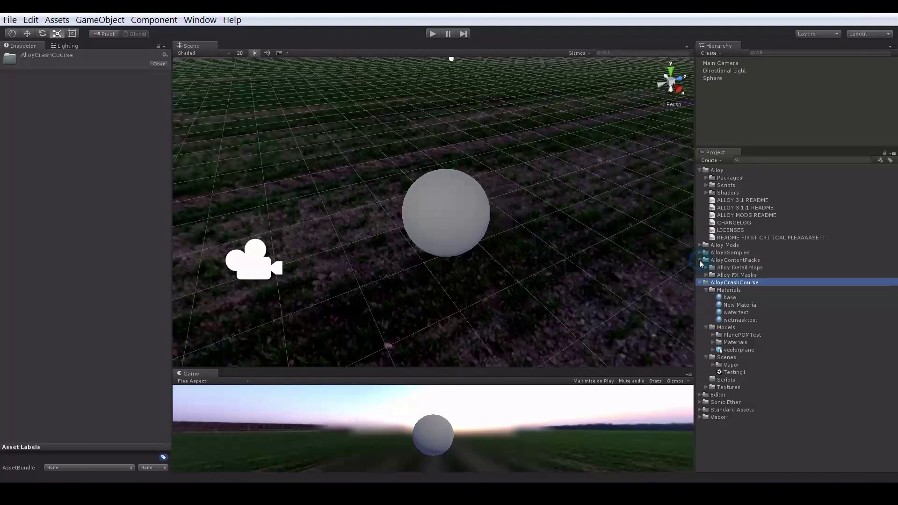
left_click(705, 267)
left_click(706, 267)
left_click(733, 267)
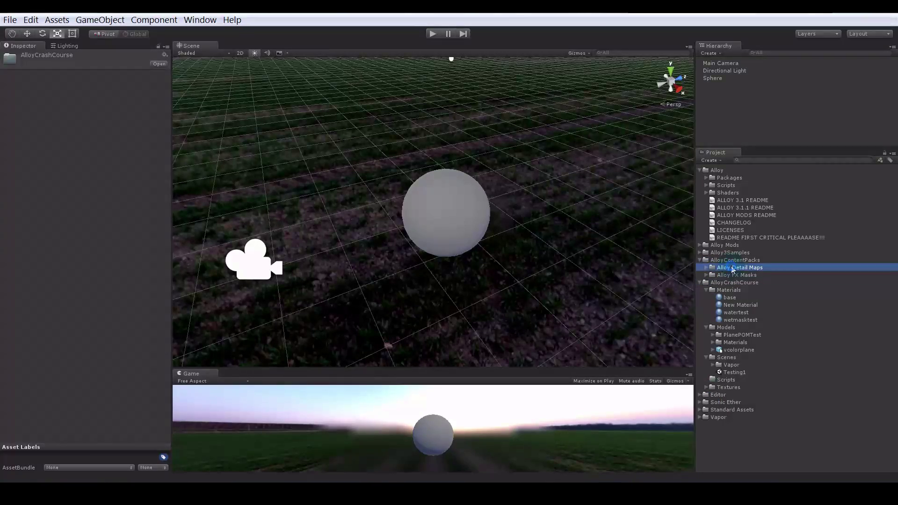
left_click(736, 275)
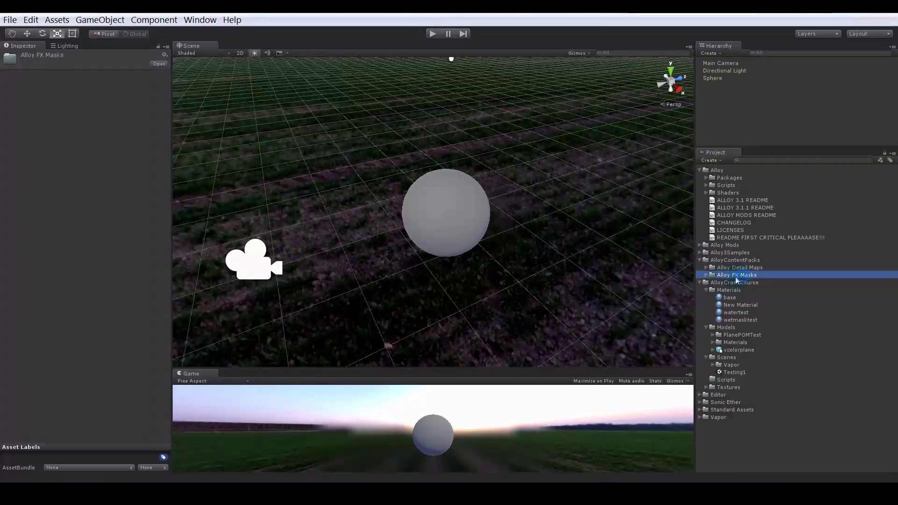
left_click(699, 259)
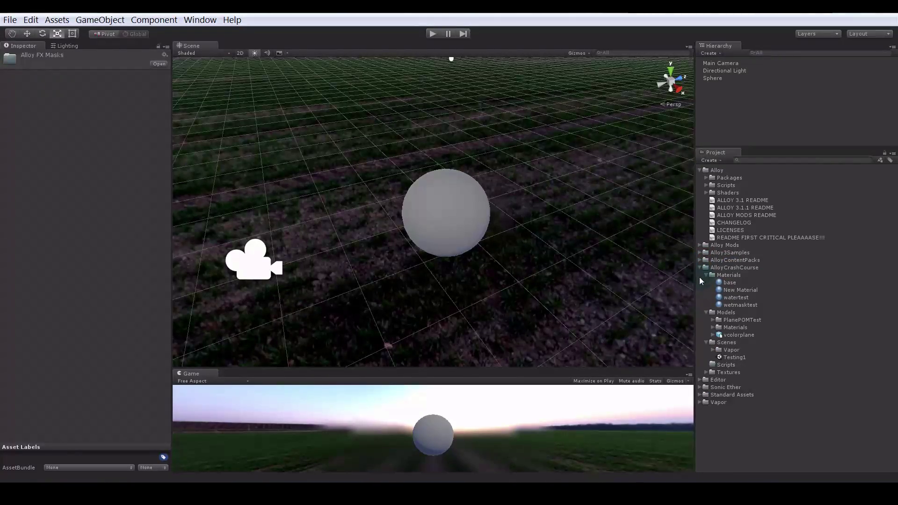
left_click(699, 395)
left_click(712, 410)
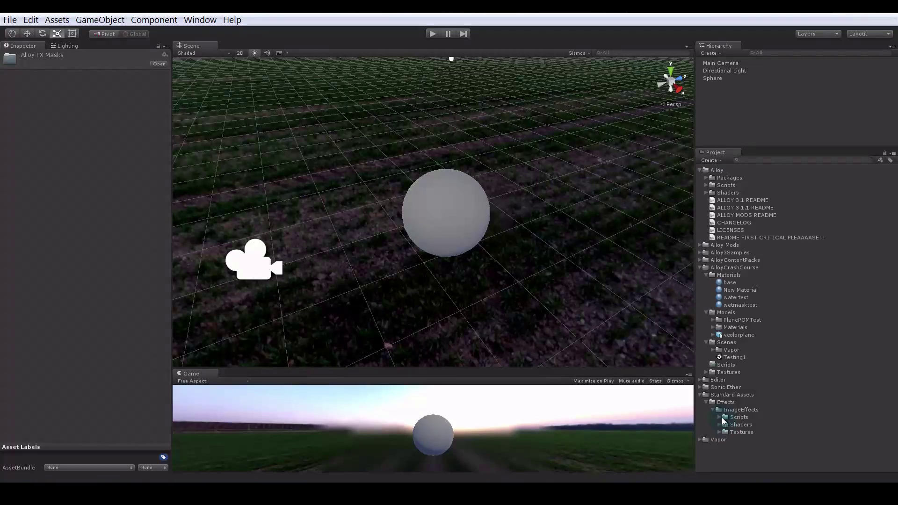
left_click(699, 394)
left_click(700, 388)
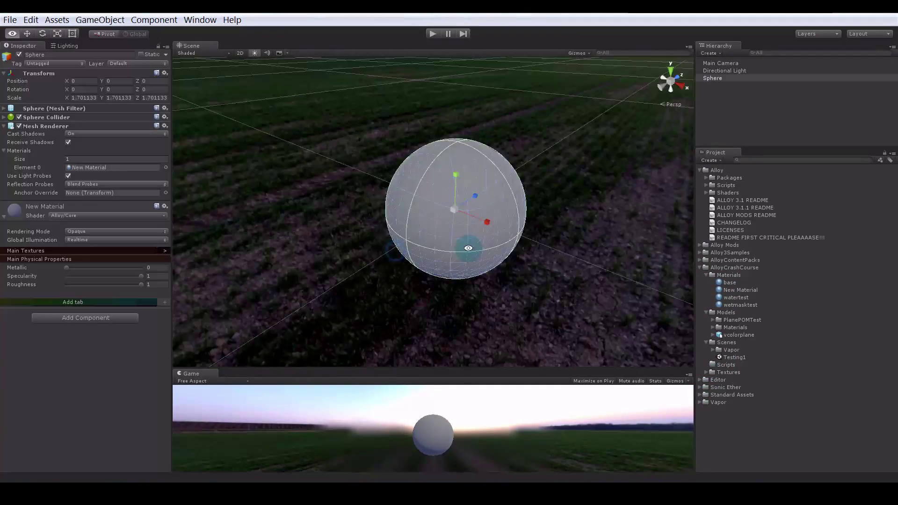
- Expand the Main Textures section of the sphere's New Material and choose the Alloy/Core shader
mouse_move(467, 248)
left_mouse_down("alt")
mouse_move(425, 266)
mouse_move(455, 261)
left_mouse_up("alt")
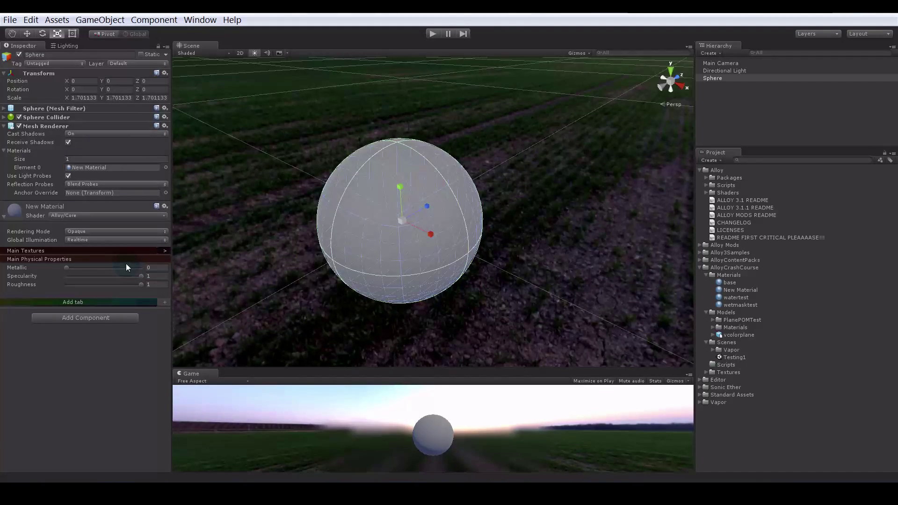
left_click(109, 251)
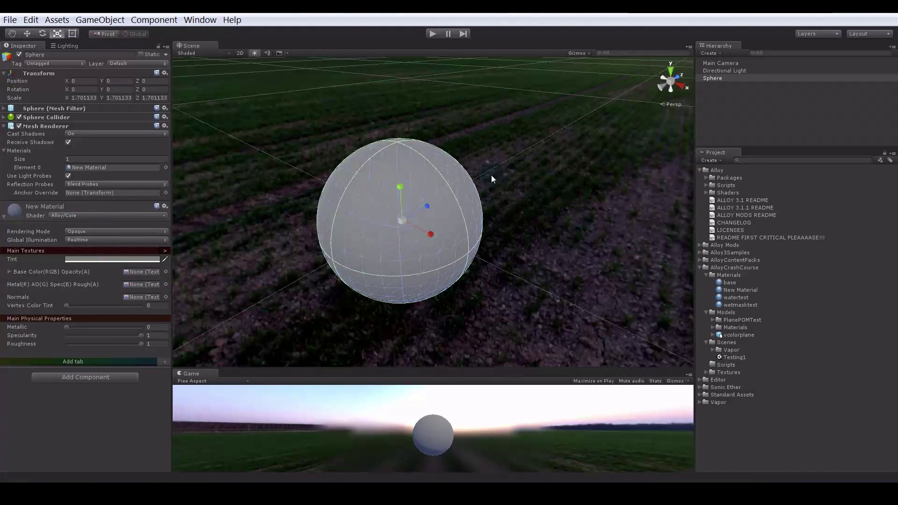
left_click(82, 168)
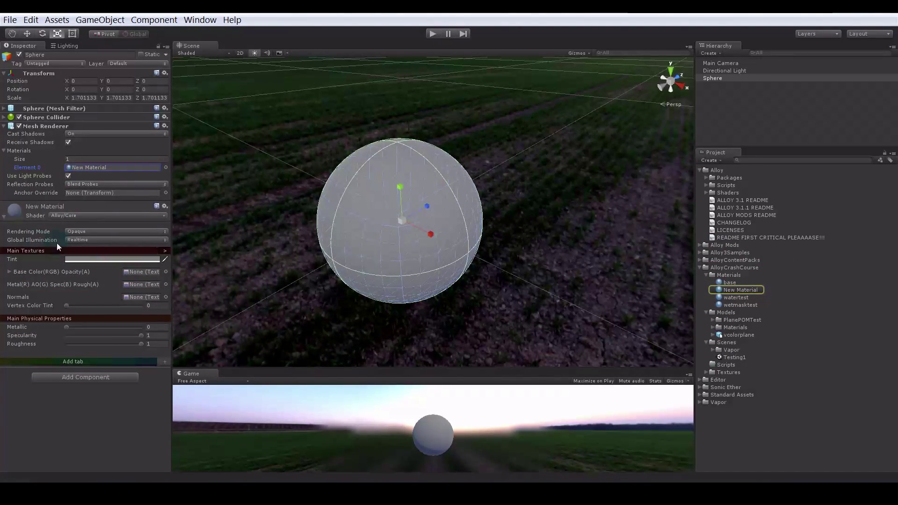
left_click(73, 216)
mouse_move(91, 268)
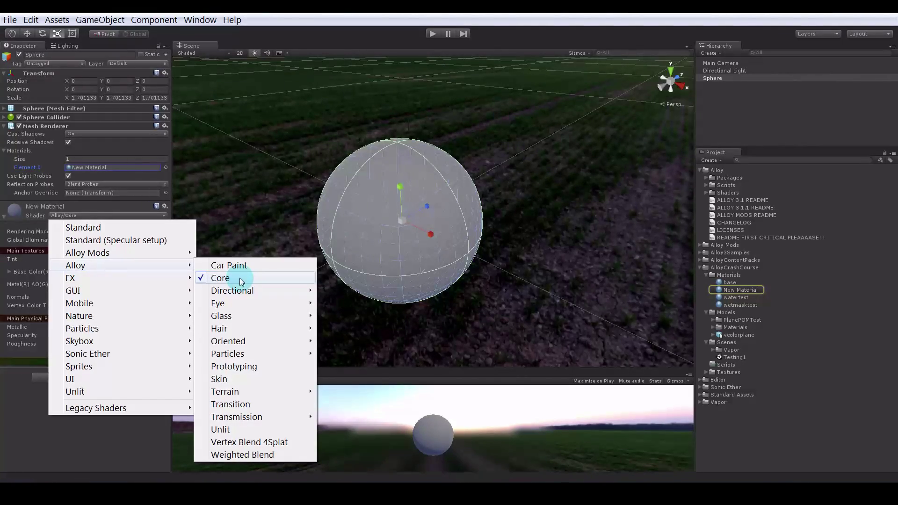
left_click(240, 278)
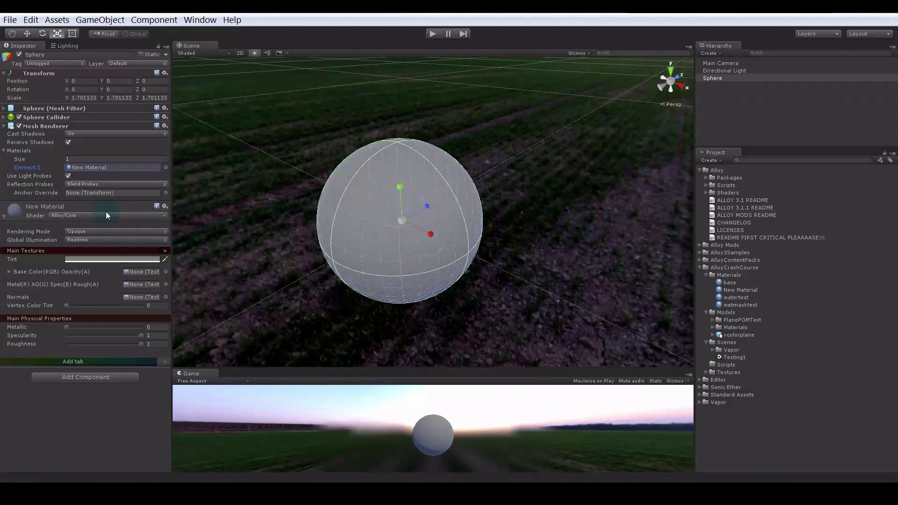
- Set the sphere material's rendering mode to Transparent and lower its tint alpha to 0
left_click(22, 231)
left_click(93, 231)
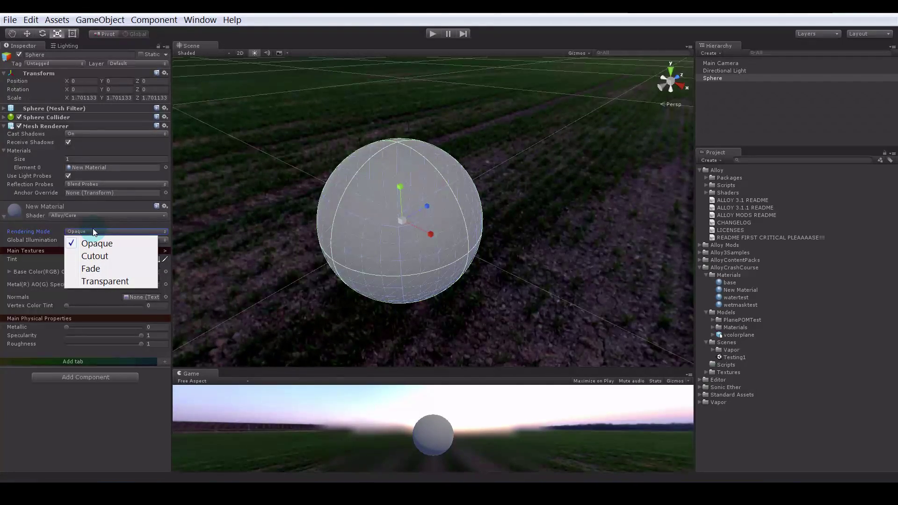
left_click(108, 279)
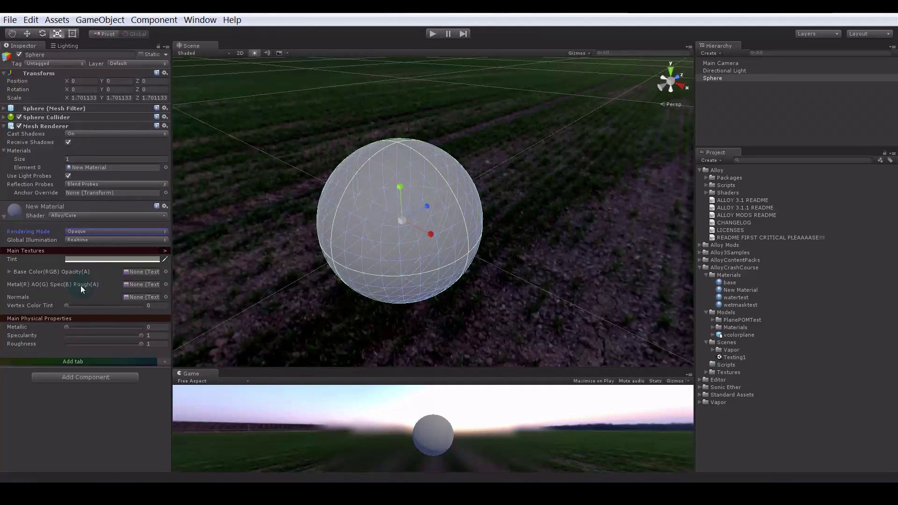
left_click(109, 260)
left_click_drag(636, 336, 598, 339)
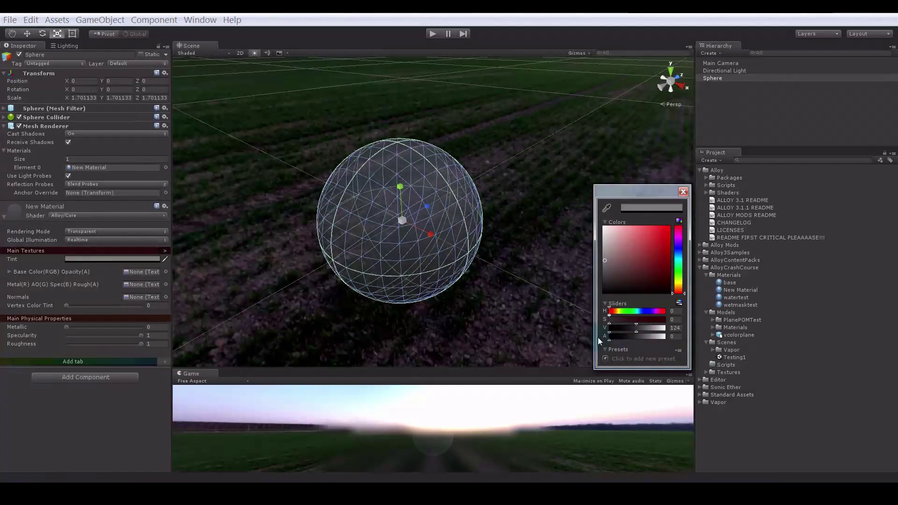
left_click(682, 191)
- Reduce the sphere material's roughness to about 0.276 and inspect the reflections on the sphere
left_click_drag(521, 275, 394, 213, "alt")
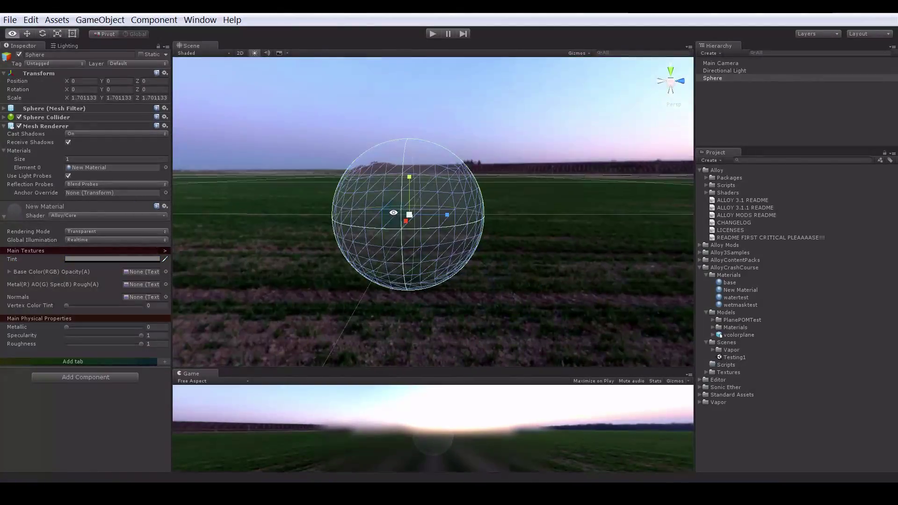
left_click(546, 213)
left_click_drag(546, 212, 439, 276, "alt")
left_click(439, 276)
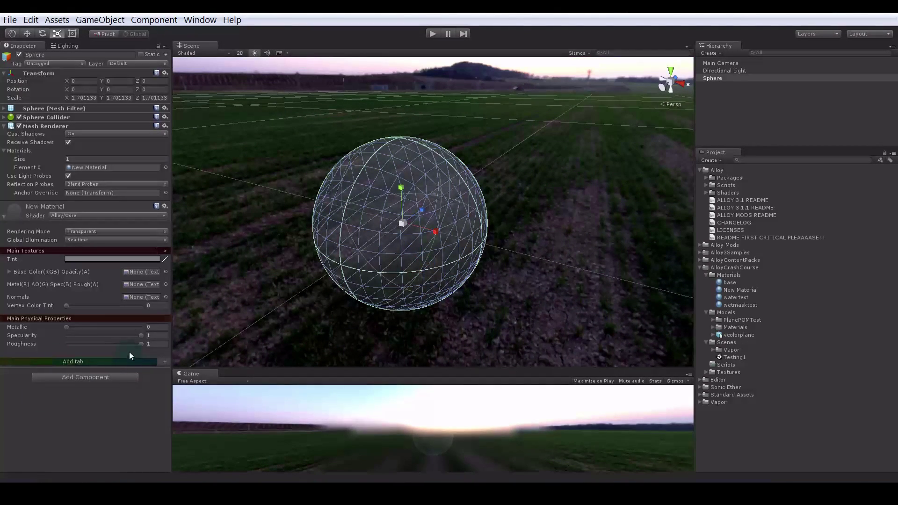
left_click_drag(138, 344, 86, 349)
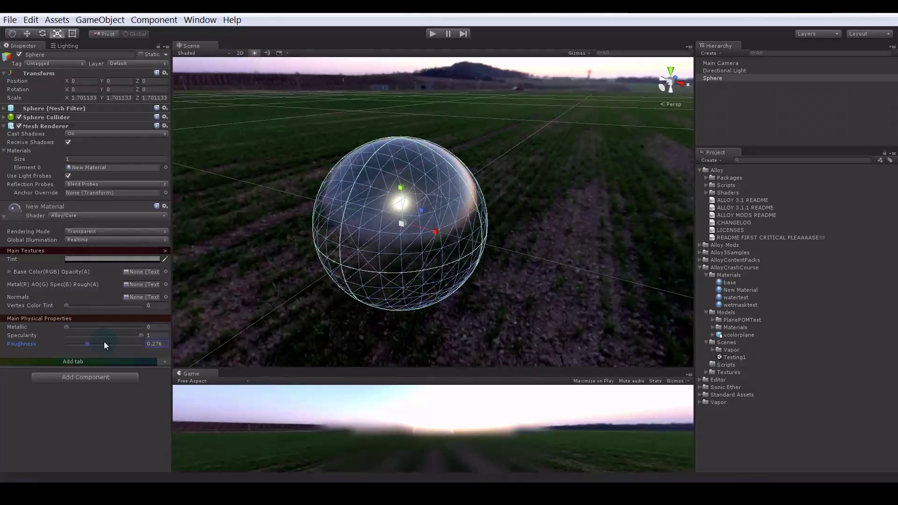
left_click(540, 215)
scroll(364, 265, "up", 2, "alt")
left_click_drag(281, 282, 401, 262, "alt")
scroll(400, 262, "up", 3)
left_click(397, 255)
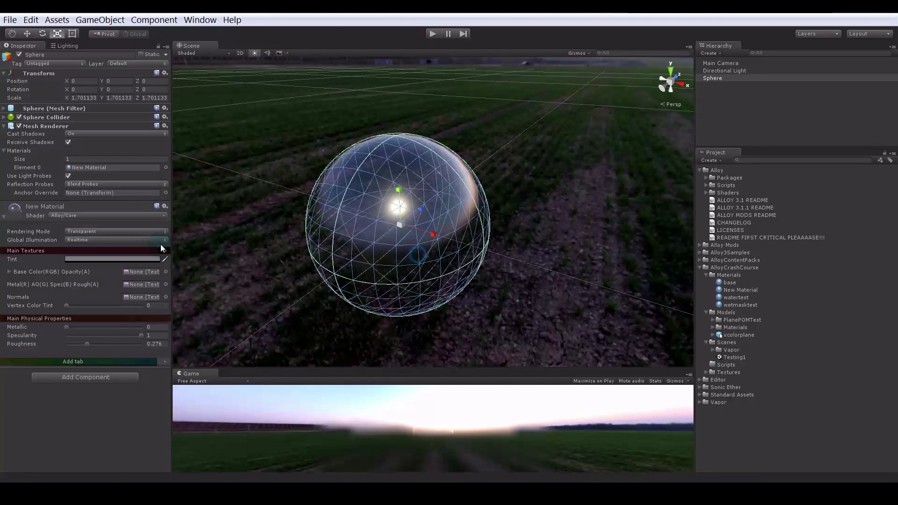
- Change the sphere material's rendering mode to Fade and raise its tint alpha to 255
left_click(95, 232)
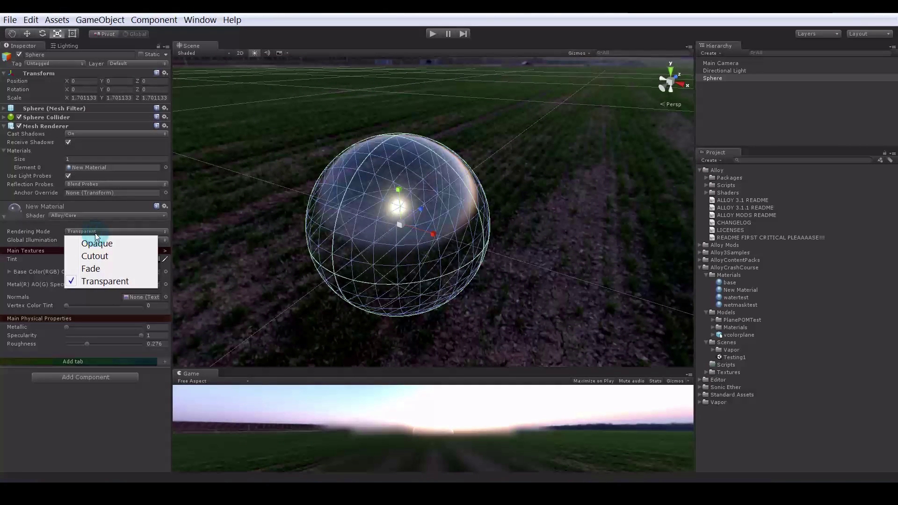
left_click(100, 269)
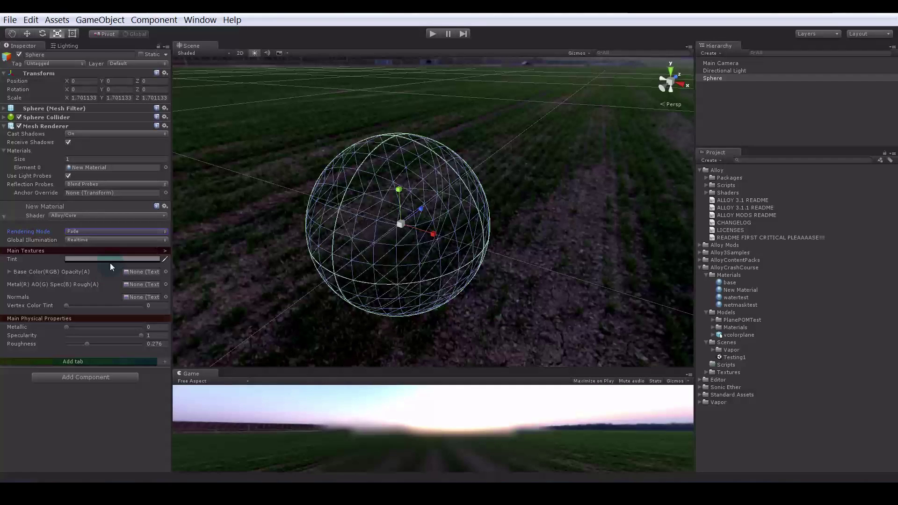
left_click(108, 258)
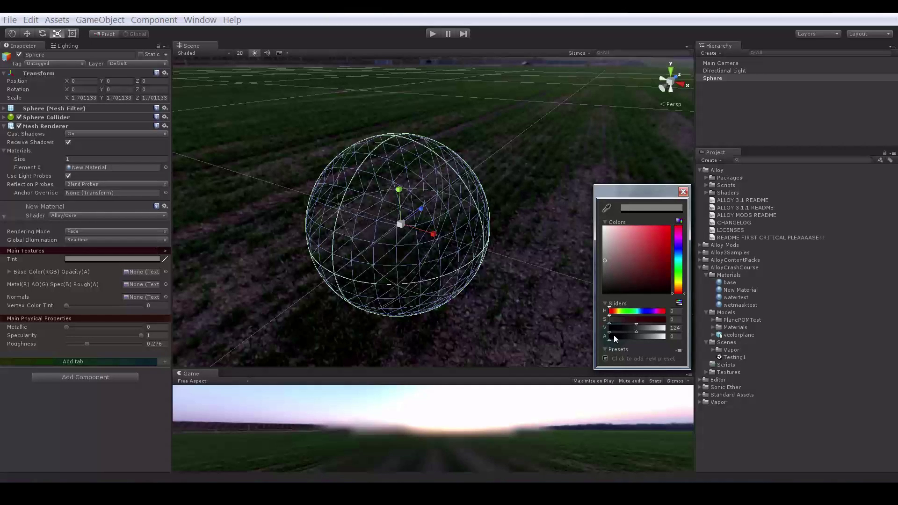
left_click_drag(613, 335, 686, 335)
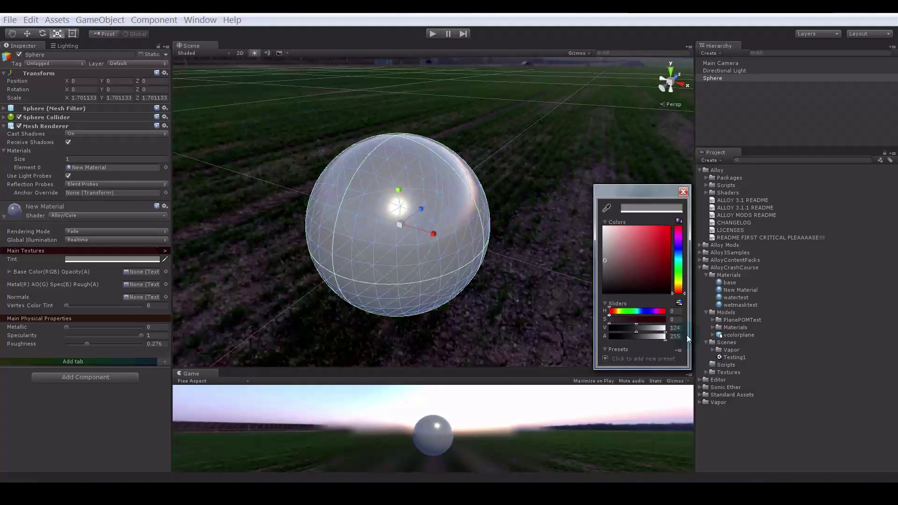
left_click(683, 192)
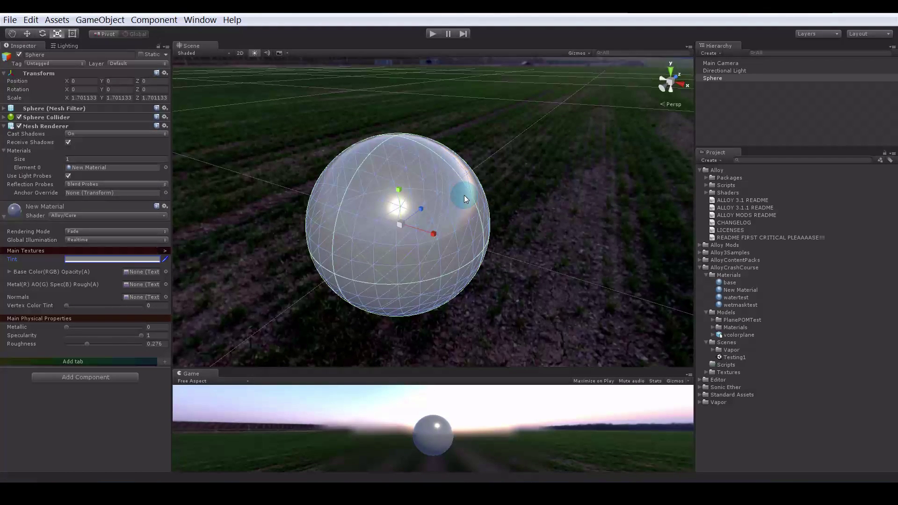
- Set the sphere material's rendering mode to Opaque and review its Global Illumination options, keeping Realtime
left_click(88, 229)
left_click(52, 242)
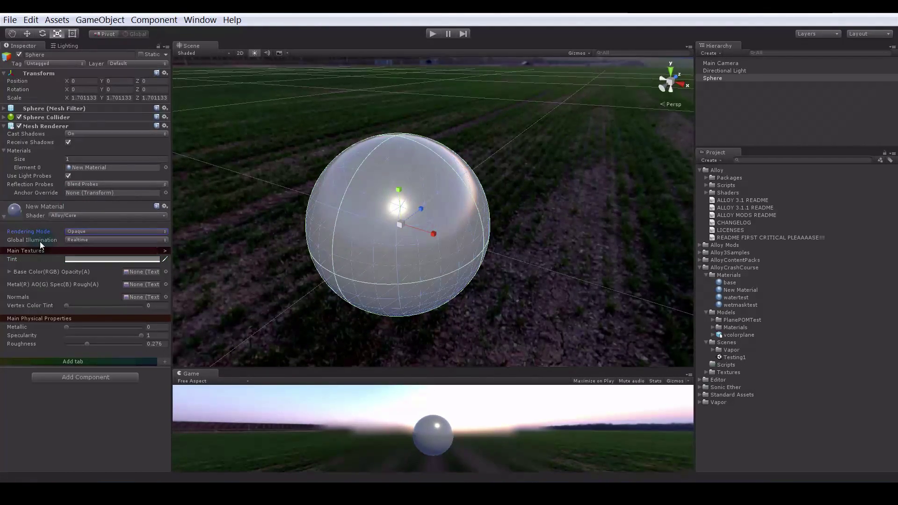
left_click(31, 241)
left_click(86, 240)
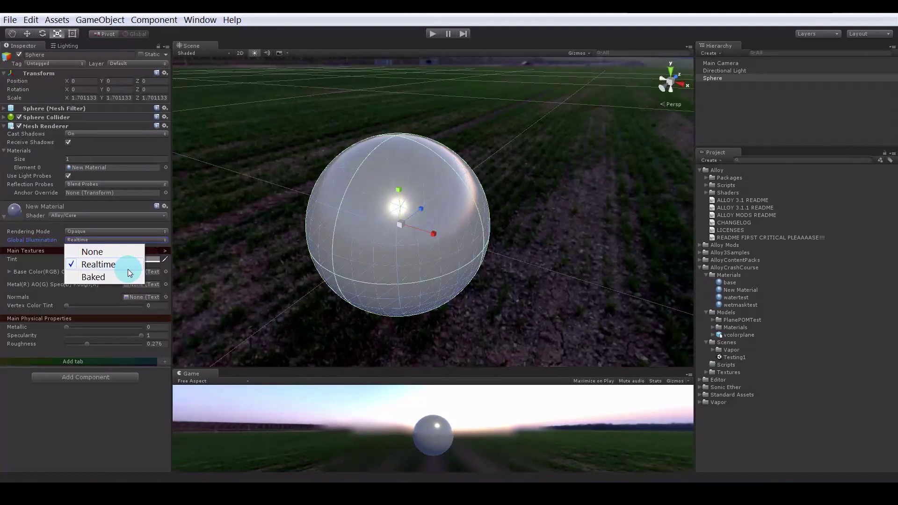
left_click(48, 241)
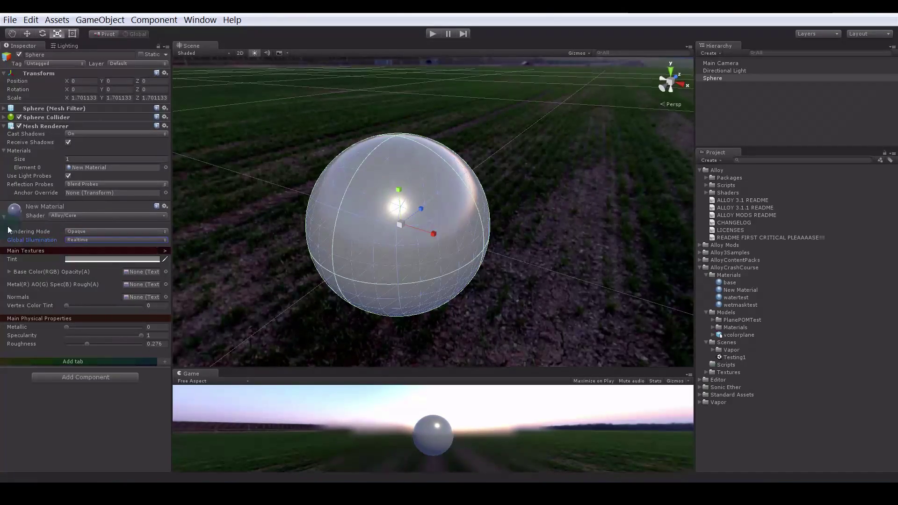
- Collapse and re-expand the material's Main Textures and Main Physical Properties sections
left_click(27, 251)
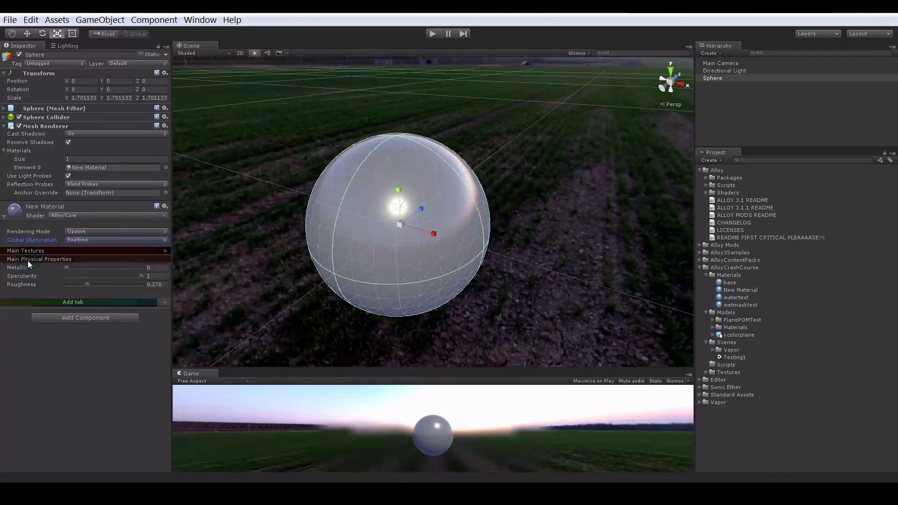
left_click(46, 252)
left_click(48, 318)
left_click(49, 318)
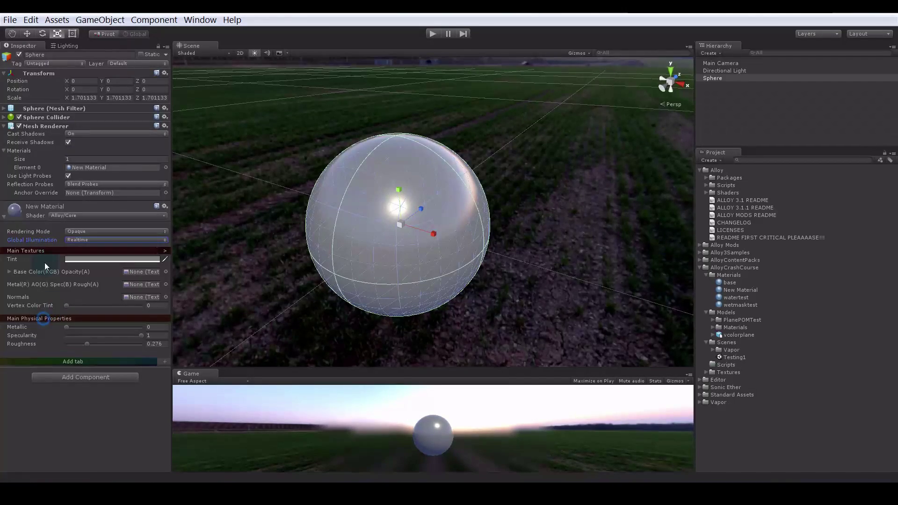
left_click(52, 251)
left_click(53, 251)
- Expand the Base Color texture's settings and examine its tiling, offset, scroll and UV set
left_click(13, 260)
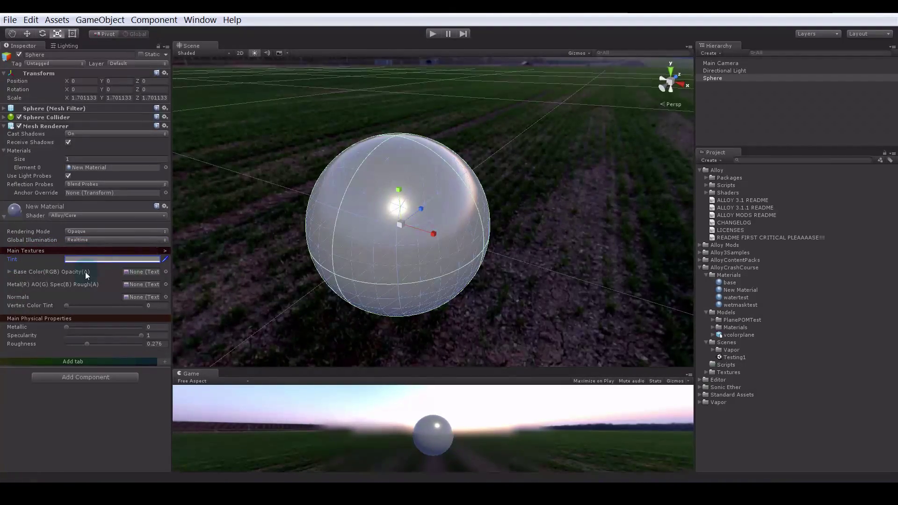
left_click(8, 272)
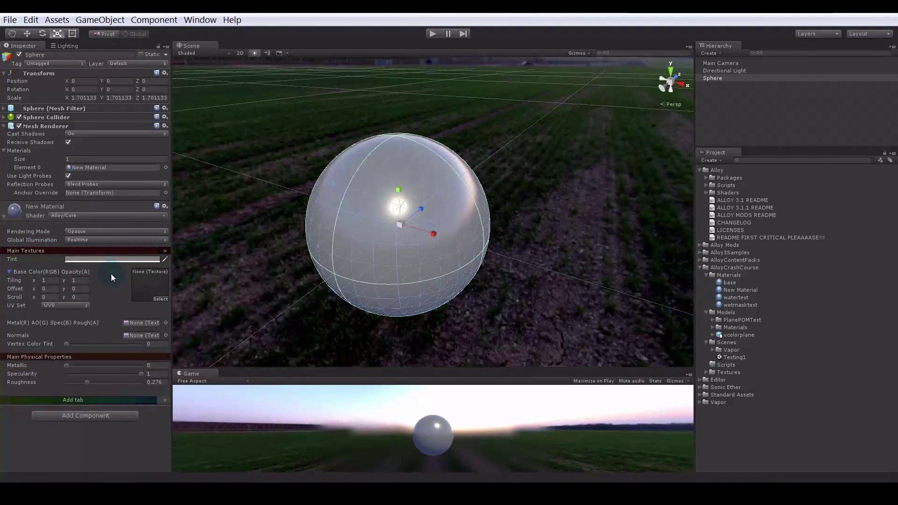
left_click(34, 344)
left_click(9, 272)
left_click(9, 272)
left_click(50, 280)
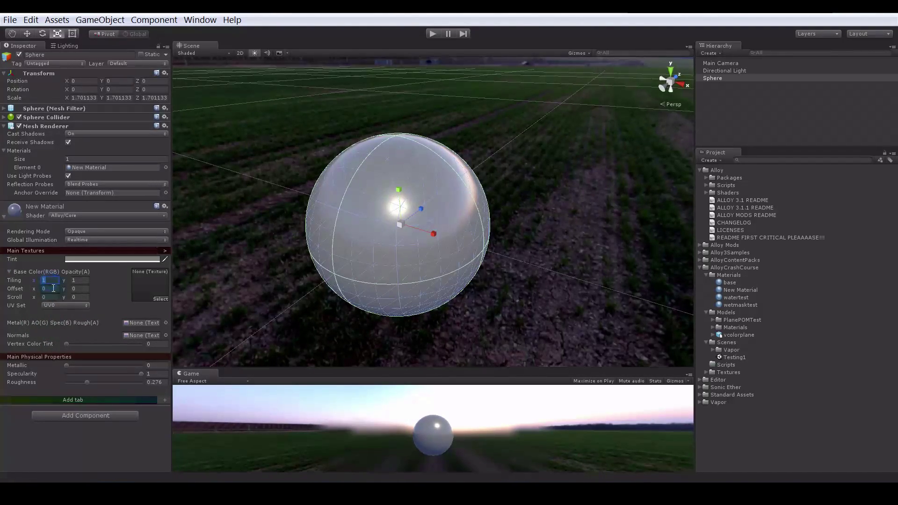
left_click(81, 287)
- Try out the material's Vertex Color Tint, tint colour, Metallic and Specularity controls on the sphere
left_click_drag(67, 344, 44, 347)
left_click(101, 258)
left_click(683, 194)
mouse_move(68, 365)
left_mouse_down()
mouse_move(170, 368)
mouse_move(51, 370)
left_mouse_up()
left_click_drag(141, 374, 175, 377)
left_click(141, 374)
left_click_drag(86, 365, 56, 374)
- Vary the sphere material's specularity down to 0, then set specularity to 0.48 and roughness to 0.195
left_click(110, 374)
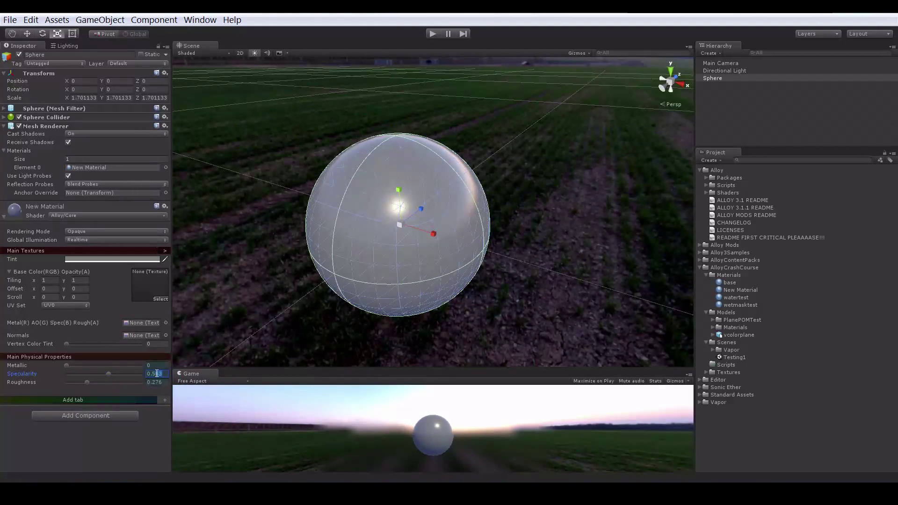
key("BackSpace")
left_click_drag(104, 372, 14, 373)
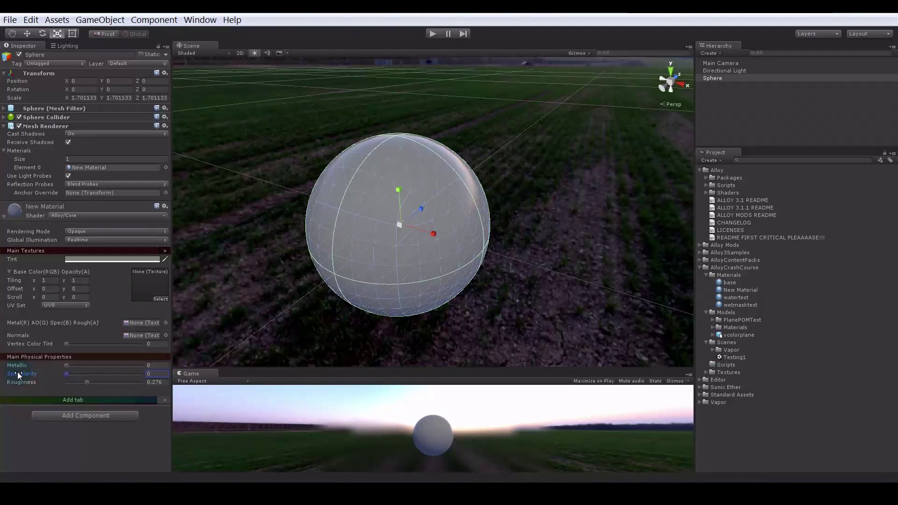
left_click_drag(65, 377, 82, 392)
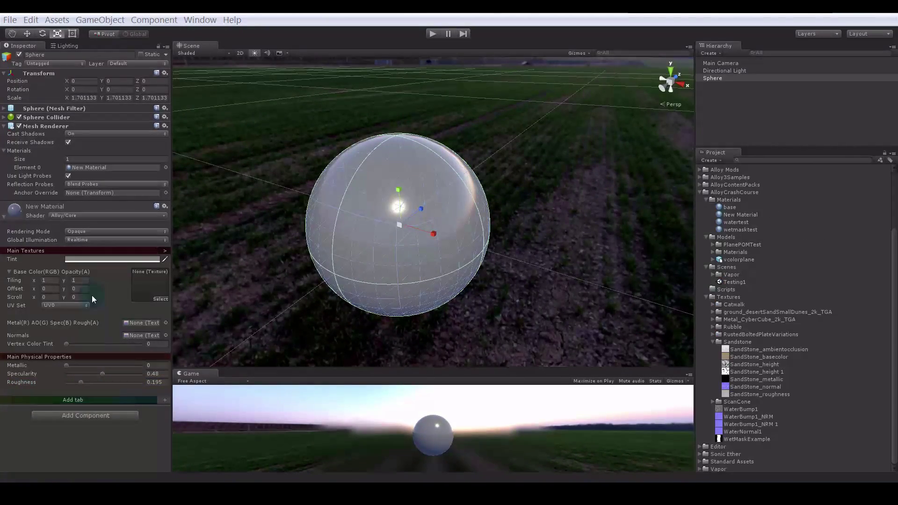
- Open Alloy's Material Map Channel Packer for the packed metal, AO, specular and roughness map, and position it over the scene view
left_click(62, 322)
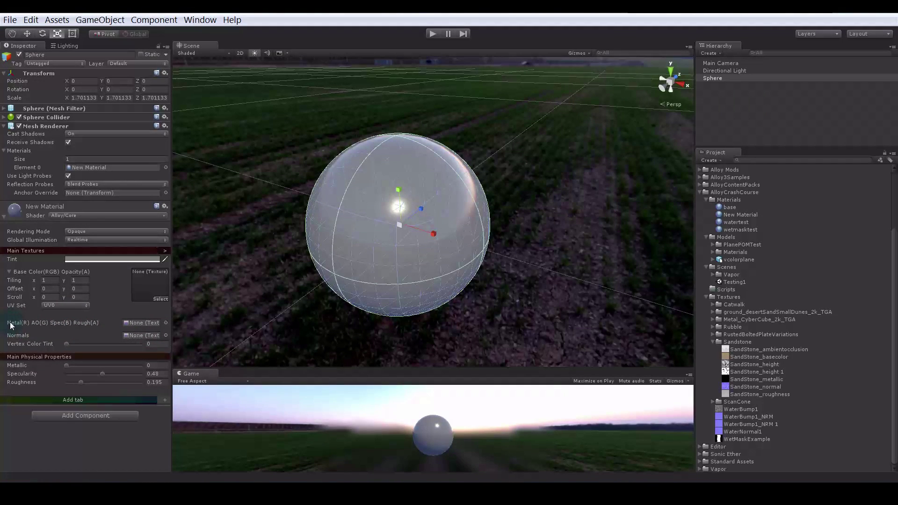
left_click(11, 323)
left_click(213, 20)
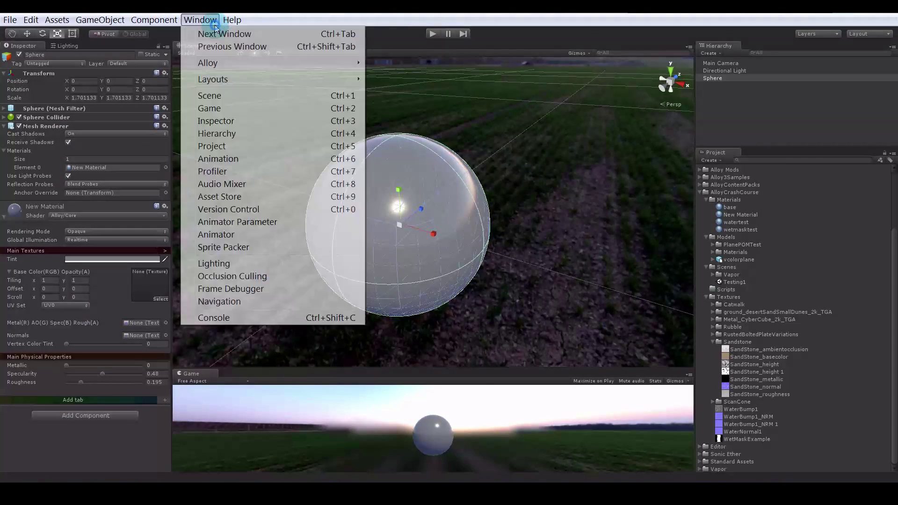
mouse_move(237, 67)
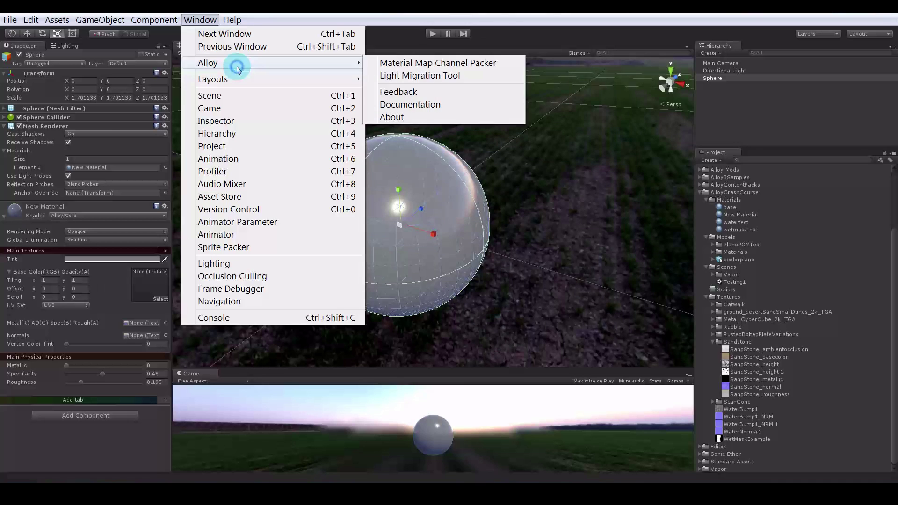
left_click(447, 66)
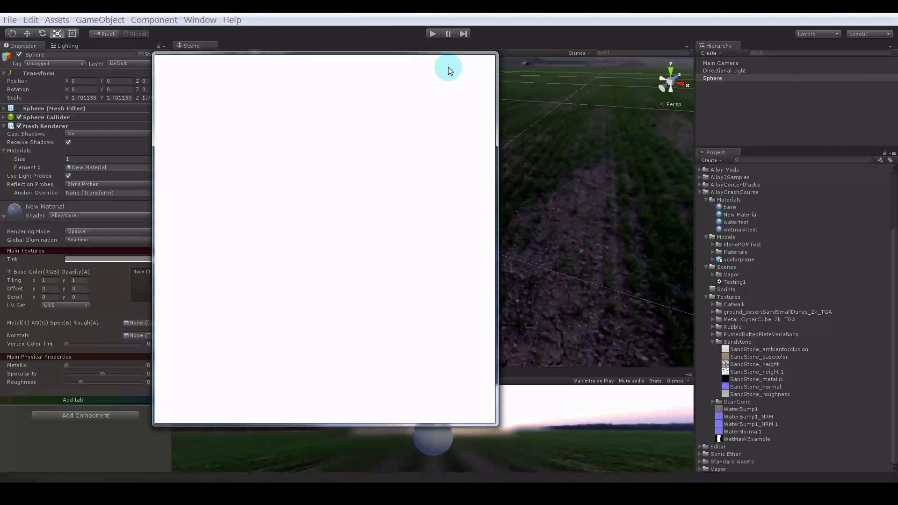
left_click_drag(415, 59, 426, 146)
left_click_drag(383, 108, 462, 63)
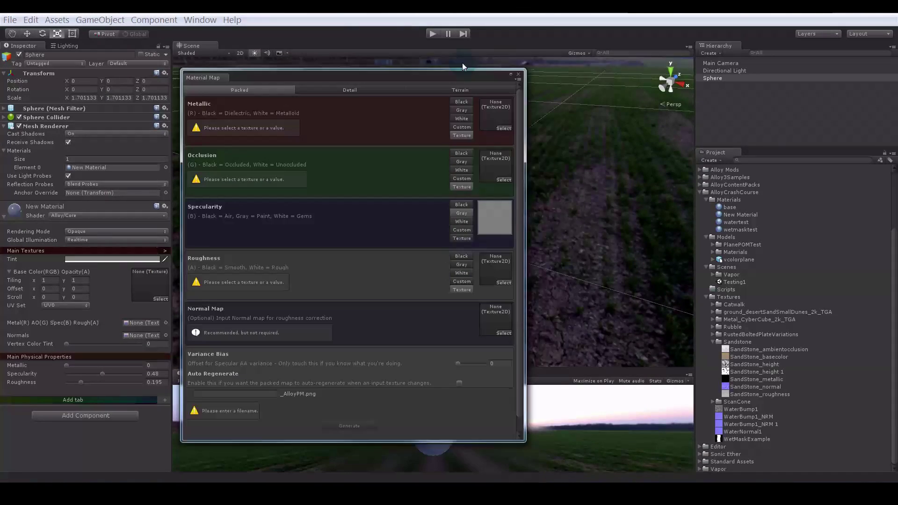
- Compare the Packed, Detail and Terrain modes of the Material Map packer, ending on Packed
left_click(288, 83)
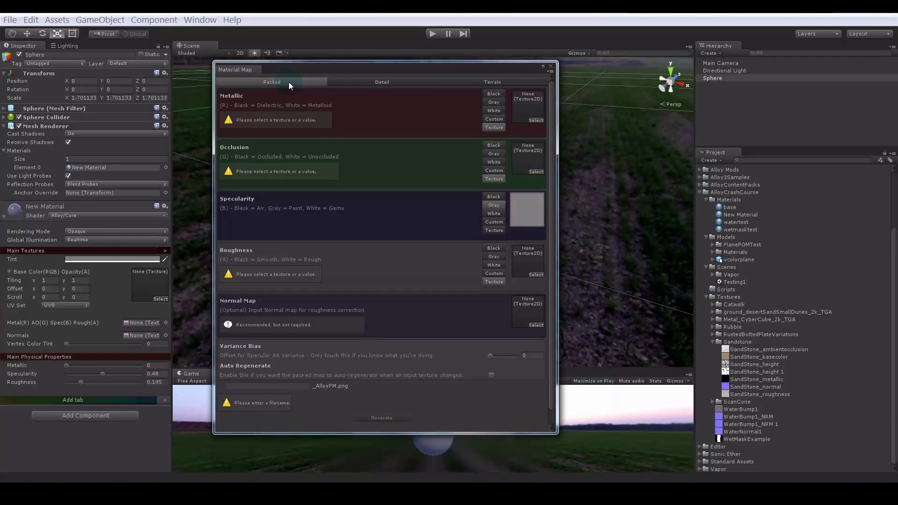
left_click(290, 80)
left_click(373, 83)
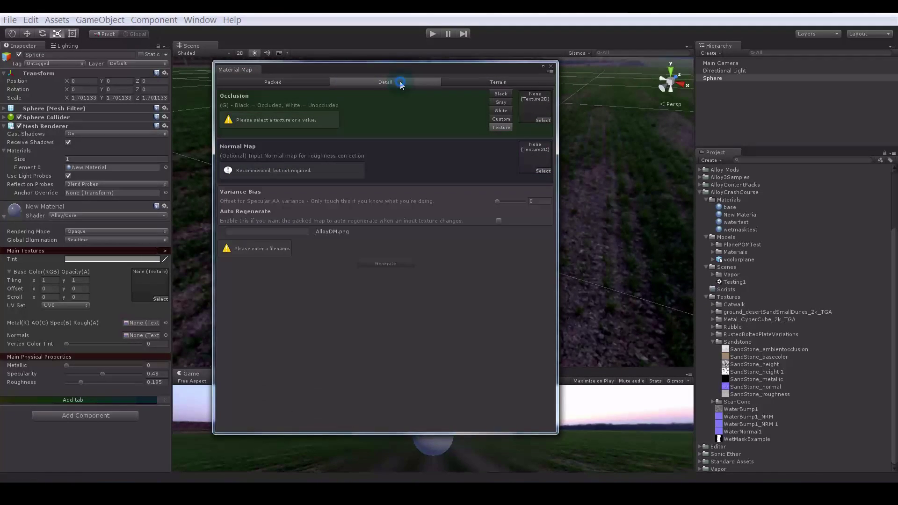
left_click(472, 81)
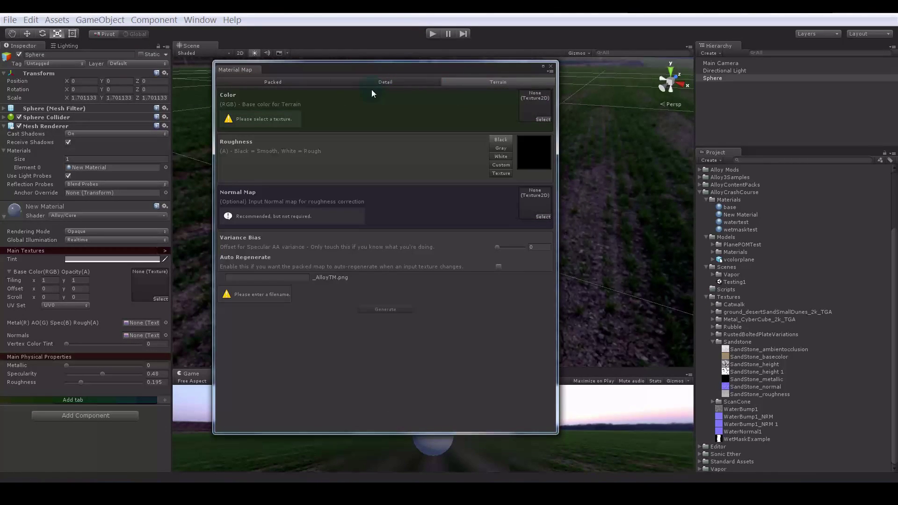
left_click(280, 82)
- Narrow the Material Map window and move it aside so the sphere and the Sandstone textures stay accessible
left_click_drag(417, 69, 399, 78)
left_click_drag(538, 279, 473, 283)
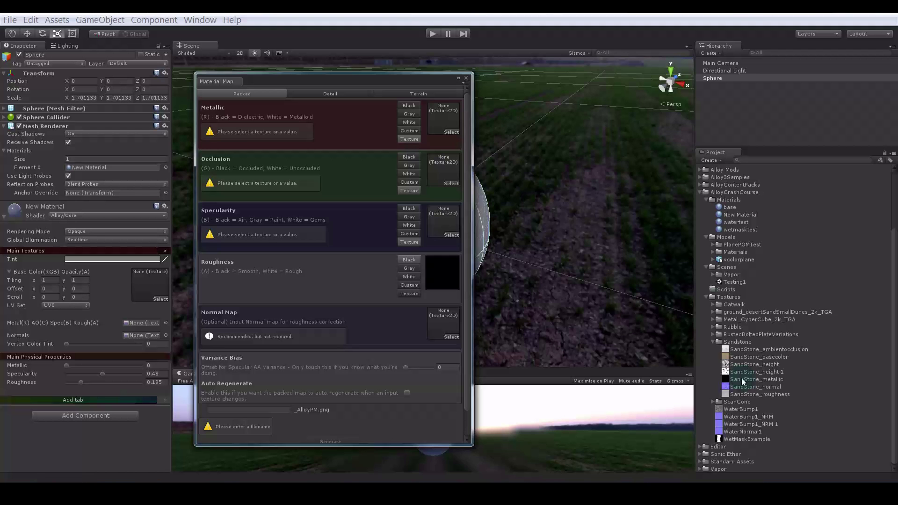
left_click_drag(374, 85, 228, 79)
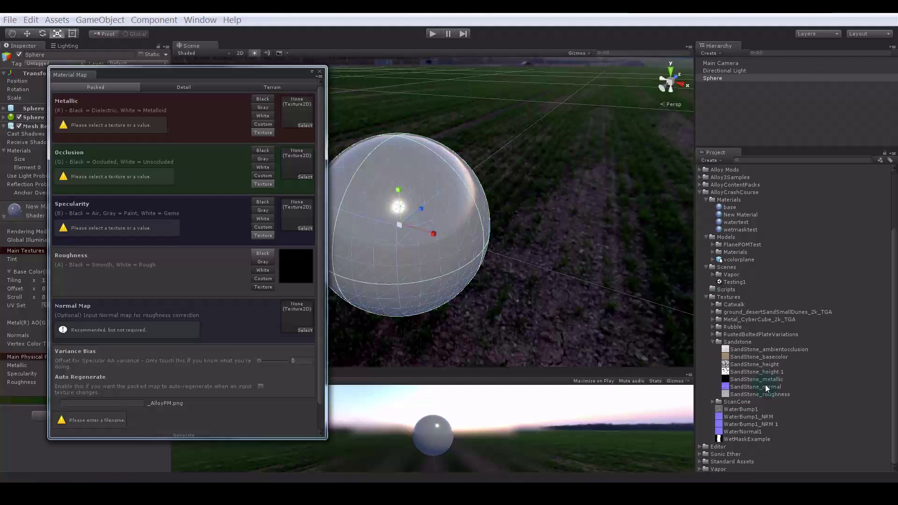
left_click_drag(243, 75, 274, 89)
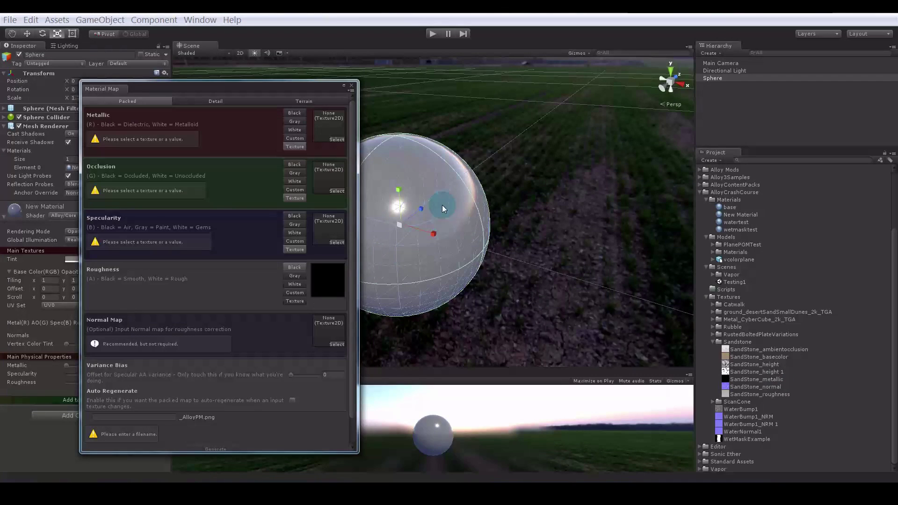
- Try gray, white and a custom value of .8 for the packed map's Metallic channel, then set it to Black
left_click(293, 114)
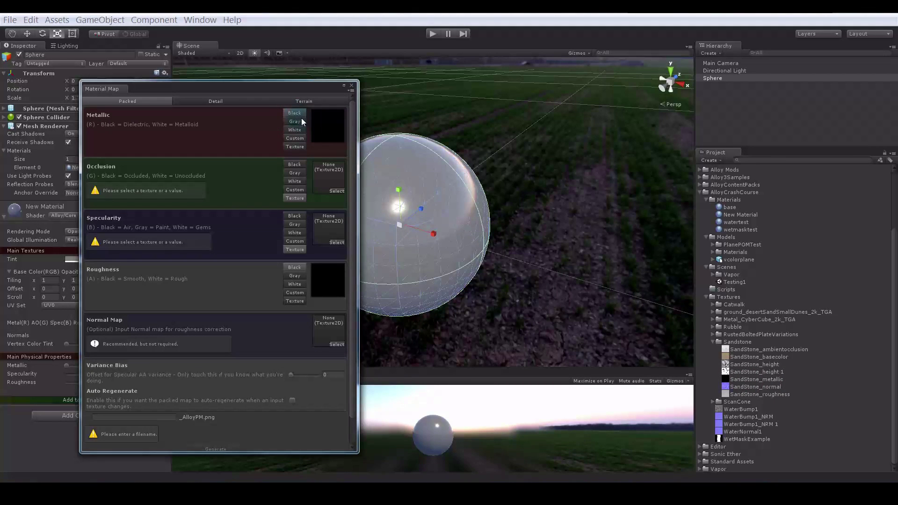
left_click(302, 121)
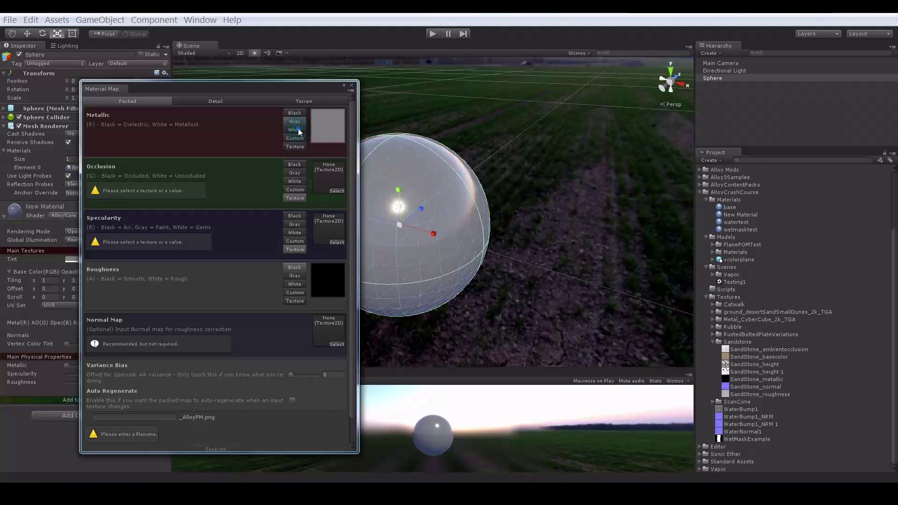
left_click(295, 130)
left_click(298, 122)
left_click(294, 130)
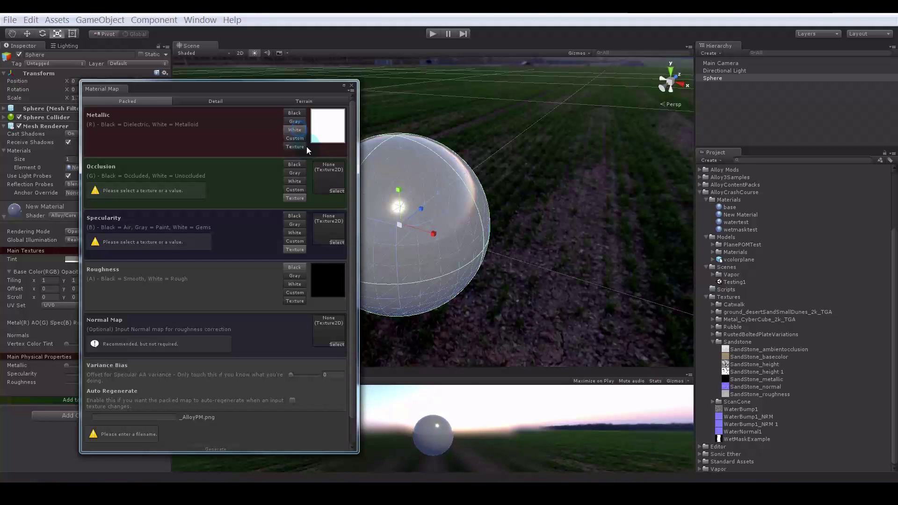
left_click(295, 138)
left_click(318, 114)
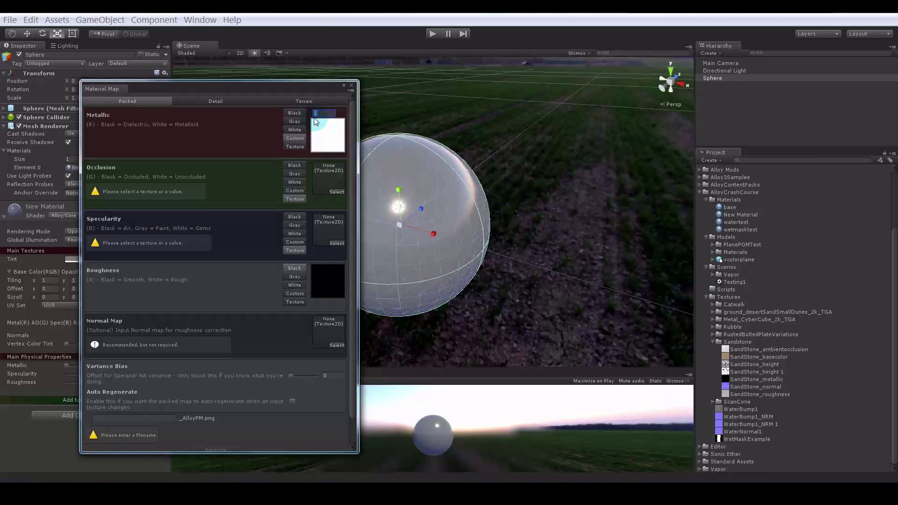
type(".8")
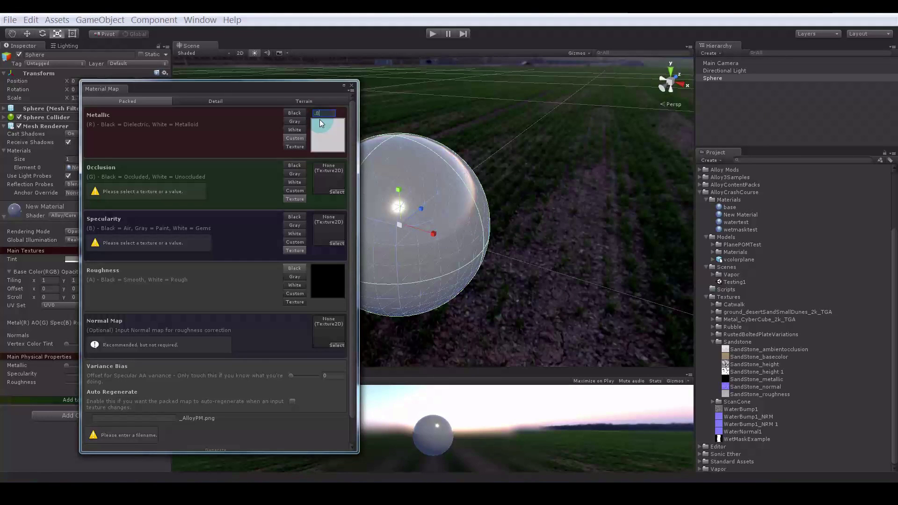
left_click(301, 114)
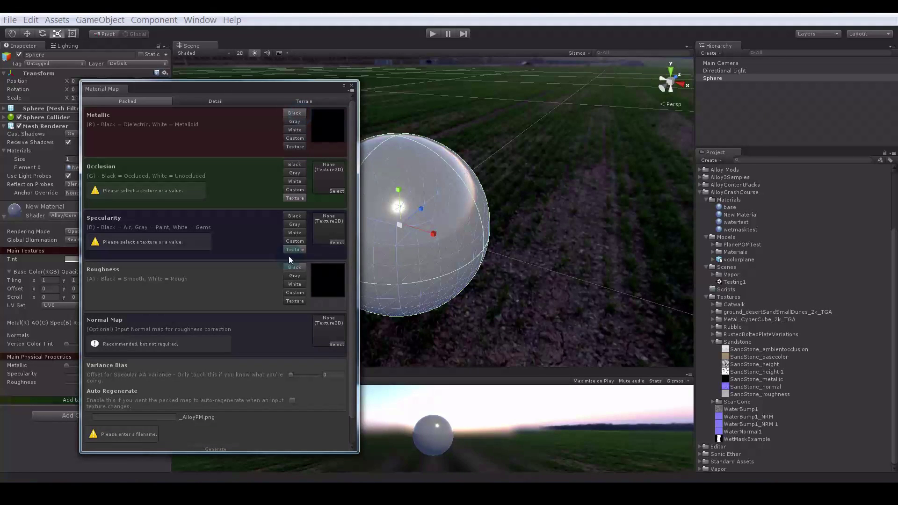
- Assign SandStone_ambientocclusion to the packed map's Occlusion channel and set Specularity to White
left_click_drag(773, 352, 327, 178)
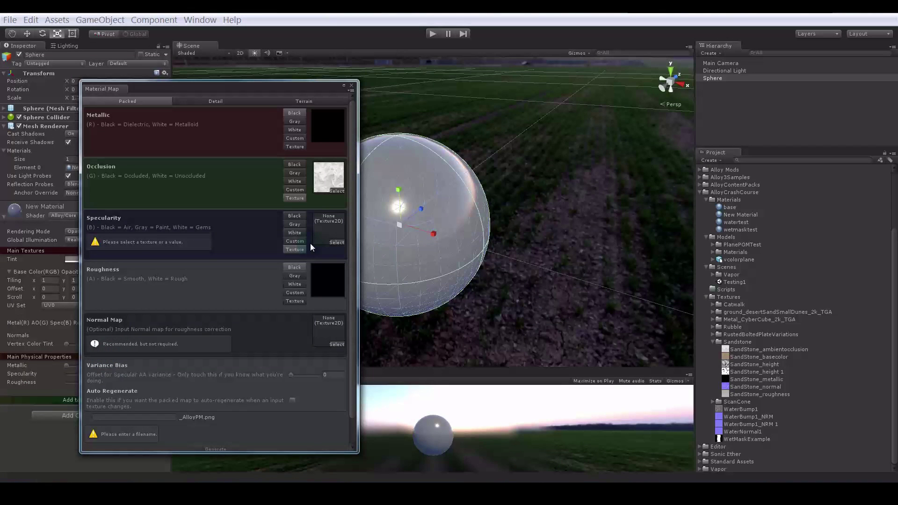
left_click(295, 233)
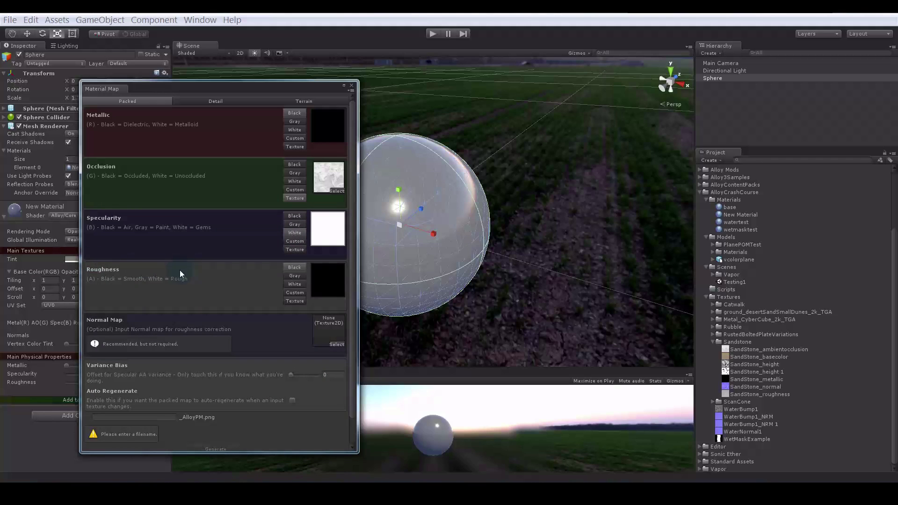
- Switch the packed map's Roughness channel to a texture and assign SandStone_roughness to it
left_click(295, 301)
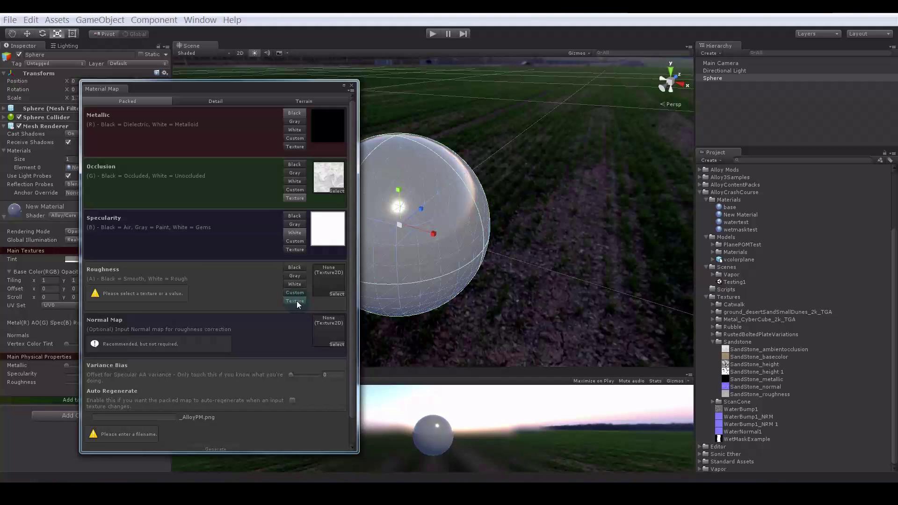
left_click_drag(777, 397, 321, 275)
left_click_drag(308, 88, 340, 43)
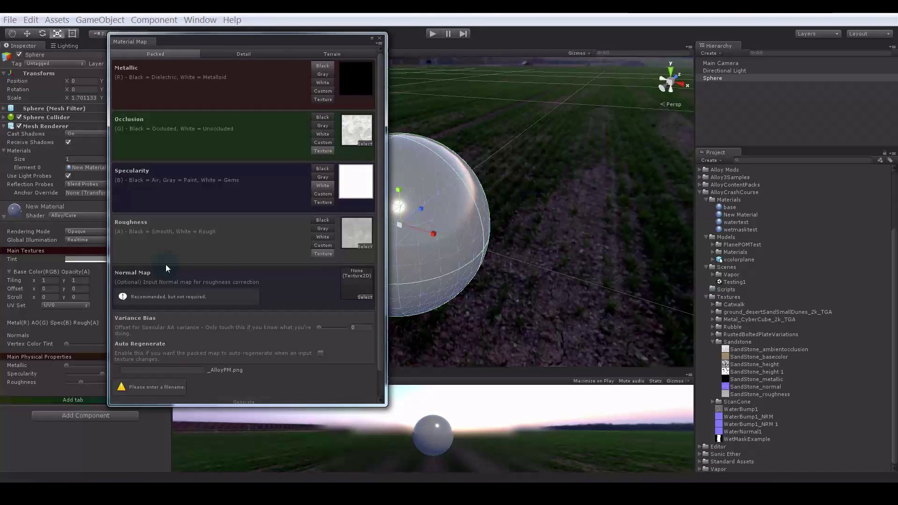
- Select the SandStone_normal texture and enlarge its preview beside the Material Map window
left_click(744, 385)
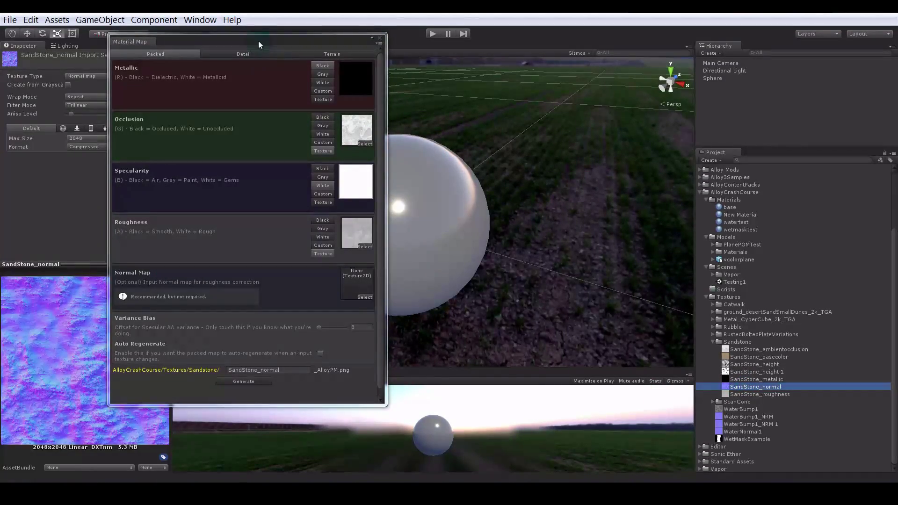
left_click_drag(260, 40, 431, 74)
left_click_drag(93, 264, 110, 164)
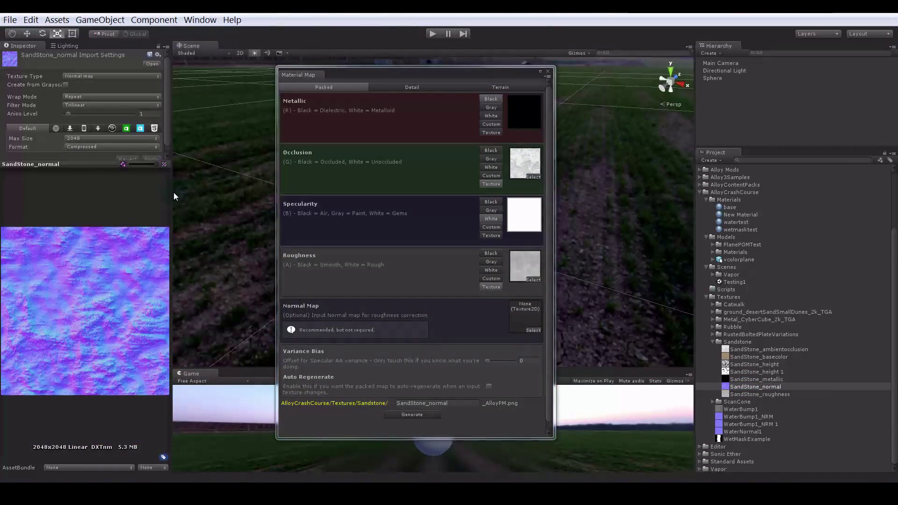
left_click_drag(172, 193, 236, 194)
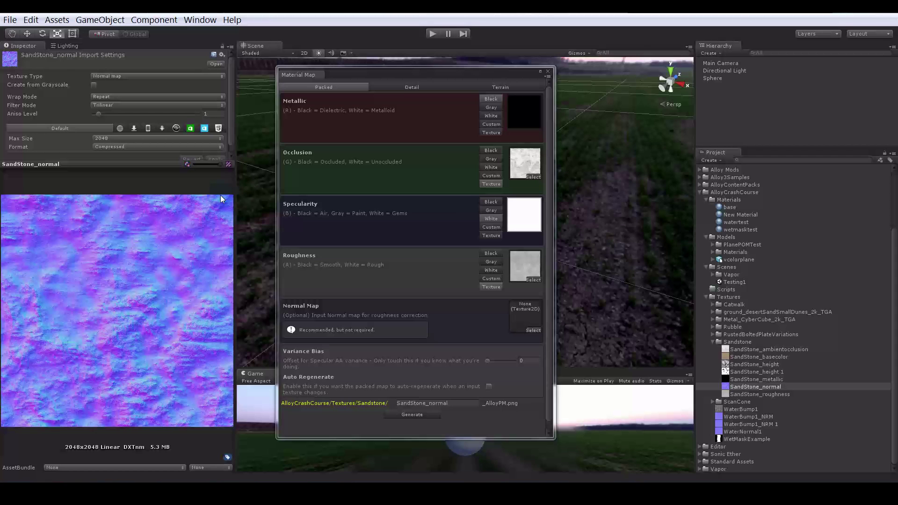
- Check SandStone_normal's mip levels down to Mip 8, restore full detail, and shrink the texture preview and inspector
left_click_drag(221, 164, 203, 164)
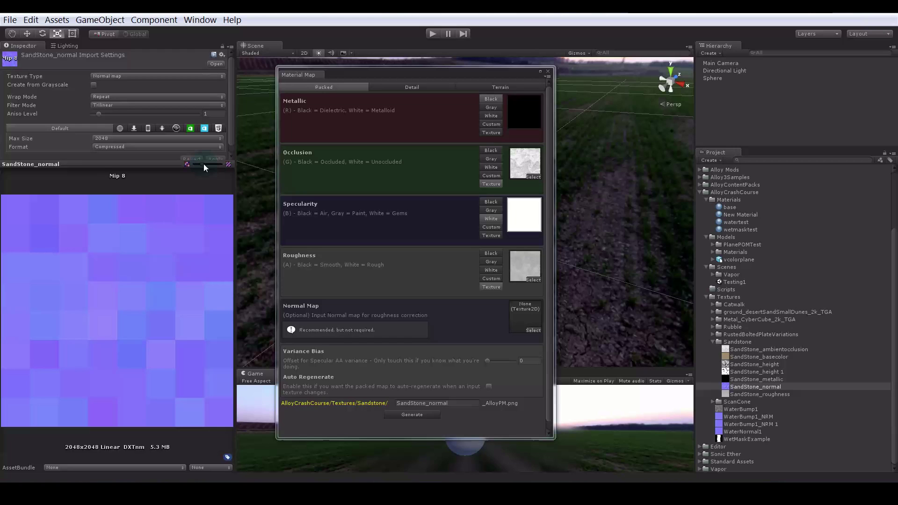
left_click_drag(204, 163, 224, 167)
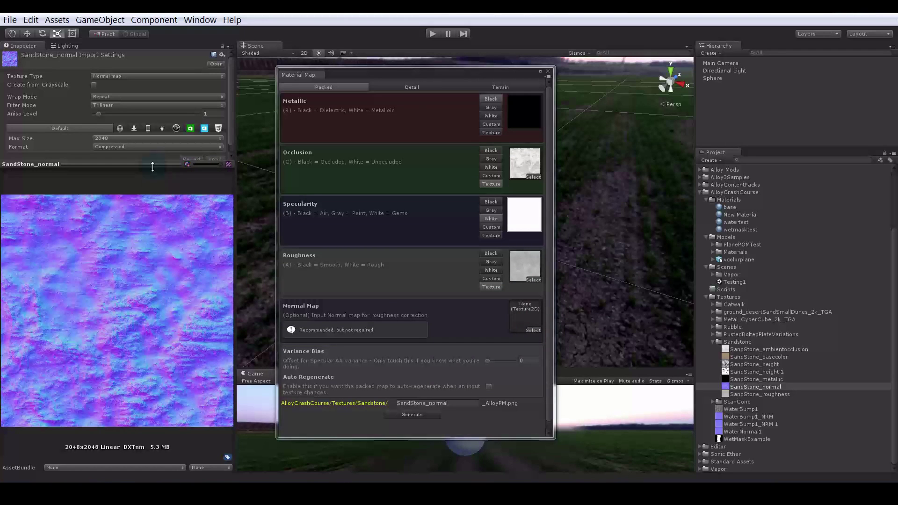
left_click_drag(154, 164, 178, 315)
left_click_drag(237, 268, 169, 286)
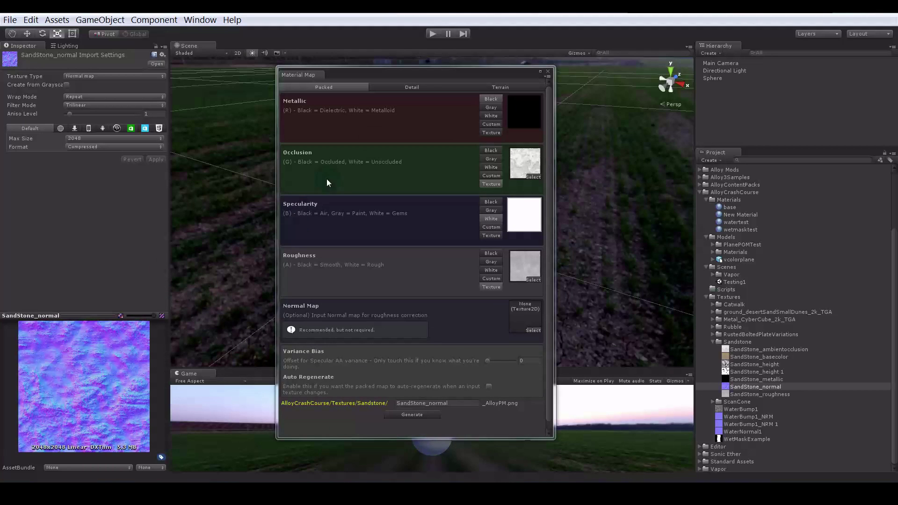
- Name the packed material map SandStone, generate it into the Sandstone folder, and close the Material Map window
left_click_drag(423, 85, 257, 85)
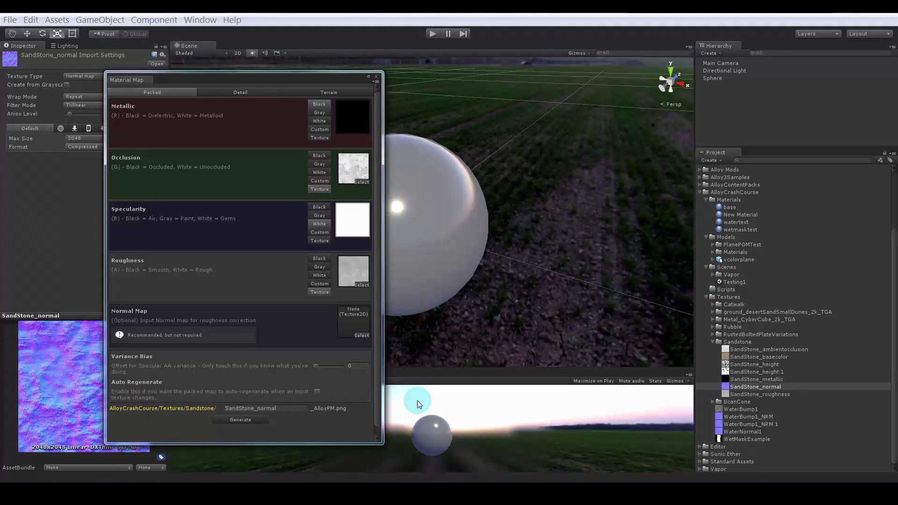
left_click(759, 364)
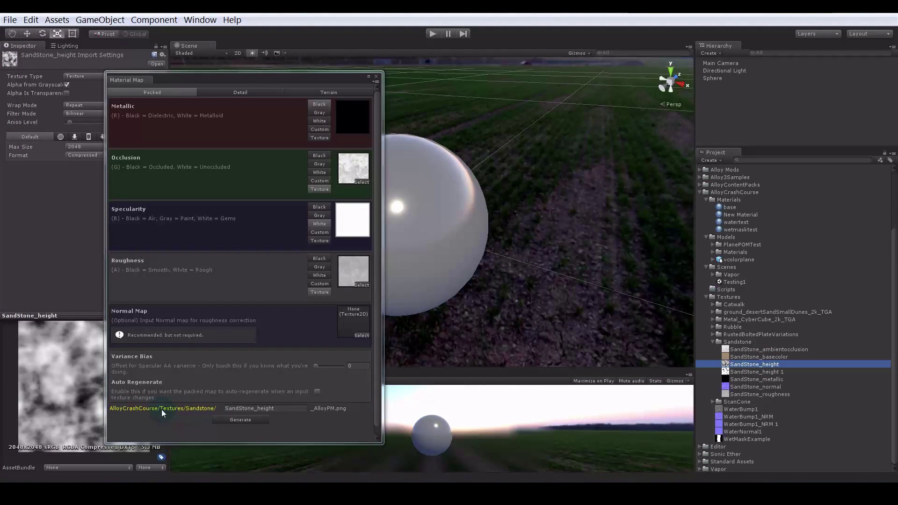
left_click_drag(273, 409, 254, 409)
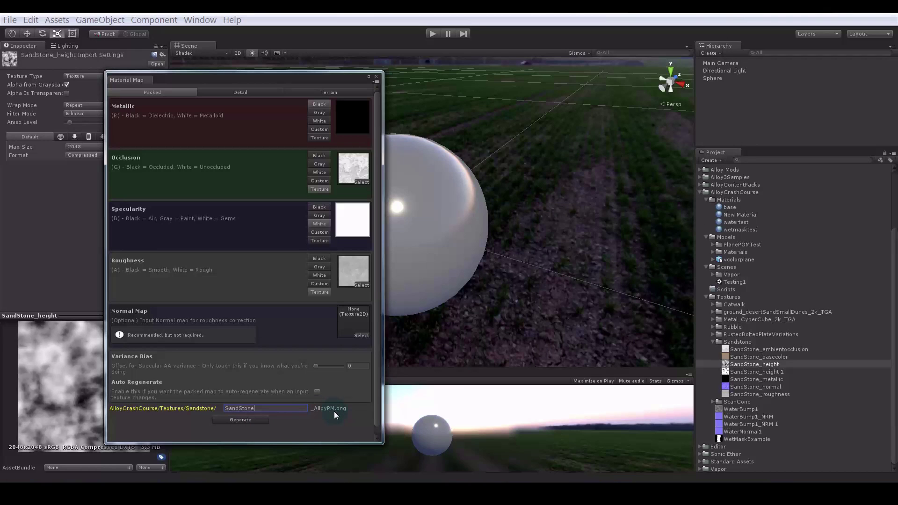
left_click(231, 419)
left_click(376, 77)
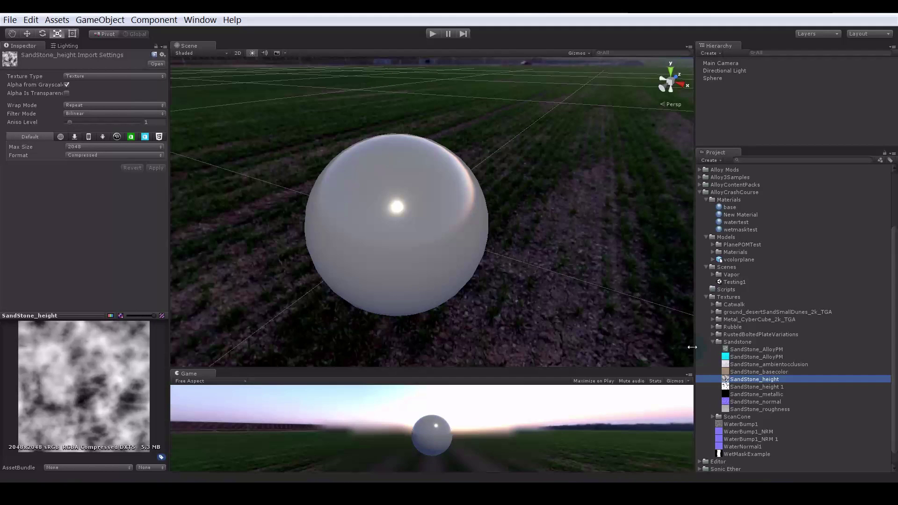
- Inspect the generated SandStone_AlloyPM texture and its channel settings asset, widening the project and inspector areas for readability
left_click_drag(694, 348, 654, 355)
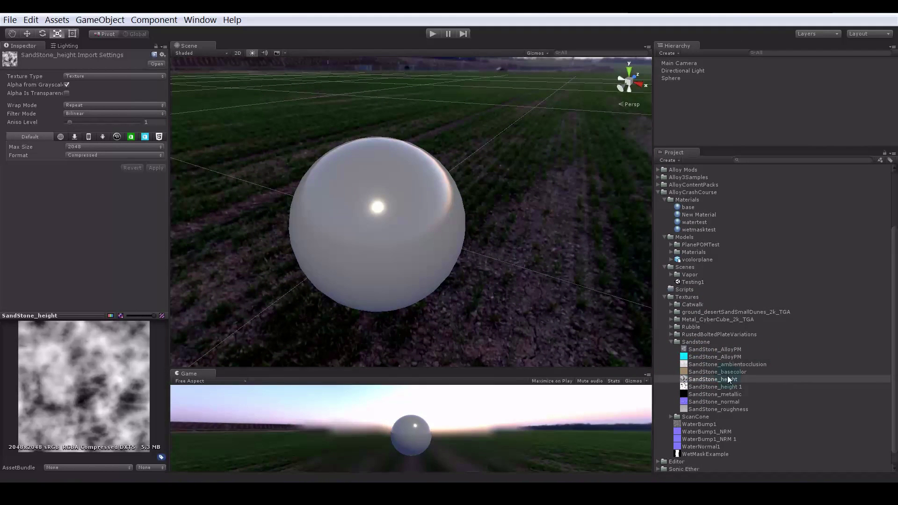
left_click(719, 357)
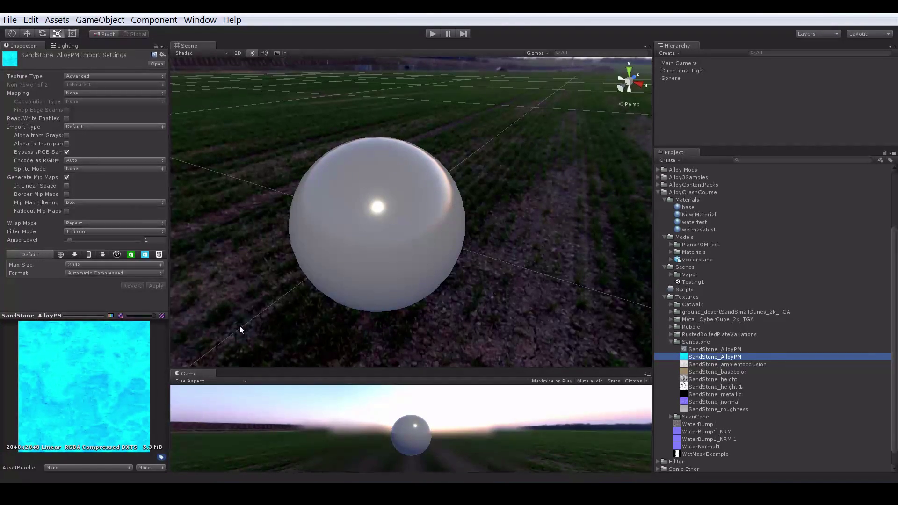
left_click(694, 350)
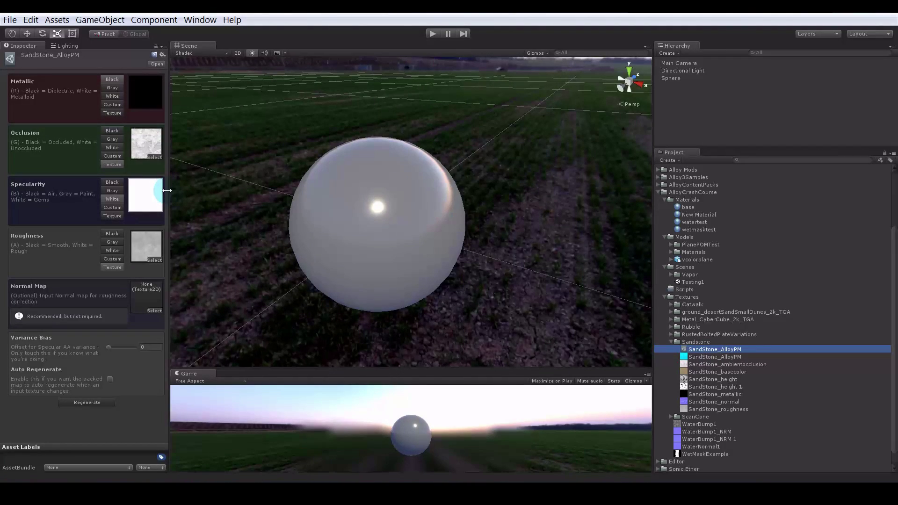
left_click_drag(167, 190, 298, 183)
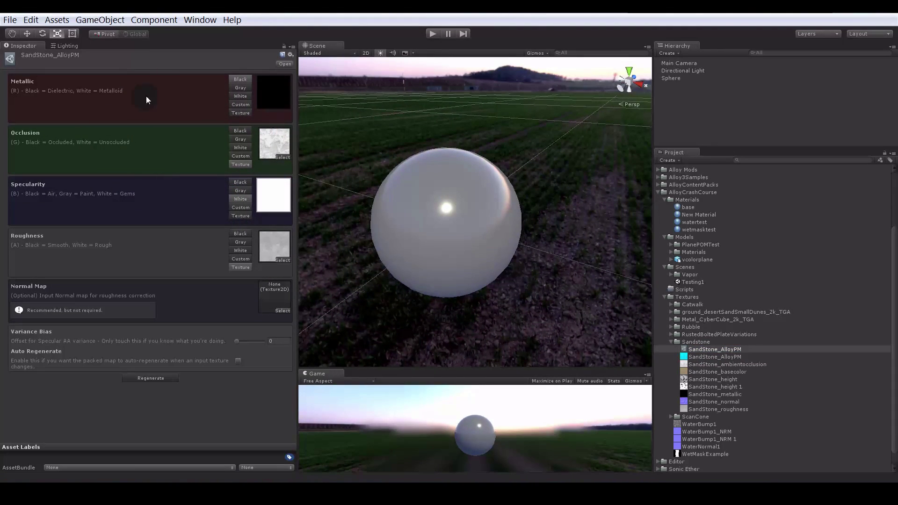
- Open an empty Material Map Channel Packer to compare it with the SandStone_AlloyPM asset's settings, and close it again
left_click(202, 20)
mouse_move(224, 62)
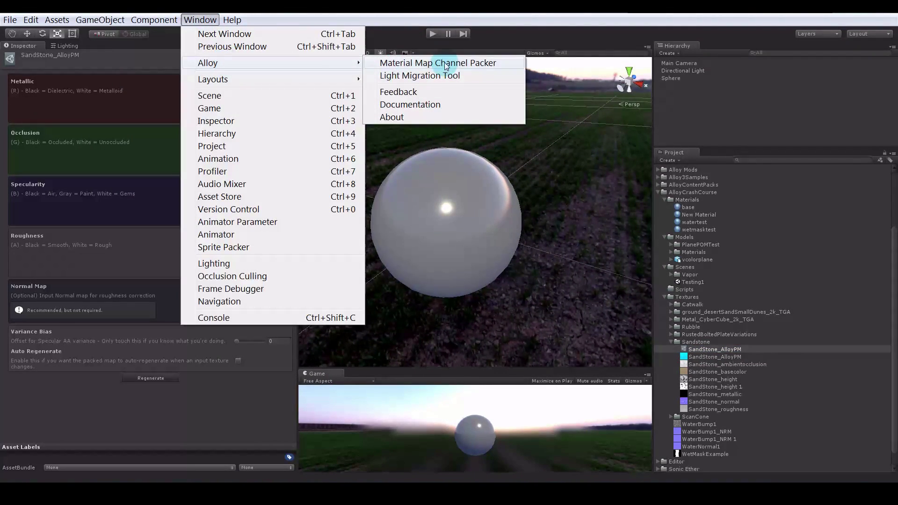
left_click(445, 64)
left_click_drag(354, 77, 490, 89)
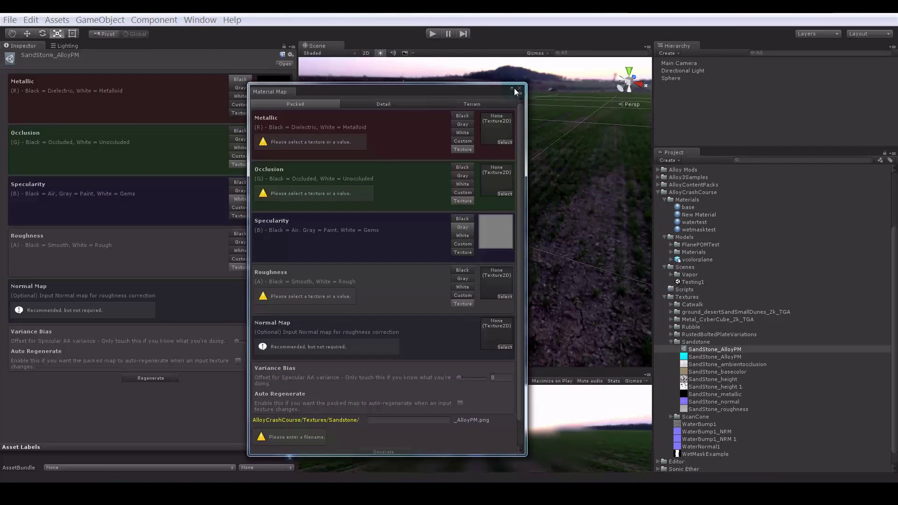
left_click(513, 90)
left_click_drag(295, 152, 266, 153)
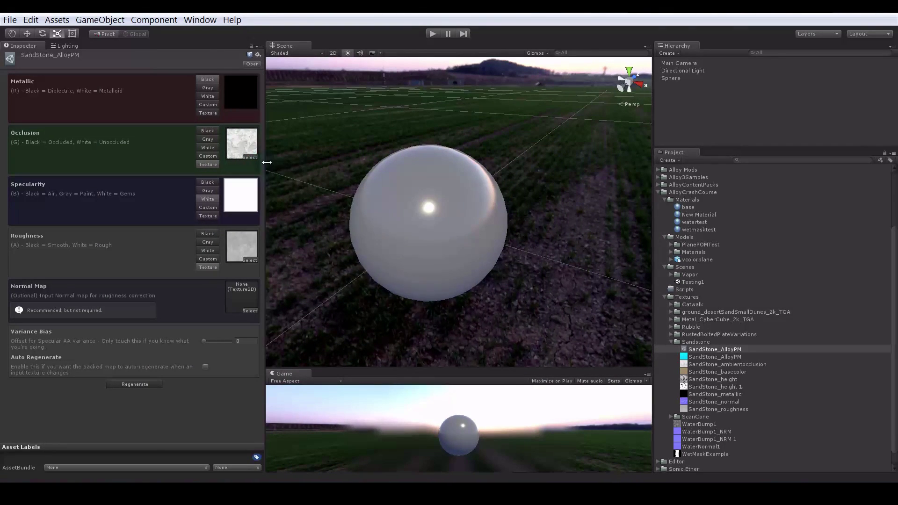
- Review the Roughness and Occlusion source textures and the Auto Regenerate option of the SandStone_AlloyPM settings asset
left_click(251, 252)
left_click(245, 154)
left_click(205, 367)
- Enlarge the SandStone_AlloyPM texture preview, examine its PNG file in Windows Explorer, and return to Unity
left_click(709, 356)
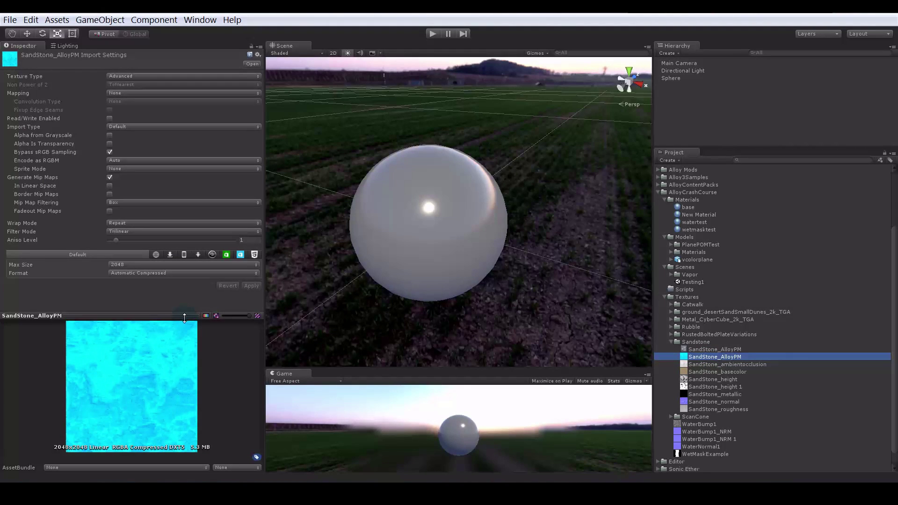
left_click_drag(184, 318, 201, 293)
left_click(724, 358)
right_click(724, 358)
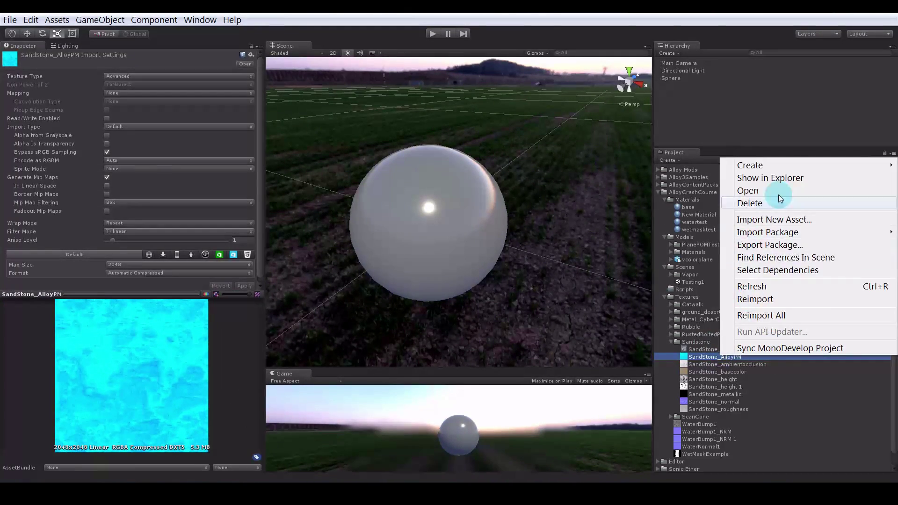
left_click(788, 176)
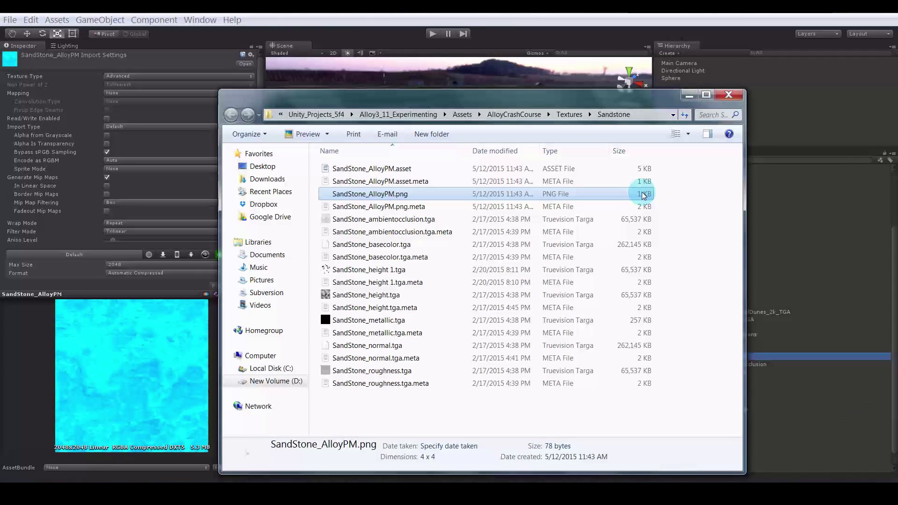
left_click(728, 96)
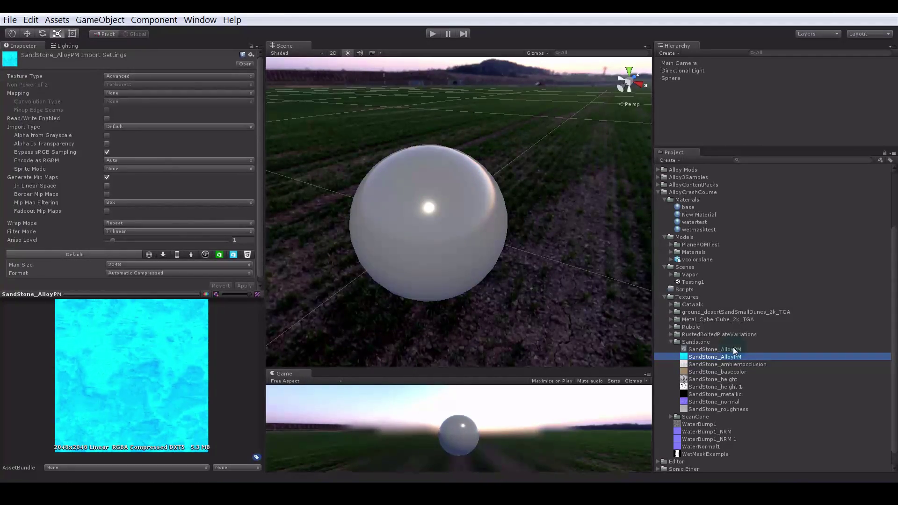
- Compare the SandStone_AlloyPM texture, its settings asset and SandStone_ambientocclusion within the Sandstone folder
left_click(697, 342)
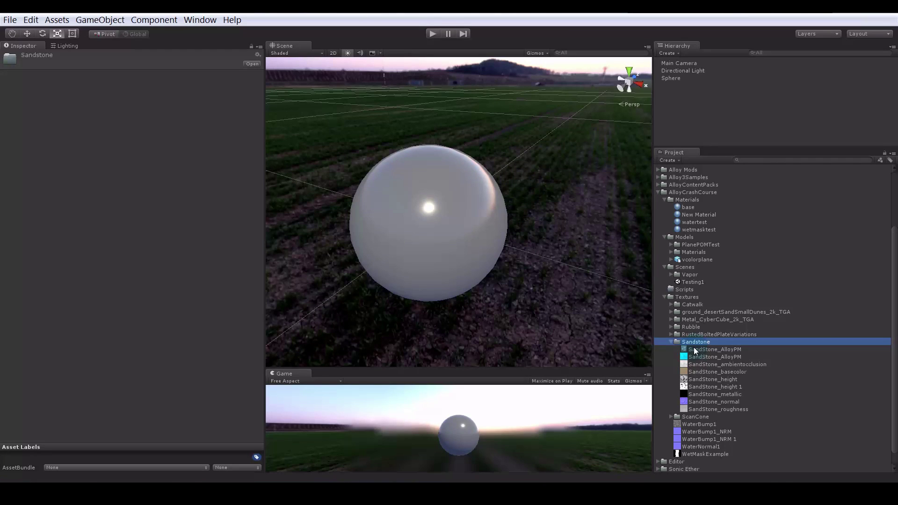
left_click(700, 357)
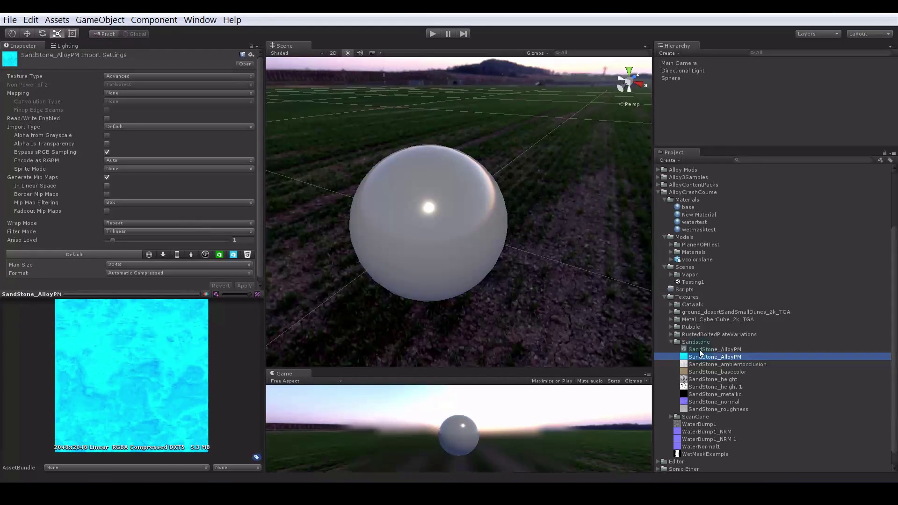
left_click(709, 350)
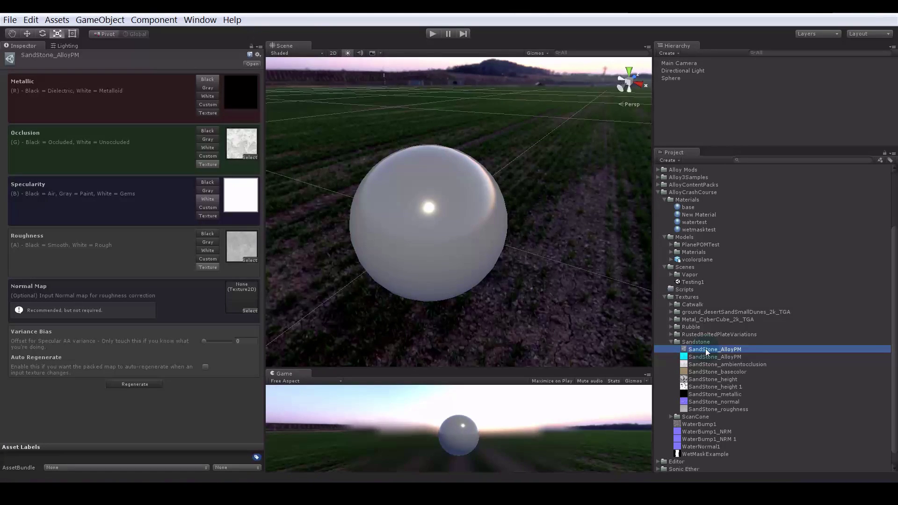
left_click(692, 364)
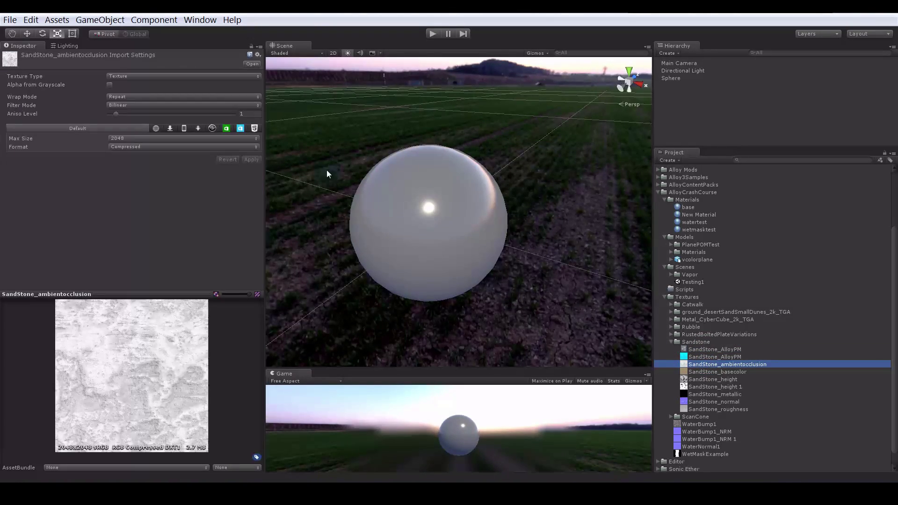
left_click(100, 20)
mouse_move(56, 20)
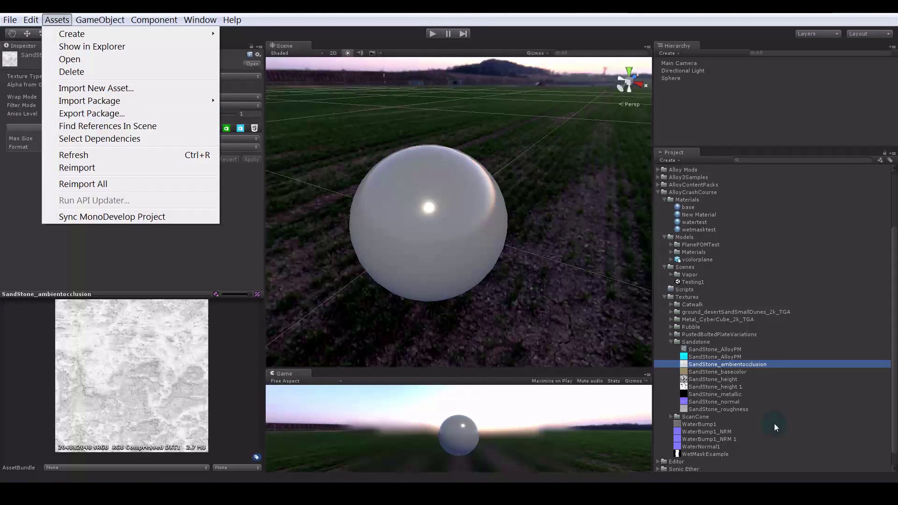
left_click(695, 342)
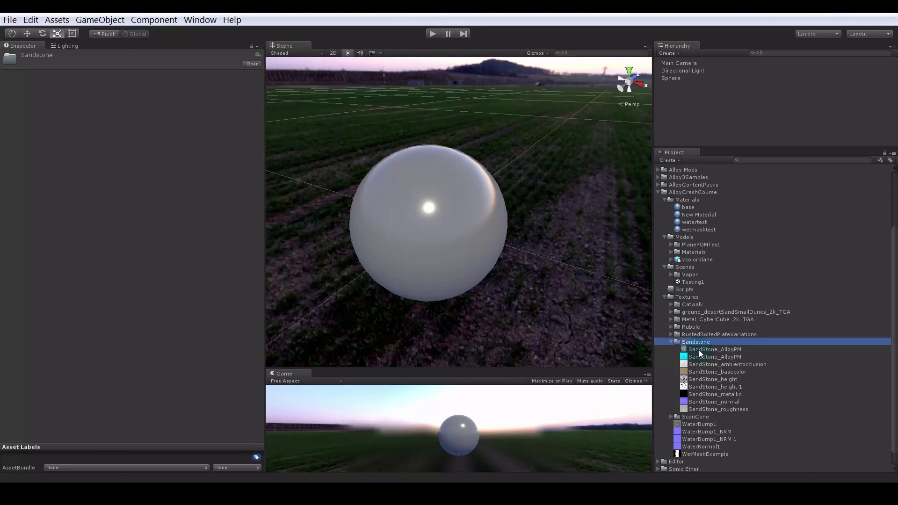
- Select the sphere and set its material's Tint to white
left_click(458, 245)
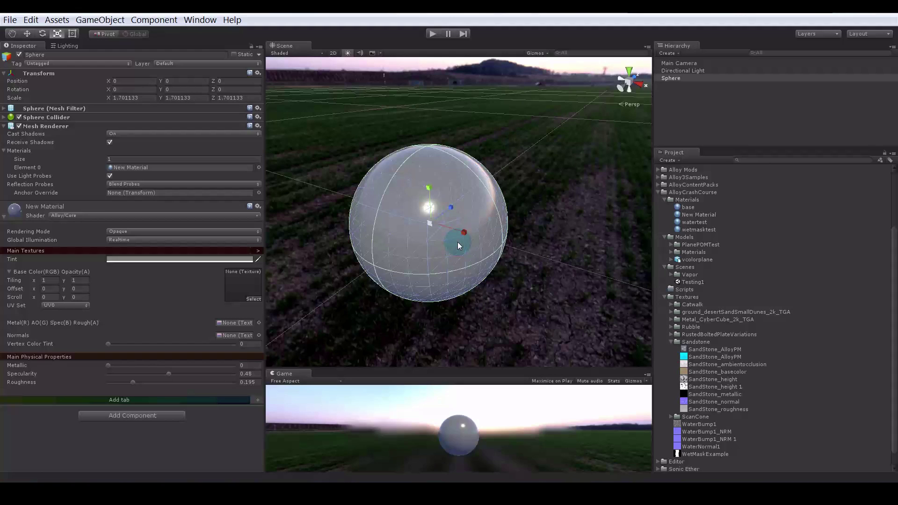
left_click_drag(551, 276, 484, 266, "alt")
scroll(475, 267, "up", 4, "alt")
left_click(237, 260)
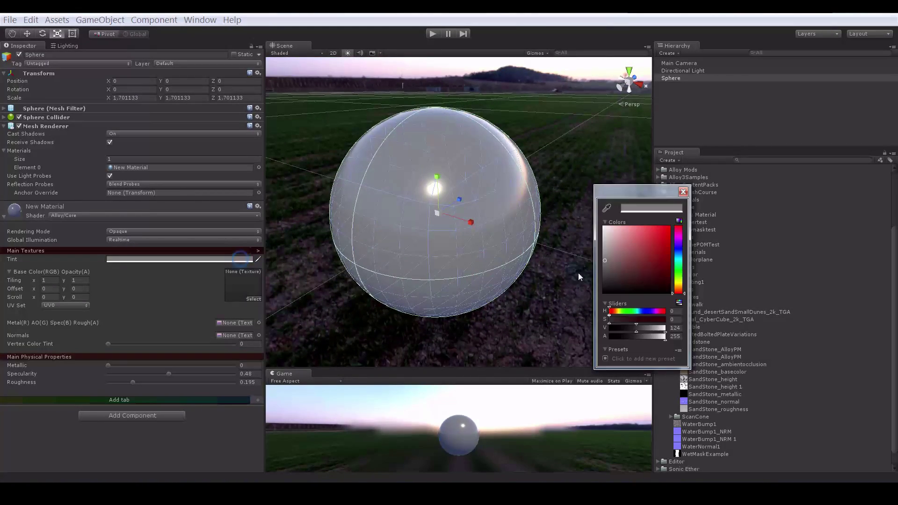
left_click_drag(609, 275, 561, 212)
left_click(683, 192)
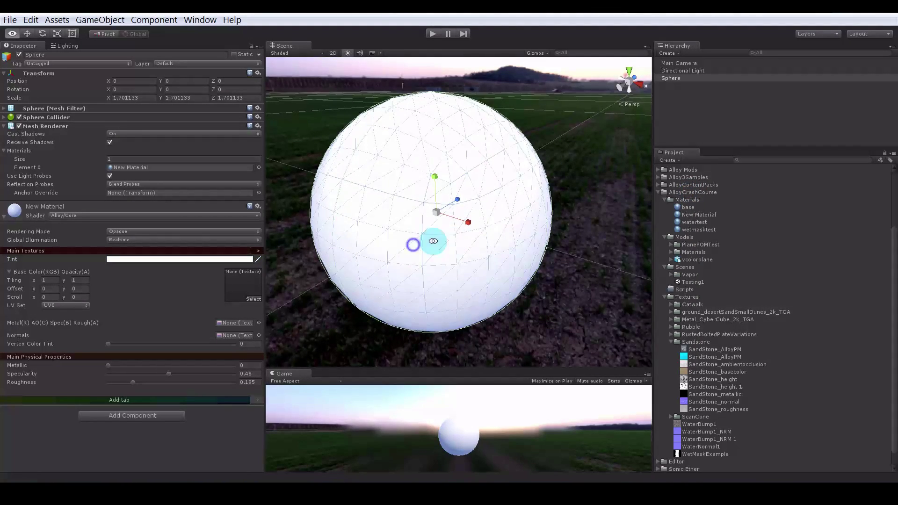
- Set the sphere material's Metallic, Specularity and Roughness to 1
left_click_drag(430, 241, 426, 255, "alt")
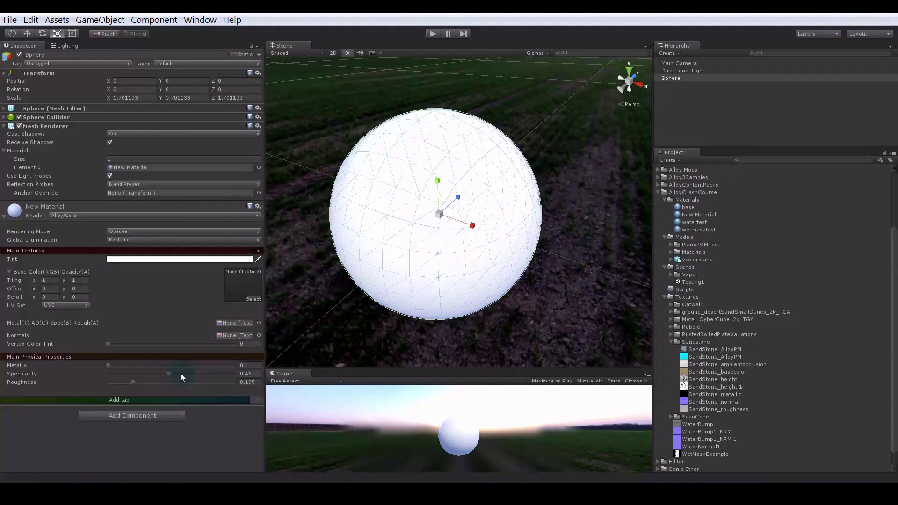
left_click_drag(182, 365, 250, 372)
left_click_drag(184, 381, 242, 387)
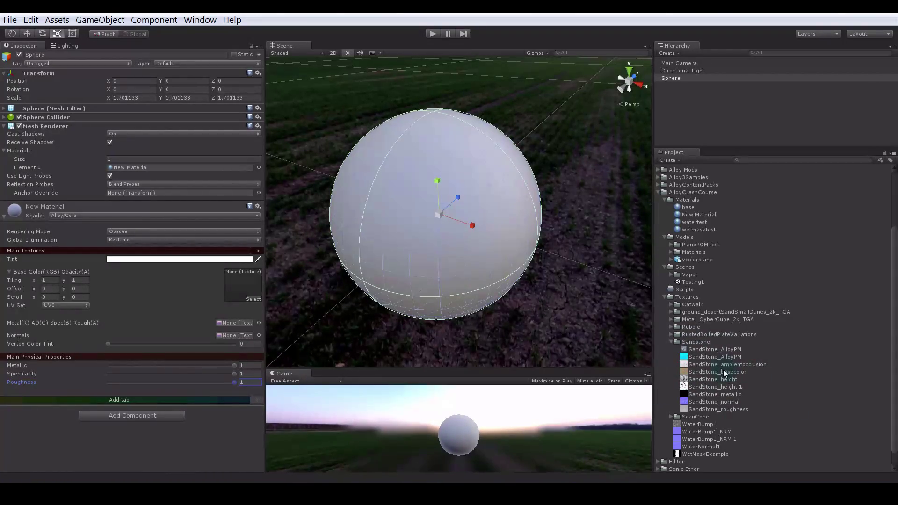
- Assign SandStone_basecolor, the SandStone_AlloyPM texture and SandStone_normal to the sphere material's base color, packed map and normals slots
left_click_drag(724, 372, 243, 286)
left_click_drag(328, 341, 557, 374, "alt")
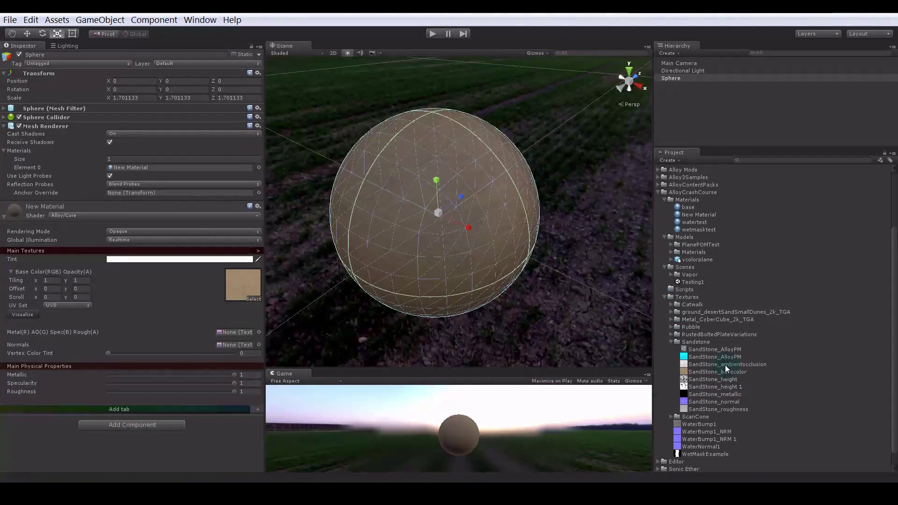
left_click_drag(723, 356, 231, 332)
left_click_drag(536, 326, 438, 283, "alt")
left_click_drag(720, 402, 239, 363)
mouse_move(411, 304)
left_mouse_down("alt")
mouse_move(517, 301)
mouse_move(318, 268)
mouse_move(529, 300)
mouse_move(570, 277)
mouse_move(651, 299)
mouse_move(427, 282)
mouse_move(426, 298)
left_mouse_up("alt")
scroll(586, 309, "up", 3)
left_click(586, 309)
scroll(487, 312, "up", 5)
scroll(427, 283, "down", 5)
- Set the sphere material's base texture tiling to 3 in X and 3 in Y, and view the sphere deselected
left_click(425, 248)
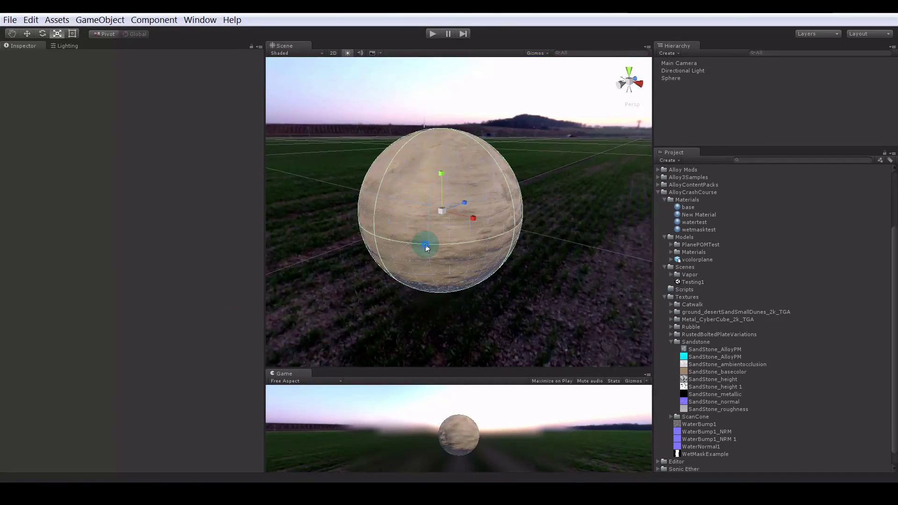
type("3")
key("Tab")
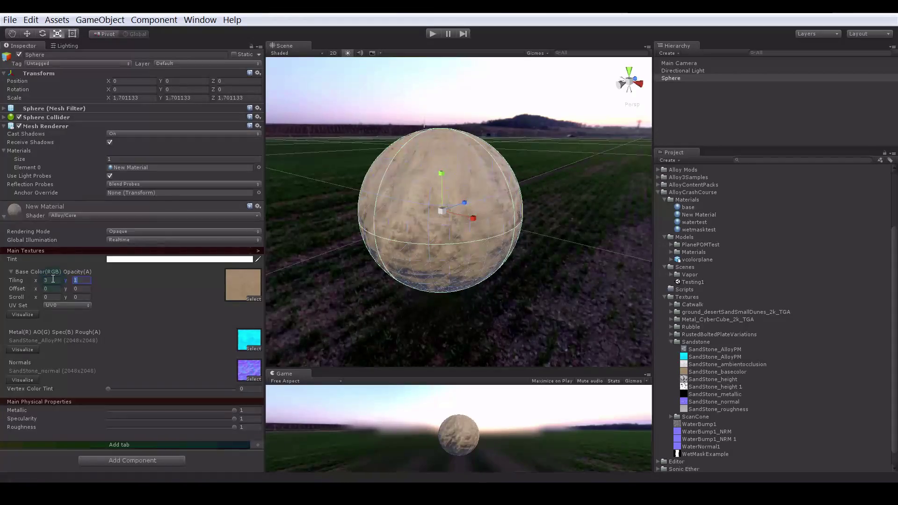
type("3")
left_click(548, 232)
scroll(521, 216, "up", 2)
left_click_drag(521, 216, 548, 244, "alt")
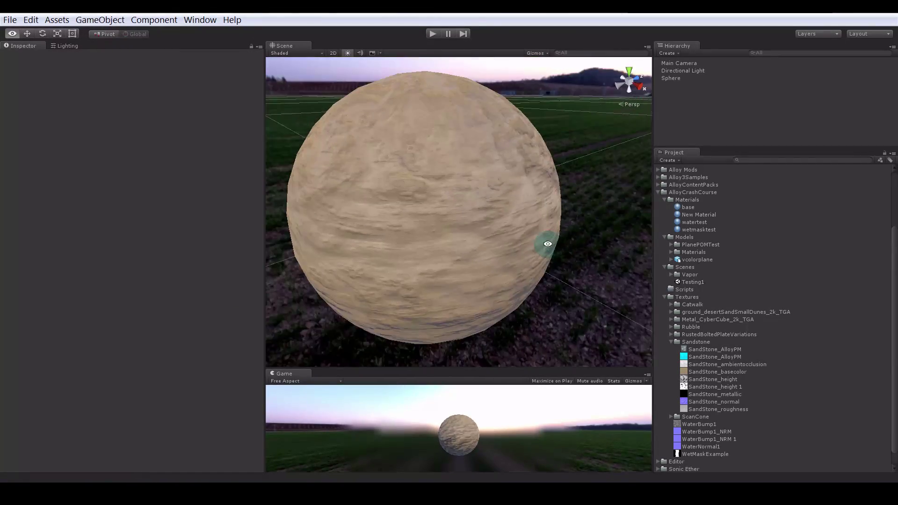
- Select the sphere again and try different Specularity values on its material, settling on 0.35
left_click(438, 258)
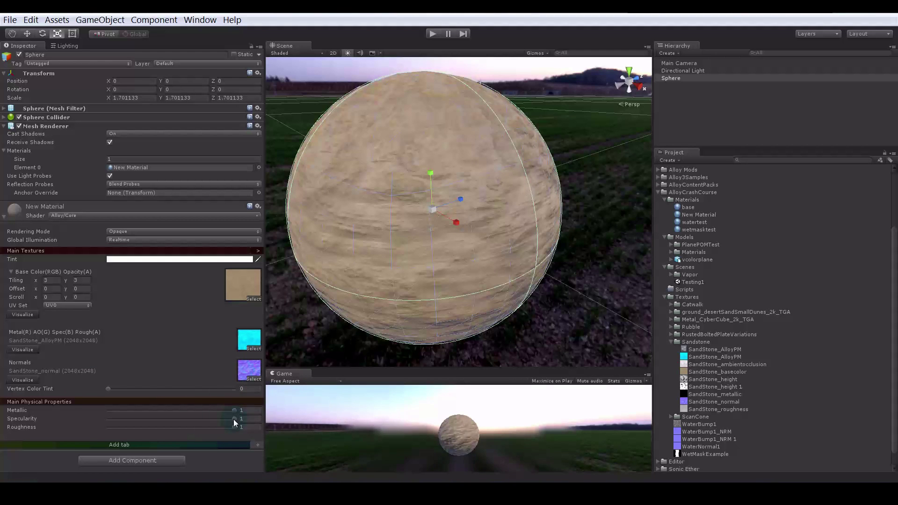
left_click_drag(234, 419, 190, 420)
mouse_move(121, 420)
left_mouse_down()
mouse_move(172, 421)
mouse_move(109, 416)
mouse_move(204, 415)
left_mouse_up()
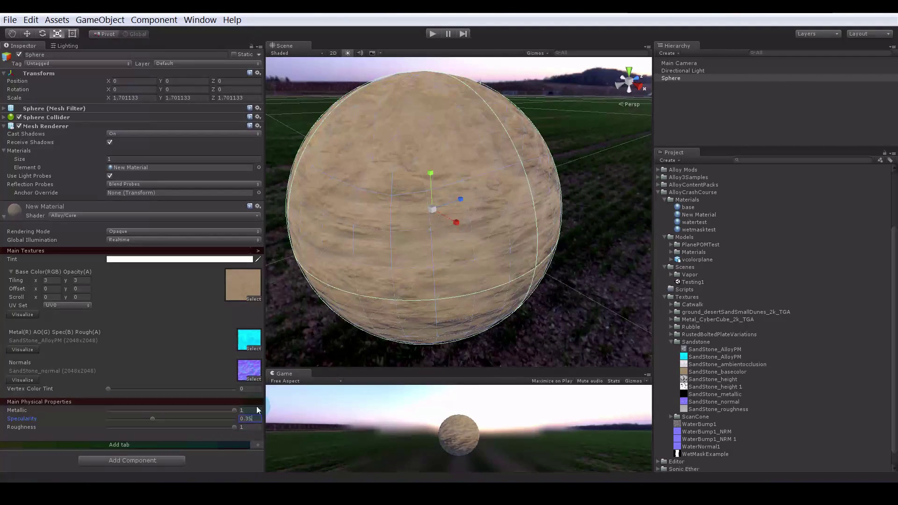
- Add a quad to the scene near the sphere
mouse_move(498, 304)
left_mouse_down("alt")
mouse_move(397, 291)
mouse_move(591, 263)
mouse_move(321, 295)
mouse_move(513, 296)
left_mouse_up("alt")
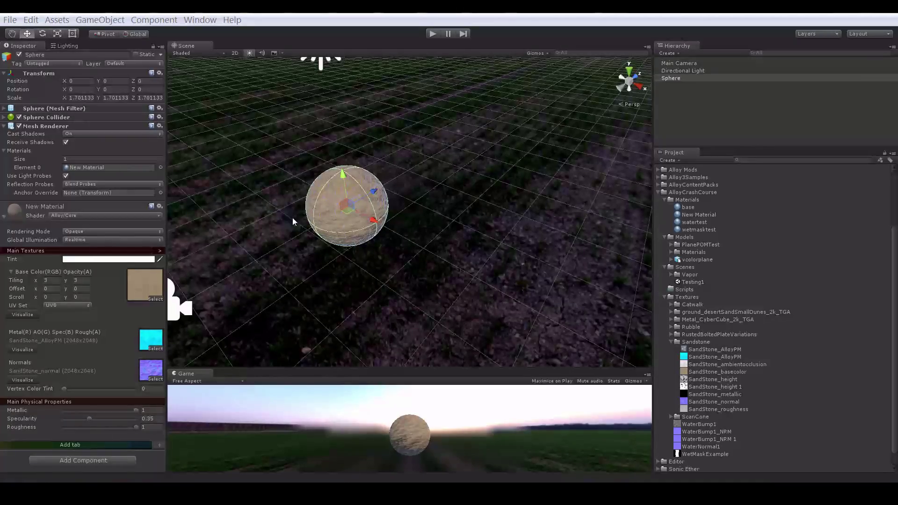
left_click_drag(370, 272, 380, 226, "alt")
left_click(100, 20)
left_click(128, 84)
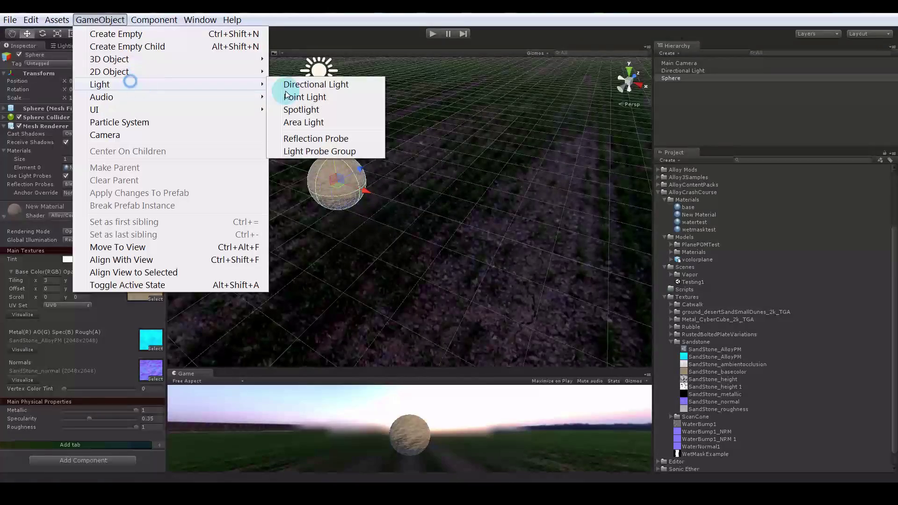
mouse_move(193, 58)
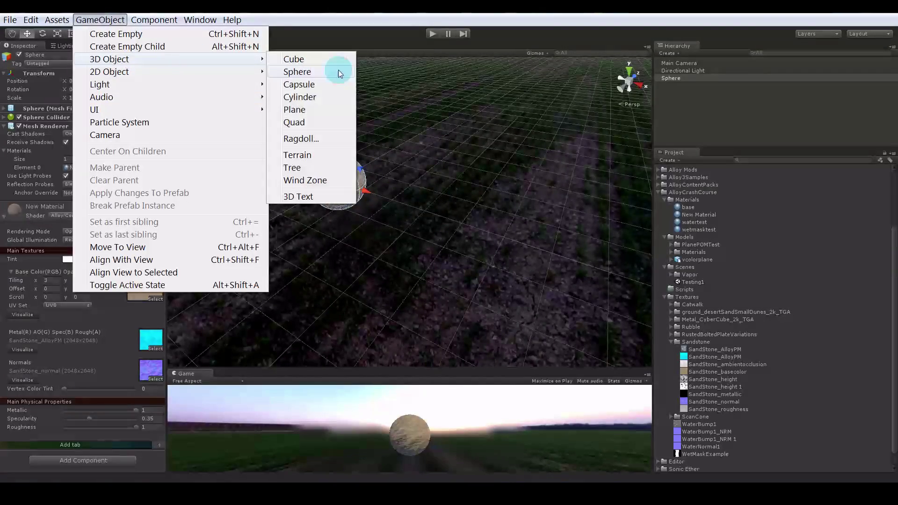
left_click(306, 122)
left_click_drag(487, 220, 454, 215, "alt")
- Rotate the quad 90° about X so it lies flat under the sphere, and scale it uniformly to about 6.7
key("e")
left_click_drag(390, 191, 538, 183)
key("r")
left_click_drag(409, 211, 653, 176)
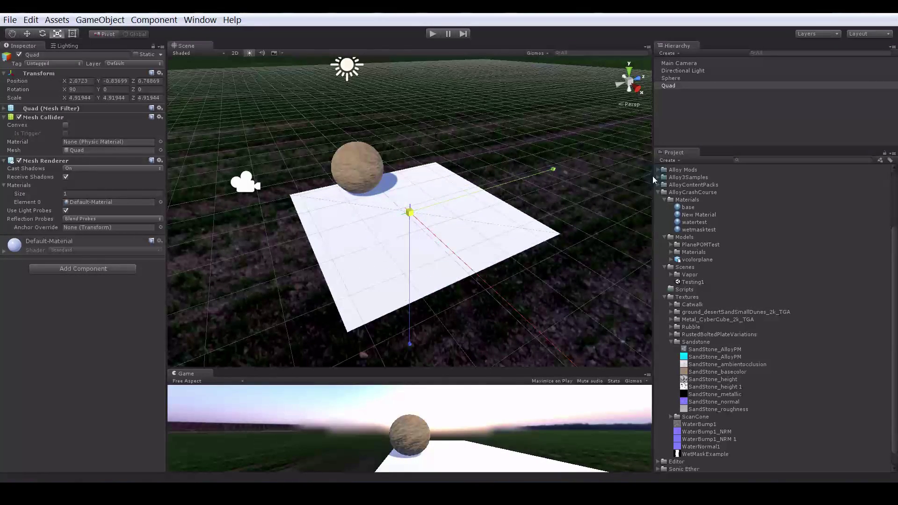
- Find the sphere's New Material in the project and apply it to the quad
left_click(356, 170)
left_click(82, 169)
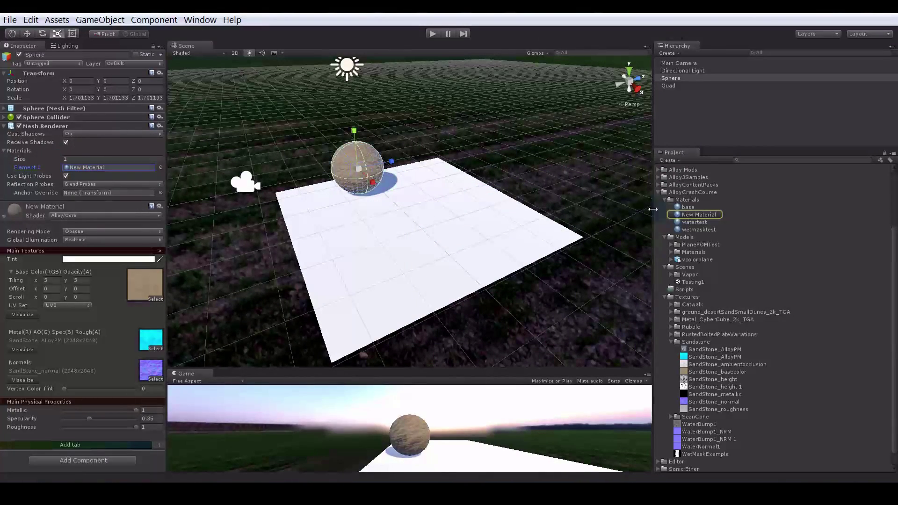
left_click_drag(695, 216, 537, 238)
- Scale the quad up uniformly to about 13.24 and lower it to about Y -1.14
left_click(452, 240)
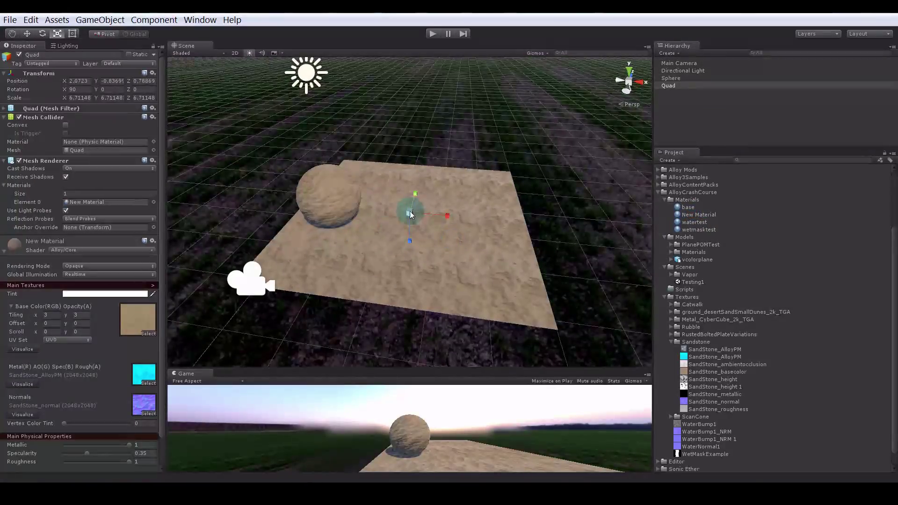
left_click_drag(409, 214, 410, 188)
key("w")
left_click_drag(475, 154, 482, 198, "alt")
- Deactivate the Directional Light
left_click(681, 71)
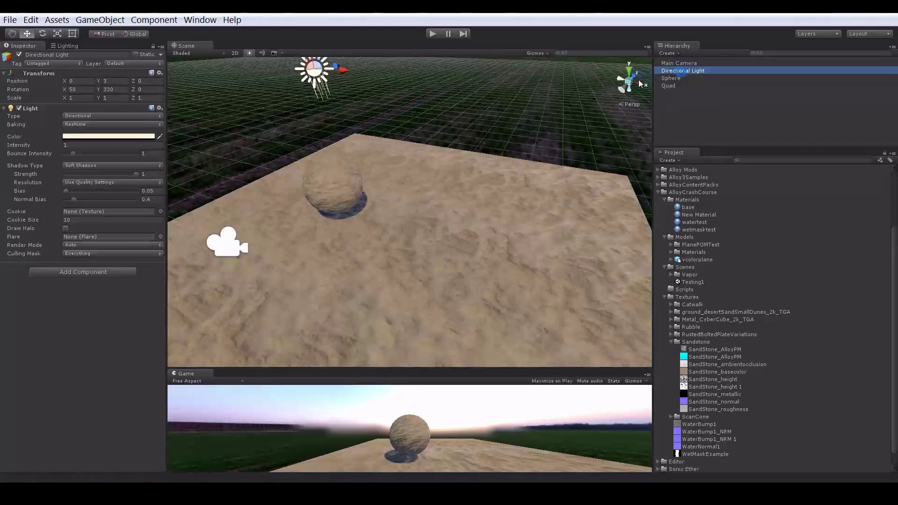
left_click(19, 55)
left_click_drag(363, 195, 388, 233, "alt")
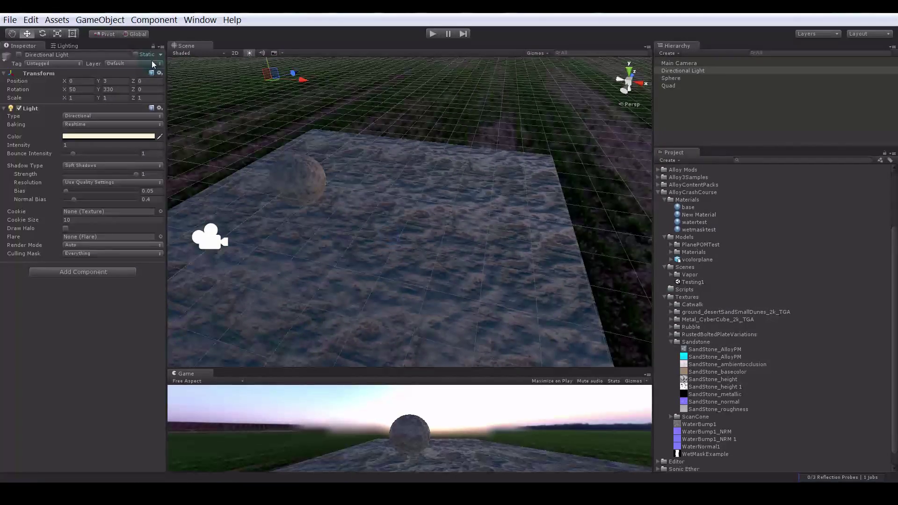
- Add a point light over the quad and convert it to an Alloy area light
left_click(100, 20)
mouse_move(120, 83)
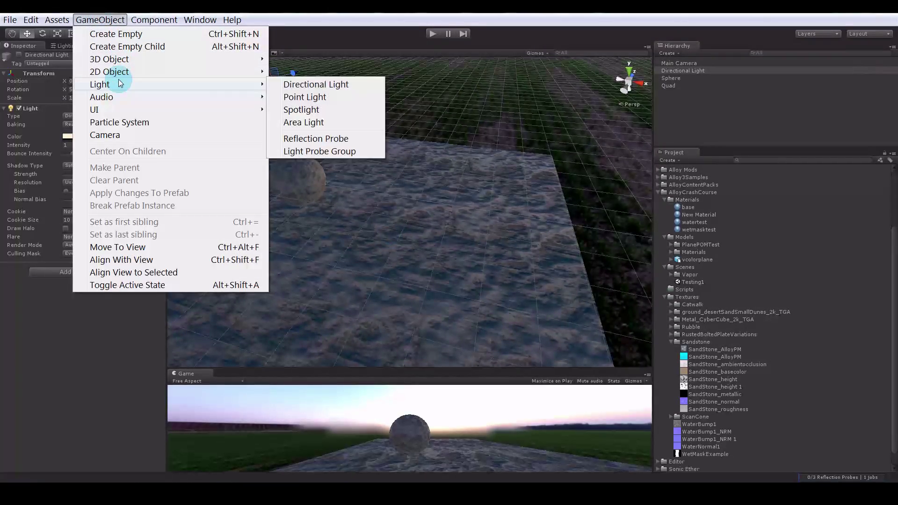
left_click(306, 94)
left_click_drag(485, 251, 340, 196, "alt")
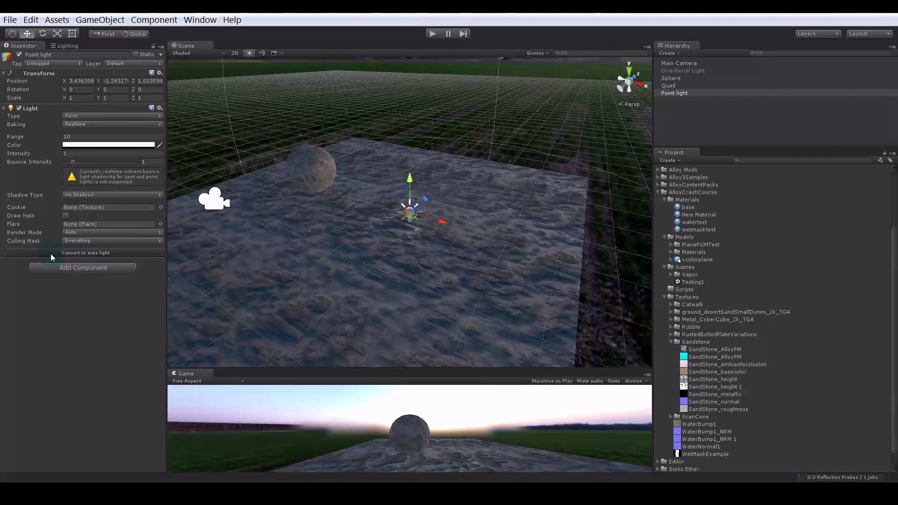
left_click(64, 253)
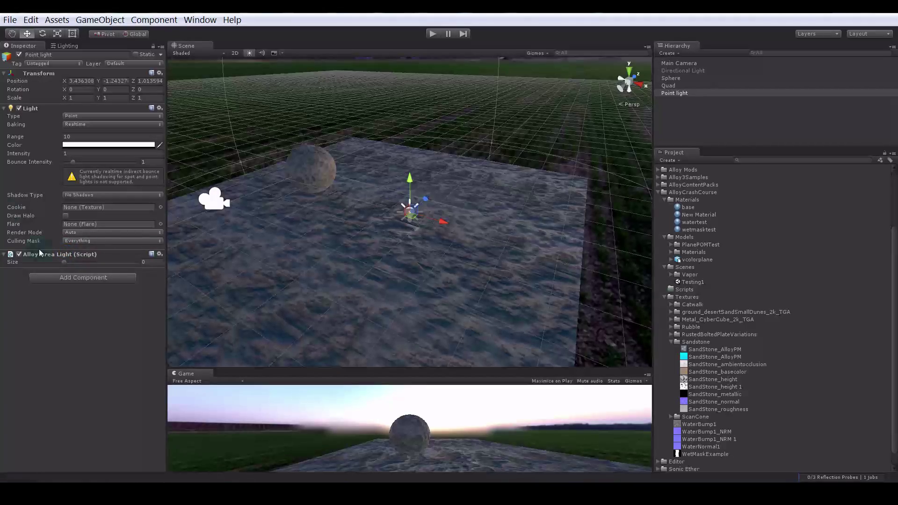
- Raise the point light to about Y 0.54 above the quad
left_click_drag(413, 180, 413, 146)
right_click_drag(328, 173, 499, 162, "alt")
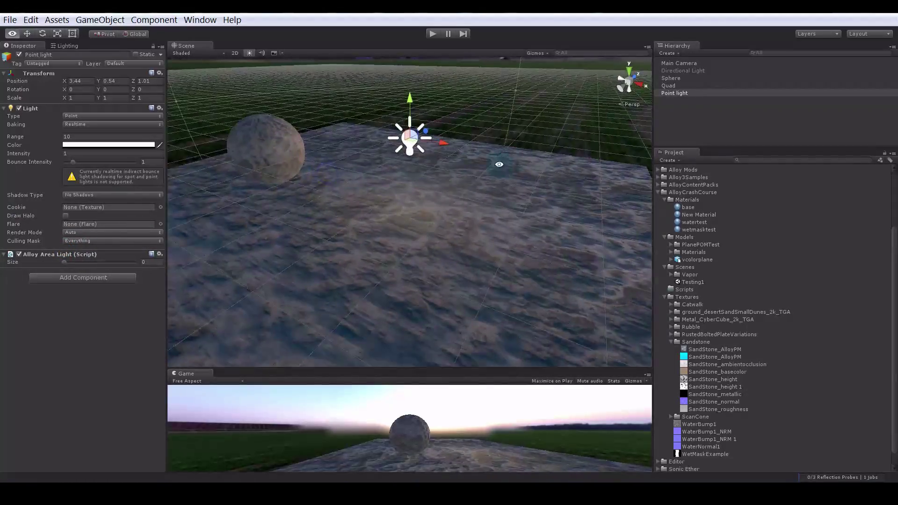
left_click_drag(499, 162, 436, 235, "alt")
- Clear the normal map from the quad's material by setting its normals texture to None
left_click(436, 232)
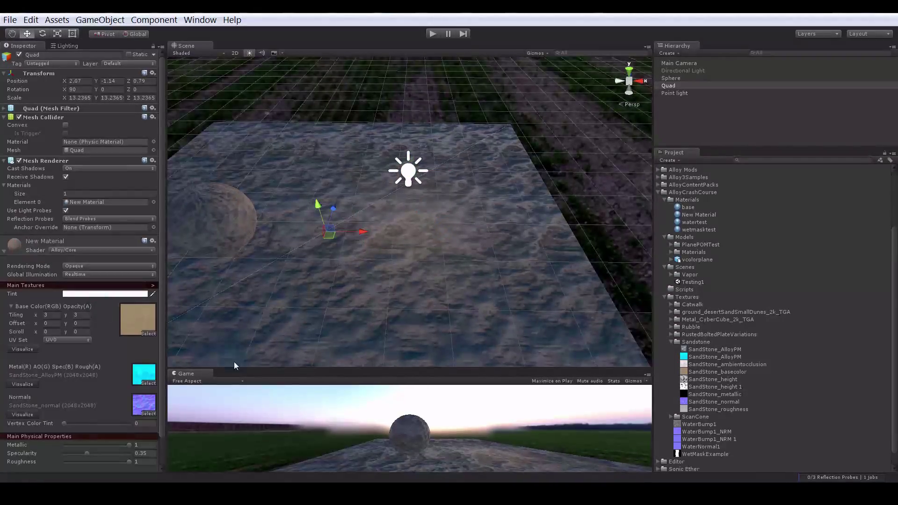
left_click(148, 413)
scroll(787, 282, "down", 10)
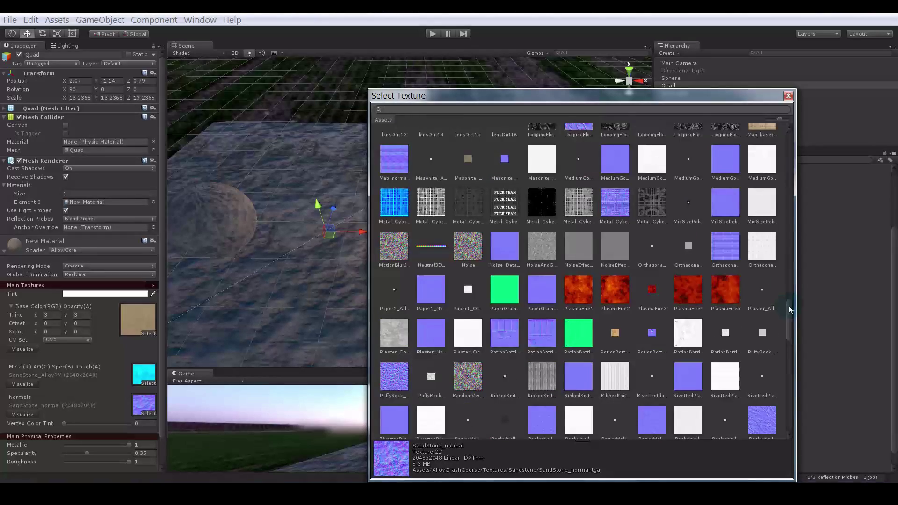
left_click_drag(788, 309, 790, 133)
left_click(393, 144)
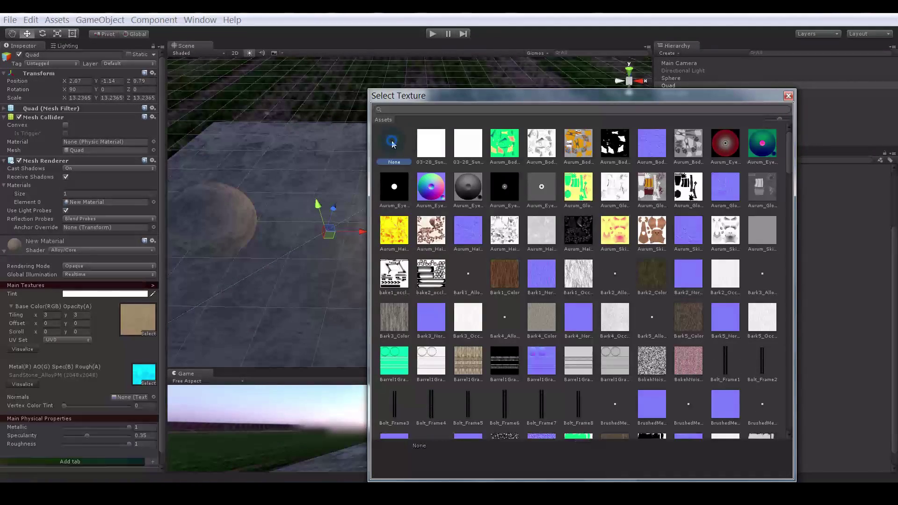
left_click(789, 96)
- Move the point light to about X 4.28 and Y 1.5, higher above the quad
scroll(424, 219, "down", 5)
left_click_drag(423, 220, 323, 218, "alt")
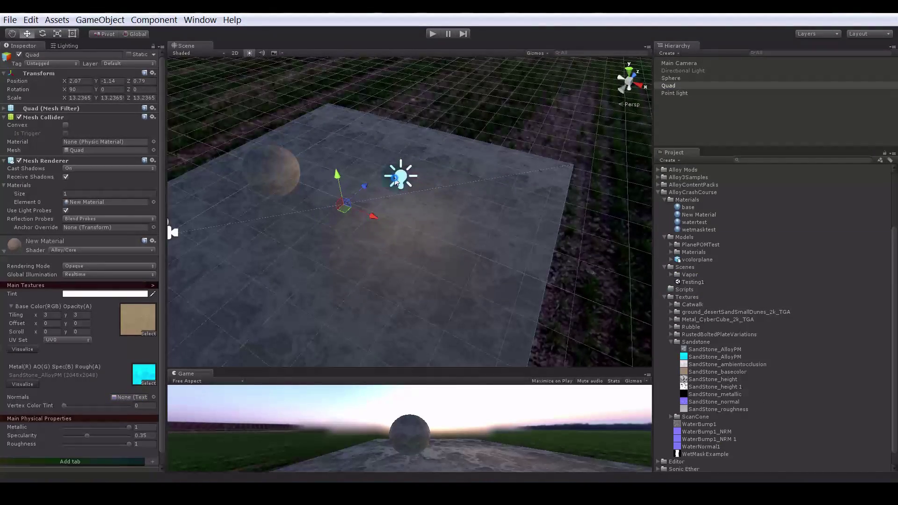
left_click(395, 179)
left_click_drag(400, 147, 399, 114)
scroll(427, 203, "down", 3)
left_click_drag(434, 206, 416, 282, "alt")
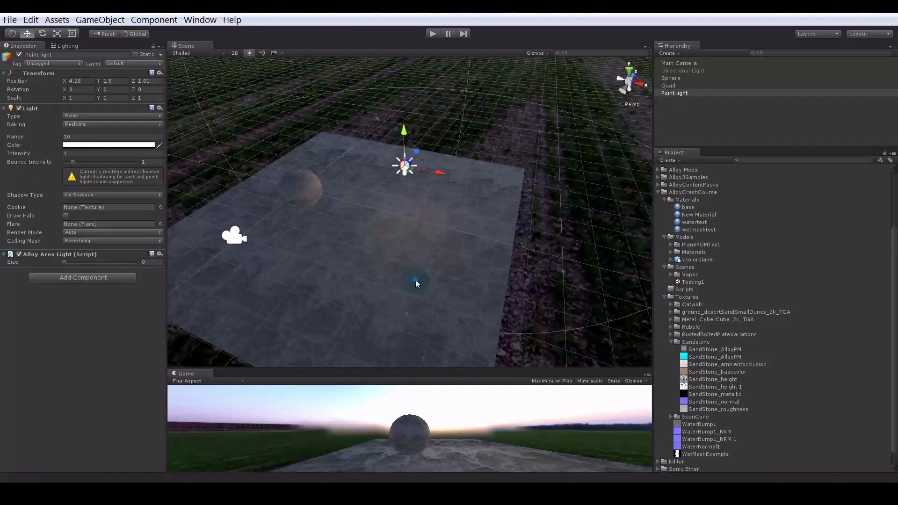
- Set the quad material's Specularity to 0.856 and its Roughness to 0
left_click(417, 283)
scroll(99, 315, "down", 1)
left_click_drag(87, 423, 64, 438)
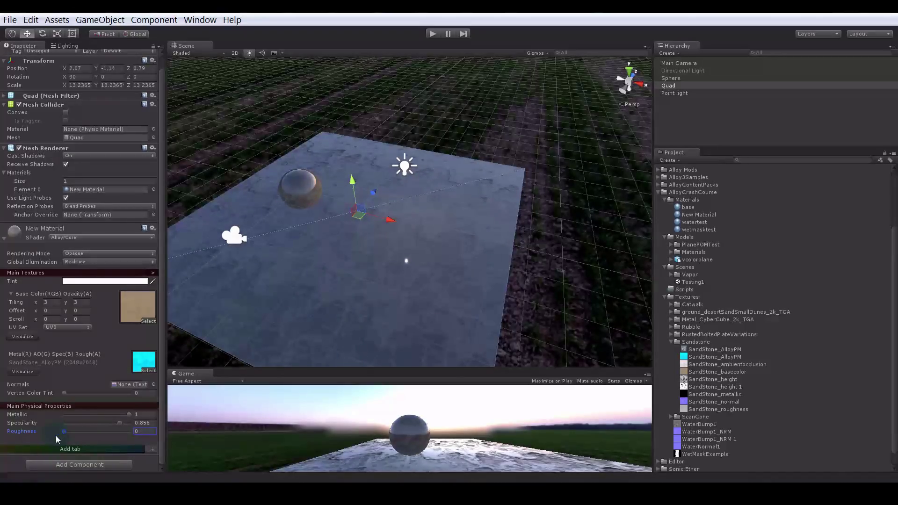
- Select the point light and move it to about X 4.81, Y 1.66
left_click_drag(476, 171, 439, 154, "alt")
left_click(423, 117)
left_click_drag(426, 119, 474, 106)
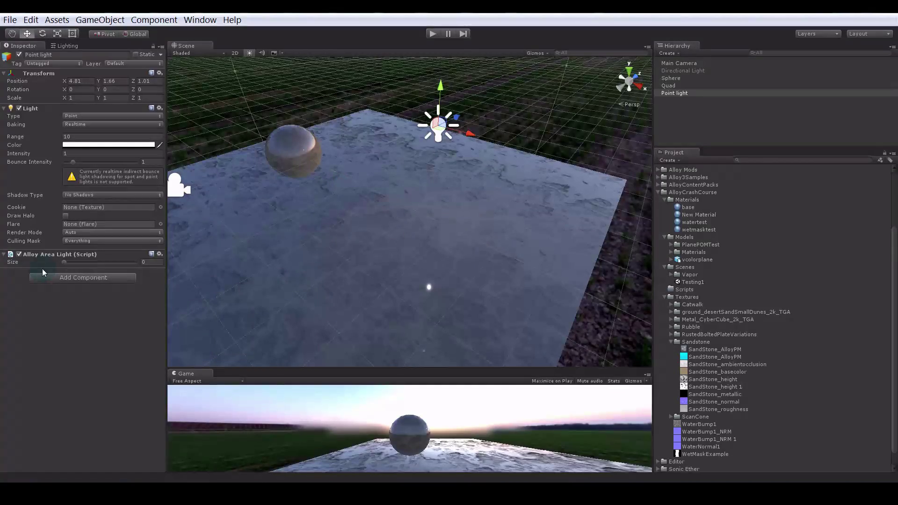
- Increase the Alloy area light's size, trying 0.91 and settling on 1.36
left_click_drag(64, 261, 70, 262)
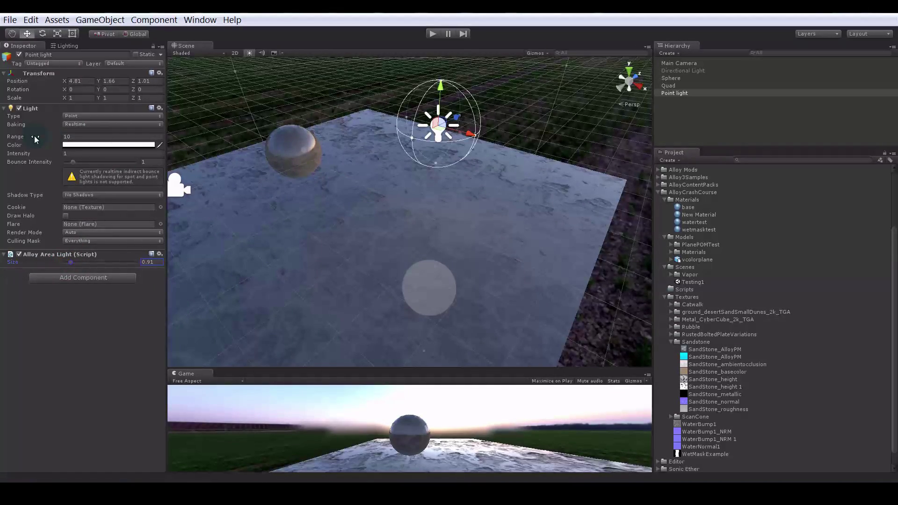
left_click_drag(463, 188, 486, 186, "alt")
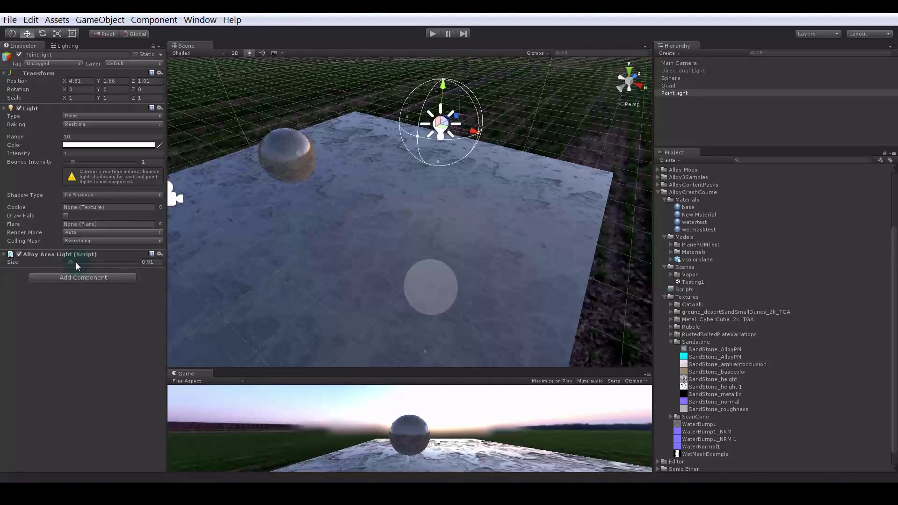
mouse_move(76, 262)
left_mouse_down()
mouse_move(66, 268)
mouse_move(75, 268)
left_mouse_up()
left_click_drag(313, 224, 392, 219, "alt")
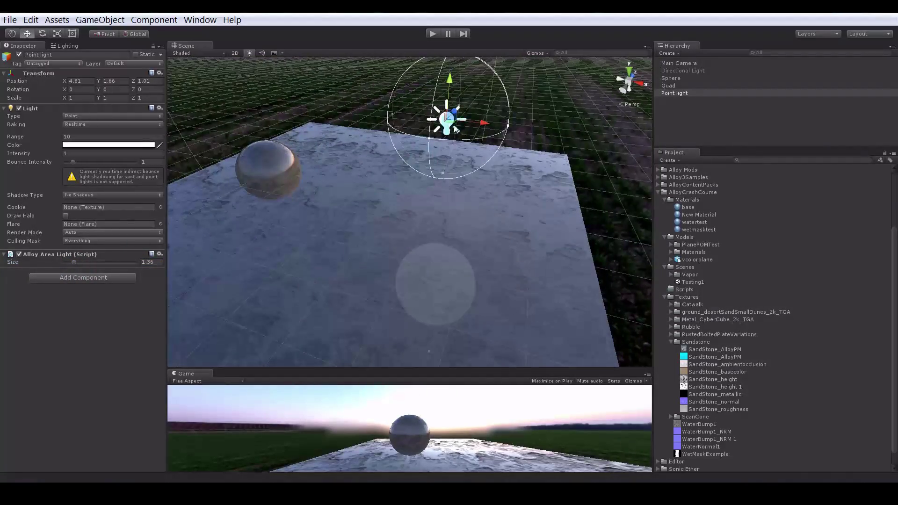
- Move the point light to about X 4.66, Y 1.74 and set its intensity to 3.47
left_click_drag(451, 118, 377, 112)
left_click_drag(453, 99, 452, 123)
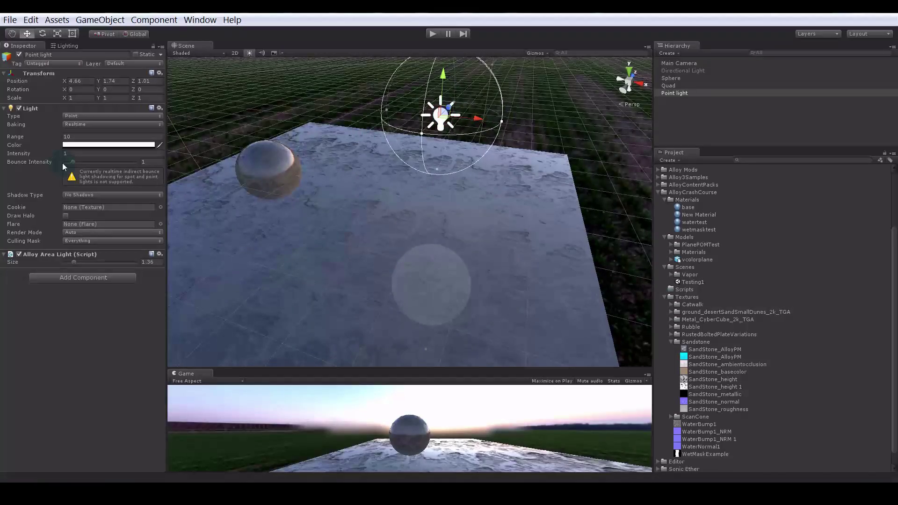
left_click_drag(50, 155, 91, 158)
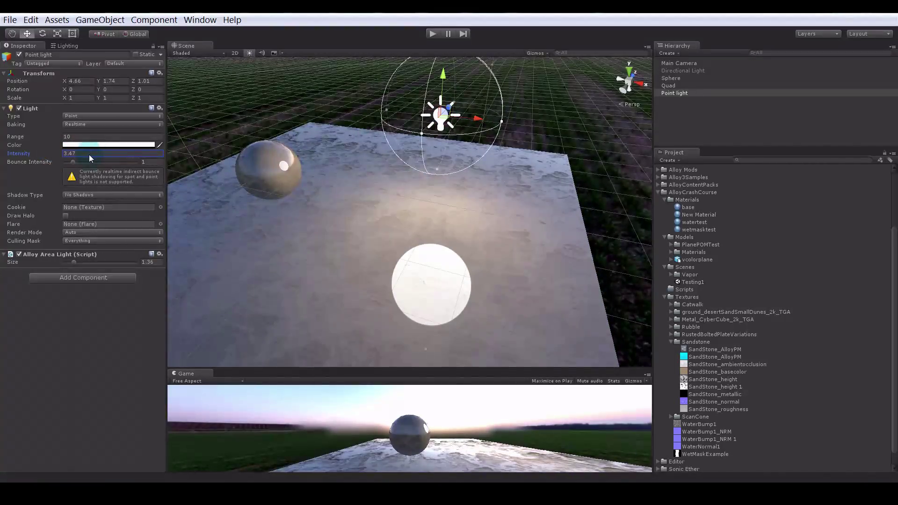
left_click_drag(237, 102, 184, 190, "alt")
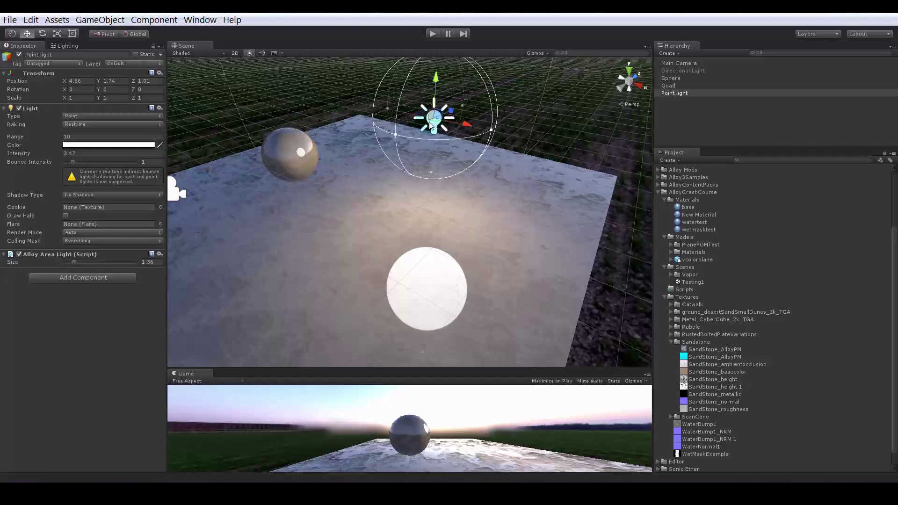
- Move the point light around above the quad to about X 4.84, Y 1.95, Z 1.44, and set its area size to 1.3
left_click_drag(442, 119, 472, 131)
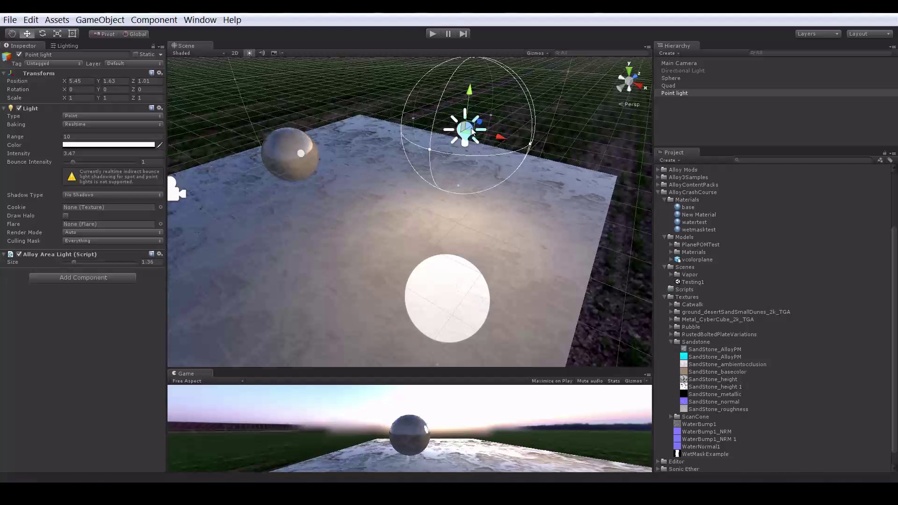
left_click_drag(471, 129, 352, 179)
scroll(456, 127, "down", 3)
mouse_move(455, 161)
left_mouse_down()
mouse_move(533, 140)
mouse_move(345, 176)
mouse_move(465, 161)
left_mouse_up()
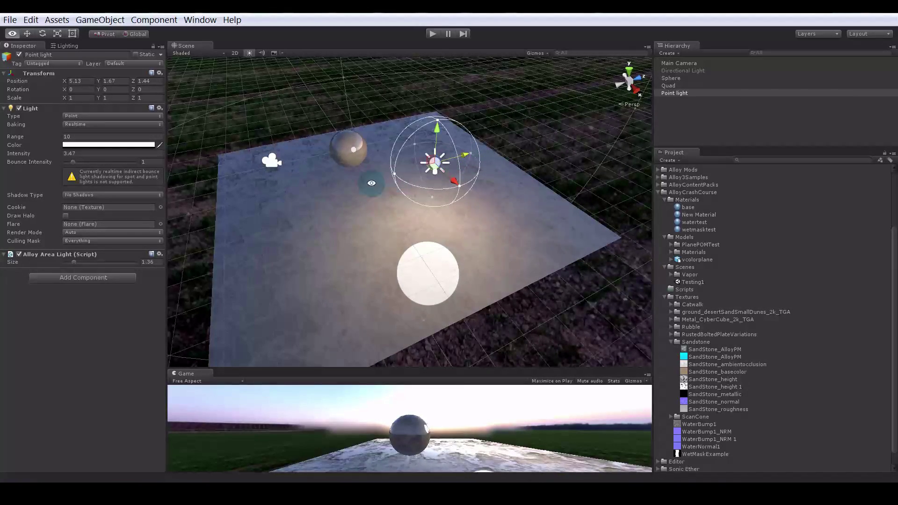
left_click_drag(371, 183, 513, 179, "alt")
left_click_drag(450, 183, 430, 148, "alt")
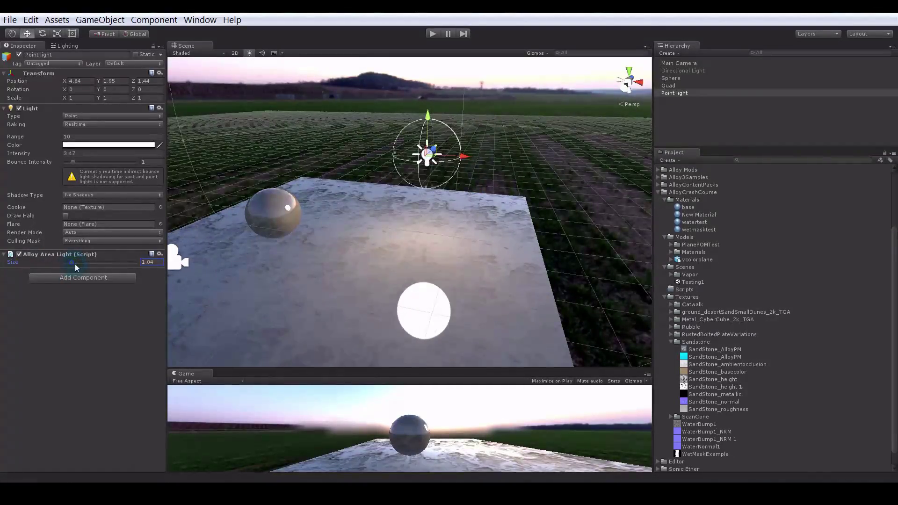
- Raise the quad material's Roughness slightly above 0 to soften the light's reflection
left_click(424, 253)
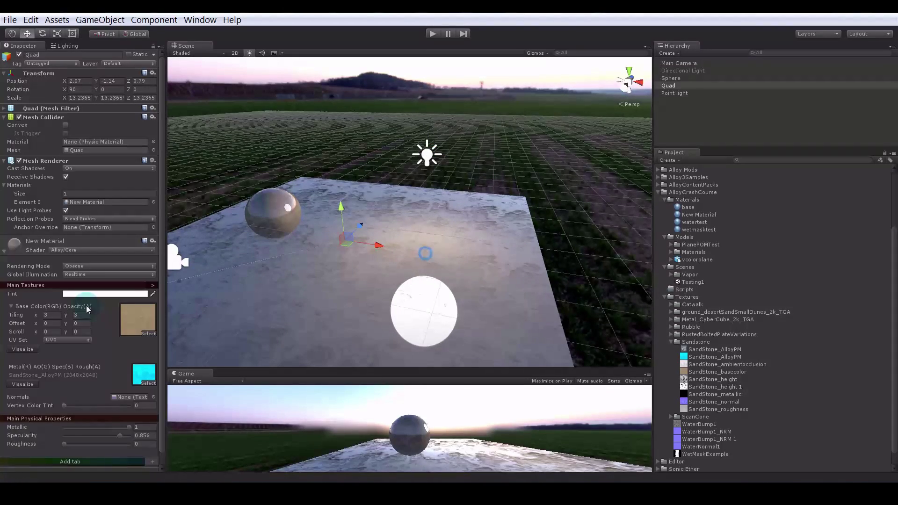
left_click(65, 444)
left_click_drag(69, 444, 82, 456)
left_click_drag(477, 267, 417, 313, "alt")
- Lower the point light close to the quad at about Y -0.29, and move it up beside the sphere to about X 3.17, Y 1.06
left_click(423, 155)
left_click_drag(488, 229, 449, 94, "alt")
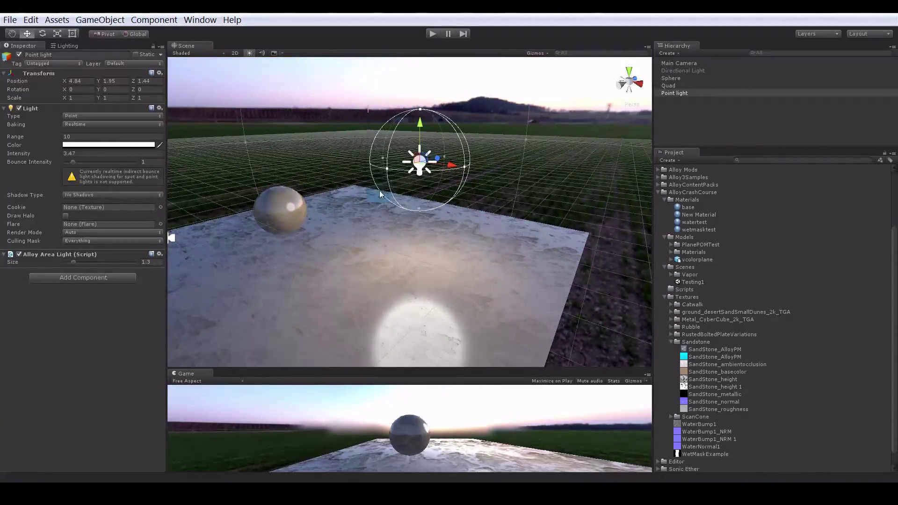
left_click_drag(417, 142, 419, 208)
right_click_drag(343, 270, 504, 291, "alt")
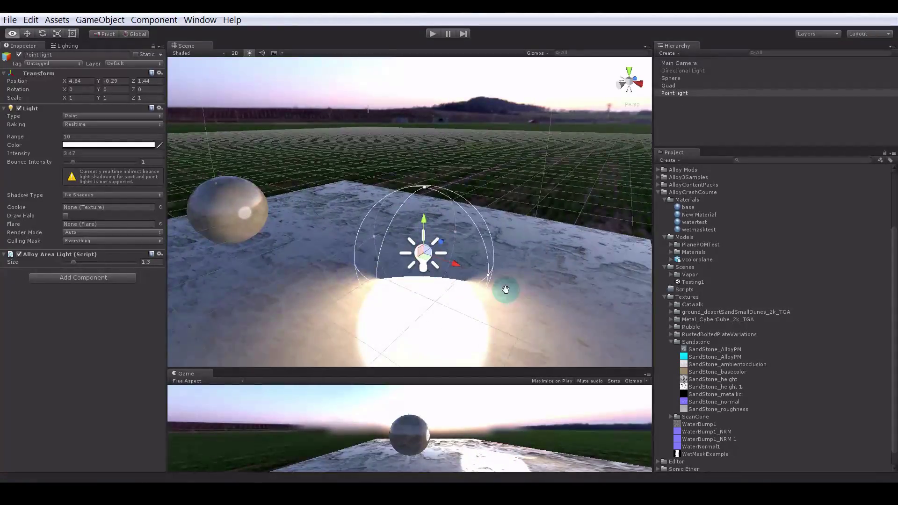
middle_click_drag(505, 290, 483, 229, "alt")
right_click_drag(328, 214, 509, 241, "alt")
left_click_drag(508, 242, 433, 237, "alt")
left_click_drag(506, 239, 414, 182)
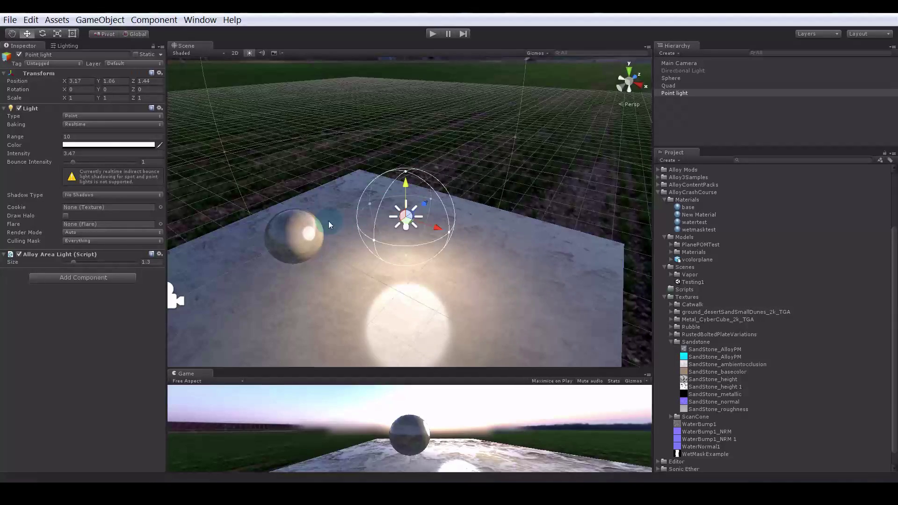
- Move the point light to about X 3.17, Y 2.41, Z 1.67 and reduce its area size to 1.04
left_click_drag(456, 253, 561, 162, "alt")
left_click_drag(557, 164, 392, 215, "alt")
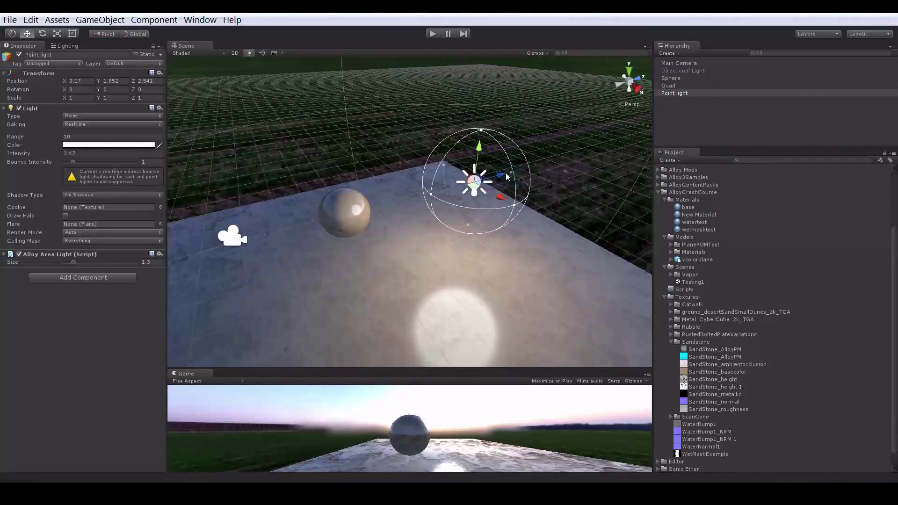
left_click_drag(506, 176, 480, 162)
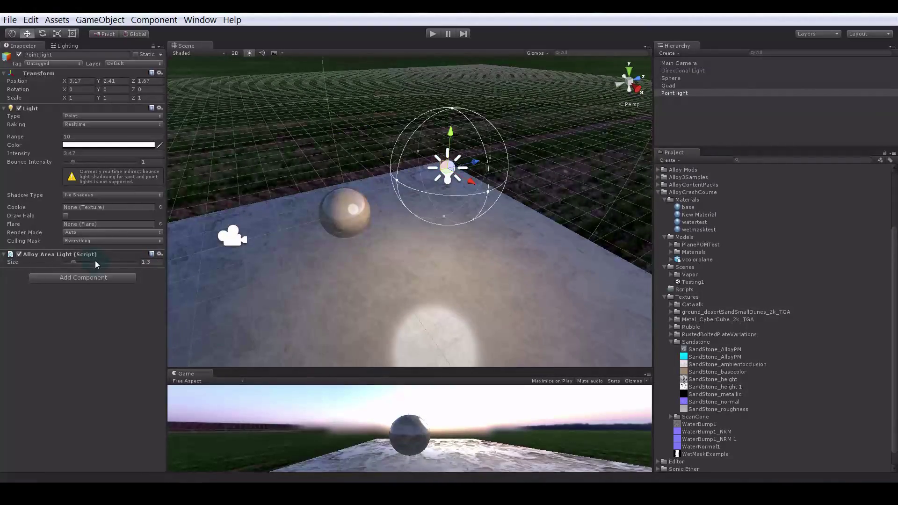
left_click_drag(95, 261, 72, 268)
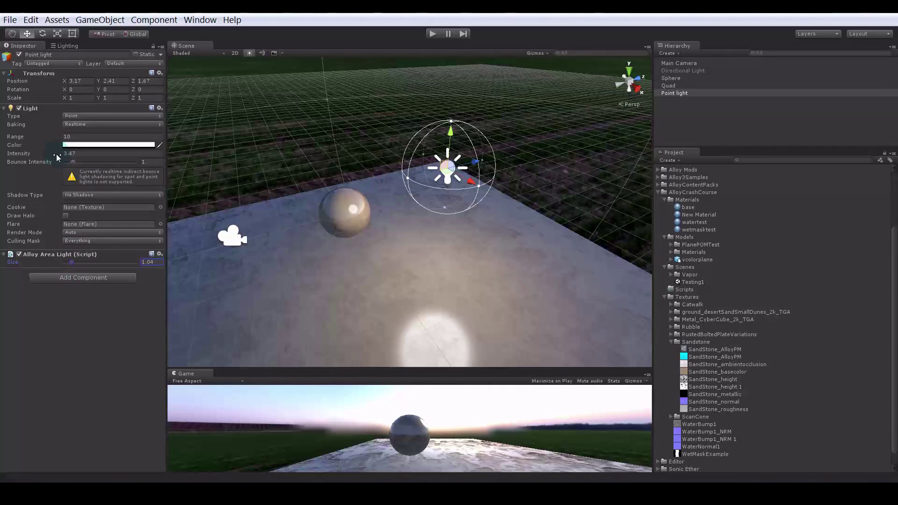
- Raise the point light's Intensity to 4.17 and check its reflection on the quad
mouse_move(56, 157)
left_mouse_down()
mouse_move(98, 154)
mouse_move(71, 162)
left_mouse_up()
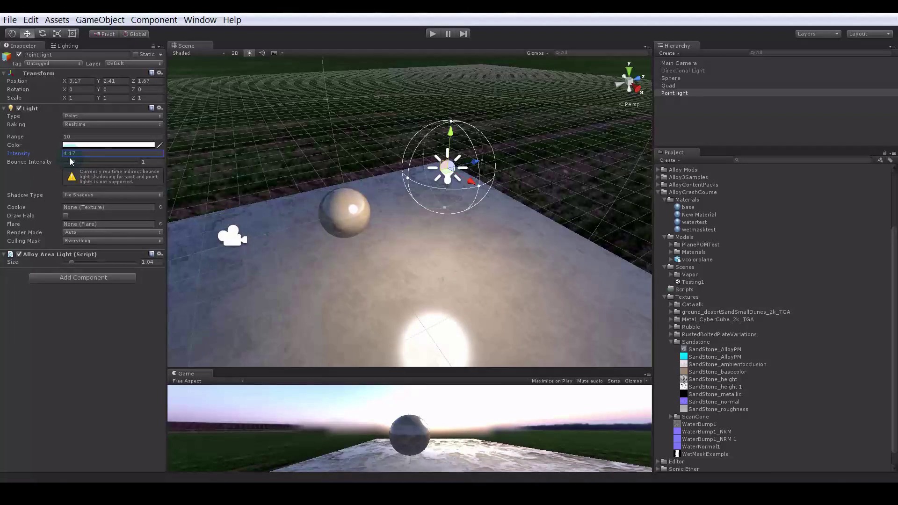
left_click_drag(286, 207, 447, 227, "alt")
right_click_drag(447, 226, 395, 204, "alt")
middle_click_drag(395, 204, 431, 229)
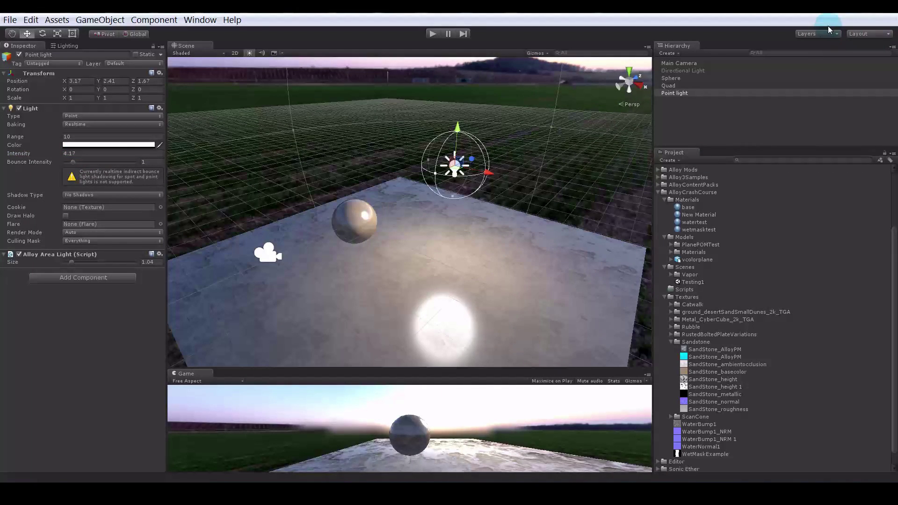
- Collapse the AlloyCrashCourse and Alloy folders and create a C# script named NewBehaviourScript at the project's top level
left_click(658, 193)
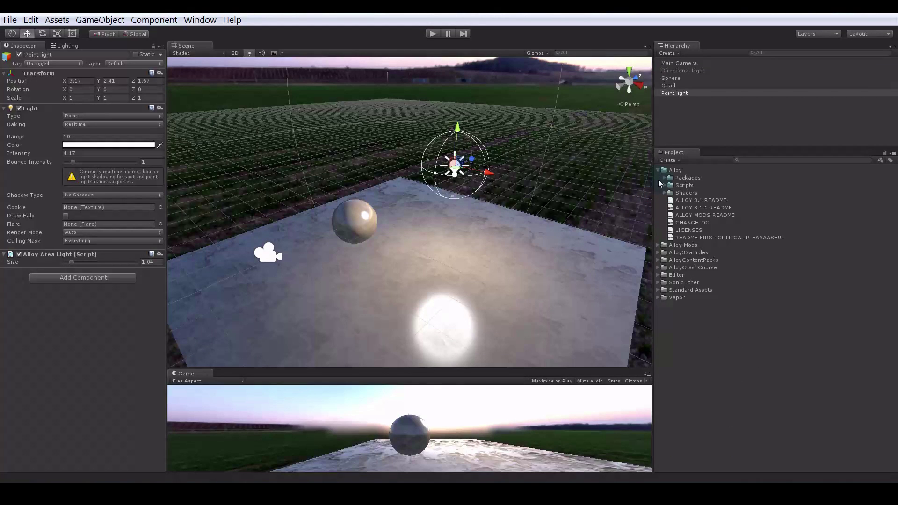
left_click(659, 170)
left_click(709, 256)
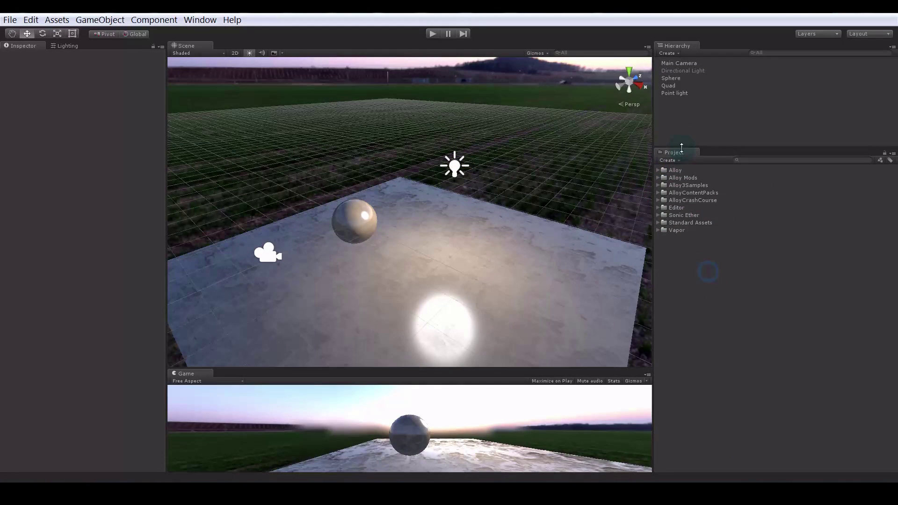
left_click(668, 160)
left_click(693, 189)
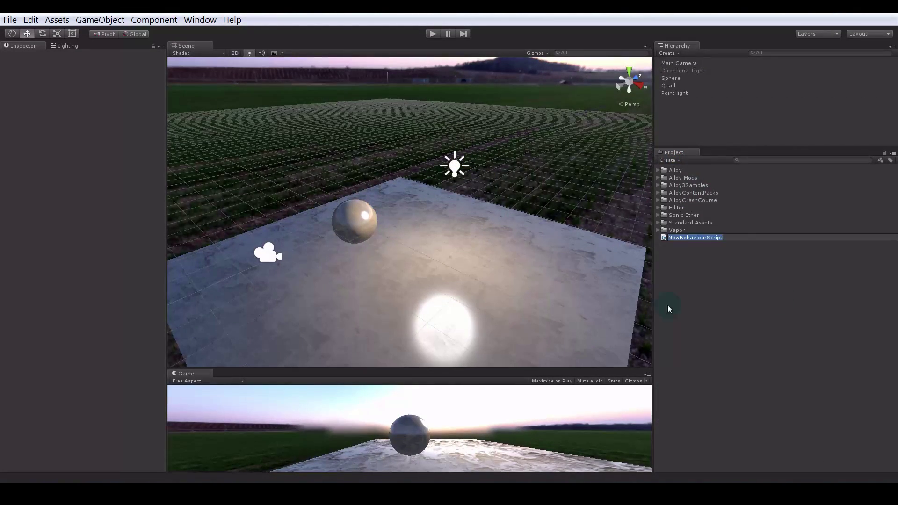
- Attach NewBehaviourScript to the point light and open the script in Visual Studio
left_click(675, 93)
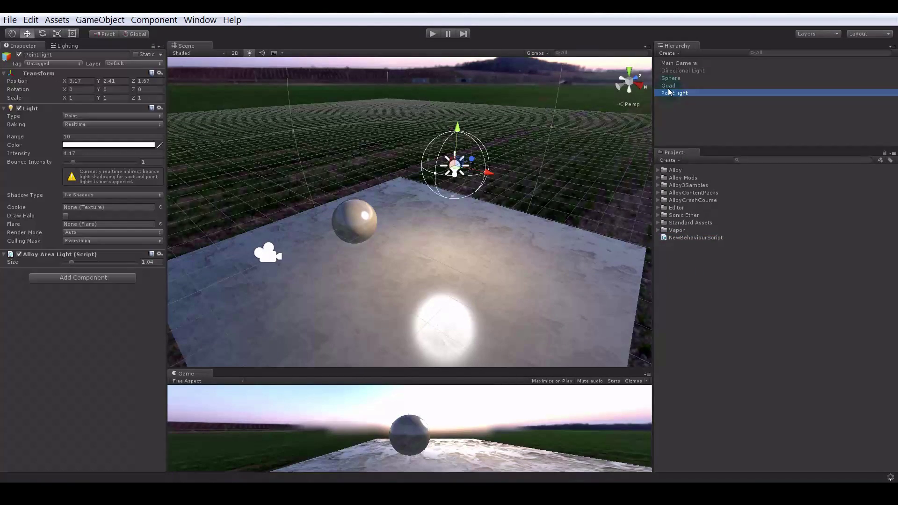
left_click_drag(538, 207, 287, 169, "alt")
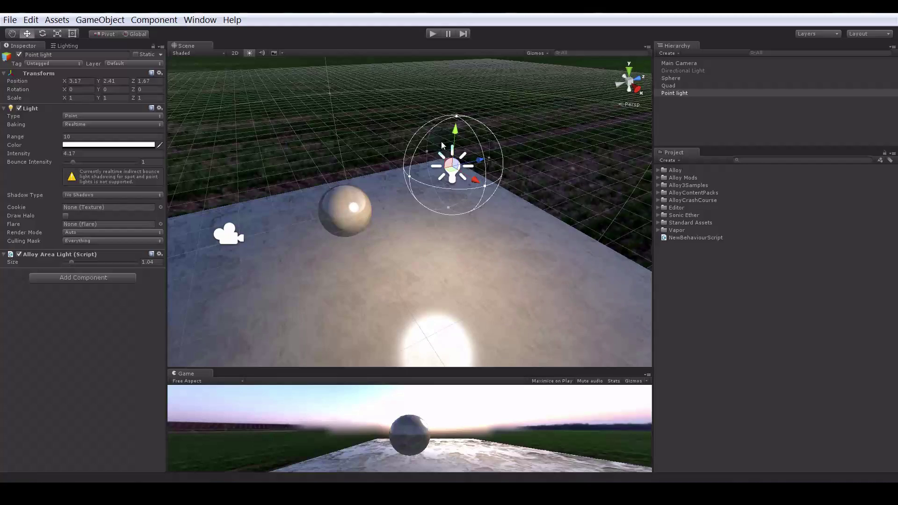
left_click_drag(516, 202, 577, 186, "alt")
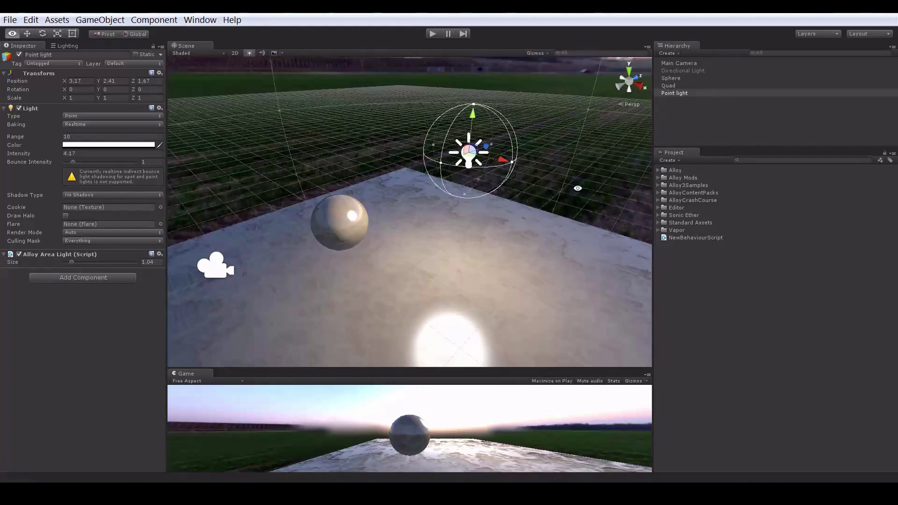
left_click_drag(693, 240, 126, 287)
double_click(126, 279)
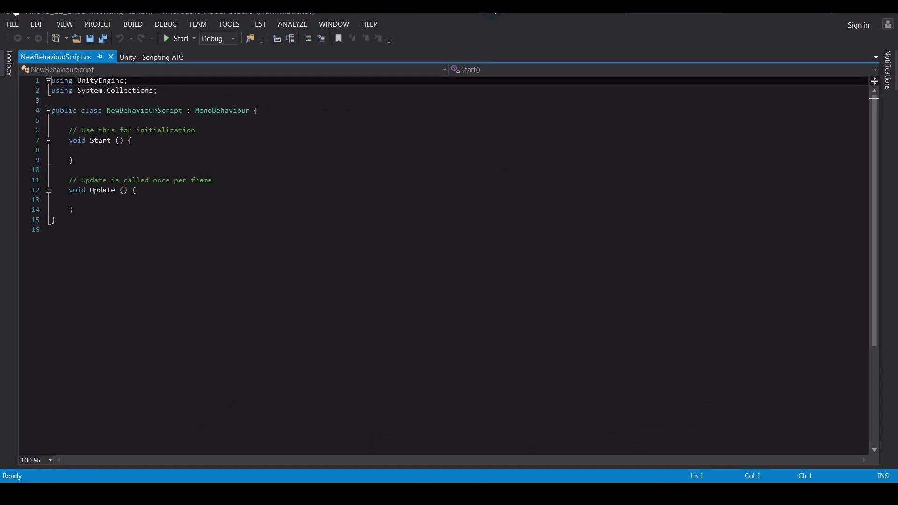
left_click_drag(492, 4, 689, 149)
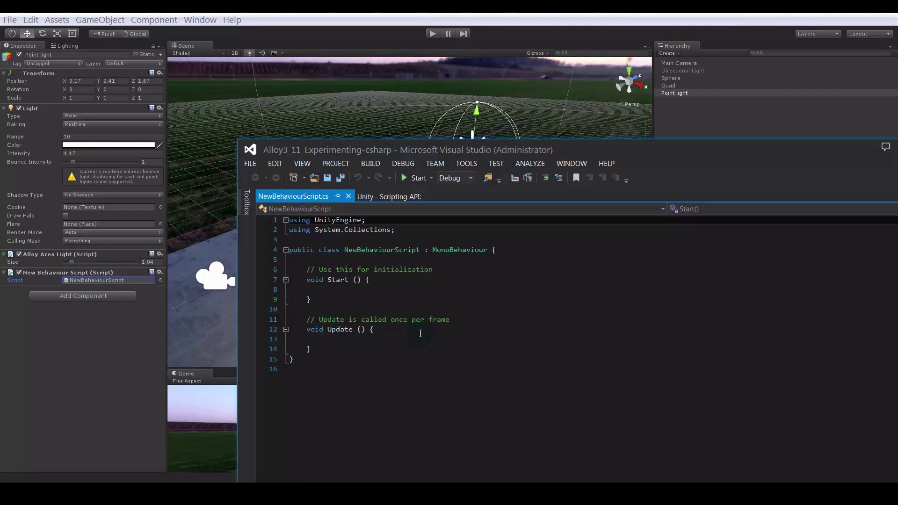
- Start a statement in the script's Update method that accesses the component with GetComponent<AlloyAreaLight>()
left_click(357, 307)
scroll(362, 296, "down", 3)
scroll(395, 282, "up", 2)
left_click(357, 312)
key("Tab")
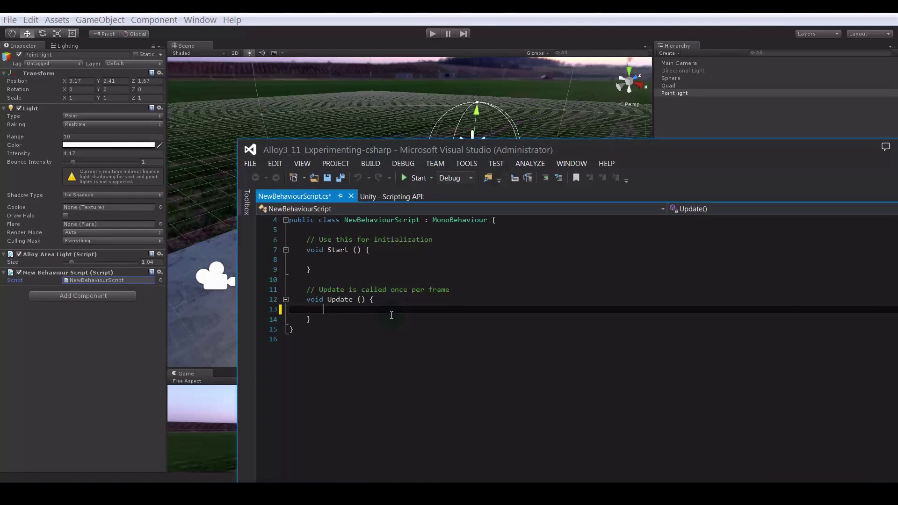
type("GetComponent<")
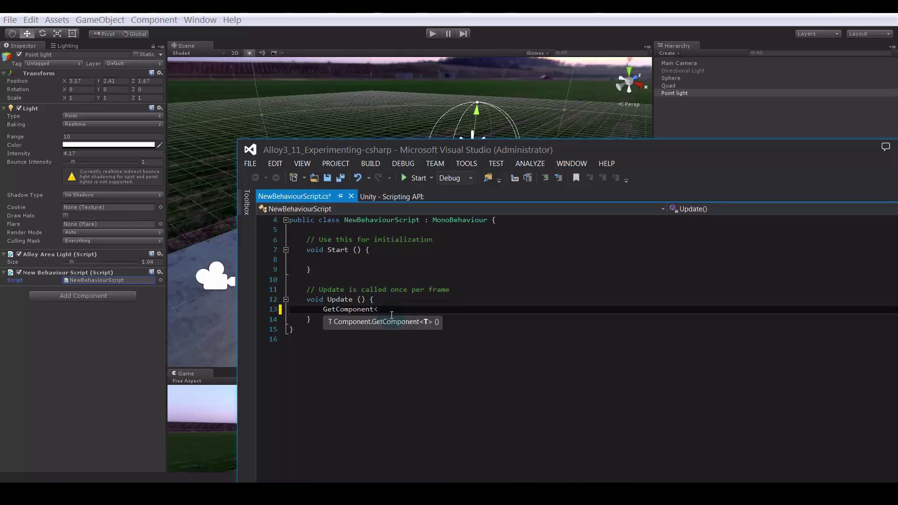
type("Allo")
key("Tab")
type(">")
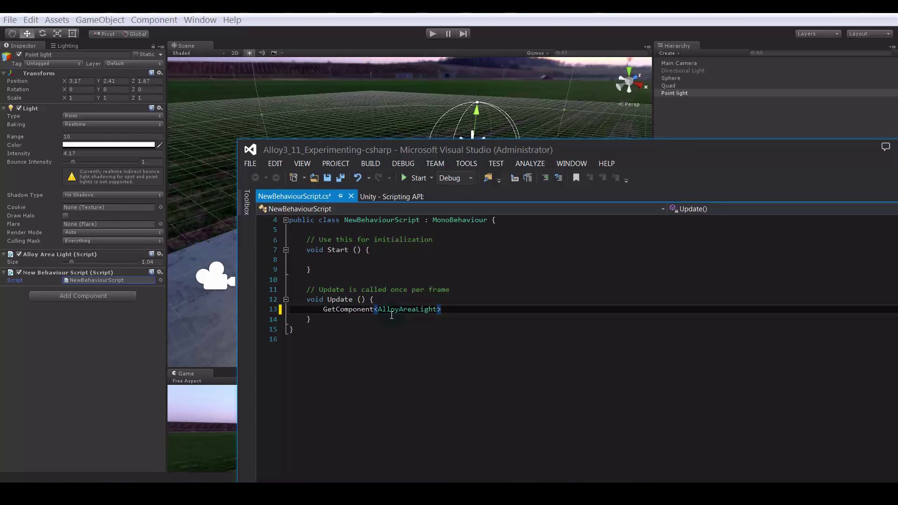
type("().")
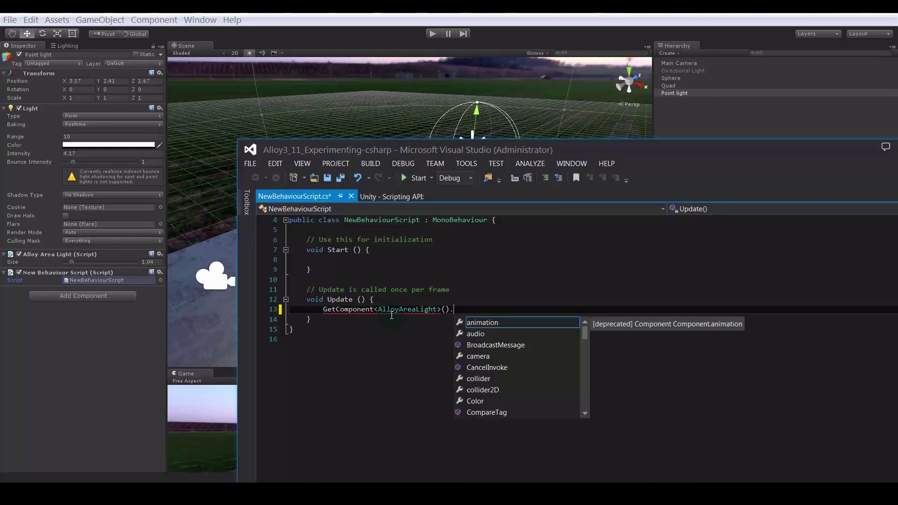
- Complete the statement by assigning Color.green to the area light's Color property, and add a new line below
type("col")
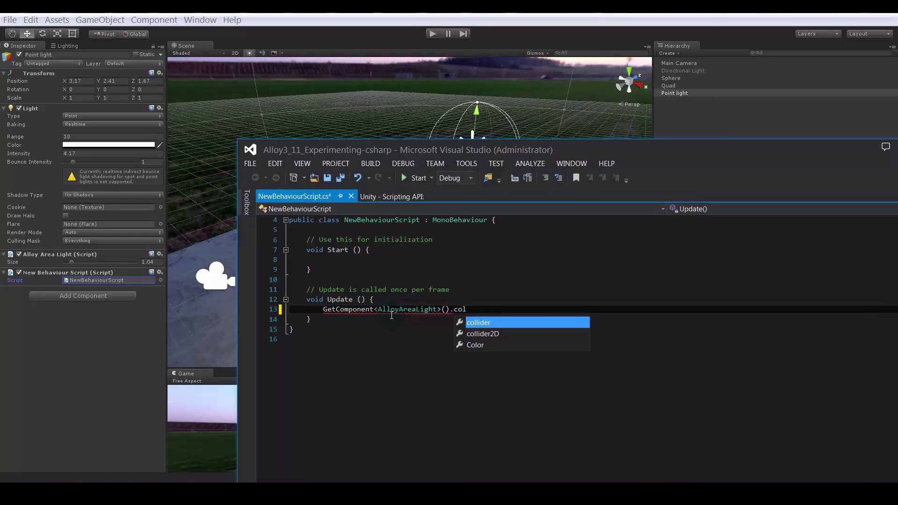
key("Down")
key("Down")
key("Return")
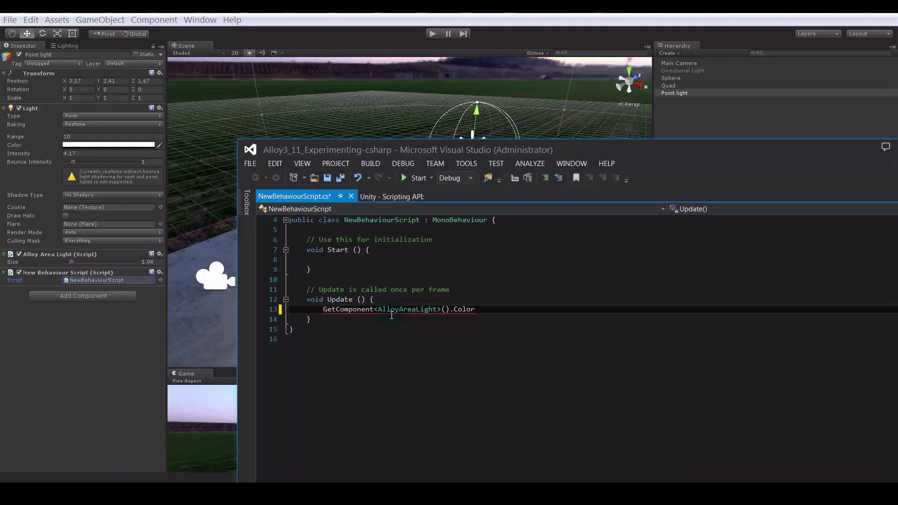
type("= Color.Ge")
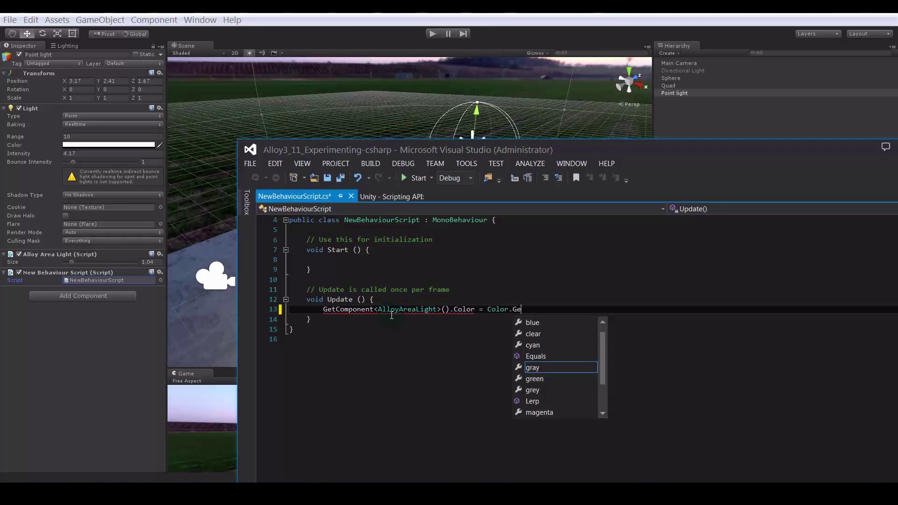
key("Down")
key("Return")
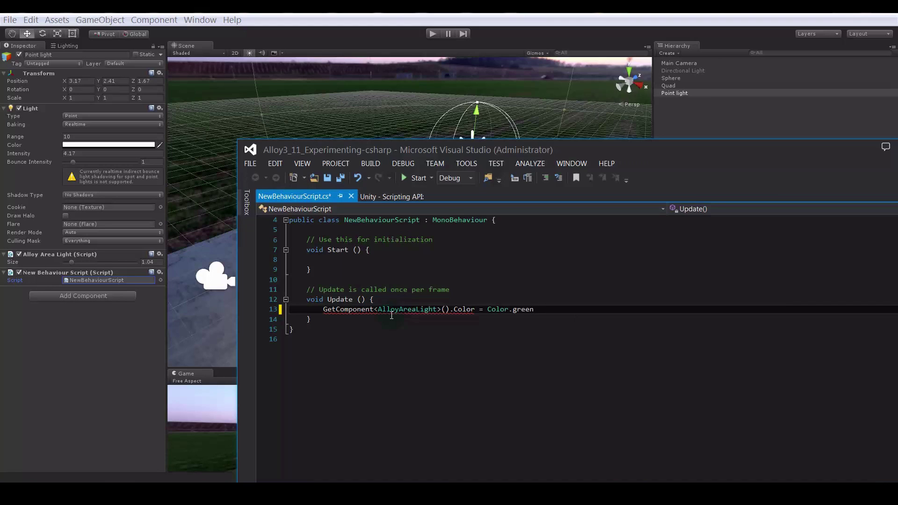
type(";")
key("Return")
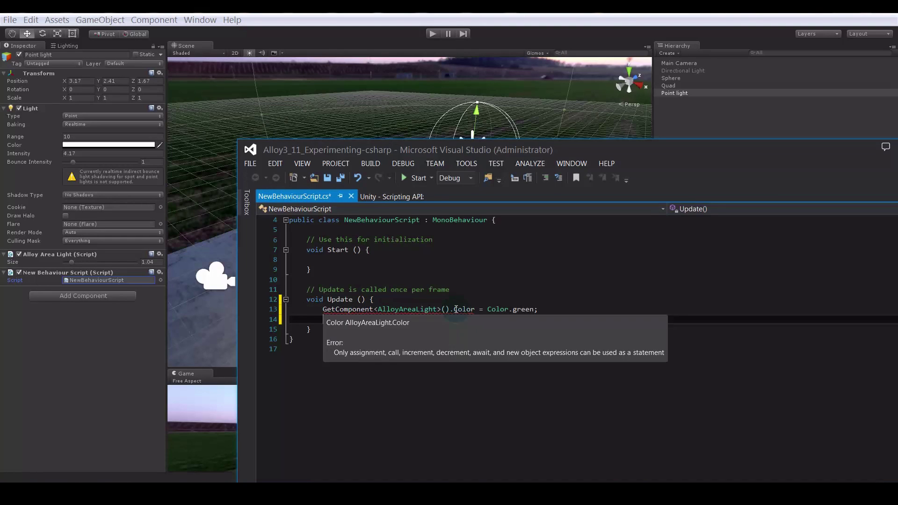
- Add the line GetComponent<AlloyAreaLight>().Intensity = 16.0f; below the Color assignment, reusing the GetComponent call
left_click_drag(449, 310, 321, 312)
key("ctrl+c")
left_click(334, 321)
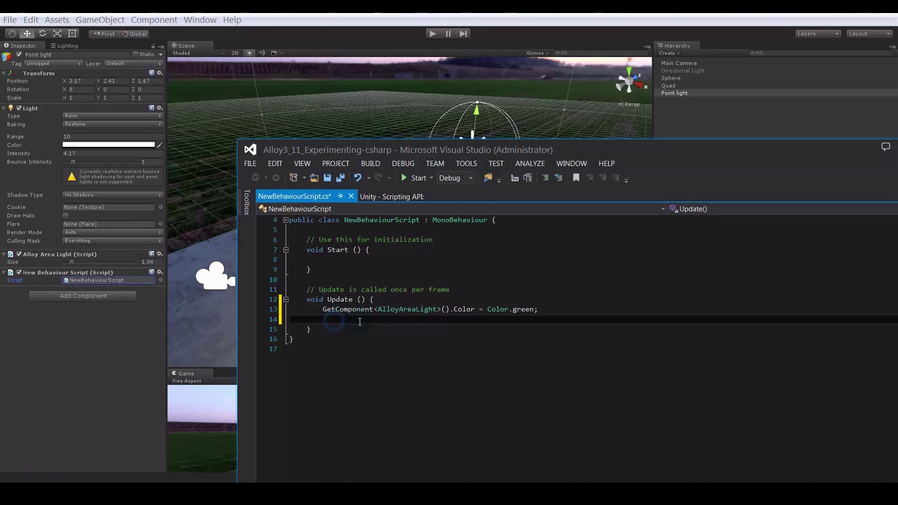
key("ctrl+v")
type(".int")
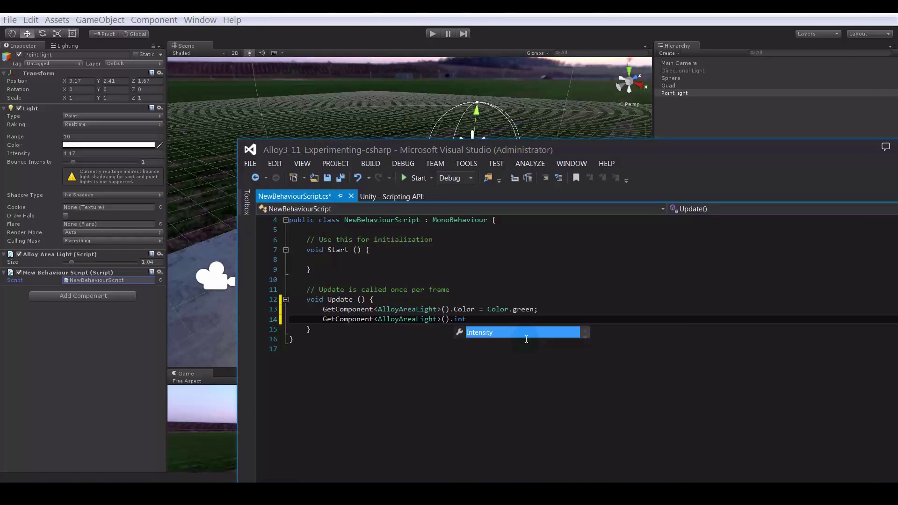
key("Tab")
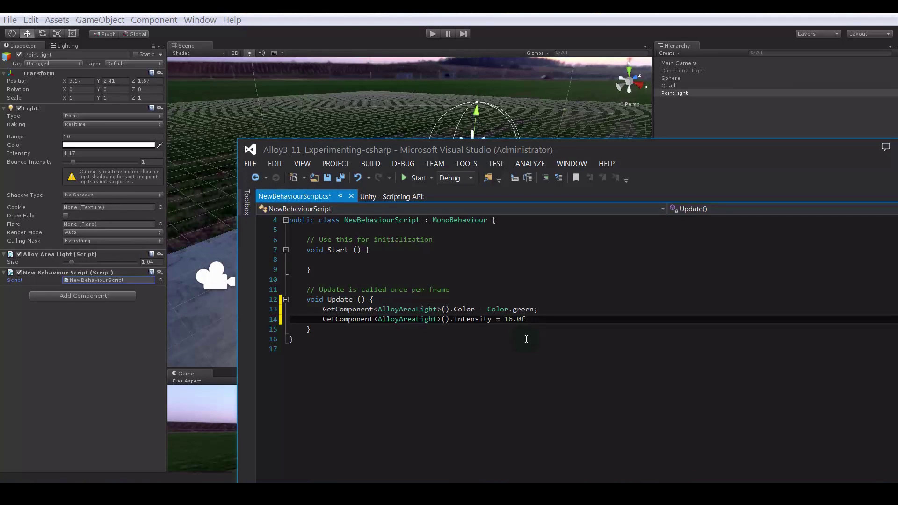
key("Return")
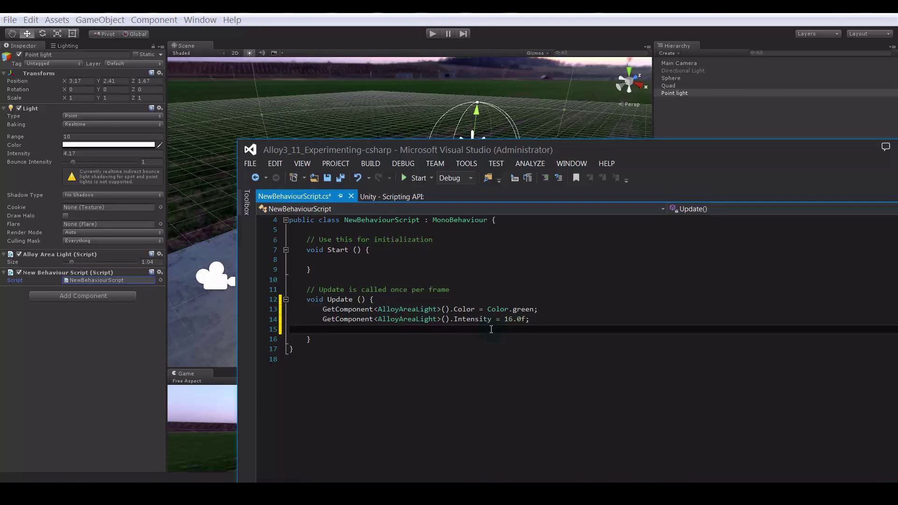
- Add the line GetComponent<AlloyAreaLight>().Size = GetComponent<Light>().range * 0.5f; below the Intensity assignment
left_click_drag(454, 319, 320, 321)
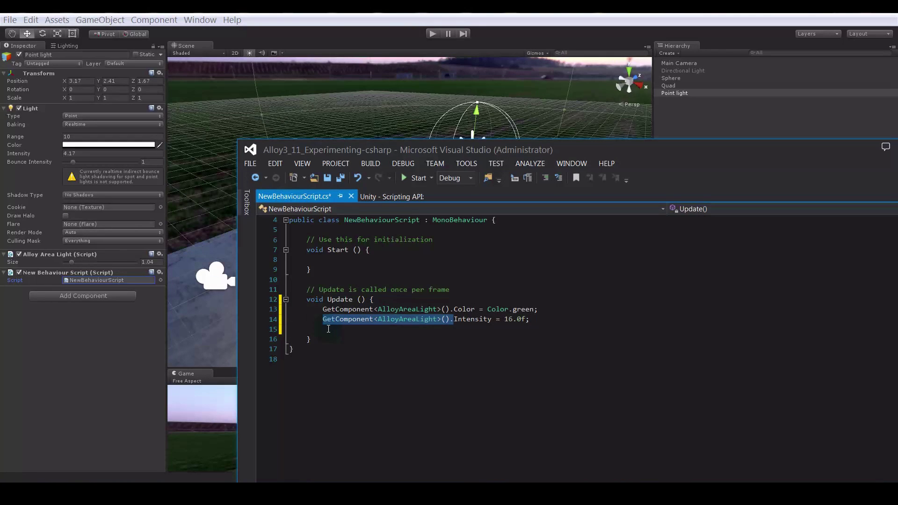
key("ctrl+c")
left_click(328, 329)
key("ctrl+v")
type("si")
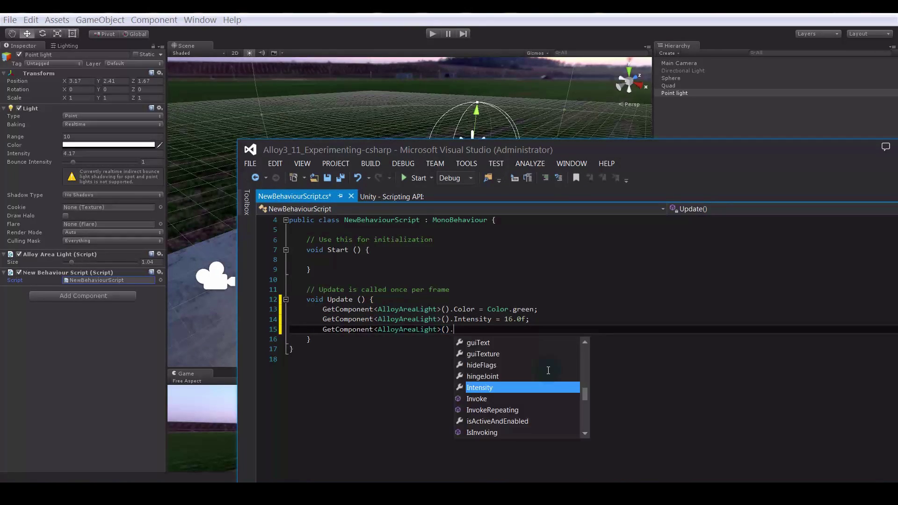
key("Tab")
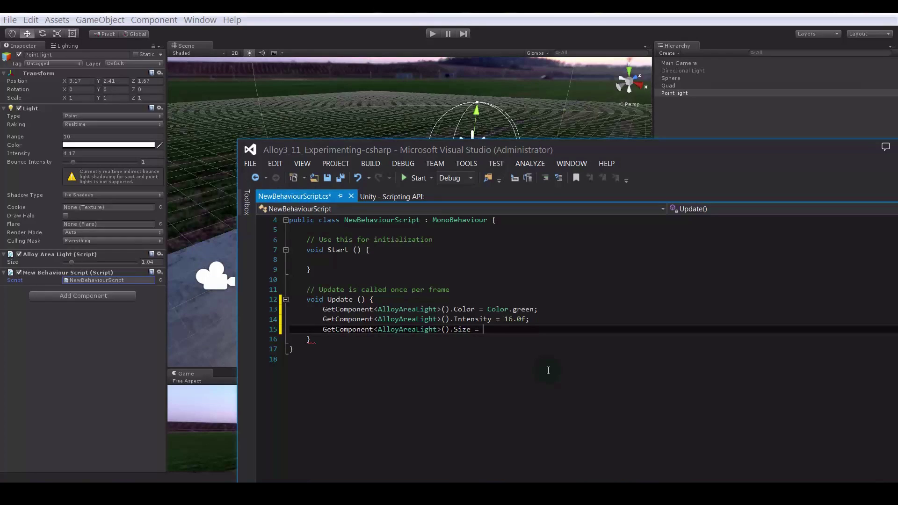
type("= Get")
key("Tab")
type("<Light")
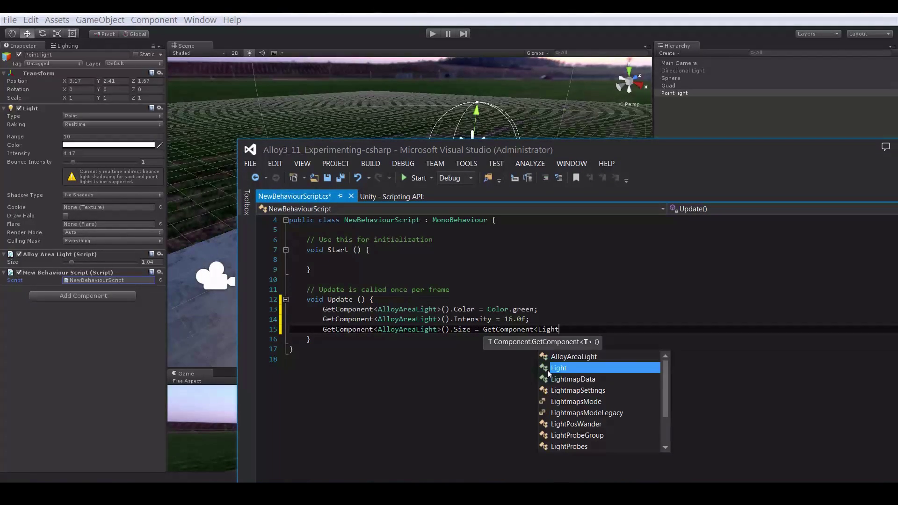
type(">().")
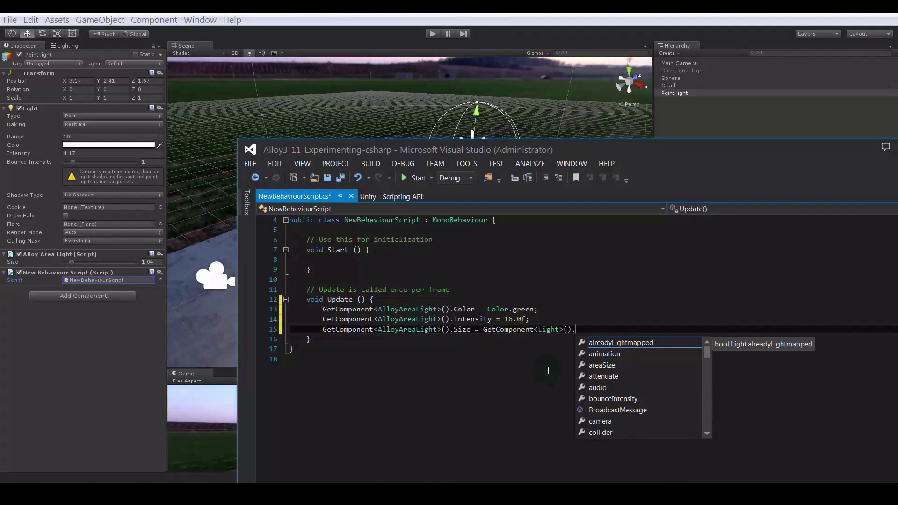
type("range * 0.5f;")
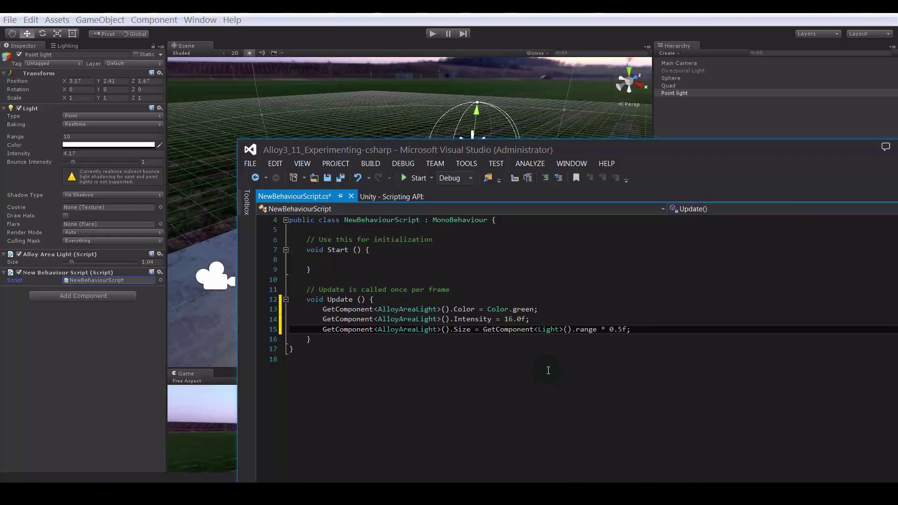
- Review the Color, Intensity and Size assignments in Update and return to the Unity scene
left_click(550, 309)
scroll(564, 354, "down", 1)
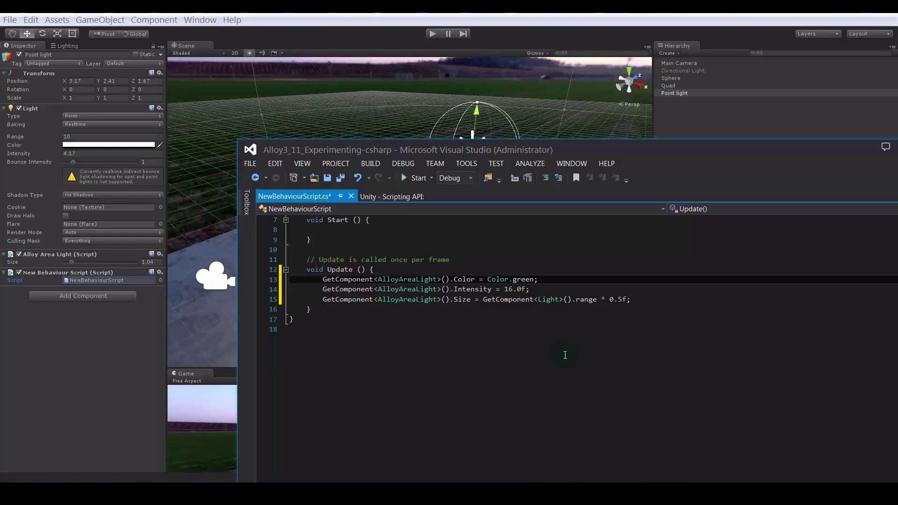
left_click(512, 279)
left_click_drag(454, 289, 546, 289)
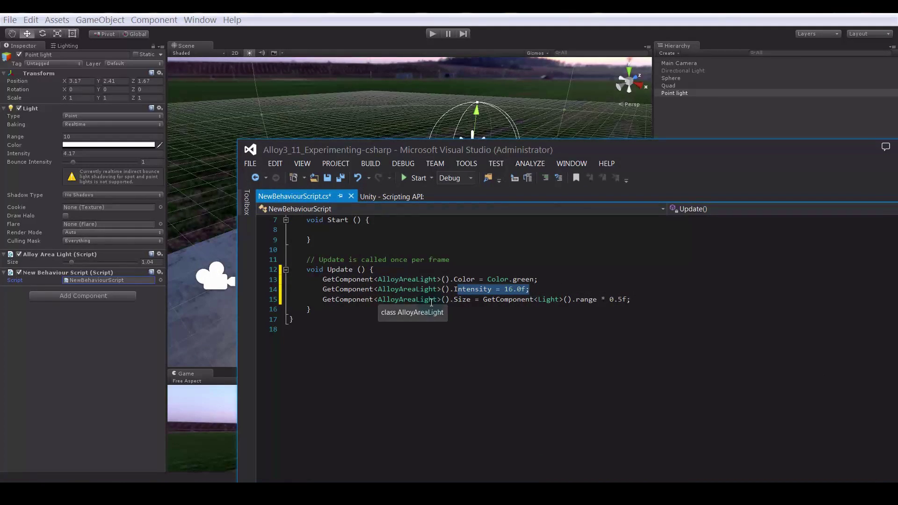
left_click_drag(442, 299, 650, 298)
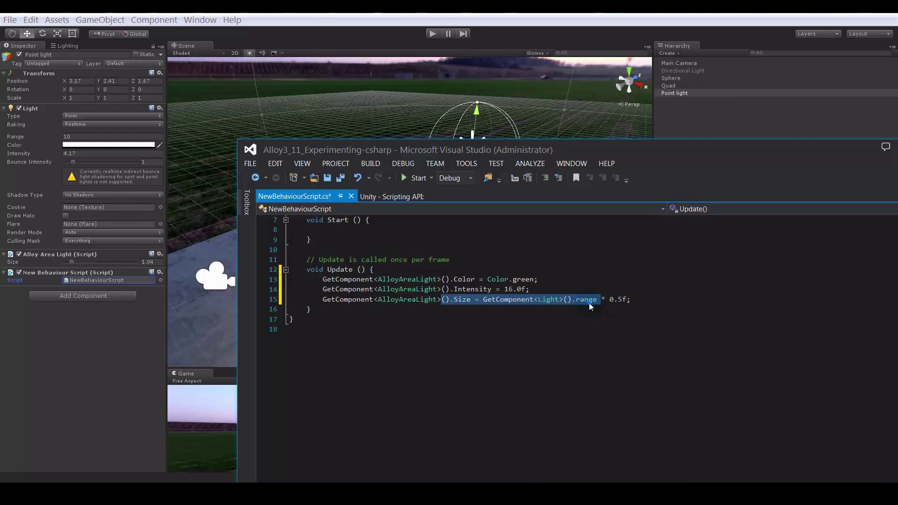
left_click_drag(475, 299, 628, 298)
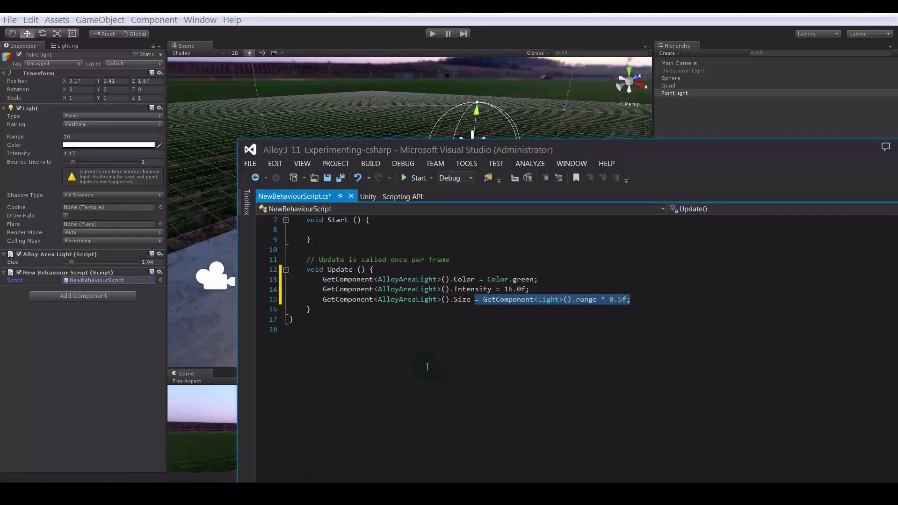
left_click_drag(757, 145, 546, 343)
left_click_drag(526, 189, 481, 215, "alt")
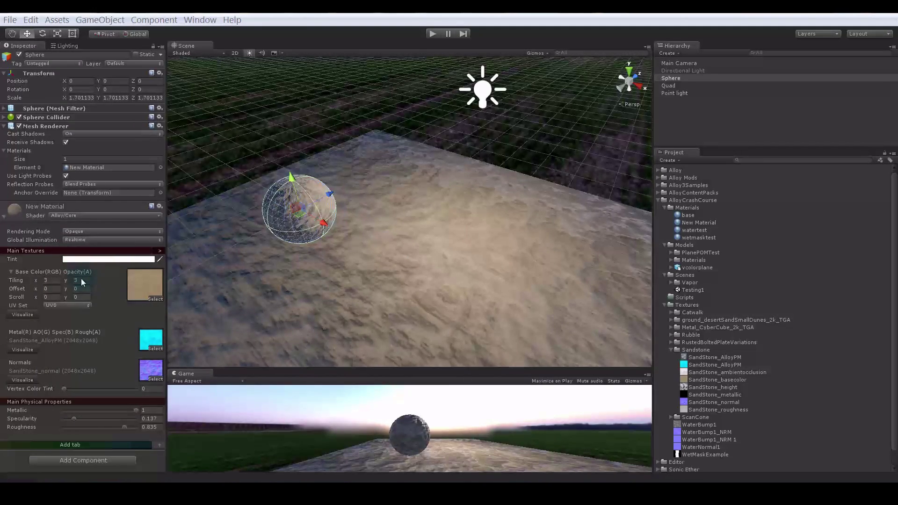
- Collapse the Main Textures section and add Parallax Properties to the sphere's Alloy/Core material
left_click(78, 252)
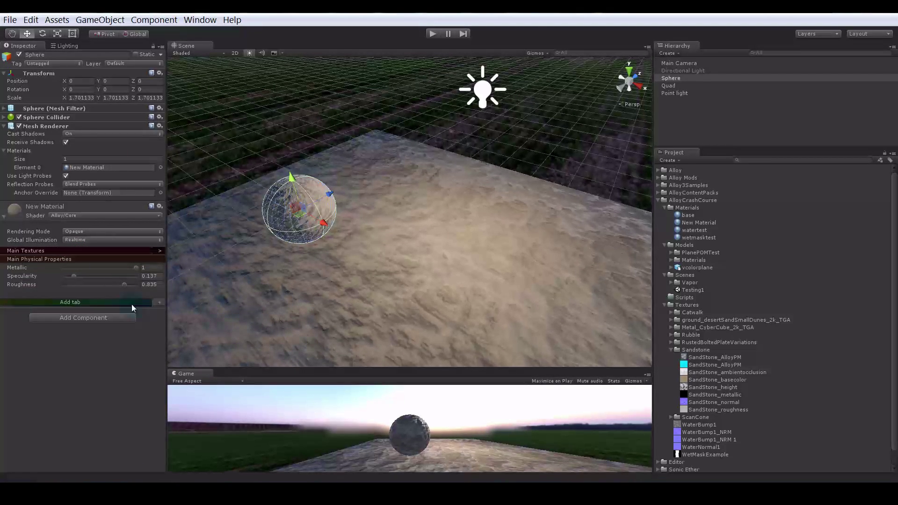
left_click(161, 304)
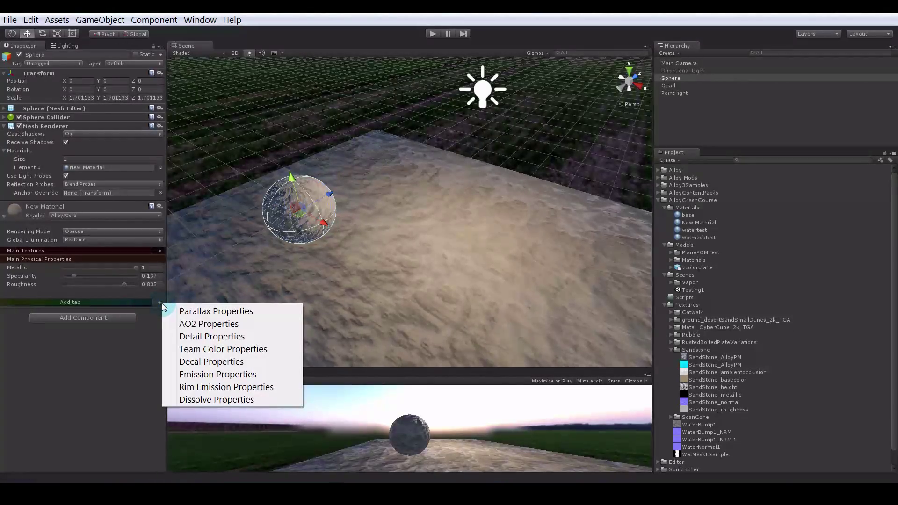
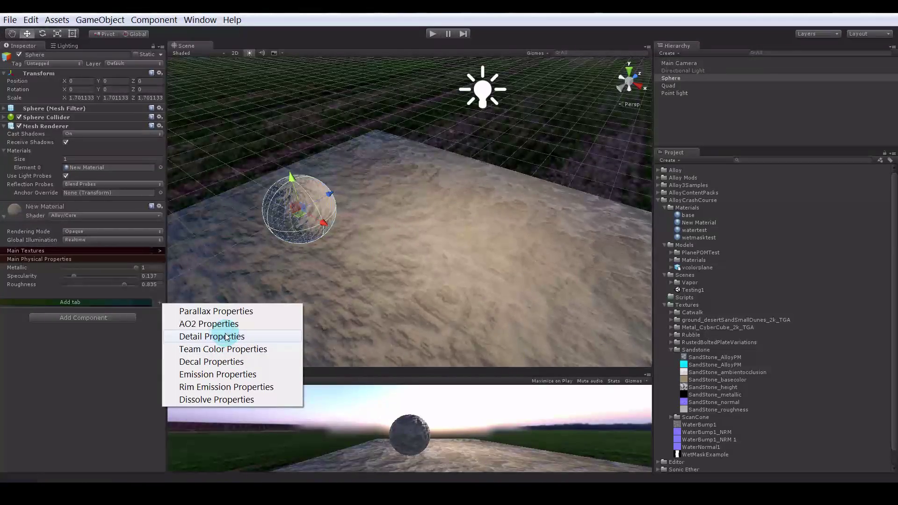
left_click(218, 313)
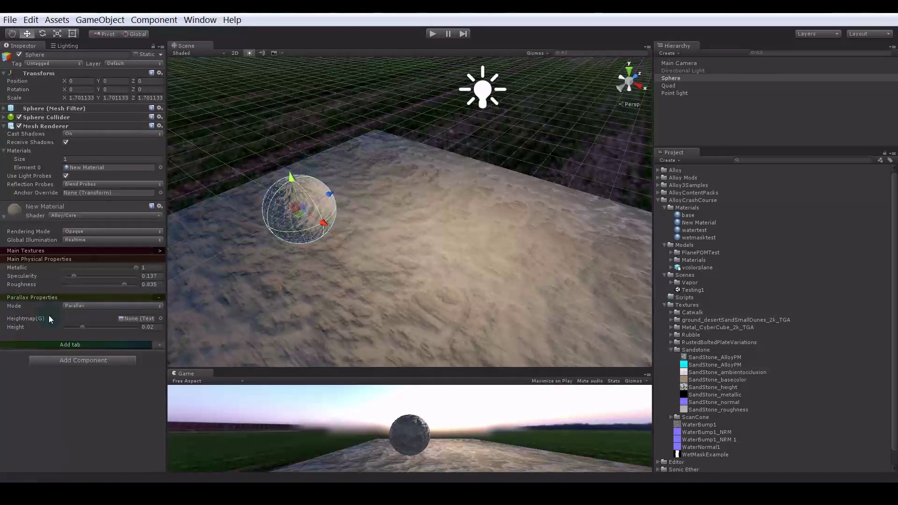
left_click(46, 298)
left_click(46, 298)
left_click(47, 299)
left_click(46, 298)
left_click(46, 299)
left_click(46, 298)
middle_click_drag(438, 276, 345, 178)
left_click_drag(345, 178, 355, 275, "alt")
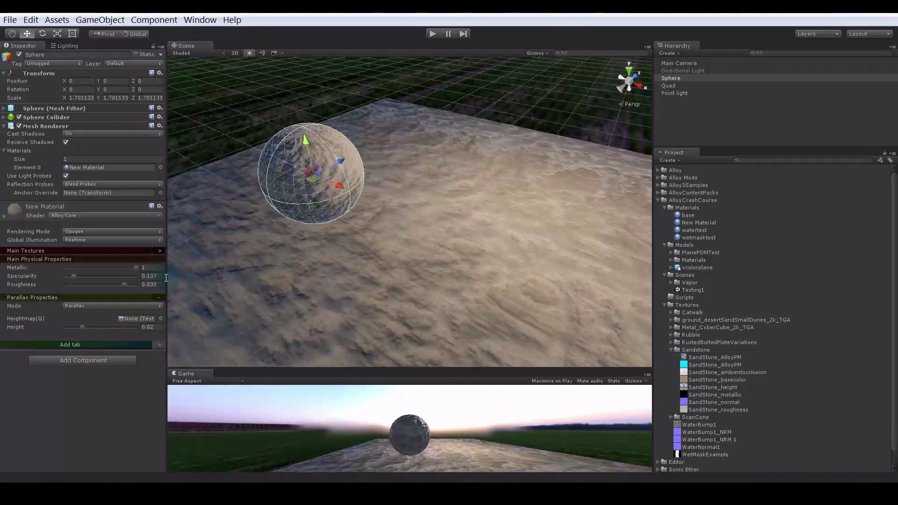
- Set the Parallax Properties mode to POM and compare its options with the plain Parallax mode
left_click(93, 307)
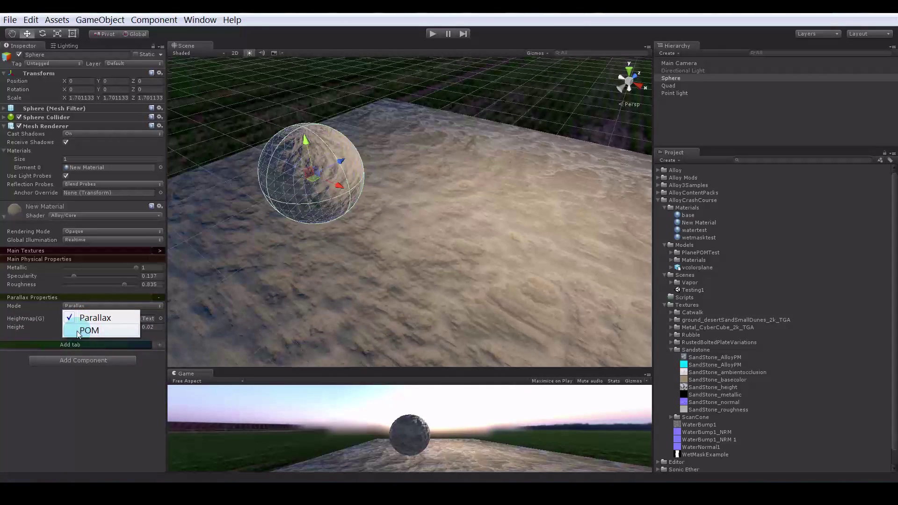
left_click(91, 318)
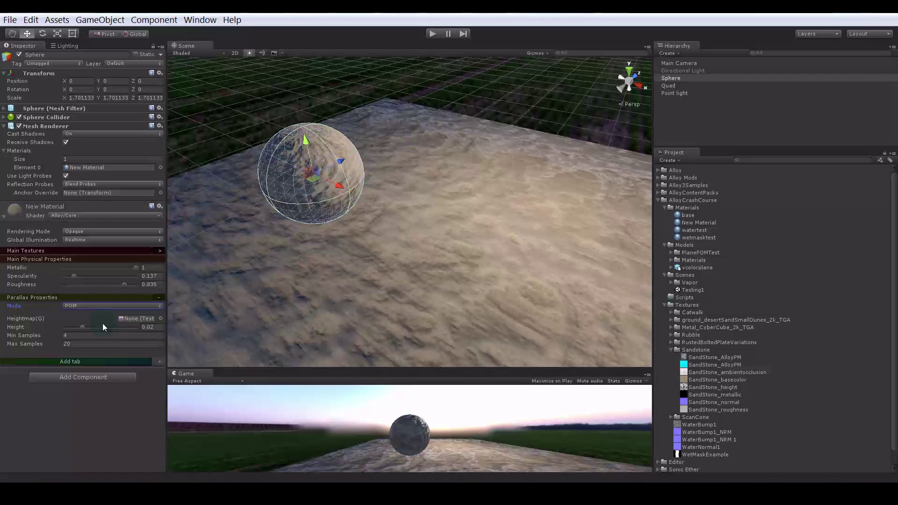
left_click(93, 307)
left_click(110, 313)
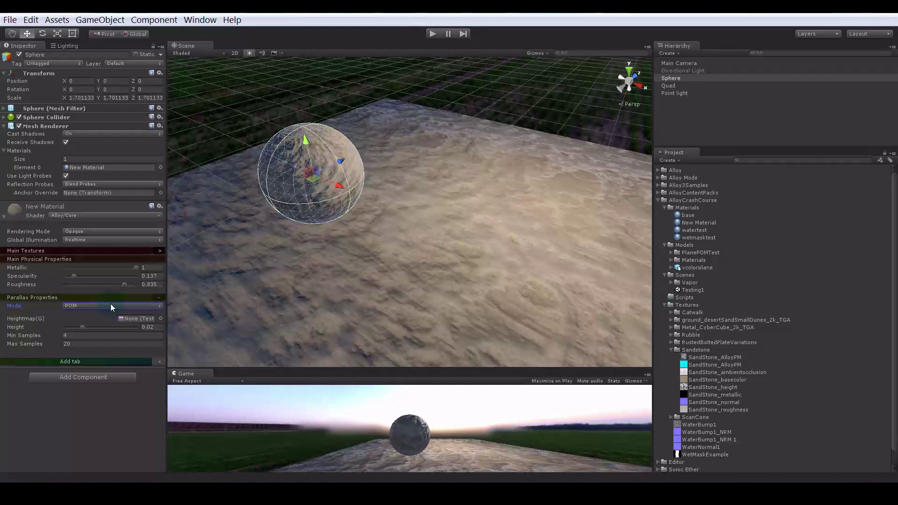
left_click(110, 305)
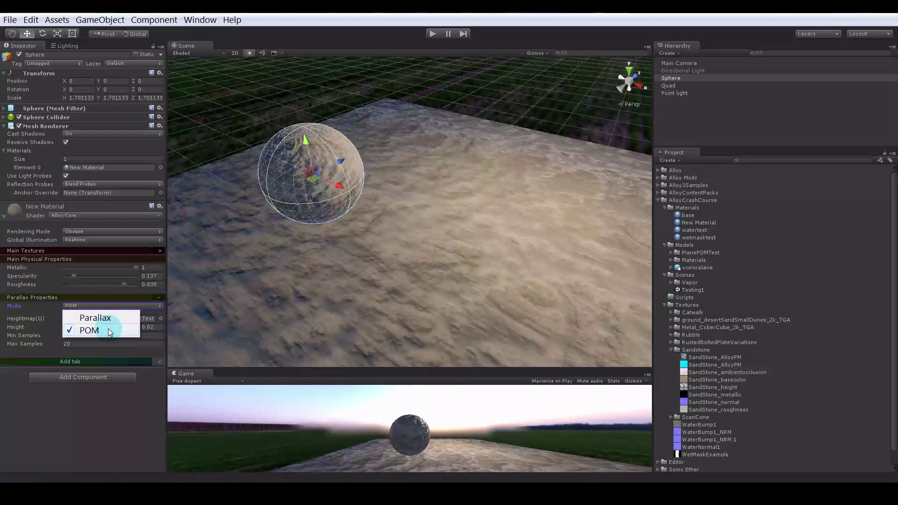
left_click(126, 330)
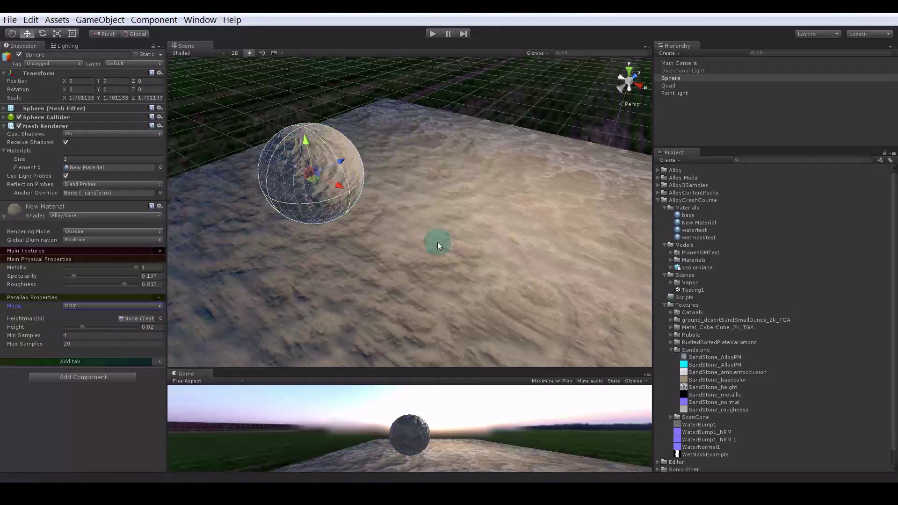
- Assign the SandStone_height texture as the parallax heightmap and raise Height to about 0.0294
left_click_drag(475, 215, 372, 238, "alt")
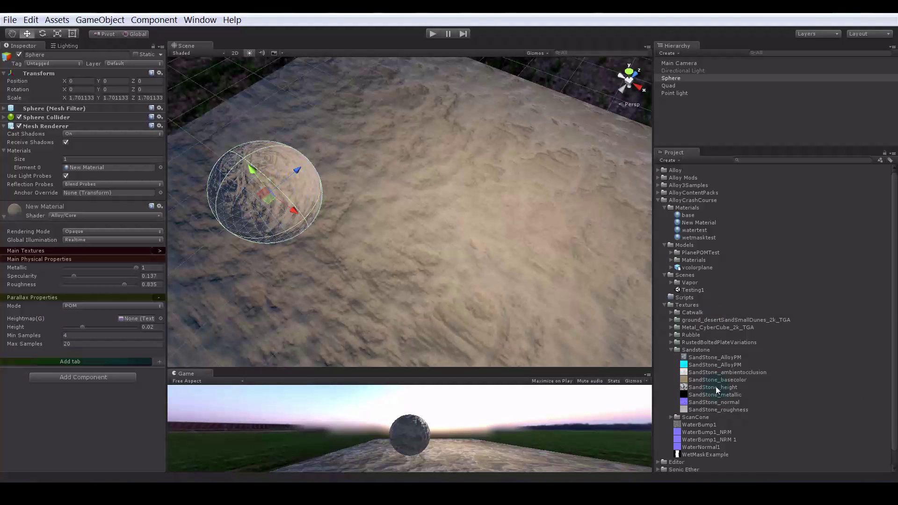
left_click_drag(716, 387, 139, 319)
left_click_drag(456, 314, 399, 238, "alt")
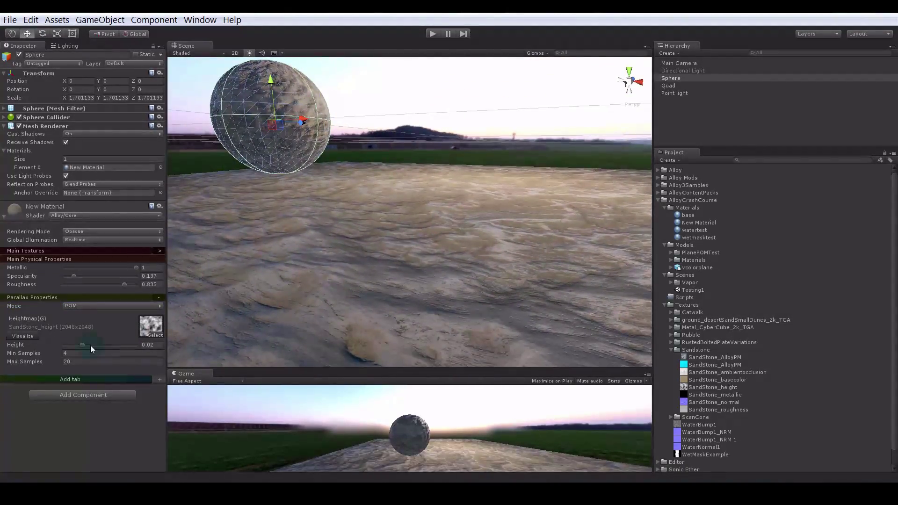
mouse_move(80, 345)
left_mouse_down()
mouse_move(128, 345)
mouse_move(78, 346)
mouse_move(89, 345)
left_mouse_up()
left_click_drag(472, 209, 474, 233, "alt")
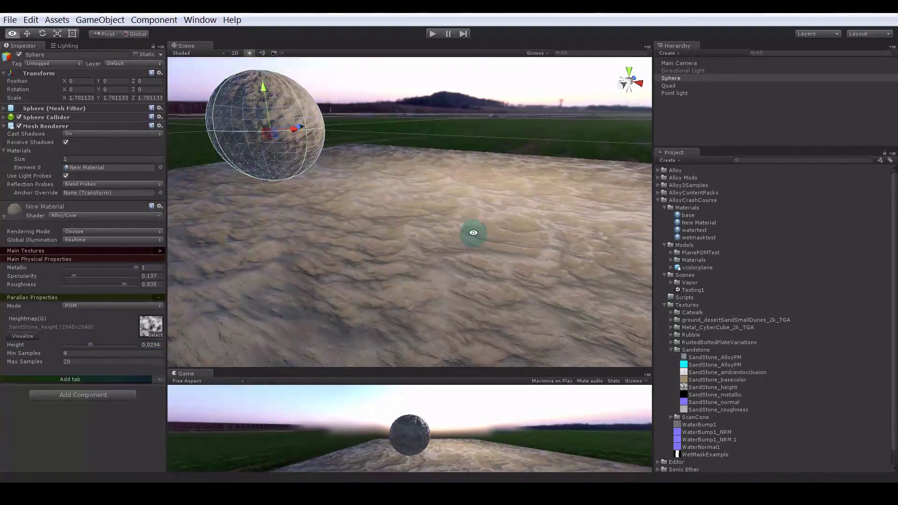
- Set the POM Min Samples to 50 and Max Samples to 200
left_click(93, 353)
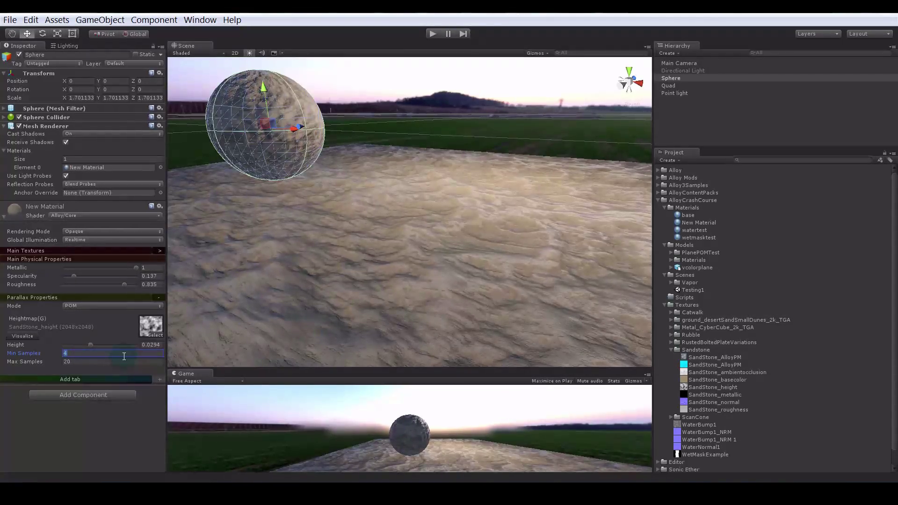
left_click(66, 355)
left_click(72, 352)
left_click(71, 360)
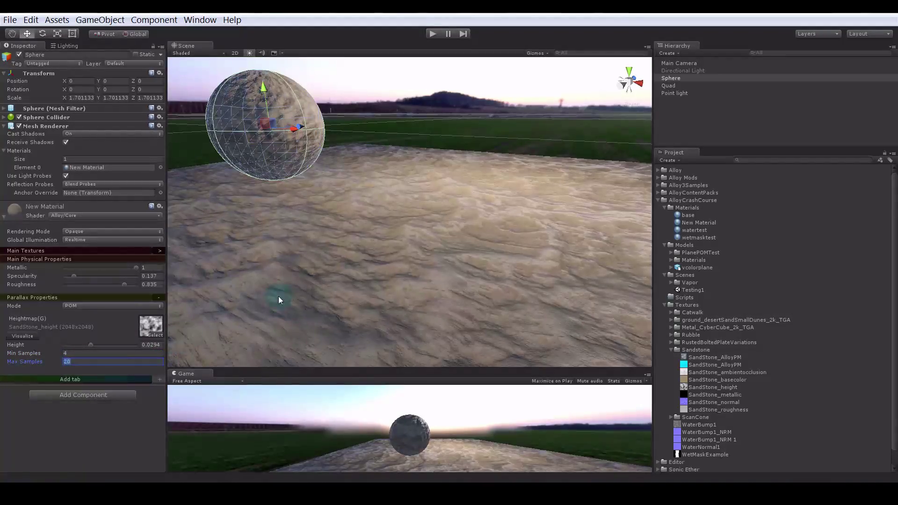
left_click_drag(399, 188, 405, 256, "alt")
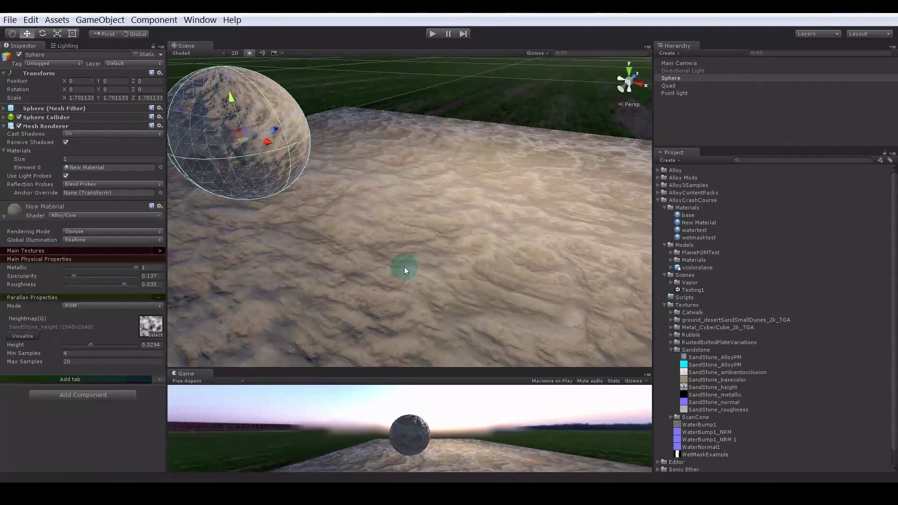
left_click_drag(403, 266, 379, 291, "alt")
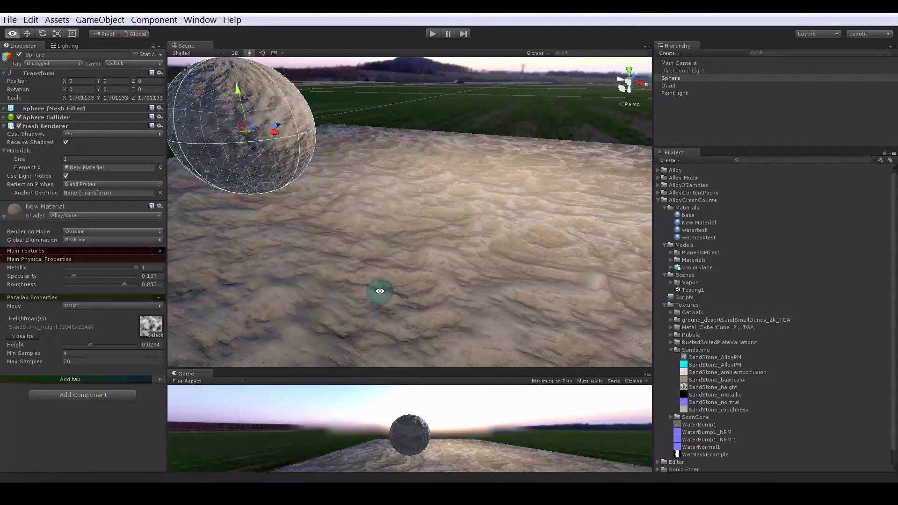
left_click(84, 354)
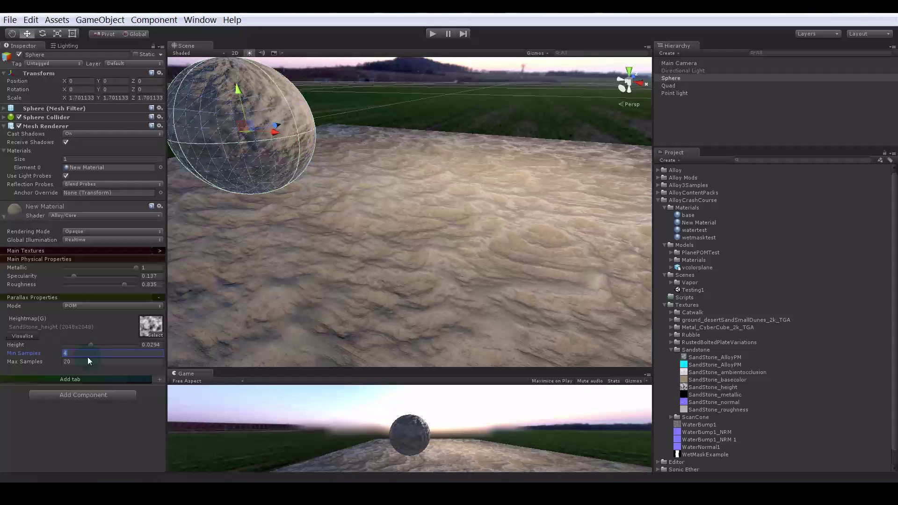
type("50")
key("Tab")
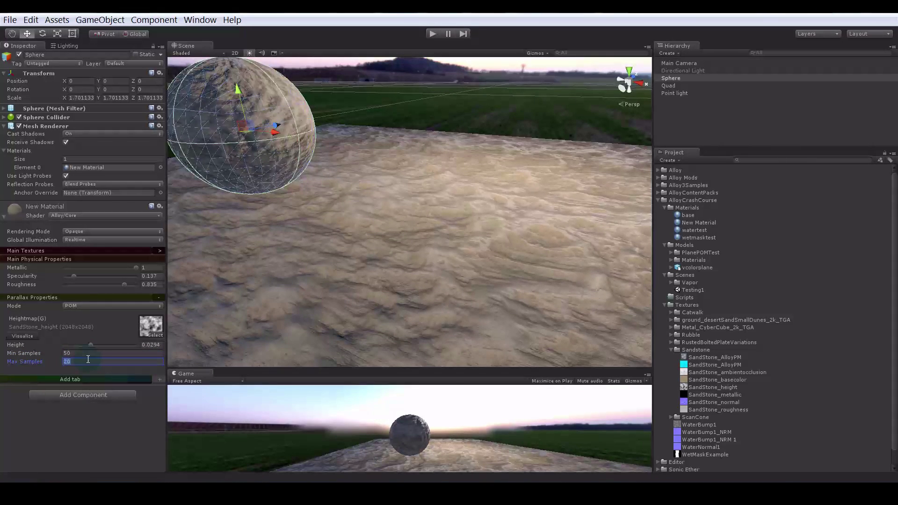
left_click(88, 360)
- Raise the parallax Height to 0.08 and view the ground surface from a low angle
left_click_drag(454, 288, 374, 261, "alt")
right_click_drag(374, 260, 642, 290, "alt")
left_click_drag(641, 290, 496, 286, "alt")
right_click_drag(496, 286, 553, 300, "alt")
left_click_drag(553, 301, 471, 301, "alt")
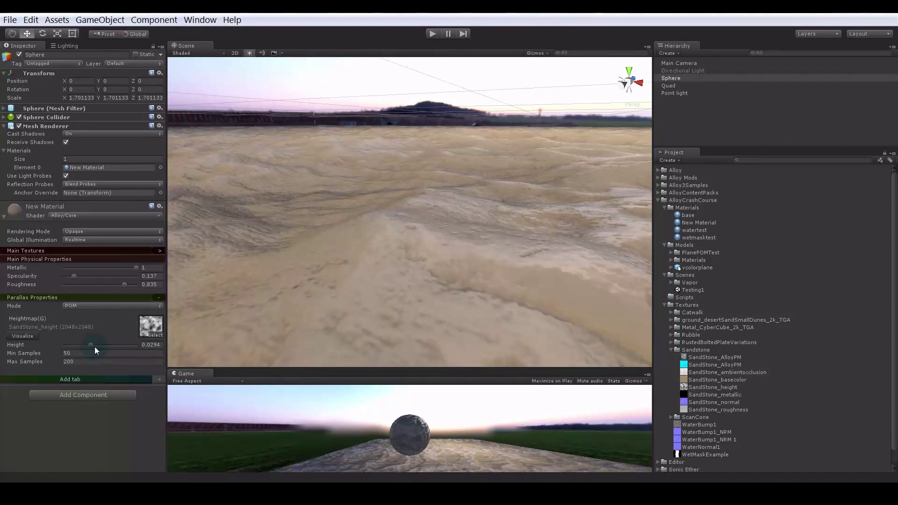
left_click_drag(94, 346, 356, 259)
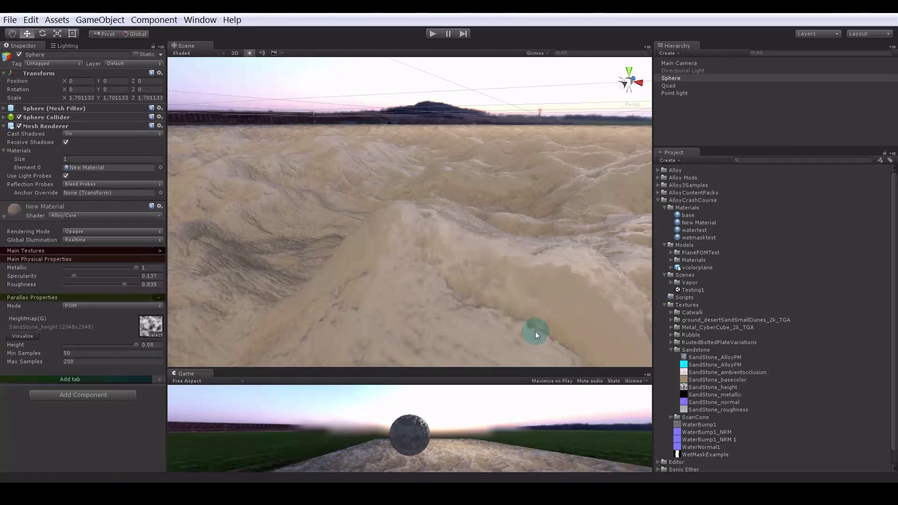
left_click_drag(535, 331, 369, 307, "alt")
- Set the POM Min Samples to 4 and Max Samples to 20
left_click(85, 353)
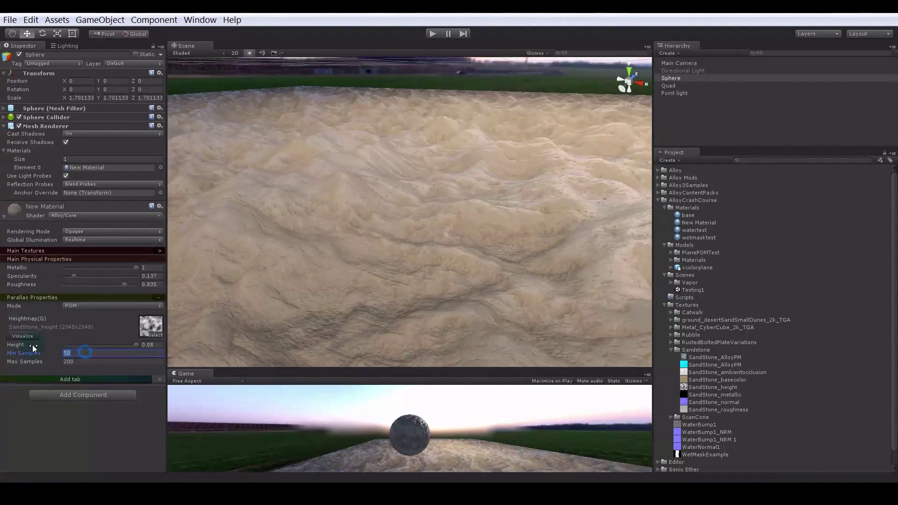
type("4")
key("Tab")
type("20")
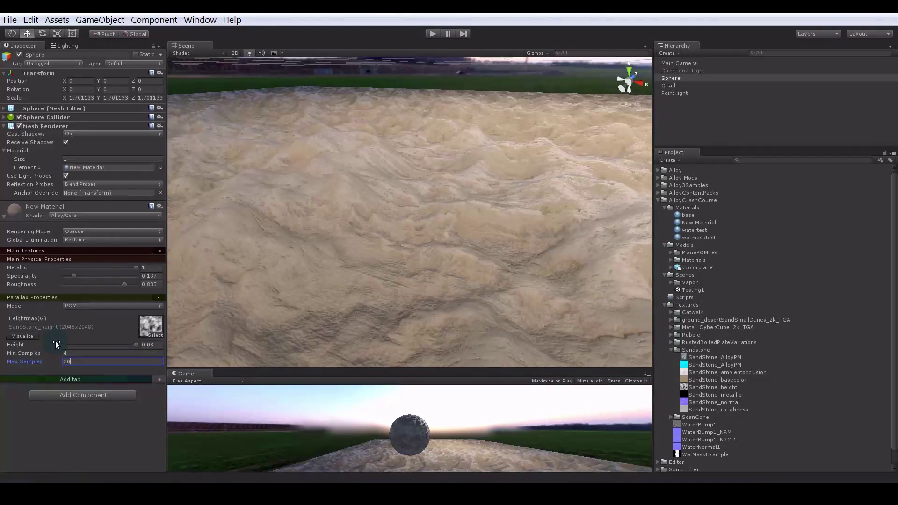
- Examine the parallax relief on the ground and sphere from several angles, along with the heightmap and sample settings
left_click_drag(435, 219, 498, 243, "alt")
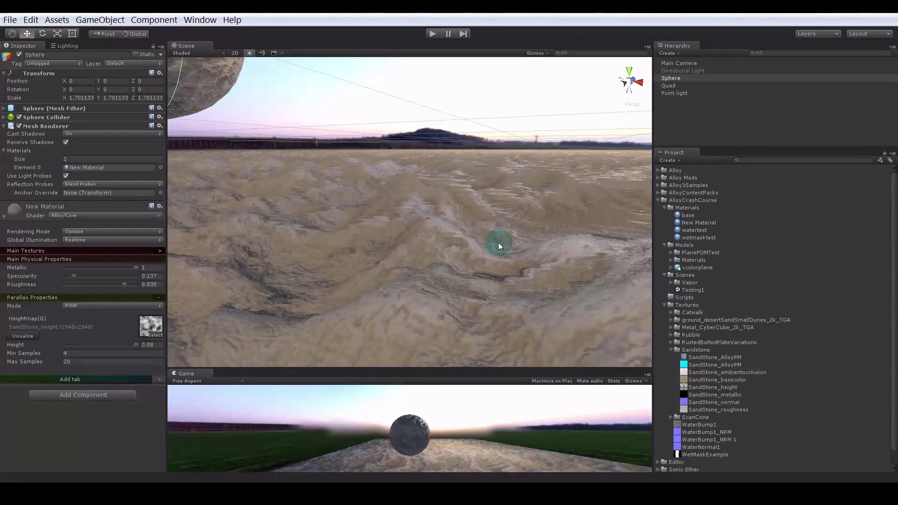
left_click_drag(511, 210, 367, 229, "alt")
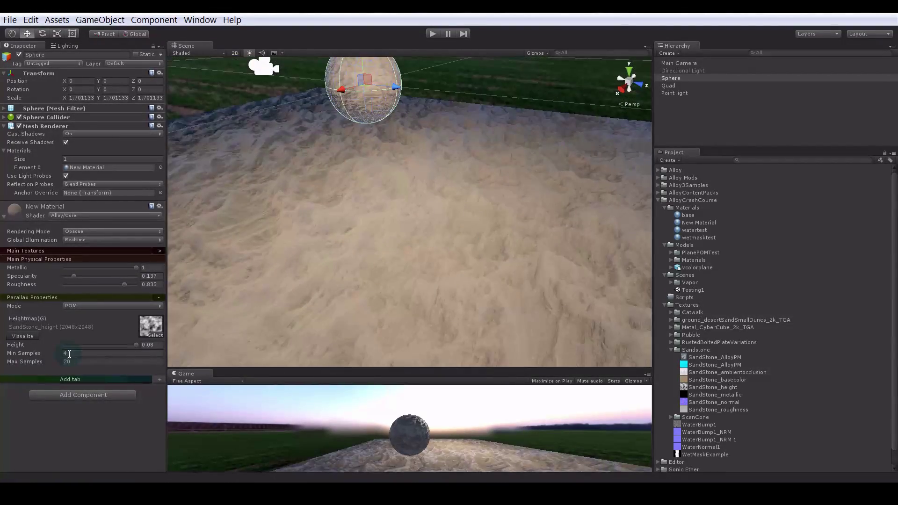
left_click_drag(371, 275, 401, 310, "alt")
left_click(151, 326)
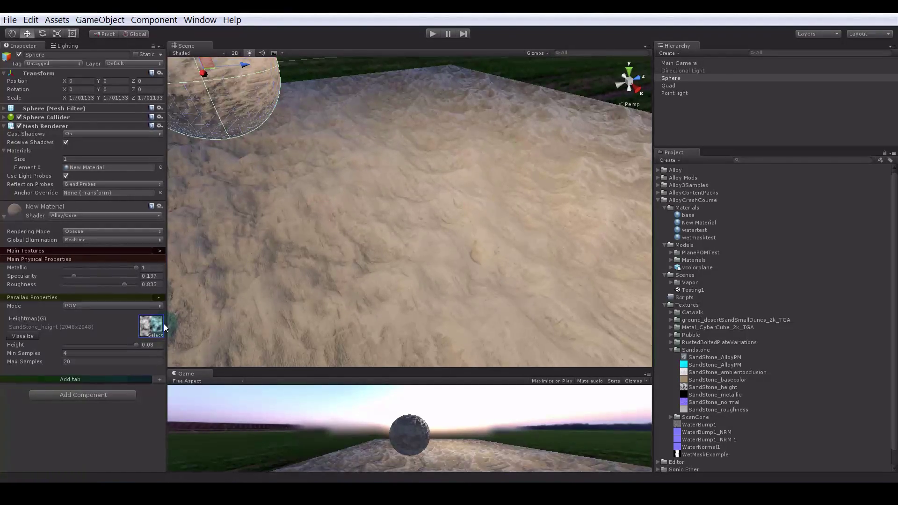
left_click(112, 352)
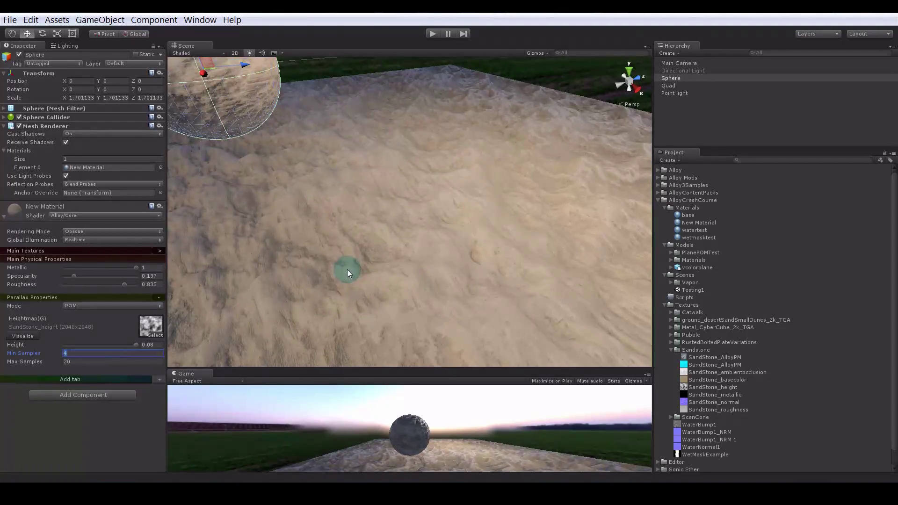
left_click_drag(315, 234, 392, 274, "alt")
right_click_drag(393, 275, 357, 257, "alt")
left_click_drag(356, 257, 387, 286, "alt")
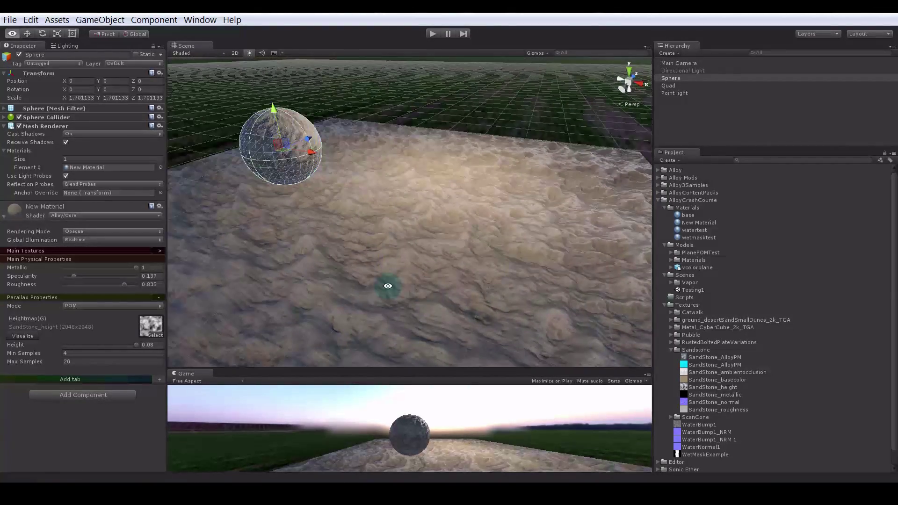
- Replace the Parallax Properties section with AO2 Properties and expand the AO2(G) texture settings
left_click(157, 296)
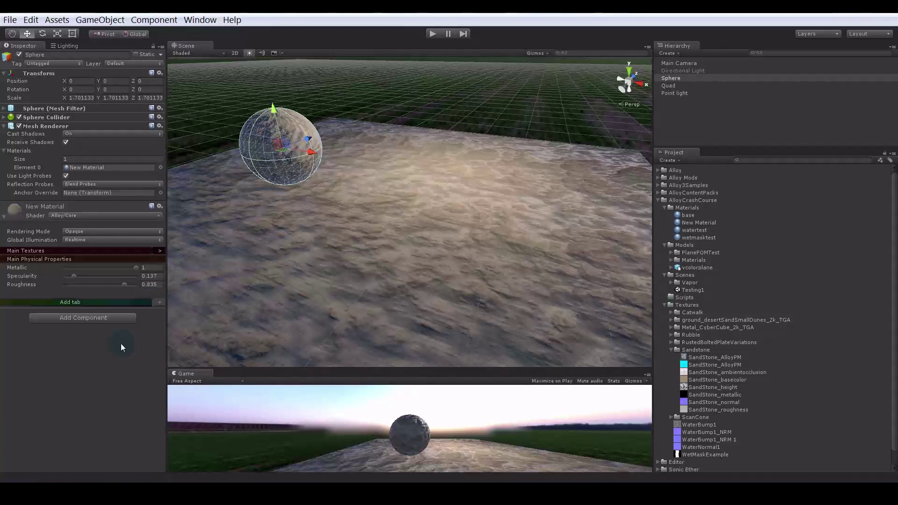
left_click(159, 303)
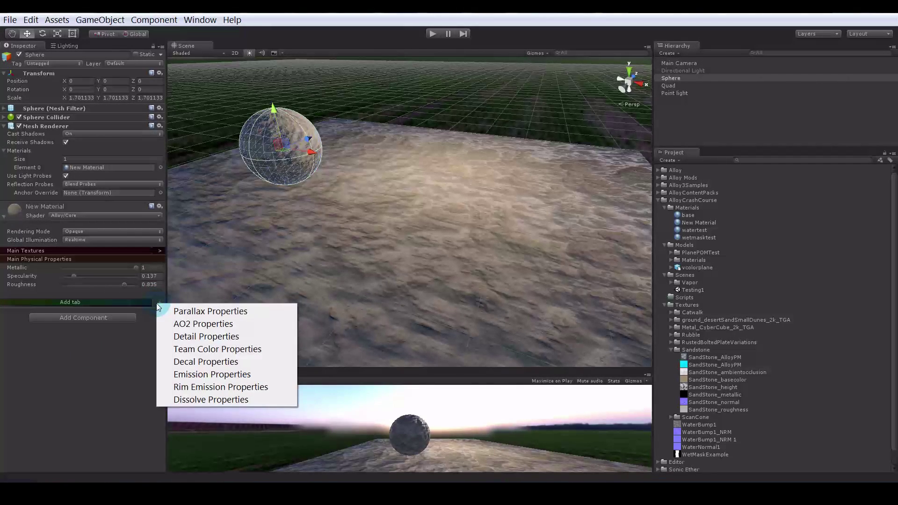
left_click(172, 323)
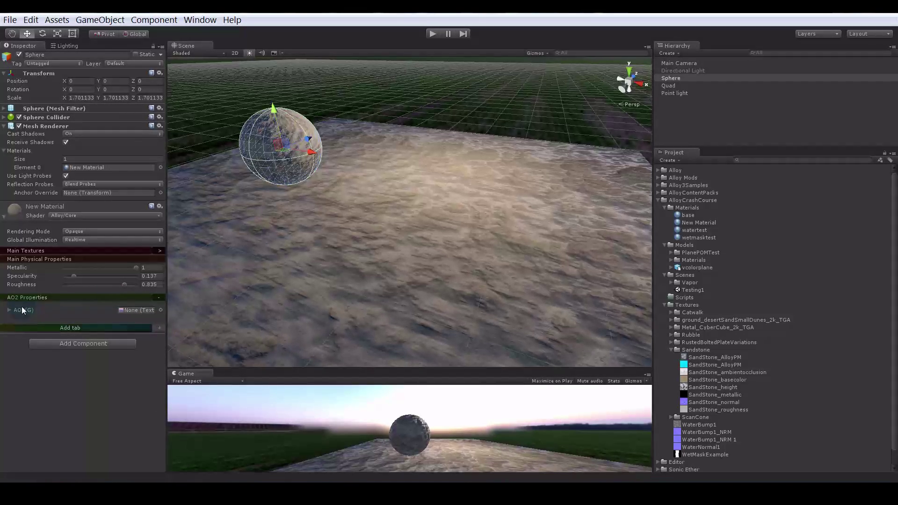
left_click(10, 310)
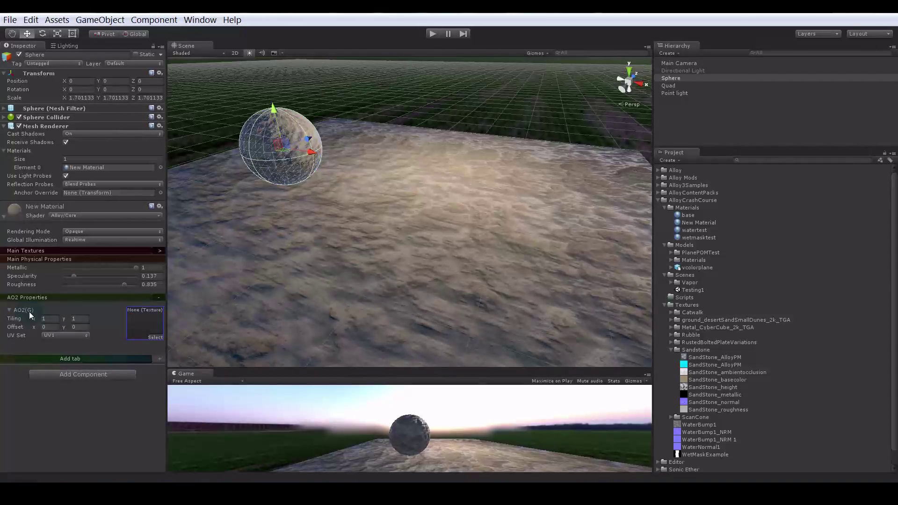
- Review the material's Main Textures settings and the UV Set options for the AO2(G) texture
left_click(83, 251)
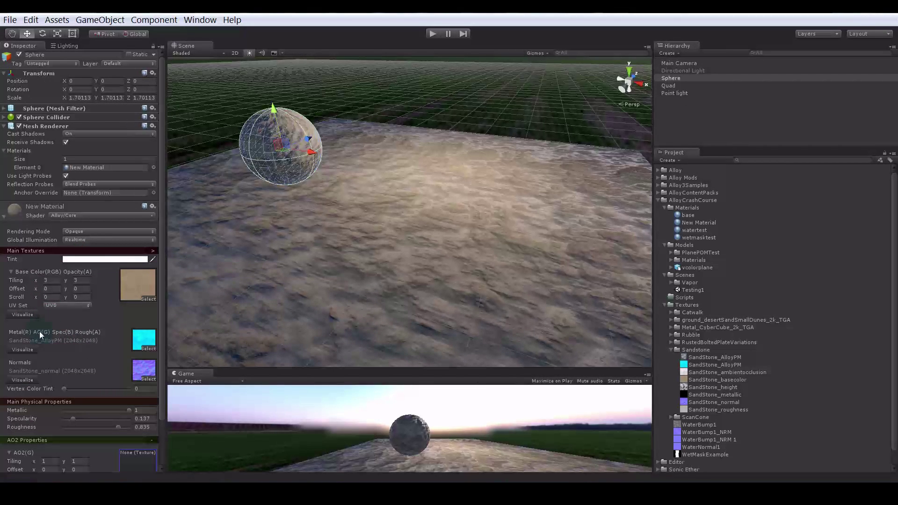
left_click(75, 251)
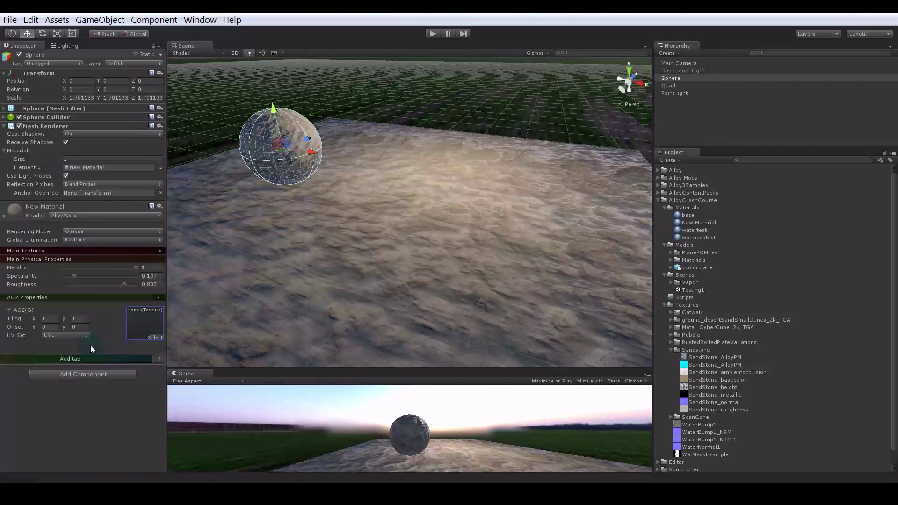
left_click(72, 335)
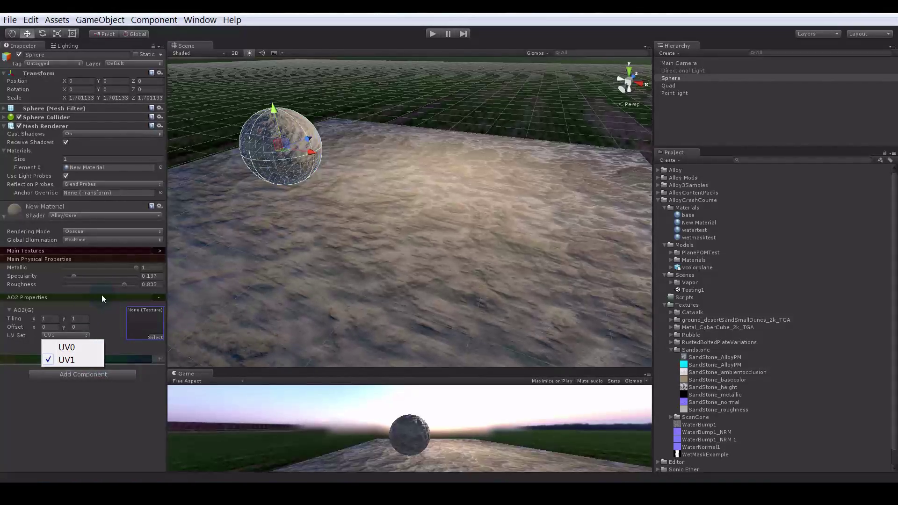
- Replace the AO2 Properties section of the material with Detail Properties
left_click(140, 299)
left_click(157, 296)
left_click(159, 303)
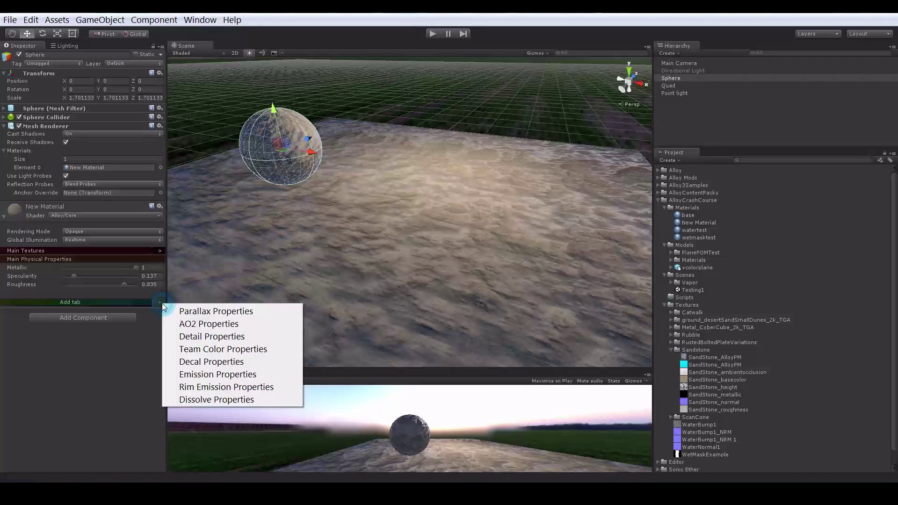
left_click(208, 341)
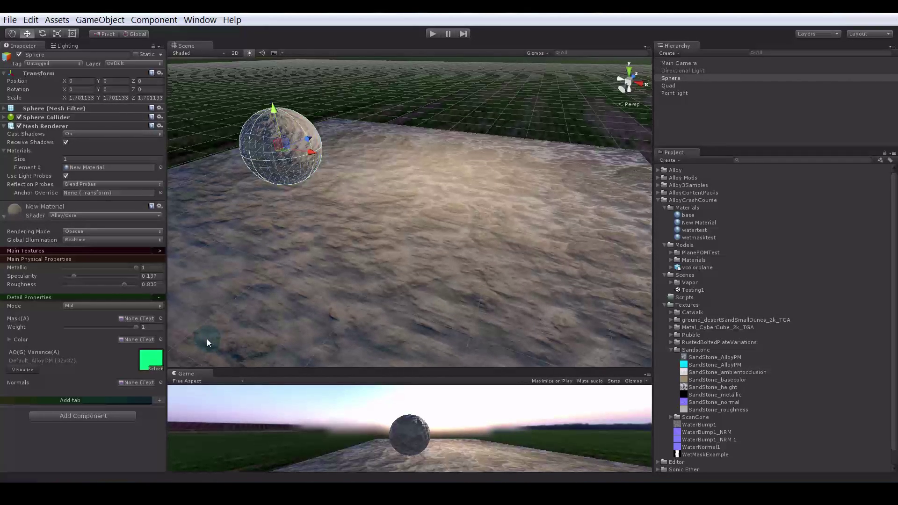
- Set the detail Weight to 1 and expand the Color texture settings in Detail Properties
left_click_drag(391, 190, 369, 287, "alt")
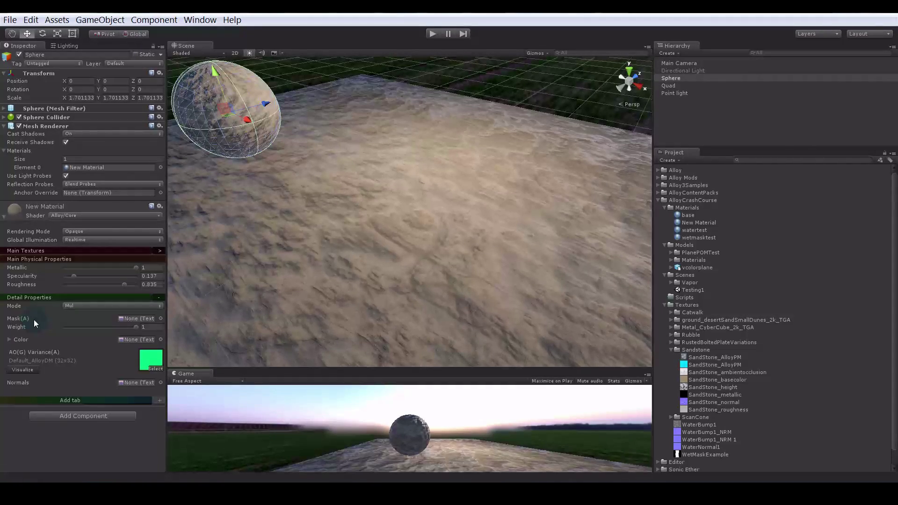
left_click_drag(136, 326, 220, 281)
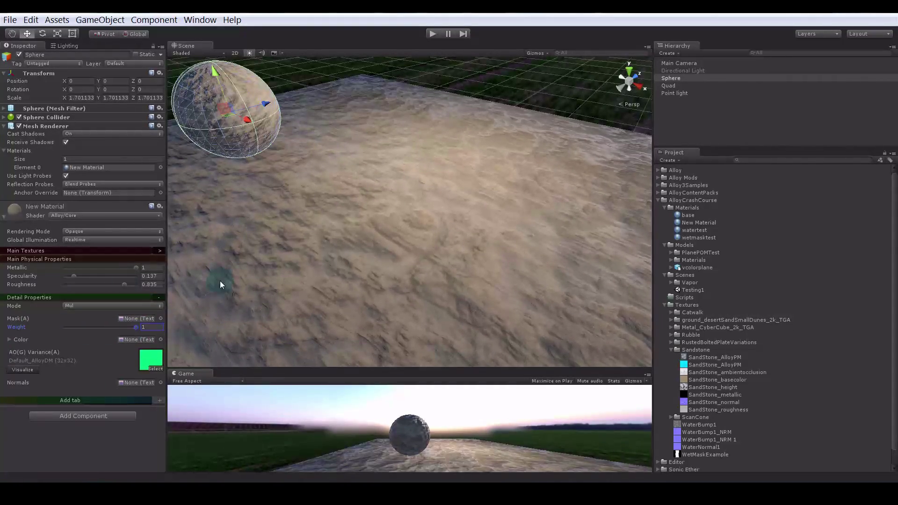
left_click(23, 341)
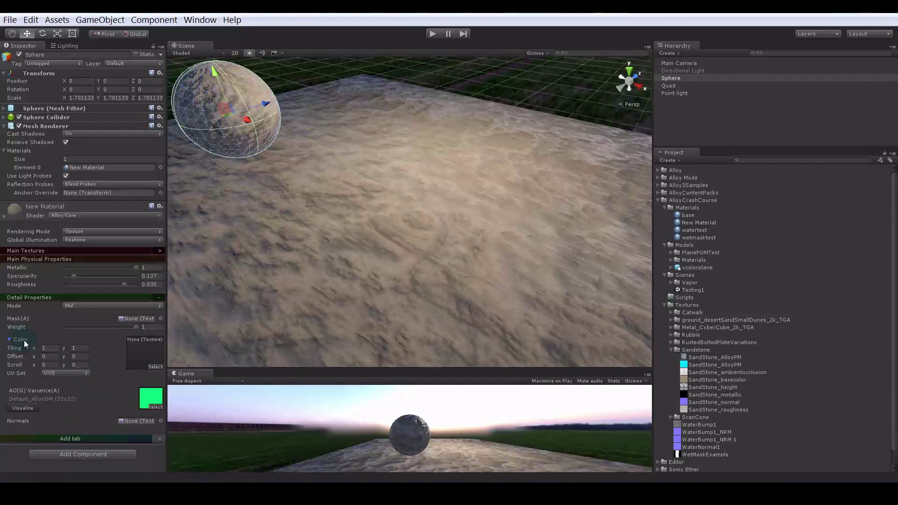
left_click(134, 346)
left_click_drag(299, 229, 634, 213, "alt")
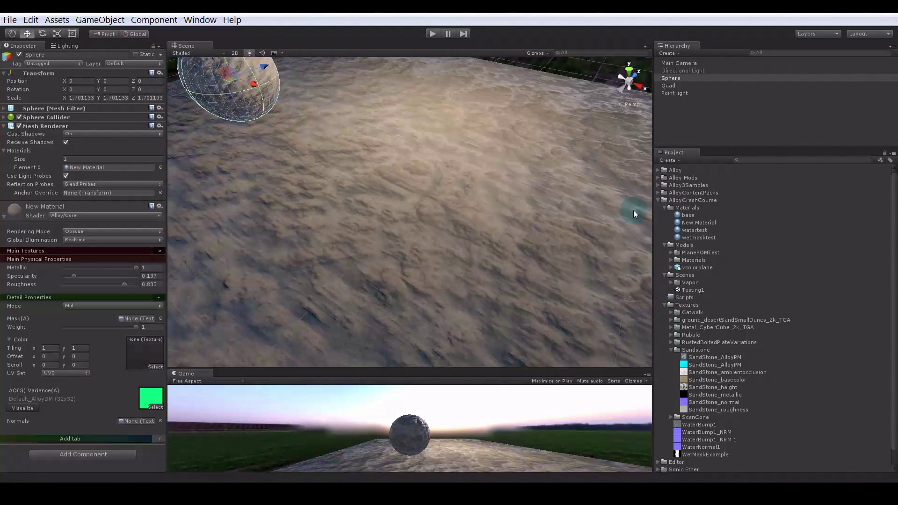
- Collapse the AlloyCrashCourse folder and expand AlloyContentPacks down to the Rocky folder in Alloy Detail Maps
left_click(657, 201)
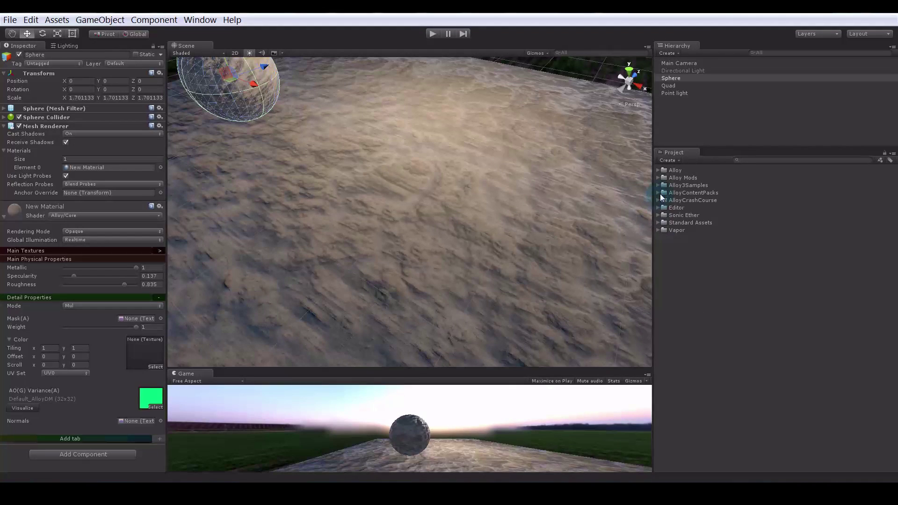
left_click(658, 193)
left_click(664, 200)
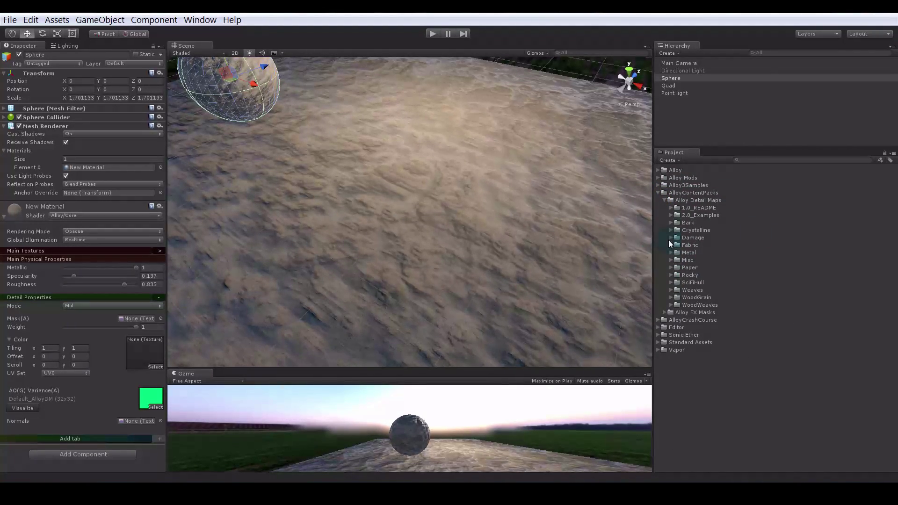
left_click(671, 275)
- Preview the Craggy1 and Craggy2 normal maps and the Craggy1 occlusion map in the Rocky folder
scroll(692, 308, "down", 3)
left_click(714, 279)
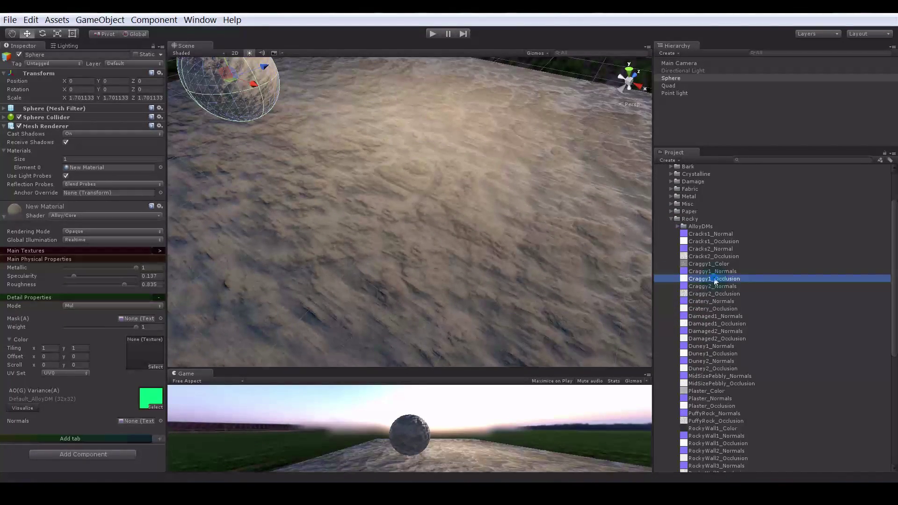
left_click(709, 287)
left_click_drag(105, 291, 123, 202)
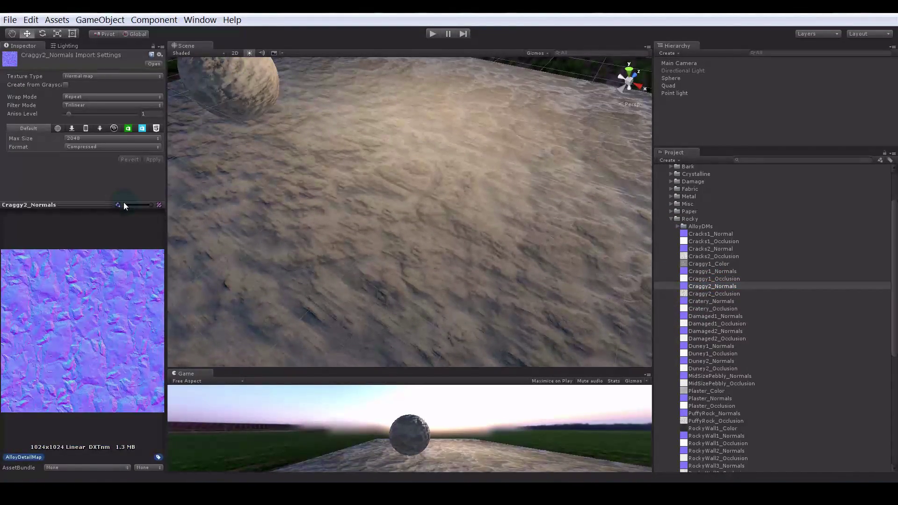
left_click(705, 271)
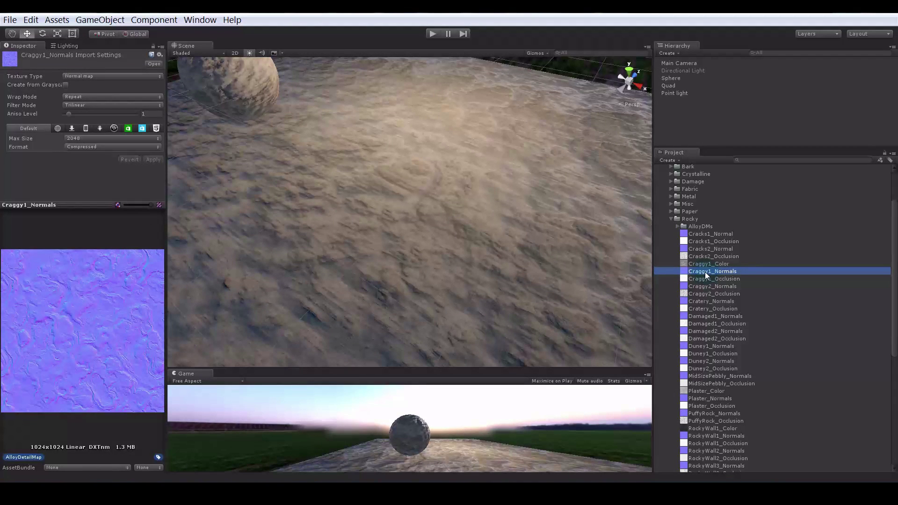
left_click(716, 278)
left_click(712, 272)
- Assign Craggy1_Normals as the detail Normals texture of the ground quad's material
left_click(428, 229)
scroll(131, 280, "down", 2)
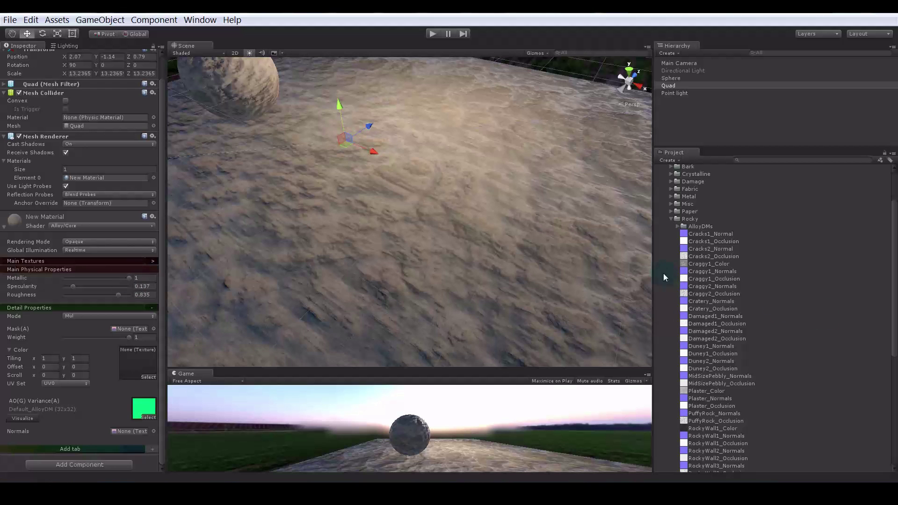
left_click_drag(722, 271, 134, 430)
scroll(463, 273, "down", 3)
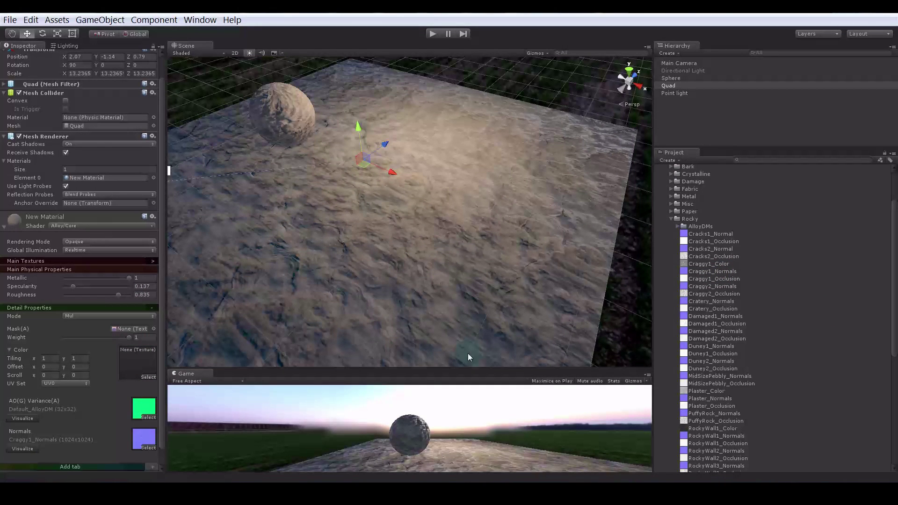
- Expand the AlloyDMs folder inside Rocky and reimport it
left_click(677, 226)
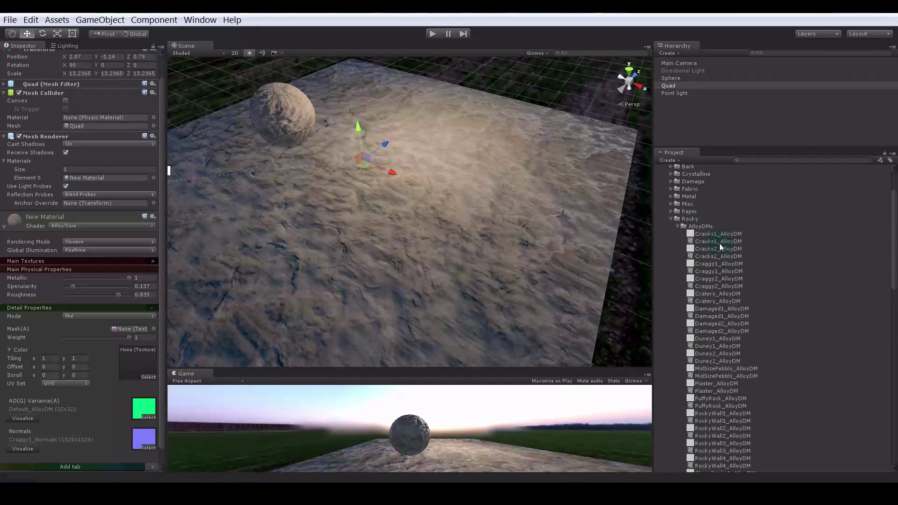
scroll(744, 259, "up", 3)
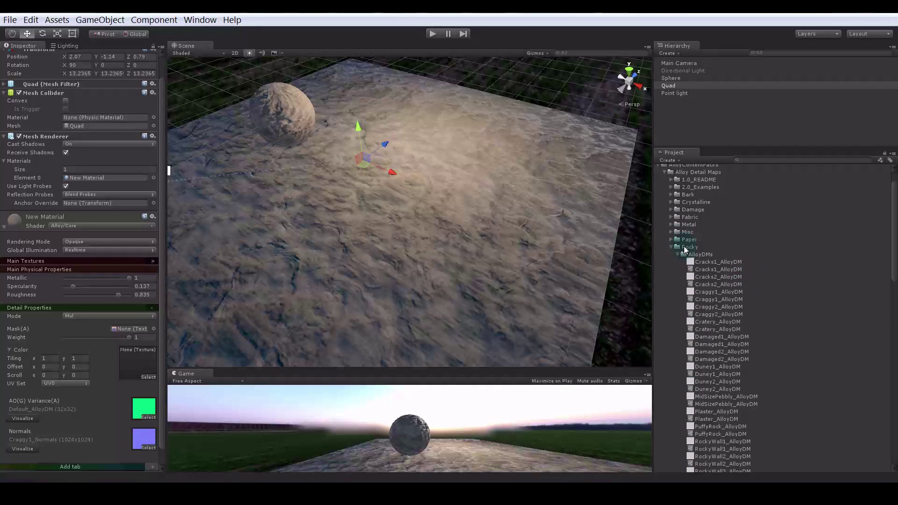
left_click(694, 254)
right_click(694, 255)
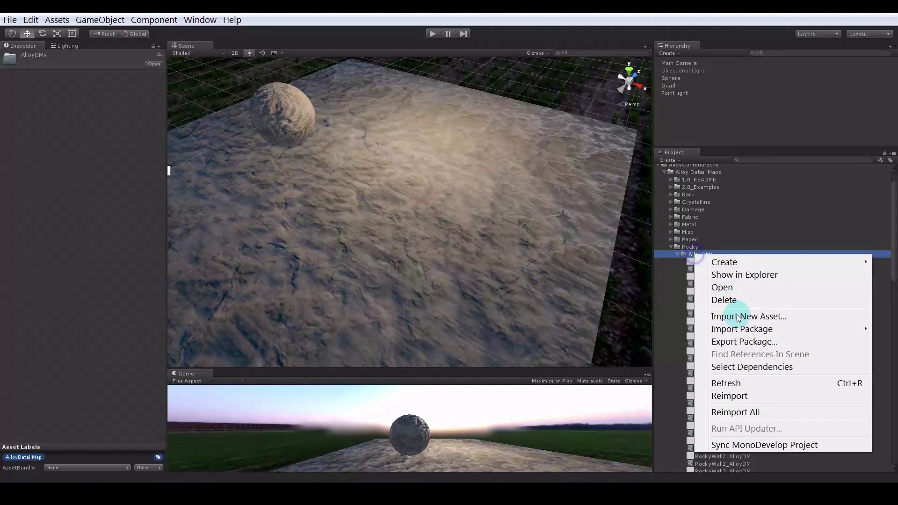
left_click(729, 395)
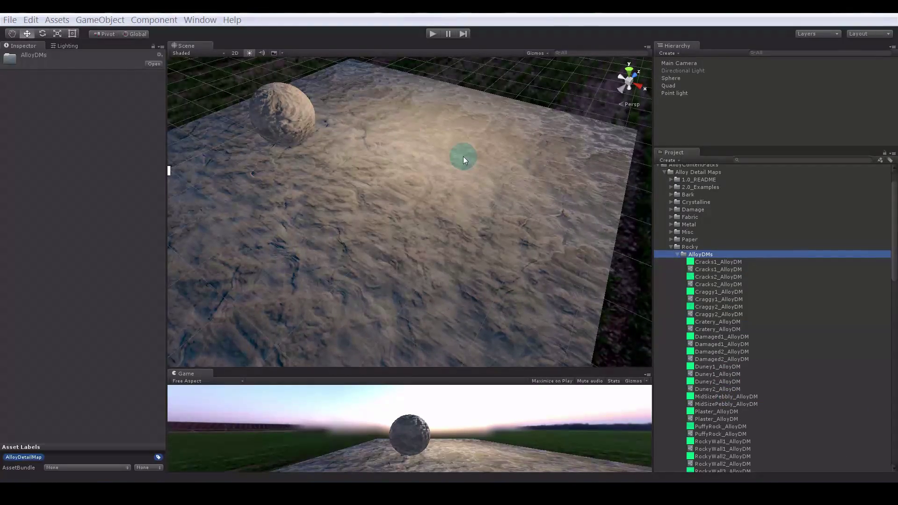
- Compare the Cracks1_AlloyDM packed texture with its channel packer definition and check the commands available for the AlloyDMs folder
left_click(713, 263)
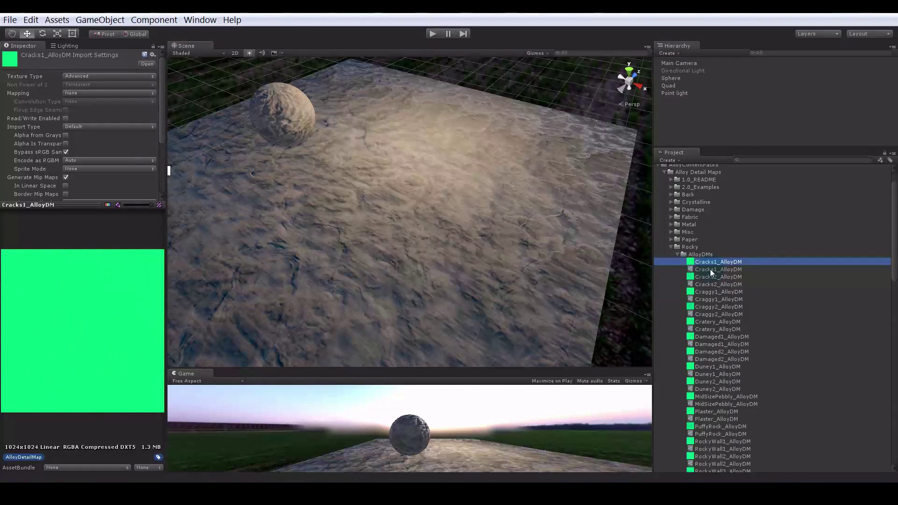
left_click(710, 269)
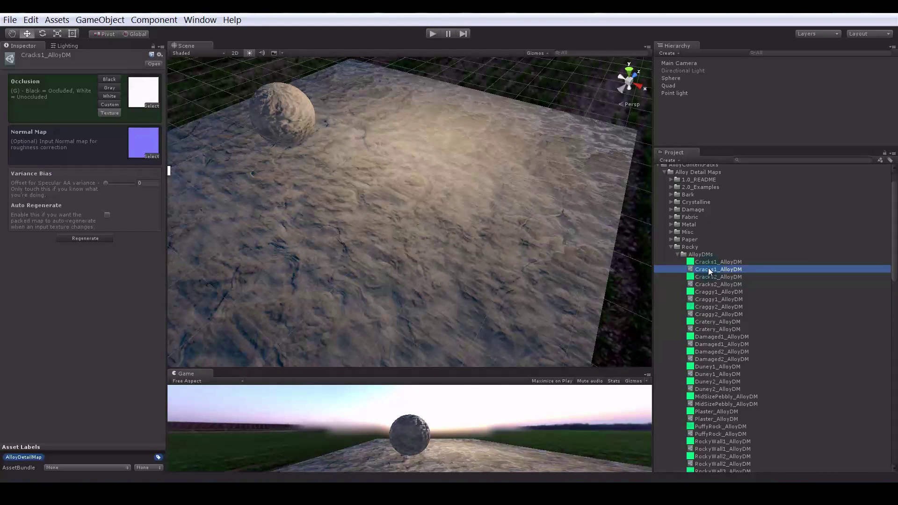
left_click(709, 262)
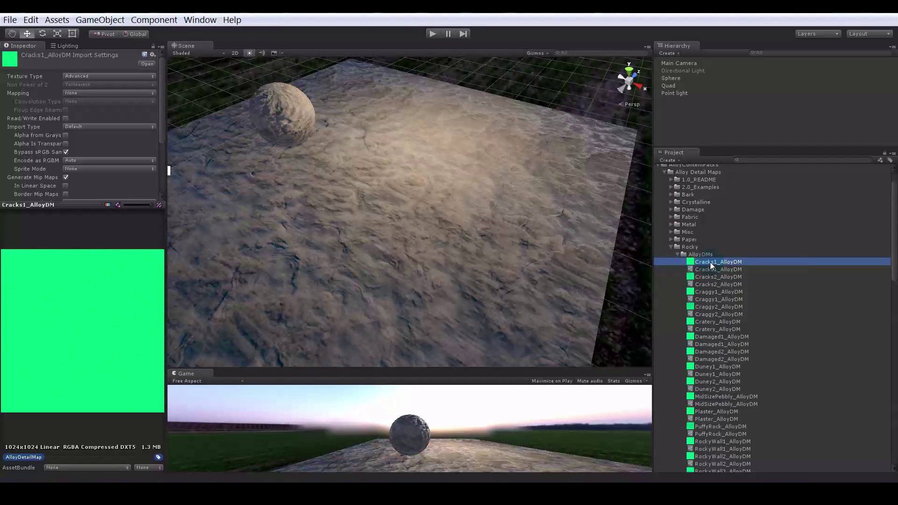
left_click(703, 269)
left_click(704, 262)
scroll(692, 265, "up", 2)
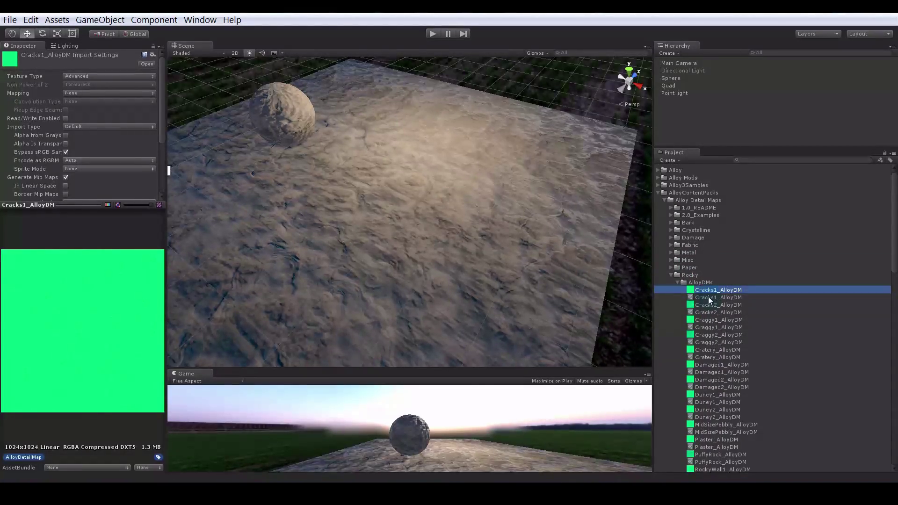
left_click(704, 297)
left_click(701, 289)
left_click(695, 283)
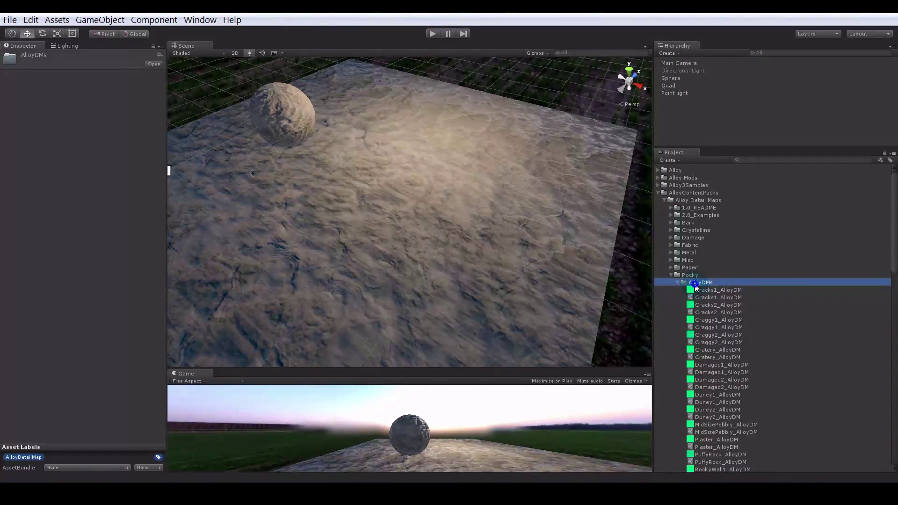
right_click(695, 285)
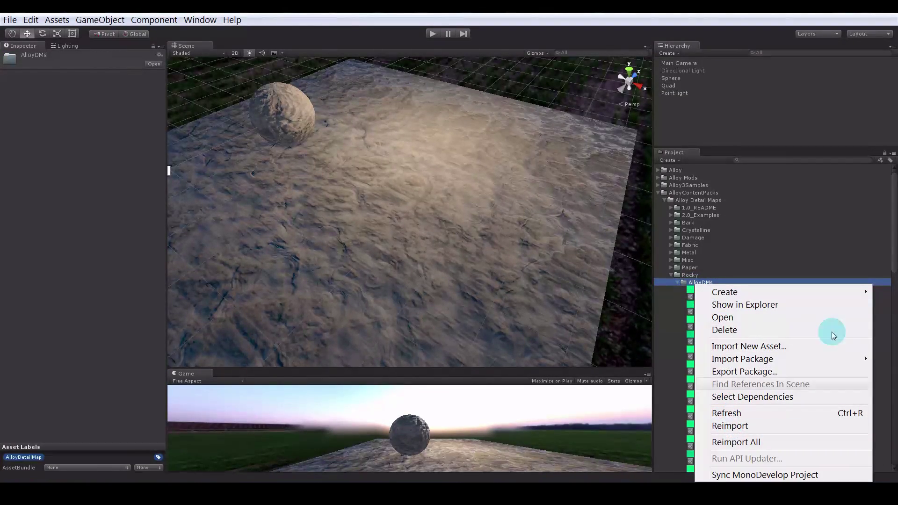
- Expand the Alloy folder's Scripts, Shaders and Shaders/Resources folders, collapse SM3, and select the Default_AlloyDM texture
left_click(656, 168)
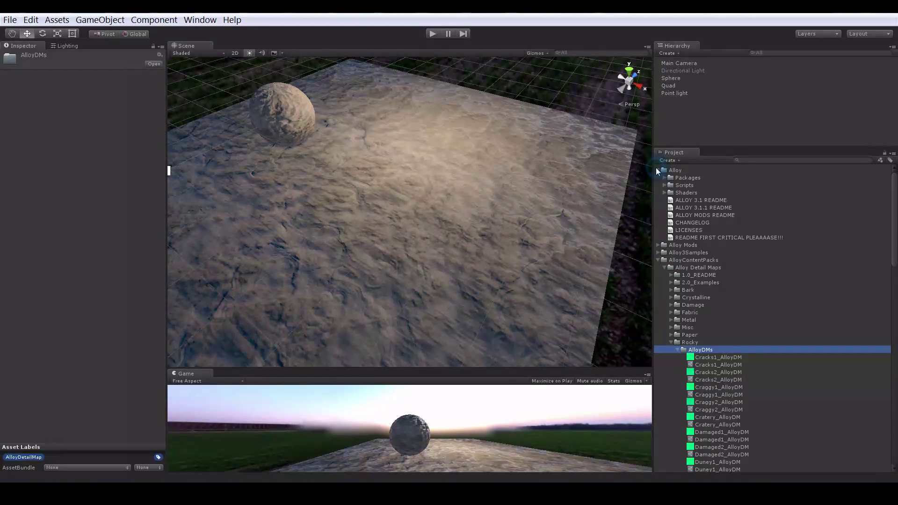
left_click(664, 185)
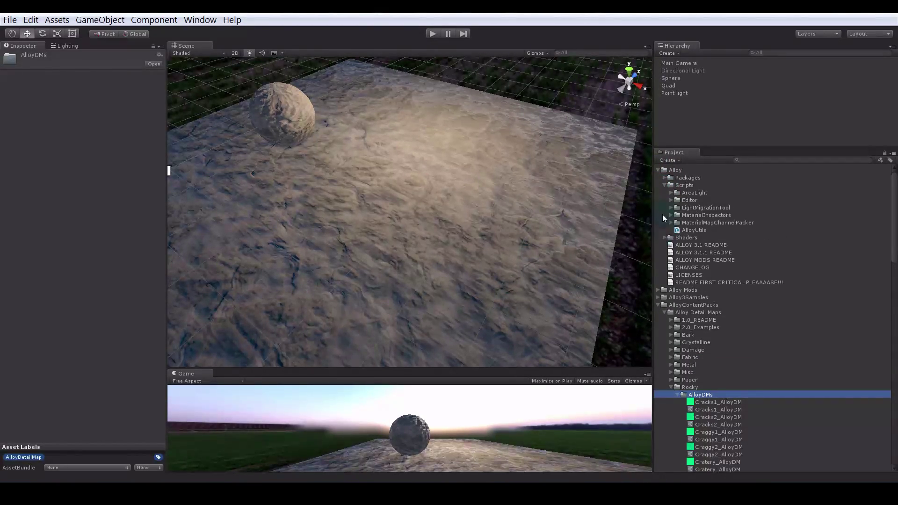
left_click(664, 178)
left_click(664, 178)
left_click(664, 238)
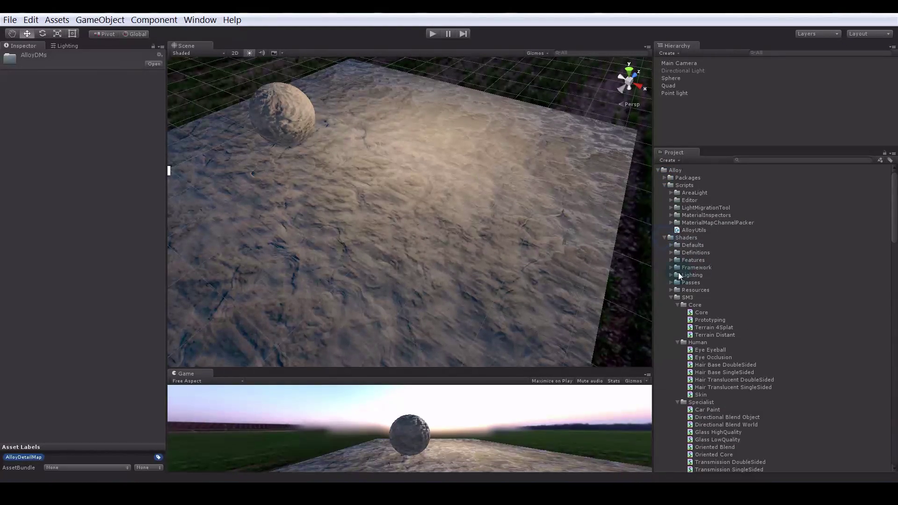
left_click(673, 298)
left_click(671, 298)
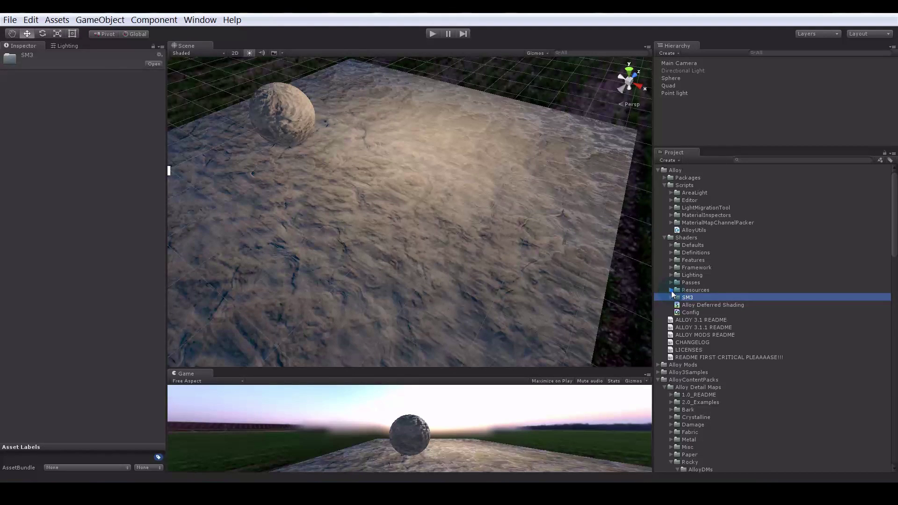
left_click(671, 290)
left_click(709, 297)
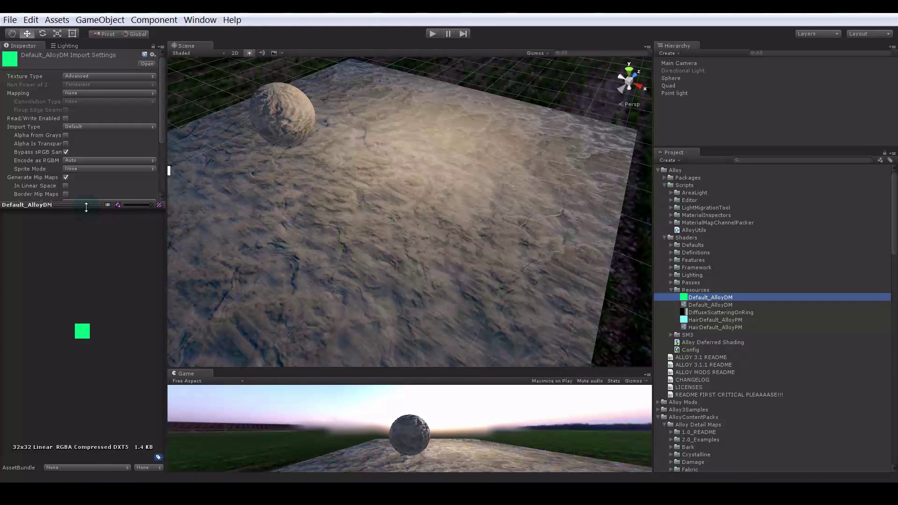
- Shrink the texture preview, widen the Inspector, and reselect the ground quad to show its Detail Properties
left_click_drag(86, 206, 117, 328)
left_click_drag(168, 295, 211, 295)
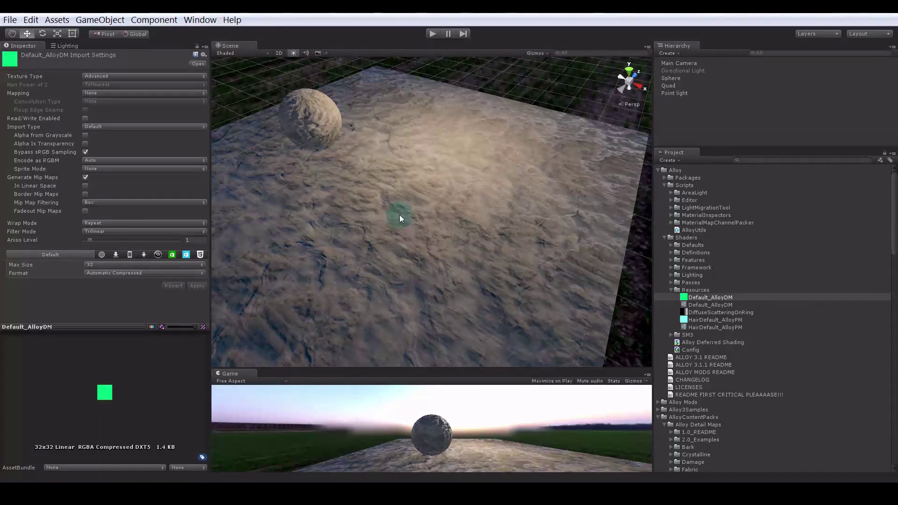
left_click(418, 216)
scroll(140, 295, "down", 2)
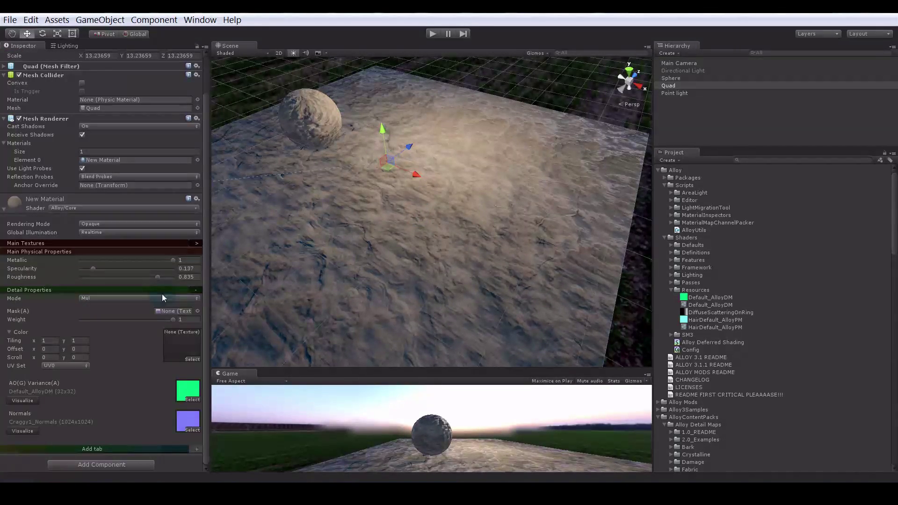
- Compare the Default_AlloyDM texture with the texture in the ground quad's AO(G) Variance(A) detail slot
left_click(686, 297)
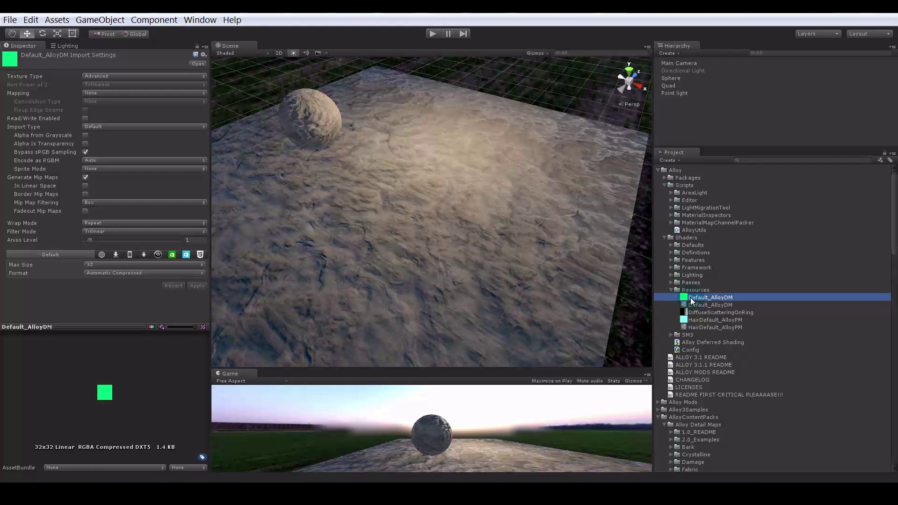
left_click(470, 256)
scroll(70, 254, "down", 3)
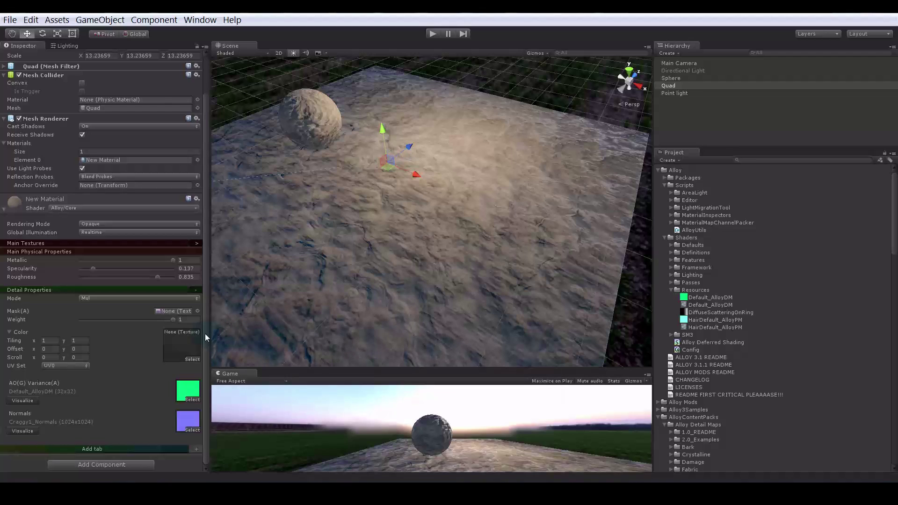
- Expand the Main Textures section of the ground quad's material and set Roughness to about 0.177
left_click_drag(428, 177, 439, 199, "alt")
left_click(59, 242)
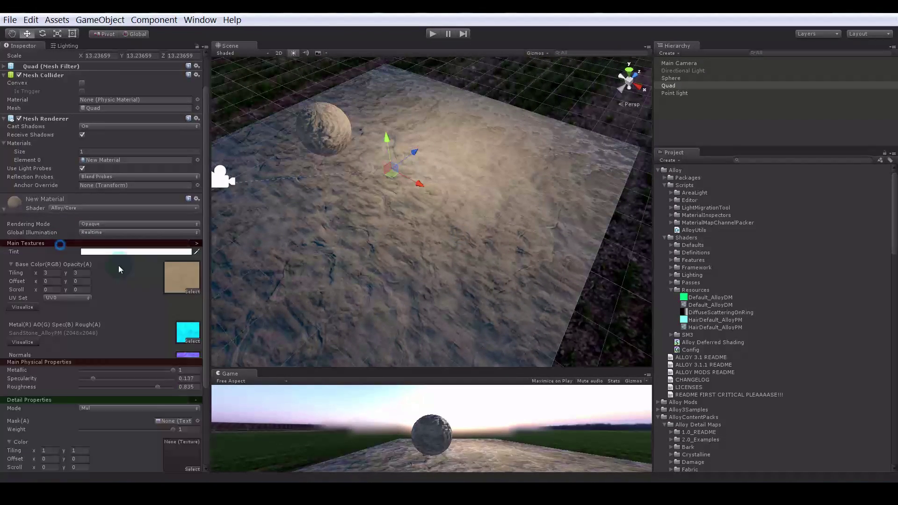
scroll(145, 327, "down", 5)
left_click_drag(157, 307, 97, 307)
left_click_drag(403, 273, 418, 222, "alt")
- Clear the AO(G) Variance(A) detail texture to None and reassign Default_AlloyDM from the Shaders/Resources folder
left_click(193, 430)
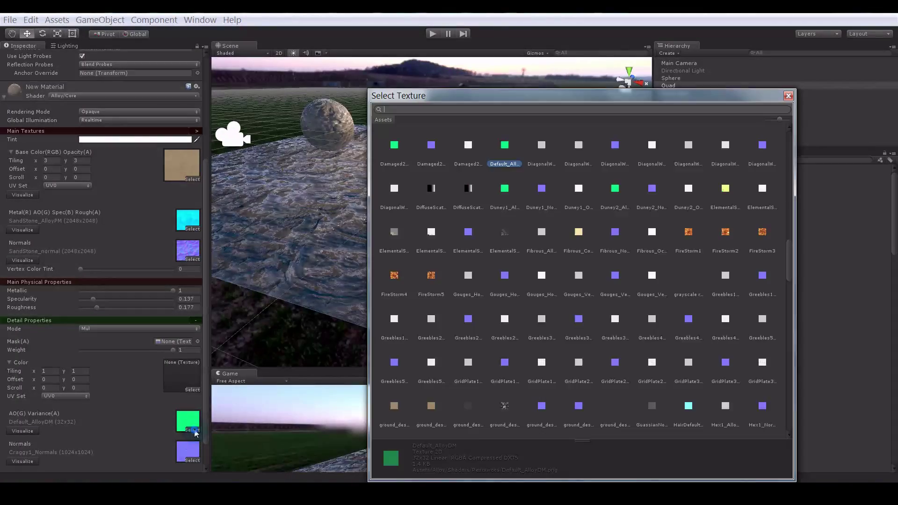
scroll(495, 285, "up", 10)
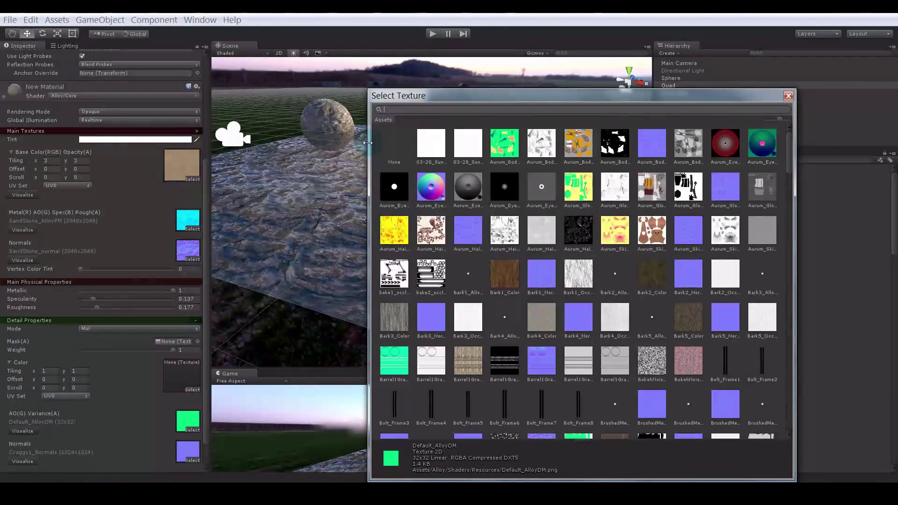
left_click(394, 142)
left_click(788, 96)
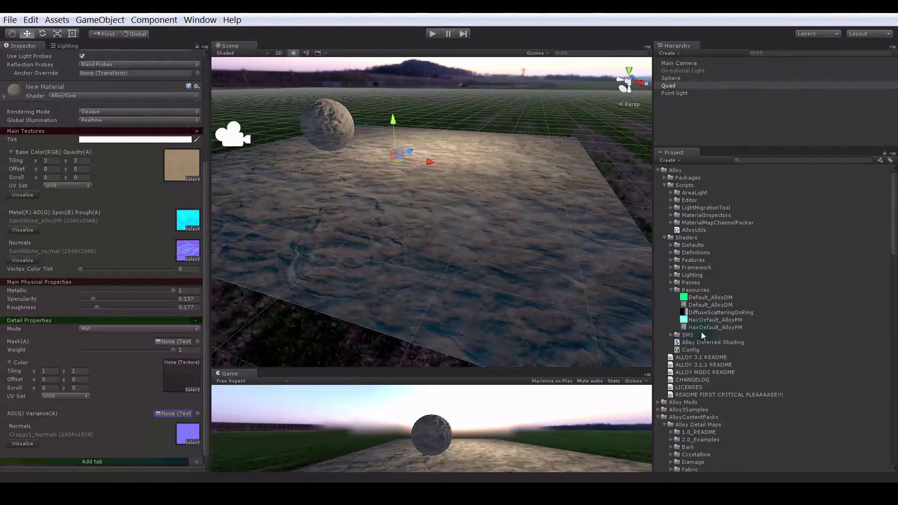
left_click_drag(704, 297, 169, 415)
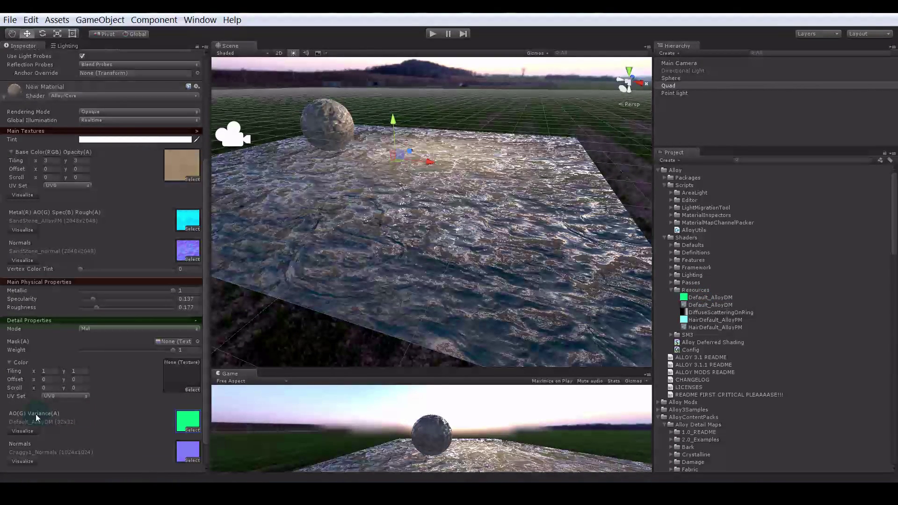
left_click(187, 420)
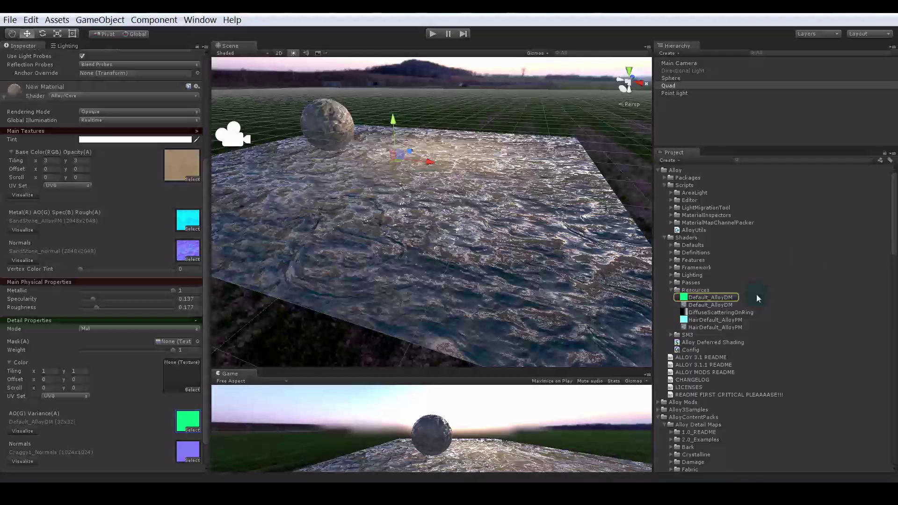
- Locate the detail normal map's texture in the project and set the material's Roughness to 1
left_click_drag(516, 144, 465, 251, "alt")
mouse_move(464, 252)
right_mouse_down("alt")
mouse_move(400, 252)
mouse_move(449, 255)
right_mouse_up("alt")
left_click_drag(449, 255, 461, 286, "alt")
left_click(184, 450)
left_click_drag(125, 310, 176, 313)
left_click_drag(432, 289, 401, 270, "alt")
- Set the detail map tiling to 4 by 4 and check the finer surface detail up close
left_click(60, 371)
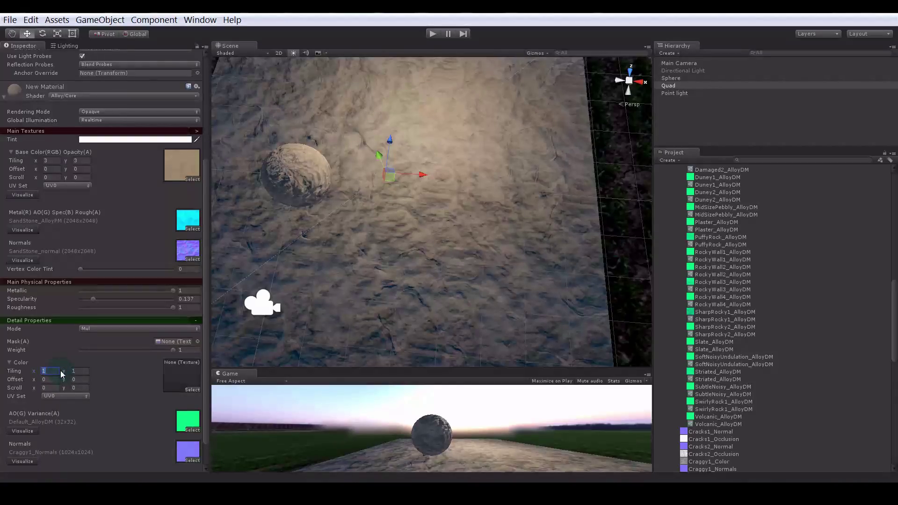
type("4")
key("Tab")
type("4")
left_click_drag(469, 112, 511, 223, "alt")
scroll(505, 224, "up", 3)
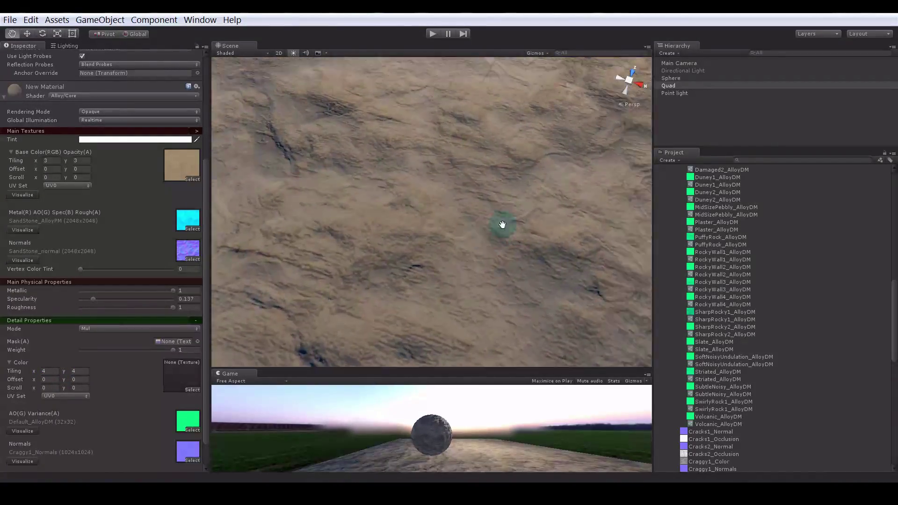
middle_click_drag(503, 224, 443, 233)
right_click_drag(463, 229, 486, 229, "alt")
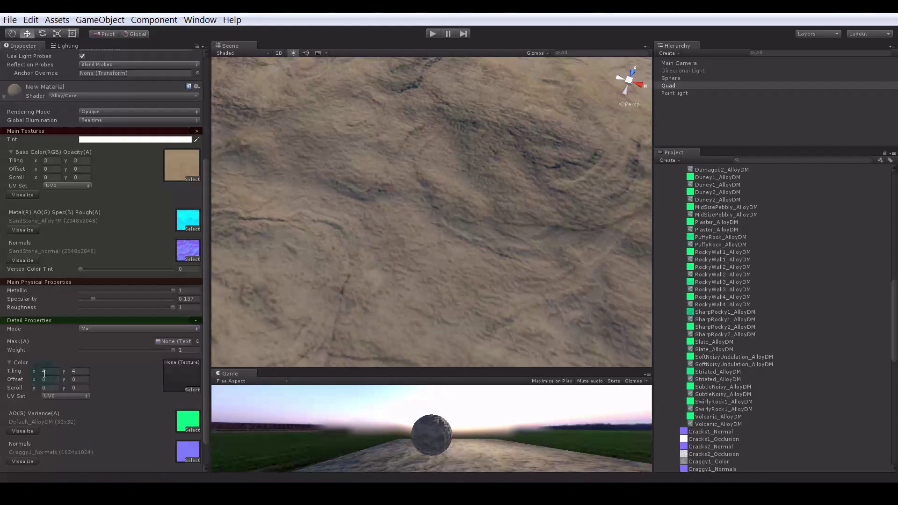
- Locate the base color texture in the project and assign SandStone_basecolor to the detail Color slot
left_click(181, 165)
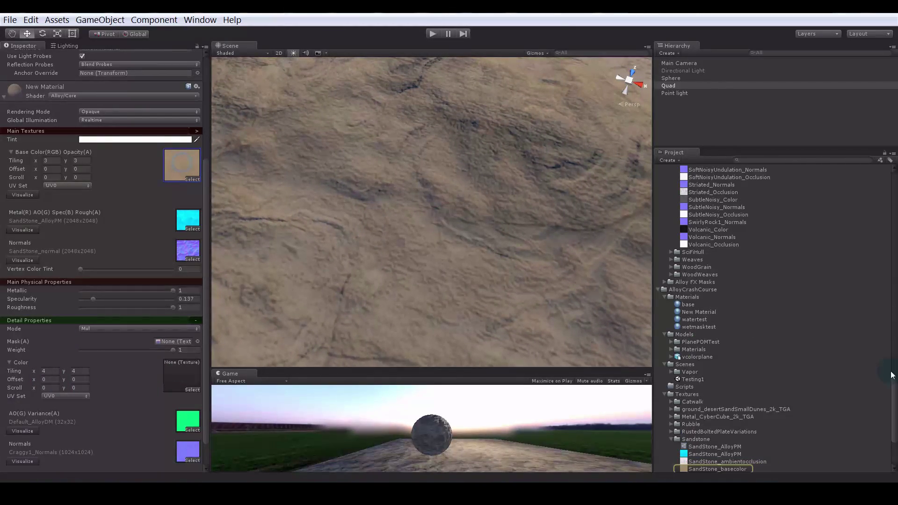
left_click_drag(709, 366, 172, 376)
left_click_drag(441, 226, 376, 248, "alt")
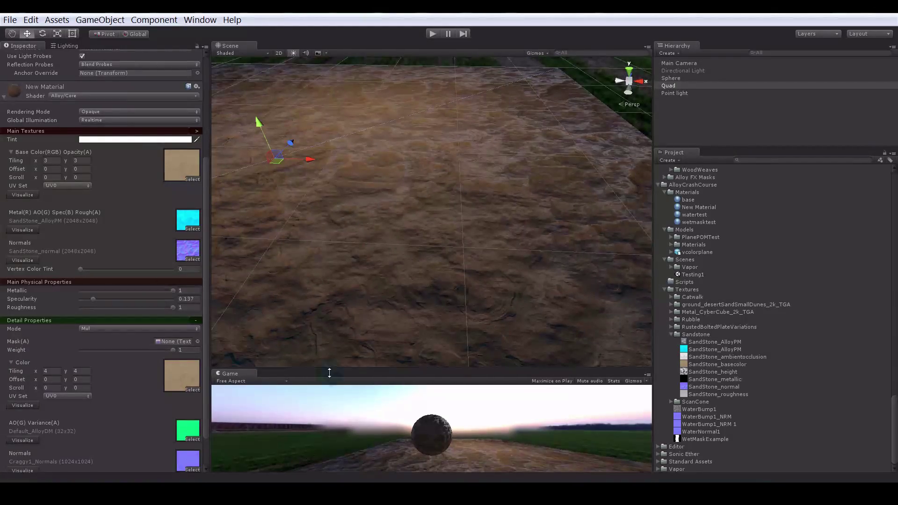
left_click_drag(485, 187, 432, 216, "alt")
- Change the Detail Properties blend mode to MulX2
left_click(97, 329)
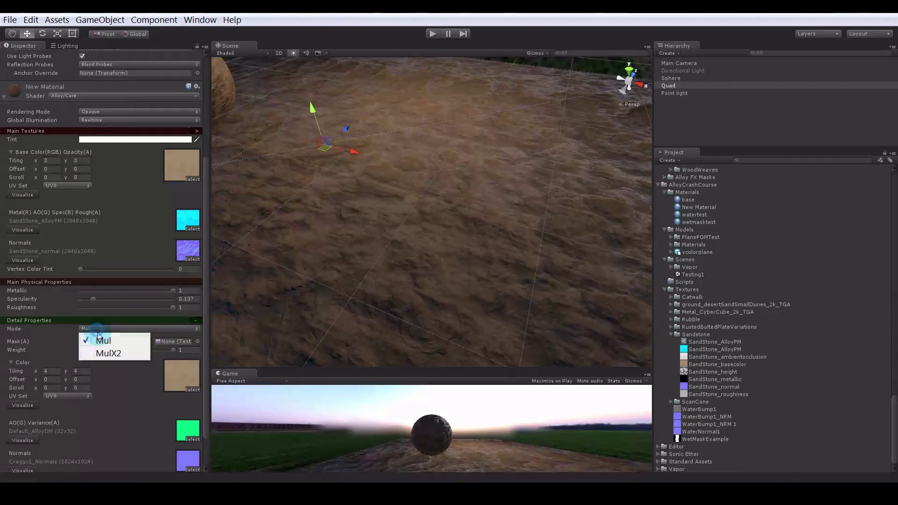
left_click(105, 353)
left_click_drag(406, 195, 451, 245, "alt")
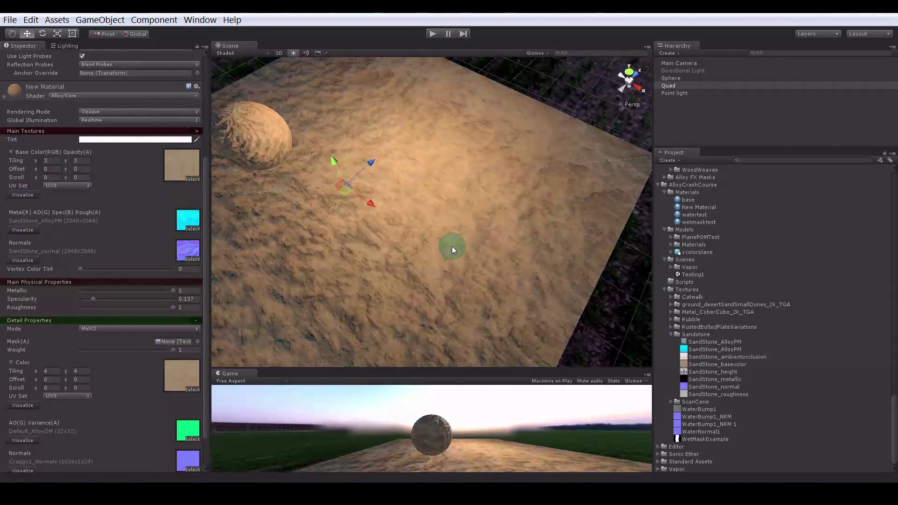
- Examine the brightness and surface detail of the ground quad and sphere from several angles and distances
left_click_drag(354, 240, 504, 232, "alt")
right_click_drag(504, 233, 425, 229, "alt")
left_click_drag(426, 229, 381, 292, "alt")
right_click_drag(425, 248, 499, 244, "alt")
left_click_drag(499, 244, 447, 281, "alt")
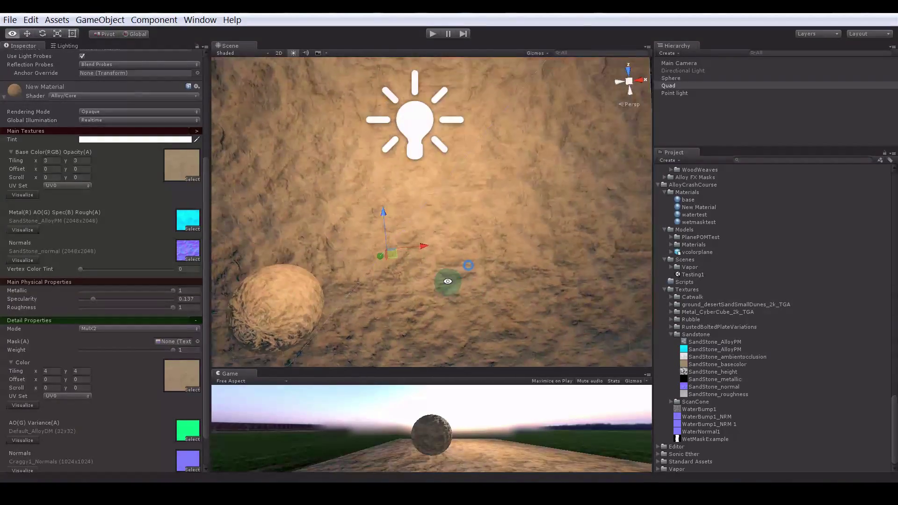
right_click_drag(447, 281, 444, 229, "alt")
left_click_drag(444, 229, 425, 245, "alt")
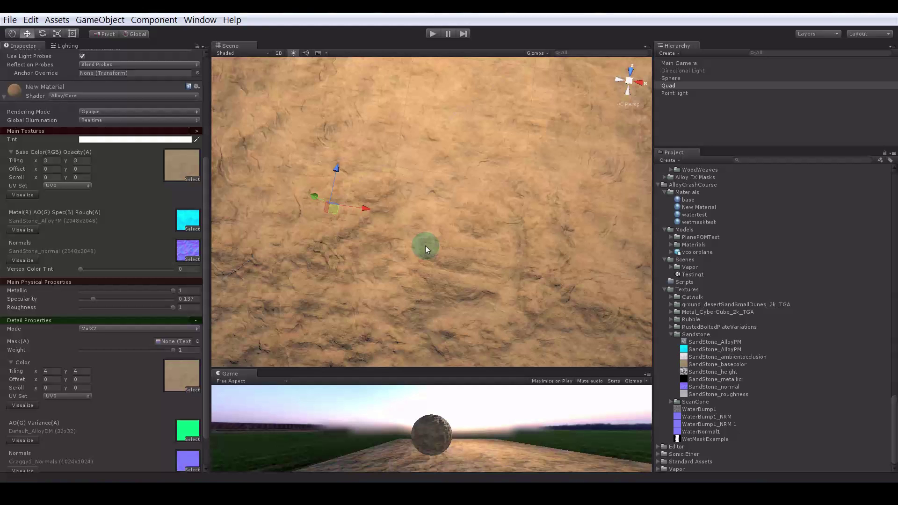
right_click_drag(523, 232, 378, 226, "alt")
left_click_drag(379, 226, 377, 203, "alt")
right_click_drag(377, 203, 414, 232, "alt")
left_click_drag(413, 232, 372, 219, "alt")
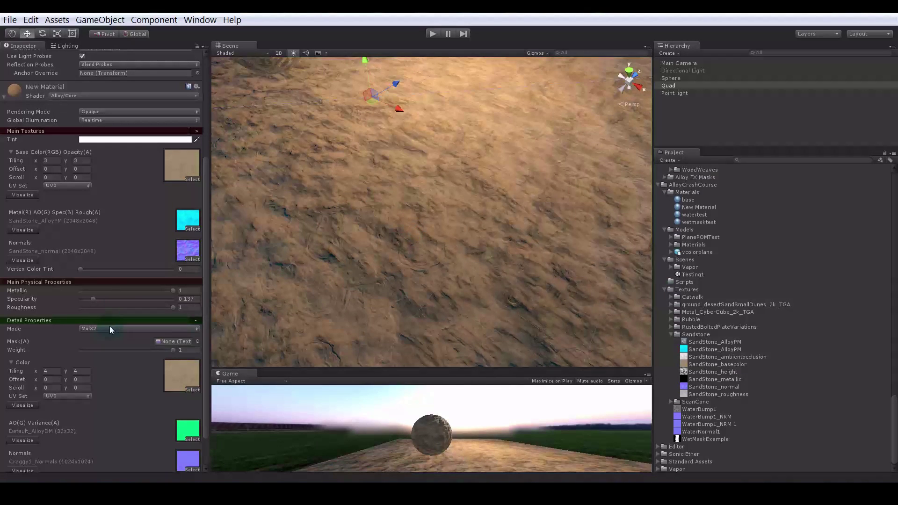
left_click_drag(465, 194, 449, 171, "alt")
right_click_drag(449, 171, 452, 256, "alt")
left_click_drag(452, 255, 446, 272, "alt")
middle_click_drag(445, 271, 435, 192, "alt")
mouse_move(434, 192)
right_mouse_down("alt")
mouse_move(473, 192)
mouse_move(428, 195)
right_mouse_up("alt")
left_click_drag(428, 195, 463, 239, "alt")
right_click_drag(463, 238, 517, 241, "alt")
left_click_drag(517, 241, 480, 230, "alt")
right_click_drag(480, 230, 427, 227, "alt")
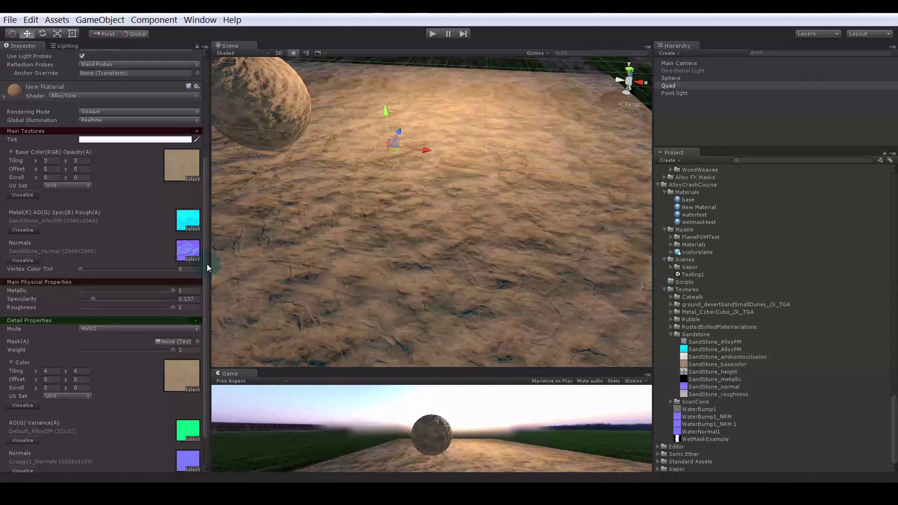
- Add Parallax Properties in POM mode to the ground material and inspect the relief combined with the detail maps
scroll(201, 332, "down", 3)
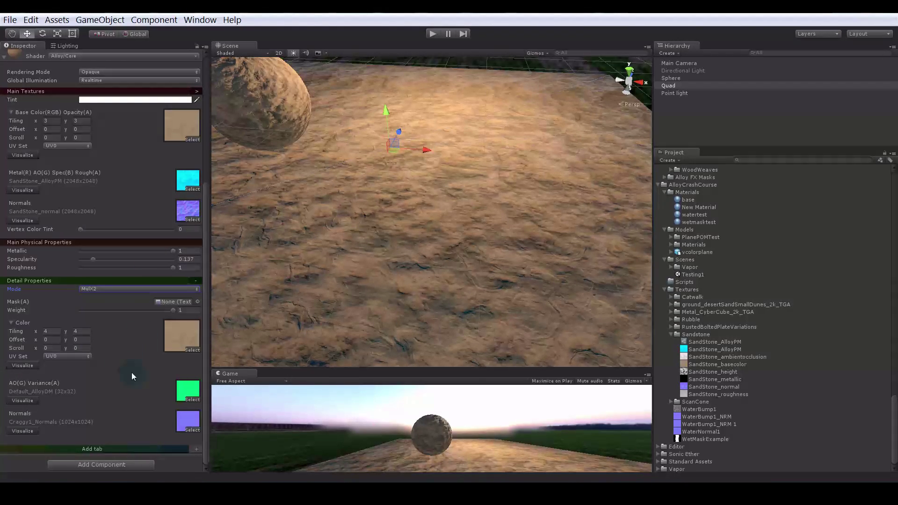
left_click(189, 449)
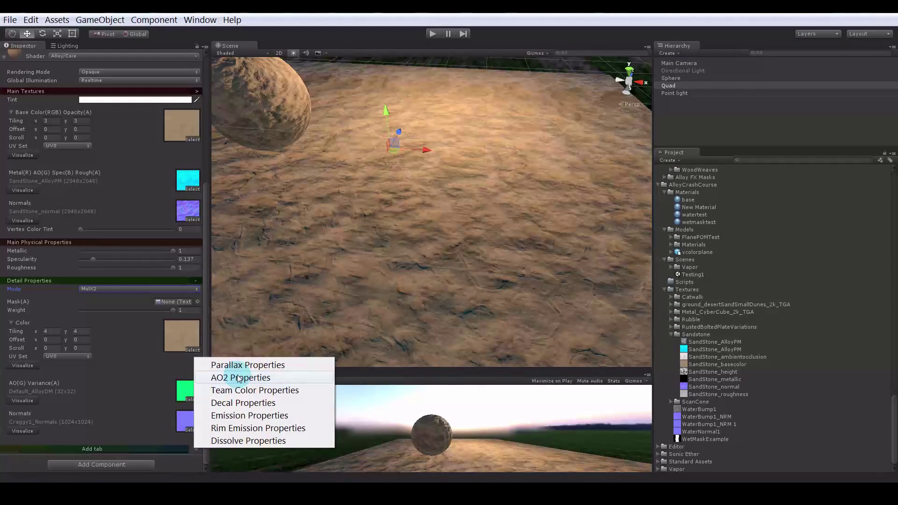
left_click(243, 367)
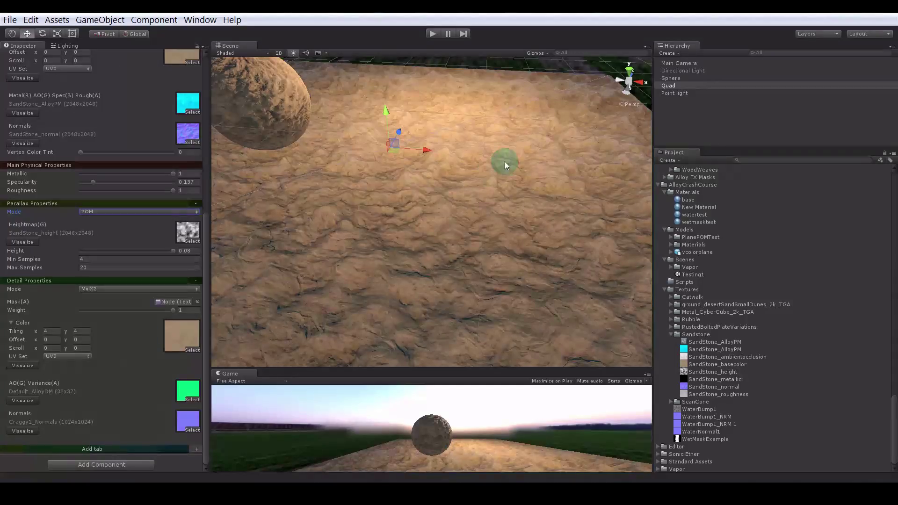
middle_click_drag(487, 257, 450, 254)
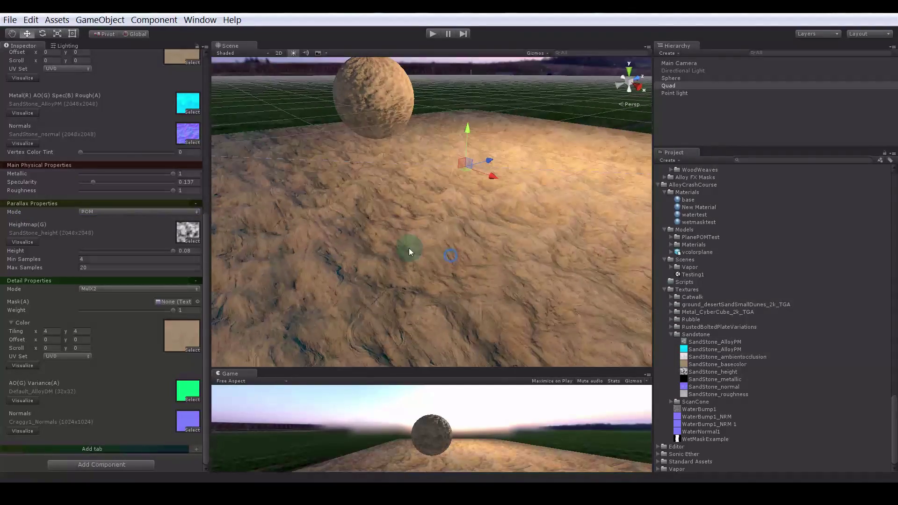
left_click_drag(458, 267, 394, 271, "alt")
left_click_drag(355, 248, 388, 236, "alt")
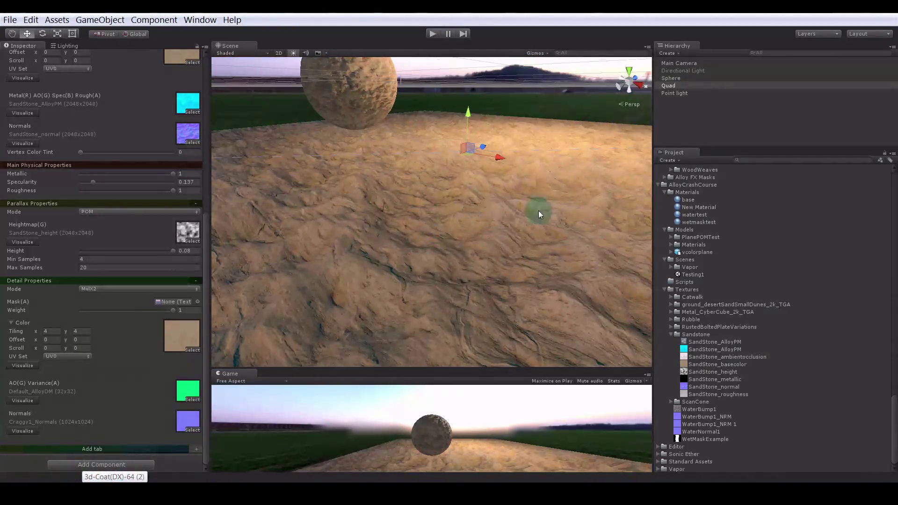
left_click_drag(537, 210, 443, 245, "alt")
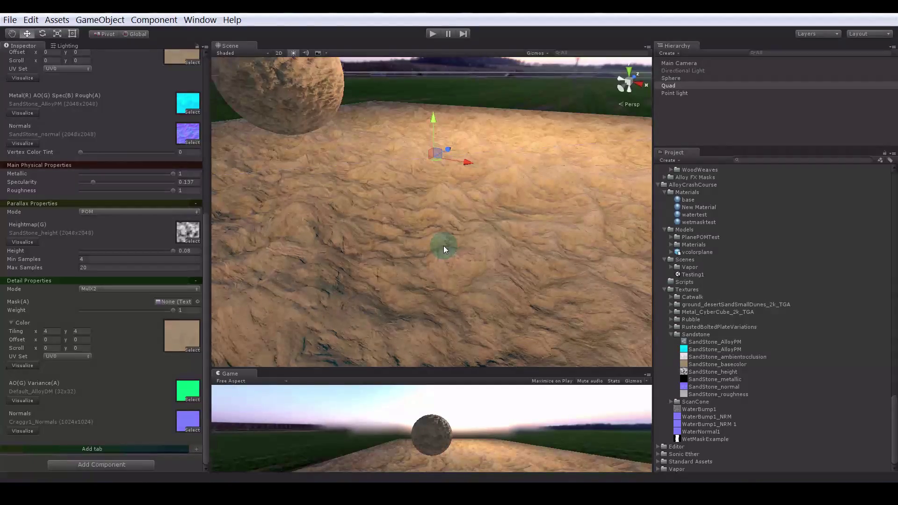
scroll(139, 259, "up", 3)
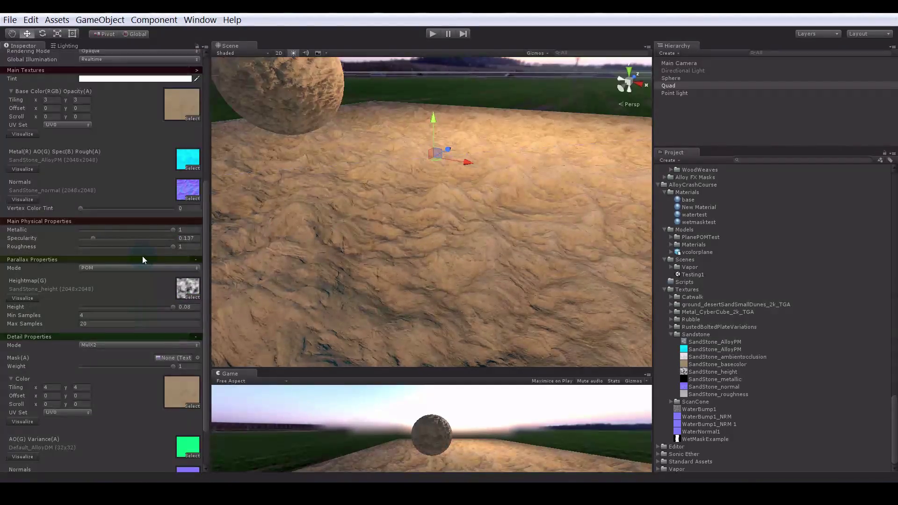
scroll(149, 253, "down", 3)
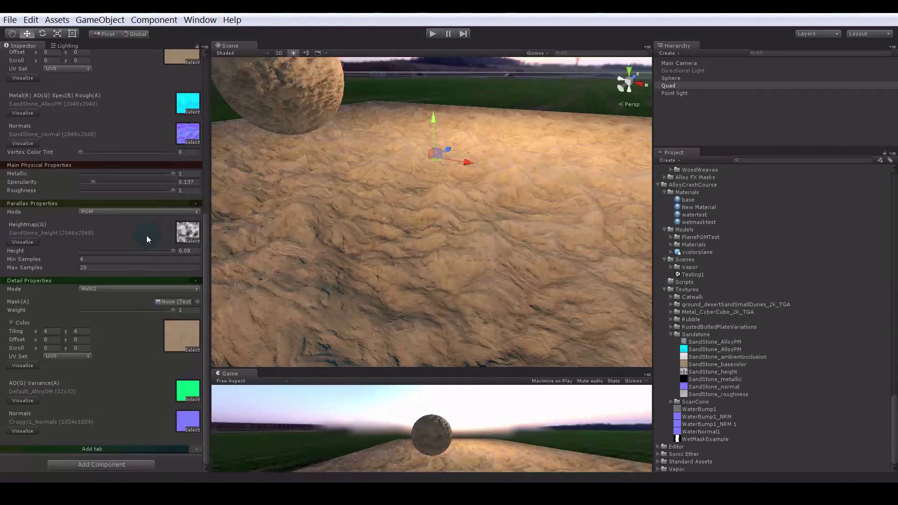
left_click_drag(321, 190, 307, 255, "alt")
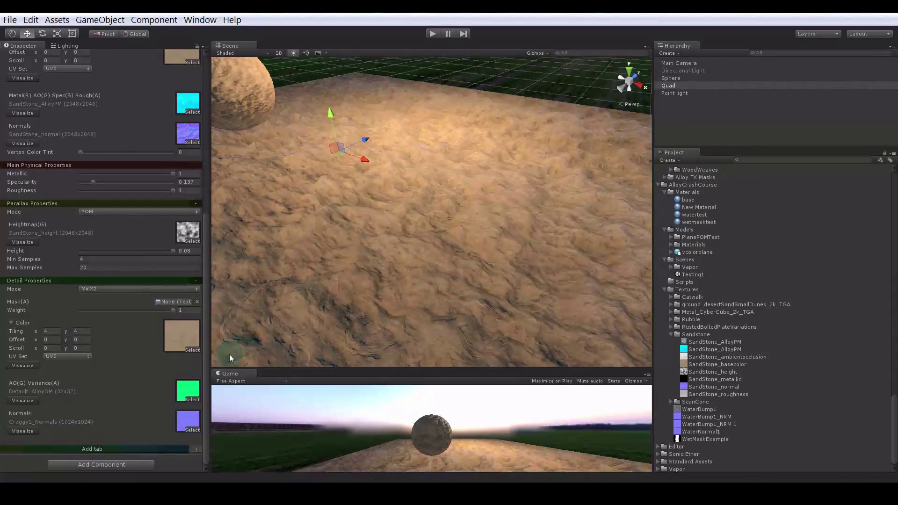
- Remove the Detail Properties from the ground material, add Team Color Properties, and check its tints and Masks slot
left_click_drag(164, 310, 197, 309)
left_click(196, 281)
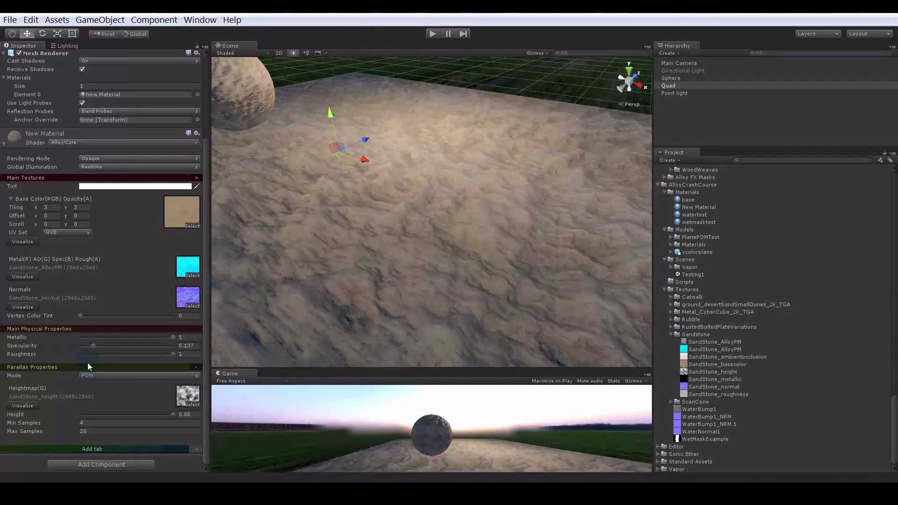
left_click(197, 449)
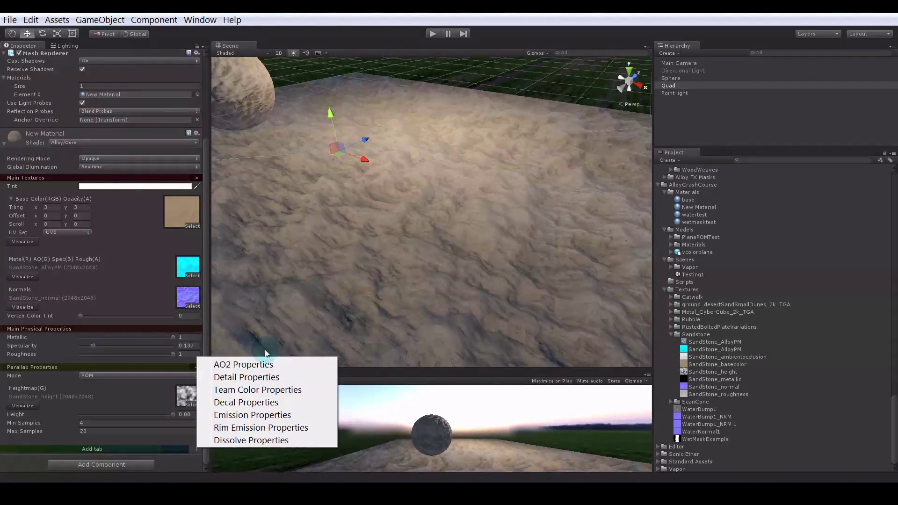
left_click(259, 389)
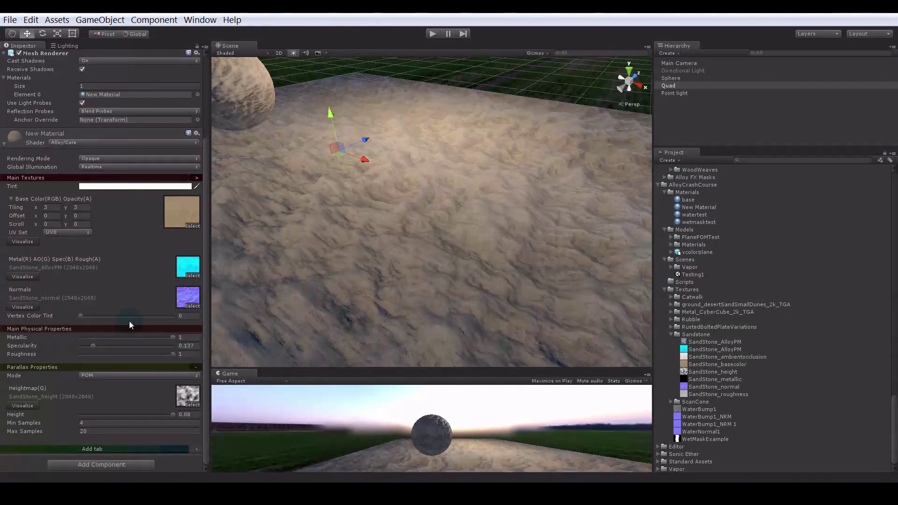
scroll(130, 305, "down", 3)
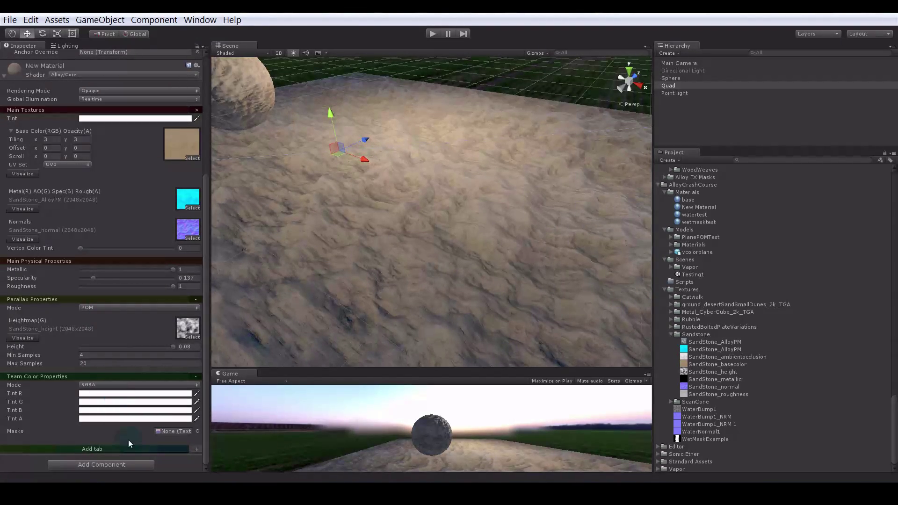
left_click(183, 432)
scroll(535, 212, "down", 5)
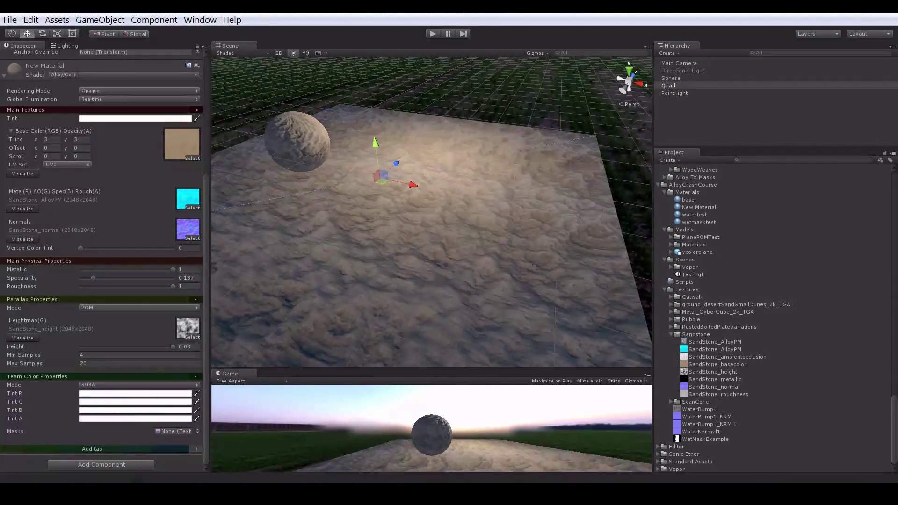
- Switch to Photoshop and create a new document 512 pixels wide and 512 pixels high
left_click(224, 493)
left_click(29, 10)
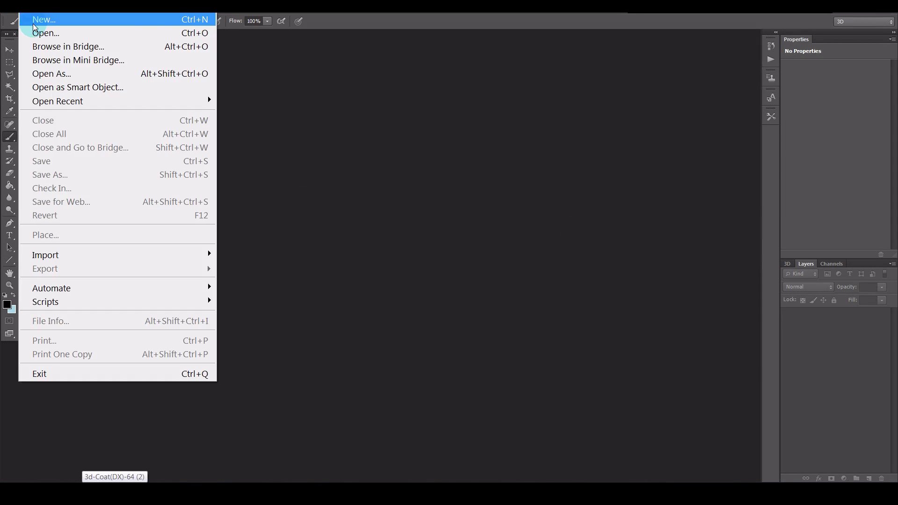
left_click(31, 18)
double_click(357, 215)
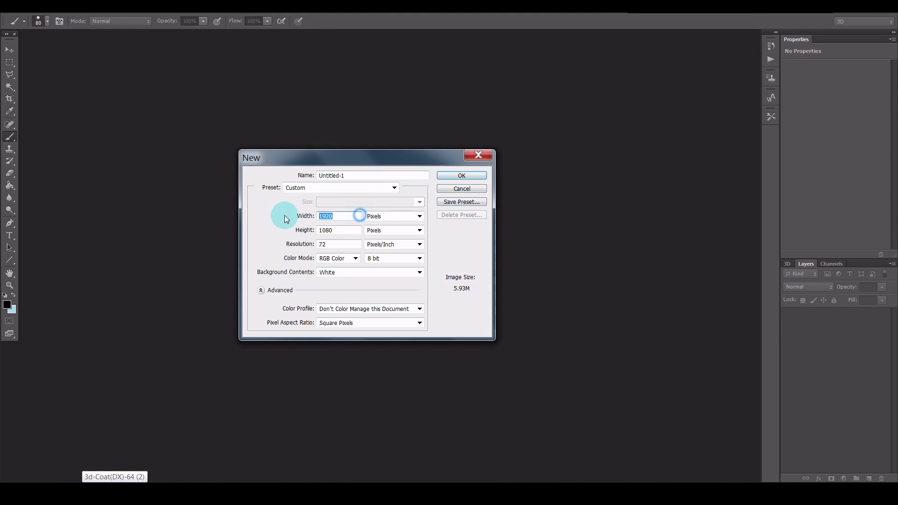
type("512")
key("Tab")
key("Tab")
type("512")
key("Return")
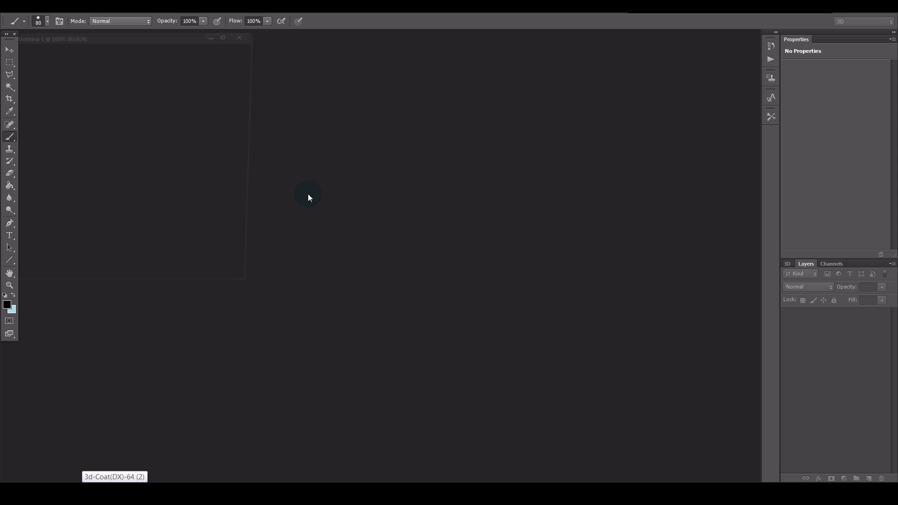
- Move the new document window toward the middle of the workspace and fill its canvas with the black foreground colour
left_click_drag(172, 33, 316, 102)
left_click(11, 186)
left_click(311, 291)
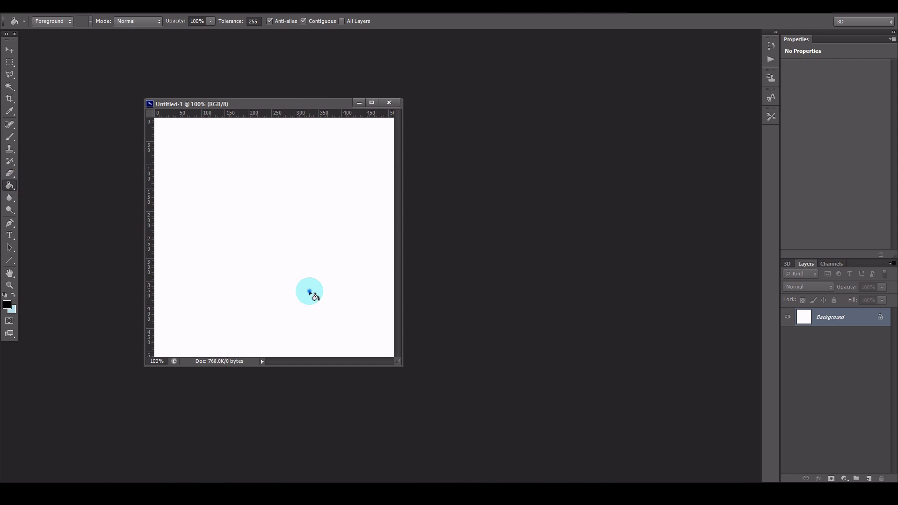
- Enlarge the document window and fill a horizontal bar about 450 by 100 px near the canvas's upper edge with red ff0000
left_click_drag(399, 362, 525, 428)
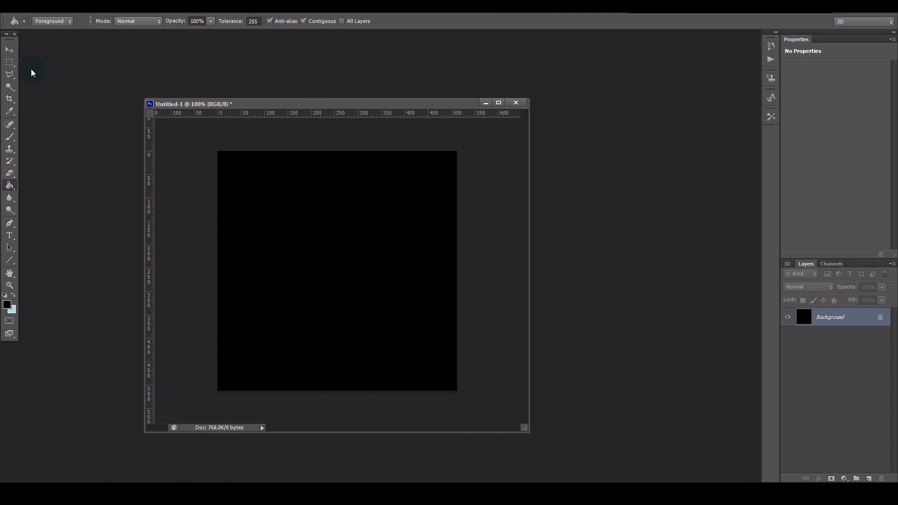
left_click(9, 62)
left_click_drag(231, 169, 452, 216)
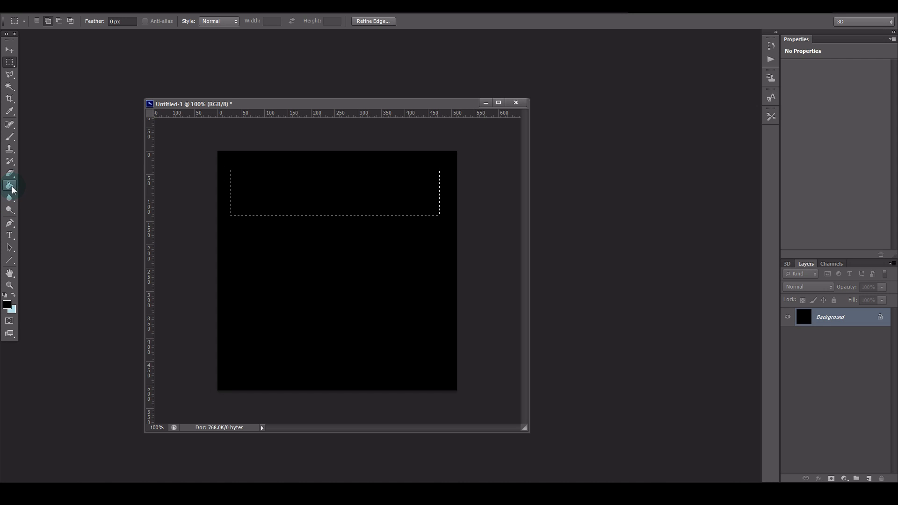
left_click(6, 304)
type("255")
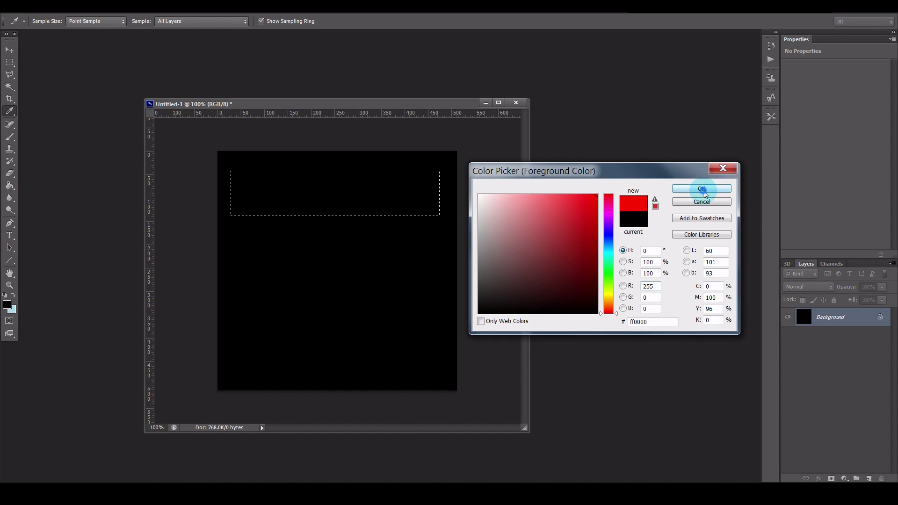
left_click(701, 189)
left_click(13, 186)
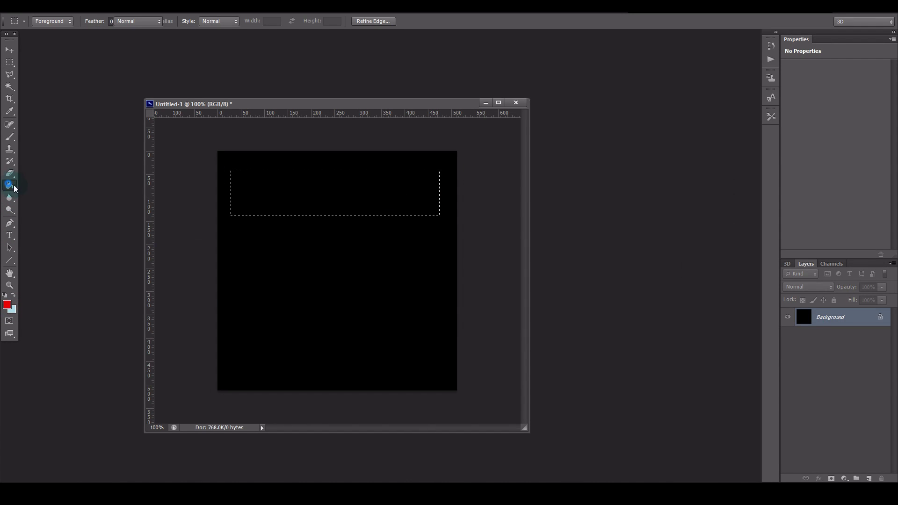
left_click(361, 193)
- Fill a second bar about 435 by 115 px across the middle of the canvas with green 30ff00 and deselect it
left_click(6, 66)
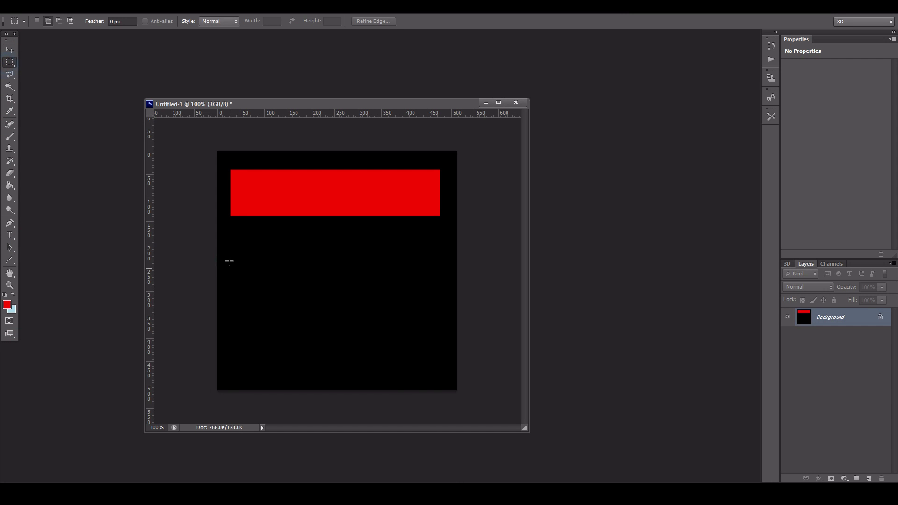
left_click_drag(234, 244, 427, 294)
left_click(97, 256)
key("ctrl+z")
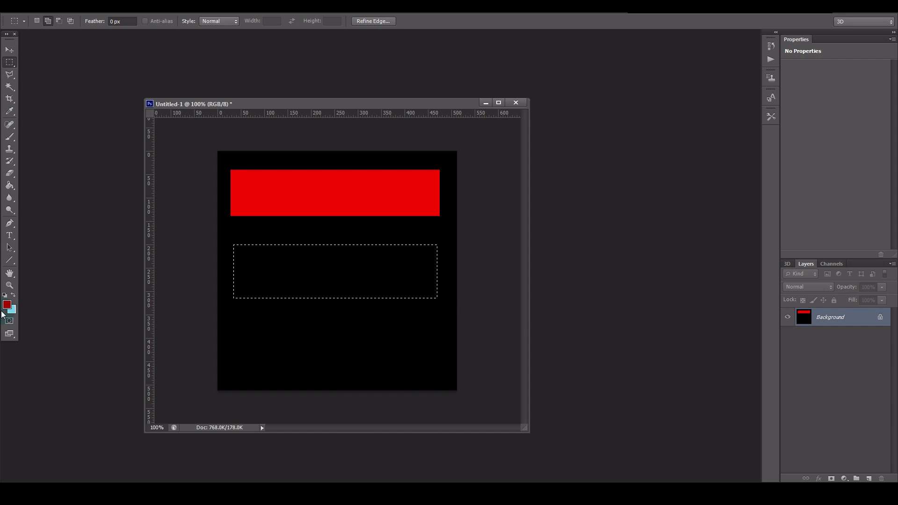
left_click(7, 304)
left_click(610, 277)
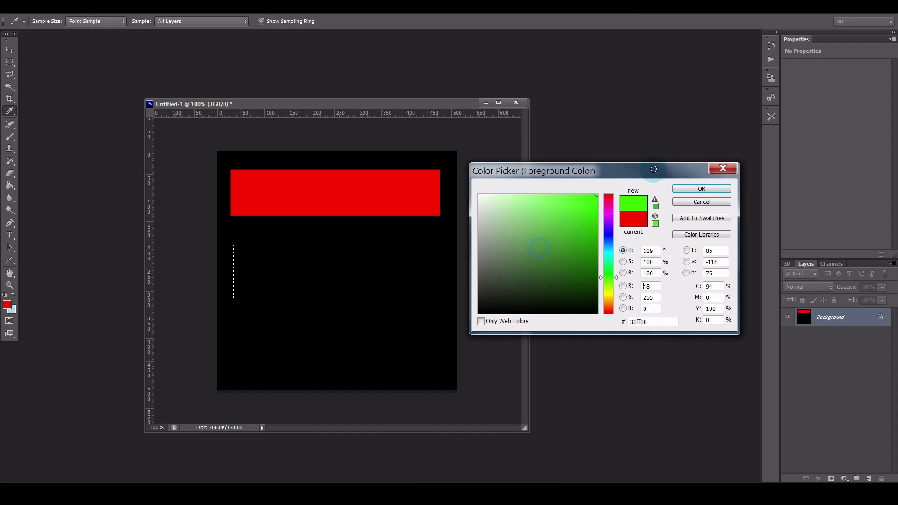
left_click(701, 189)
left_click(9, 185)
left_click(323, 262)
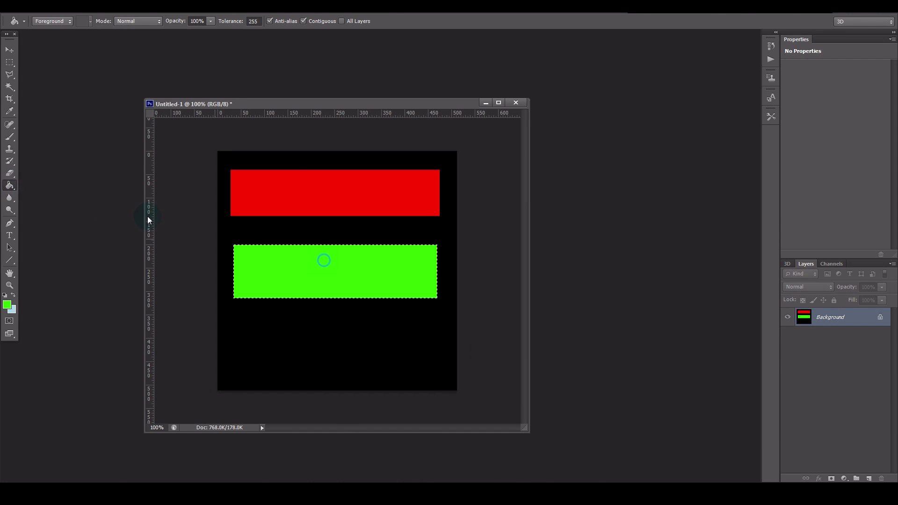
key("ctrl+d")
- Fill a third bar about 430 by 100 px near the canvas's lower edge with blue 0036ff and deselect it
left_click(9, 61)
left_click_drag(236, 324, 437, 371)
left_click(7, 306)
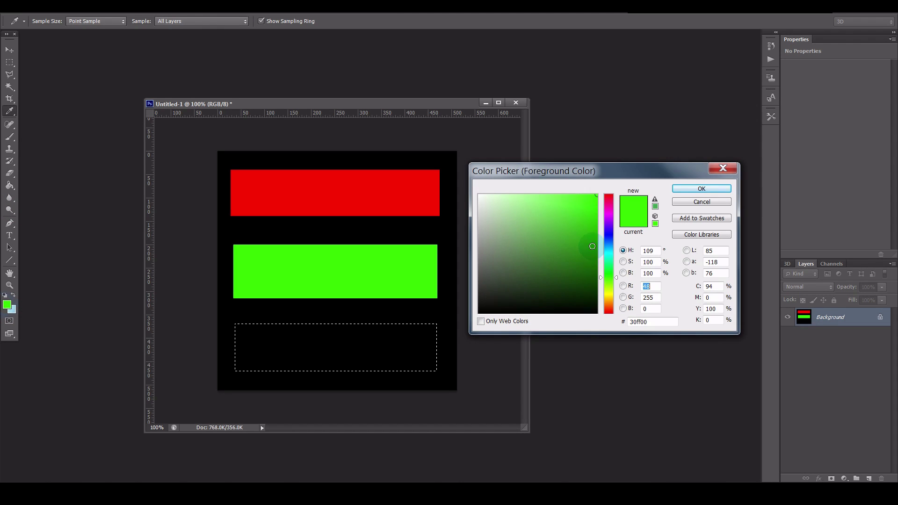
left_click(609, 238)
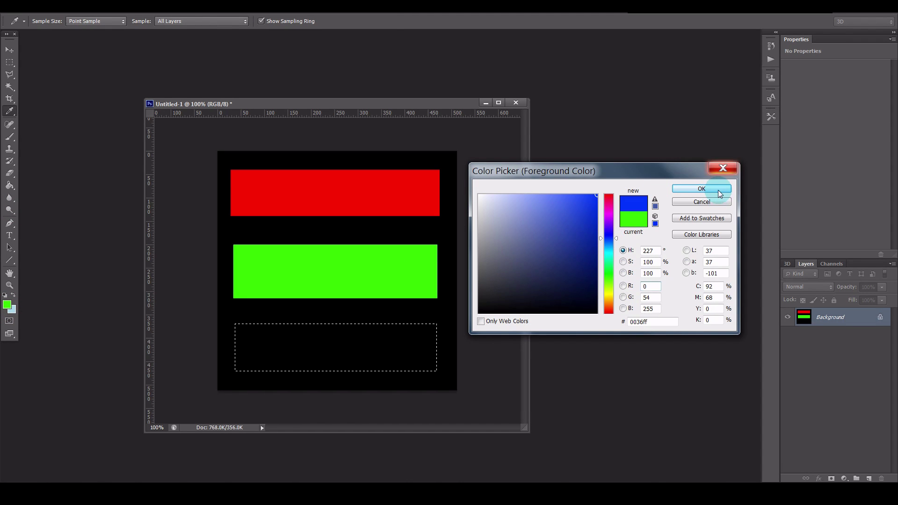
left_click(701, 188)
left_click(10, 185)
left_click(349, 351)
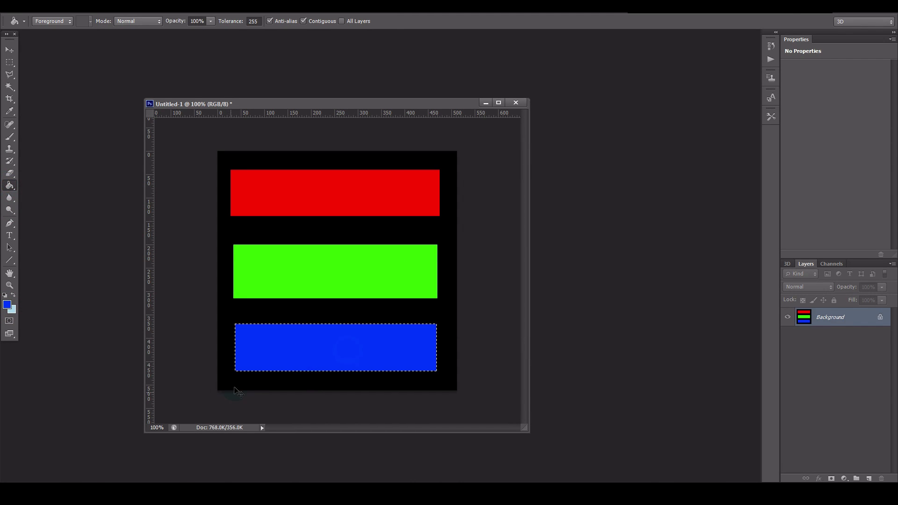
key("ctrl+d")
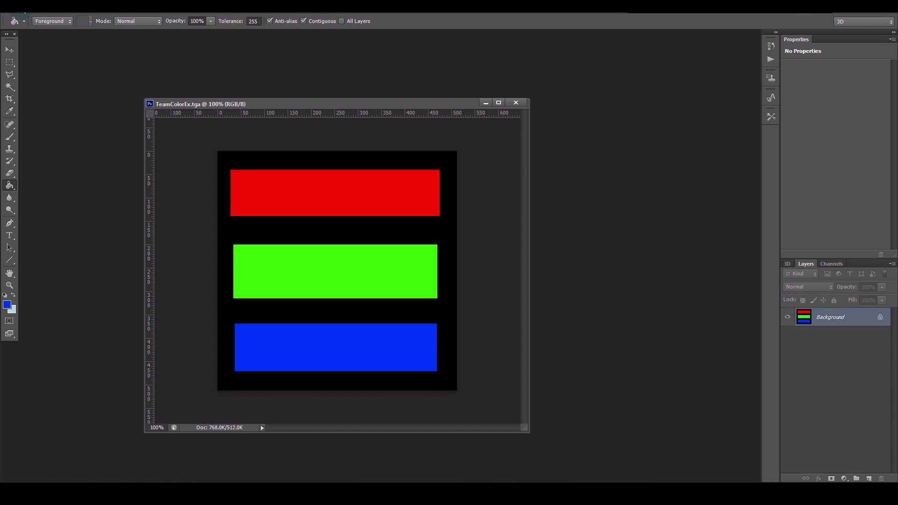
- Save the mask image as TeamColorEx.tga in the Textures folder in Targa format at 24 bits/pixel
left_click(23, 14)
left_click(50, 174)
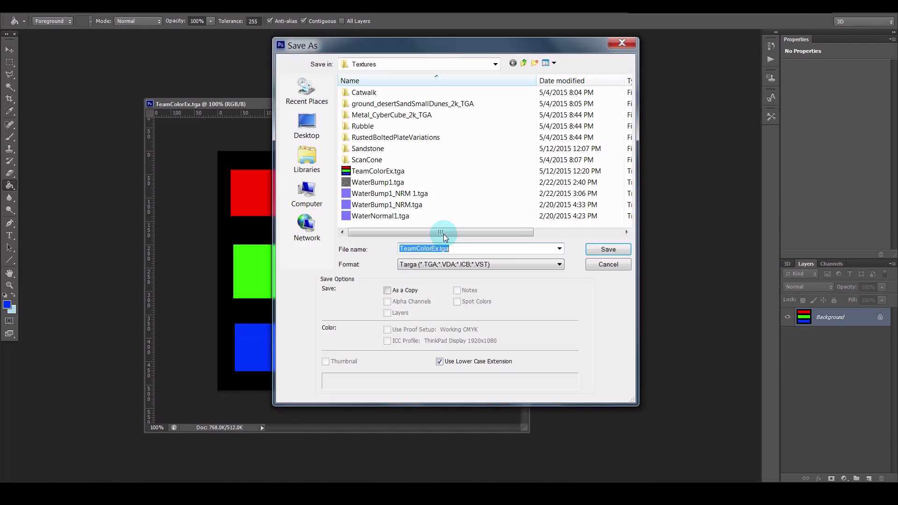
left_click(603, 249)
left_click(428, 187)
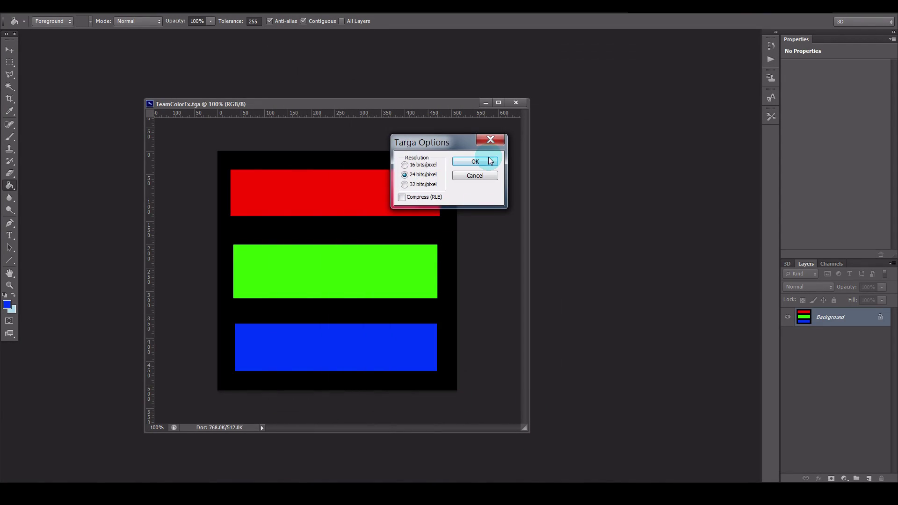
key("Return")
- Switch to Unity and assign the TeamColorEx texture to the Masks slot of the ground material's Team Color Properties
key("alt+Tab")
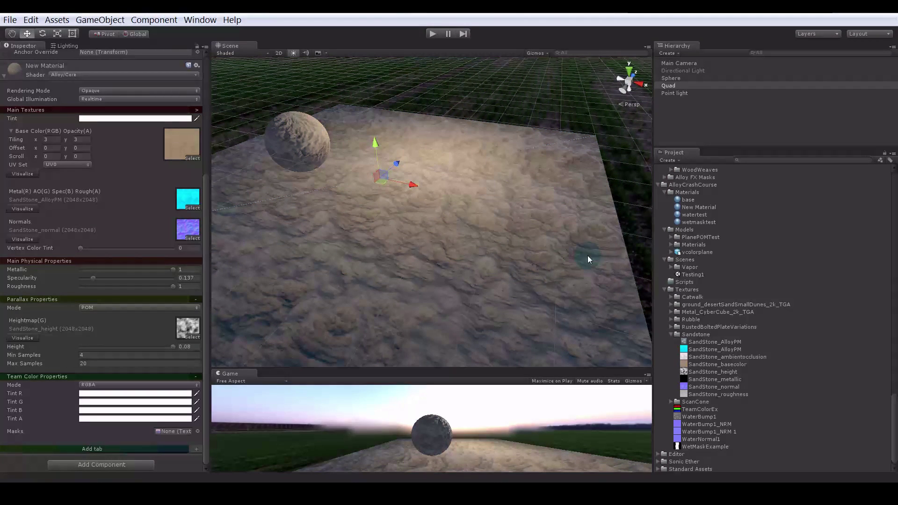
scroll(541, 250, "down", 8)
left_click_drag(444, 230, 470, 252, "alt")
scroll(471, 252, "up", 3)
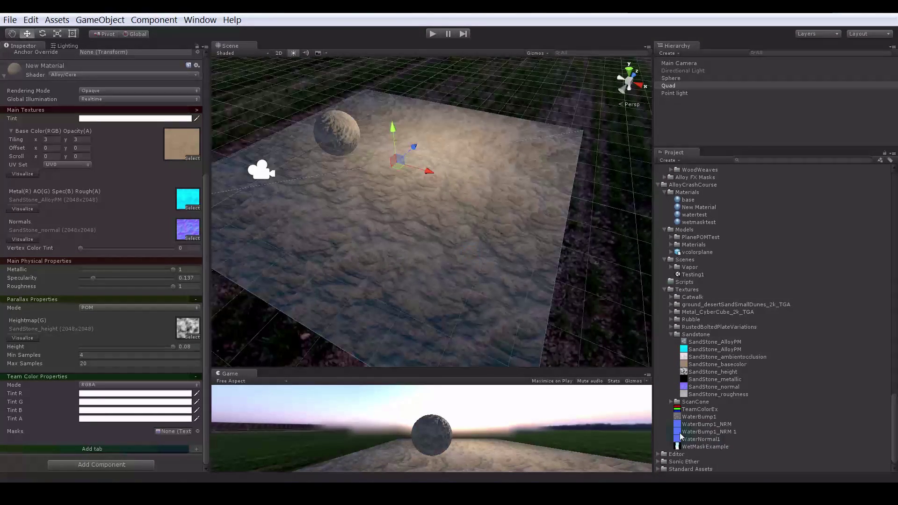
left_click_drag(701, 411, 168, 431)
mouse_move(507, 256)
left_mouse_down("alt")
mouse_move(383, 248)
mouse_move(500, 252)
mouse_move(514, 261)
left_mouse_up("alt")
- Set the Team Color Tint R to a fully saturated light blue with hue 194
left_click(155, 394)
left_click(641, 248)
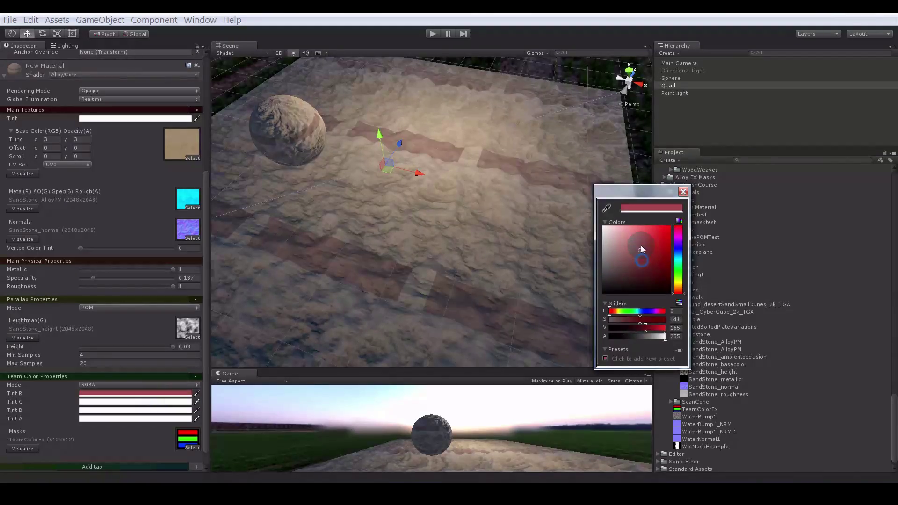
mouse_move(641, 245)
left_mouse_down()
mouse_move(636, 265)
mouse_move(665, 229)
mouse_move(647, 252)
mouse_move(668, 237)
mouse_move(679, 293)
mouse_move(678, 246)
mouse_move(680, 279)
mouse_move(689, 240)
mouse_move(683, 257)
left_mouse_up()
left_click_drag(665, 236, 678, 222)
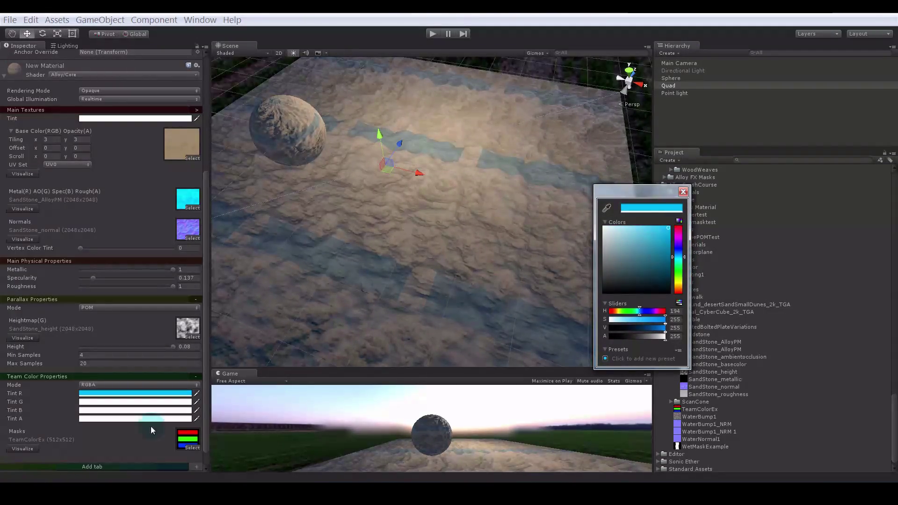
- Set the Team Color Tint G to a fully saturated green with hue 125 and inspect the tinted ground from above
left_click(153, 401)
mouse_move(641, 264)
left_mouse_down()
mouse_move(671, 268)
mouse_move(679, 244)
mouse_move(682, 270)
mouse_move(675, 247)
mouse_move(686, 219)
left_mouse_up()
left_click(677, 269)
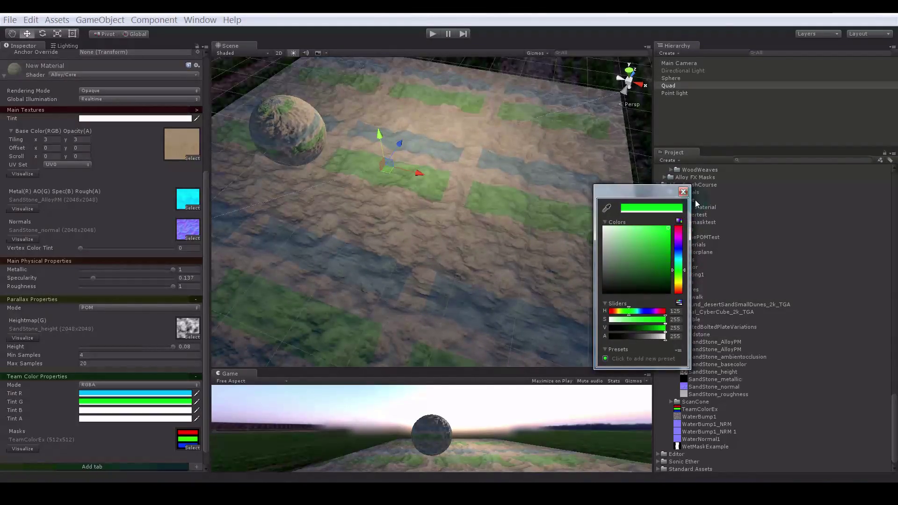
left_click(683, 191)
scroll(556, 213, "down", 4)
left_click_drag(547, 213, 426, 262, "alt")
scroll(445, 283, "up", 4)
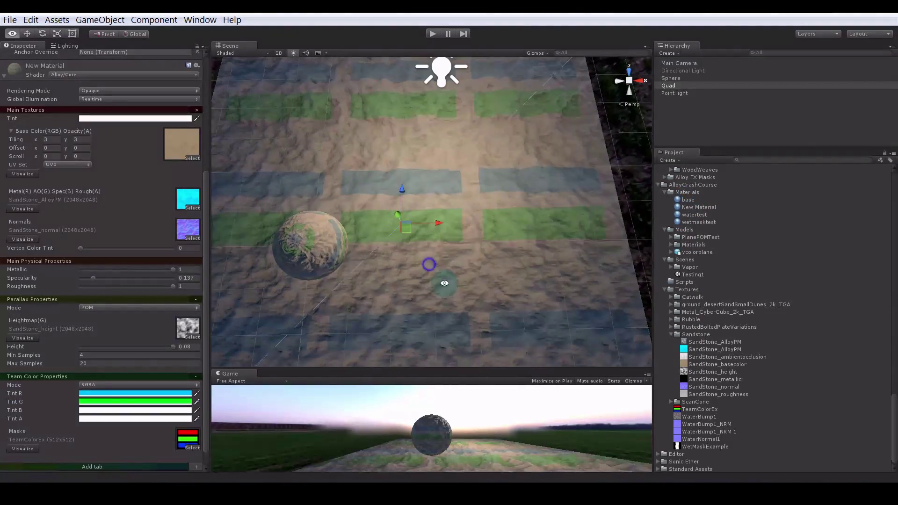
- Set the Team Color Tint B to bright orange and view the three-coloured stripes on the ground
left_click(146, 410)
left_click_drag(618, 250, 645, 259)
mouse_move(678, 293)
left_mouse_down()
mouse_move(670, 283)
mouse_move(700, 201)
left_mouse_up()
left_click(683, 192)
left_click_drag(517, 144, 526, 228, "alt")
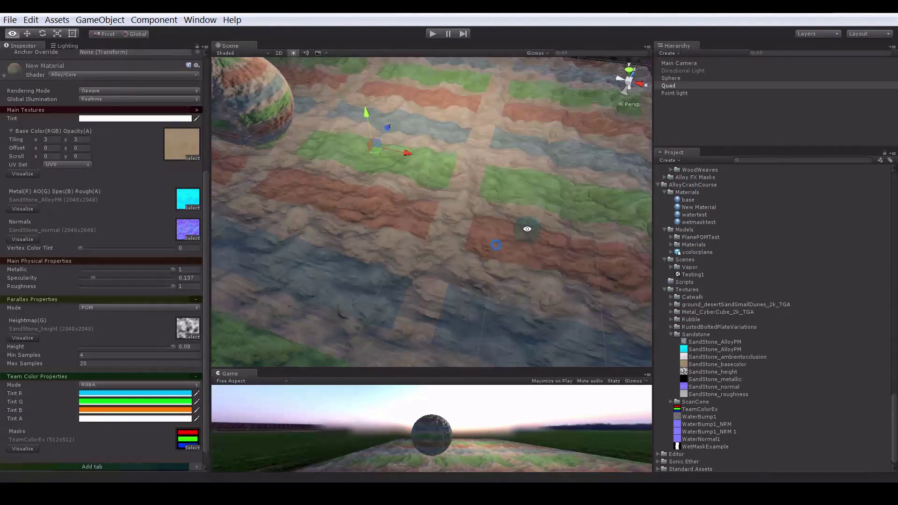
scroll(527, 235, "down", 5)
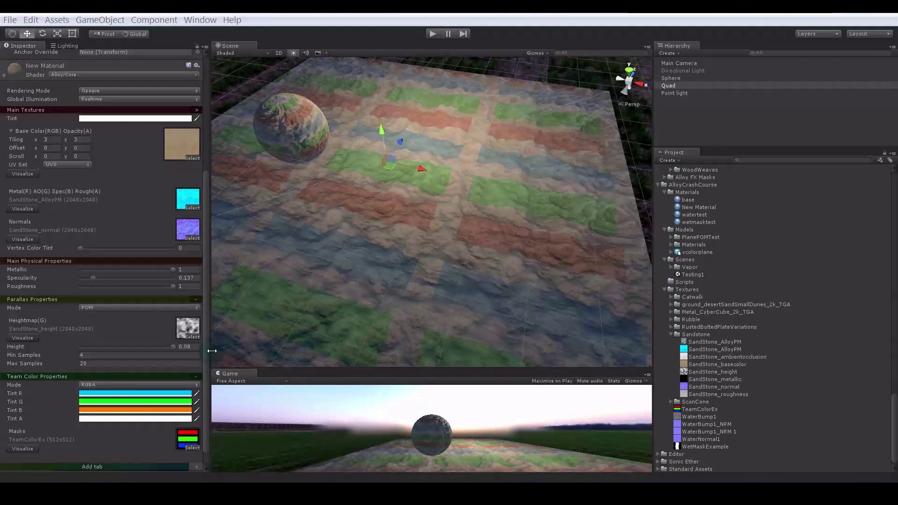
- Remove the Team Color Properties from the ground material and add Decal Properties
left_click(196, 376)
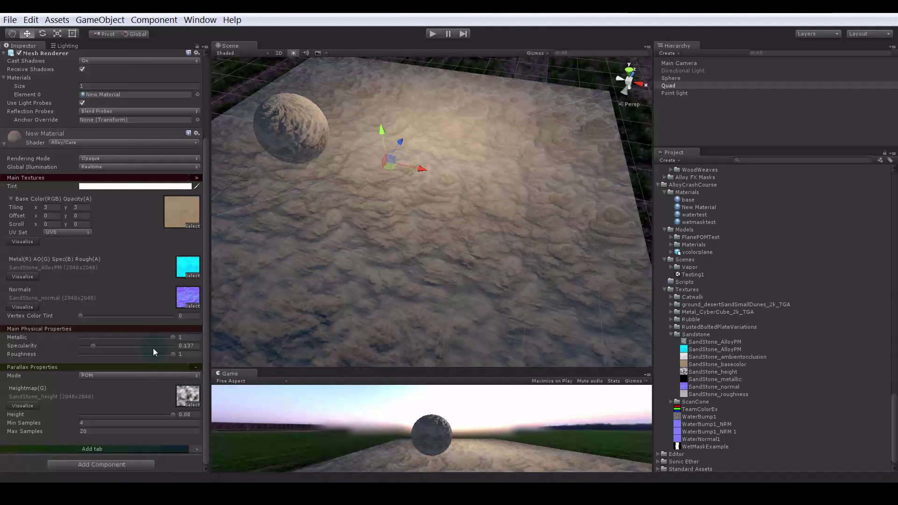
left_click(198, 449)
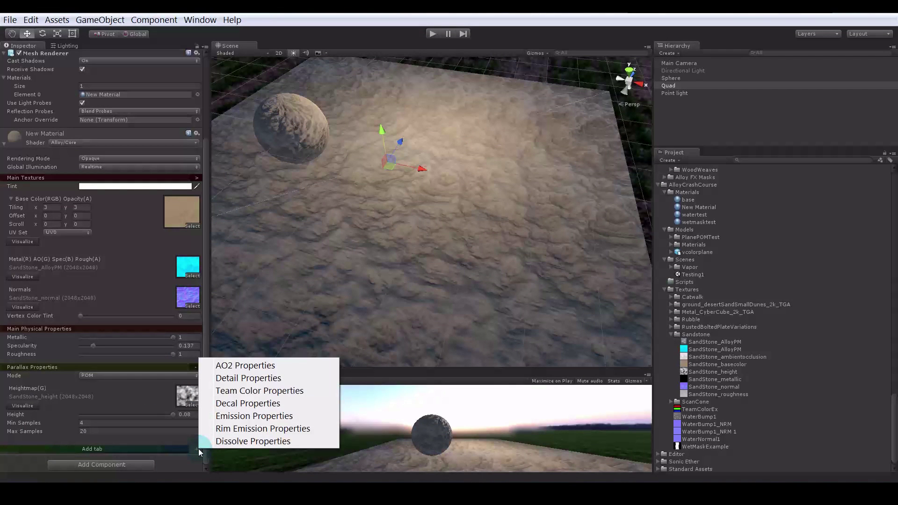
left_click(248, 402)
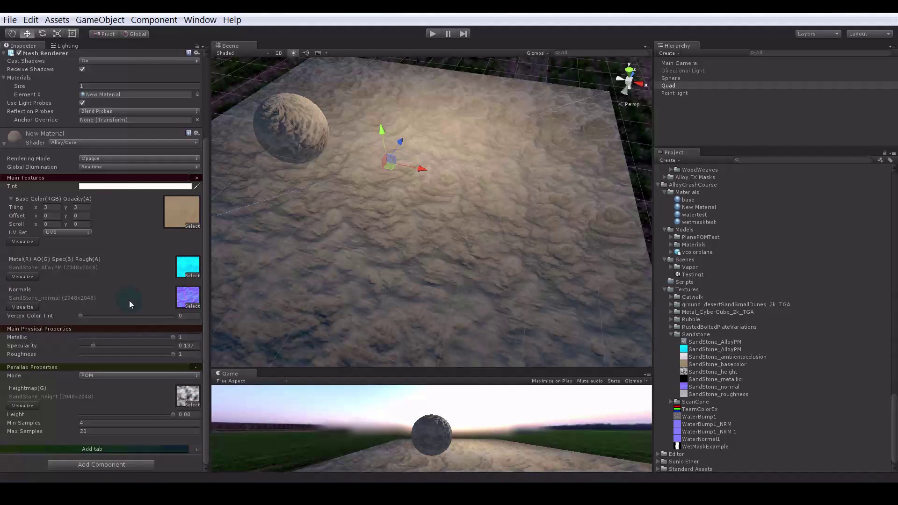
scroll(102, 302, "down", 2)
scroll(124, 332, "down", 2)
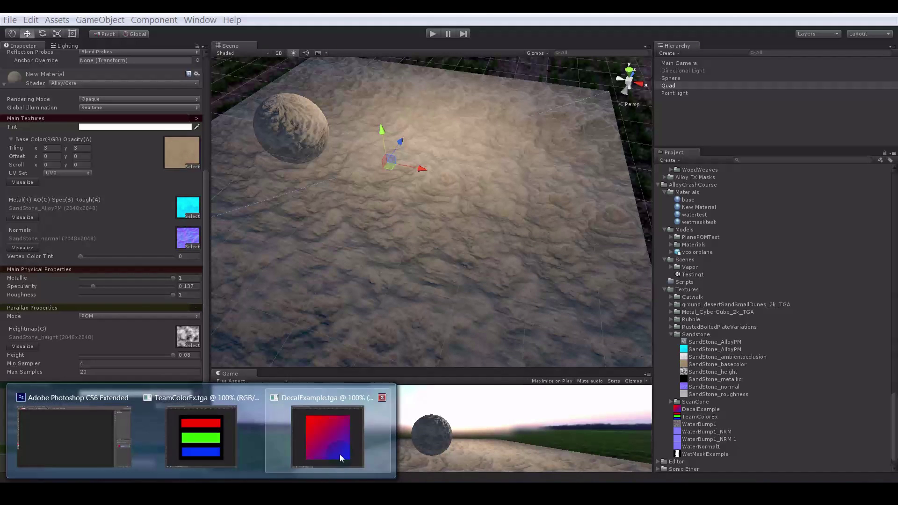
- Switch to the DecalExample.tga document in Photoshop and display its Alpha 1 channel
left_click(313, 437)
left_click_drag(316, 62, 359, 76)
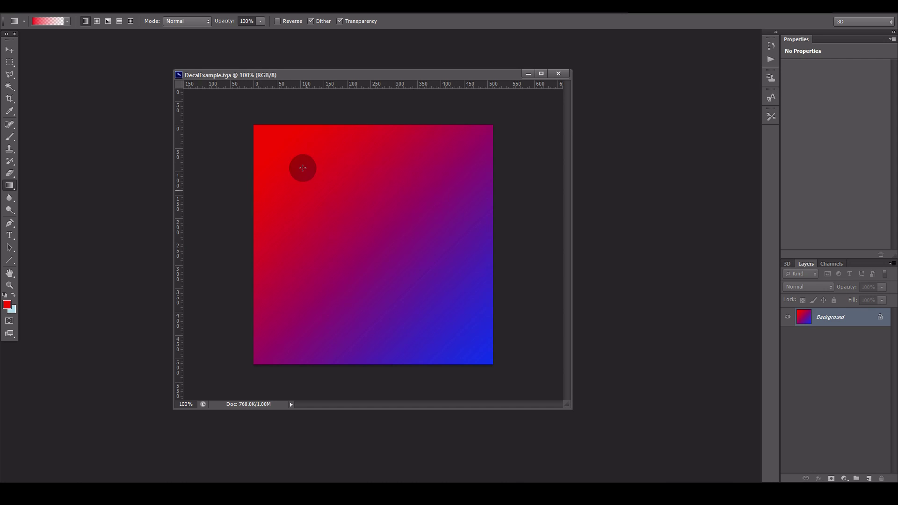
left_click(832, 264)
left_click(817, 351)
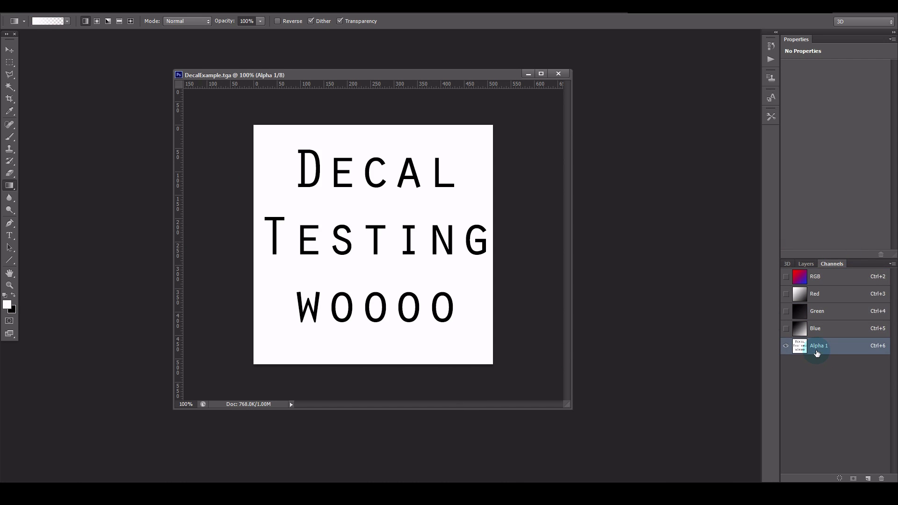
- Invert the Alpha 1 channel so the decal lettering is white on black
left_click(57, 8)
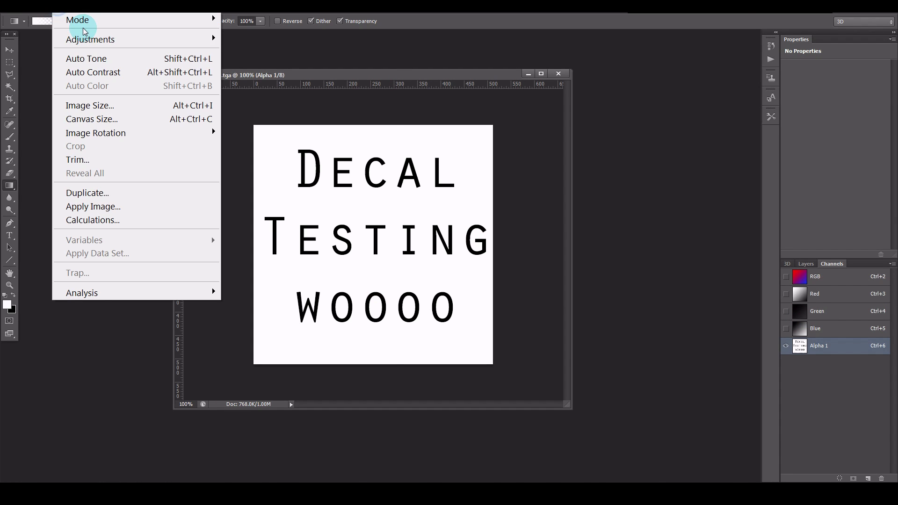
mouse_move(89, 40)
left_click(295, 199)
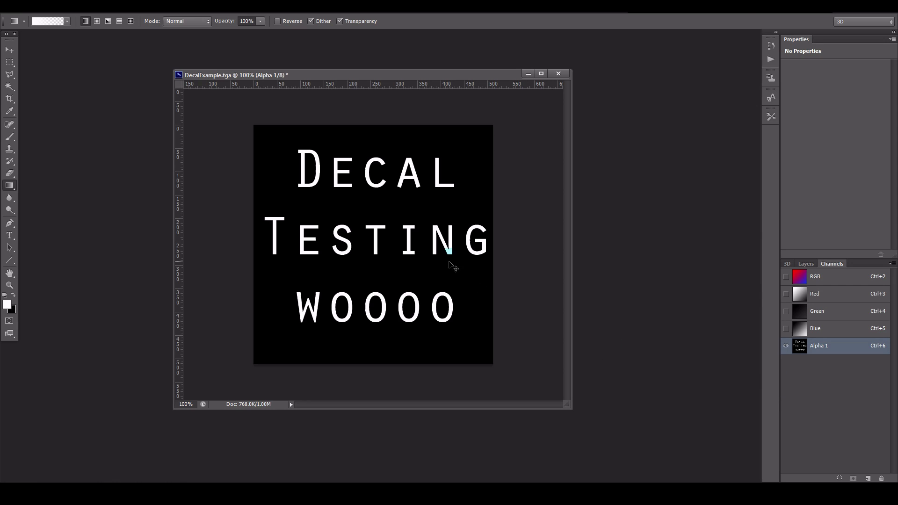
- Return to Unity and assign the DecalExample texture to the Base Color slot of the Decal Properties
mouse_move(473, 493)
left_click(417, 436)
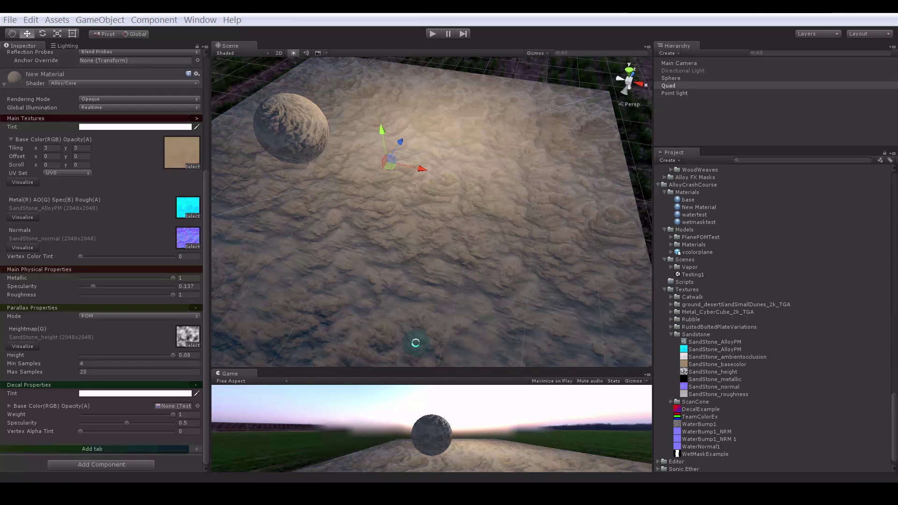
scroll(716, 408, "down", 1)
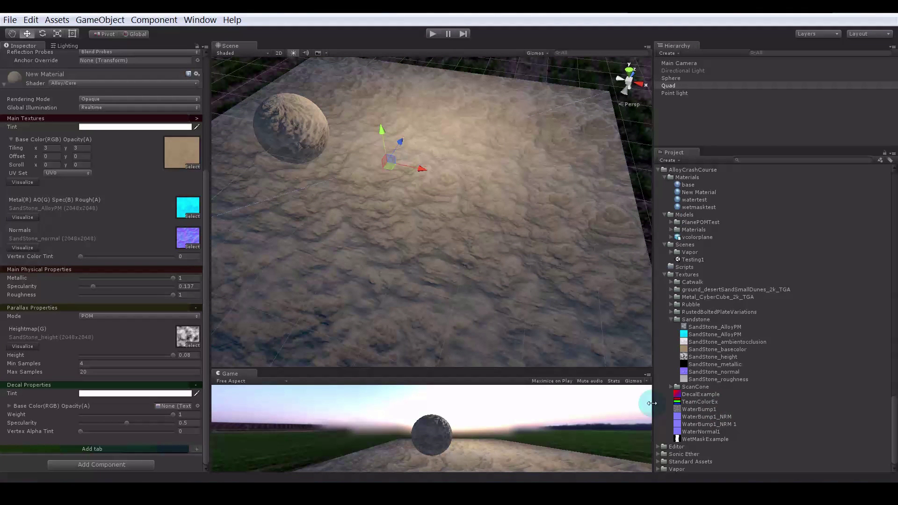
left_click_drag(701, 394, 164, 406)
- Examine the decal lettering on the ground's relief from several angles and distances
left_click_drag(355, 183, 471, 252, "alt")
right_click_drag(471, 251, 449, 250, "alt")
left_click_drag(449, 250, 449, 229, "alt")
right_click_drag(449, 229, 477, 227, "alt")
left_click_drag(477, 226, 479, 254, "alt")
right_click_drag(478, 255, 575, 239, "alt")
middle_click_drag(575, 238, 397, 243, "alt")
right_click_drag(397, 243, 465, 248, "alt")
left_click_drag(465, 248, 416, 248, "alt")
right_click_drag(417, 248, 385, 239, "alt")
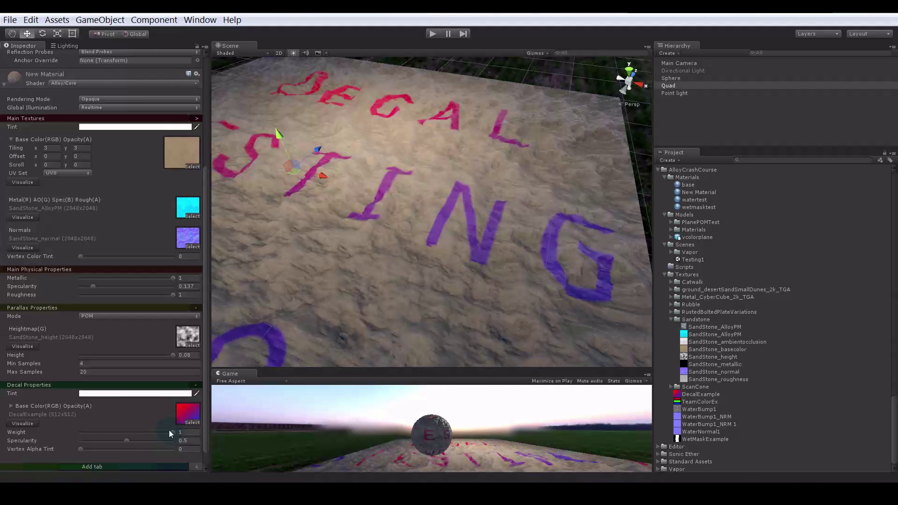
- Try out the decal's Weight and set its Specularity to 0.434
left_click_drag(171, 432, 58, 445)
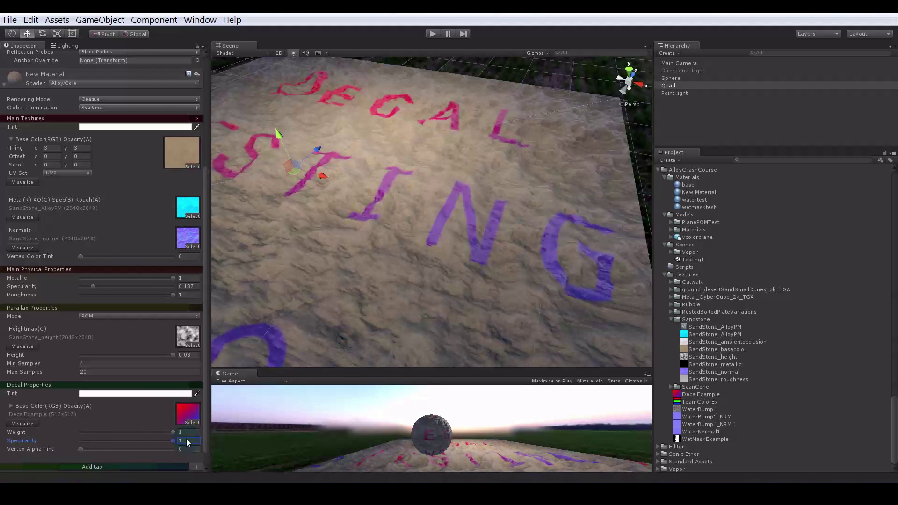
left_click_drag(173, 440, 58, 452)
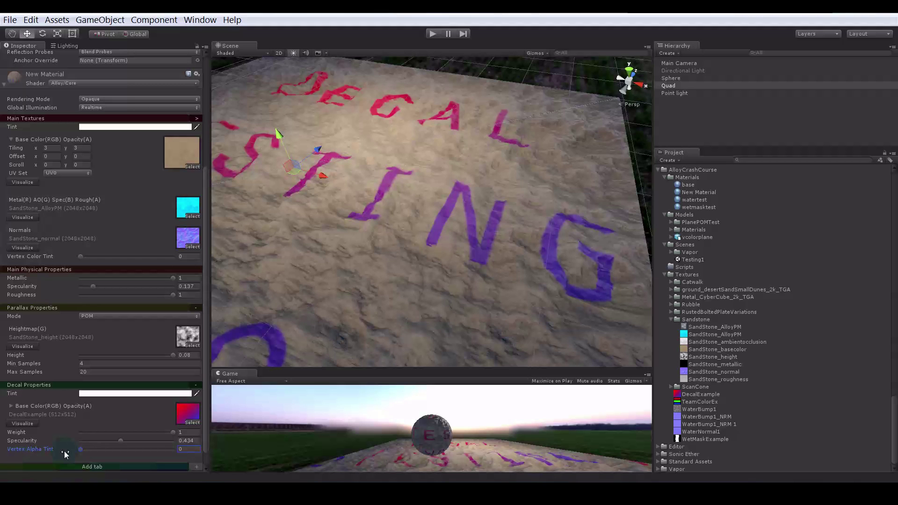
- Try out the decal's Vertex Alpha Tint and set its Base Color tiling to 5 by 5
left_click_drag(64, 451, 160, 450)
left_click_drag(330, 228, 421, 270, "alt")
left_click(10, 406)
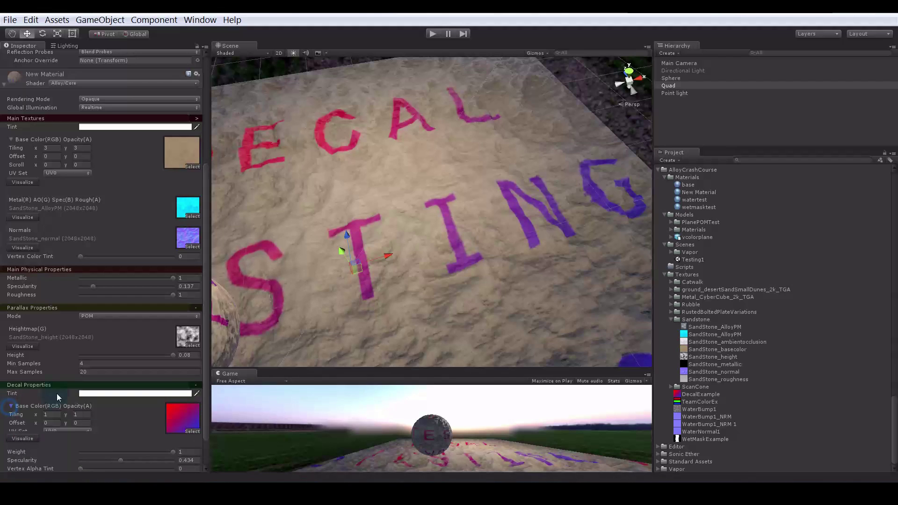
left_click_drag(471, 258, 323, 288, "alt")
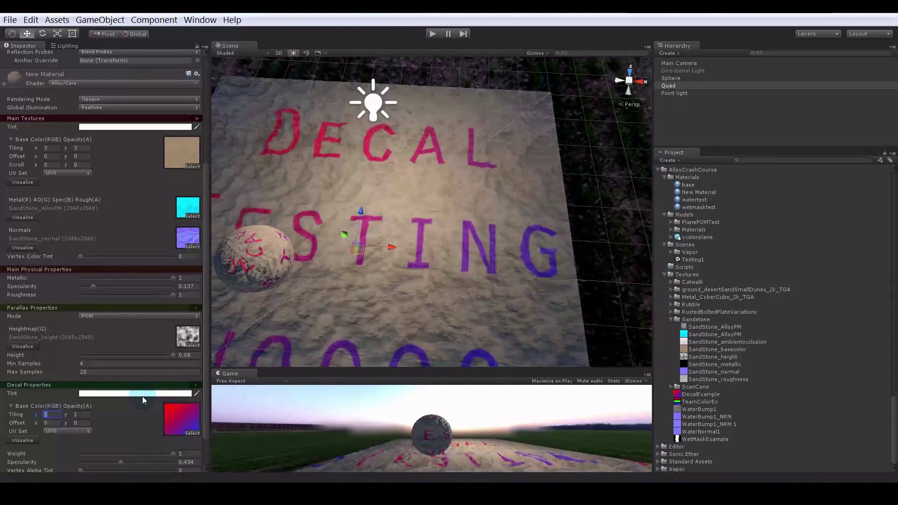
type("5")
key("Tab")
type("5")
- Examine the repeated decal lettering across the sandstone ground from overhead and at oblique angles
right_click_drag(497, 114, 373, 210, "alt")
right_click_drag(506, 229, 569, 234, "alt")
middle_click_drag(569, 234, 642, 239)
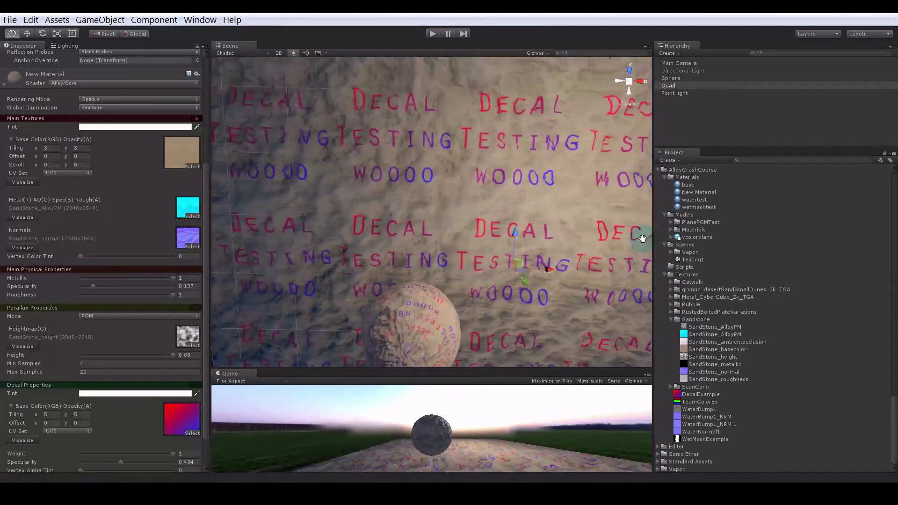
left_click_drag(487, 210, 361, 205, "alt")
middle_click_drag(496, 264, 455, 206)
right_click_drag(455, 206, 496, 251, "alt")
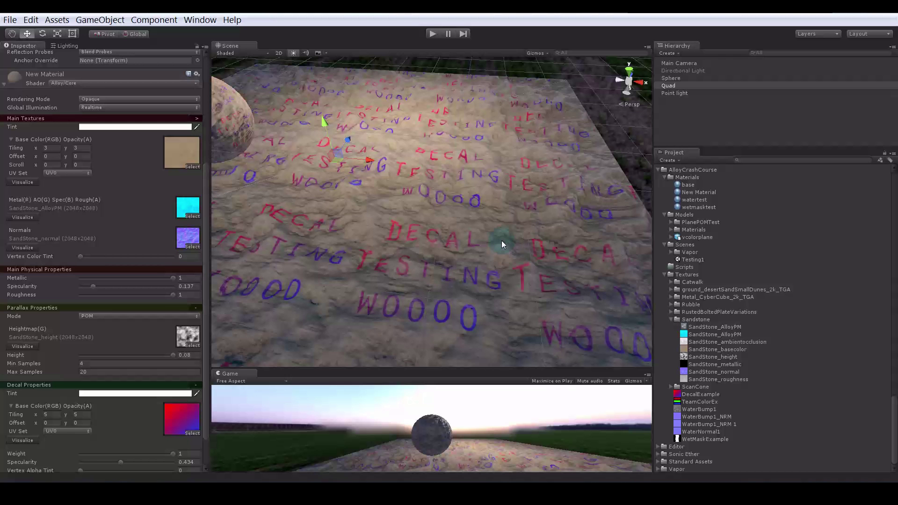
left_click_drag(493, 229, 421, 237, "alt")
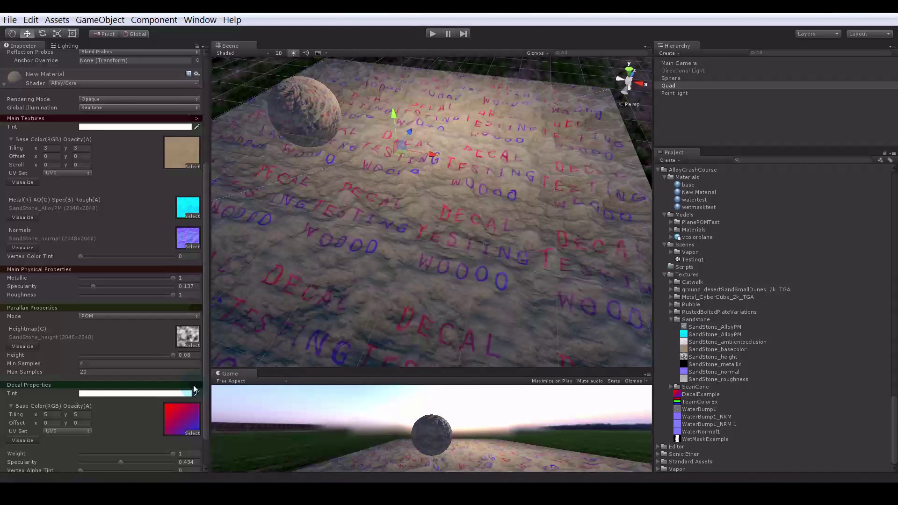
- Replace the material's Decal Properties with Emission Properties
left_click(195, 387)
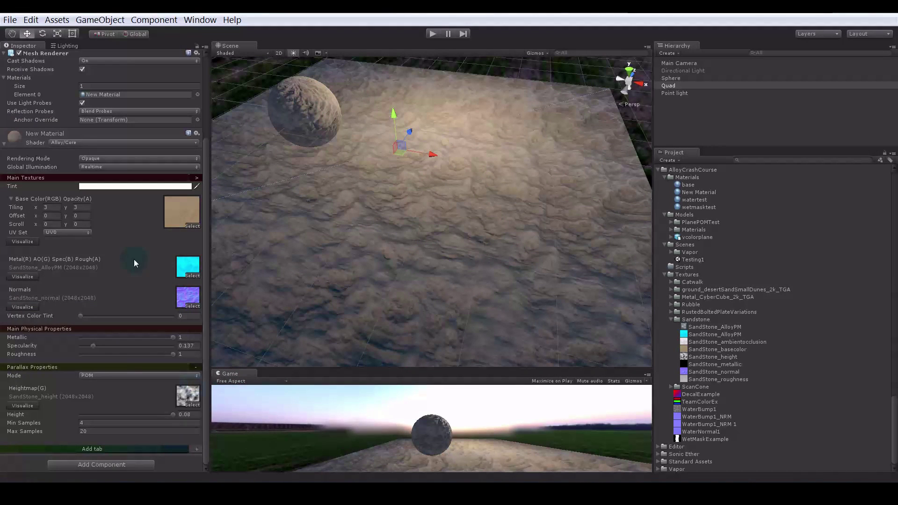
left_click(193, 450)
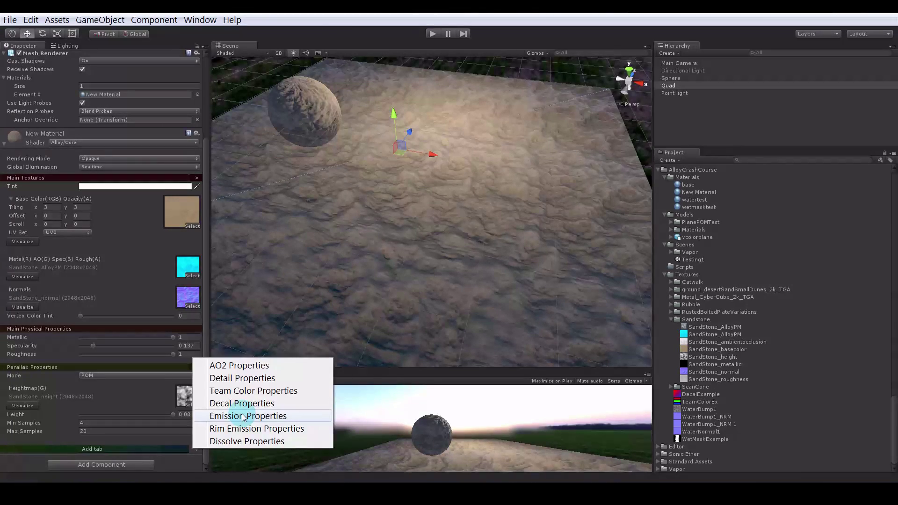
left_click(244, 416)
scroll(86, 351, "down", 3)
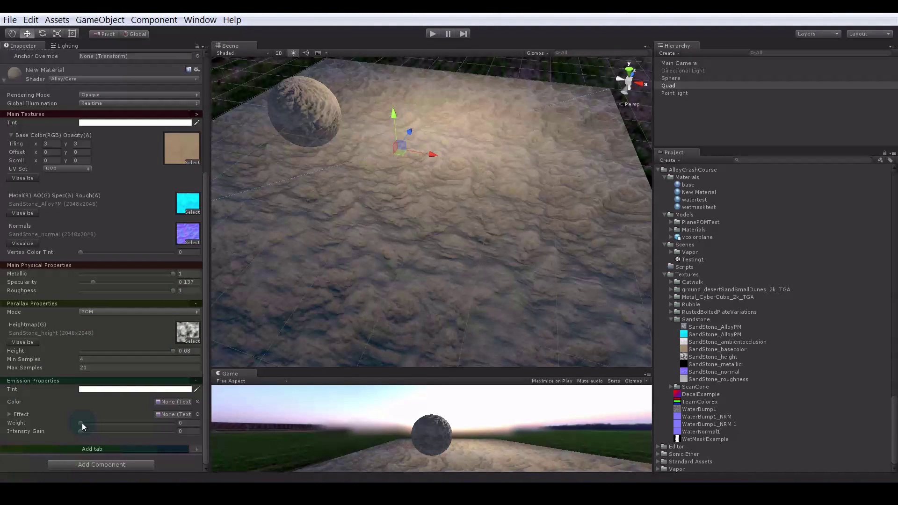
- Expand the emission Effect texture's settings and look at the sphere and ground up close
left_click(10, 415)
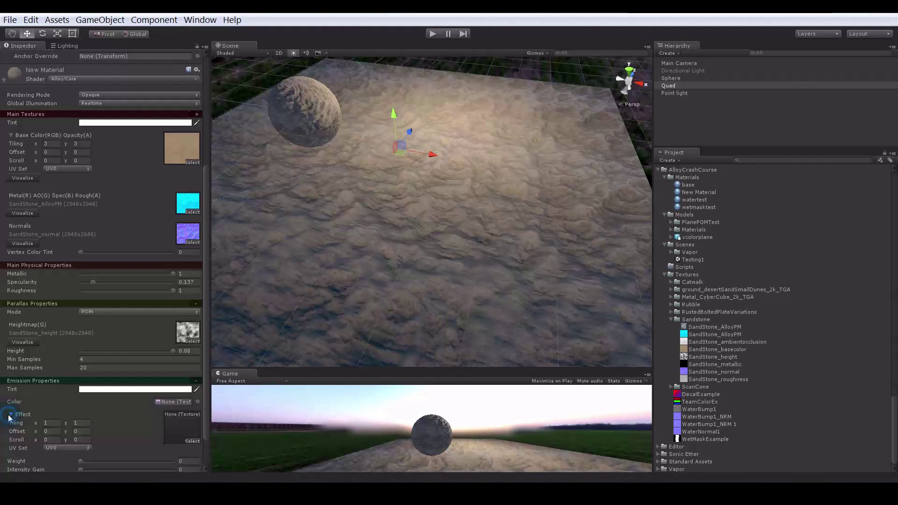
scroll(41, 406, "down", 2)
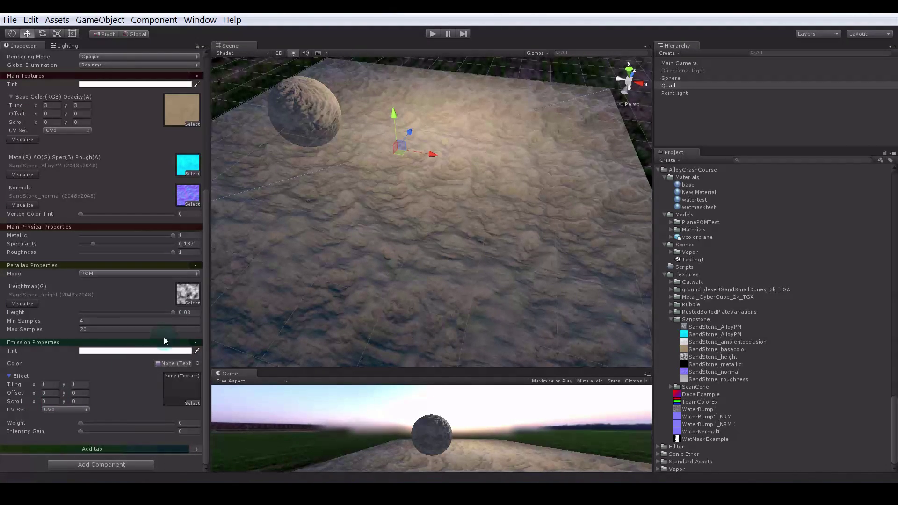
right_click_drag(307, 168, 430, 252)
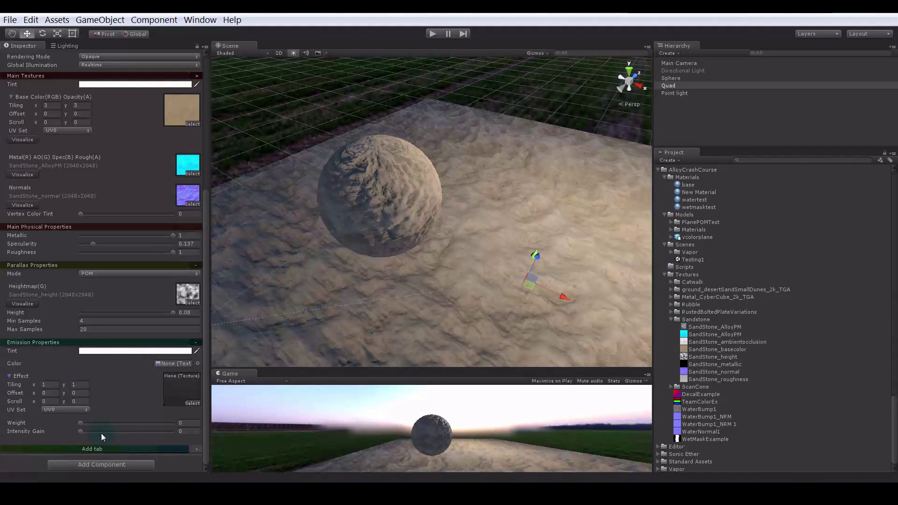
- Select the sphere and expand the Caustic folder inside the Alloy FX Masks content pack
left_click_drag(85, 424, 48, 429)
left_click(402, 195)
left_click_drag(331, 257, 499, 255, "alt")
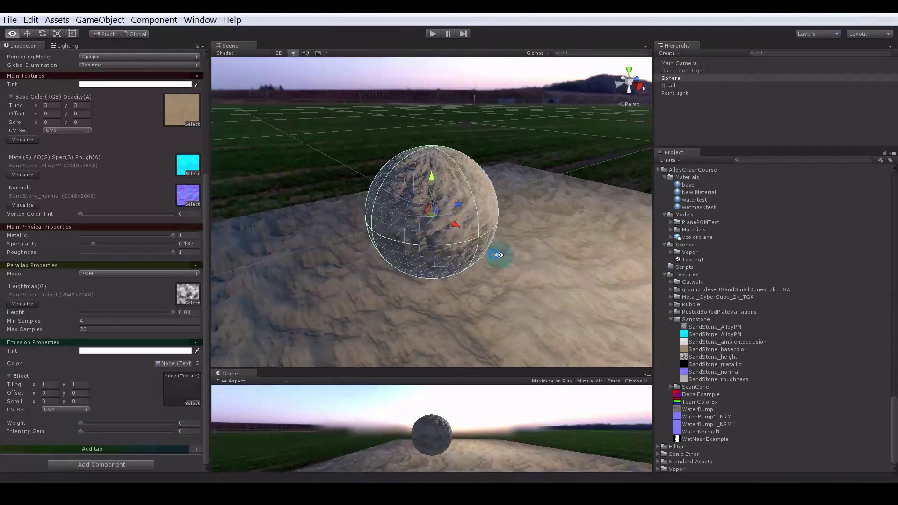
left_click(660, 171)
scroll(720, 230, "up", 15)
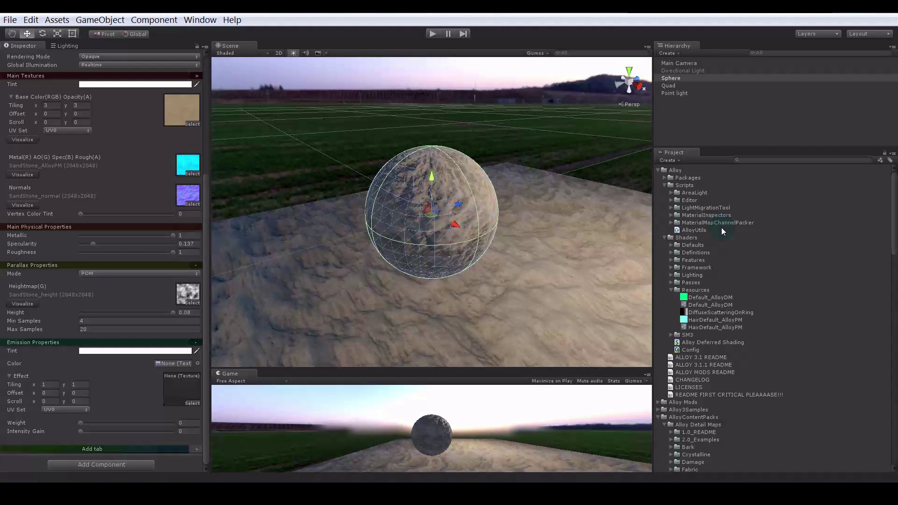
left_click(664, 424)
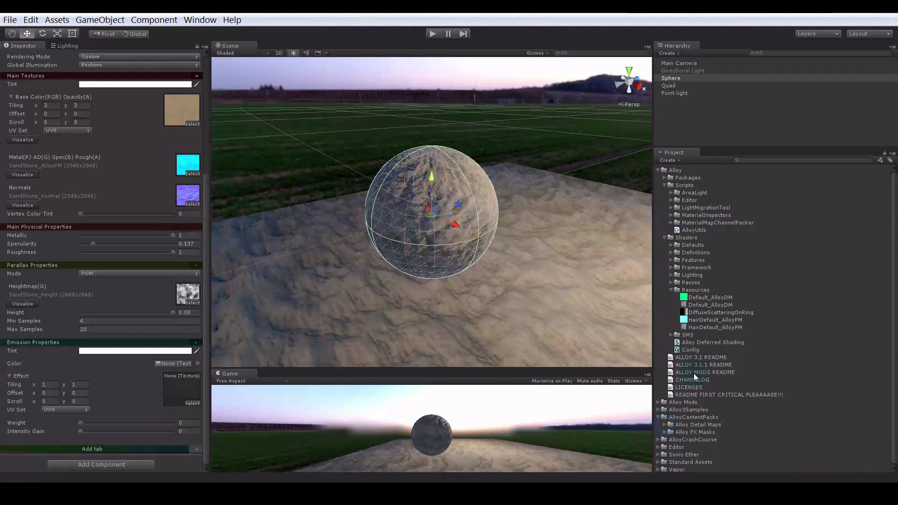
left_click(664, 431)
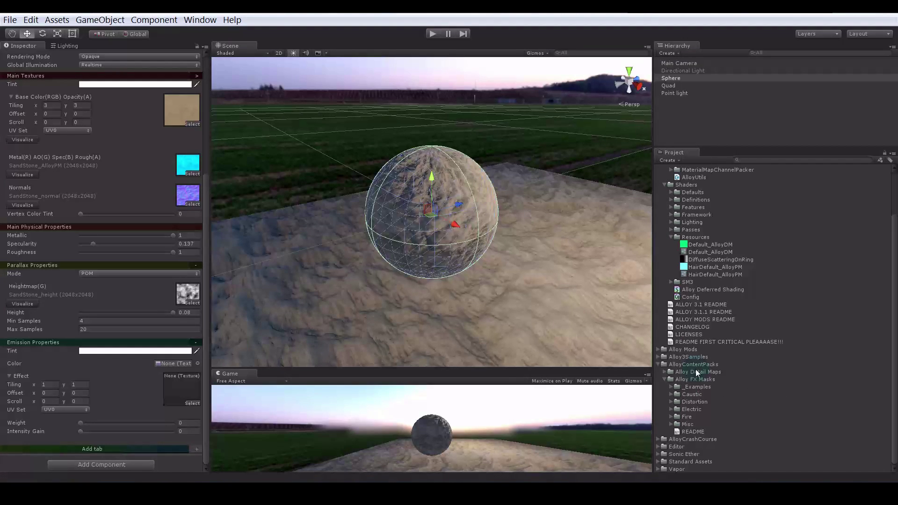
left_click(670, 395)
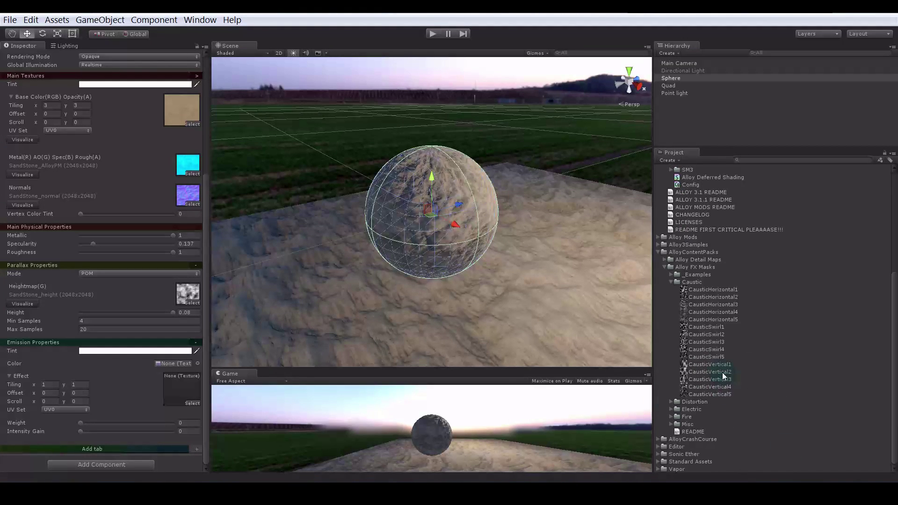
- Assign CausticSwirl2 as the emission Effect texture and raise the emission Weight to 1
left_click_drag(707, 333, 142, 420)
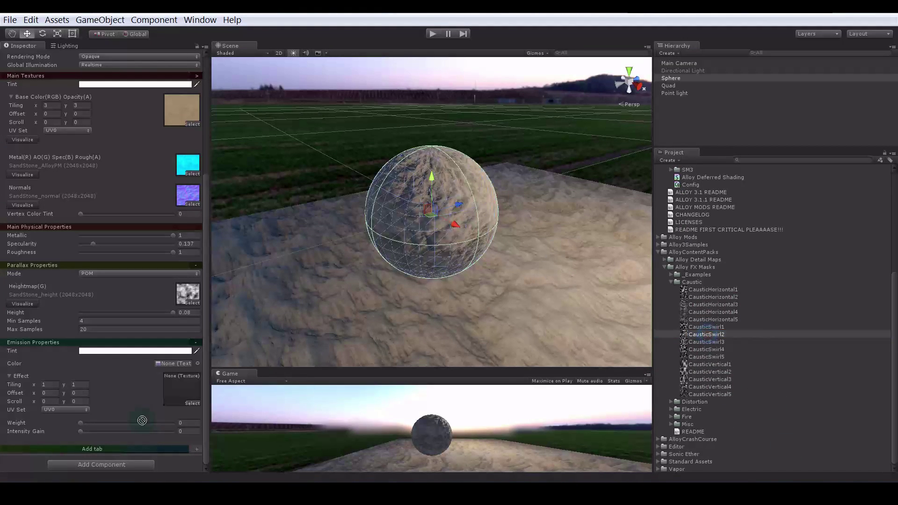
left_click_drag(181, 391, 182, 390)
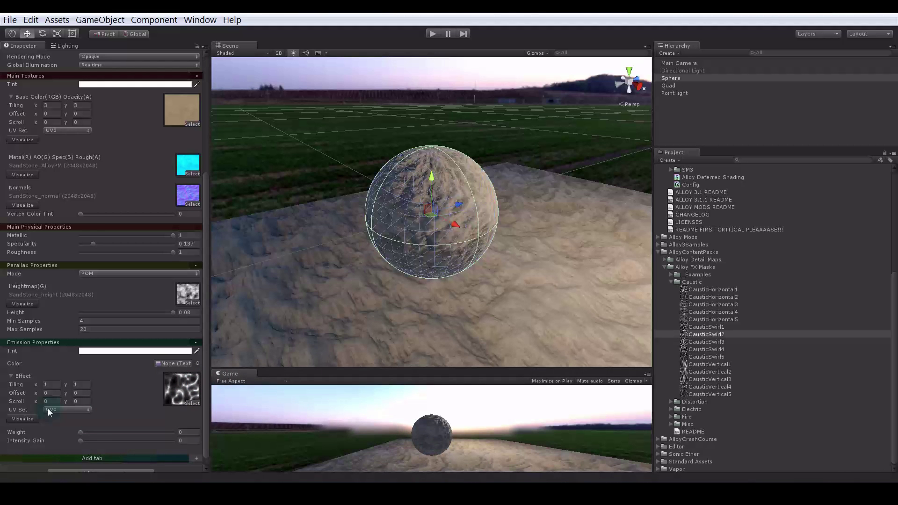
left_click_drag(91, 431, 174, 439)
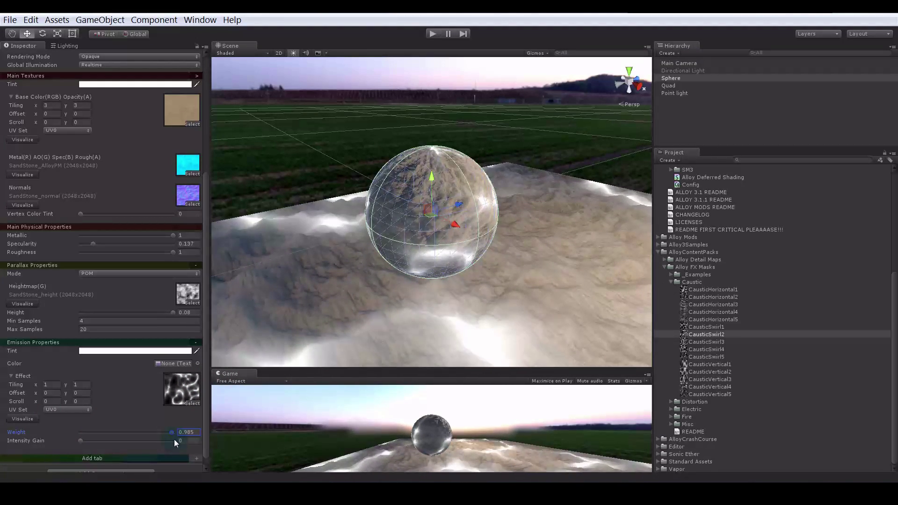
- Set the emission effect's Y scroll to 0.2 and start play mode to preview the moving texture
left_click_drag(430, 267, 244, 285, "alt")
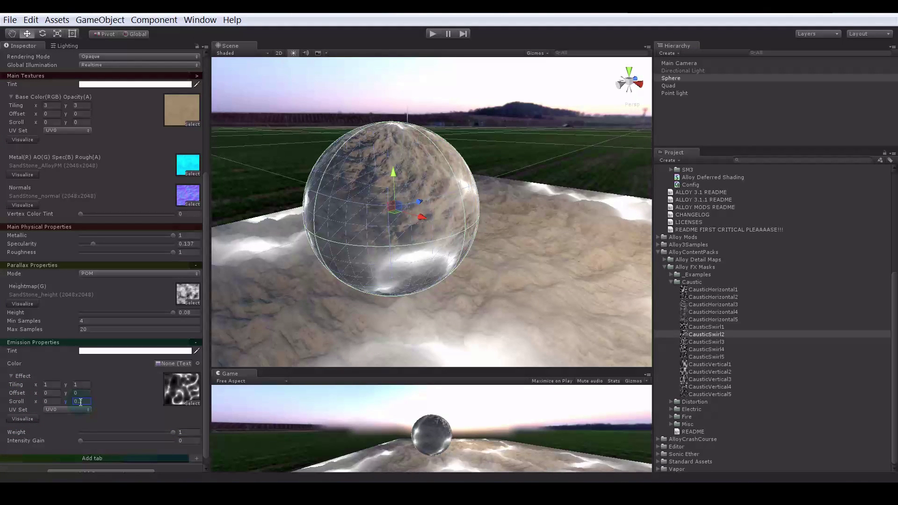
left_click(432, 35)
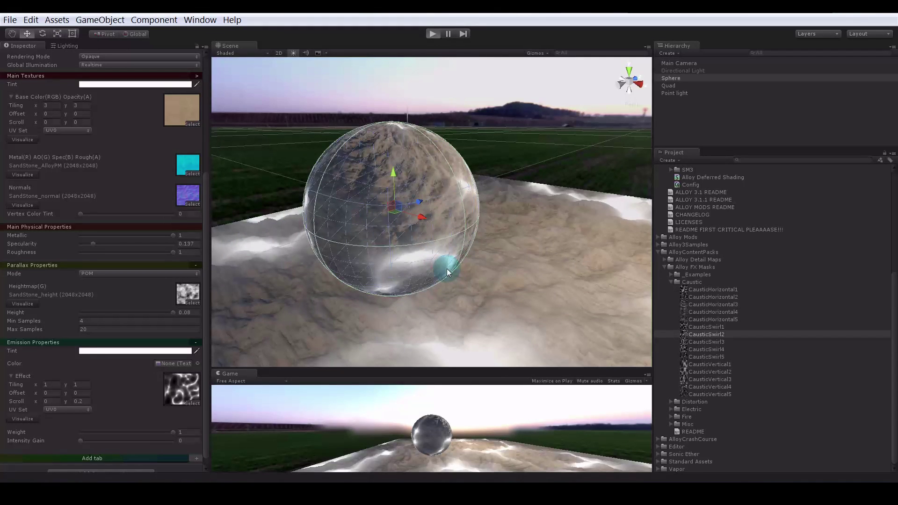
left_click_drag(447, 269, 475, 235, "alt")
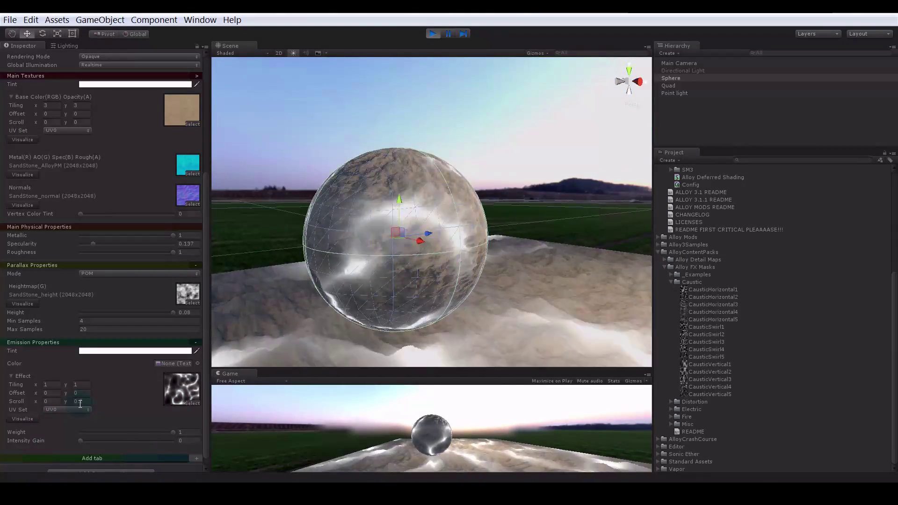
- Reverse the emission effect's vertical scrolling by setting its Y scroll to -0.2
left_click(83, 401)
type("-0.2")
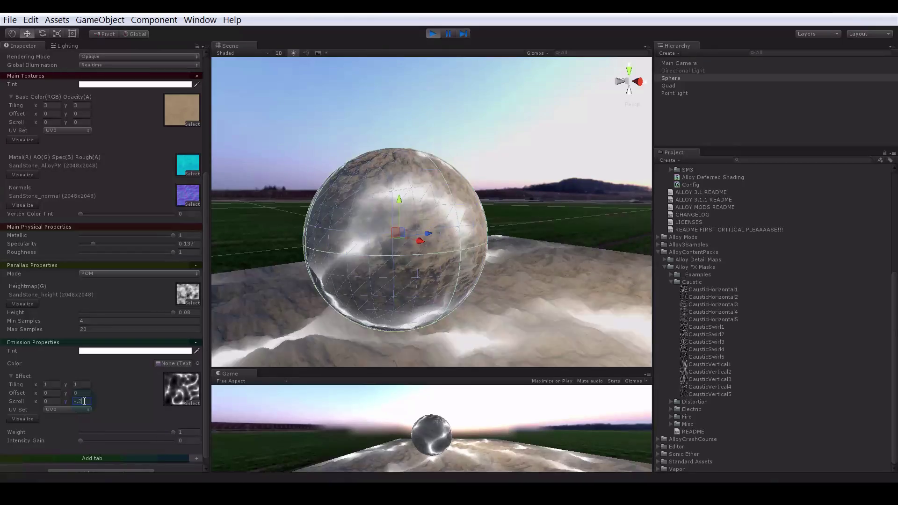
left_click_drag(301, 265, 381, 291, "alt")
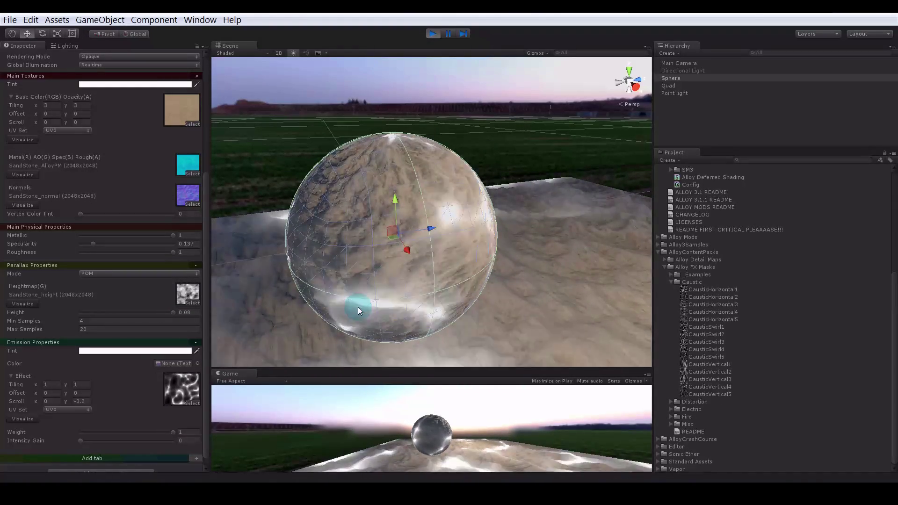
- Assign CausticSwirl1 as the emission Color texture
left_click_drag(704, 326, 168, 363)
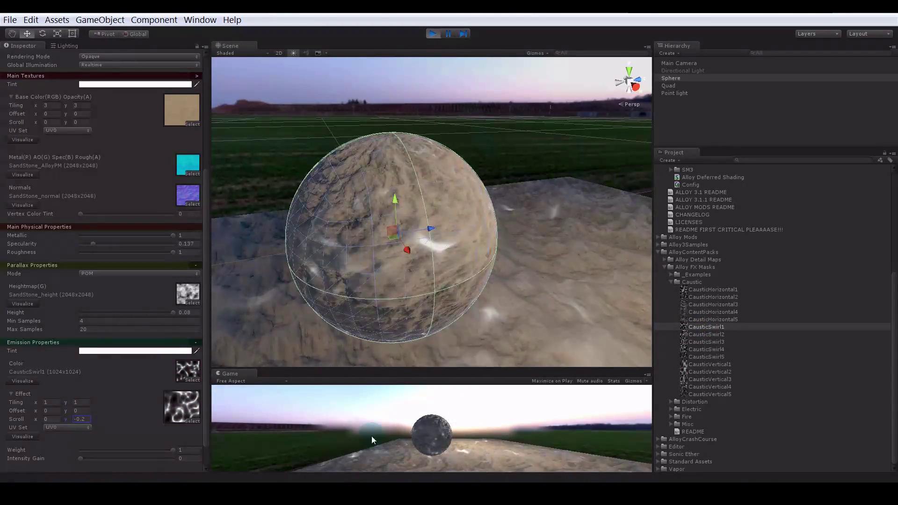
left_click_drag(443, 277, 408, 253, "alt")
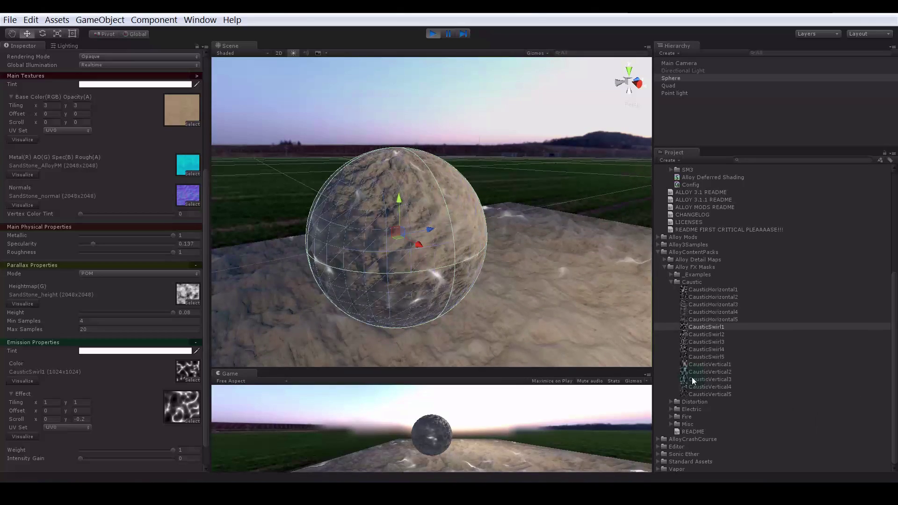
- Replace the emission Effect texture with FireStorm2 from the Fire folder of the FX masks
left_click(670, 281)
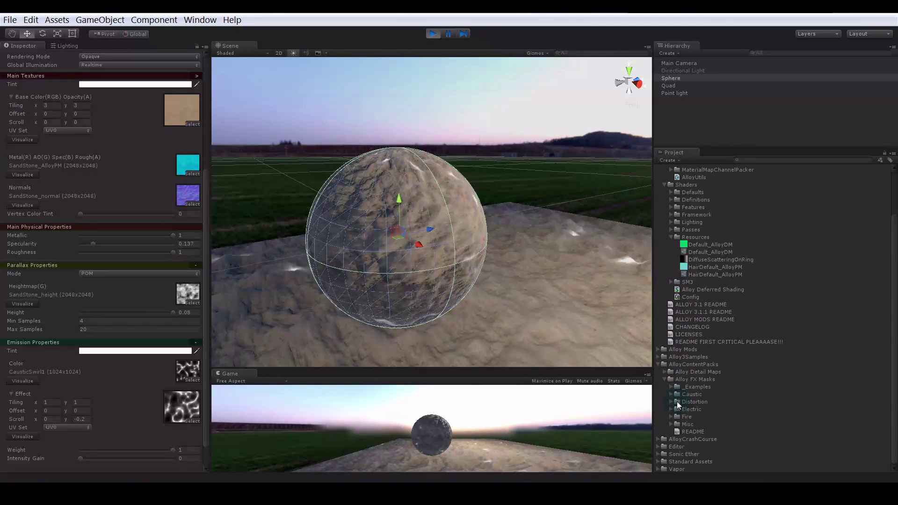
left_click(671, 417)
scroll(712, 381, "down", 3)
scroll(712, 377, "down", 2)
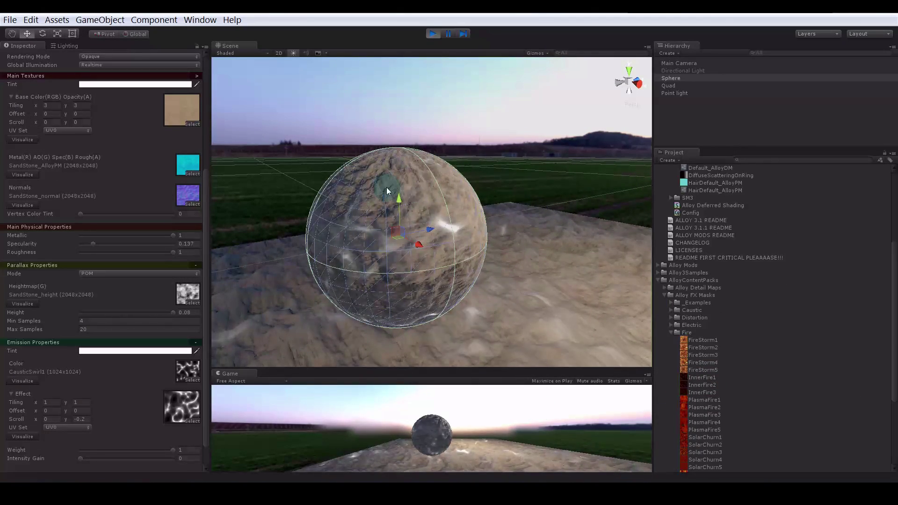
left_click_drag(708, 348, 181, 407)
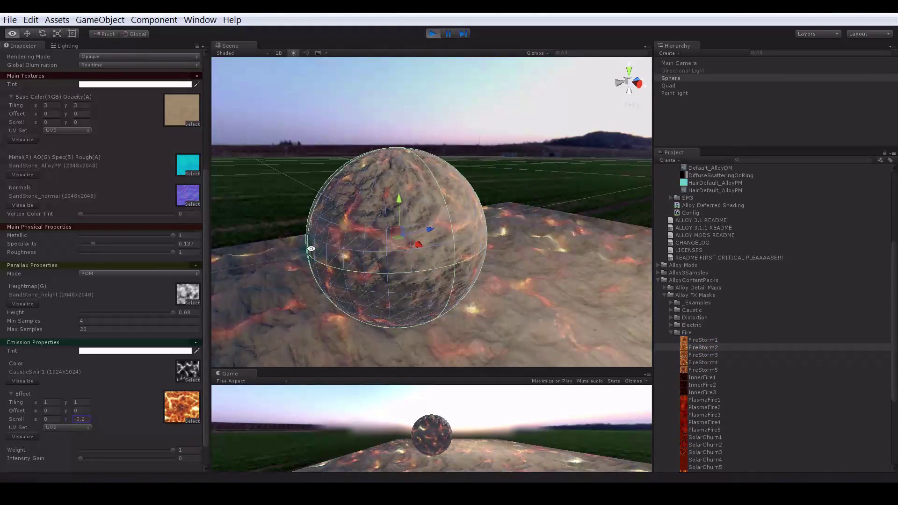
- Raise the emission Intensity Gain to about 0.206, inspect the sphere's glow, and locate the emission Color texture in the project
scroll(313, 249, "up", 3)
left_click_drag(462, 262, 467, 293, "alt")
left_click_drag(81, 458, 99, 458)
left_click_drag(462, 265, 406, 270, "alt")
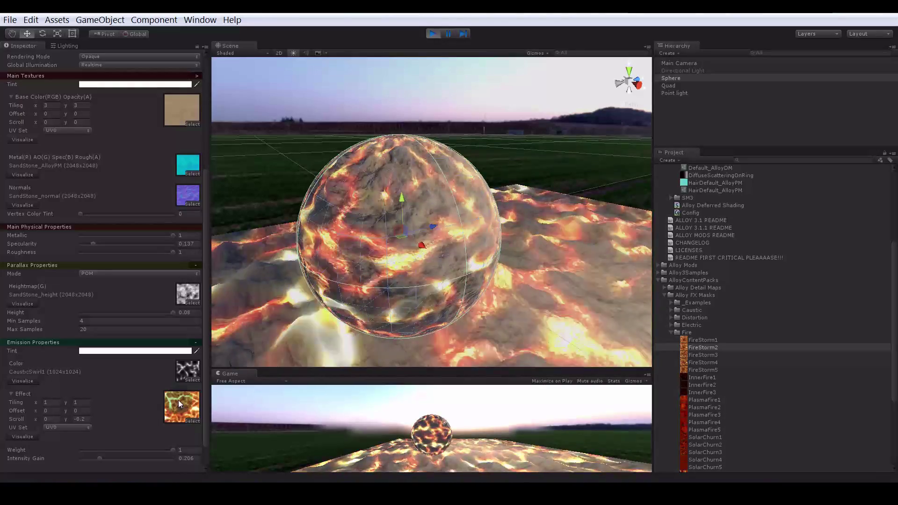
left_click_drag(352, 313, 484, 308, "alt")
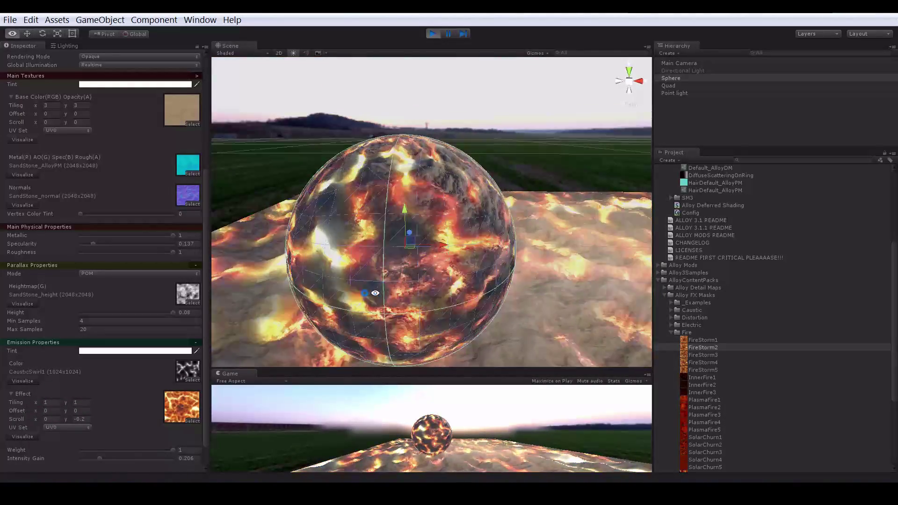
left_click_drag(411, 295, 10, 365, "alt")
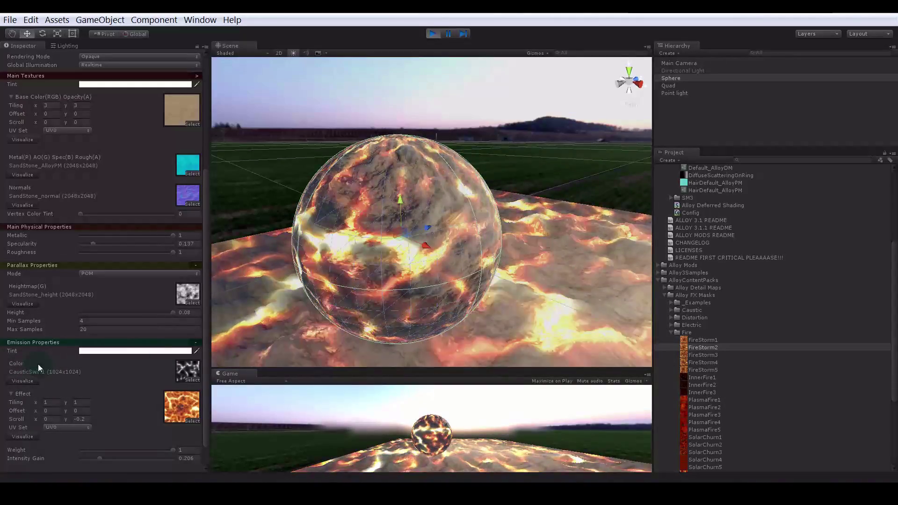
left_click_drag(220, 342, 486, 304, "alt")
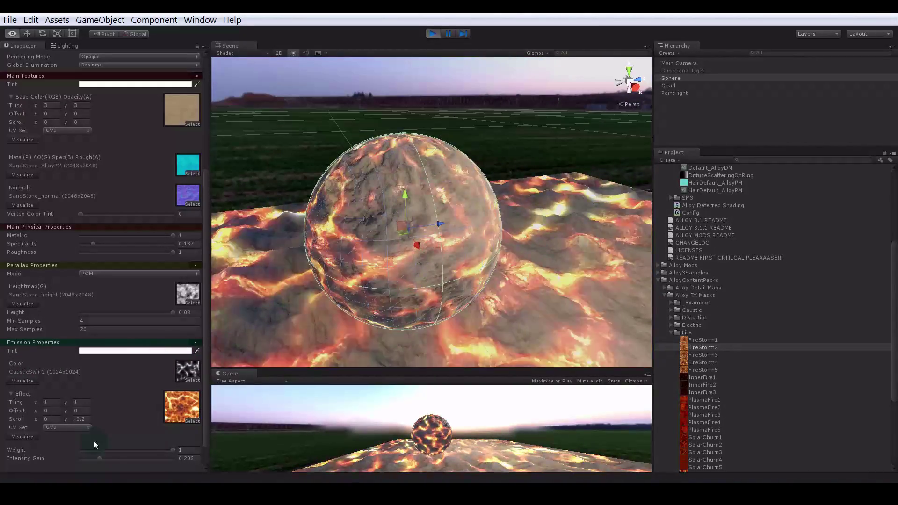
left_click(186, 370)
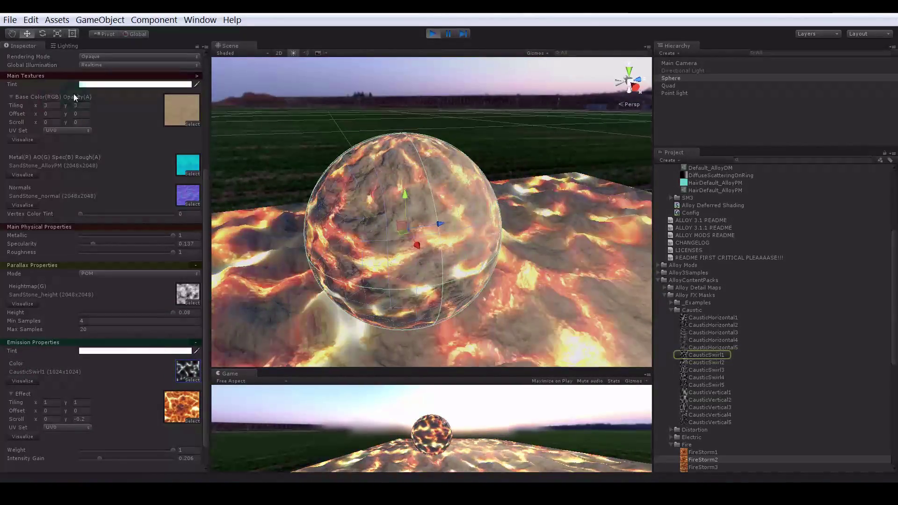
- Try a base color tiling of 1 on both axes, and restore it to 3 by 3
left_click(51, 105)
type("1")
left_click_drag(78, 106, 19, 105)
type("1")
type("3")
type("3")
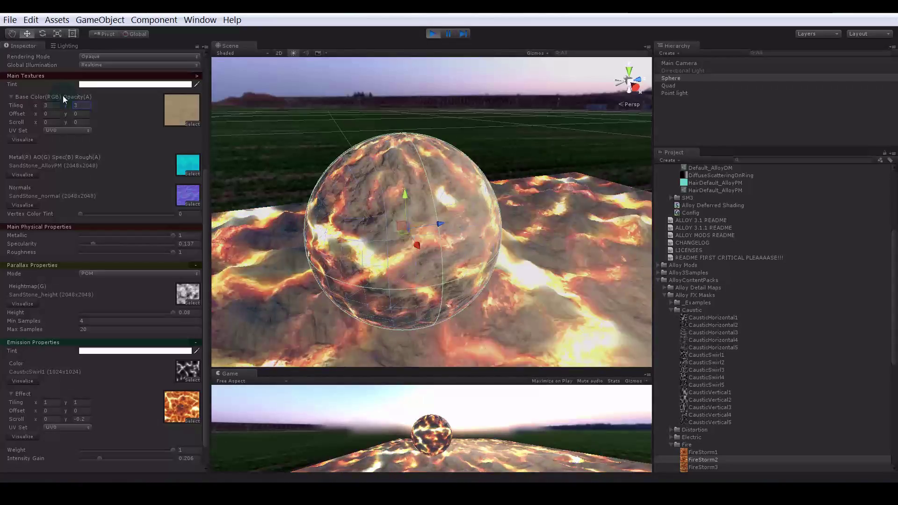
- Examine the scrolling fire emission on the sphere and the ground plane from above and from the side
left_click_drag(497, 264, 556, 311, "alt")
scroll(556, 311, "down", 6)
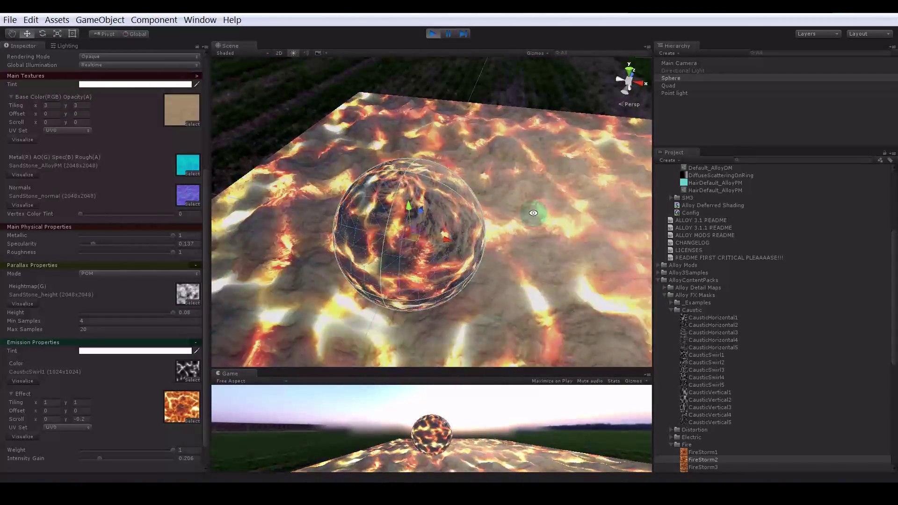
left_click_drag(538, 212, 527, 281, "alt")
scroll(480, 242, "down", 3)
left_click_drag(480, 241, 433, 266, "alt")
middle_click_drag(433, 266, 434, 293, "alt")
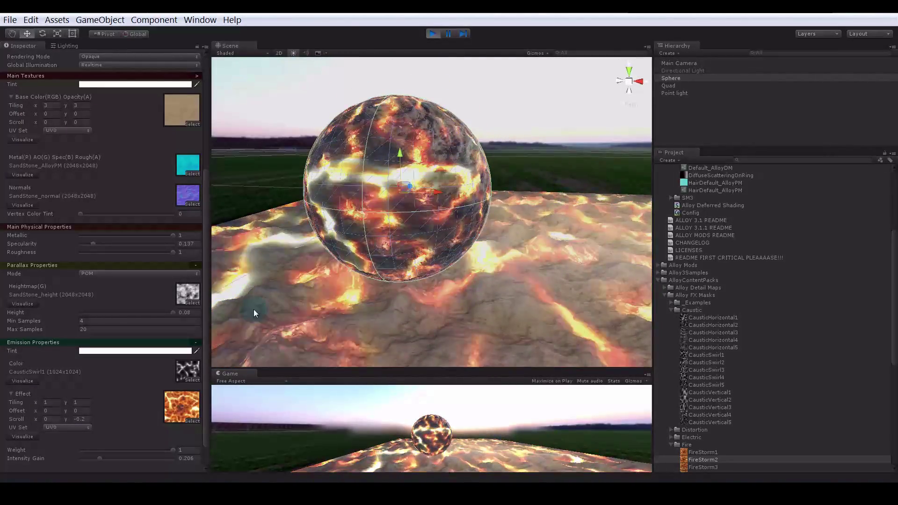
- Try a strong emission Intensity Gain of about 0.575
scroll(138, 333, "down", 3)
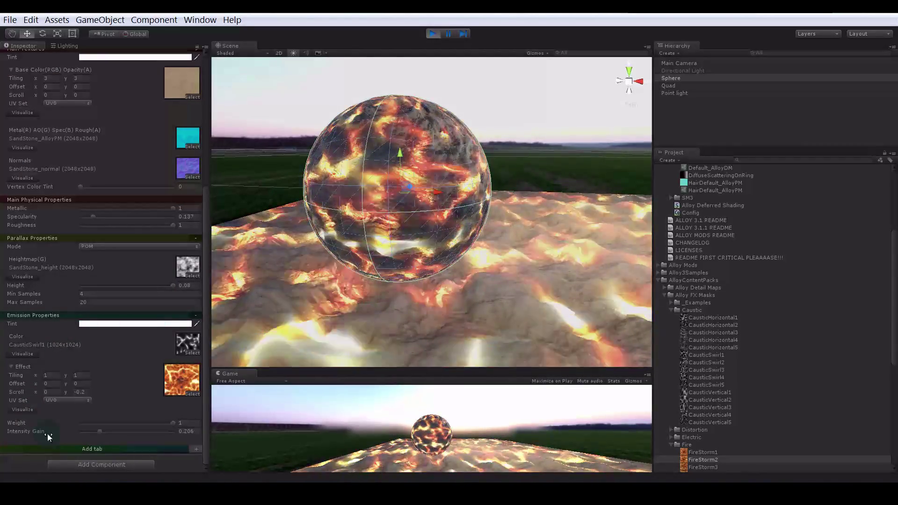
left_click(100, 432)
left_click_drag(92, 431, 134, 436)
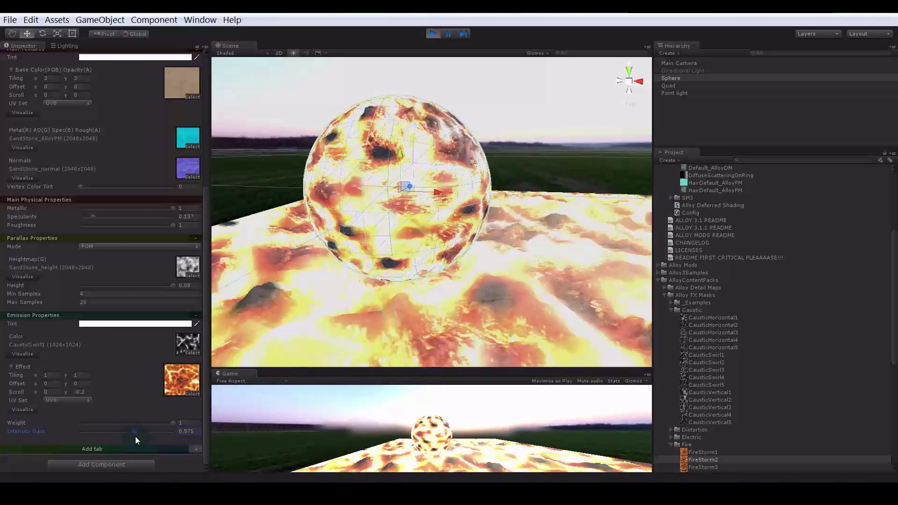
- Enlarge the Game view and lower the emission Intensity Gain to about 0.079
left_click_drag(372, 368, 371, 167)
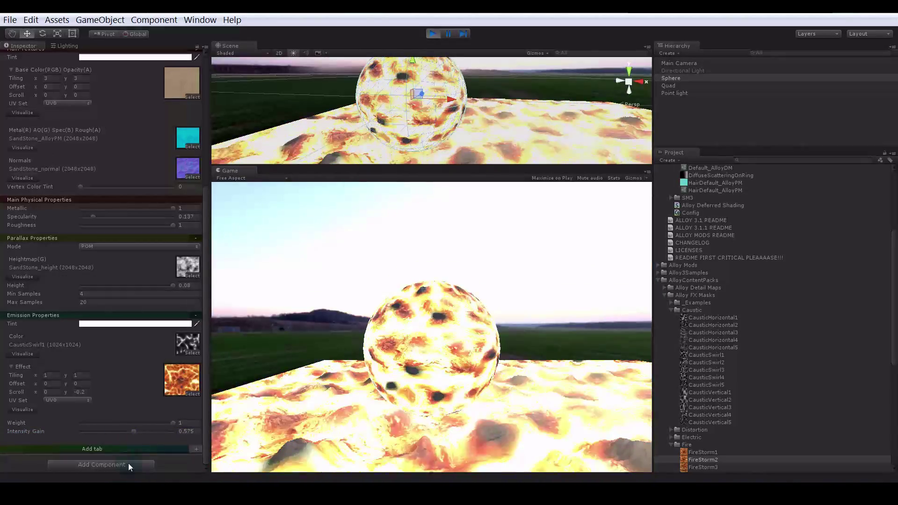
left_click_drag(138, 430, 88, 431)
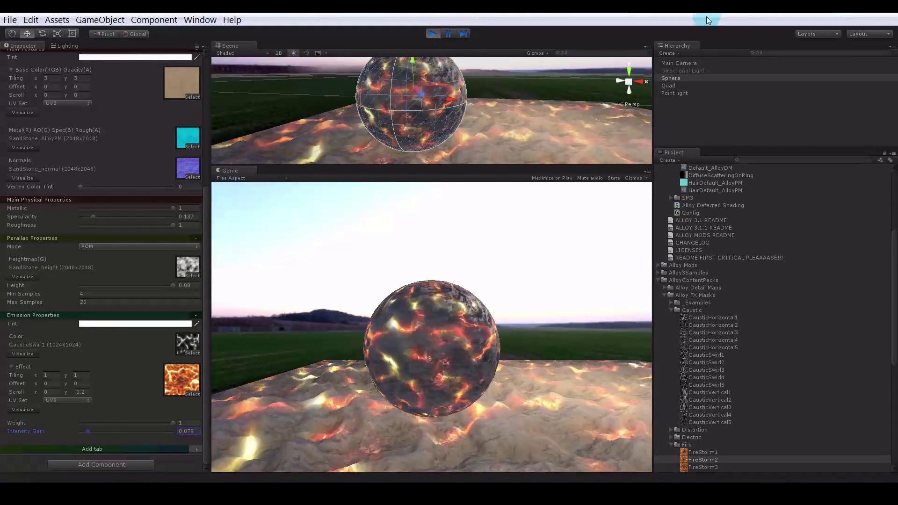
- Add the Sonic Ether image effect SE Natural Bloom And Dirty Lens to the Main Camera
left_click(678, 62)
left_click(111, 273)
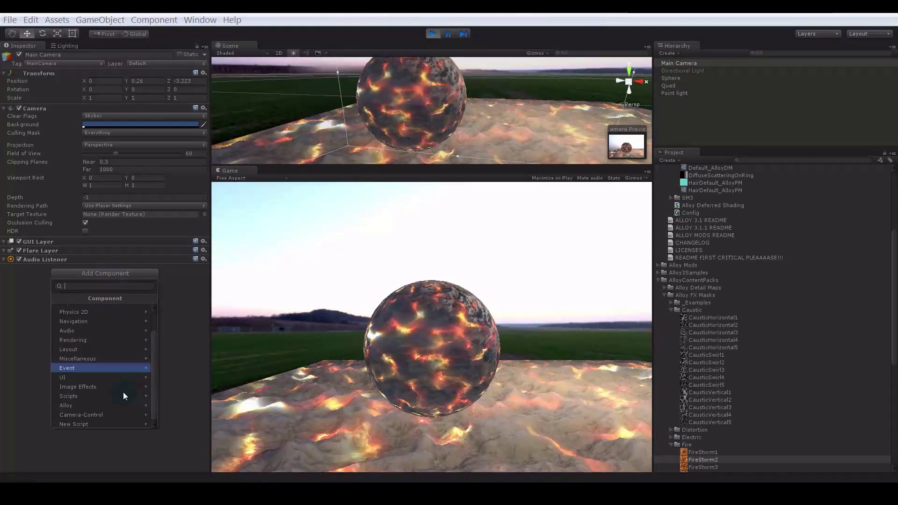
scroll(108, 416, "down", 3)
left_click(86, 385)
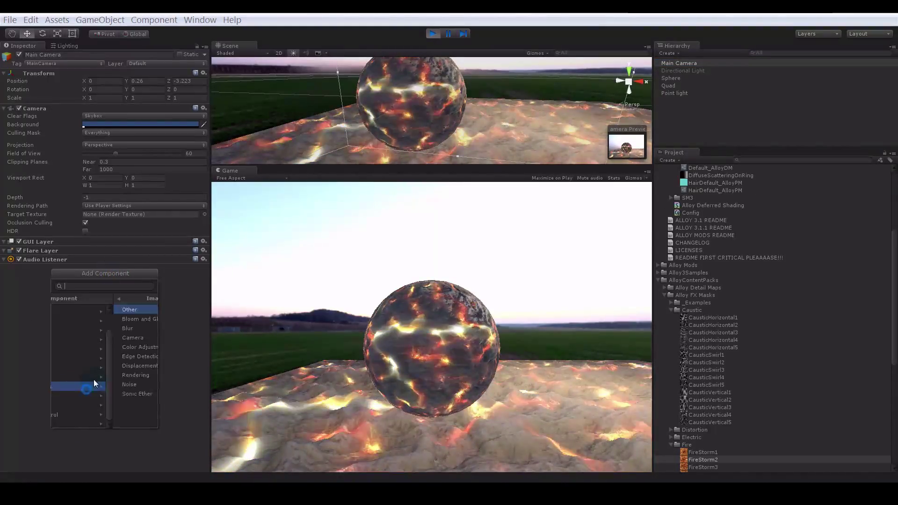
left_click(93, 390)
left_click(104, 309)
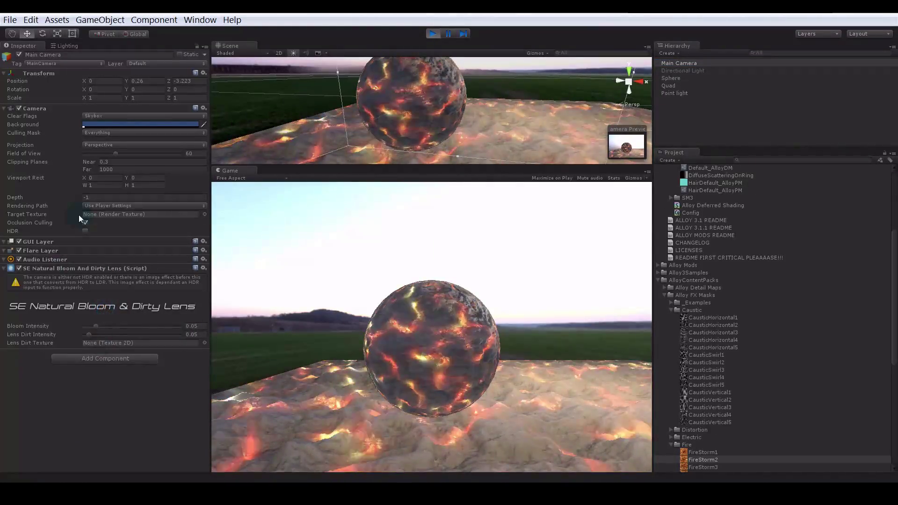
- Enable HDR on the Main Camera and raise the Bloom Intensity to about 0.079
left_click(85, 231)
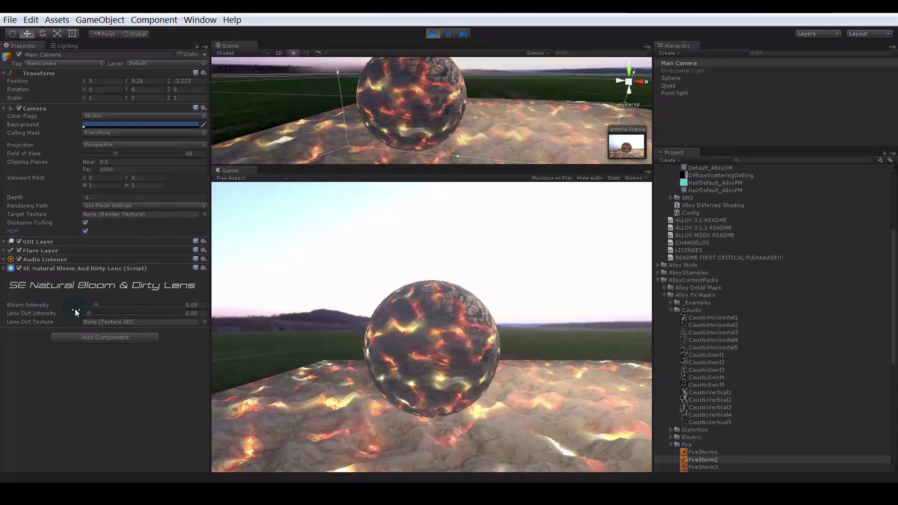
mouse_move(97, 304)
left_mouse_down()
mouse_move(125, 305)
mouse_move(103, 306)
left_mouse_up()
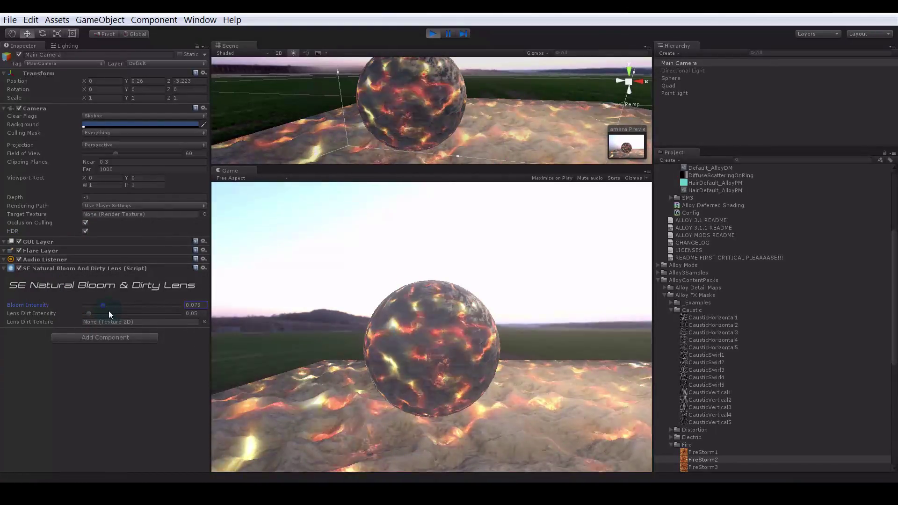
- Set the Bloom Intensity to 0.1 and add the Tonemapping image effect to the Main Camera
left_click(107, 335)
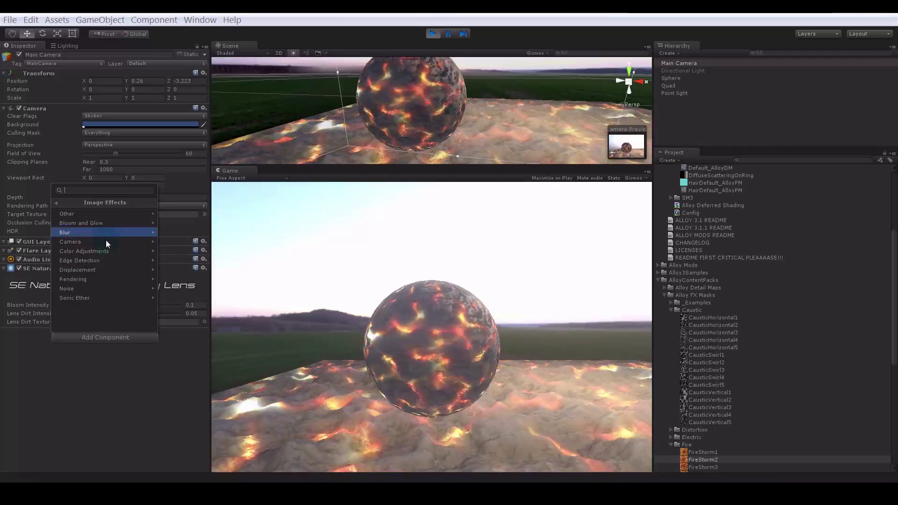
left_click(94, 252)
left_click(94, 273)
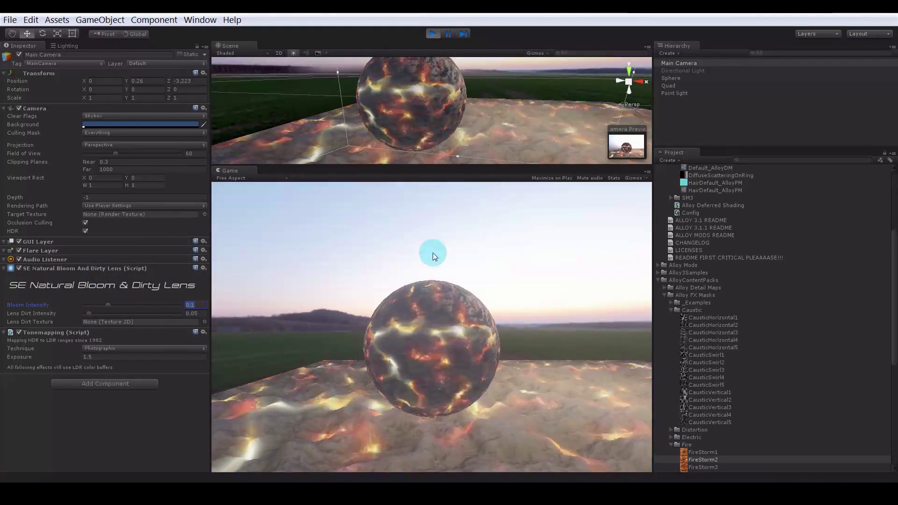
- Select the sphere and try a strong emission Intensity Gain of about 0.479 on its material
left_click(418, 93)
scroll(131, 379, "down", 10)
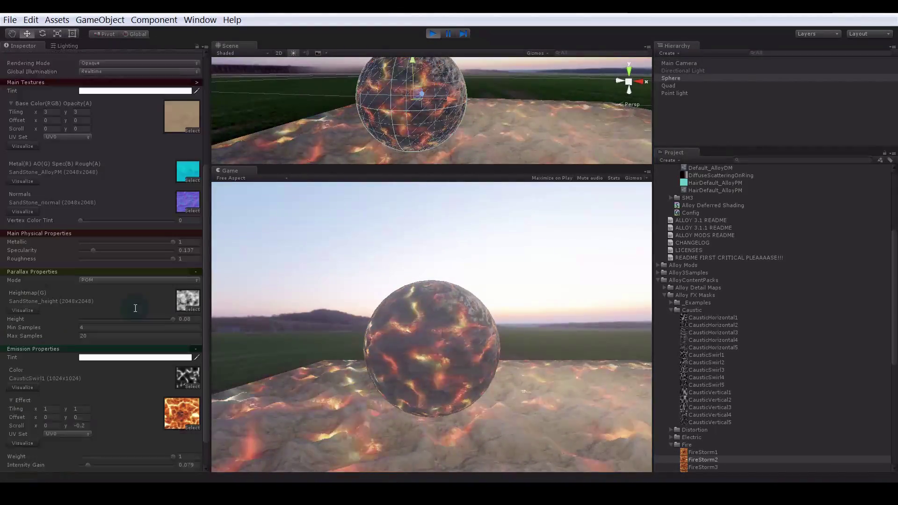
left_click_drag(94, 429, 128, 423)
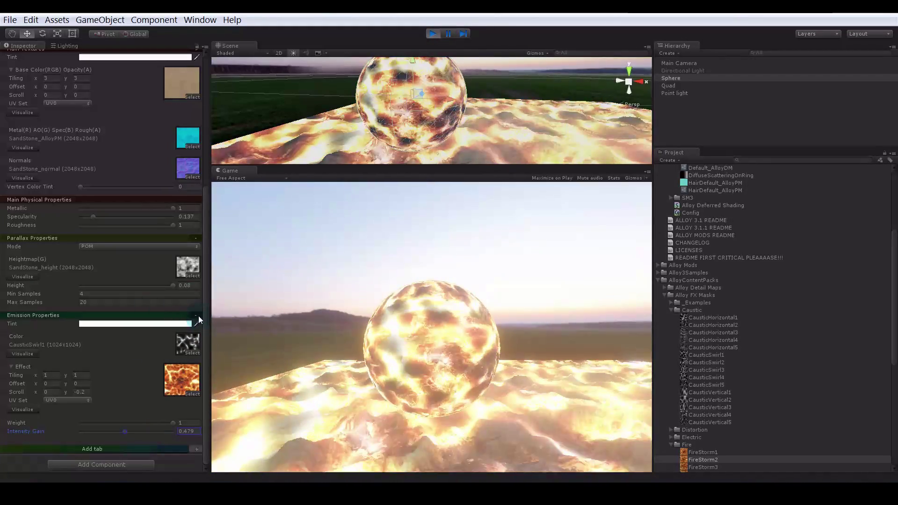
- Replace the material's Emission Properties with Rim Emission Properties and expand the Effect texture settings
left_click(196, 315)
left_click(196, 449)
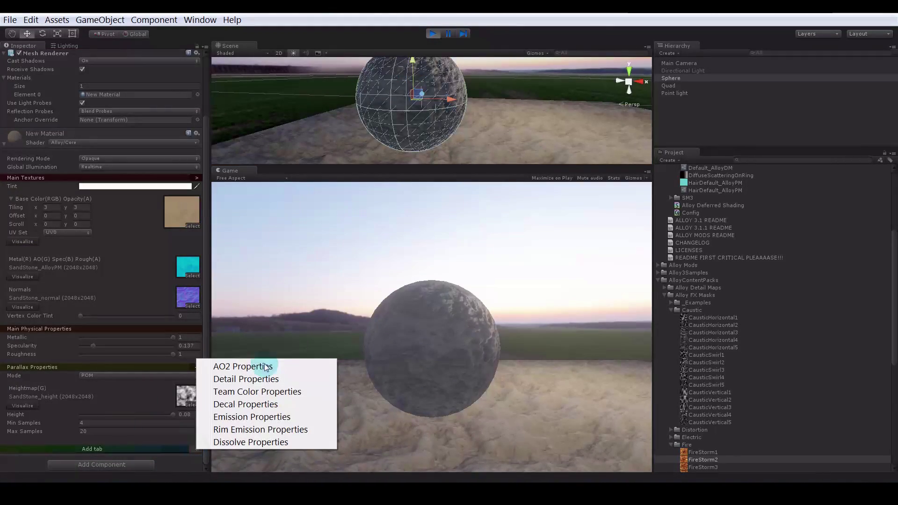
left_click(276, 431)
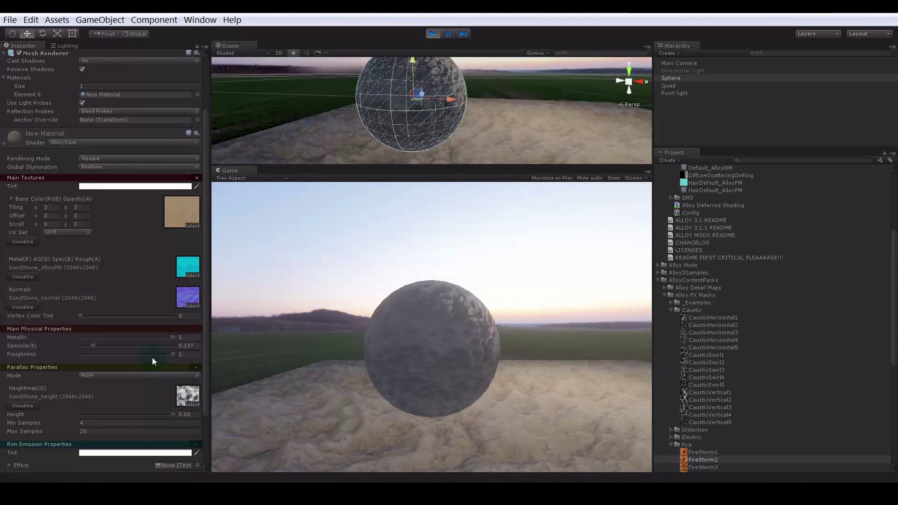
scroll(152, 358, "down", 3)
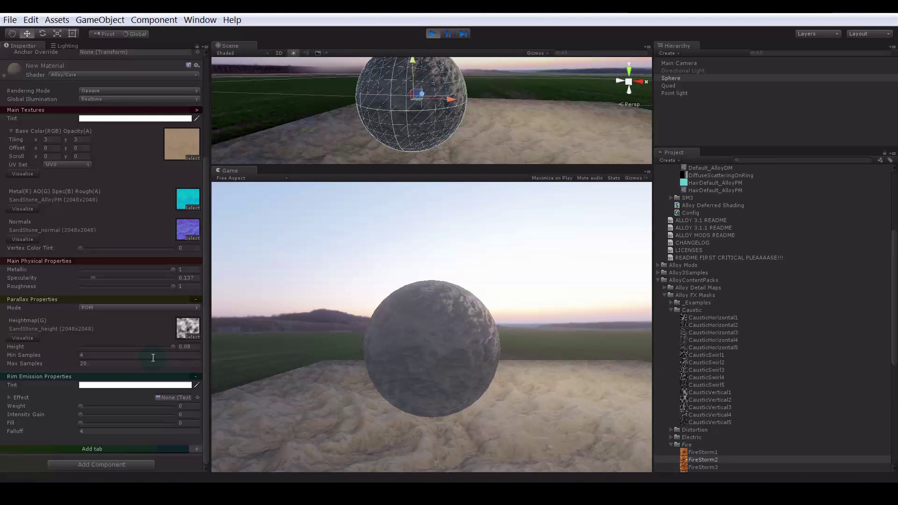
left_click(10, 398)
scroll(54, 373, "down", 2)
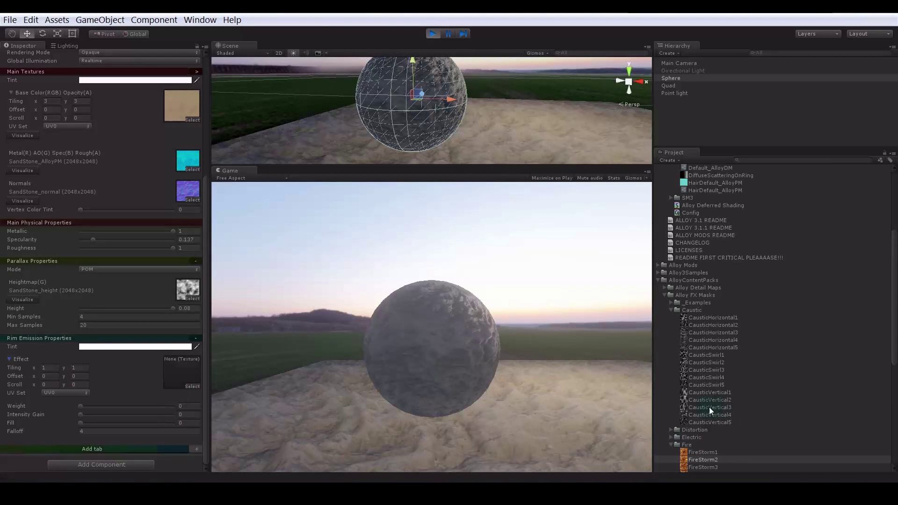
scroll(709, 407, "down", 3)
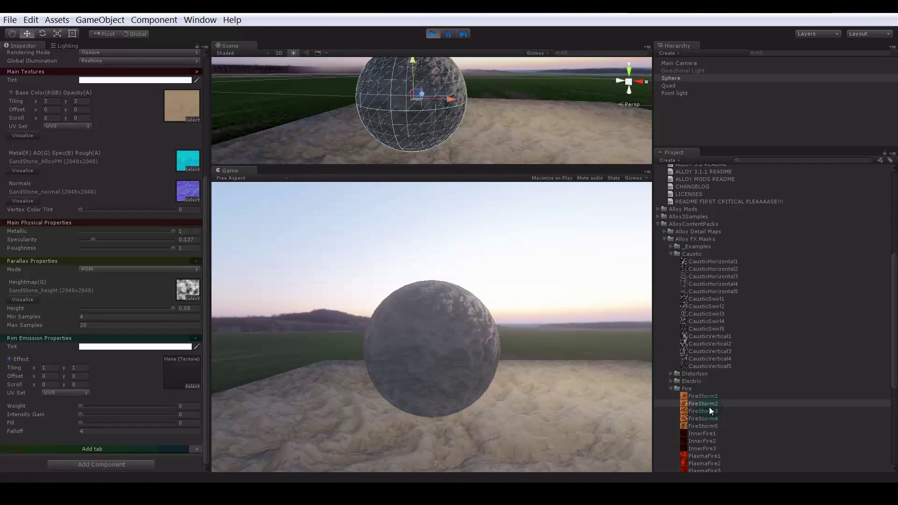
- Set the Rim Emission Tint to a saturated pure blue
left_click(125, 347)
left_click(679, 251)
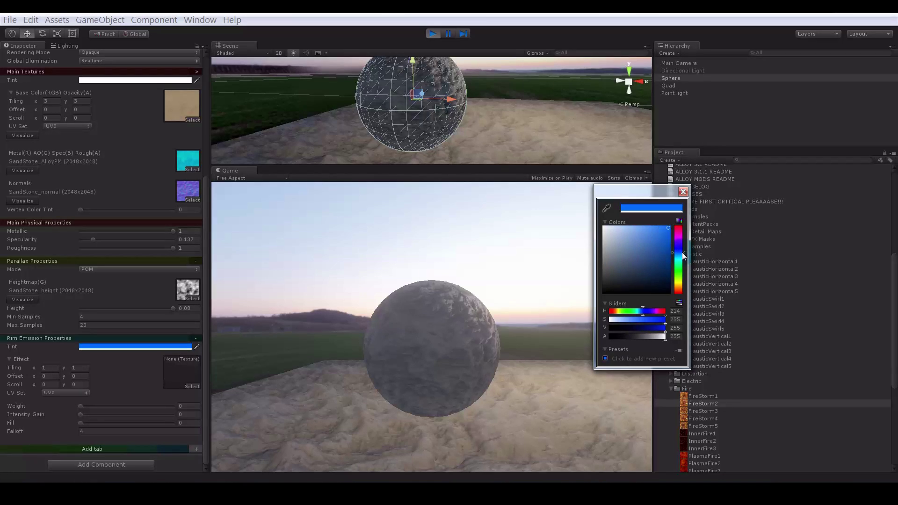
left_click(683, 191)
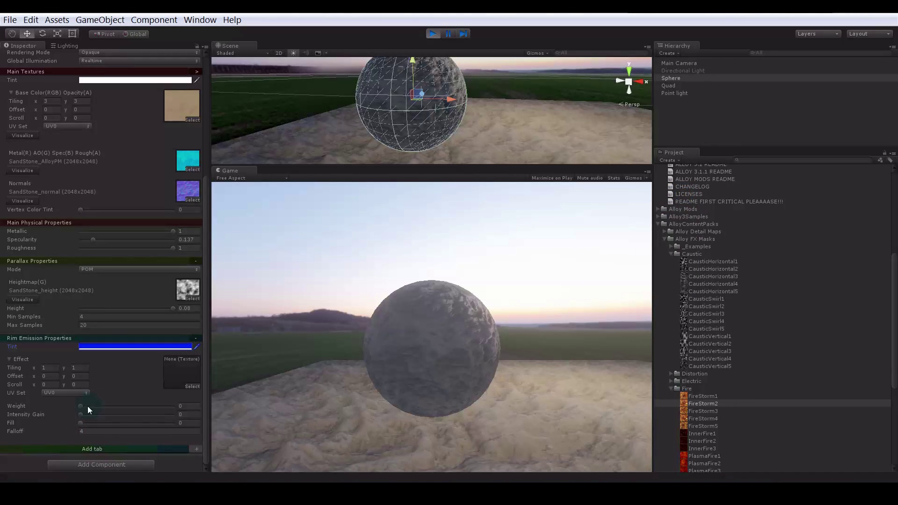
- Set the rim emission Weight to 1, Intensity Gain to about 0.418 and Falloff to about 6.81, keeping Fill at 0
left_click_drag(88, 406, 157, 409)
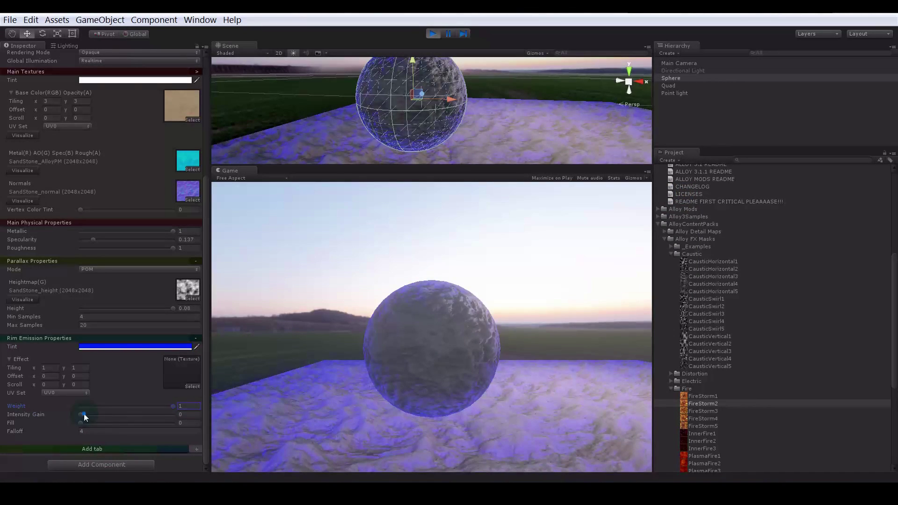
left_click_drag(83, 413, 119, 413)
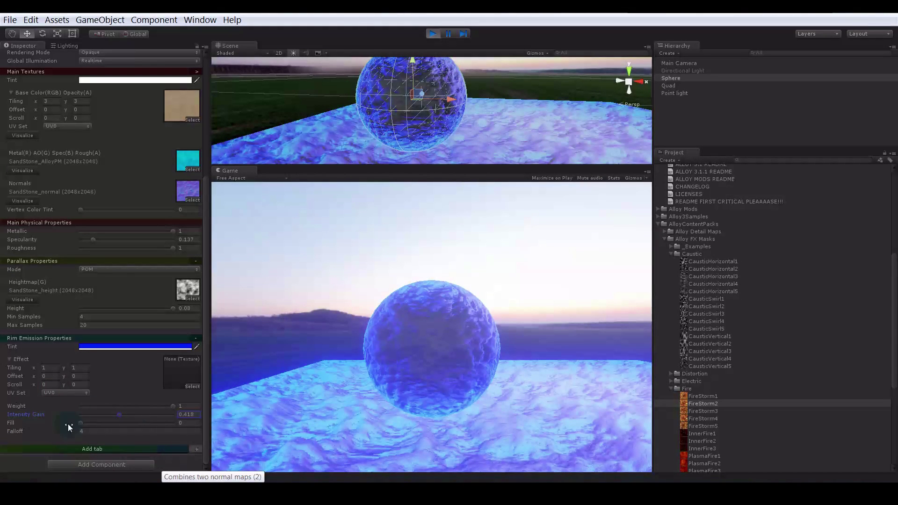
left_click_drag(81, 421, 26, 417)
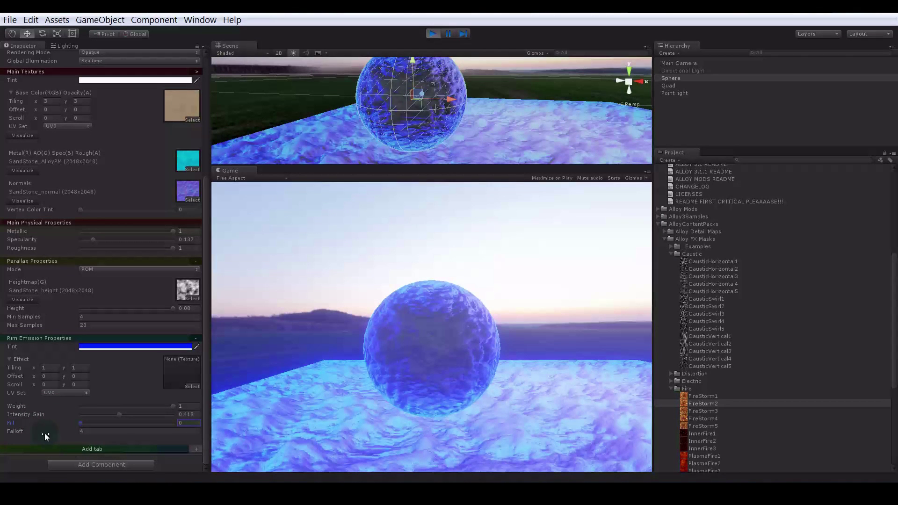
left_click_drag(64, 432, 114, 430)
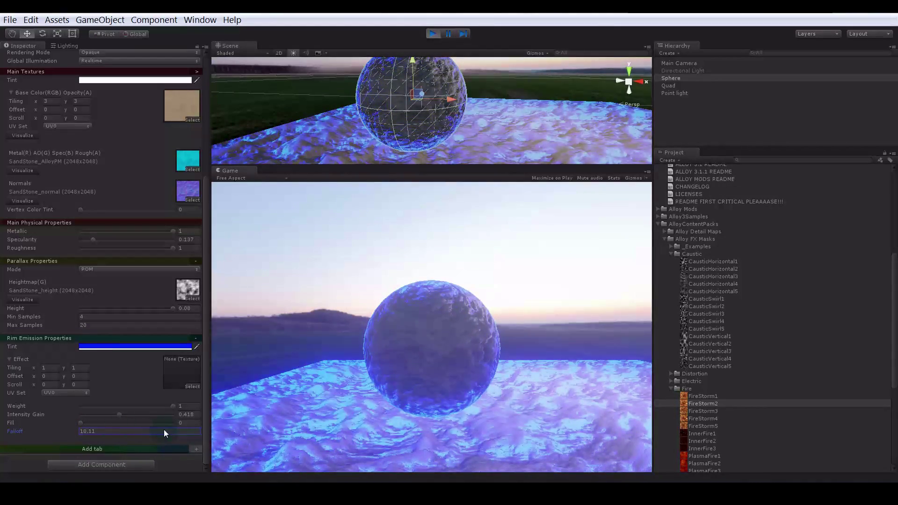
left_click_drag(312, 427, 156, 347)
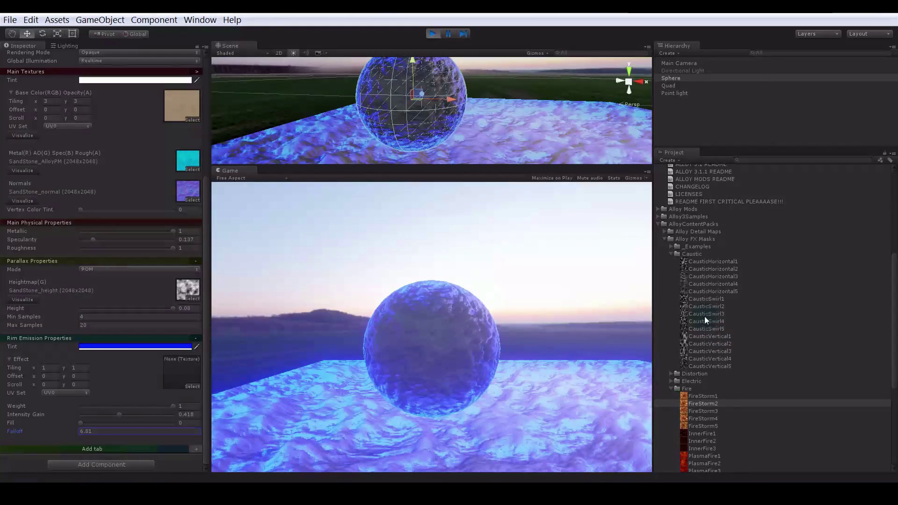
- Assign the CausticSwirl4 texture as the Rim Emission Effect map
left_click_drag(706, 321, 144, 325)
left_click_drag(177, 372, 177, 373)
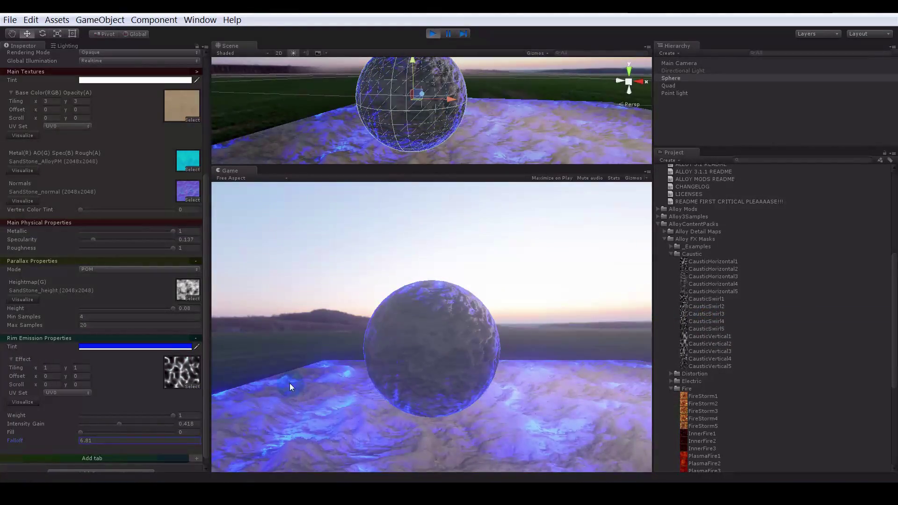
left_click_drag(304, 354, 476, 349, "alt")
- Move the ground Quad down, well below the sphere
left_click(510, 114)
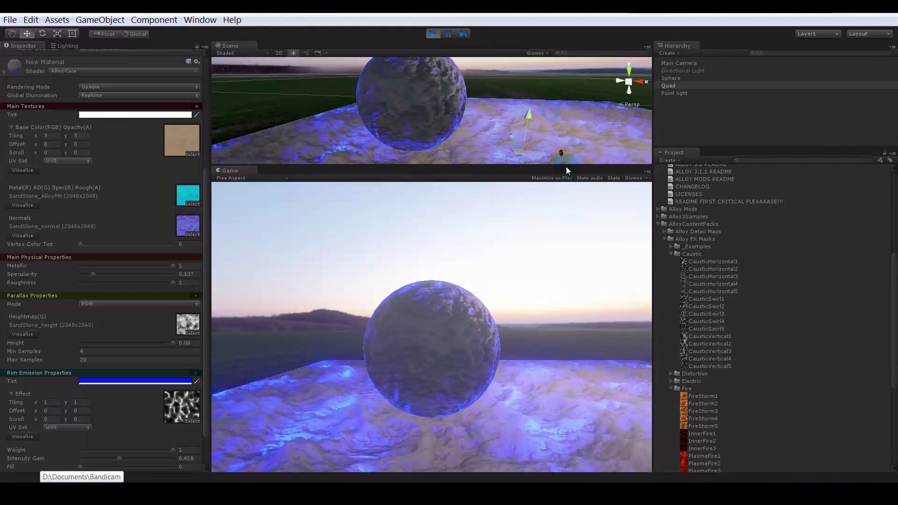
scroll(530, 108, "down", 3)
left_click_drag(502, 103, 503, 301)
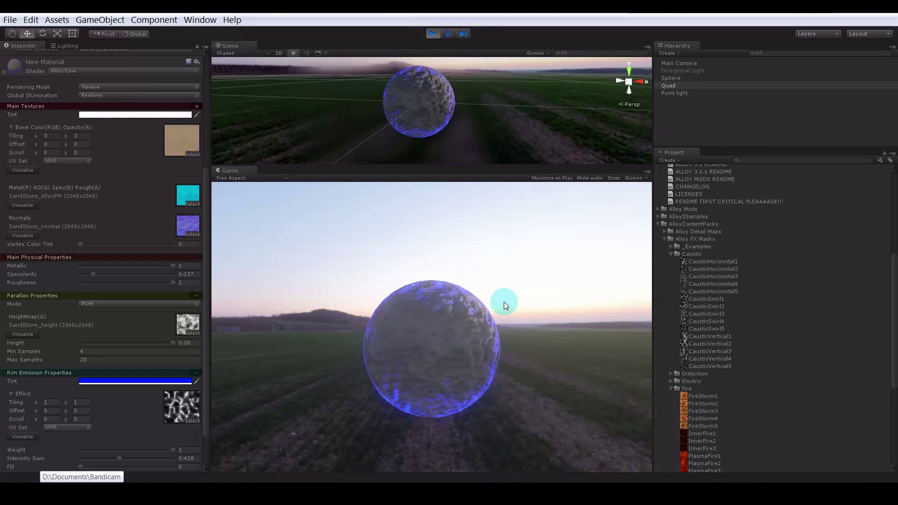
- Set the Y Scroll of the sphere's Rim Emission Effect to 0.2 and enlarge the Game view
left_click(419, 92)
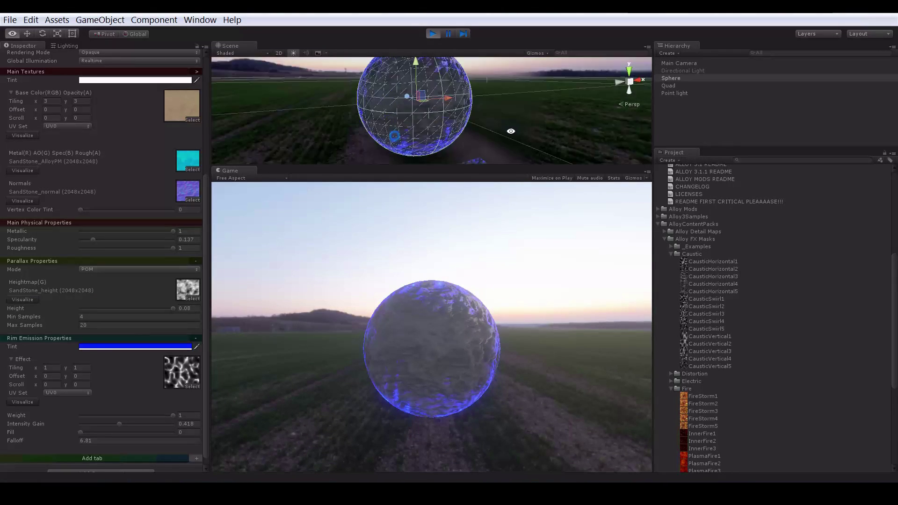
left_click(538, 192)
scroll(523, 131, "up", 4)
left_click_drag(551, 141, 522, 131, "alt")
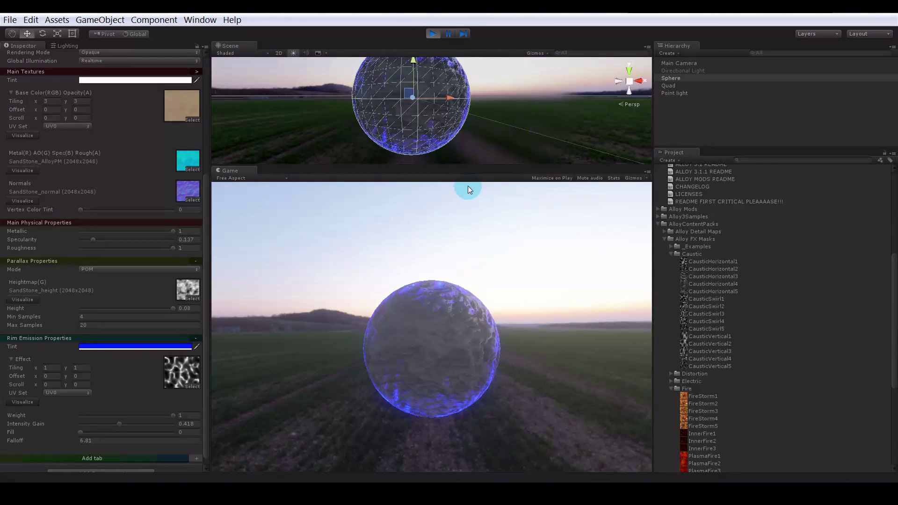
left_click_drag(470, 165, 471, 232)
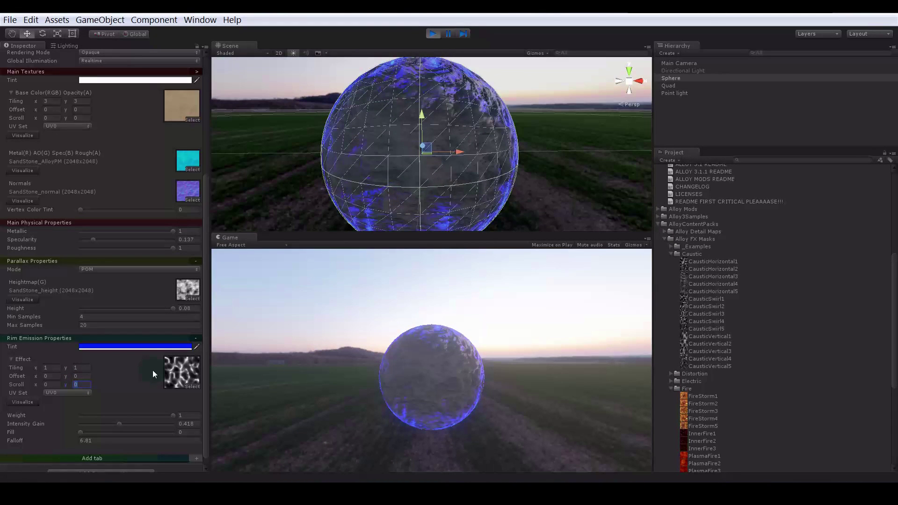
type("0.2")
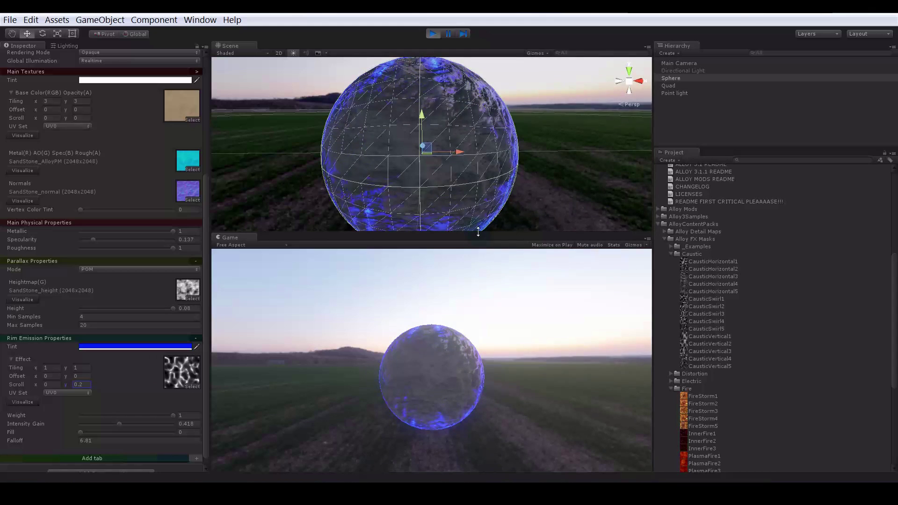
left_click_drag(478, 231, 478, 134)
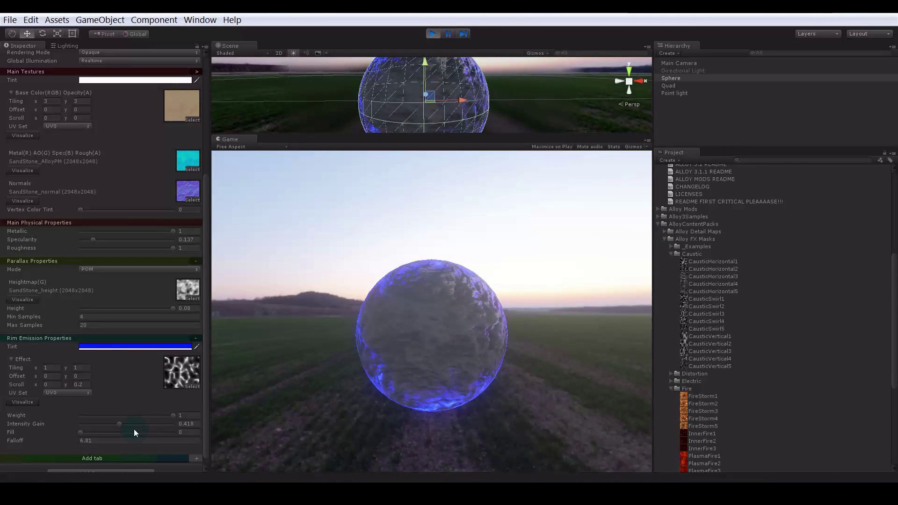
- Raise the rim emission Intensity Gain to about 0.858 and the Falloff to about 19.43
left_click_drag(119, 424, 159, 423)
left_click_drag(73, 439, 142, 436)
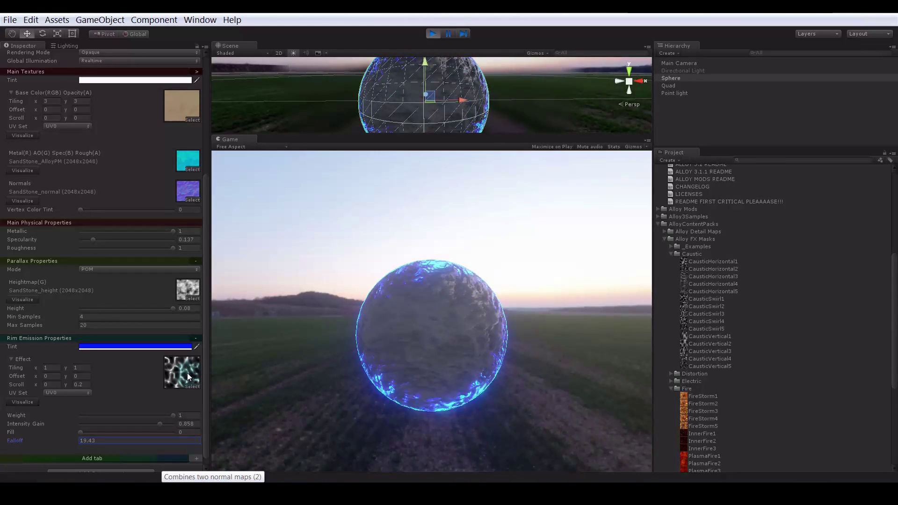
left_click_drag(363, 101, 341, 125, "alt")
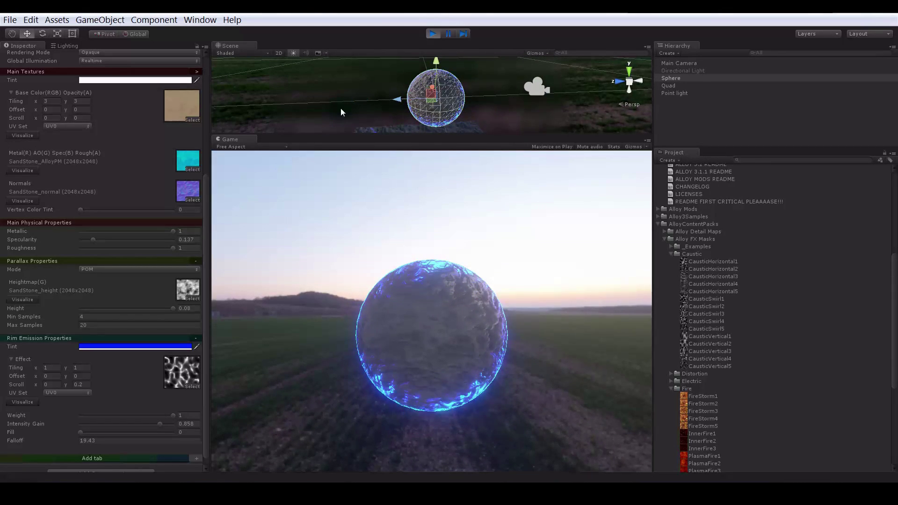
left_click_drag(341, 112, 486, 109, "alt")
right_click_drag(486, 109, 520, 105, "alt")
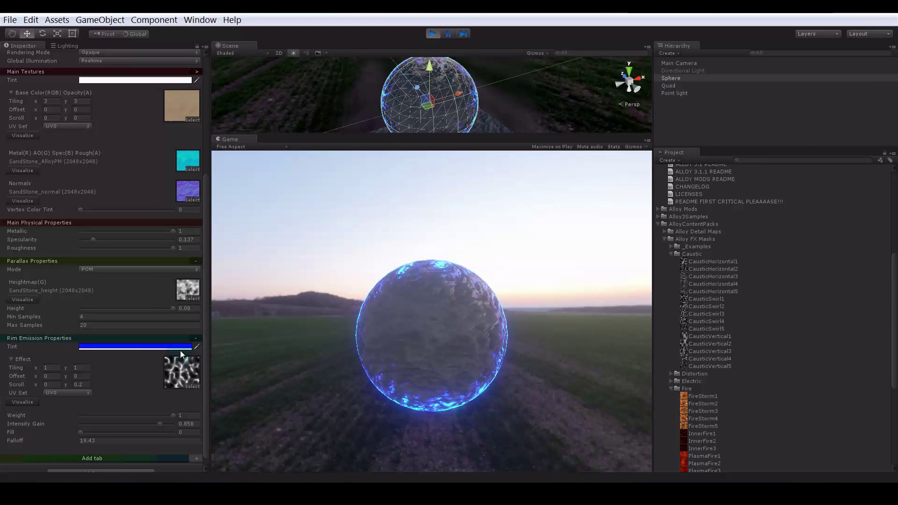
- Replace the material's Rim Emission Properties with Dissolve Properties and expand the Glow Color texture settings
left_click(197, 338)
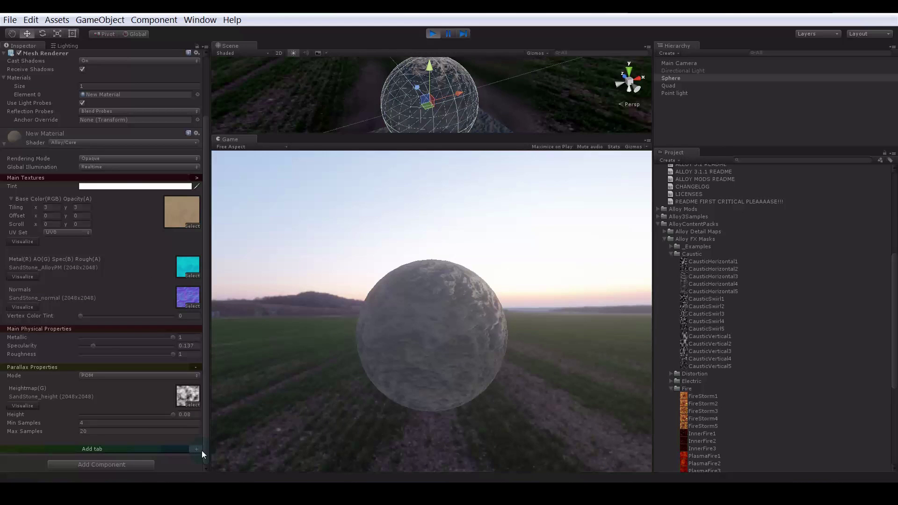
left_click(202, 451)
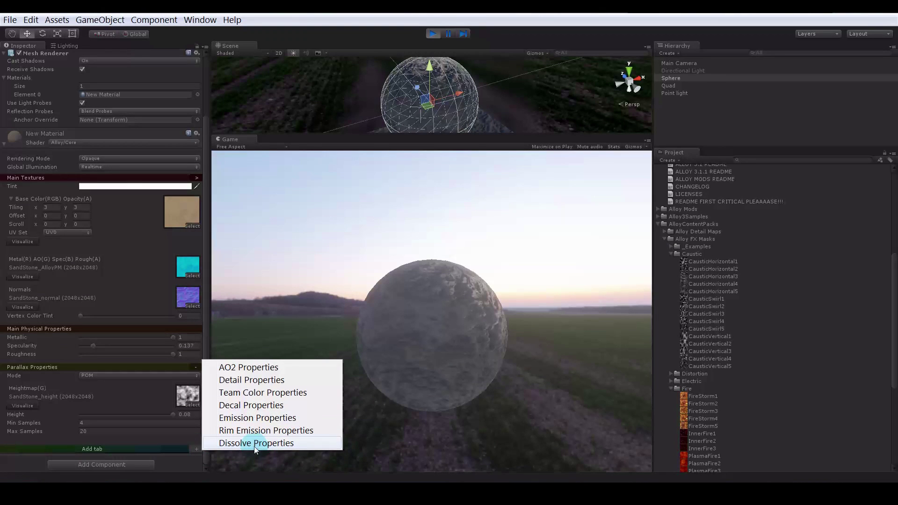
left_click(256, 444)
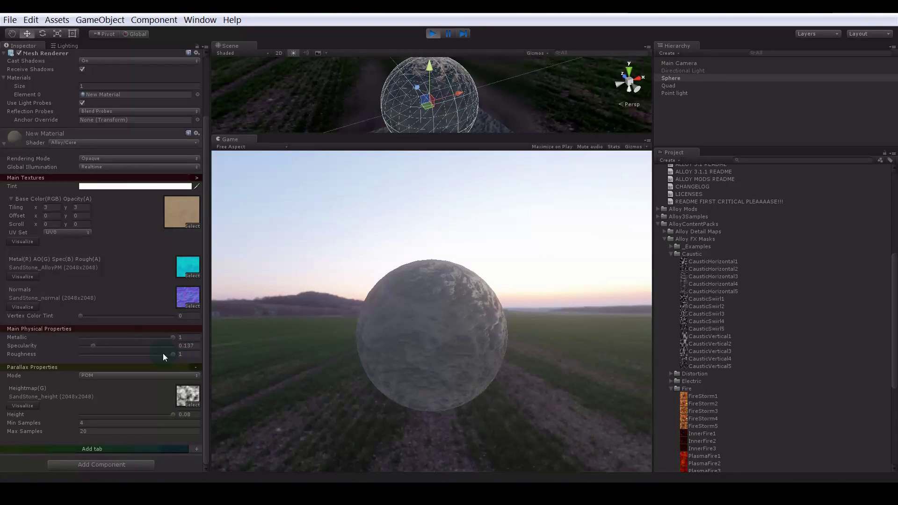
scroll(154, 329, "down", 3)
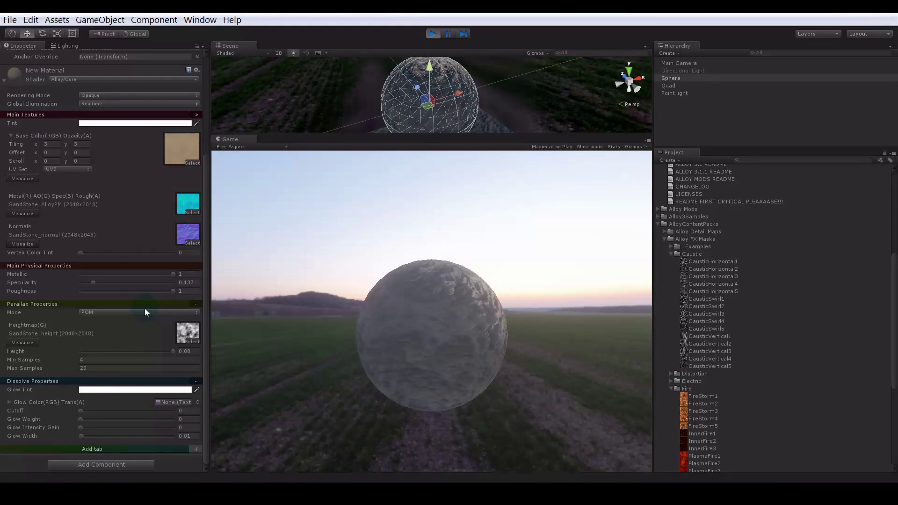
left_click(9, 403)
scroll(96, 365, "down", 2)
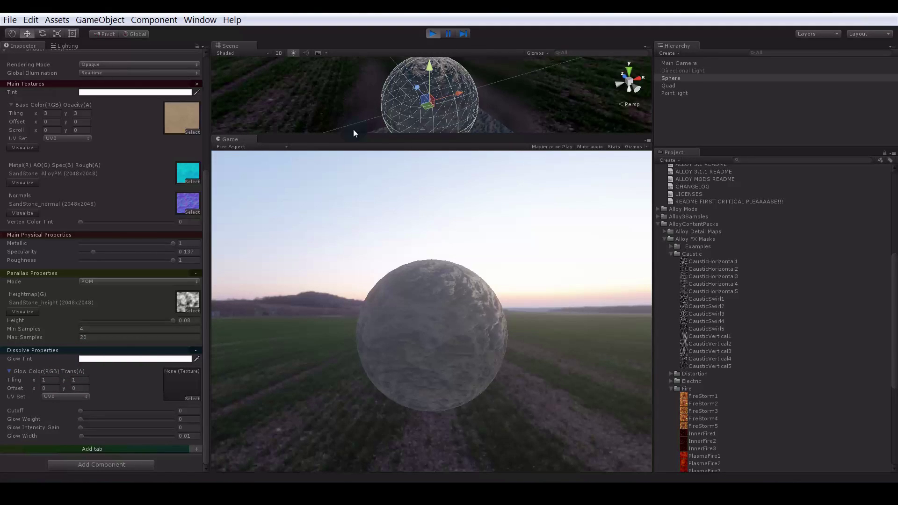
- Open the FireStorm2 texture in Photoshop to examine its channels and switch back to Unity
left_click_drag(433, 134, 433, 220)
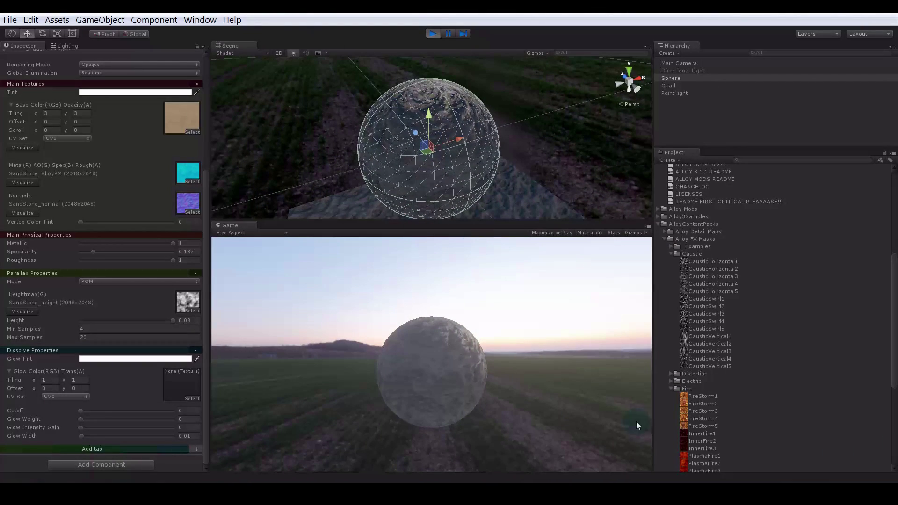
left_click(703, 404)
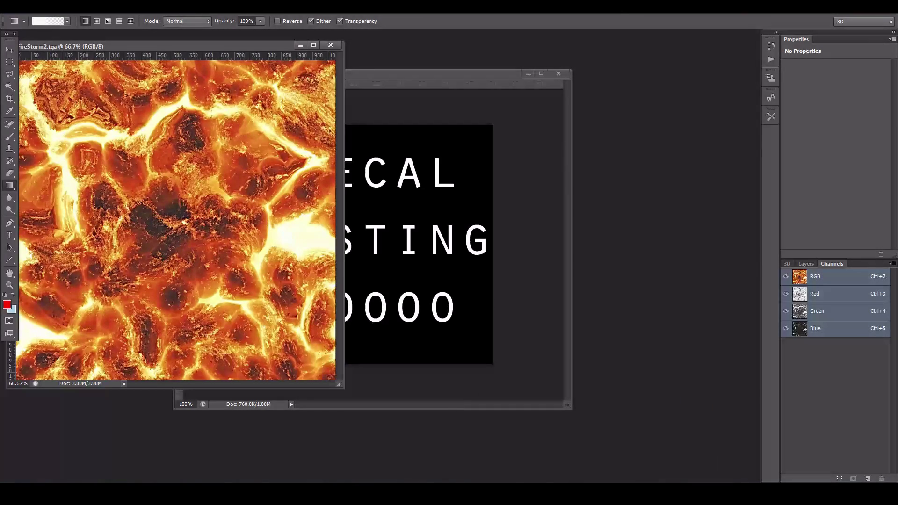
left_click(476, 490)
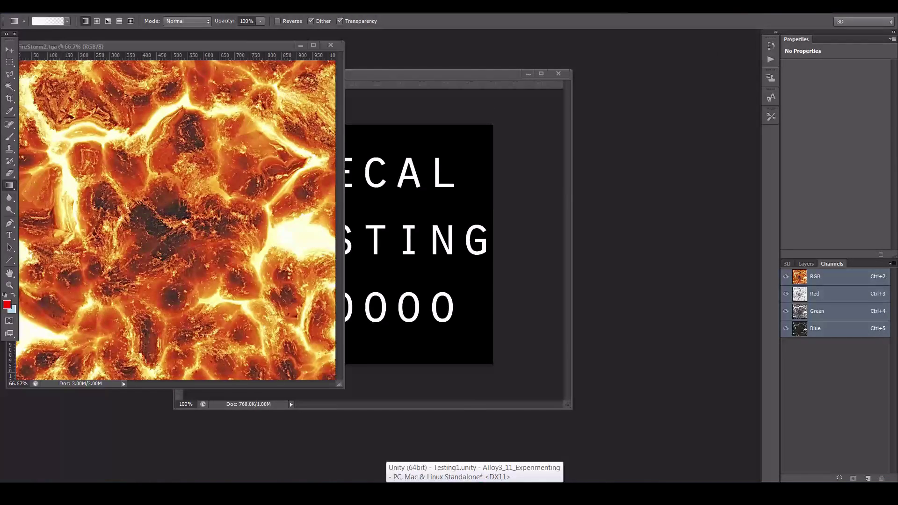
- Select the sphere, locate its SandStone_height heightmap texture in the project, and open that texture in Photoshop
left_click(451, 173)
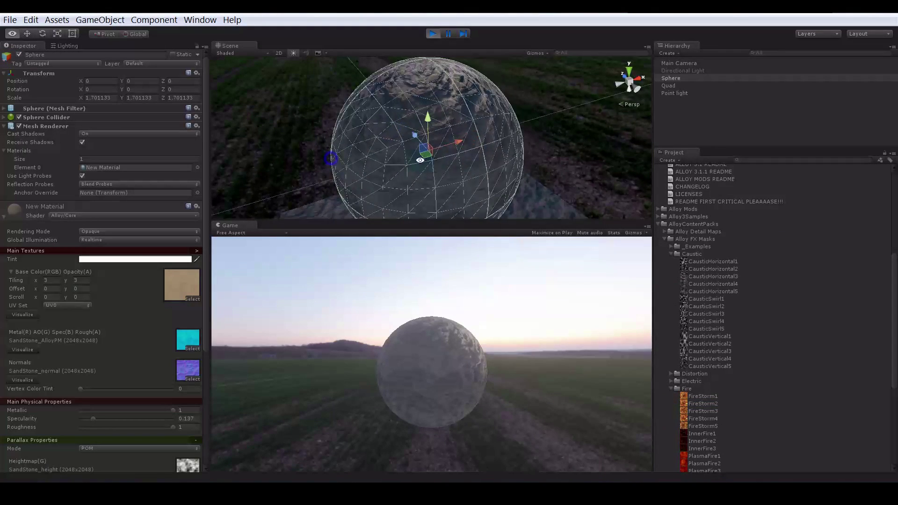
scroll(193, 392, "down", 5)
scroll(192, 392, "down", 2)
left_click(187, 387)
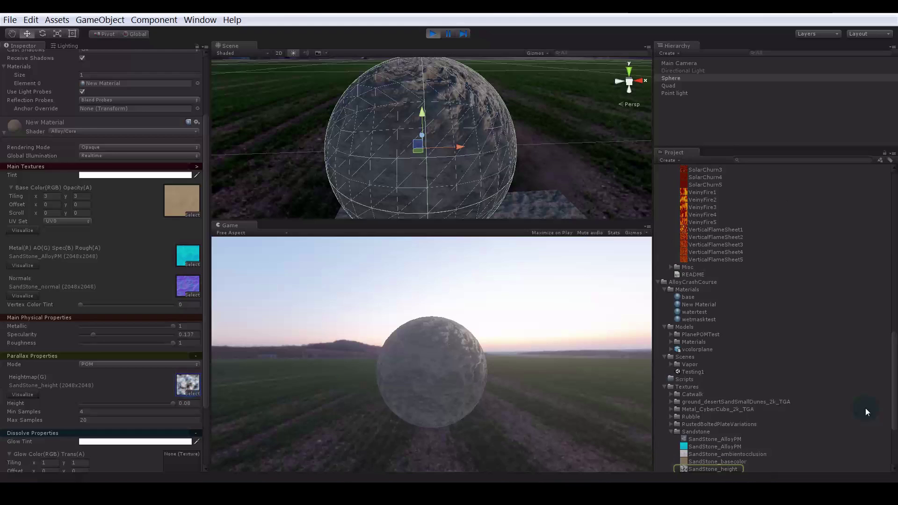
left_click(713, 385)
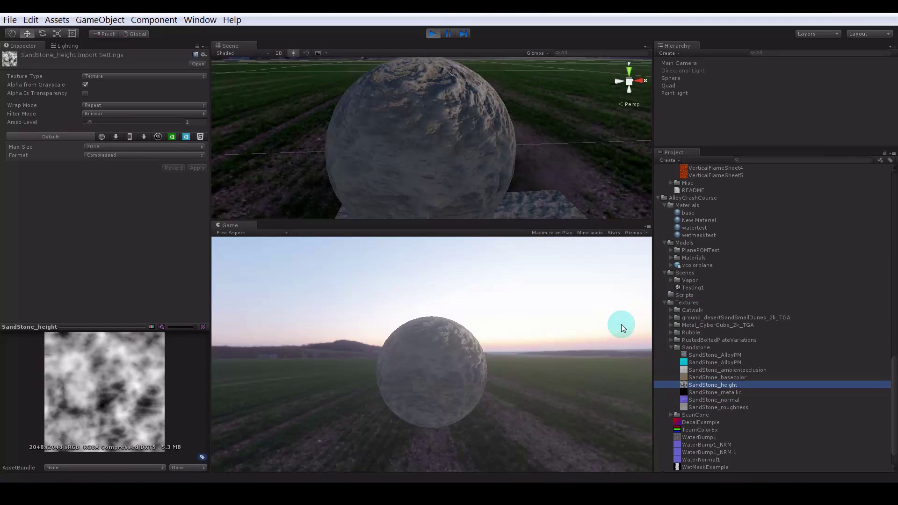
double_click(708, 386)
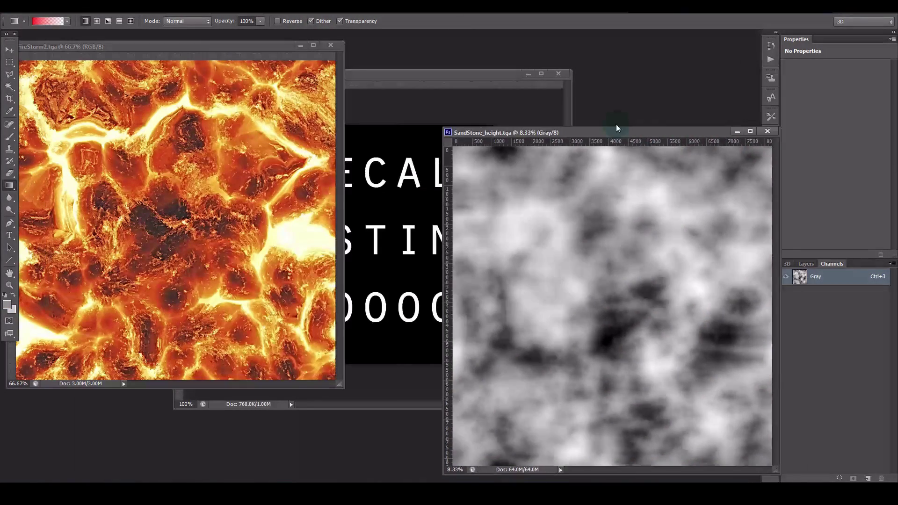
- Place the FireStorm2 and SandStone_height images side by side, copy the whole height image, and add a new alpha channel to FireStorm2
left_click_drag(616, 128, 606, 120)
left_click_drag(148, 46, 179, 68)
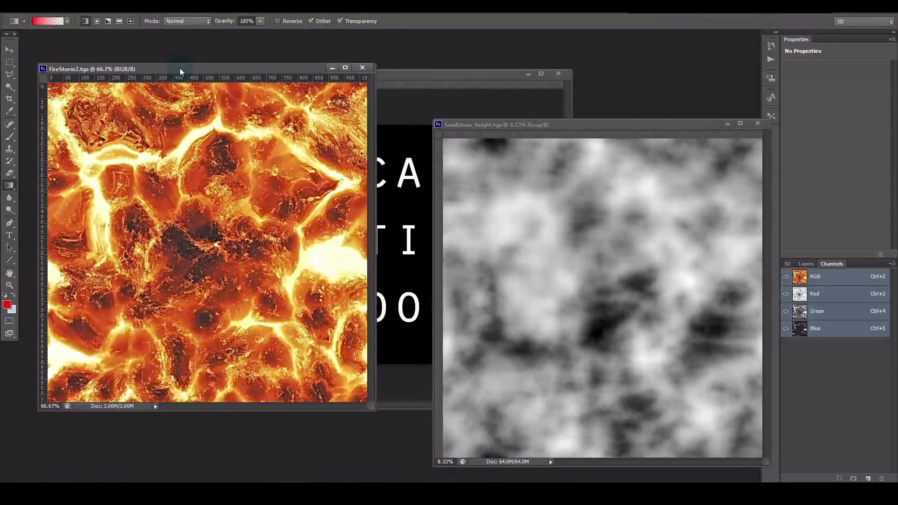
left_click(561, 271)
left_click(360, 262)
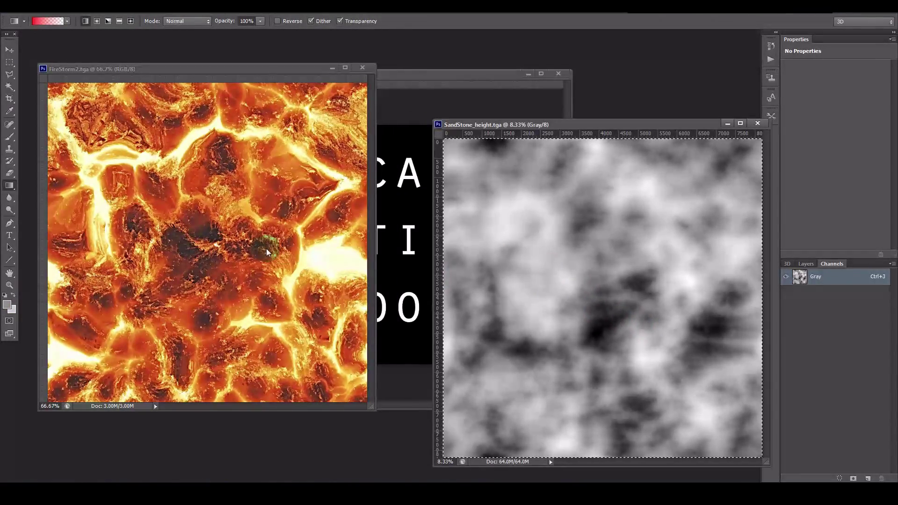
left_click(867, 477)
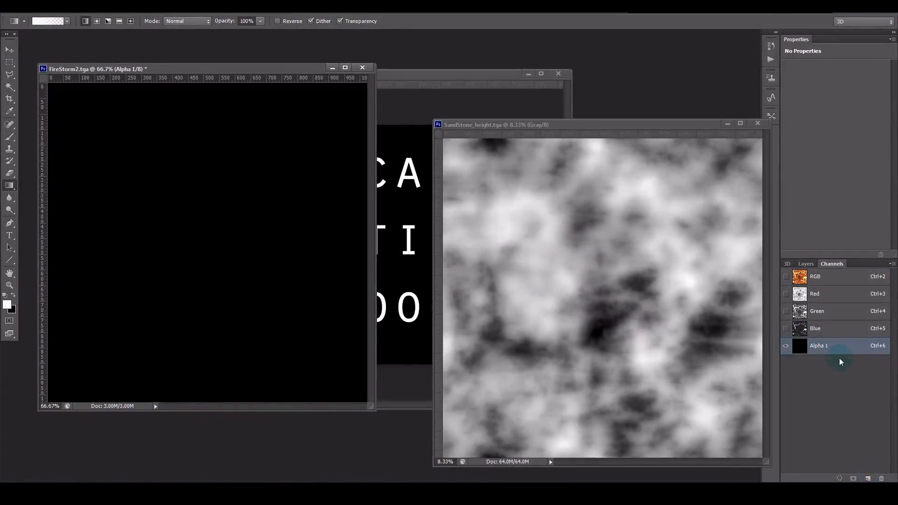
key("ctrl+v")
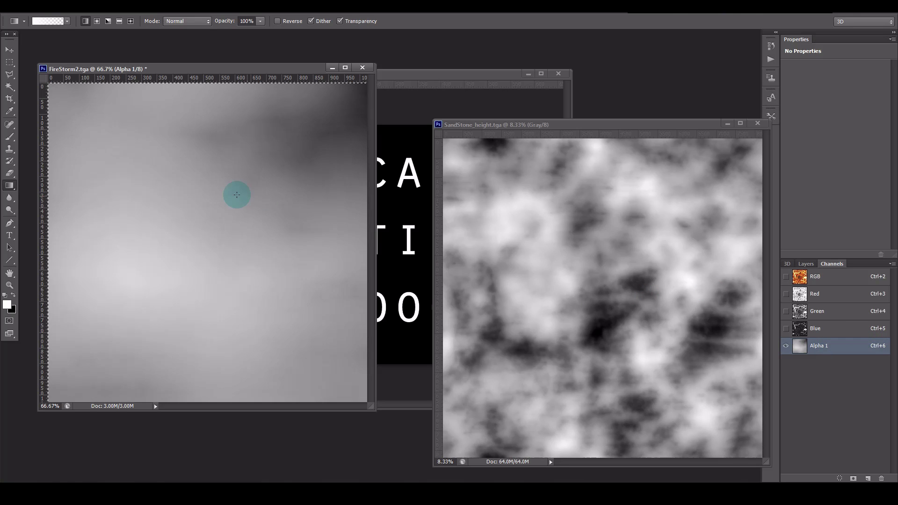
key("ctrl+minus")
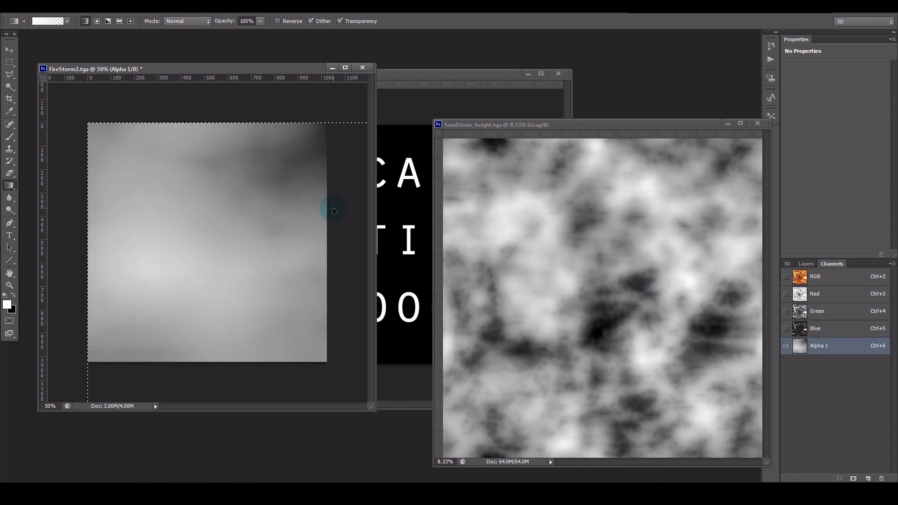
key("ctrl+z")
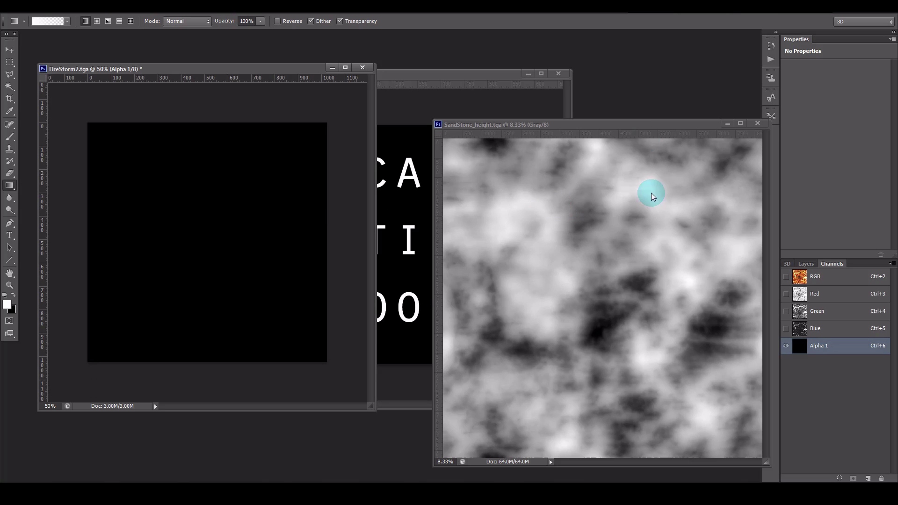
- Resize the SandStone_height image to 1024 × 1024 pixels and paste a copy into FireStorm2's Alpha 1 channel
left_click_drag(635, 124, 606, 73)
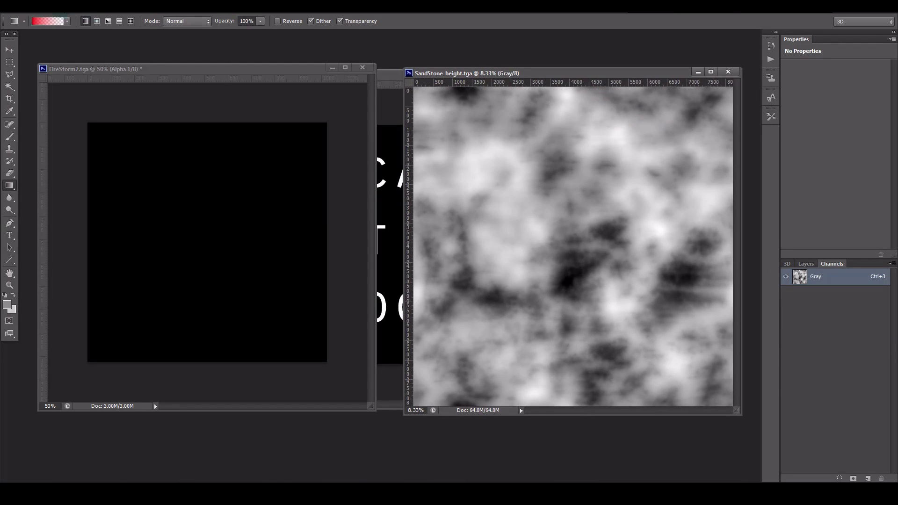
left_click(68, 7)
left_click(313, 105)
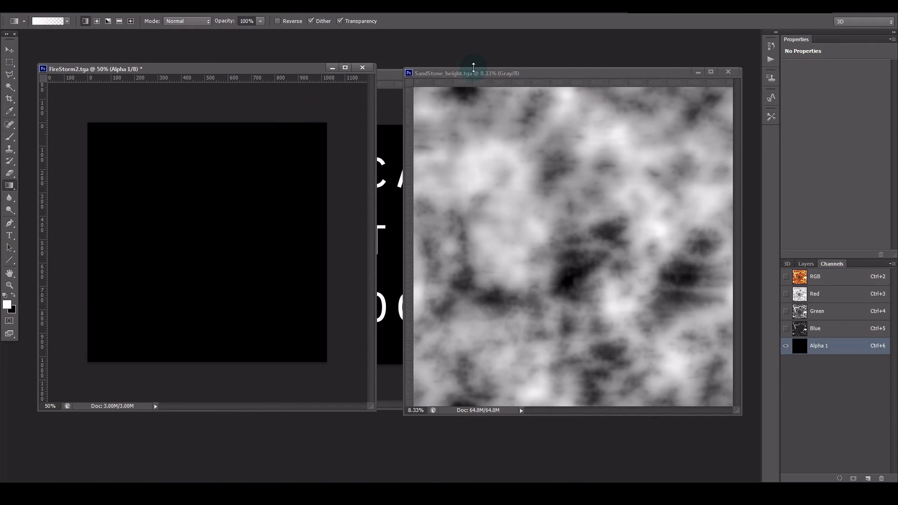
left_click_drag(473, 71, 469, 71)
left_click(68, 7)
left_click(108, 107)
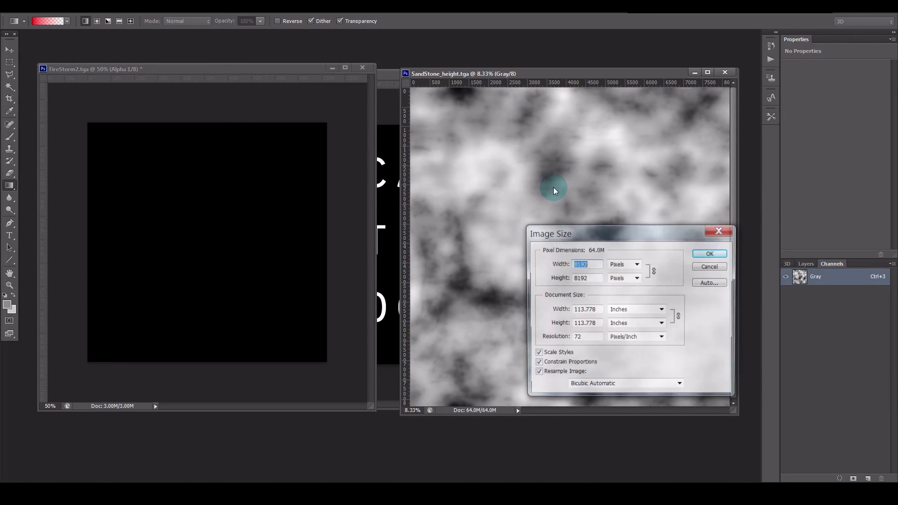
type("1024")
key("Return")
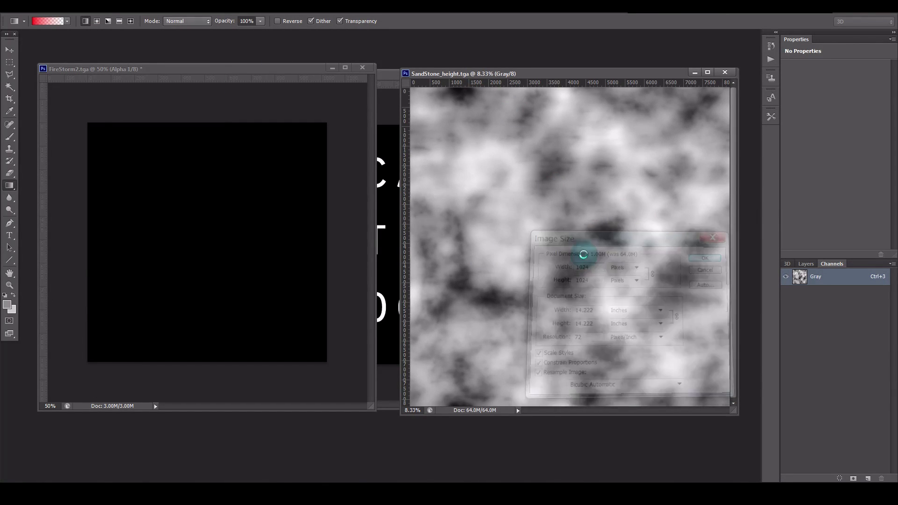
left_click(279, 97)
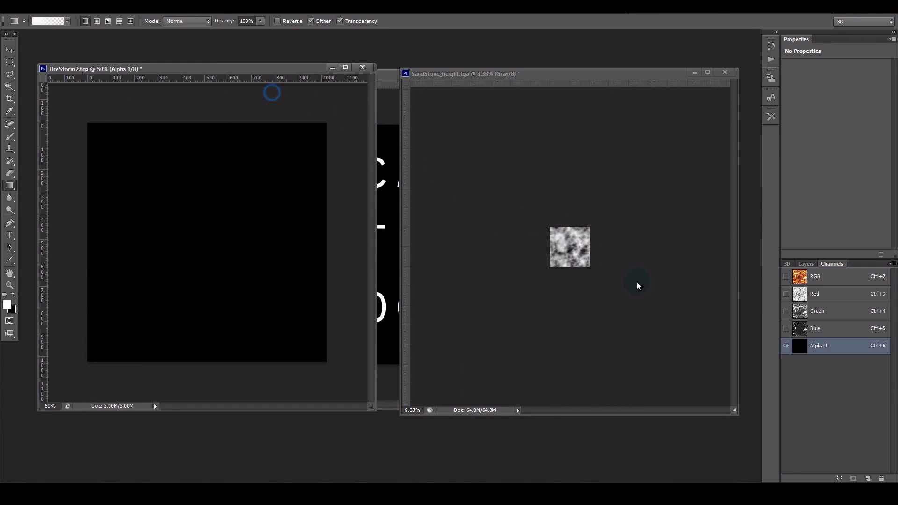
key("ctrl+v")
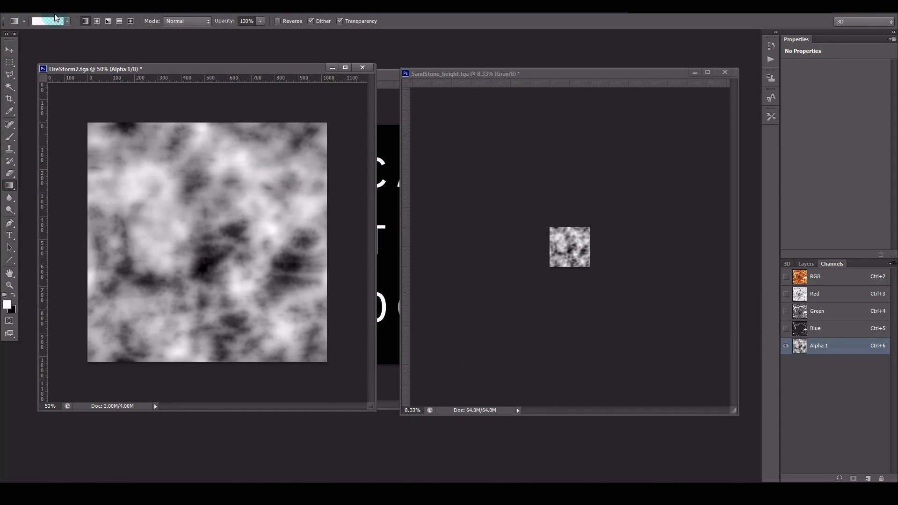
- Save the combined image as a Targa file named DissolveExample, with alpha channels, in the AlloyCrashCourse Textures folder
left_click(18, 7)
left_click(97, 174)
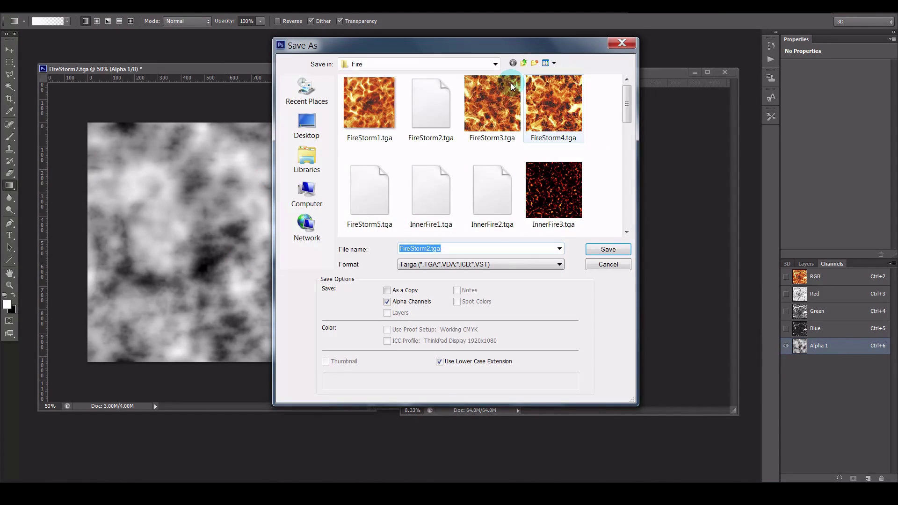
left_click(523, 63)
left_click(523, 63)
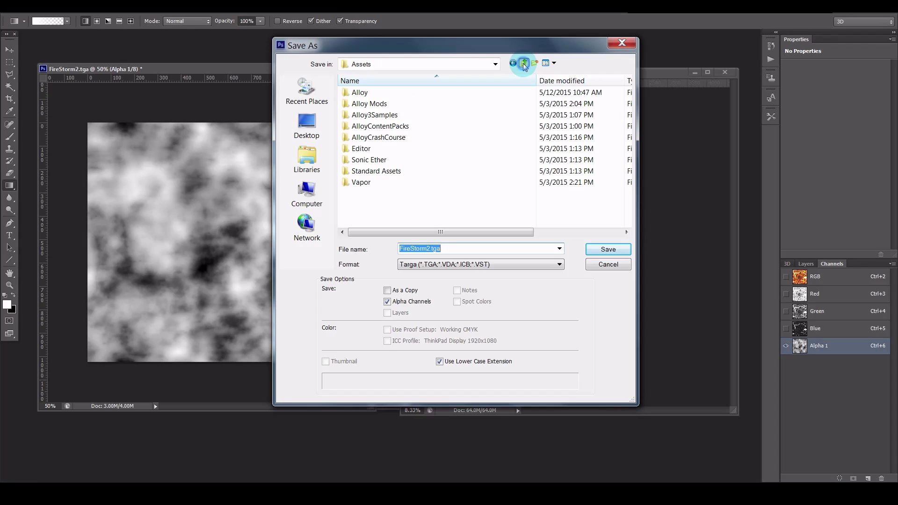
double_click(388, 138)
double_click(367, 137)
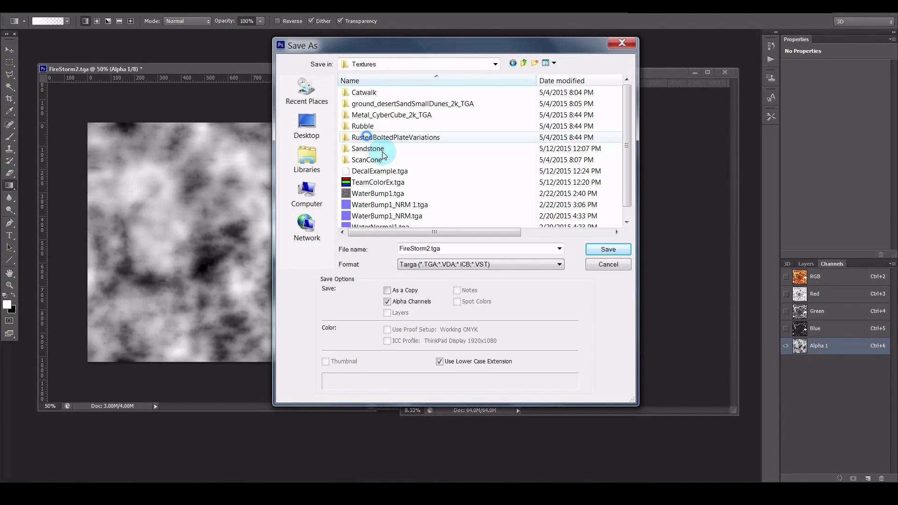
double_click(450, 249)
type("DissolveExample")
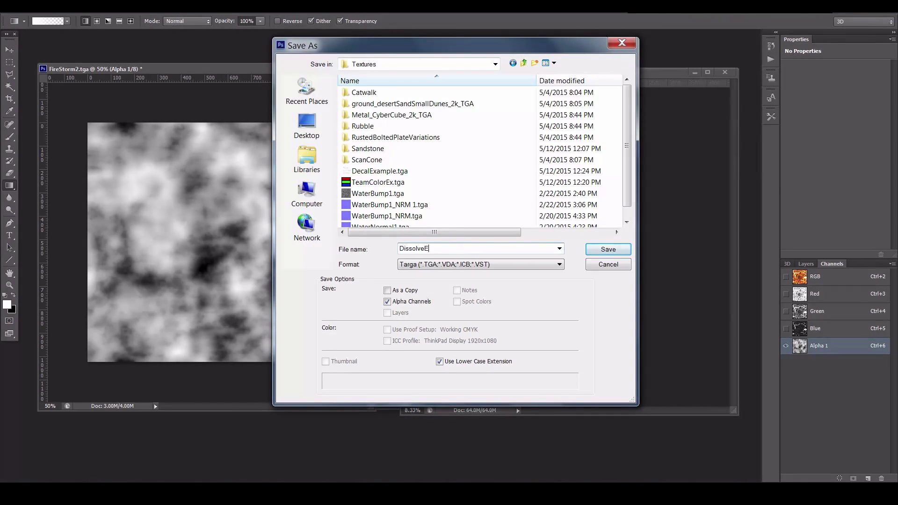
key("Return")
- Switch back to Unity, select the sphere, and assign the DissolveExample texture to Glow Color in its Dissolve Properties
left_click(469, 162)
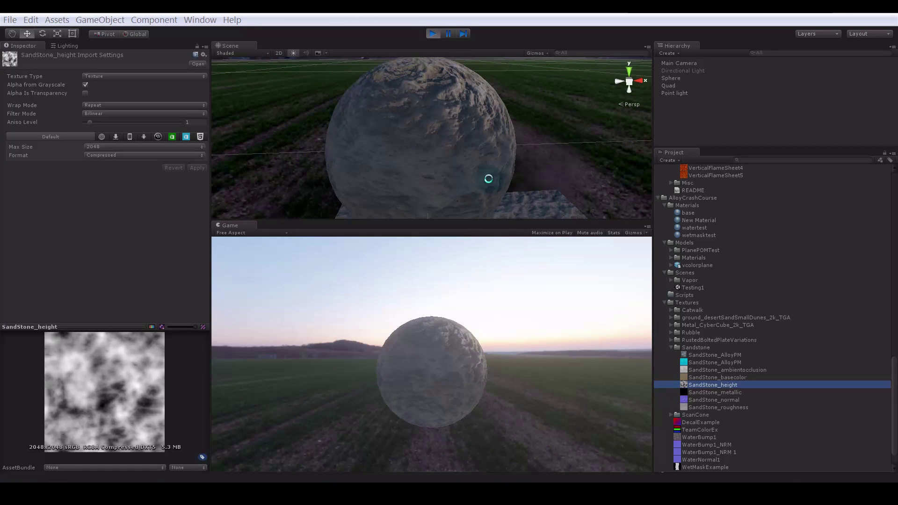
left_click(443, 178)
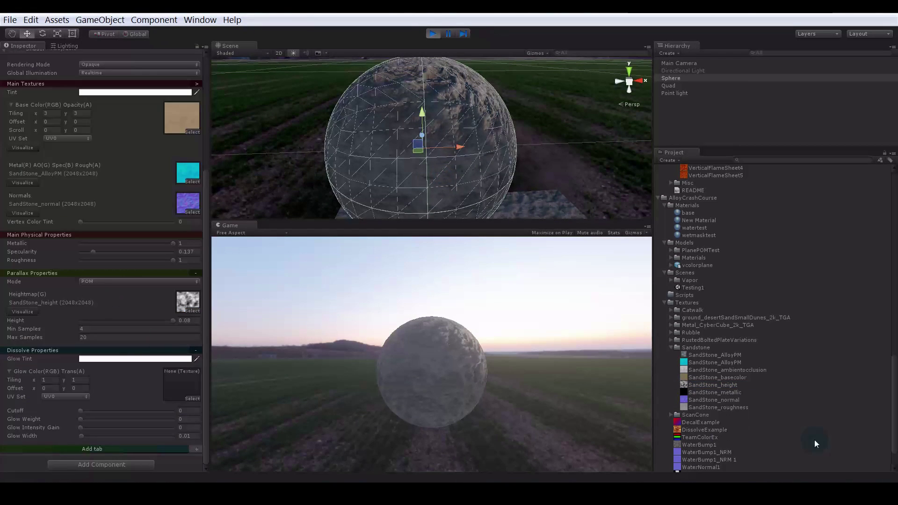
left_click_drag(697, 430, 181, 384)
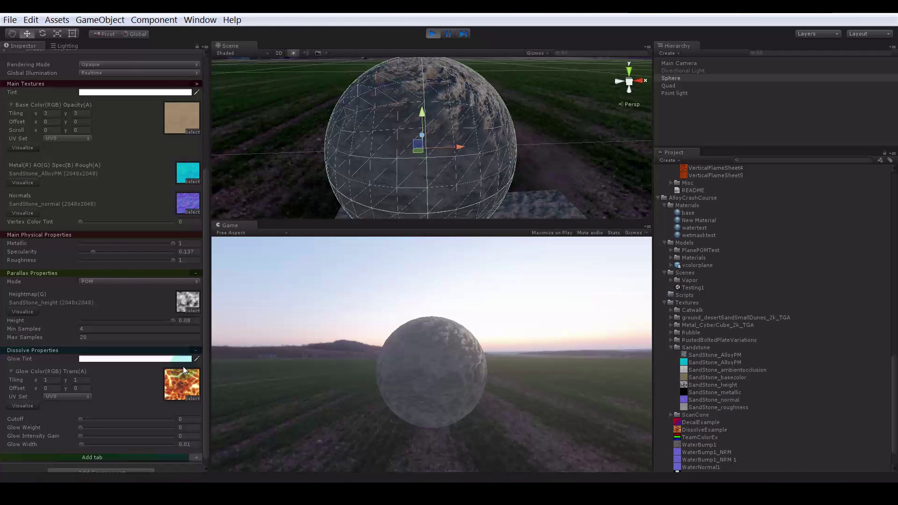
- Enlarge the Scene view around the sphere and examine the SandStone_height texture in an enlarged preview
left_click_drag(476, 138, 507, 304, "alt")
middle_click_drag(421, 242, 438, 217, "alt")
right_click_drag(438, 217, 386, 222, "alt")
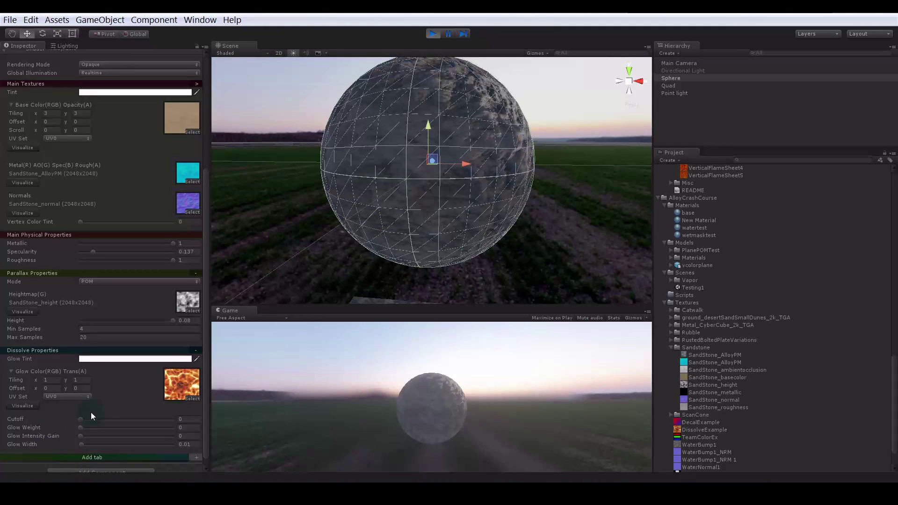
left_click_drag(333, 203, 302, 217, "alt")
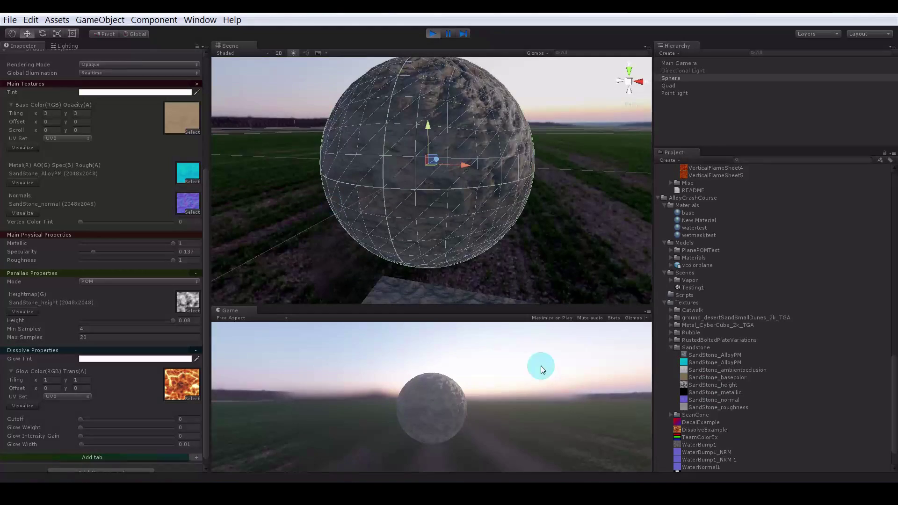
left_click(192, 298)
left_click(704, 385)
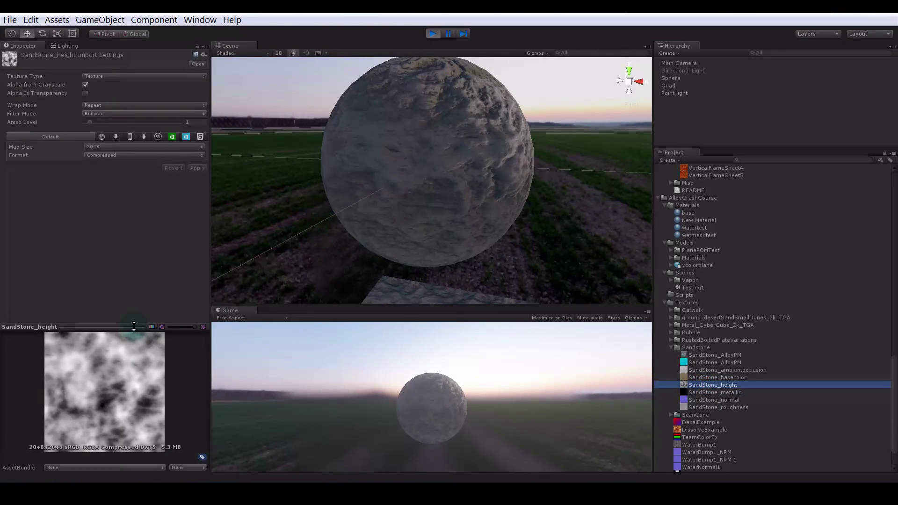
left_click_drag(134, 326, 150, 171)
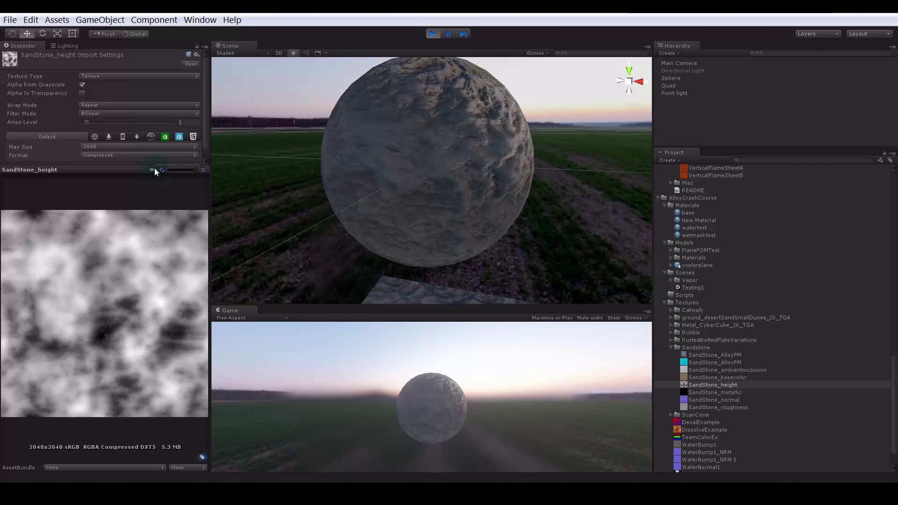
- Reselect the sphere and raise its dissolve Cutoff to about 0.404 and its Glow Weight to 1
left_click(408, 196)
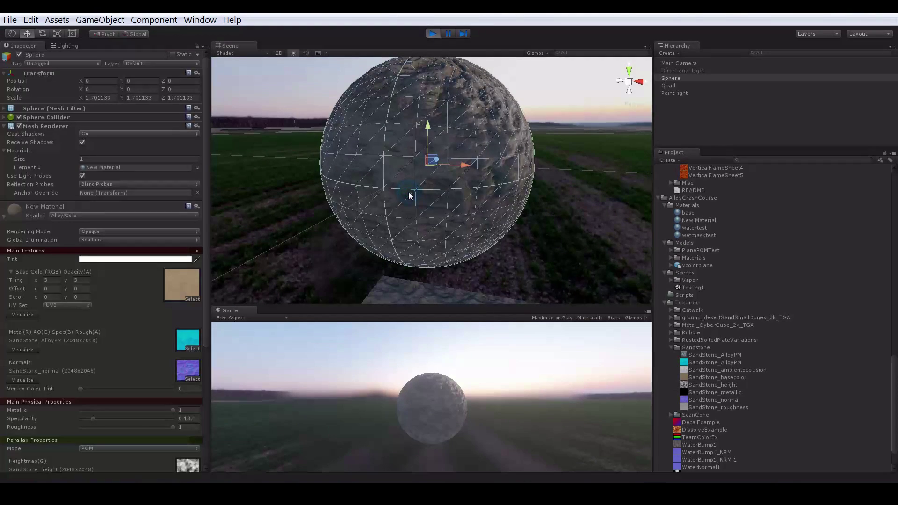
scroll(44, 259, "down", 5)
scroll(53, 249, "down", 3)
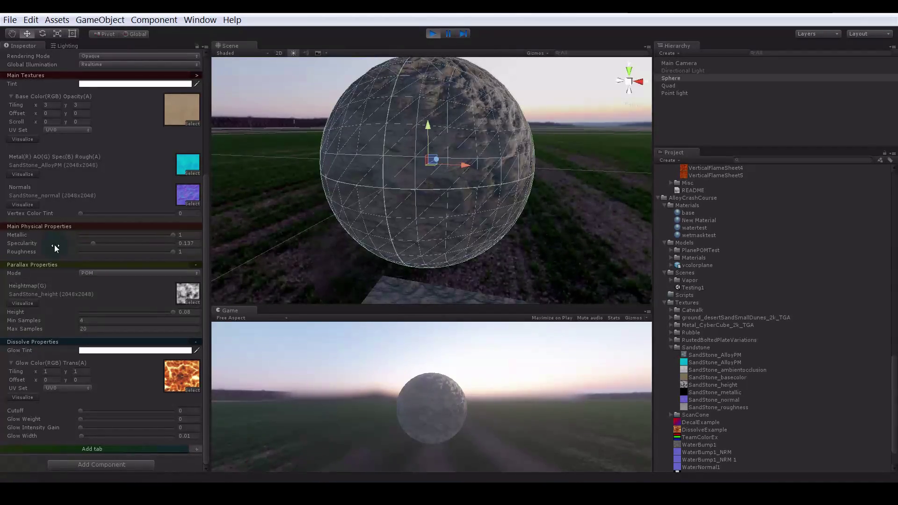
left_click_drag(81, 410, 109, 409)
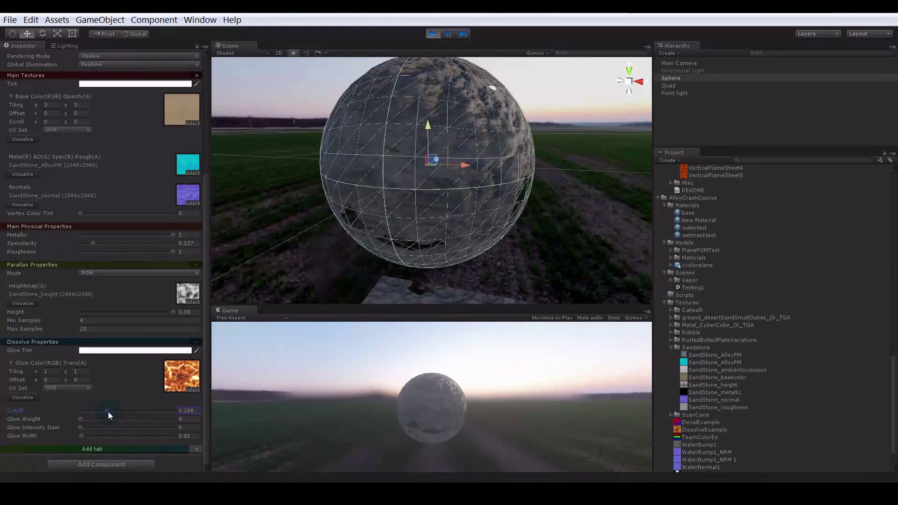
mouse_move(108, 412)
left_mouse_down()
mouse_move(117, 418)
mouse_move(96, 422)
left_mouse_up()
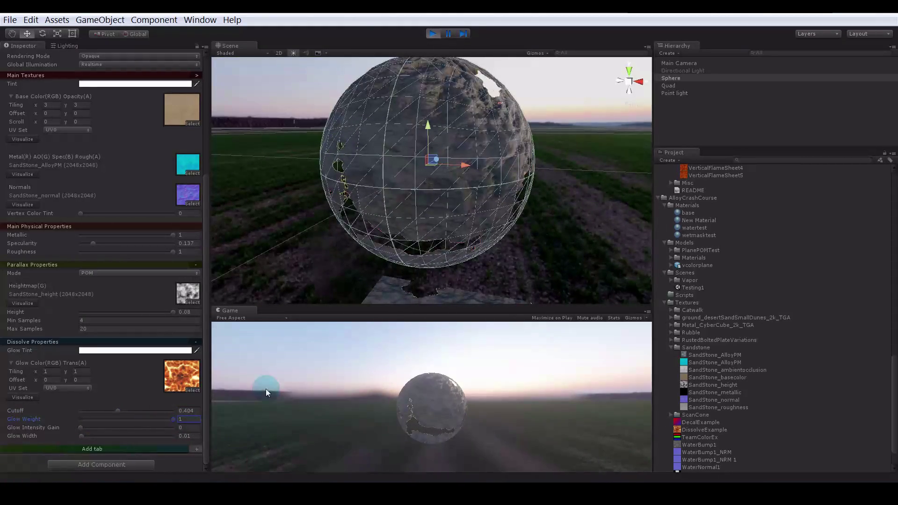
- Enlarge the Game view and set Glow Intensity Gain to about 0.47, Glow Width to 0.045 and Cutoff to about 0.612
left_click_drag(363, 304, 363, 182)
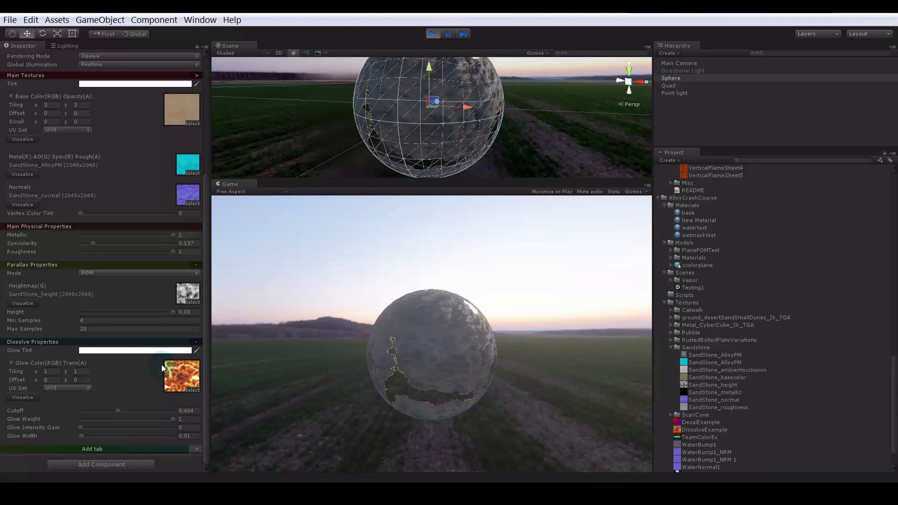
left_click_drag(110, 411, 139, 411)
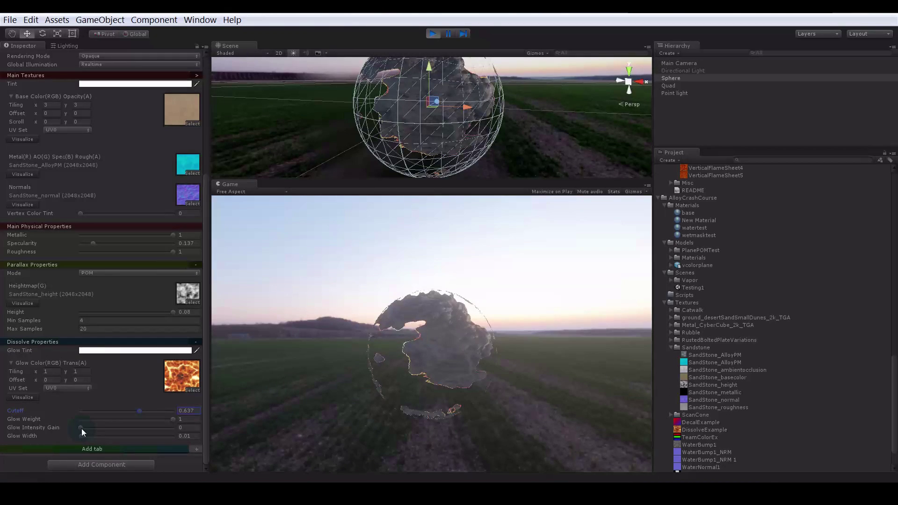
mouse_move(82, 428)
left_mouse_down()
mouse_move(136, 423)
mouse_move(86, 438)
left_mouse_up()
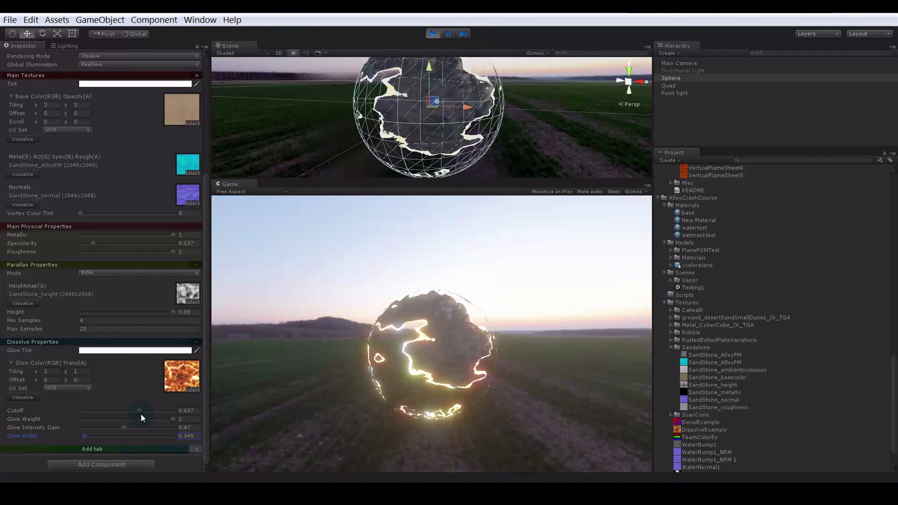
mouse_move(142, 413)
left_mouse_down()
mouse_move(91, 418)
mouse_move(163, 413)
mouse_move(83, 412)
mouse_move(164, 412)
mouse_move(123, 412)
mouse_move(137, 410)
left_mouse_up()
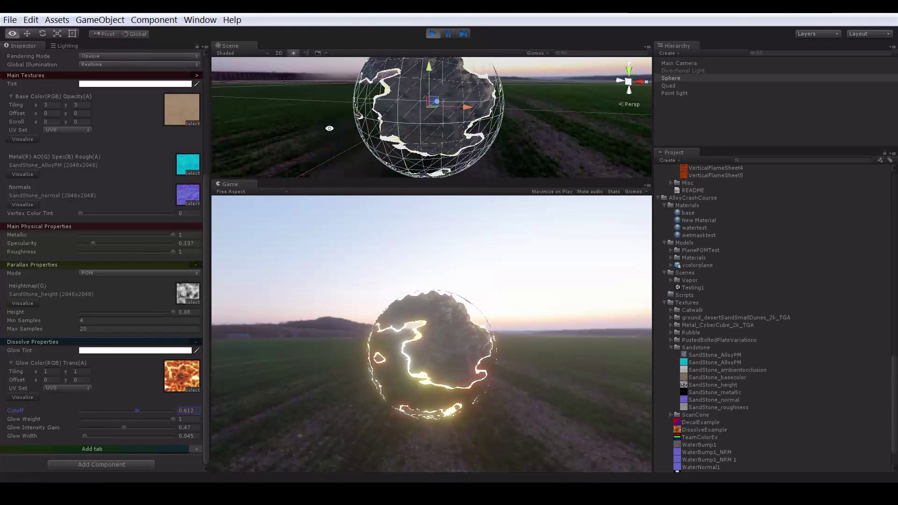
- Enlarge the Scene view over the sphere and ground plane and set the dissolve Glow Width to 0.08
left_click_drag(329, 128, 298, 162, "alt")
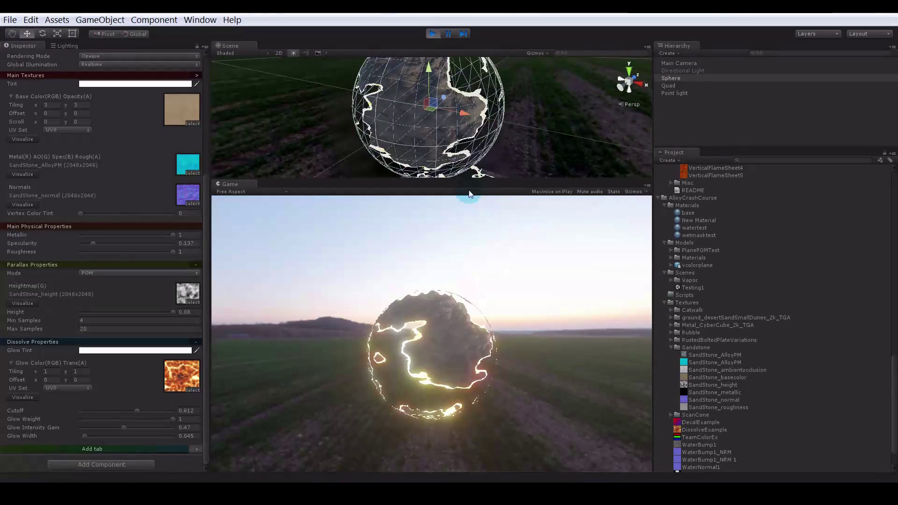
left_click_drag(469, 180, 466, 374)
scroll(473, 295, "down", 8)
left_click_drag(482, 285, 487, 358, "alt")
scroll(464, 301, "down", 4)
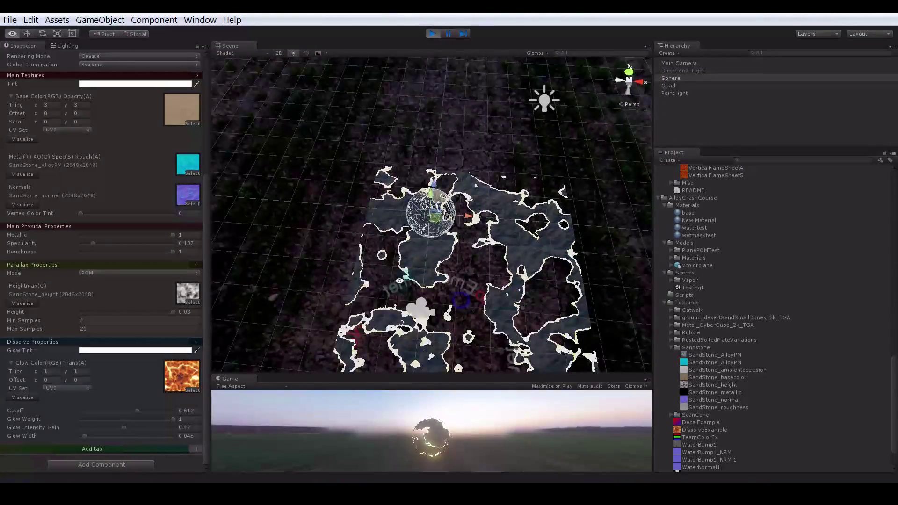
scroll(464, 300, "up", 3)
middle_click_drag(514, 330, 372, 259)
left_click(85, 438)
left_click_drag(86, 440, 88, 436)
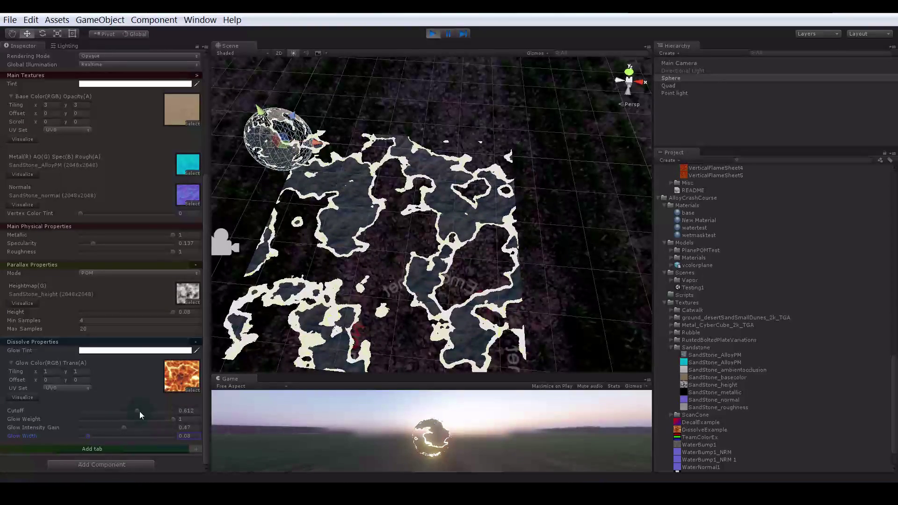
- Lower the dissolve Cutoff to 0.081, inspect its effect on the ground plane, and raise it to 0.39
left_click_drag(140, 411, 87, 414)
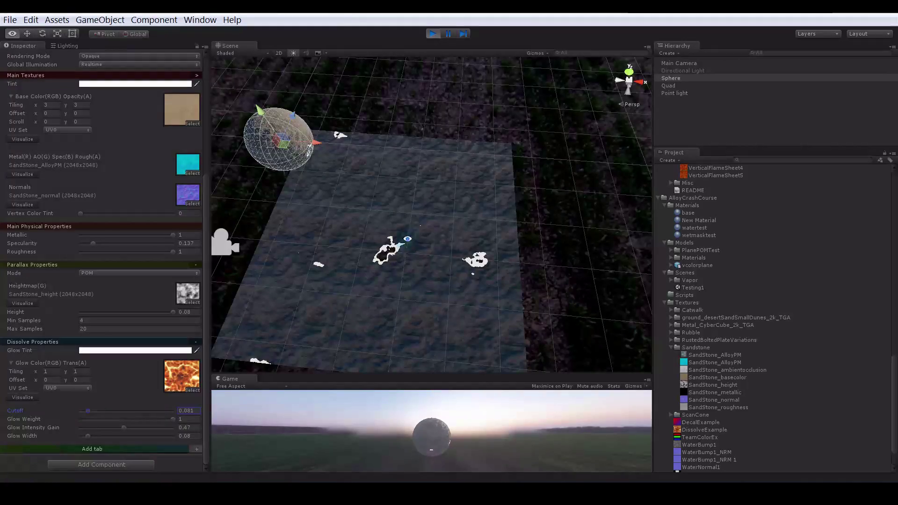
left_click_drag(407, 239, 367, 187, "alt")
right_click_drag(367, 187, 441, 202, "alt")
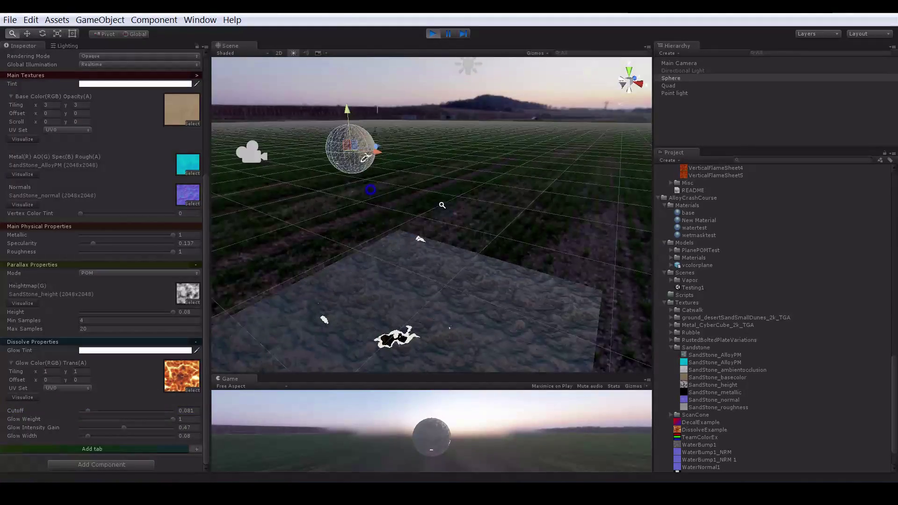
left_click_drag(441, 203, 399, 187, "alt")
right_click_drag(339, 225, 402, 233, "alt")
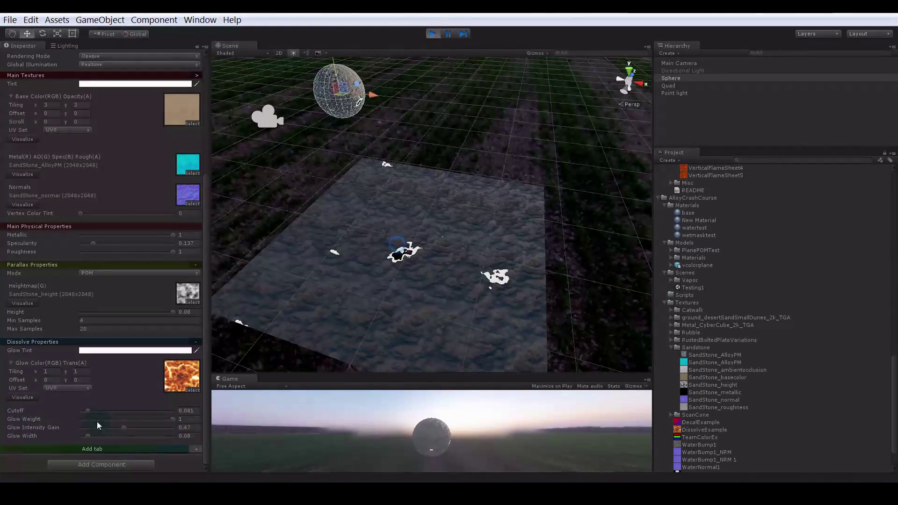
left_click_drag(89, 409, 116, 414)
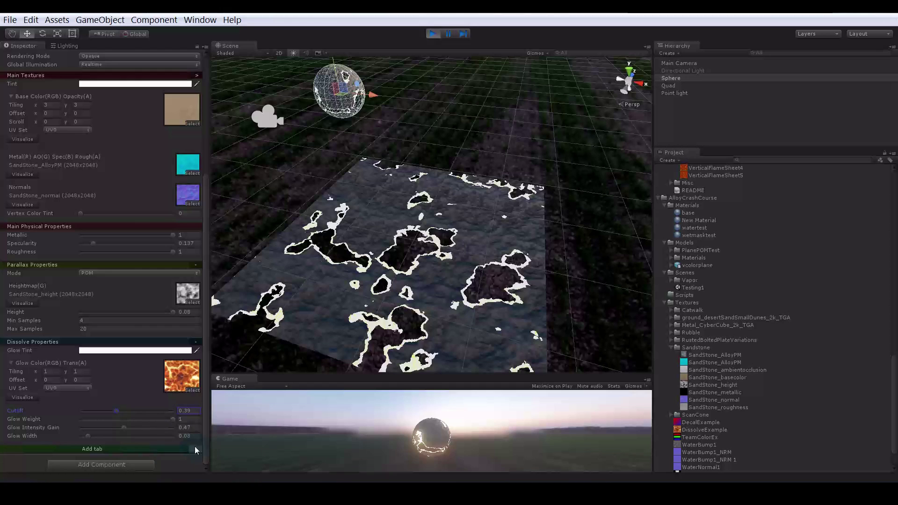
left_click(196, 449)
left_click(210, 389)
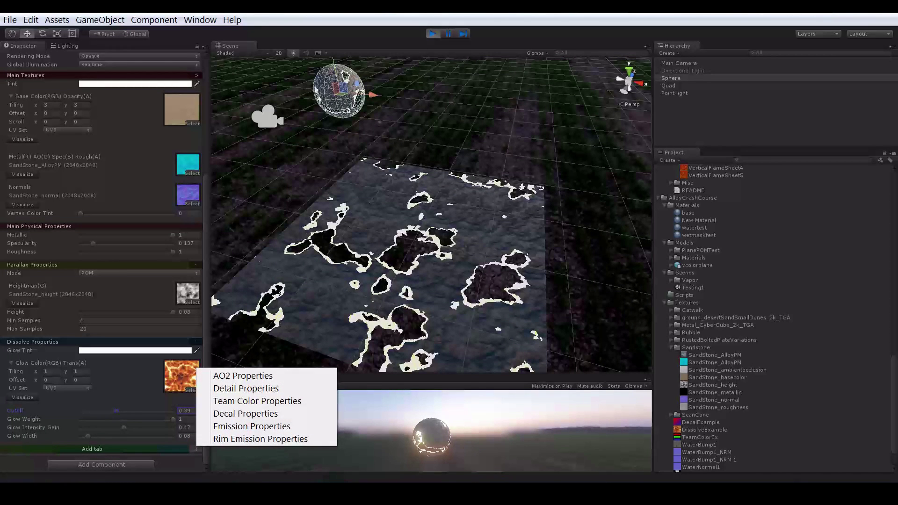
left_click_drag(206, 219, 203, 140)
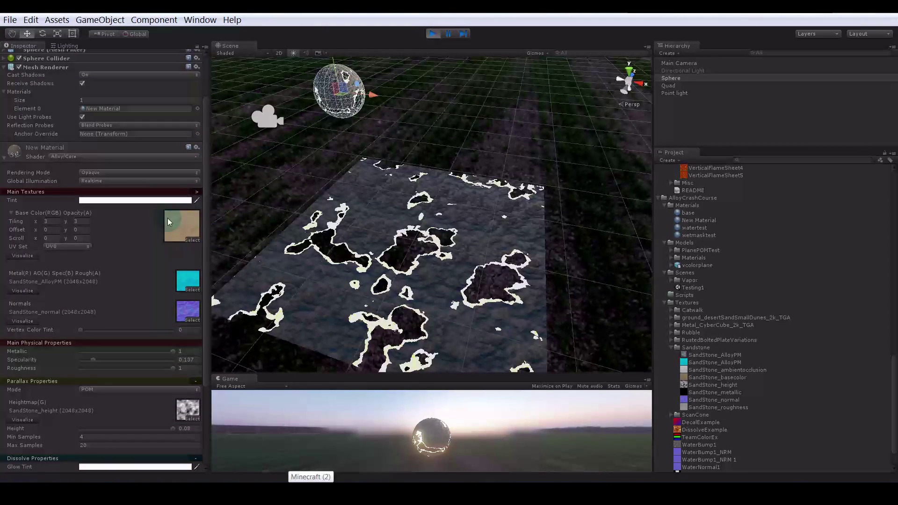
scroll(169, 222, "down", 5)
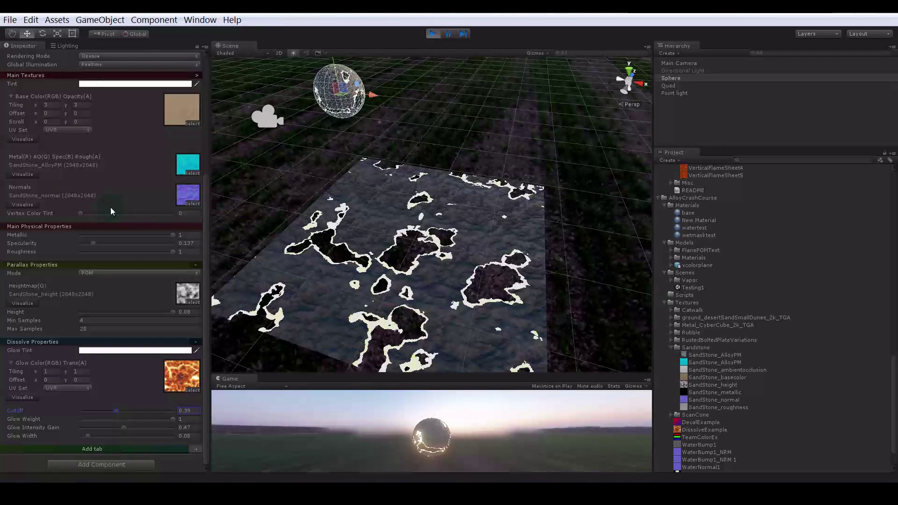
scroll(112, 211, "up", 5)
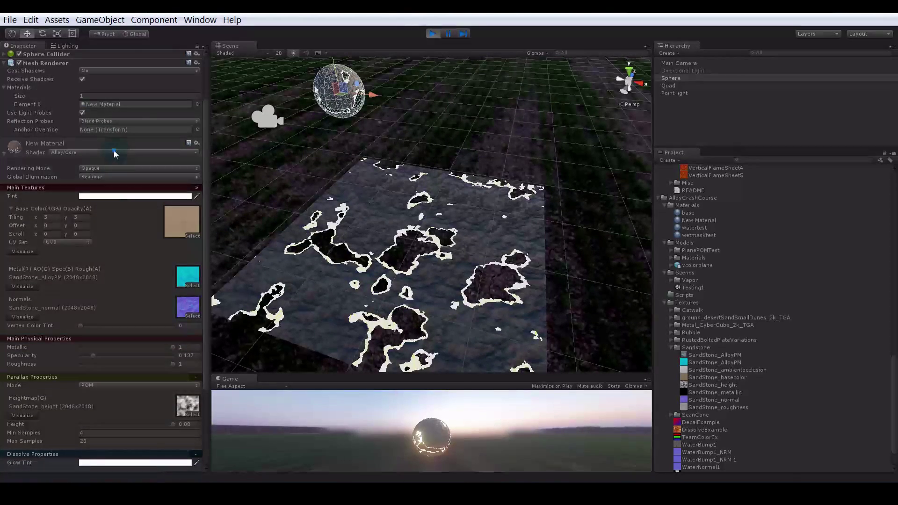
left_click_drag(115, 153, 131, 201)
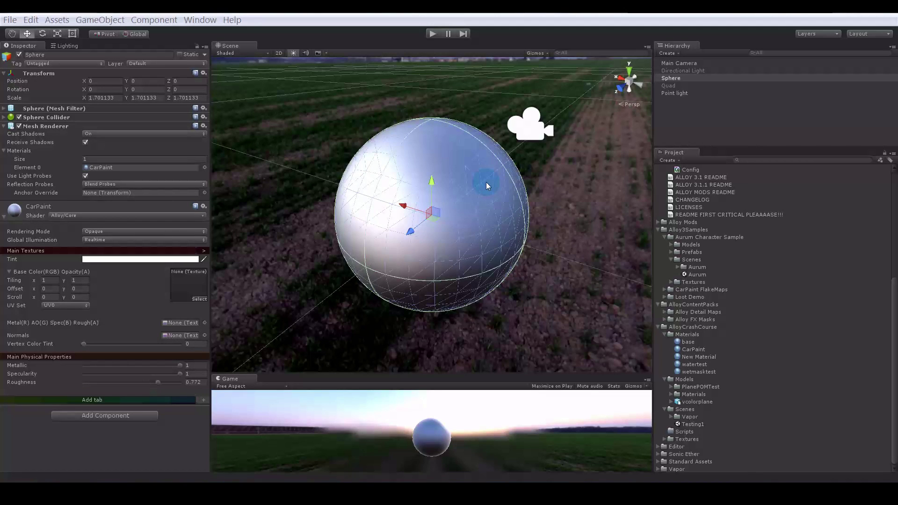
- Switch the CarPaint material to Alloy's Prototyping shader and examine its separate metallic, ambient occlusion, specularity and roughness map slots
left_click(111, 215)
mouse_move(121, 265)
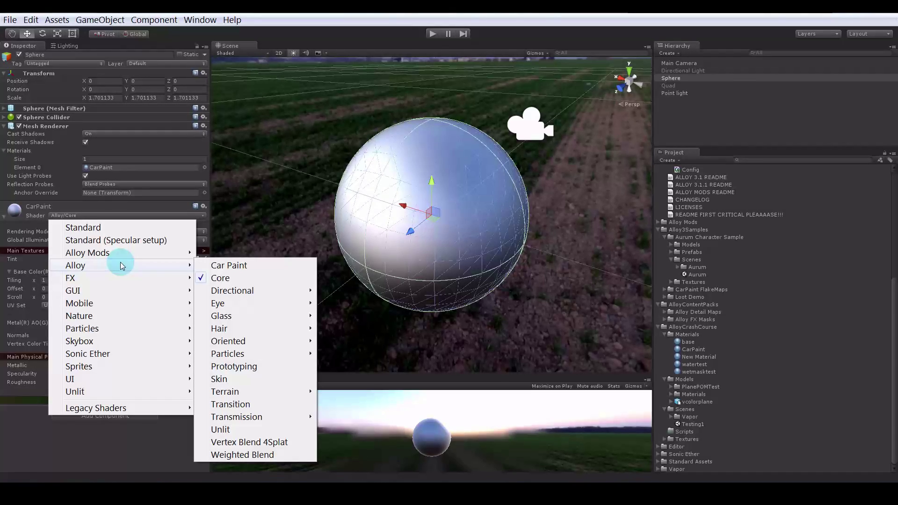
left_click(172, 263)
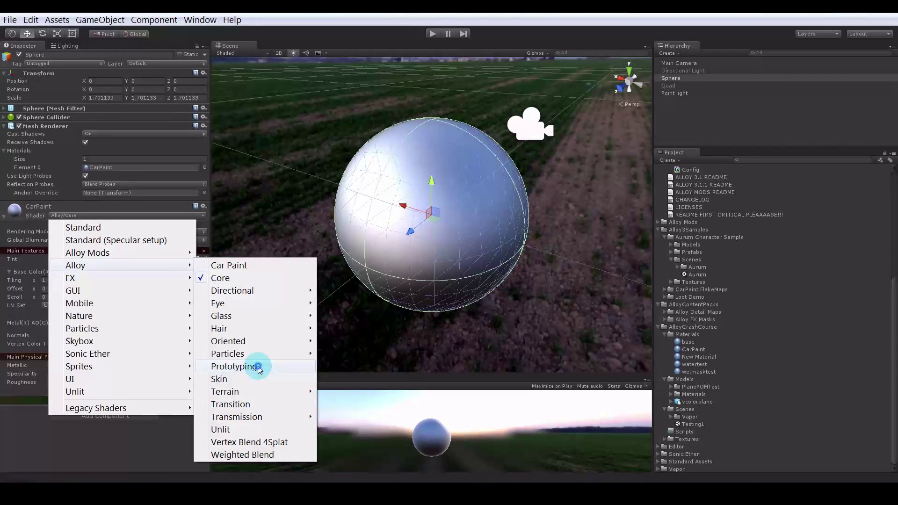
left_click(257, 366)
left_click(136, 207)
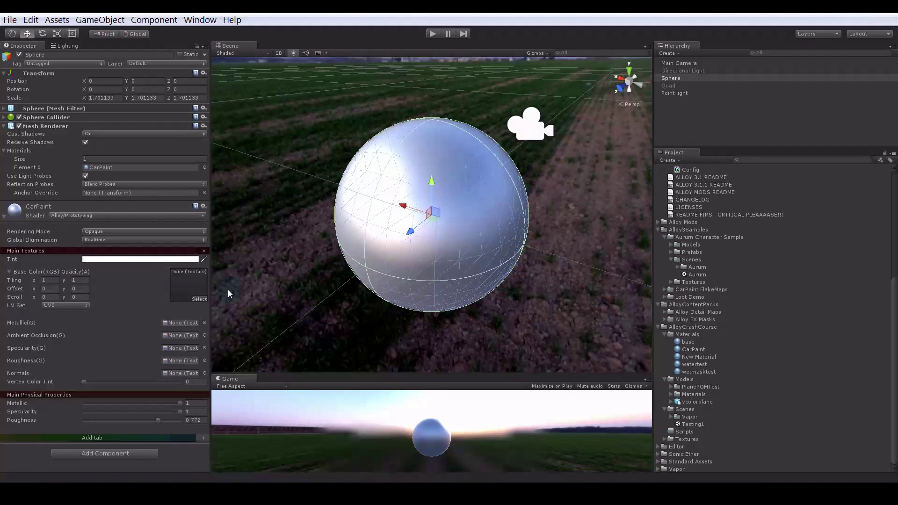
scroll(346, 275, "down", 2)
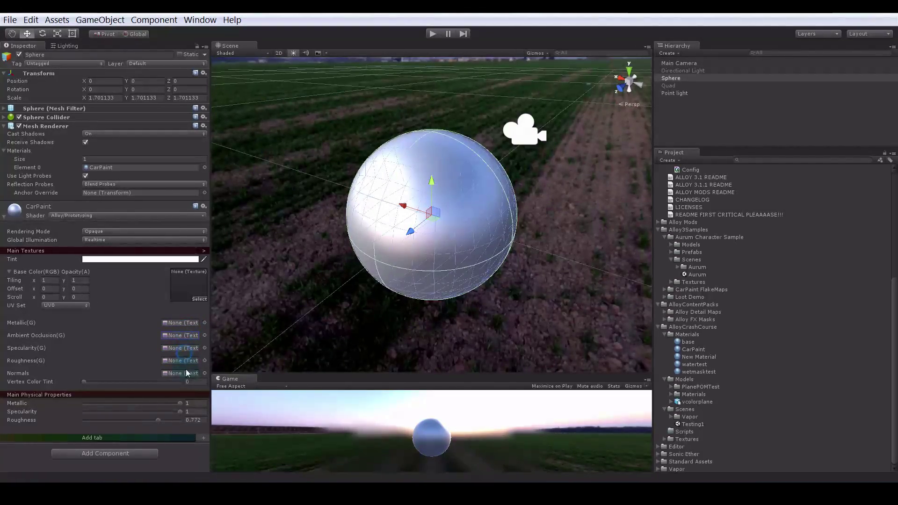
left_click(185, 349)
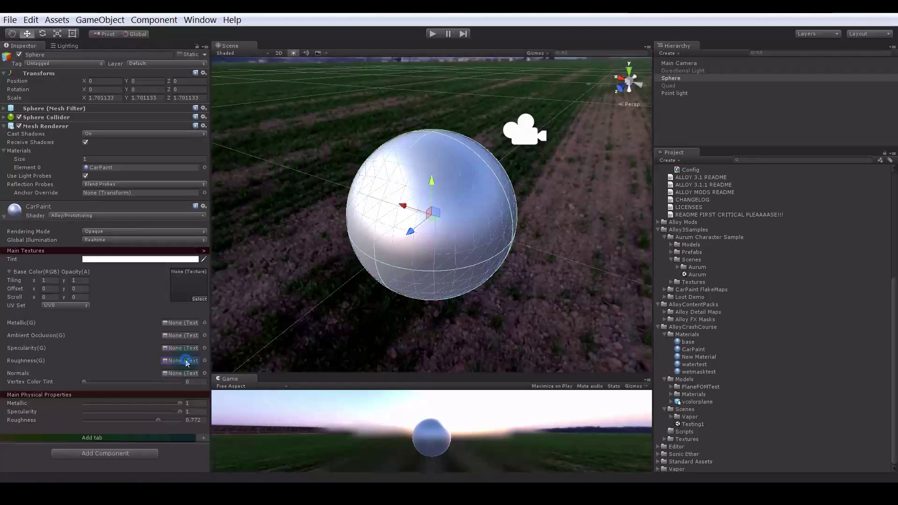
left_click(172, 335)
- Change the CarPaint material's shader to Alloy Car Paint and expand its Paint Properties and Flake Properties
left_click(134, 216)
mouse_move(150, 265)
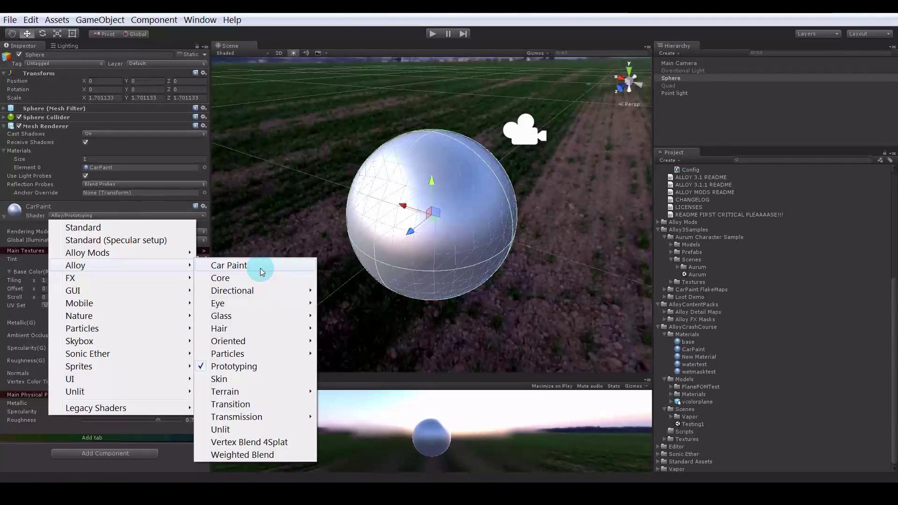
left_click(275, 267)
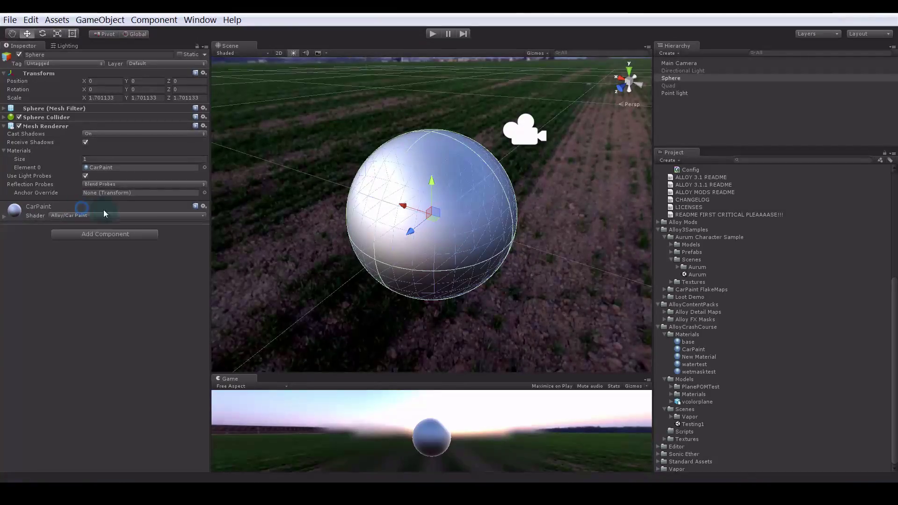
left_click_drag(458, 256, 507, 244, "alt")
scroll(407, 273, "up", 5, "alt")
scroll(457, 273, "down", 5, "alt")
scroll(507, 244, "up", 8, "alt")
scroll(507, 244, "down", 3, "alt")
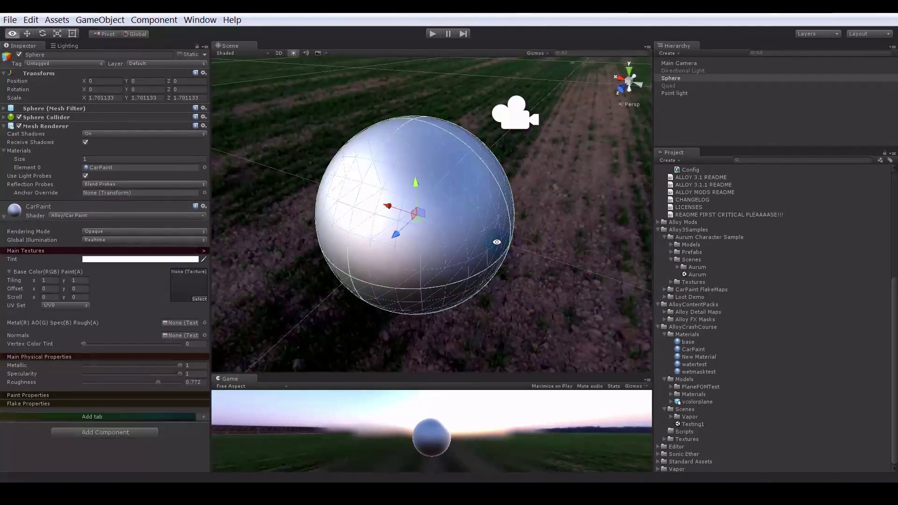
left_click(112, 403)
left_click(112, 396)
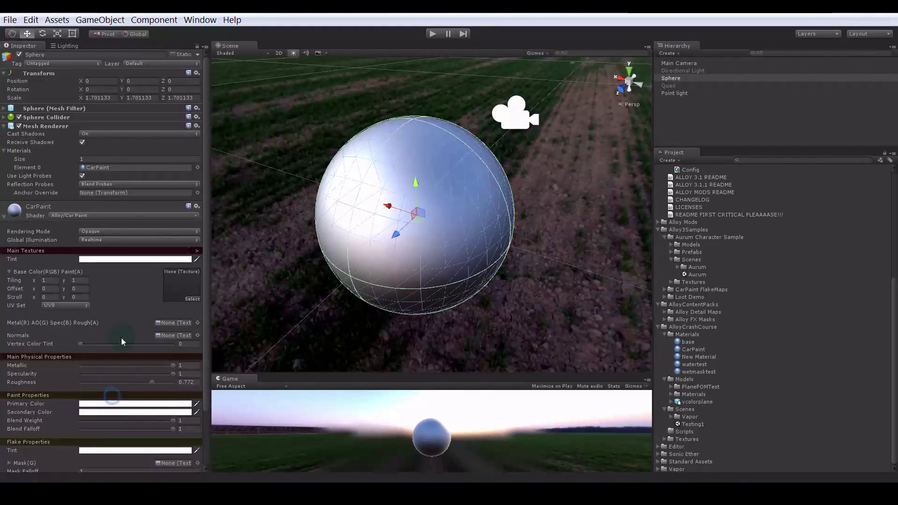
scroll(131, 306, "down", 3)
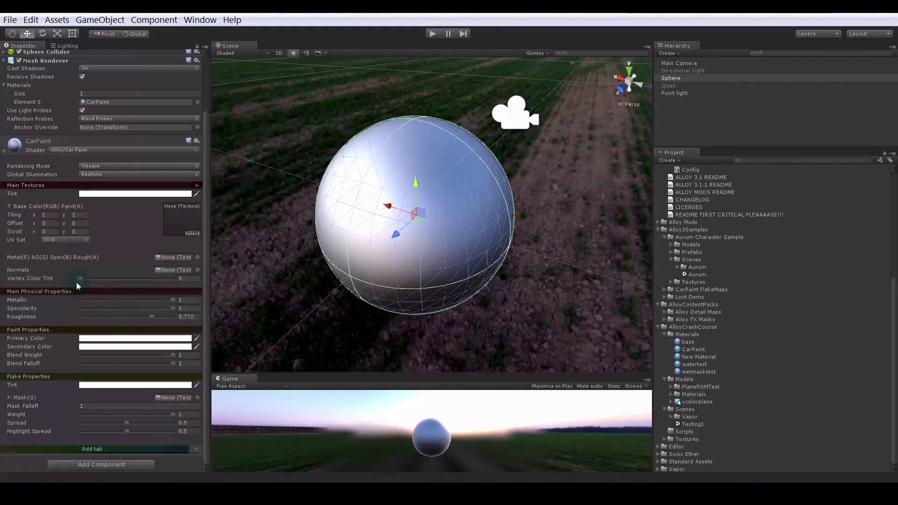
left_click(131, 193)
left_click_drag(647, 255, 604, 227)
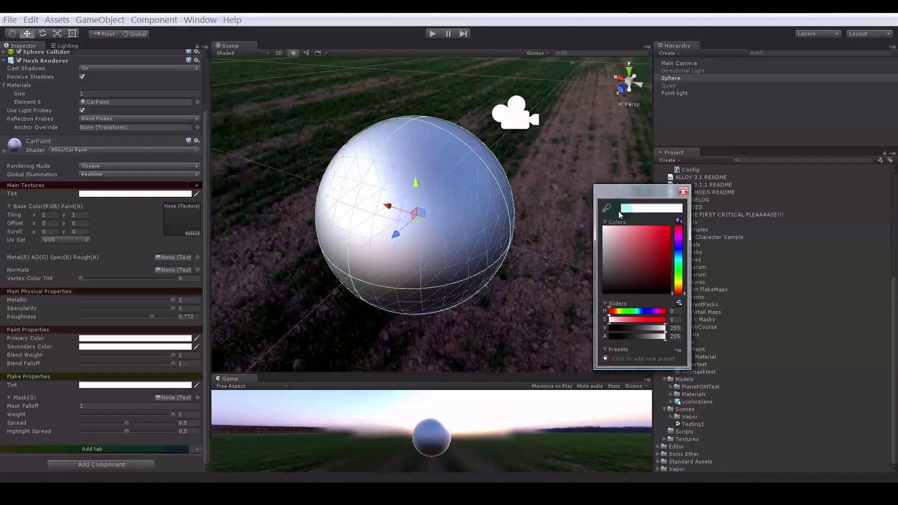
left_click(682, 192)
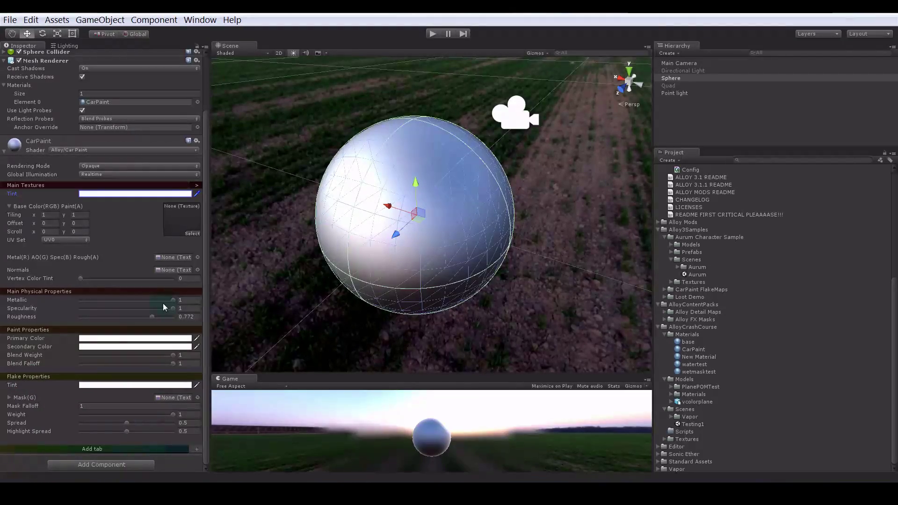
- Set the car paint's Primary Color to pure red and its Secondary Color to fully saturated violet with hue 271
left_click_drag(457, 214, 351, 274, "alt")
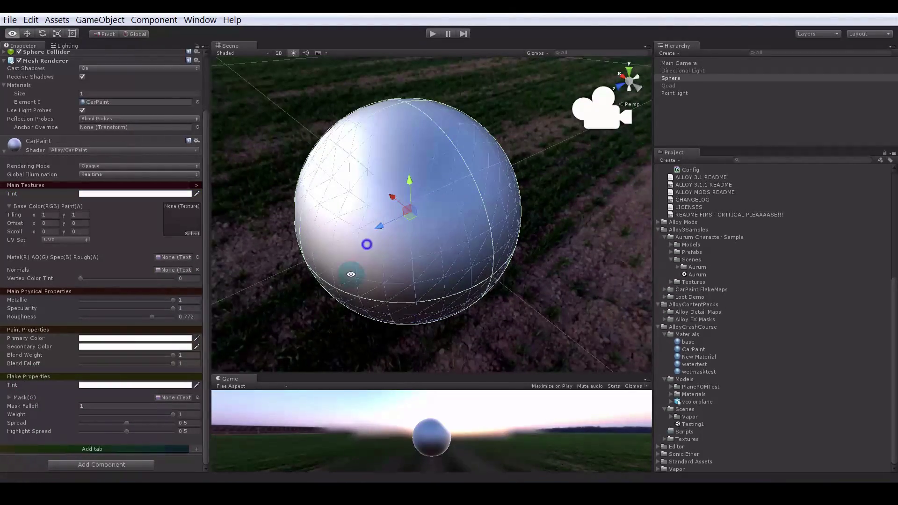
left_click(135, 337)
left_click_drag(633, 235, 675, 229)
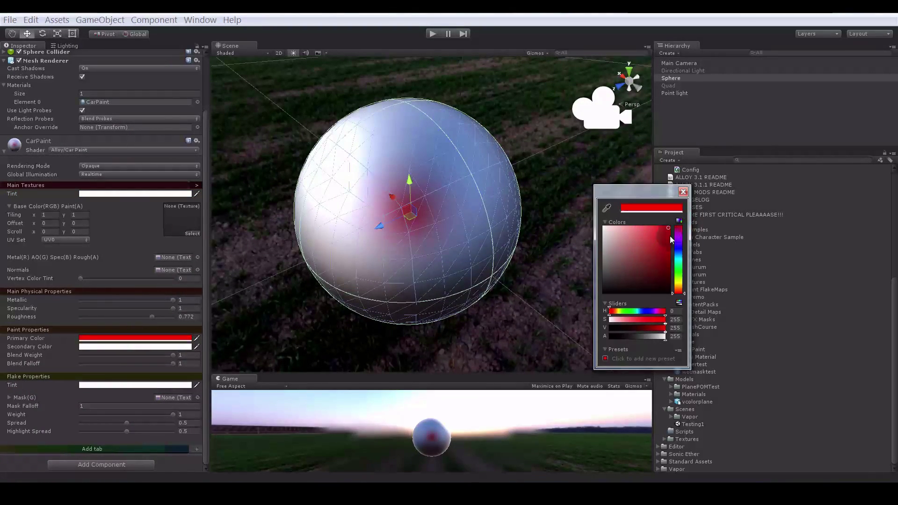
left_click(682, 191)
left_click(181, 346)
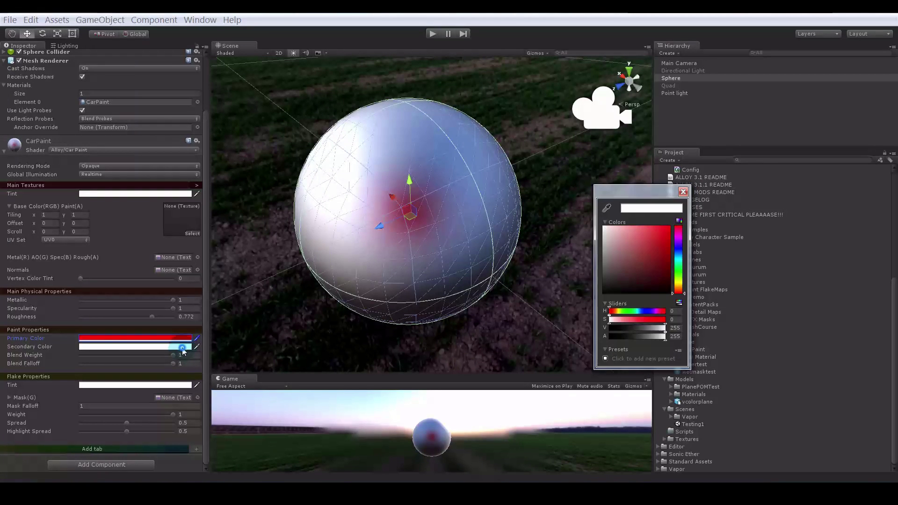
left_click_drag(678, 234, 679, 243)
left_click_drag(658, 239, 675, 225)
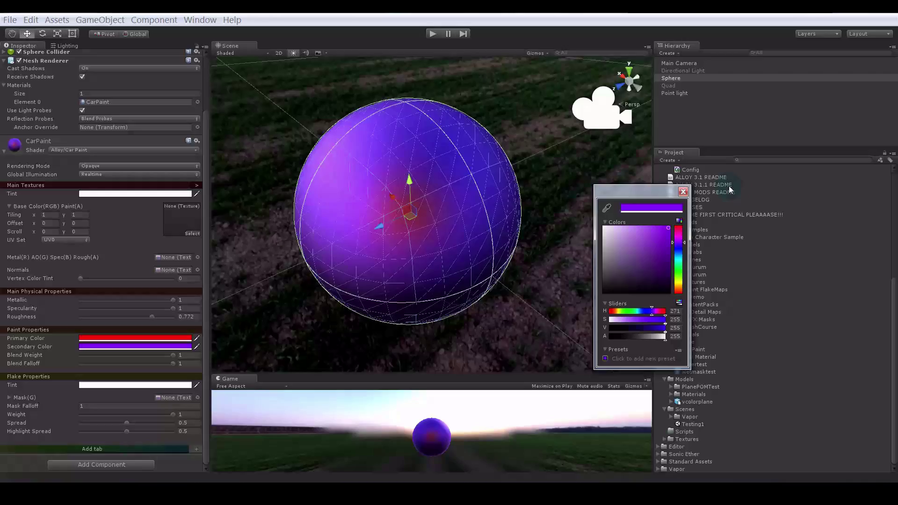
left_click(683, 191)
- Set the car paint's Roughness to 0.185, Blend Falloff to 0.079 and Blend Weight to 1
left_click_drag(369, 262, 86, 363, "alt")
left_click_drag(163, 357, 102, 358)
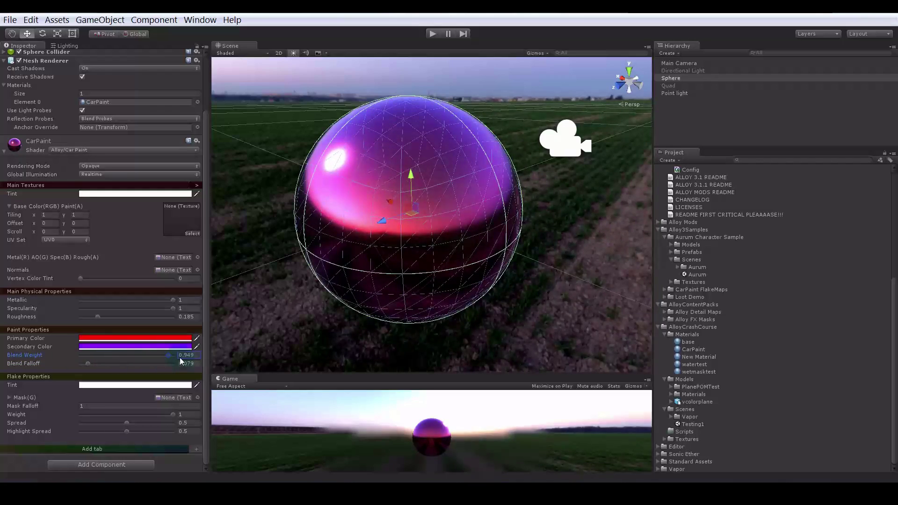
left_click_drag(350, 251, 332, 271, "alt")
- Set the car paint material's Metallic to 0.616 and inspect the sphere's shading
left_click(59, 377)
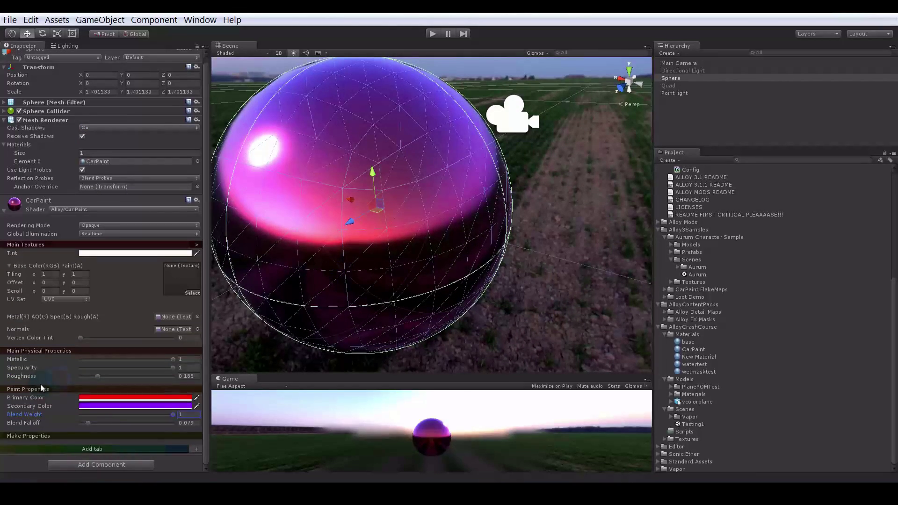
left_click(50, 436)
mouse_move(144, 304)
left_mouse_down()
mouse_move(153, 300)
mouse_move(97, 308)
mouse_move(146, 304)
mouse_move(138, 307)
left_mouse_up()
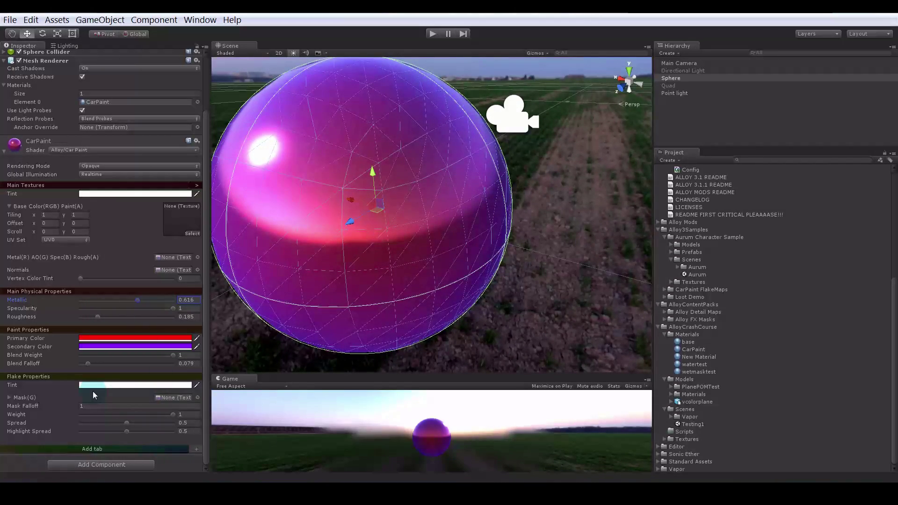
left_click_drag(523, 244, 408, 261, "alt")
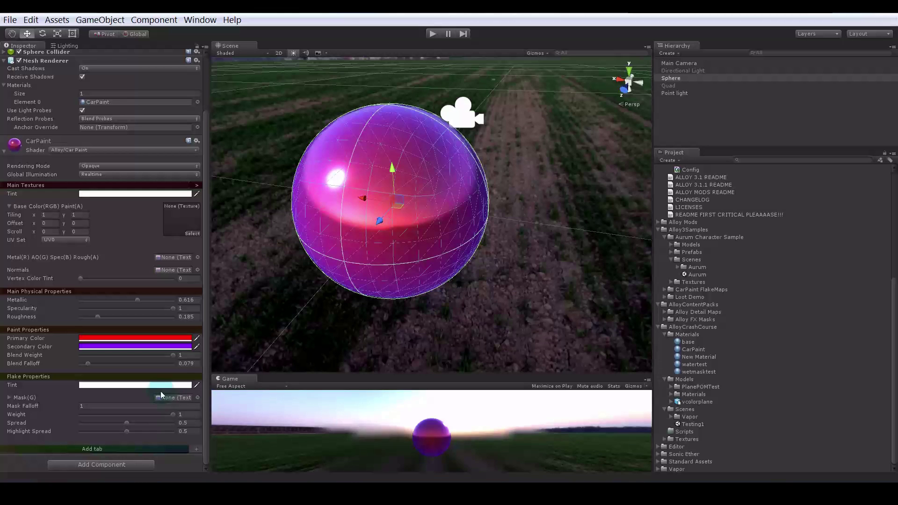
- Expand the flake Mask settings and find the CarPaint FlakeMaps folder among the Alloy samples in the project
left_click(10, 397)
left_click(10, 398)
left_click(166, 406)
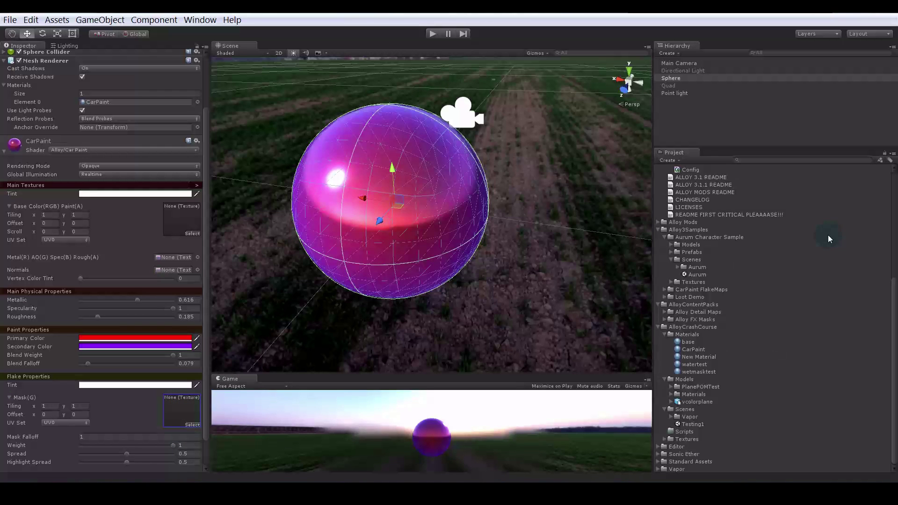
scroll(756, 226, "up", 6)
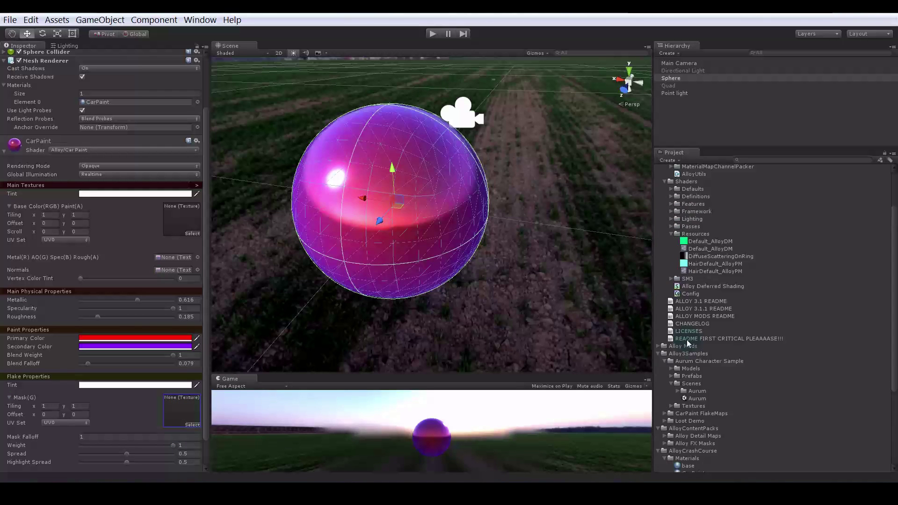
scroll(688, 343, "down", 2)
scroll(688, 288, "up", 2)
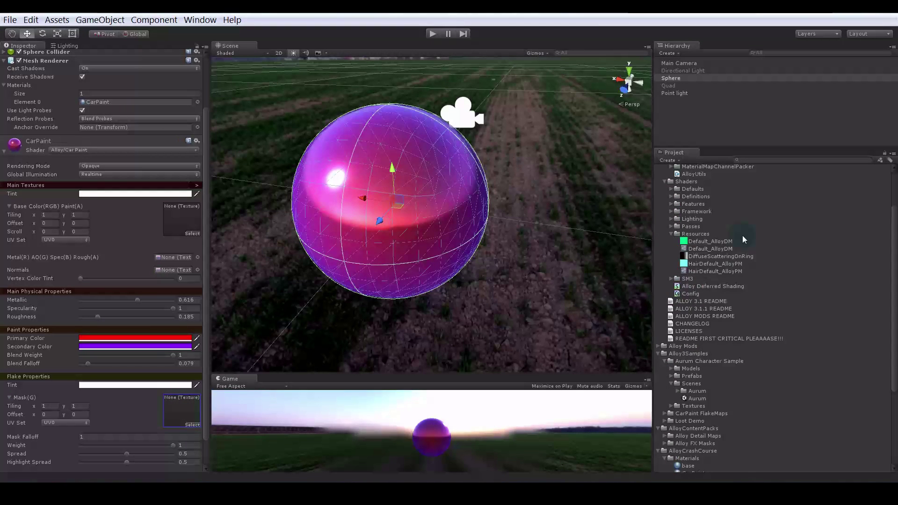
left_click(671, 234)
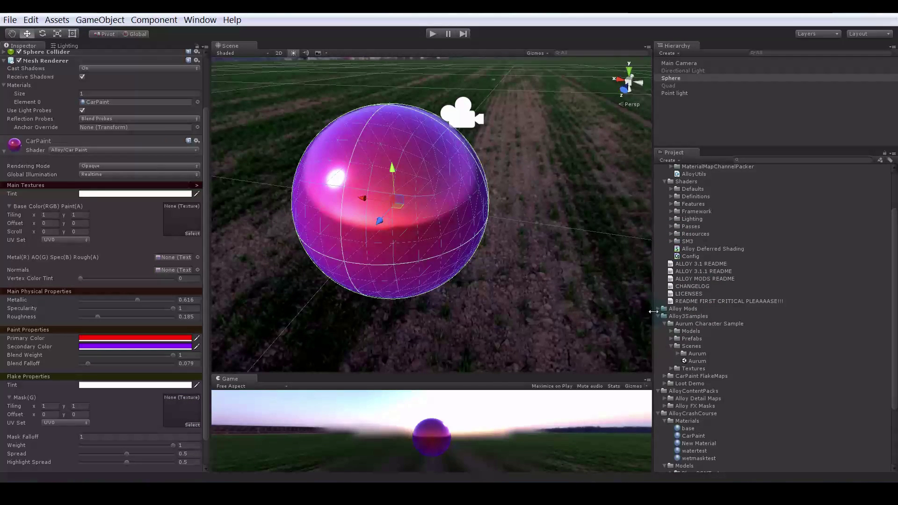
scroll(682, 274, "up", 2)
left_click(672, 262)
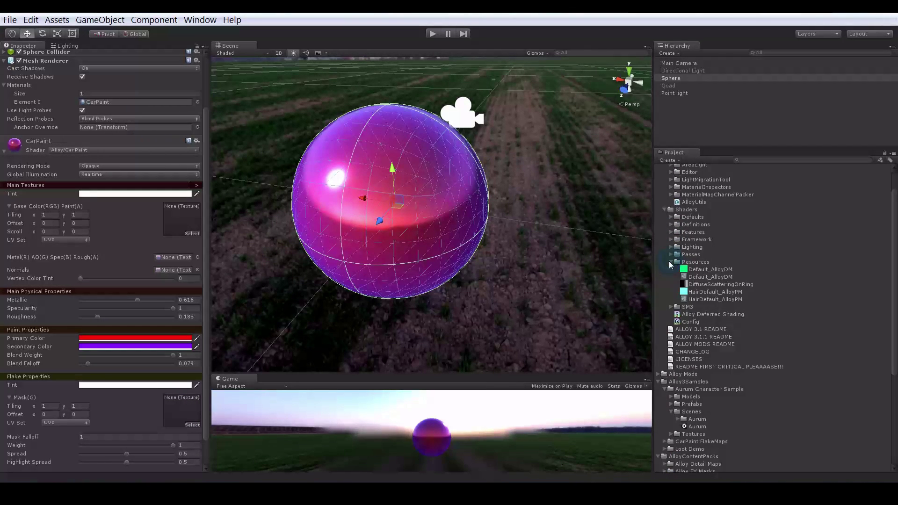
left_click(670, 255)
left_click(670, 247)
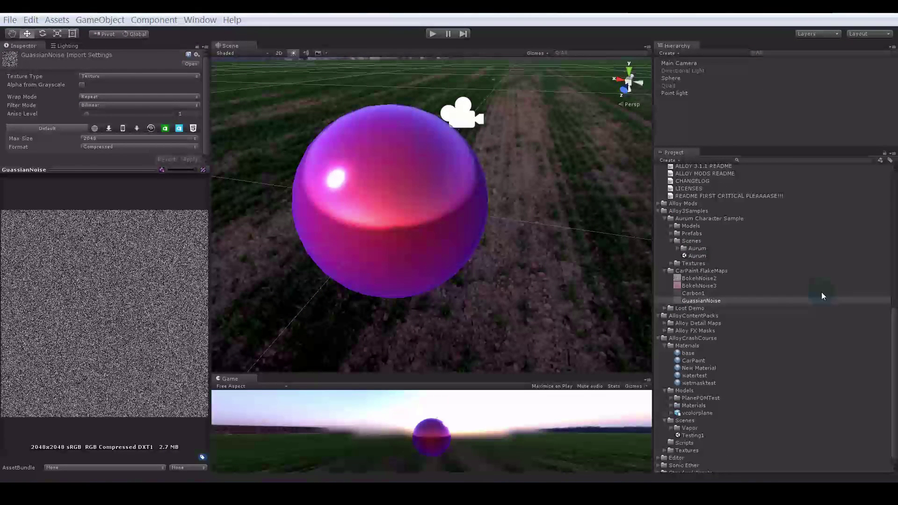
- Preview the BokehNoise2, BokehNoise3, Carbon1 and GuassianNoise textures in the CarPaint FlakeMaps folder
left_click(688, 211)
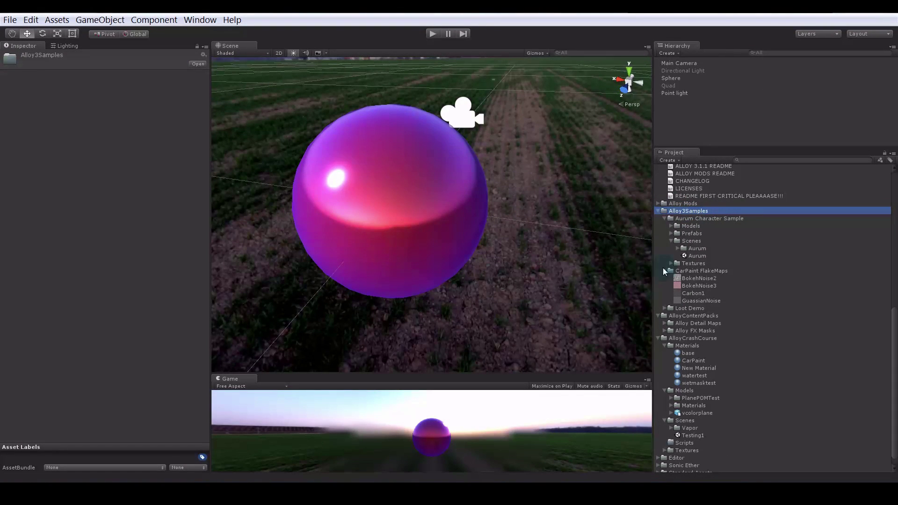
left_click(699, 278)
left_click(696, 286)
left_click(695, 293)
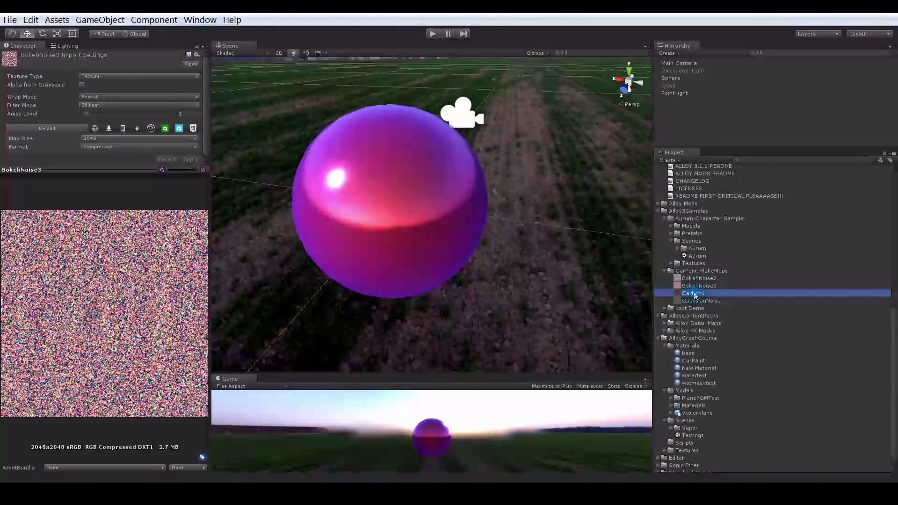
left_click(694, 300)
left_click(693, 293)
left_click(693, 286)
left_click(694, 278)
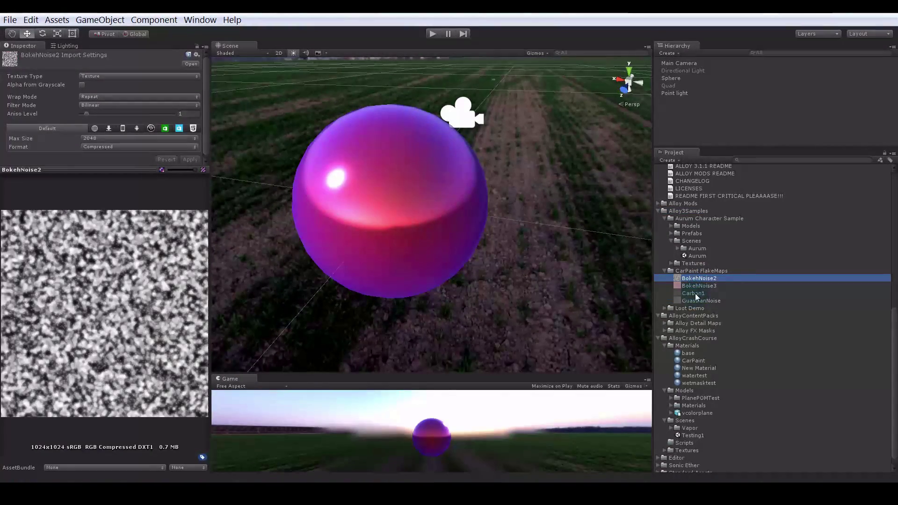
left_click(694, 286)
left_click(693, 293)
left_click(695, 301)
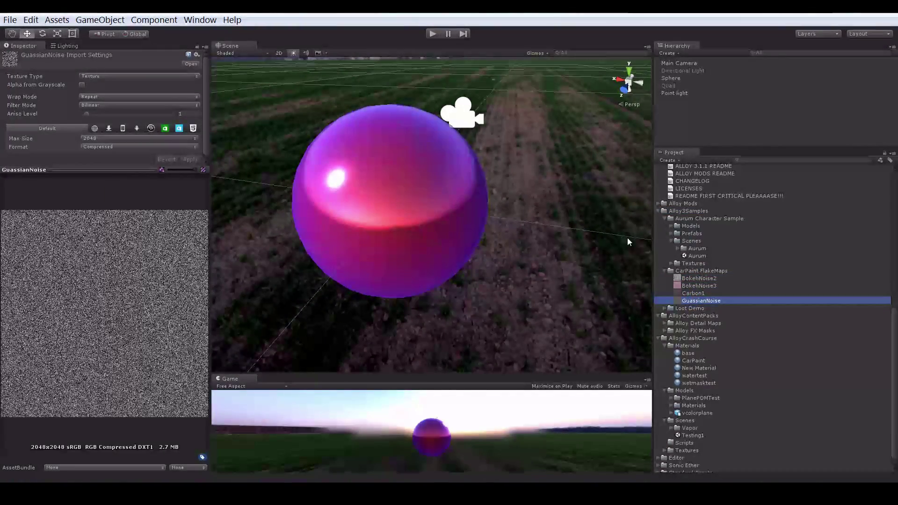
- Assign the GuassianNoise texture to the flake Mask of the sphere's CarPaint material and inspect the flakes up close
left_click(403, 205)
scroll(105, 267, "down", 5)
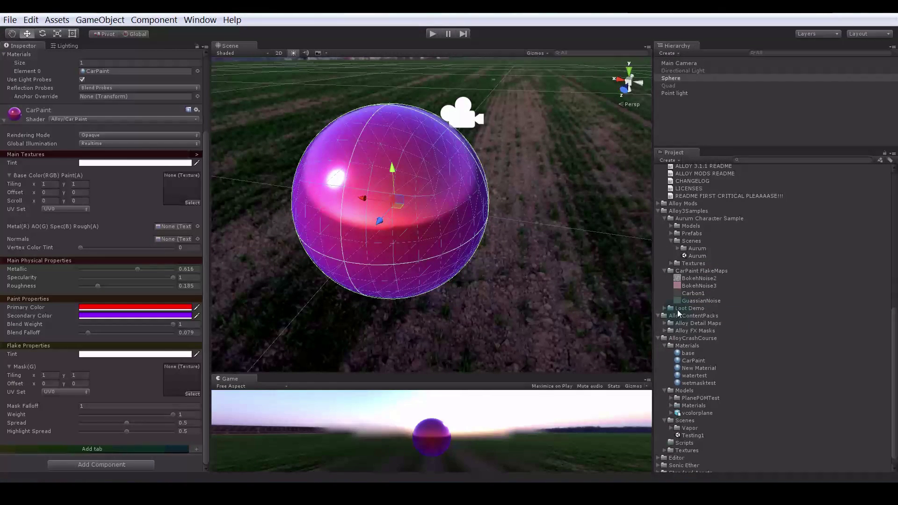
left_click_drag(709, 305, 181, 380)
right_click_drag(296, 224, 427, 216, "alt")
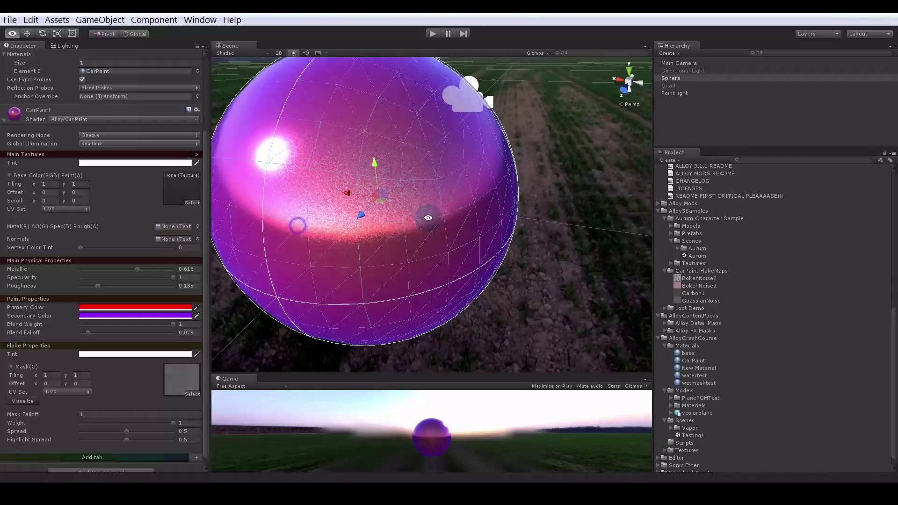
left_click_drag(426, 217, 337, 247, "alt")
right_click_drag(352, 250, 421, 261, "alt")
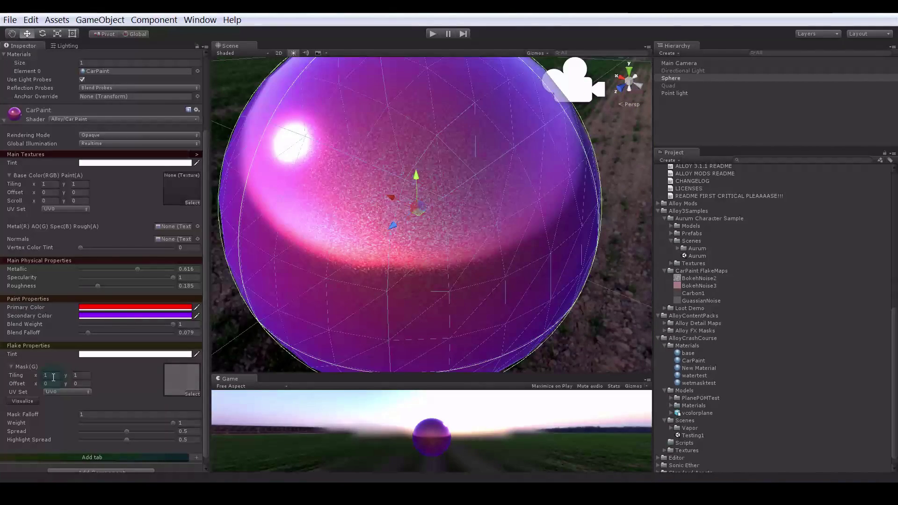
- Set the flake mask's Tiling to 2 in both x and y and inspect the finer flakes around the highlight
type("2")
key("Tab")
type("2")
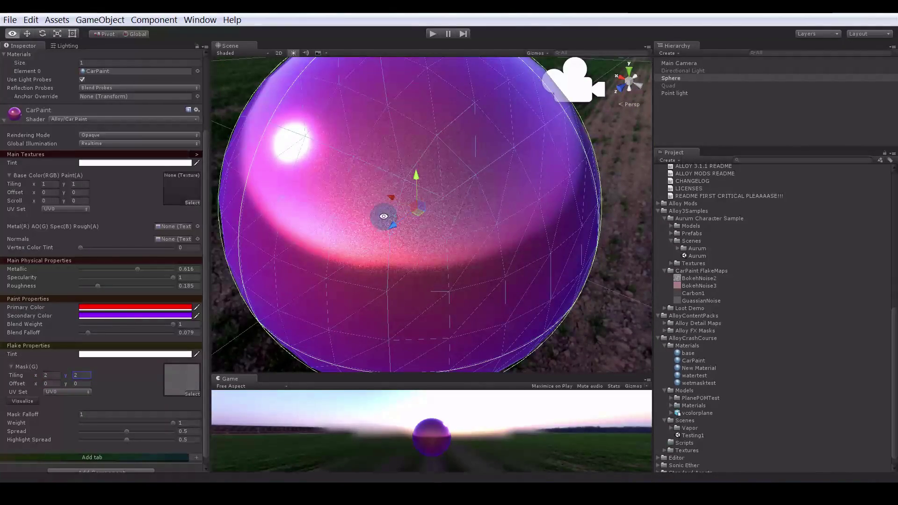
right_click_drag(388, 216, 441, 249, "alt")
left_click_drag(441, 249, 341, 251, "alt")
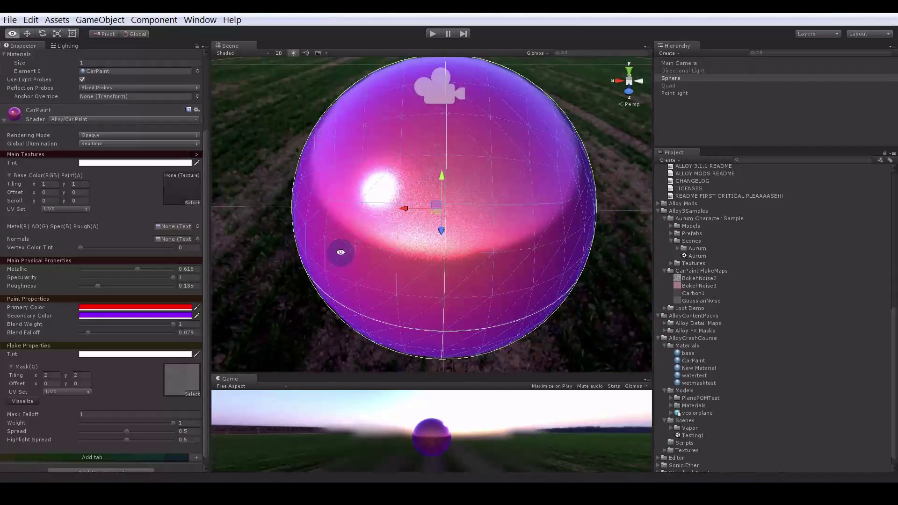
right_click_drag(341, 250, 468, 258, "alt")
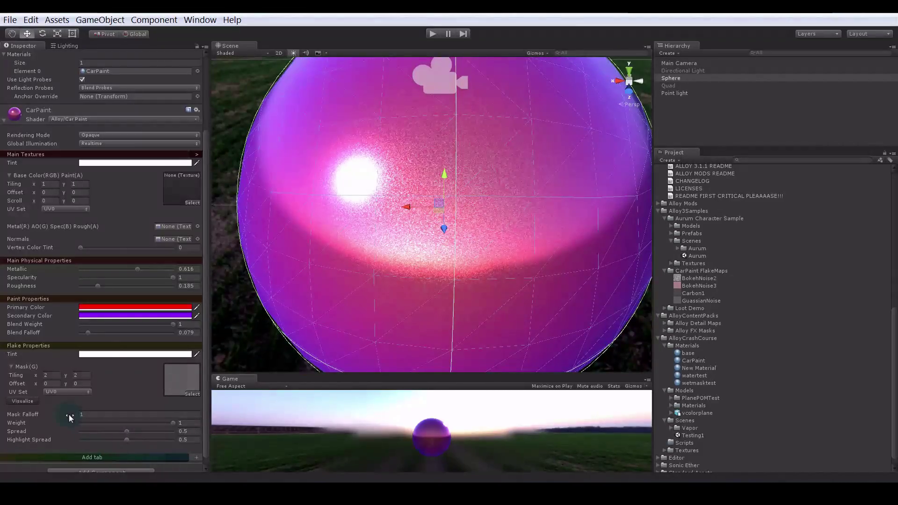
- Set the flake Tint to a light pink with hue 306 and saturation 64
left_click(114, 354)
left_click_drag(674, 240, 673, 236)
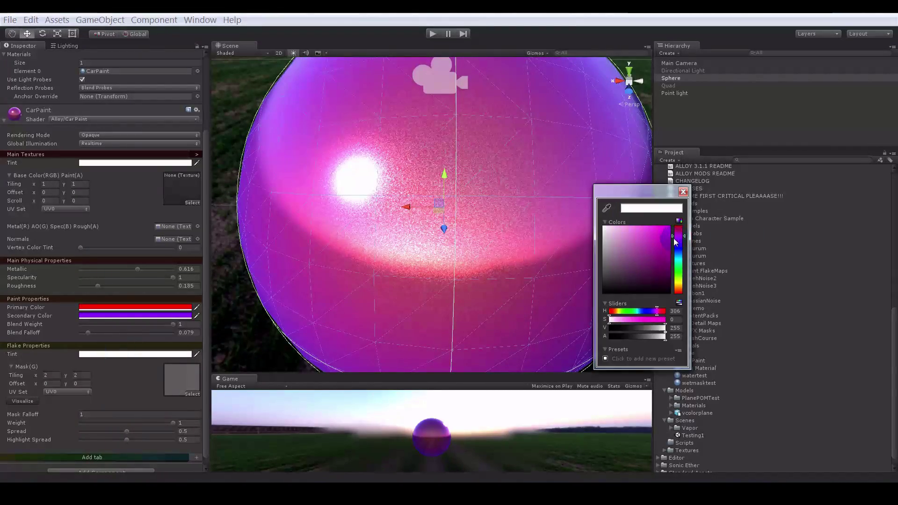
mouse_move(617, 230)
left_mouse_down()
mouse_move(637, 227)
mouse_move(637, 218)
mouse_move(620, 231)
left_mouse_up()
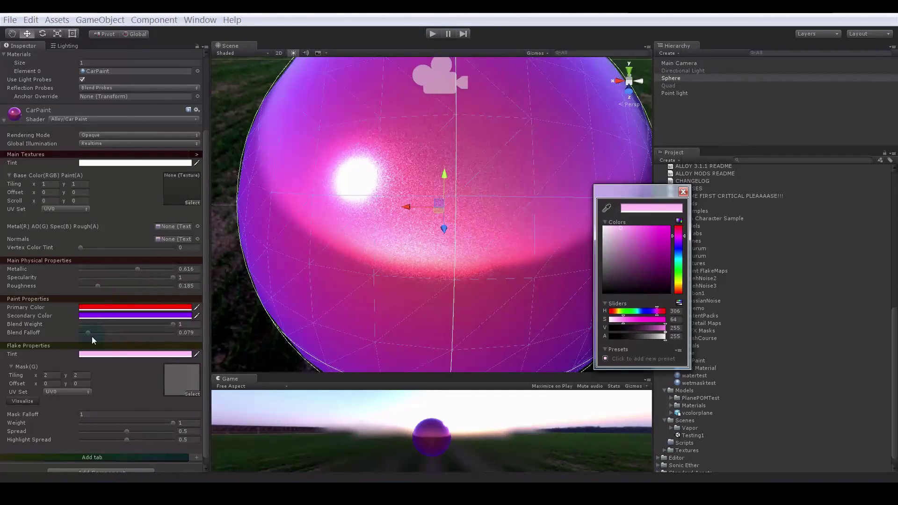
left_click(683, 193)
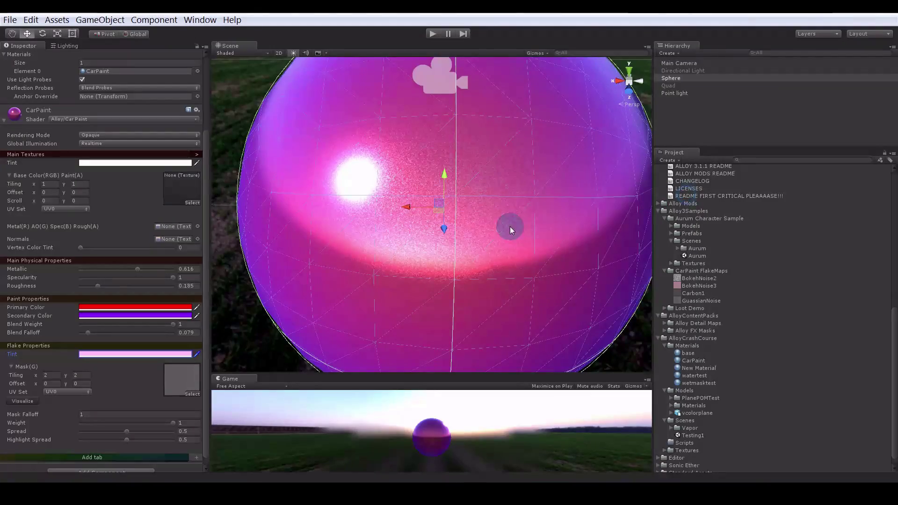
- Set the flake Weight to 1, Spread to 0.647 and Highlight Spread to 1, checking the sphere from several angles
mouse_move(322, 271)
left_mouse_down("alt")
mouse_move(453, 245)
mouse_move(212, 272)
mouse_move(335, 266)
mouse_move(320, 272)
left_mouse_up("alt")
left_click_drag(157, 424, 196, 424)
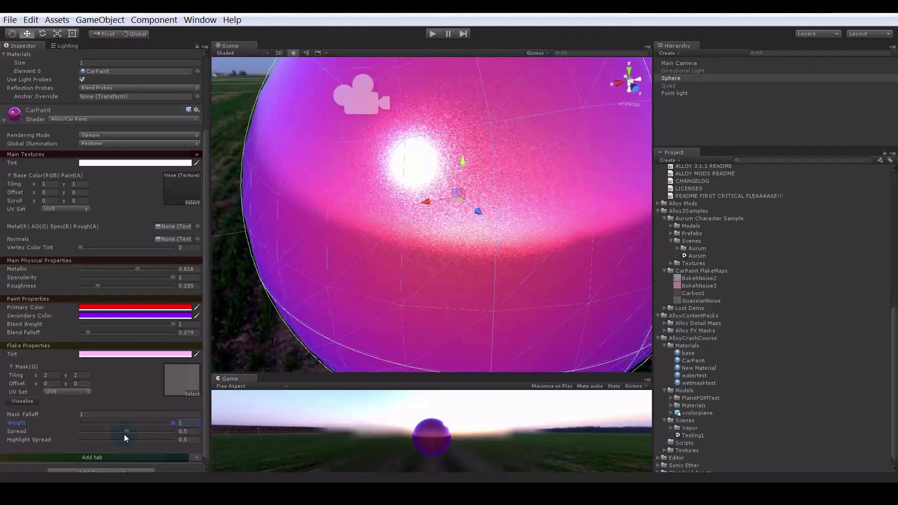
left_click_drag(124, 434, 144, 438)
scroll(356, 326, "down", 5)
left_click_drag(369, 309, 447, 278, "alt")
scroll(447, 279, "up", 3, "alt")
mouse_move(156, 434)
left_mouse_down()
mouse_move(178, 431)
mouse_move(147, 434)
mouse_move(200, 433)
mouse_move(84, 442)
mouse_move(183, 442)
mouse_move(145, 444)
mouse_move(154, 444)
left_mouse_up()
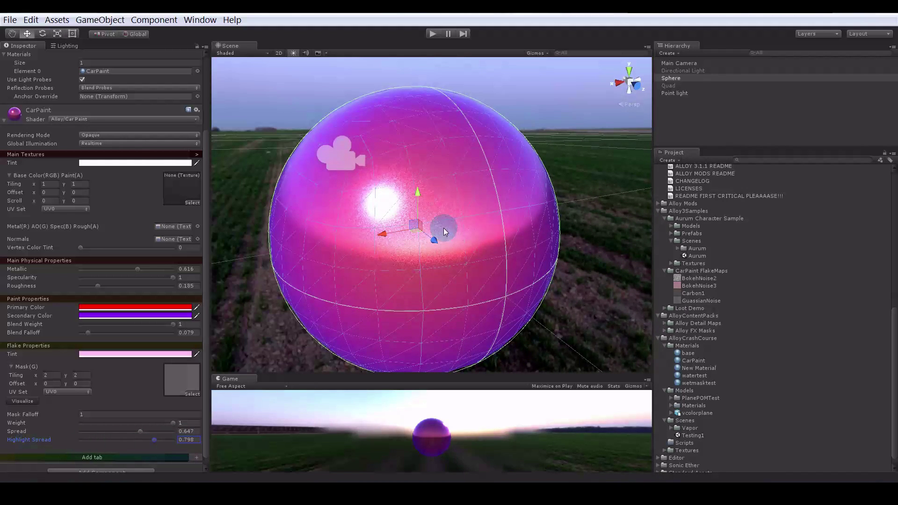
left_click_drag(162, 441, 181, 438)
left_click_drag(553, 224, 478, 243, "alt")
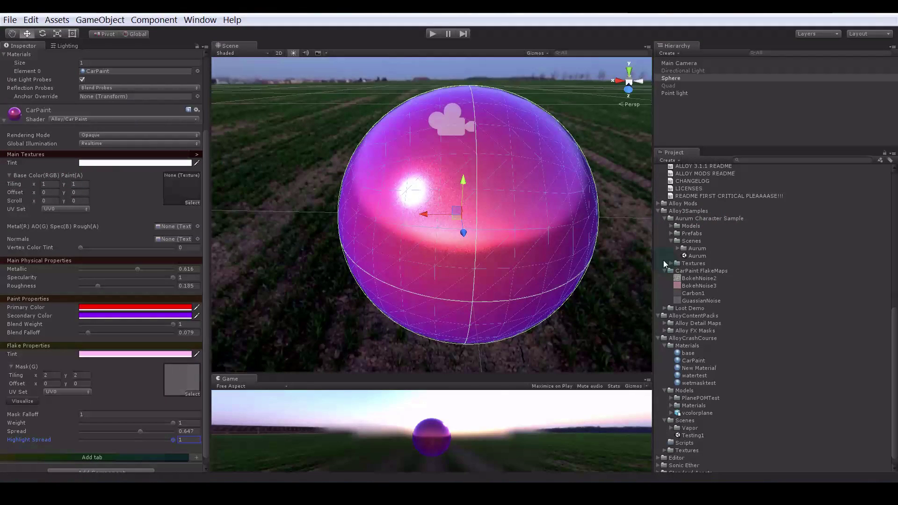
- Open the Aurum sample scene and frame the character's torso and gloves
left_click(695, 256)
double_click(696, 256)
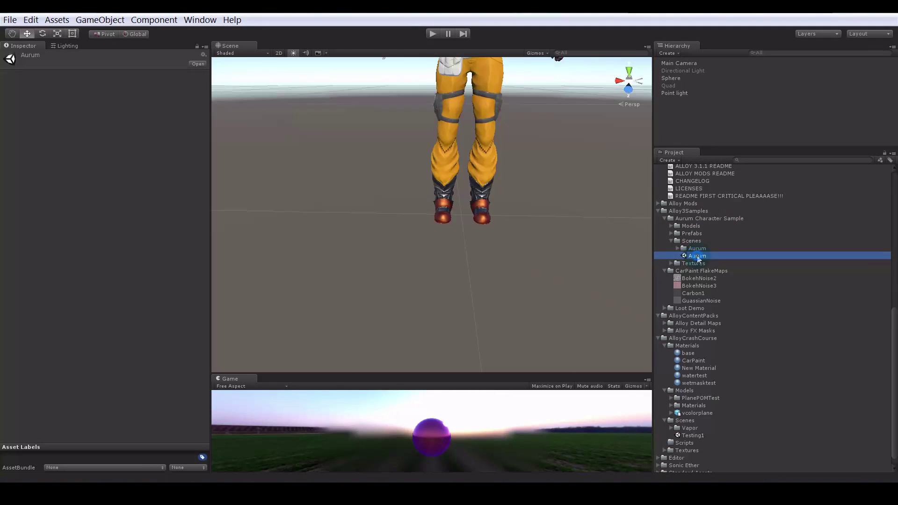
right_click_drag(563, 202, 440, 206, "alt")
middle_click_drag(428, 155, 390, 278, "alt")
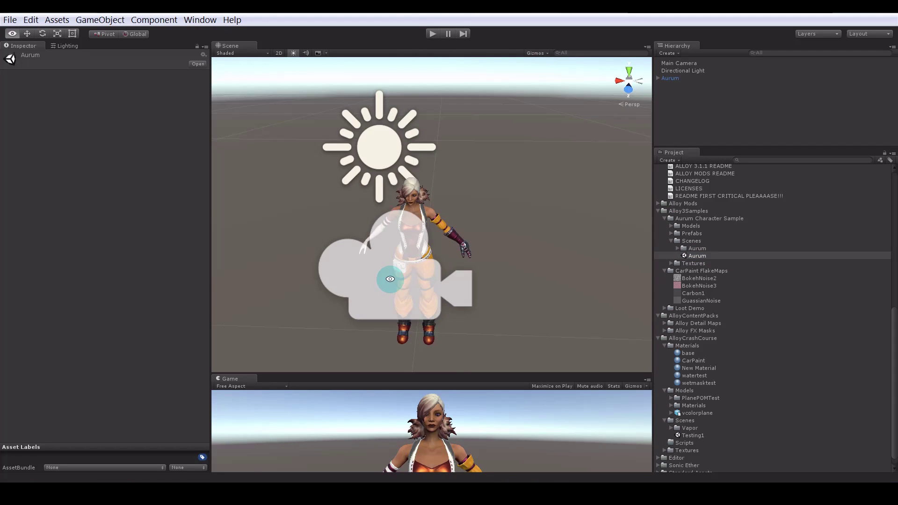
left_click_drag(391, 279, 374, 219, "alt")
right_click_drag(232, 245, 372, 256, "alt")
left_click_drag(371, 255, 384, 234, "alt")
middle_click_drag(397, 281, 439, 222, "alt")
right_click_drag(439, 222, 453, 152, "alt")
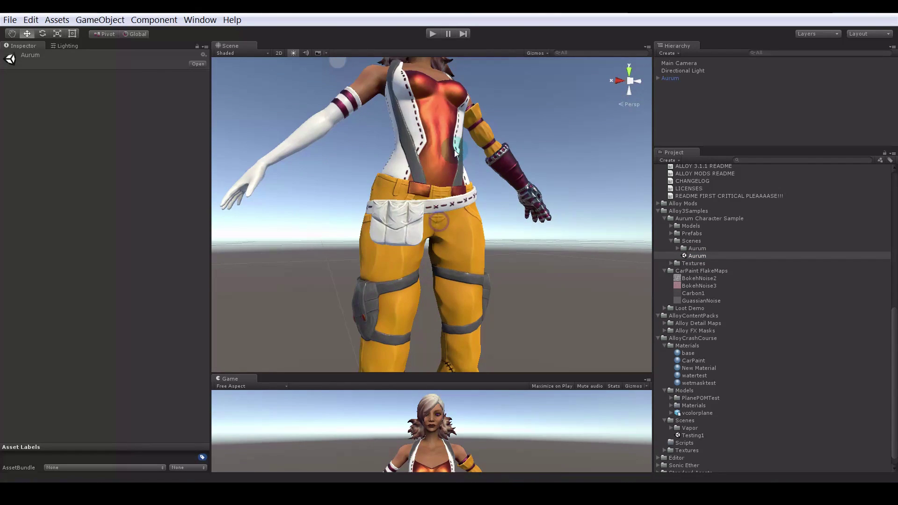
- Select the Aurum character's GlovesBelt mesh to view its Car Paint material and the armored glove
left_click(428, 153)
left_click_drag(480, 220, 318, 229, "alt")
left_click(500, 180)
right_click_drag(315, 236, 340, 237, "alt")
left_click(116, 204)
middle_click_drag(528, 188, 341, 208, "alt")
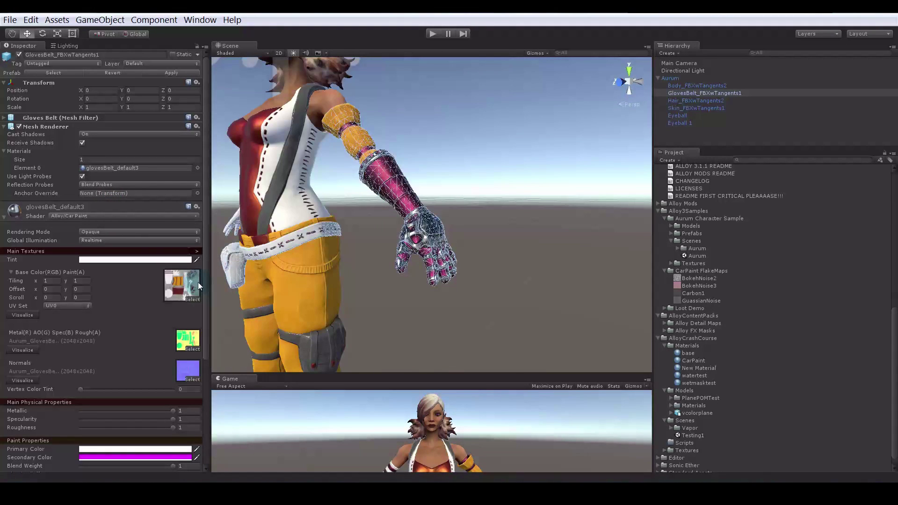
- Locate the Aurum_GlovesBelt_basecolor texture used by the glove material and preview its alpha channel enlarged
left_click(195, 282)
left_click_drag(351, 203, 470, 174, "alt")
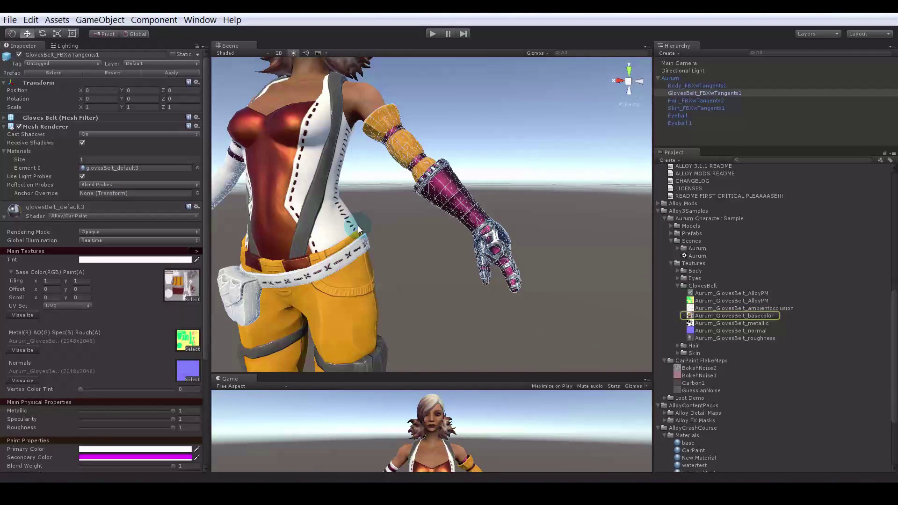
left_click(718, 315)
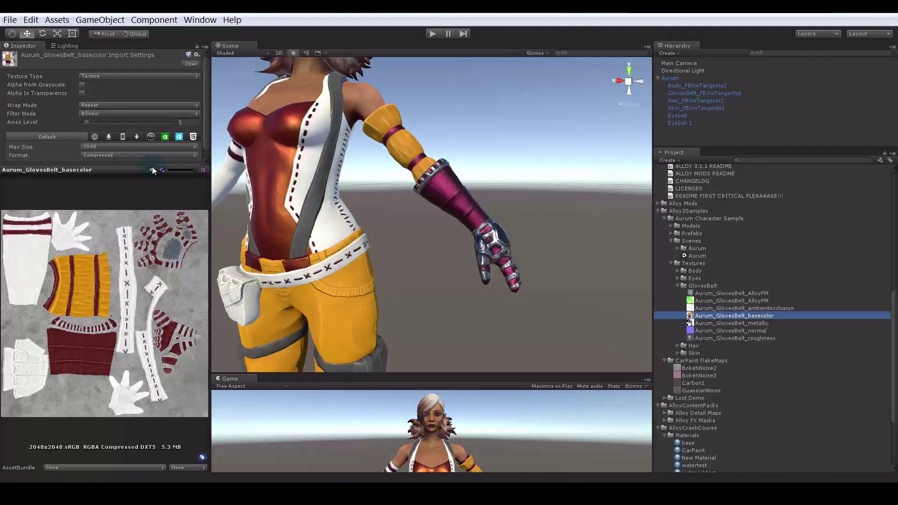
left_click(152, 169)
left_click_drag(127, 171, 127, 93)
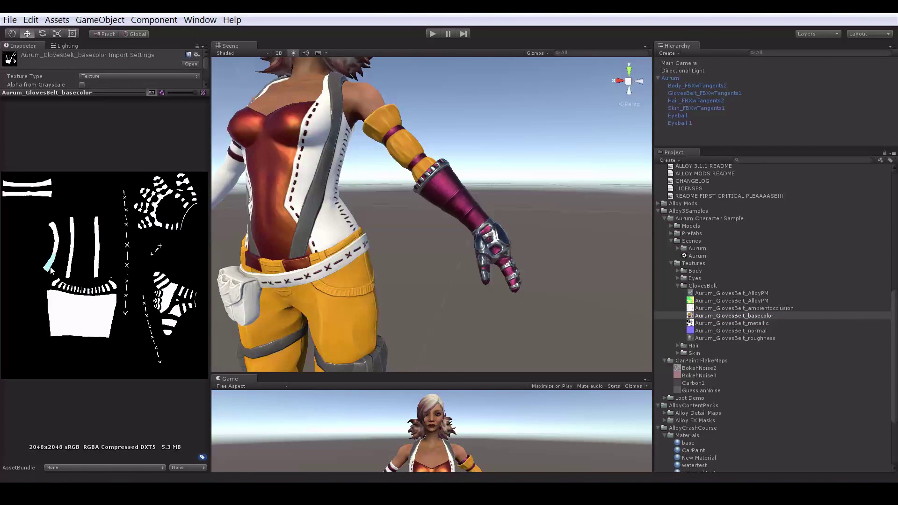
- Reselect the GlovesBelt mesh, examine the forearm's paint up close, and set its Primary Color to fully saturated blue with hue 239
left_click_drag(366, 217, 435, 222, "alt")
left_click(427, 221)
left_click(428, 221)
right_click_drag(395, 232, 487, 231, "alt")
left_click_drag(486, 230, 391, 254, "alt")
right_click_drag(391, 254, 405, 245, "alt")
left_click_drag(406, 244, 391, 273, "alt")
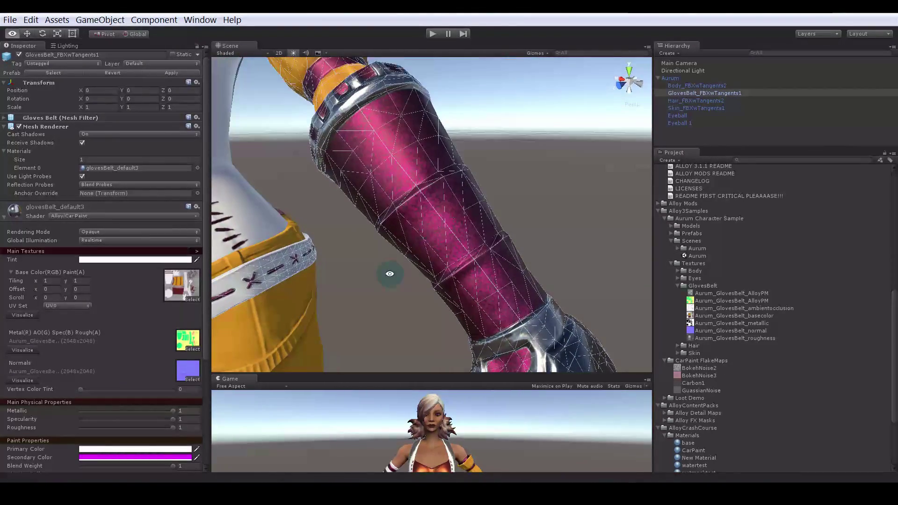
left_click(173, 450)
left_click_drag(680, 253, 694, 218)
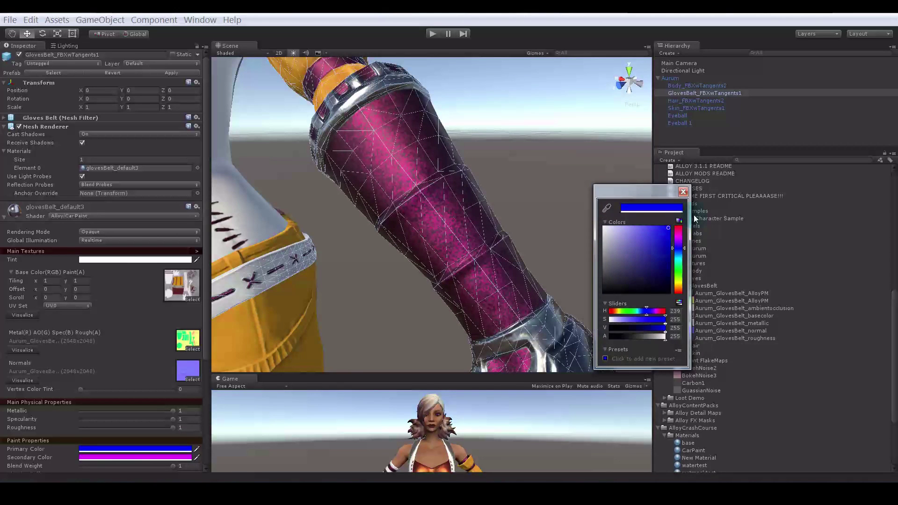
left_click(683, 192)
- Test the glove material's paint blending, setting Blend Weight to 1 and Blend Falloff to 0.366
scroll(70, 328, "down", 5)
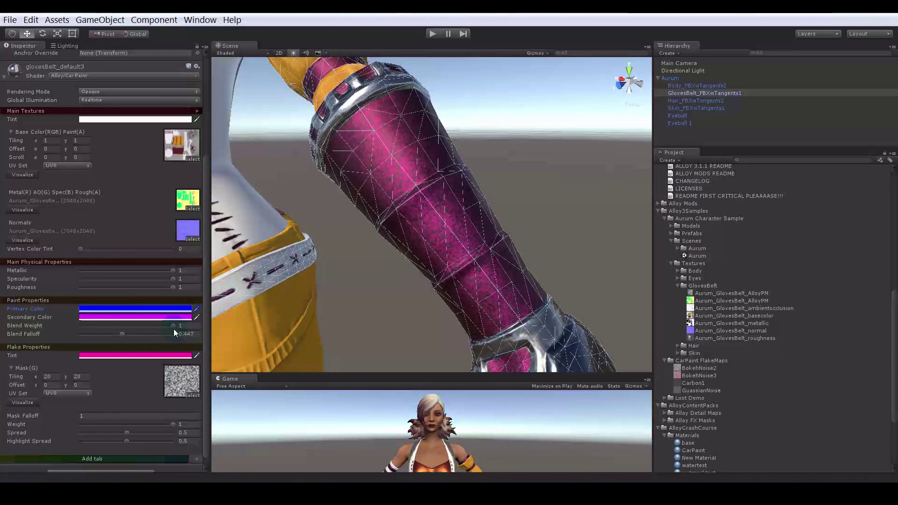
left_click_drag(173, 326, 51, 345)
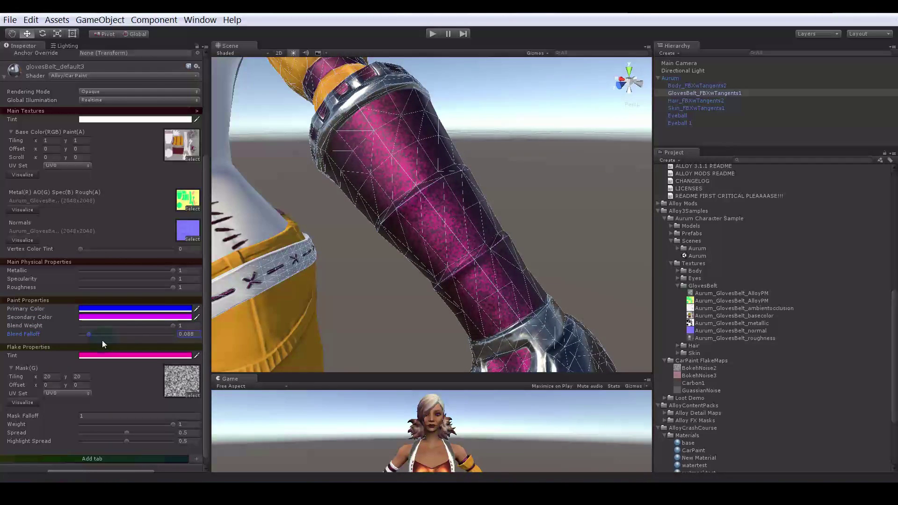
left_click_drag(192, 334, 90, 340)
- Examine the painted glove from a distance and the character's orange and metal boots up close
right_click_drag(526, 186, 426, 186, "alt")
left_click_drag(355, 147, 444, 215, "alt")
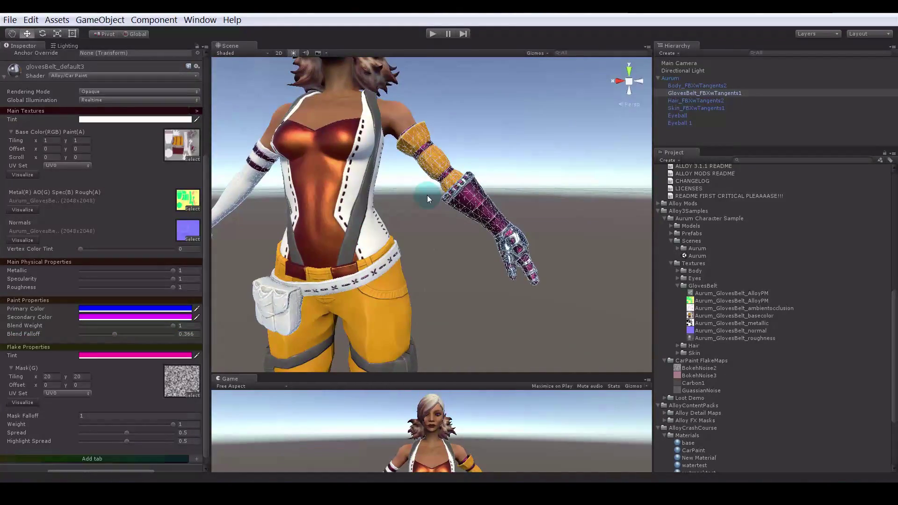
middle_click_drag(428, 195, 433, 100)
scroll(406, 294, "up", 2)
middle_click_drag(407, 294, 421, 240)
left_click_drag(421, 240, 428, 263, "alt")
scroll(379, 218, "up", 4)
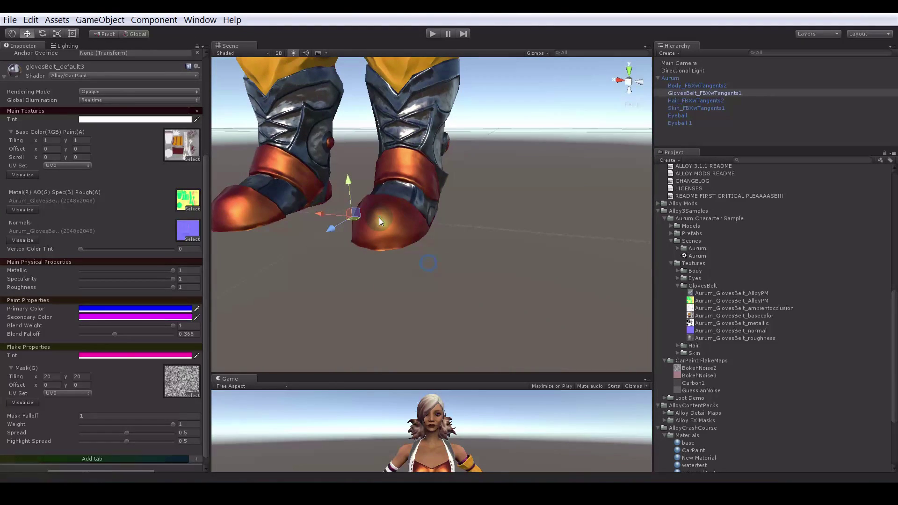
- Select the character's Body mesh and examine the orange and metal paint on its boots up close from several angles
left_click(412, 209)
scroll(94, 393, "down", 4)
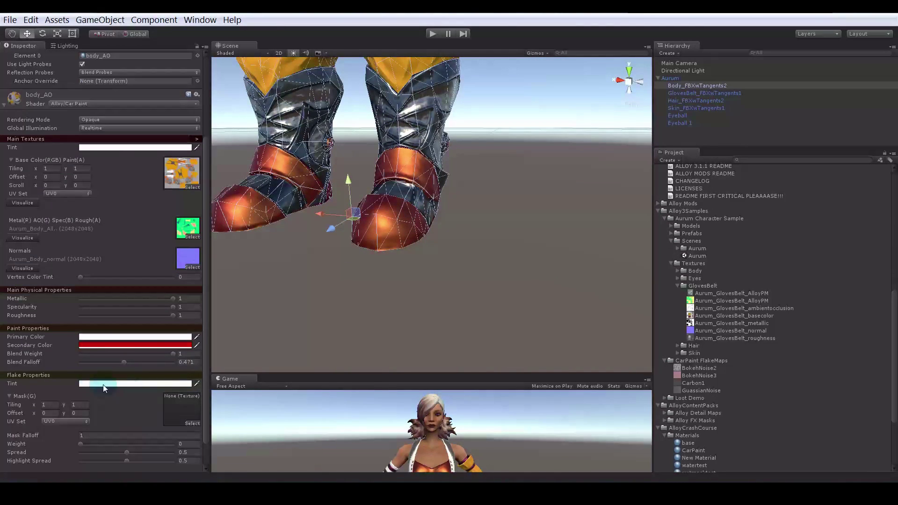
left_click_drag(477, 245, 349, 273, "alt")
middle_click_drag(349, 273, 369, 273)
scroll(343, 276, "up", 3)
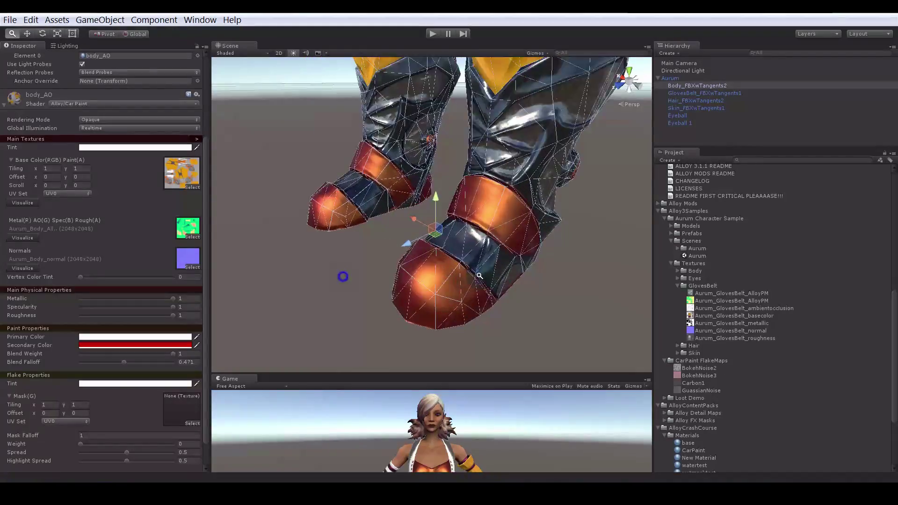
left_click_drag(458, 286, 440, 201, "alt")
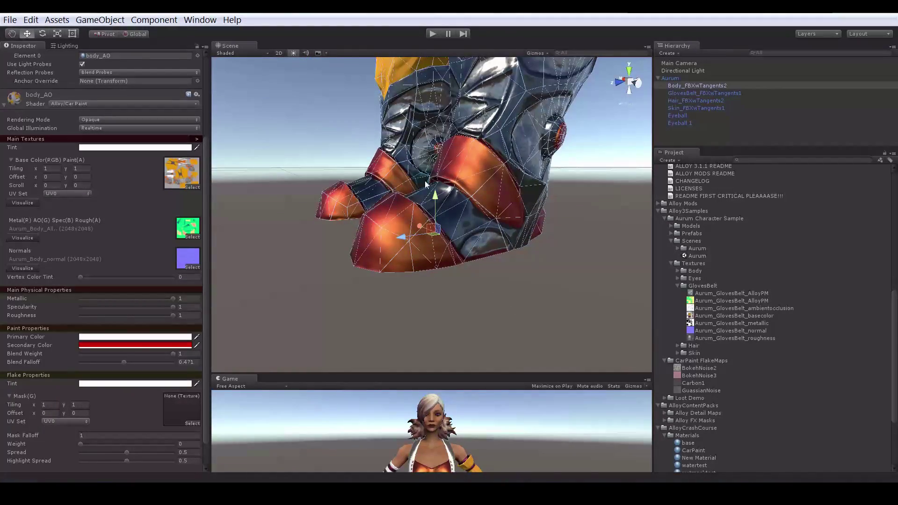
mouse_move(438, 276)
left_mouse_down("alt")
mouse_move(361, 295)
mouse_move(426, 286)
left_mouse_up("alt")
scroll(426, 287, "up", 2)
- Test the body material's paint Blend Weight from minimum to maximum while viewing the character from different angles
mouse_move(145, 354)
left_mouse_down()
mouse_move(44, 362)
mouse_move(240, 347)
mouse_move(52, 350)
mouse_move(257, 344)
mouse_move(11, 361)
left_mouse_up()
left_click_drag(134, 358, 327, 359)
right_click_drag(327, 360, 343, 238, "alt")
left_click_drag(344, 238, 433, 229, "alt")
middle_click_drag(432, 229, 443, 254, "alt")
left_click_drag(443, 255, 447, 251, "alt")
right_click_drag(446, 251, 346, 293, "alt")
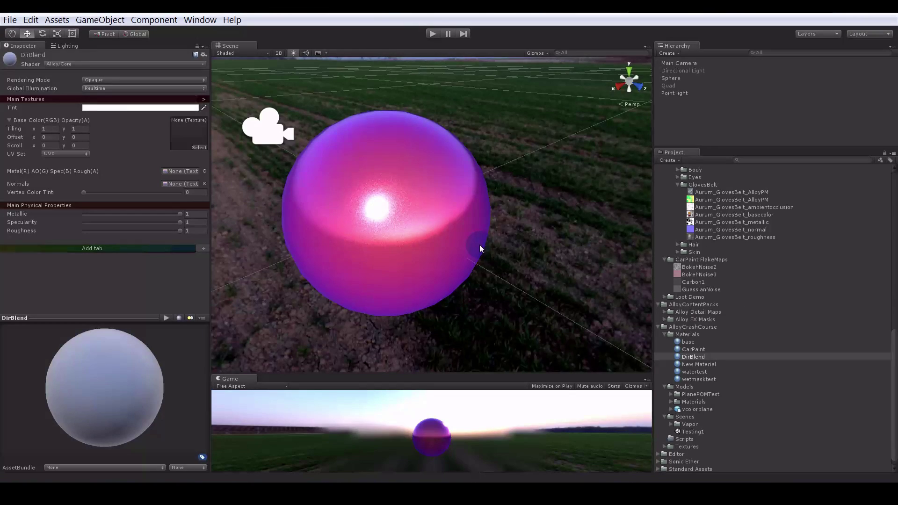
- Apply the DirBlend material to the sphere in the scene
scroll(480, 246, "down", 5)
mouse_move(480, 245)
left_mouse_down("alt")
mouse_move(451, 253)
mouse_move(467, 248)
left_mouse_up("alt")
left_click_drag(700, 360, 367, 249)
scroll(333, 250, "up", 3)
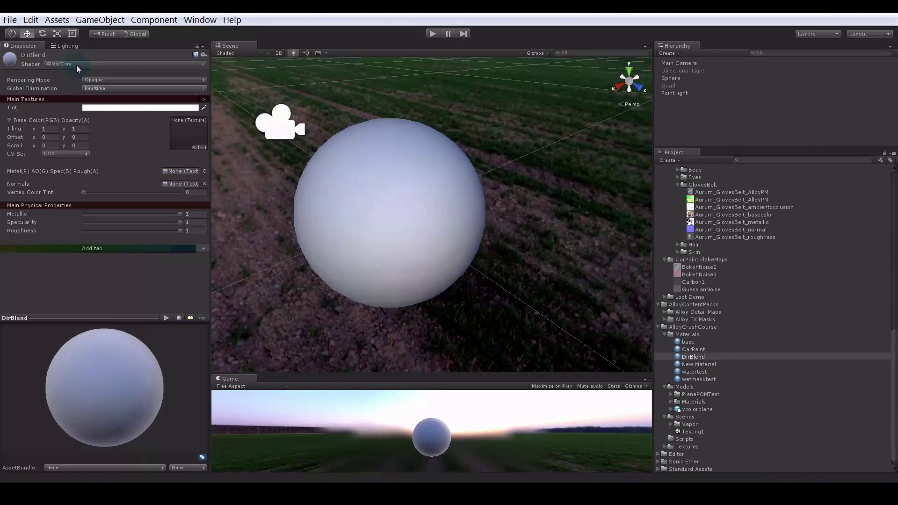
- Set the DirBlend material's shader to Alloy/Directional/Blend World
left_click(78, 64)
mouse_move(98, 114)
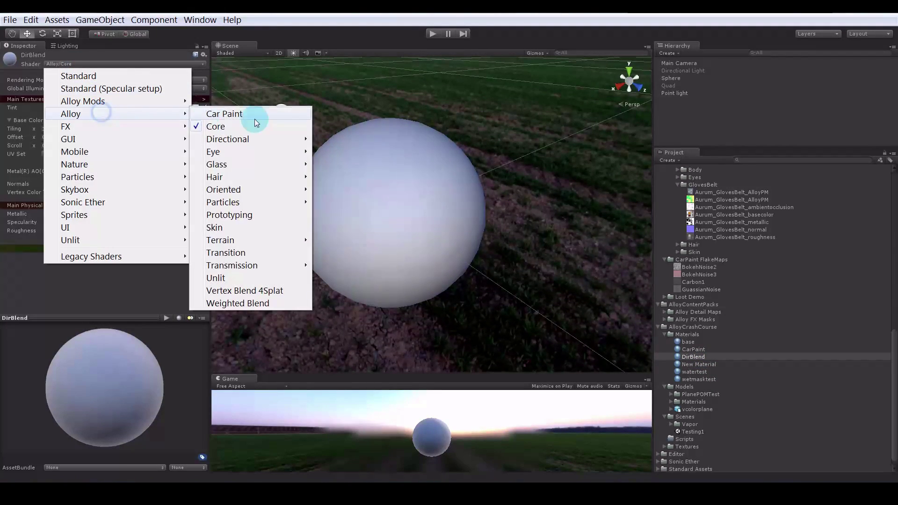
mouse_move(248, 141)
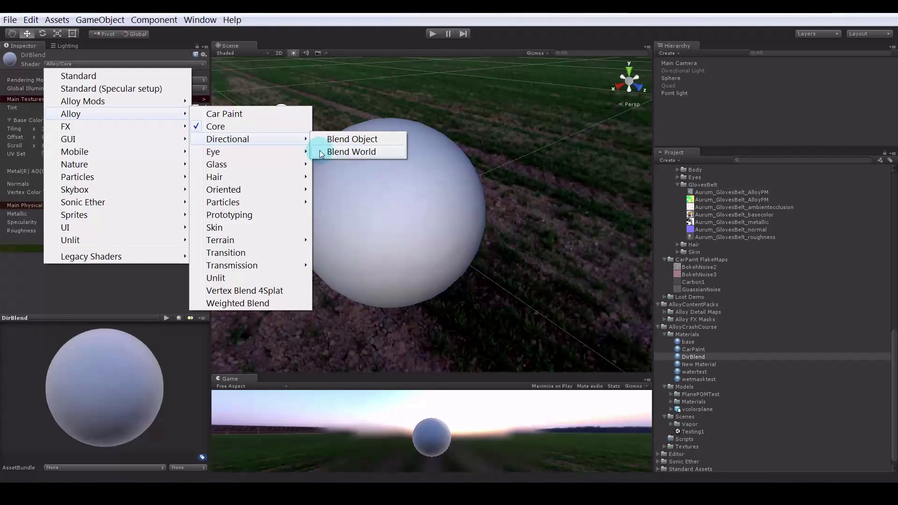
left_click(346, 152)
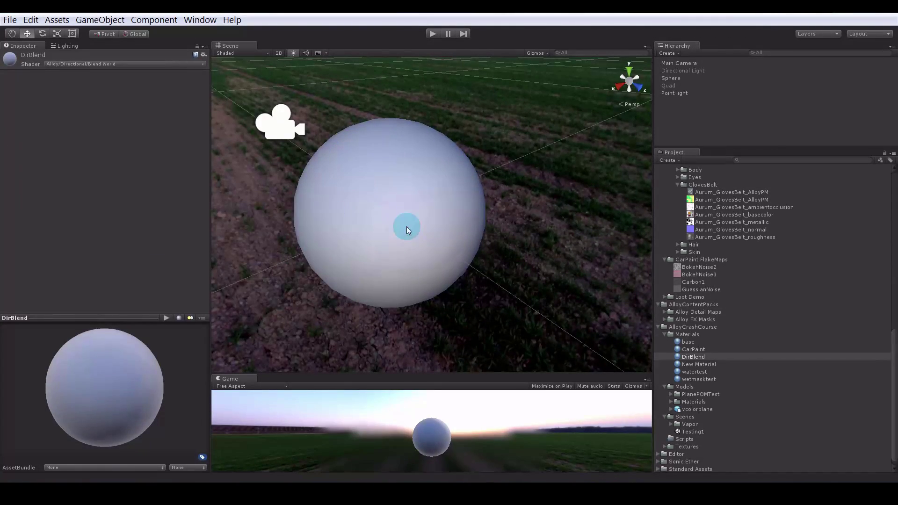
- Select the sphere and look through DirBlend's main, directional blend and secondary texture and physical property sections
left_click(374, 196)
left_click(32, 213)
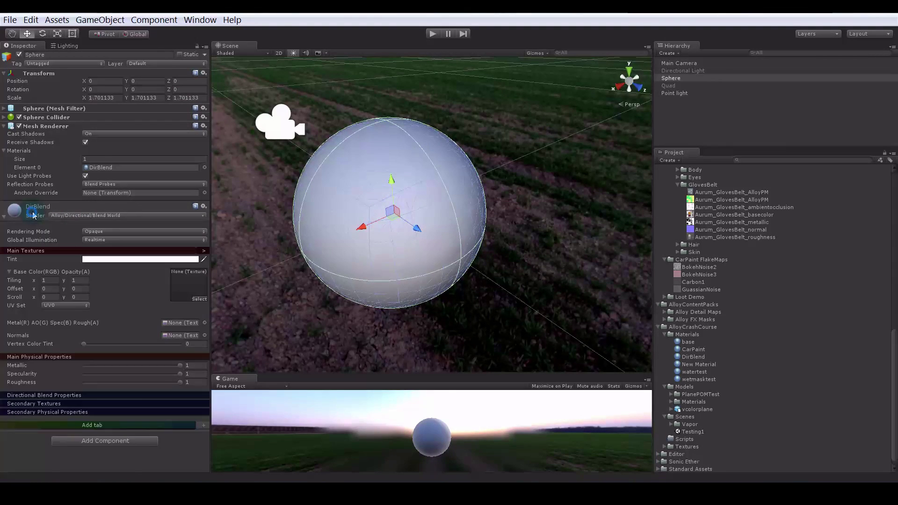
left_click(43, 250)
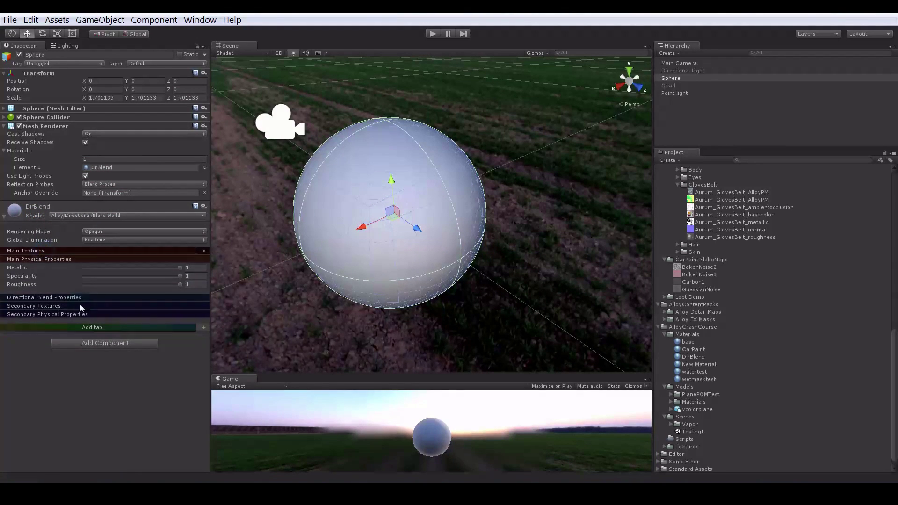
left_click(60, 259)
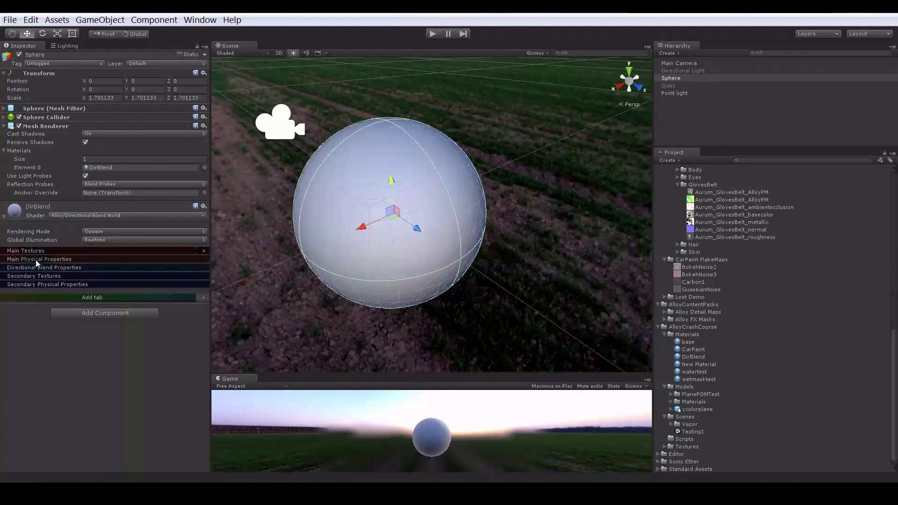
left_click(50, 284)
left_click(47, 276)
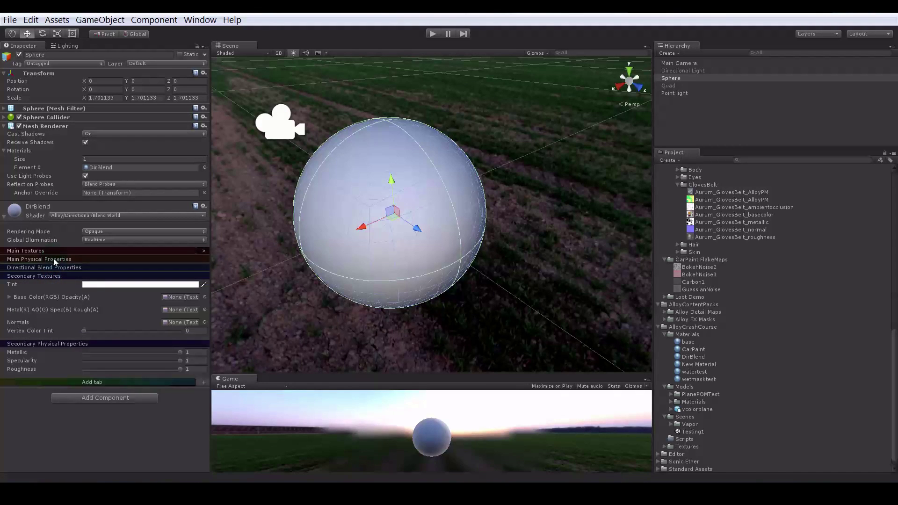
left_click(54, 259)
left_click(54, 251)
scroll(70, 246, "down", 3)
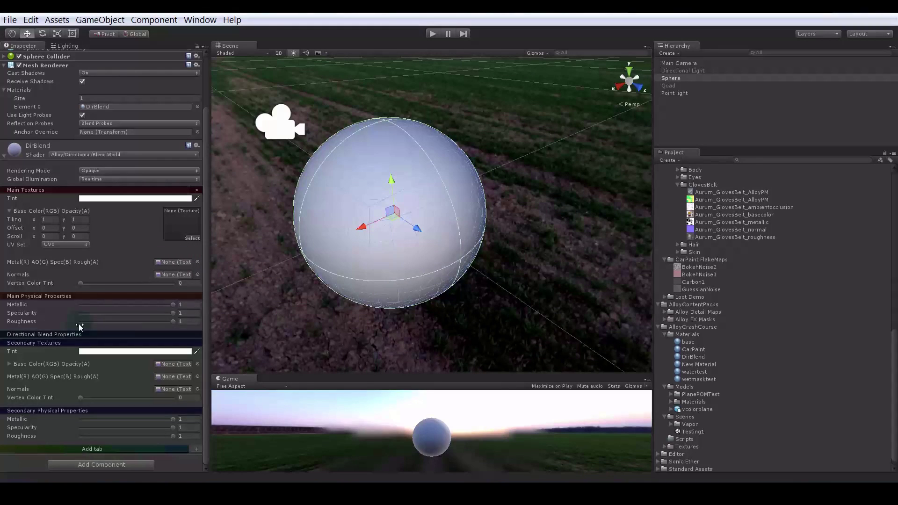
left_click(70, 334)
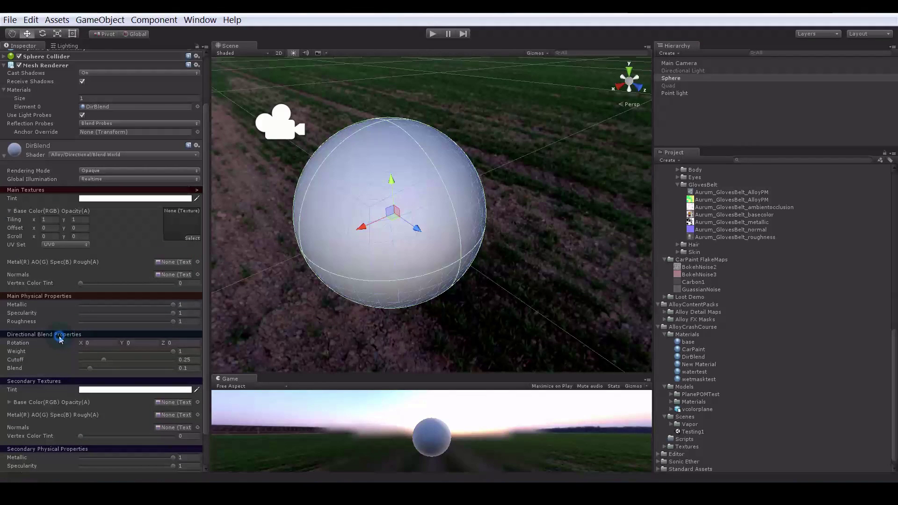
left_click(59, 335)
- Assign the brown SandStone base color texture and the SandStone_AlloyPM packed map to DirBlend's Main Textures
left_click(192, 238)
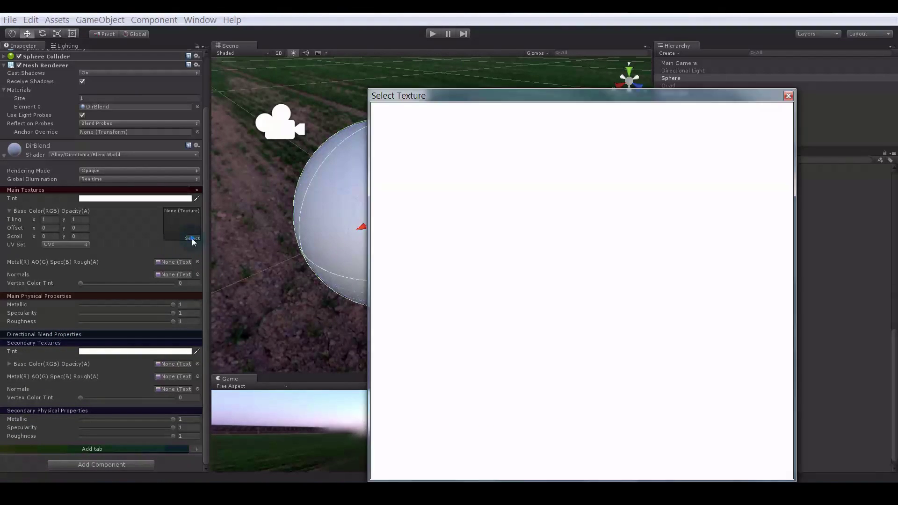
type("sand")
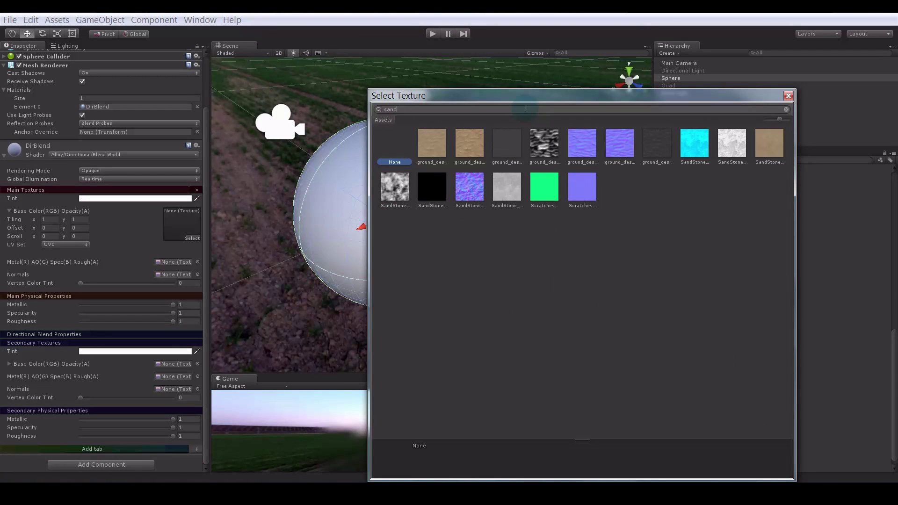
left_click(769, 144)
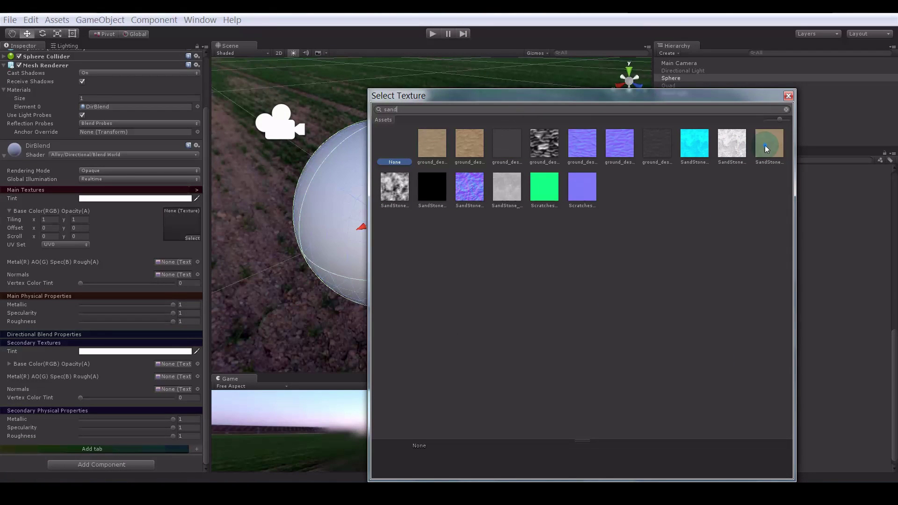
left_click(197, 271)
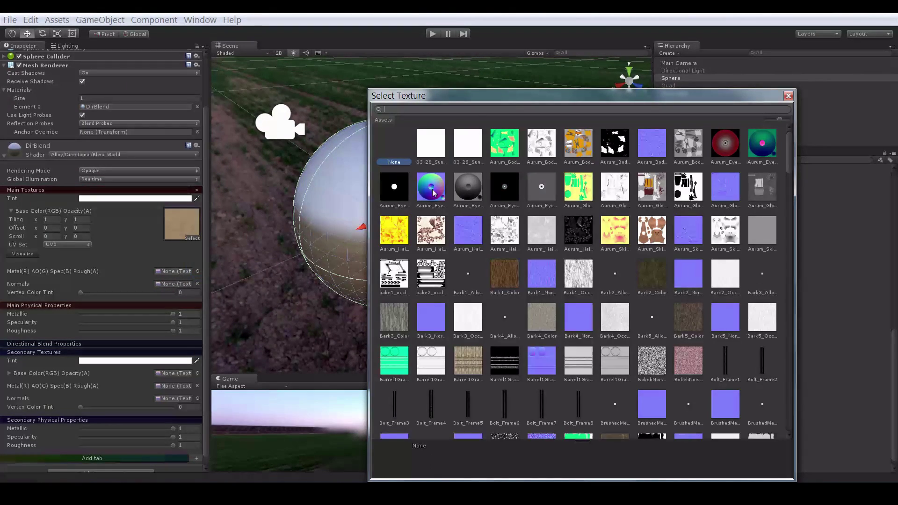
left_click(475, 110)
type("sand")
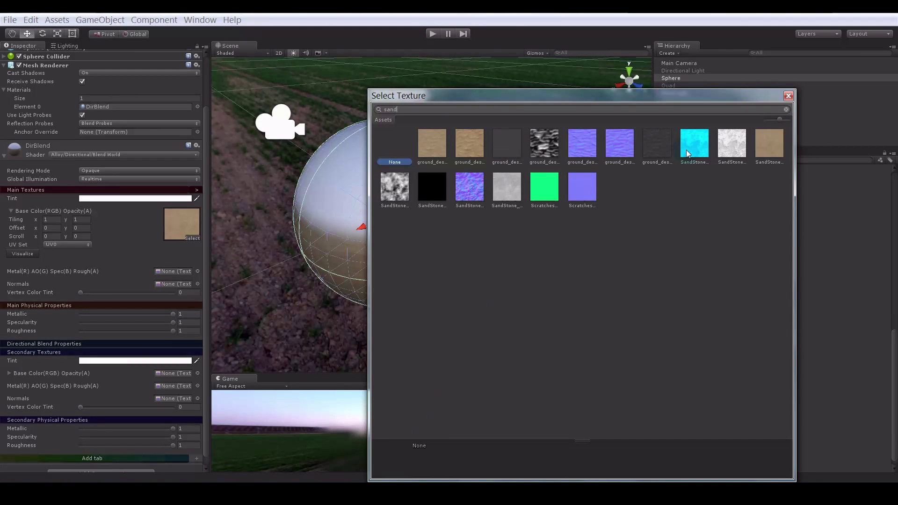
left_click(688, 154)
- Assign the SandStone_normal texture as DirBlend's main normal map
left_click(197, 302)
left_click(405, 110)
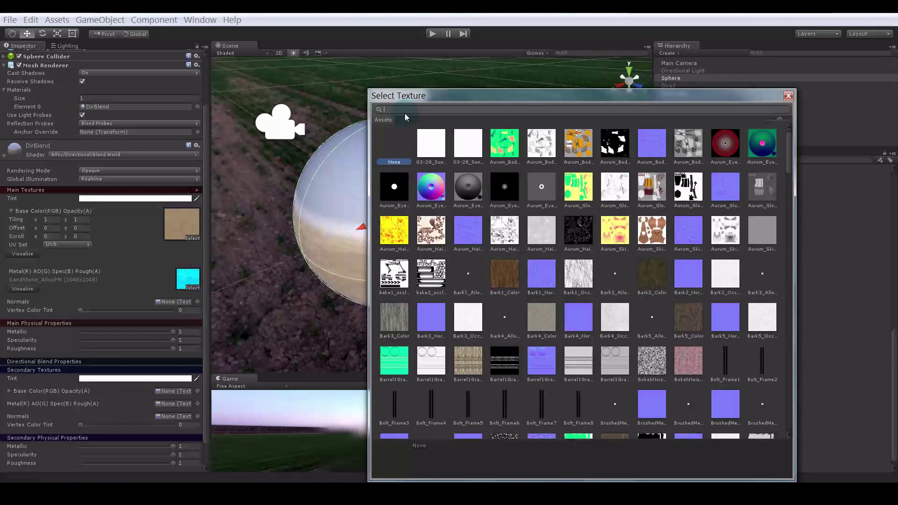
type("sand")
left_click(469, 187)
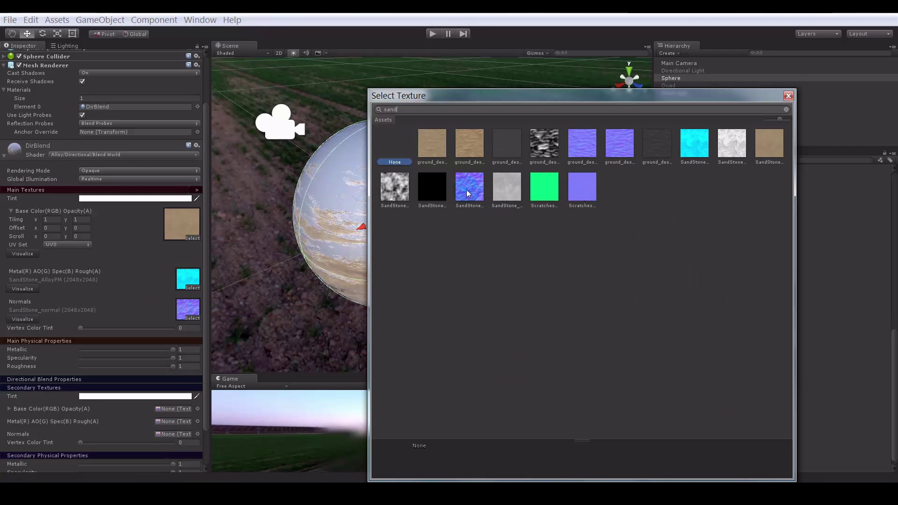
left_click(788, 97)
- Set the main base color's X tiling to 2 and examine the sandstone blend around the sphere
left_click_drag(491, 211, 435, 182, "alt")
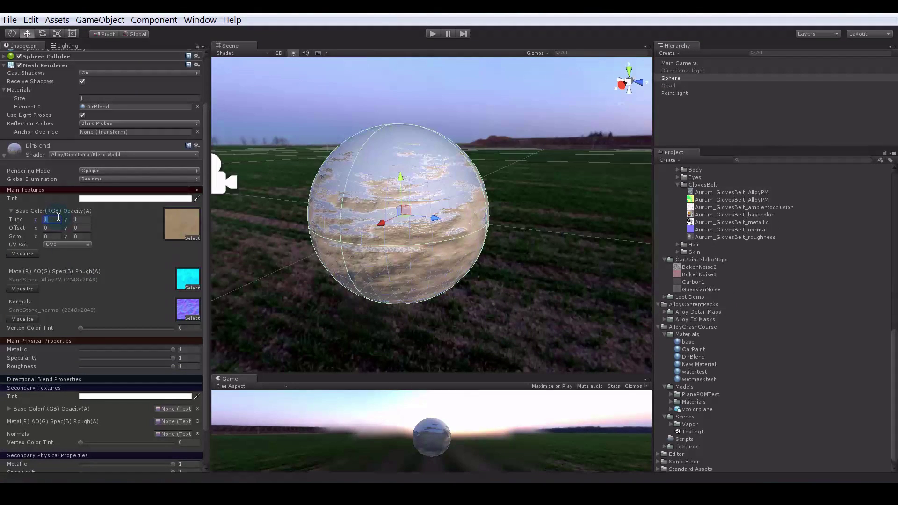
type("2")
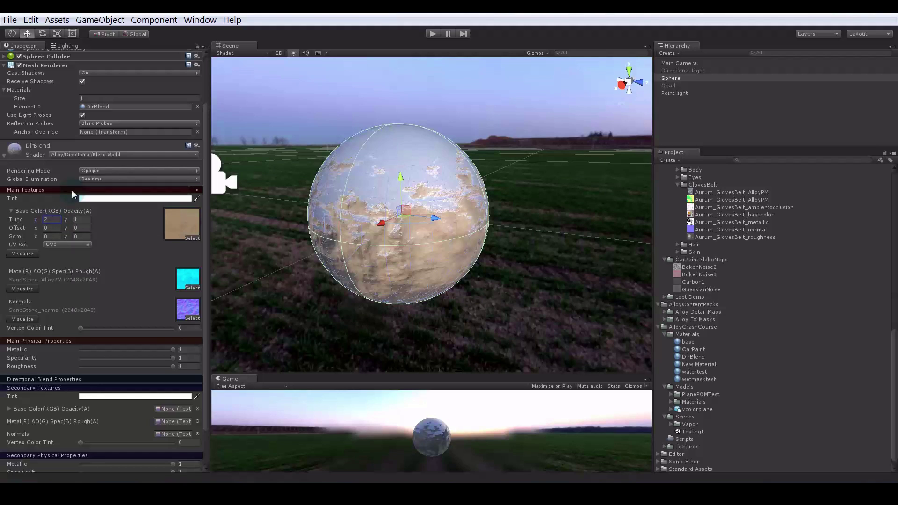
right_click_drag(423, 197, 429, 233, "alt")
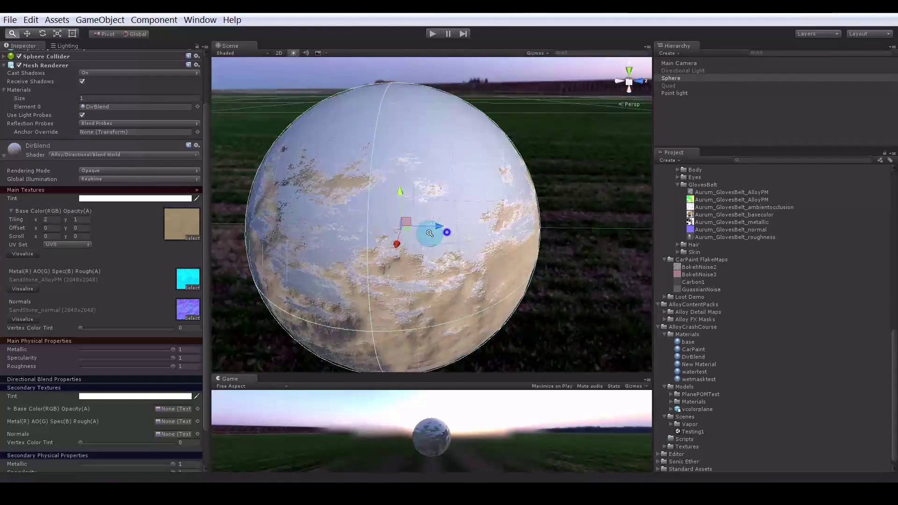
left_click_drag(429, 233, 284, 223, "alt")
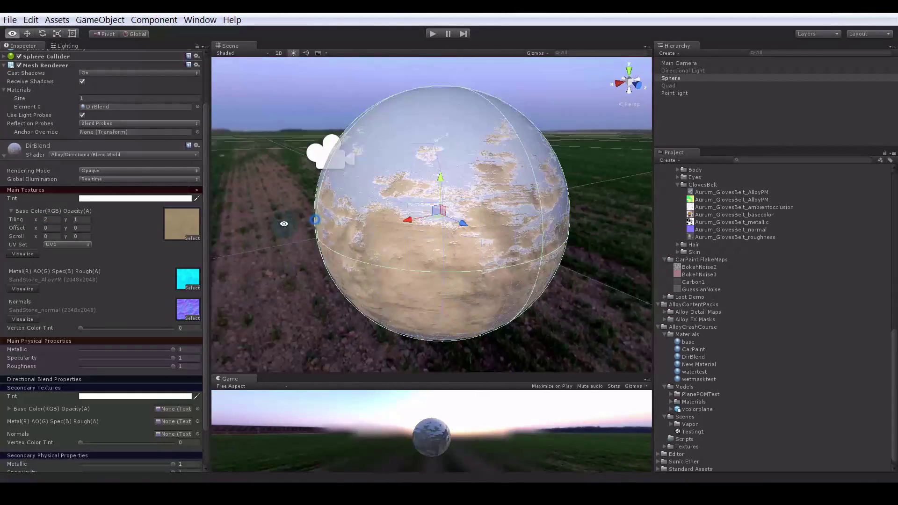
- Remove the normal map from DirBlend's Main Textures by setting it to None
left_click(192, 316)
scroll(470, 216, "down", 10)
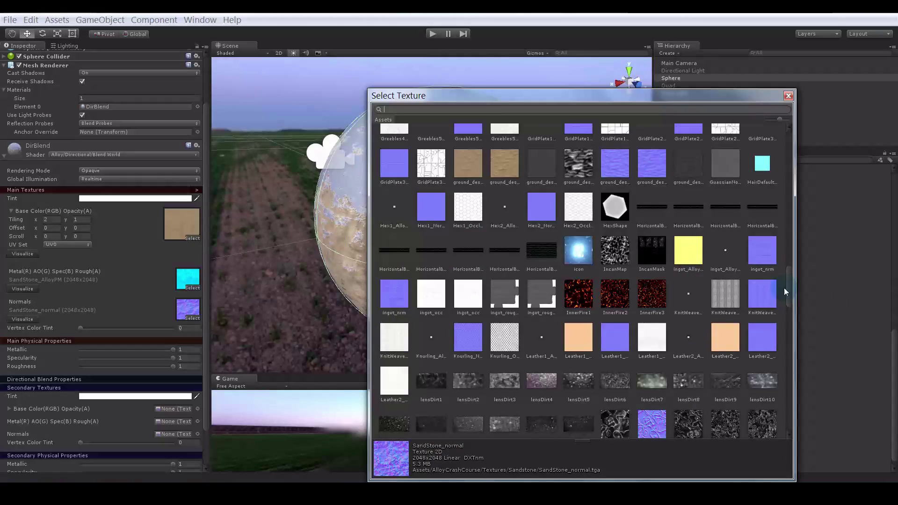
left_click_drag(791, 294, 804, 135)
left_click(410, 139)
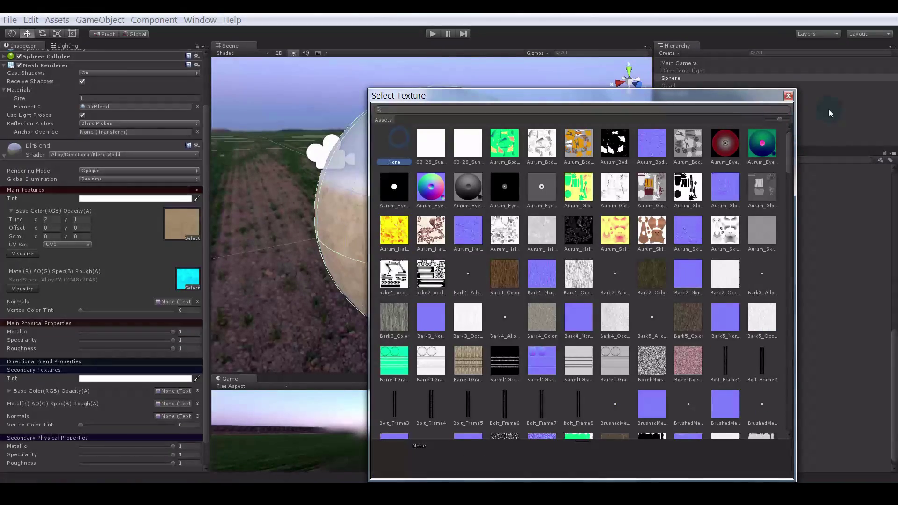
left_click(788, 96)
mouse_move(362, 238)
left_mouse_down("alt")
mouse_move(274, 268)
mouse_move(459, 262)
mouse_move(411, 265)
left_mouse_up("alt")
- Expand the Directional Blend Properties and set the Secondary Textures tint to fully saturated red
scroll(141, 318, "down", 3)
left_click(90, 333)
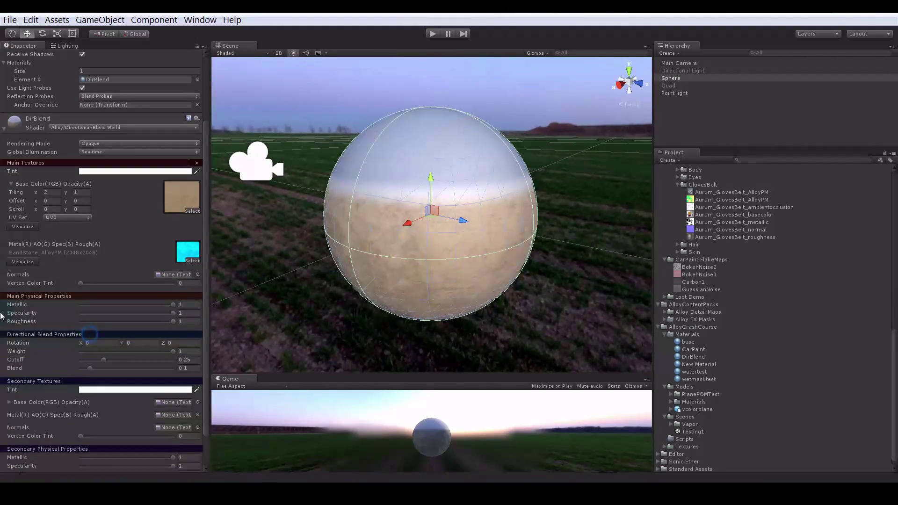
scroll(403, 294, "down", 4)
scroll(326, 252, "up", 3)
left_click_drag(326, 252, 463, 257, "alt")
scroll(70, 374, "down", 2)
left_click(143, 352)
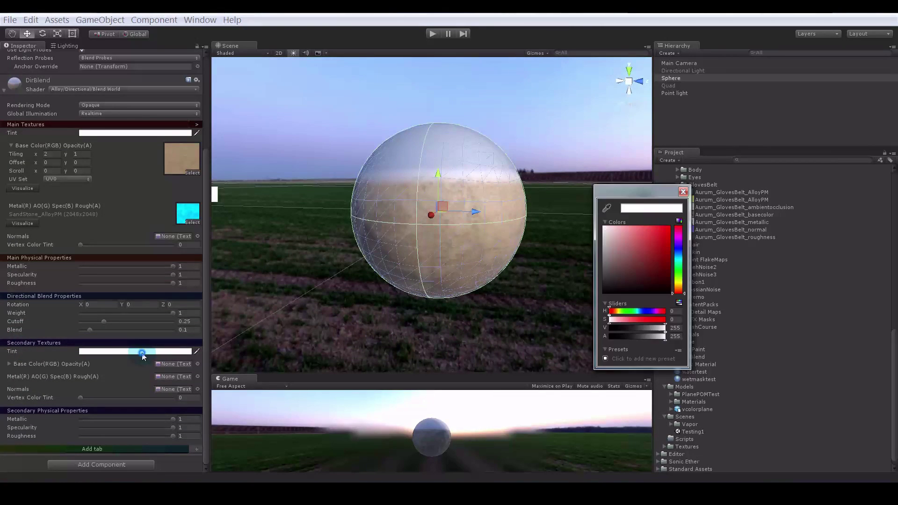
left_click_drag(650, 255, 720, 190)
left_click(683, 192)
- Test a hard edge between the red and sandstone layers, with Cutoff at 0.285 and Blend at 0
left_click_drag(468, 180, 464, 198, "alt")
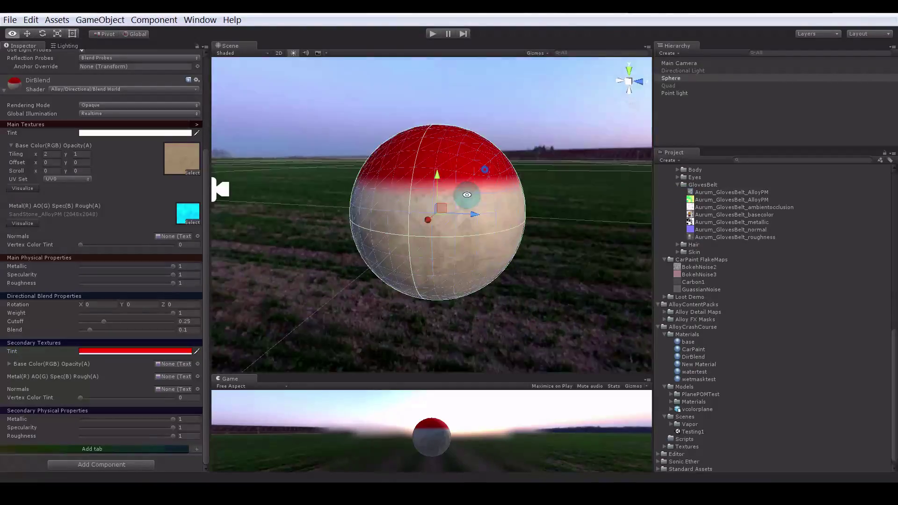
scroll(517, 255, "up", 3)
left_click_drag(407, 225, 374, 269, "alt")
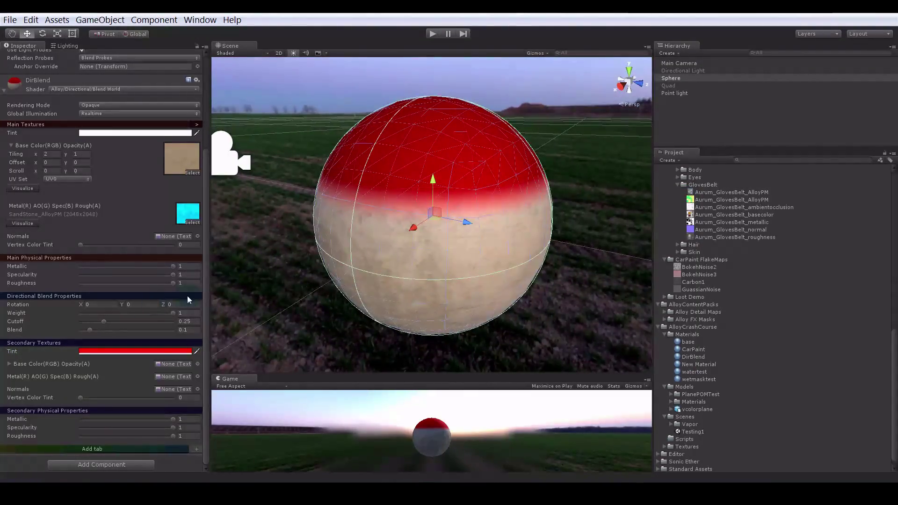
left_click_drag(172, 313, 80, 331)
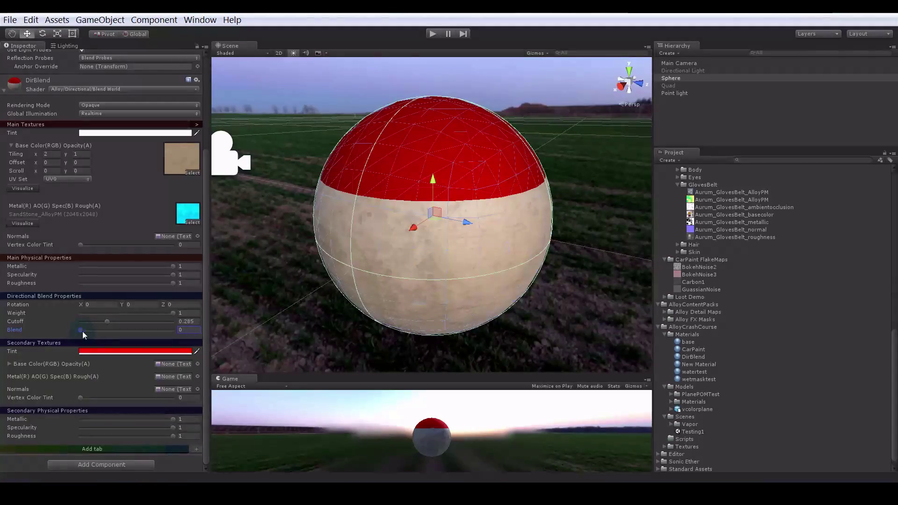
right_click_drag(327, 201, 220, 159, "alt")
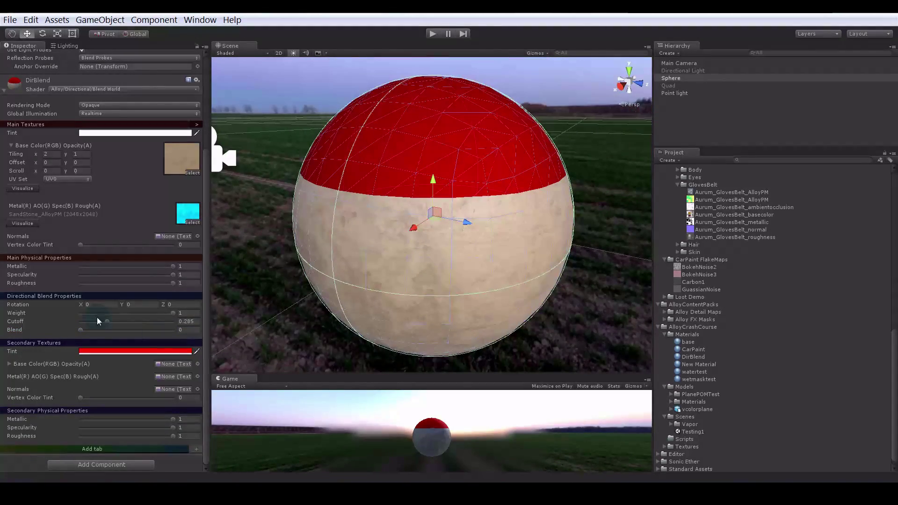
- Try a soft directional transition with Blend at 0.566, then set Cutoff to 0.057 and Blend to 0.151
left_click_drag(82, 331, 136, 327)
left_click_drag(516, 178, 497, 194, "alt")
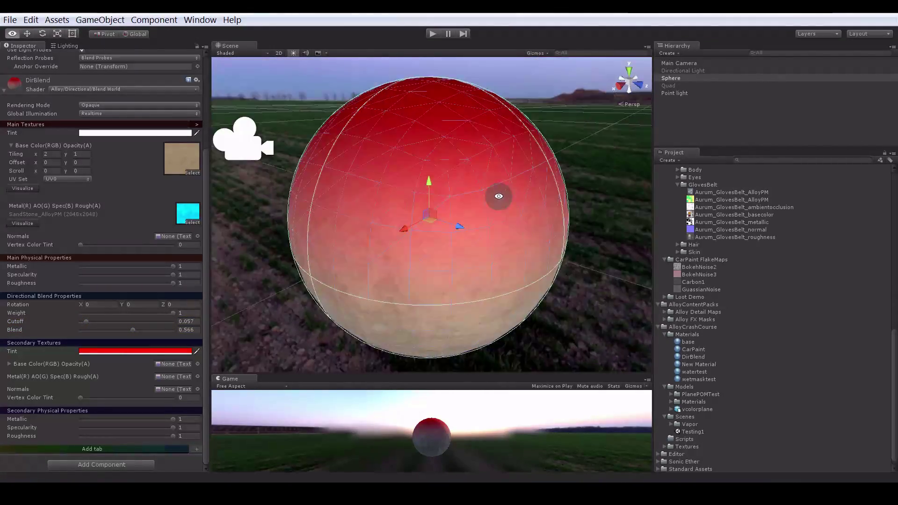
left_click_drag(132, 333, 94, 333)
scroll(449, 229, "down", 5)
mouse_move(449, 229)
left_mouse_down("alt")
mouse_move(408, 232)
mouse_move(446, 233)
left_mouse_up("alt")
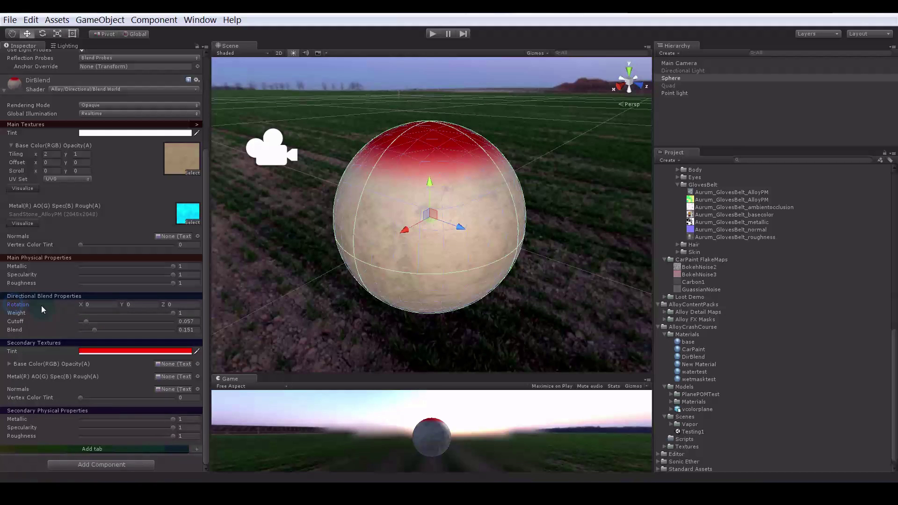
- Set the Directional Blend rotation X to 56.35 and rotate the sphere in the scene to test the world-space blend
left_click_drag(82, 306, 395, 260)
left_click_drag(445, 243, 452, 229, "alt")
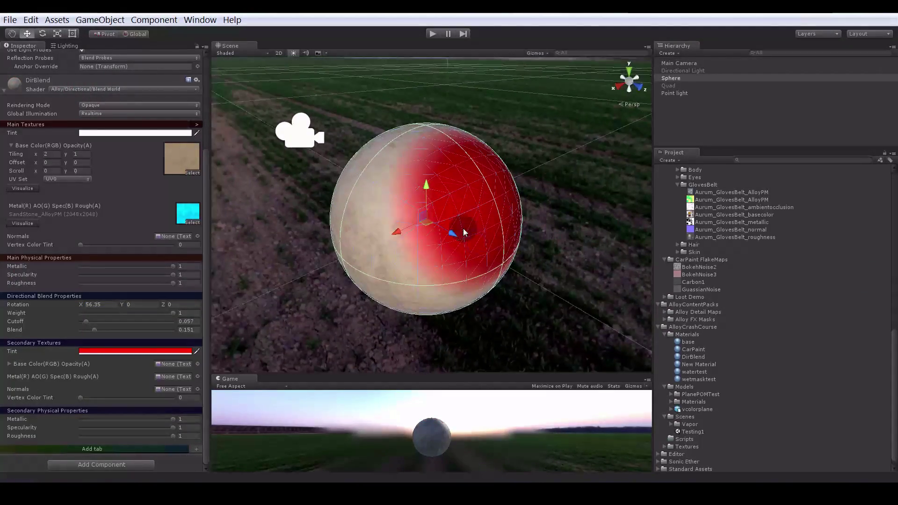
key("e")
left_click_drag(375, 194, 176, 160)
- Switch the DirBlend shader to Alloy/Directional/Blend Object and reset the blend rotation X to 0
left_click(93, 89)
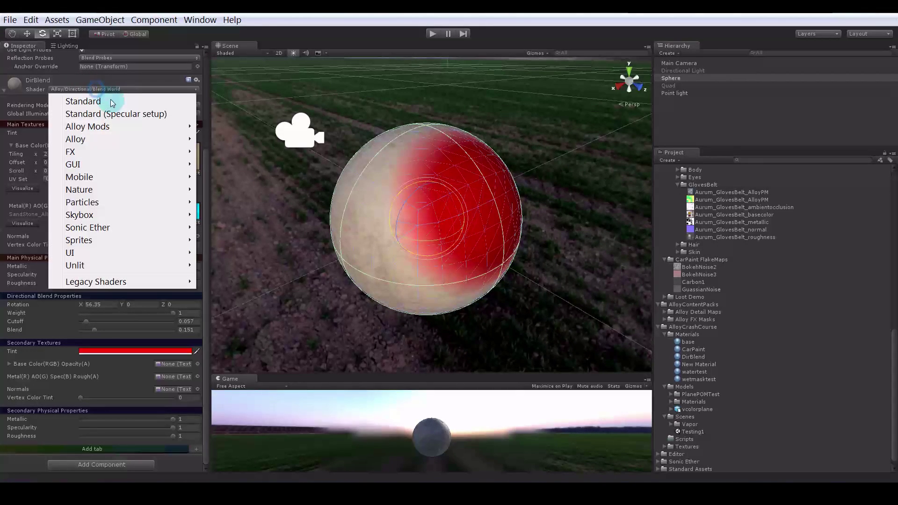
mouse_move(148, 140)
mouse_move(250, 167)
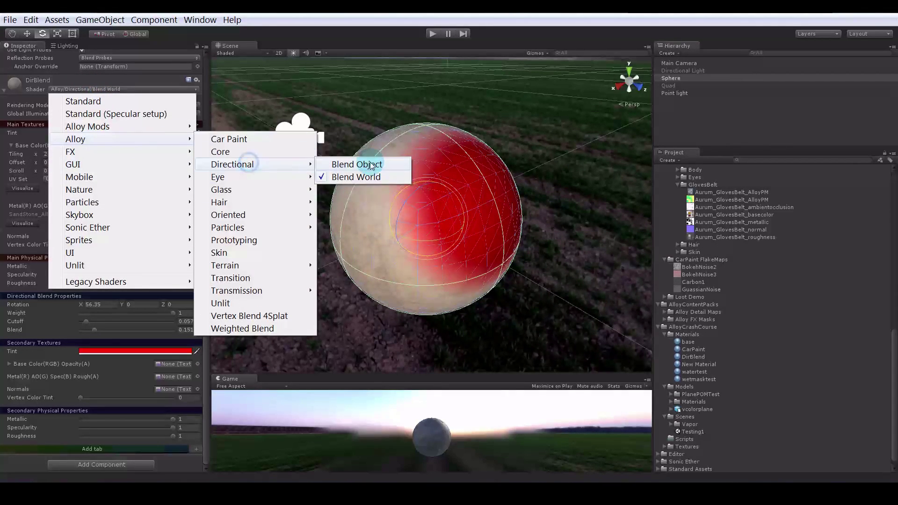
left_click(370, 164)
left_click_drag(602, 266, 300, 272, "alt")
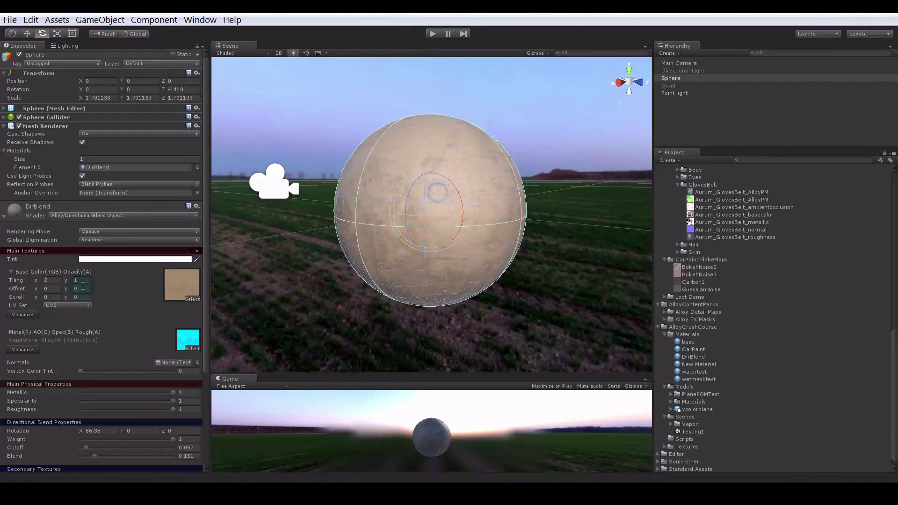
scroll(106, 283, "down", 3)
type("0")
key("Return")
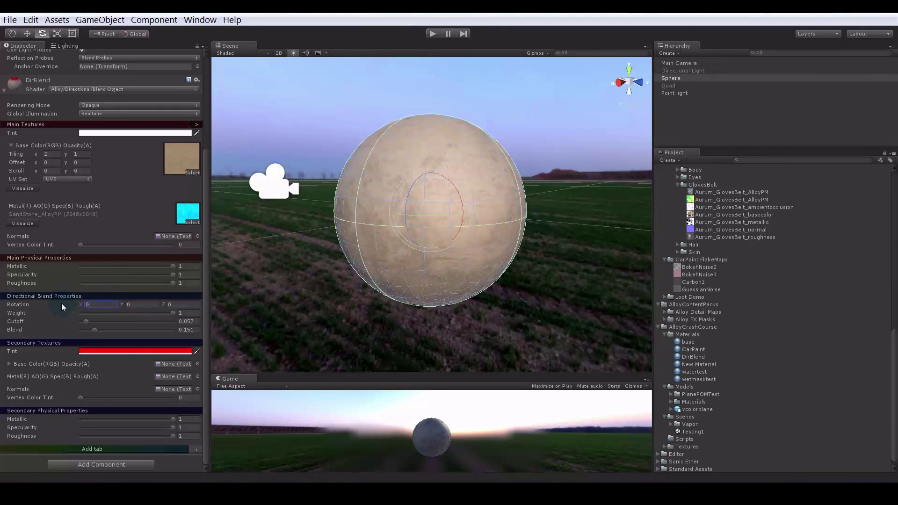
- Test the directional blend with Cutoff at 0.31, then set Cutoff to 0.229
left_click_drag(486, 174, 337, 304, "alt")
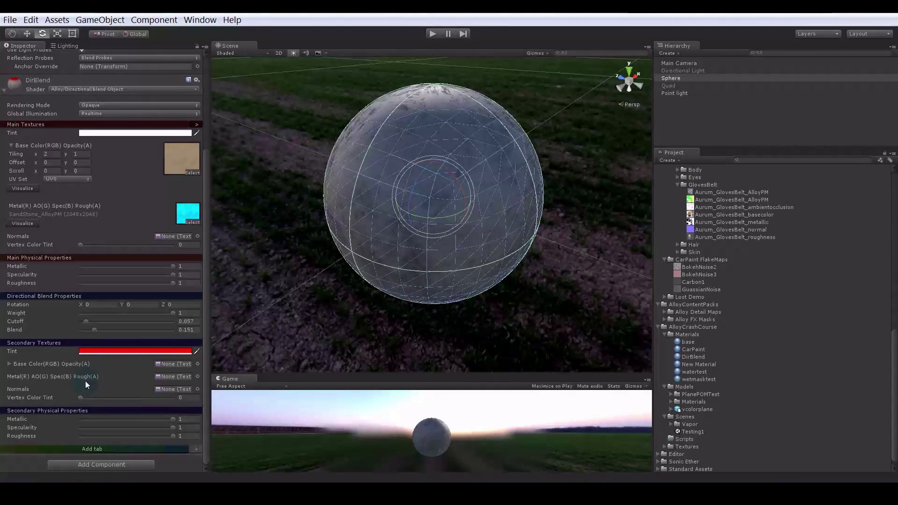
left_click_drag(88, 323, 110, 325)
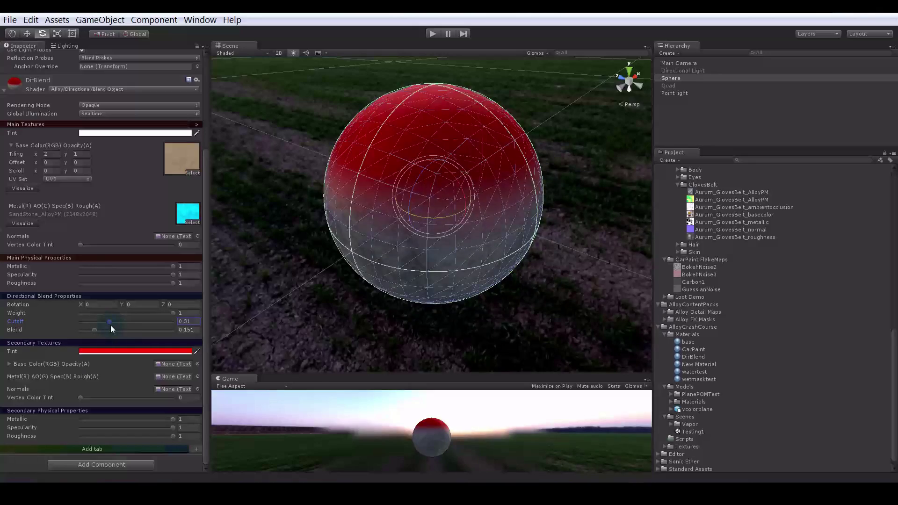
left_click_drag(416, 199, 209, 364, "alt")
mouse_move(117, 321)
left_mouse_down()
mouse_move(92, 318)
mouse_move(102, 320)
left_mouse_up()
- Set the Directional Blend rotation to X -1.86 and Z 43.28, then rotate the sphere to test the object-space blend
left_click_drag(402, 233, 456, 220, "alt")
left_click_drag(79, 304, 18, 312)
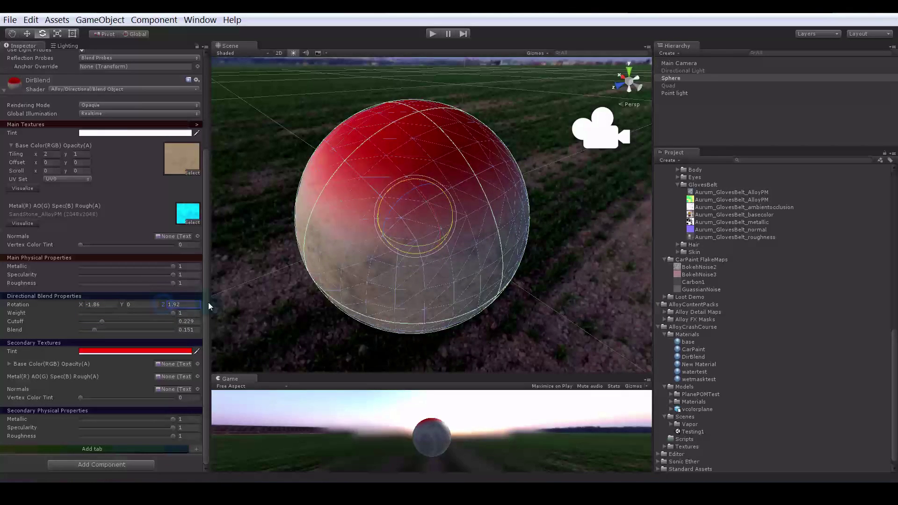
left_click_drag(209, 303, 285, 302)
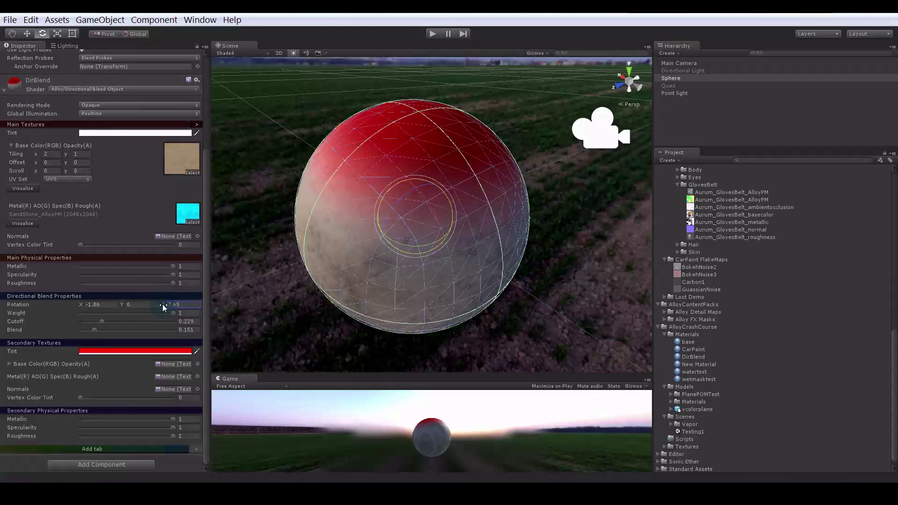
left_click_drag(161, 304, 644, 293)
left_click_drag(551, 271, 311, 292, "alt")
left_click_drag(416, 208, 327, 262)
- Change the DirBlend shader to Alloy/Directional/Blend World and expand the material's properties
left_click(63, 89)
mouse_move(131, 140)
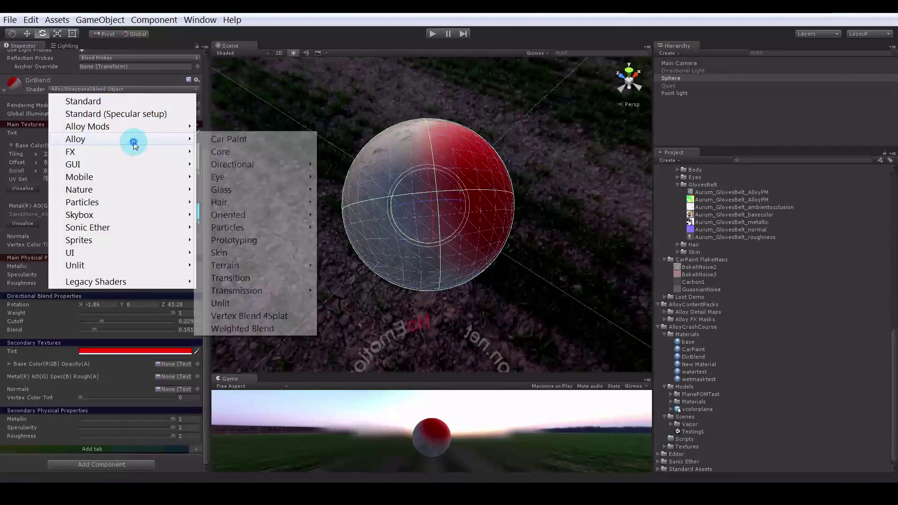
mouse_move(260, 164)
left_click(338, 178)
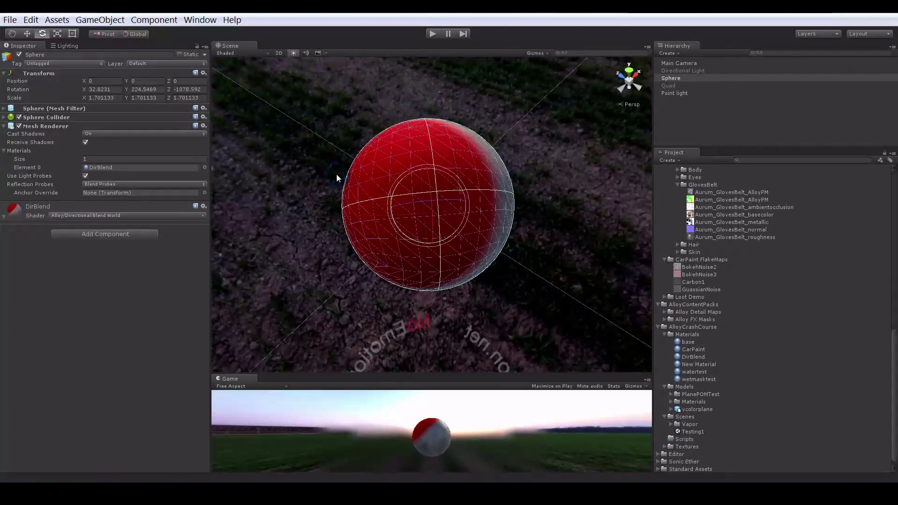
left_click(69, 209)
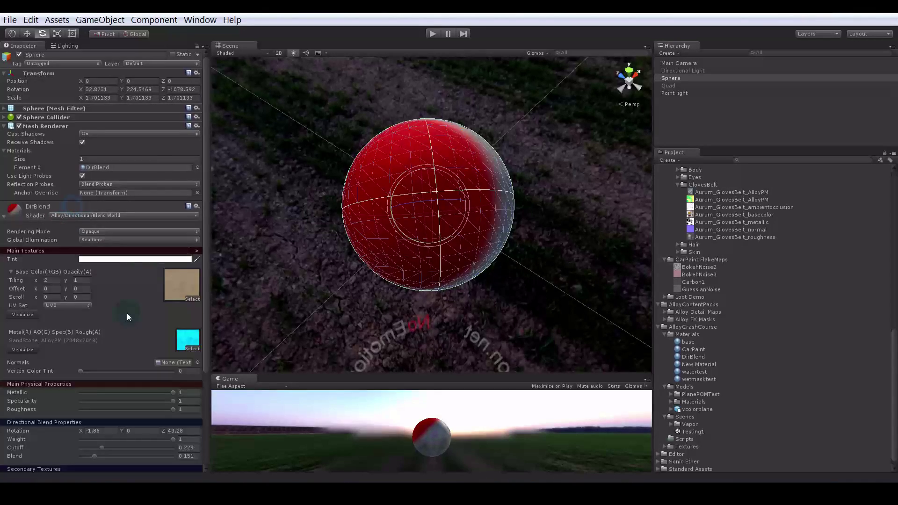
- Set the Directional Blend Weight to 0.879 and reset its X and Z rotation to 0
scroll(126, 315, "down", 3)
mouse_move(366, 259)
left_mouse_down("alt")
mouse_move(117, 317)
mouse_move(155, 318)
mouse_move(509, 243)
mouse_move(351, 267)
left_mouse_up("alt")
left_click_drag(99, 305, 27, 304)
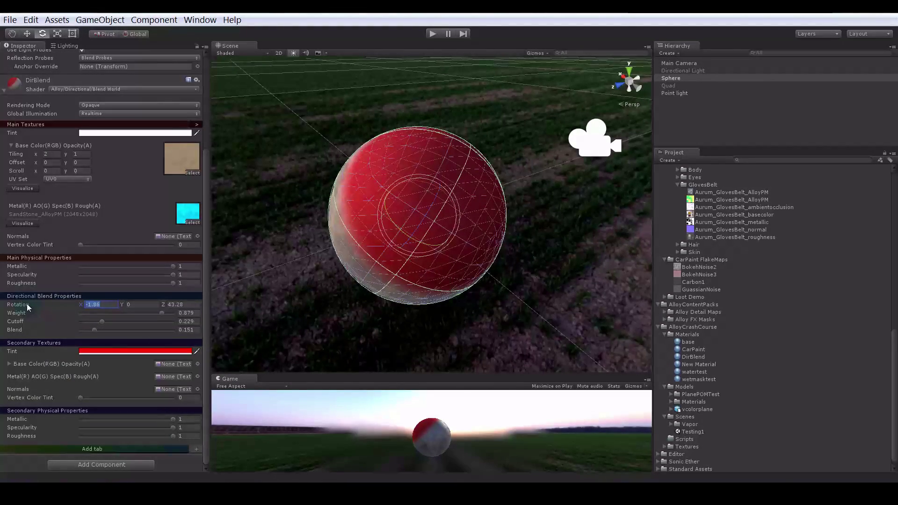
type("0")
key("Tab")
key("Tab")
type("0")
- Reset the sphere's Transform rotation to 0 on X, Y and Z
left_click_drag(423, 252, 361, 216, "alt")
scroll(136, 135, "up", 5)
left_click(114, 92)
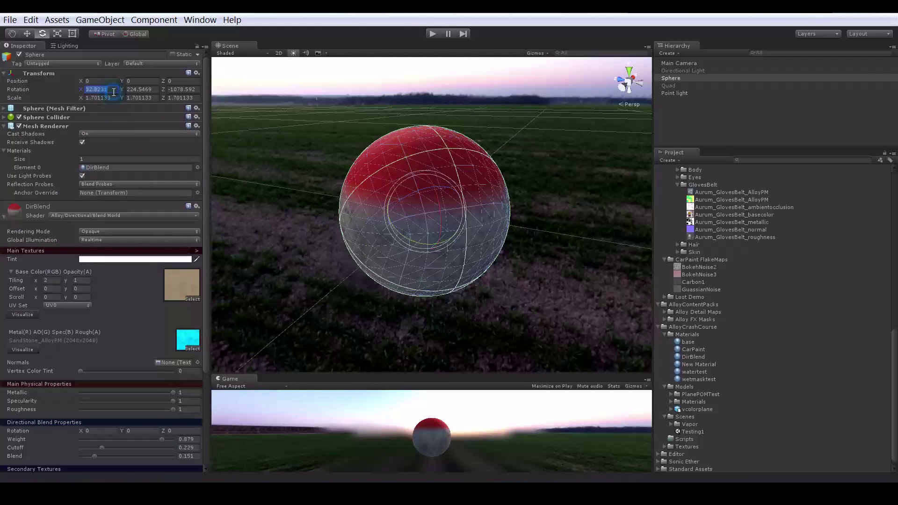
type("0")
key("Tab")
type("0")
key("Tab")
type("0")
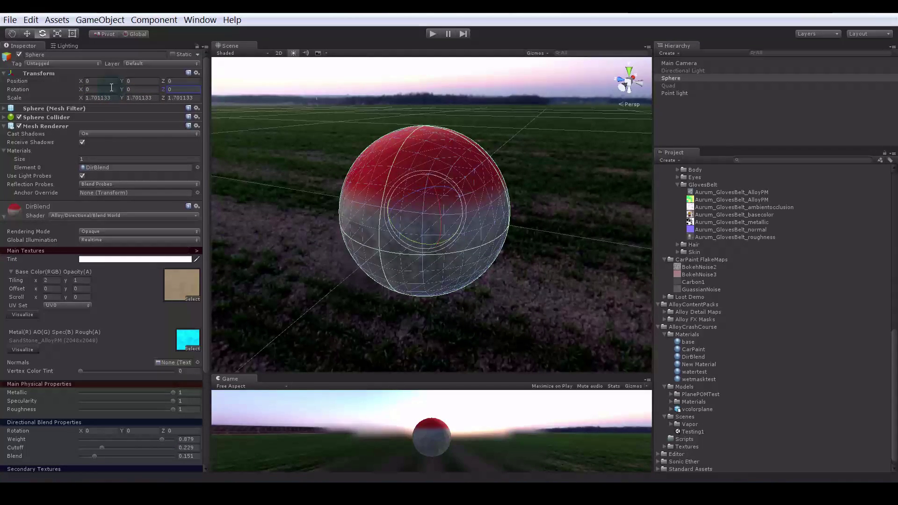
- Find the sand textures and assign SandStone_normal as the Main Textures normal map, then inspect the blend around the sphere
left_click_drag(444, 216, 340, 210, "alt")
right_click_drag(340, 210, 388, 242, "alt")
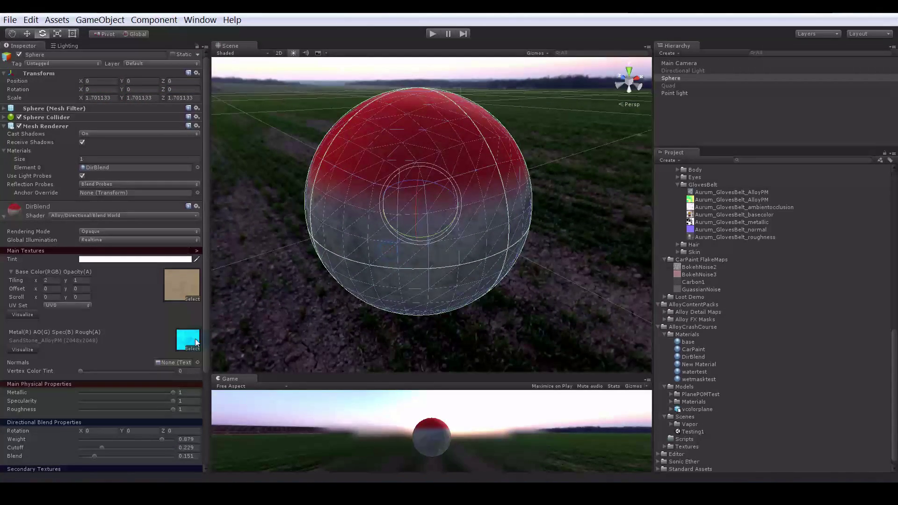
left_click(193, 348)
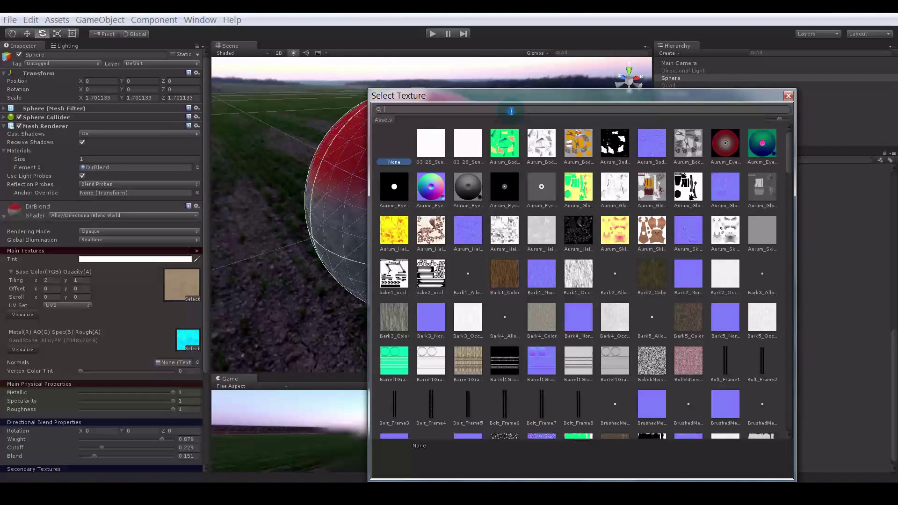
type("sand")
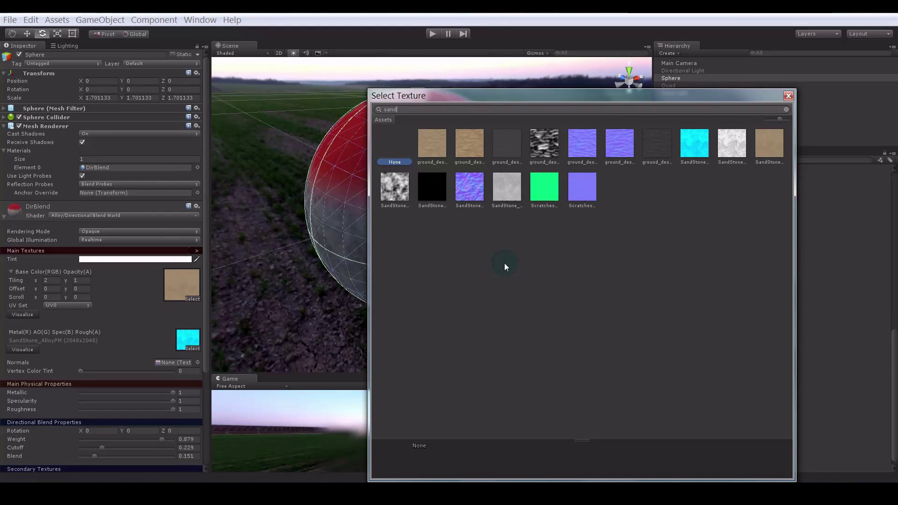
left_click(470, 187)
left_click(788, 96)
left_click_drag(452, 201, 413, 262, "alt")
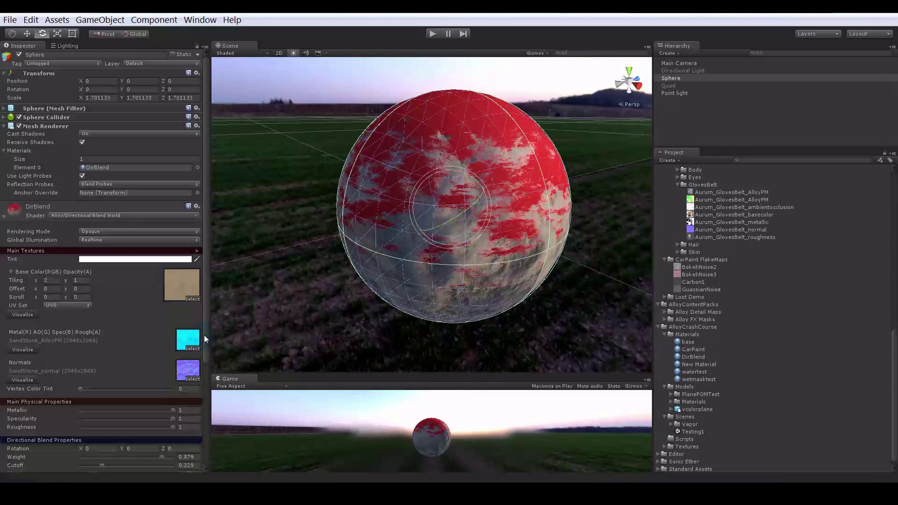
right_click_drag(473, 257, 515, 282, "alt")
left_click_drag(515, 282, 416, 196, "alt")
right_click_drag(416, 196, 282, 241, "alt")
- Search the textures for "sand" and assign the first ground_desert color texture as the Secondary Textures base color
scroll(77, 247, "down", 6)
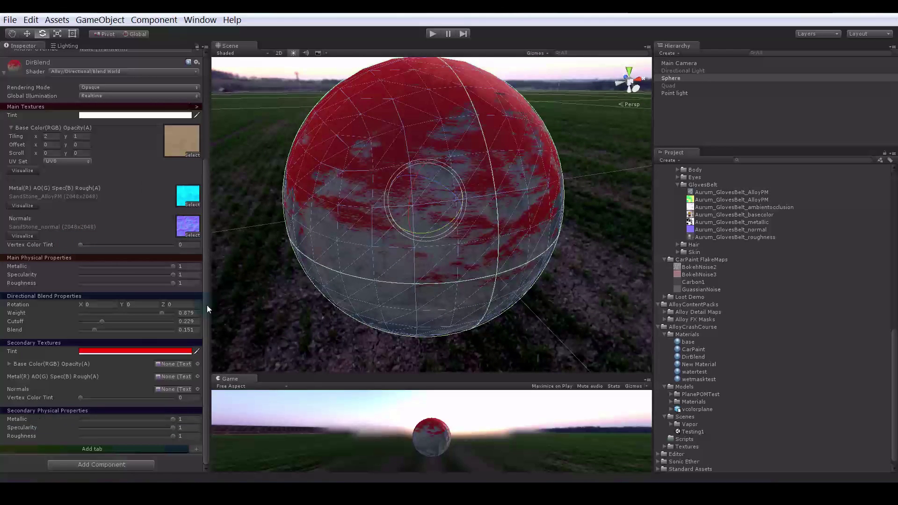
left_click(197, 363)
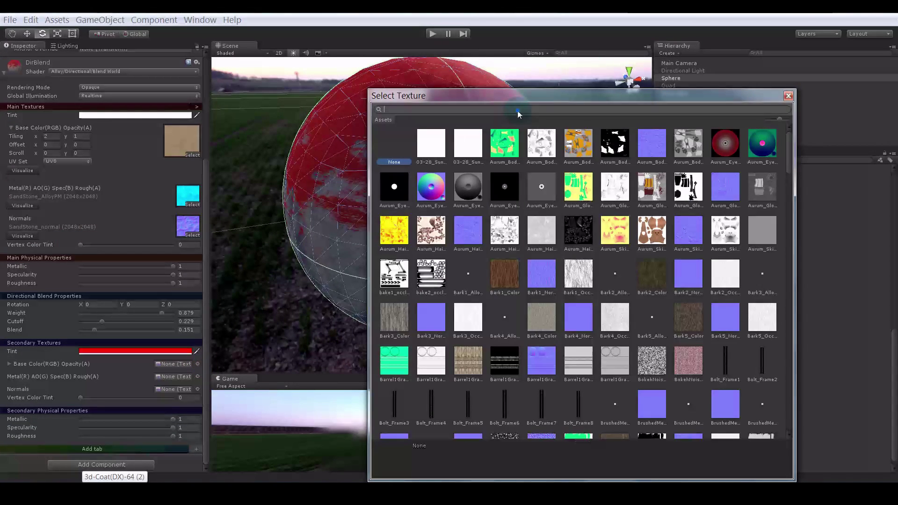
type("sand")
left_click(432, 143)
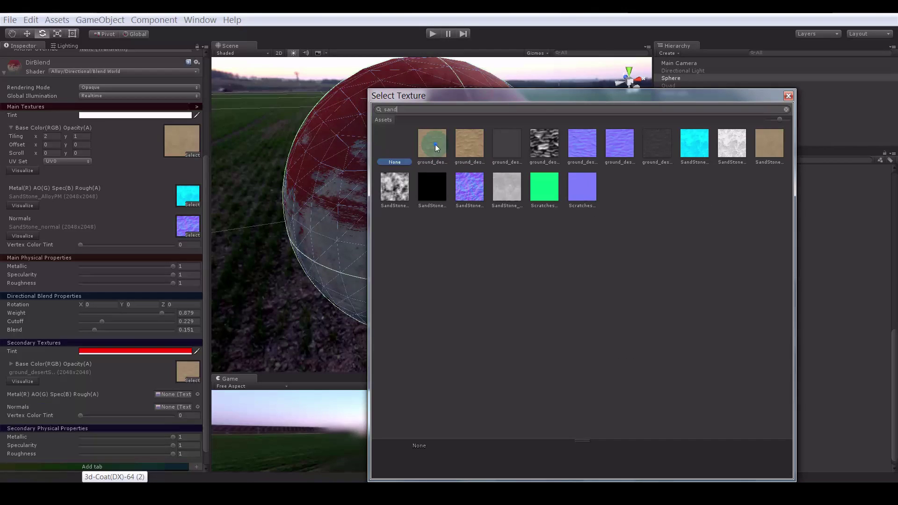
left_click(197, 394)
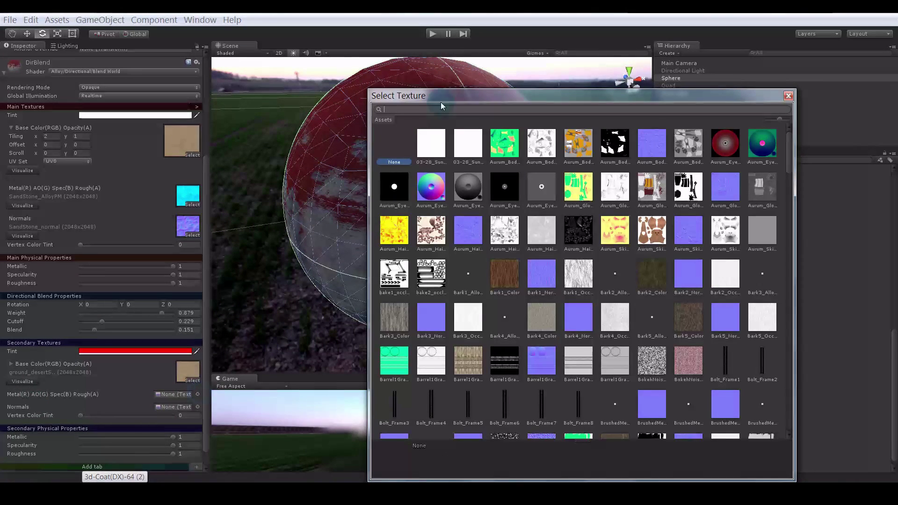
left_click(438, 110)
type("sand")
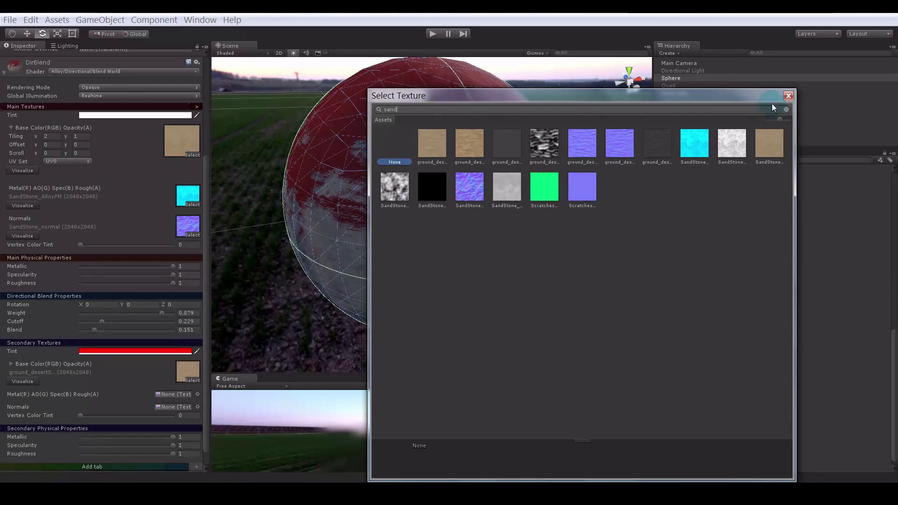
left_click(788, 95)
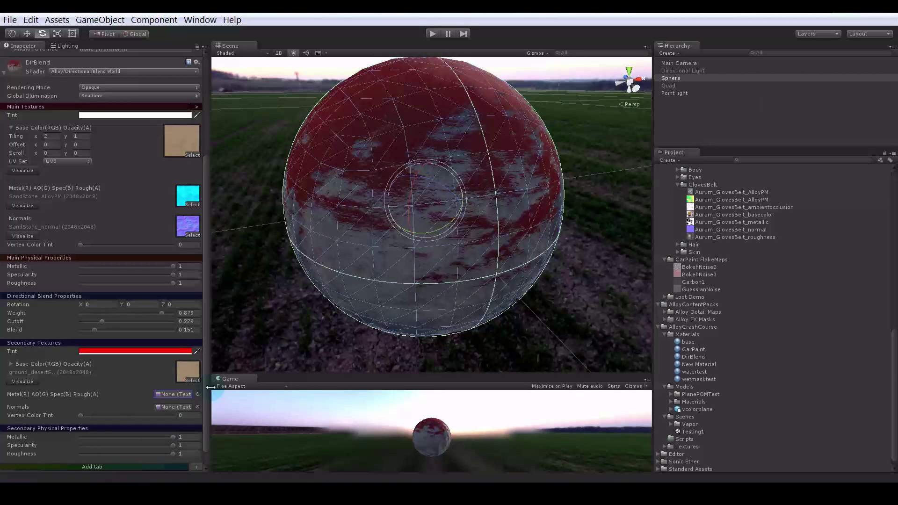
- Search the textures for "sand" and assign the first ground_desert normal map as the Secondary Textures normals
left_click(197, 407)
type("sand")
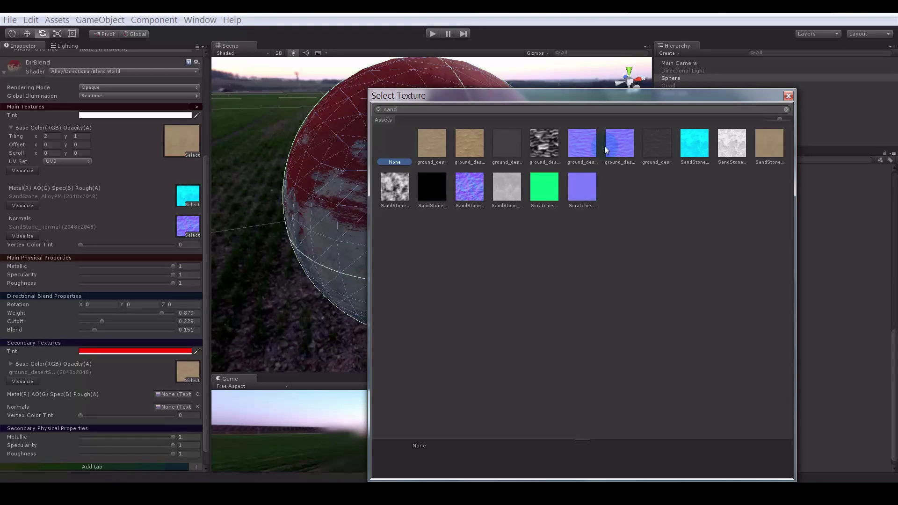
left_click(589, 150)
left_click(788, 96)
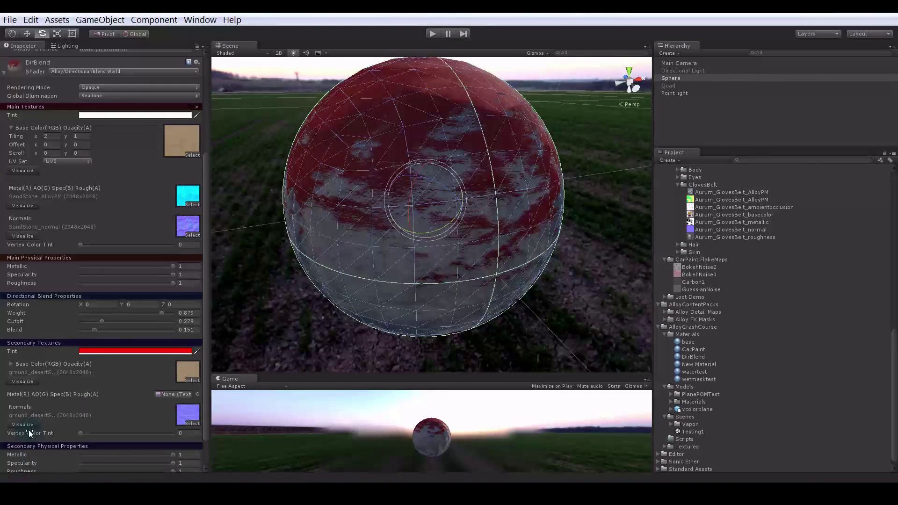
- Set the Secondary Physical Properties to Metallic 0, Specularity 0.211 and Roughness 0.848
scroll(147, 408, "down", 3)
left_click_drag(161, 417, 7, 424)
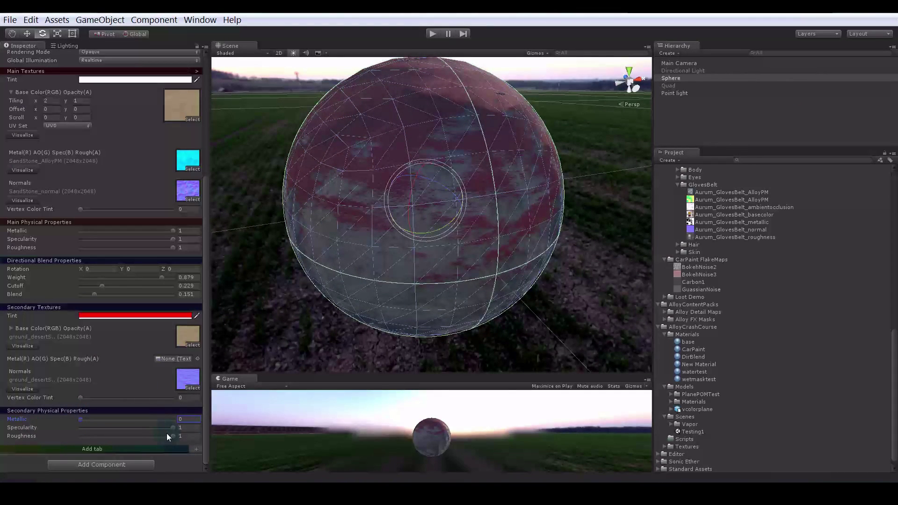
left_click_drag(167, 434, 99, 428)
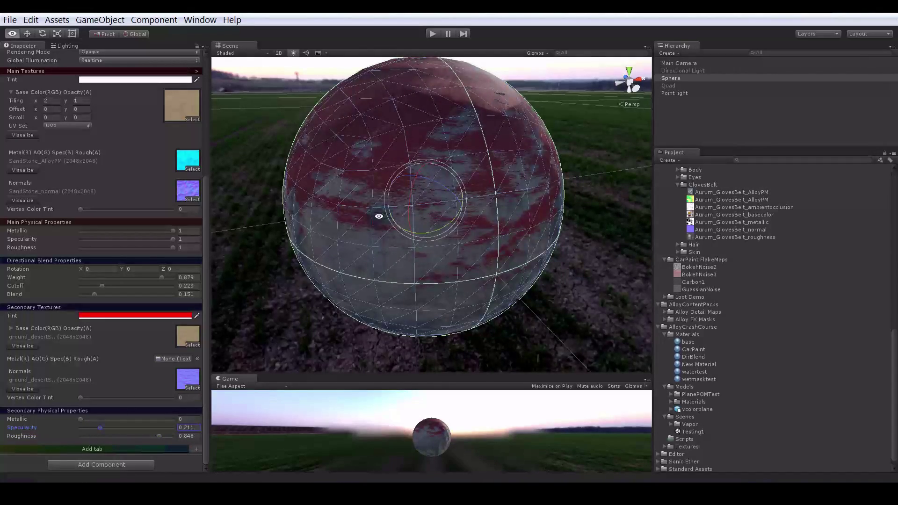
- Change the Secondary Textures tint to white
left_click_drag(379, 216, 290, 281, "alt")
left_click(154, 314)
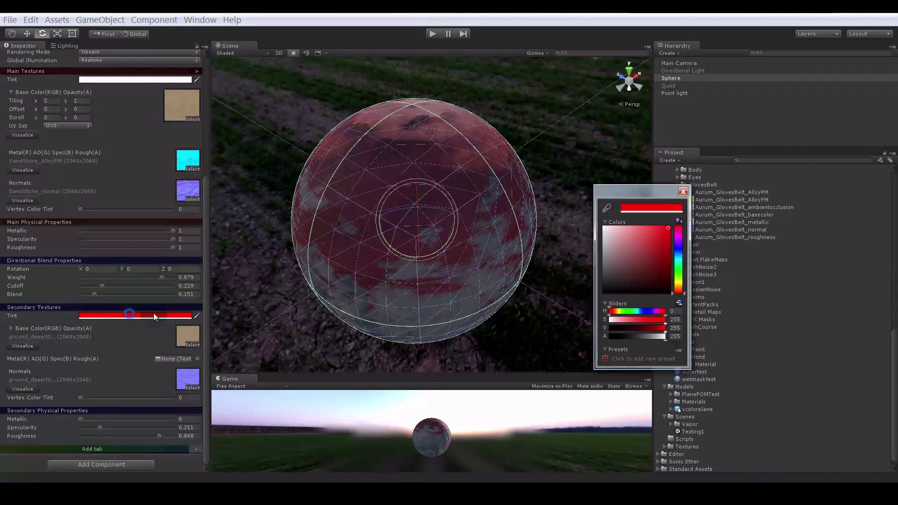
left_click_drag(625, 251, 588, 186)
left_click(683, 192)
- Inspect the sand blend on the deselected sphere, then reselect it and set the secondary base color tiling to 4 by 4
left_click_drag(340, 281, 510, 233, "alt")
scroll(337, 234, "up", 3)
left_click(567, 111)
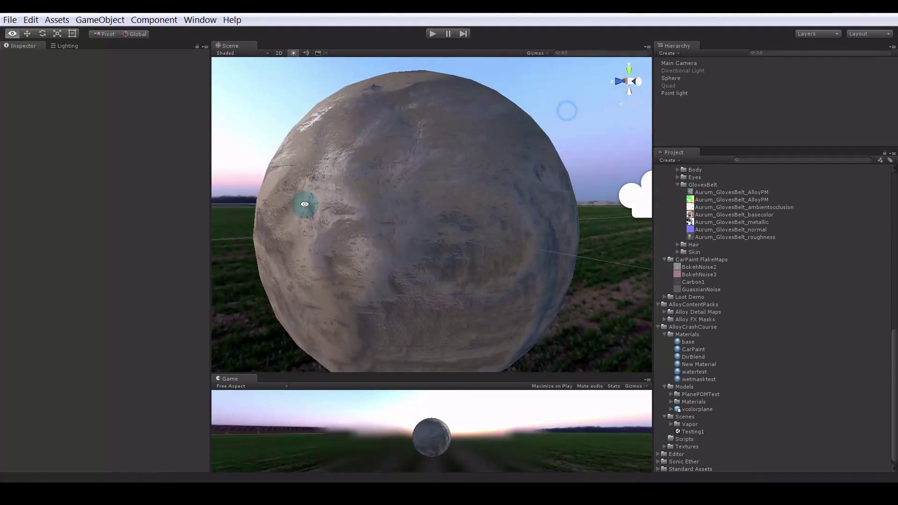
mouse_move(304, 204)
left_mouse_down("alt")
mouse_move(489, 225)
mouse_move(366, 245)
mouse_move(462, 254)
mouse_move(518, 274)
mouse_move(330, 290)
mouse_move(134, 292)
mouse_move(479, 273)
left_mouse_up("alt")
left_click(461, 268)
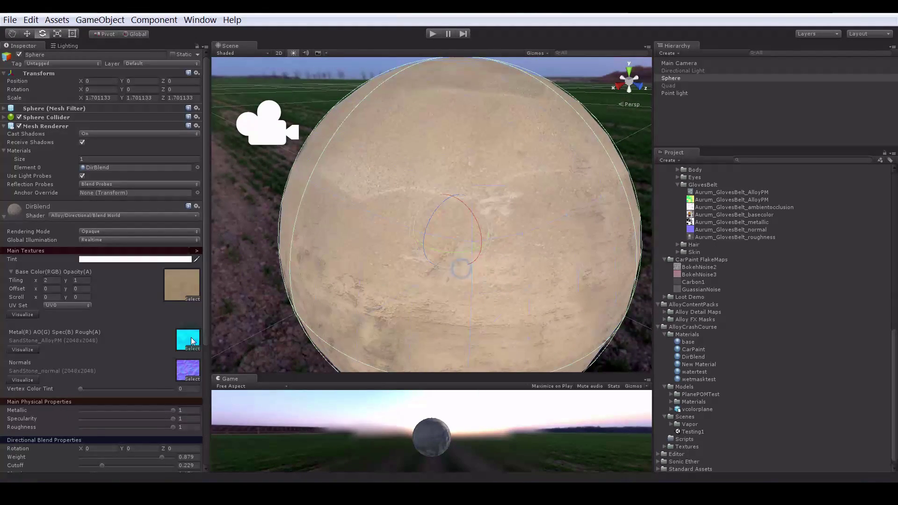
key("f")
scroll(192, 341, "down", 5)
left_click(10, 398)
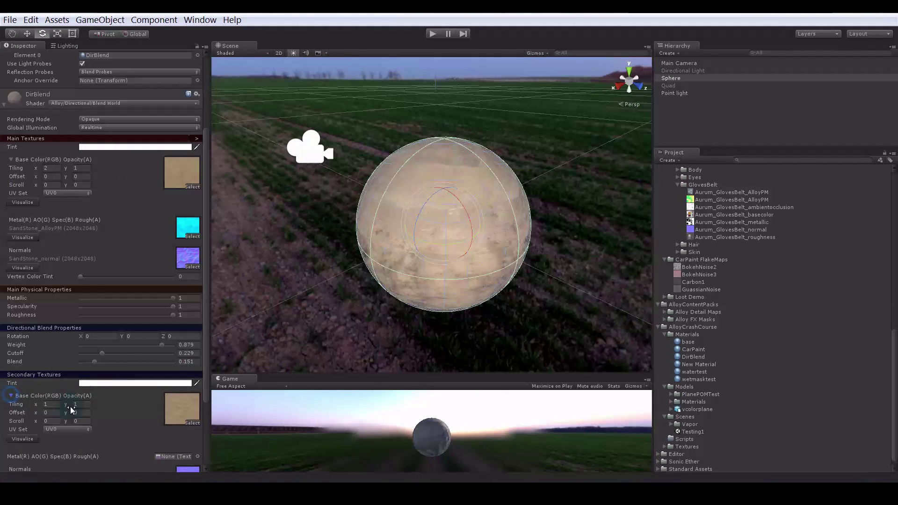
left_click(57, 405)
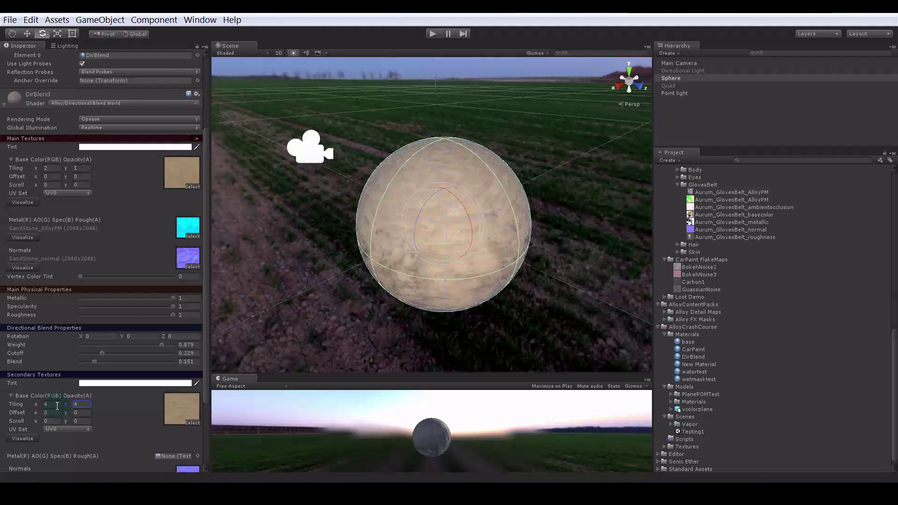
- Examine the retiled secondary layer up close with the sphere deselected, then reselect the sphere with the Rotate tool
left_click(503, 114)
right_click_drag(364, 164, 645, 184, "alt")
left_click_drag(602, 185, 443, 302, "alt")
left_click(442, 300)
key("e")
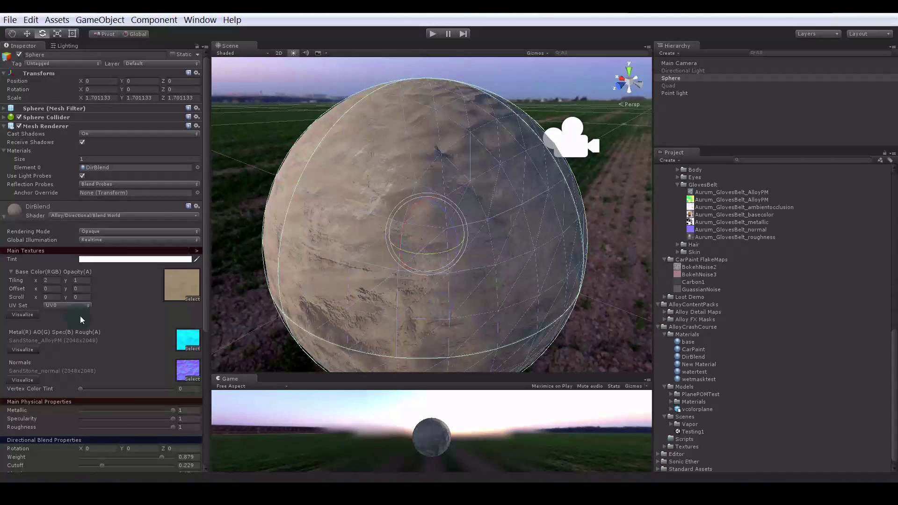
- Set the DirBlend material's directional Cutoff to 0 and Blend to 0.515
scroll(137, 399, "down", 5)
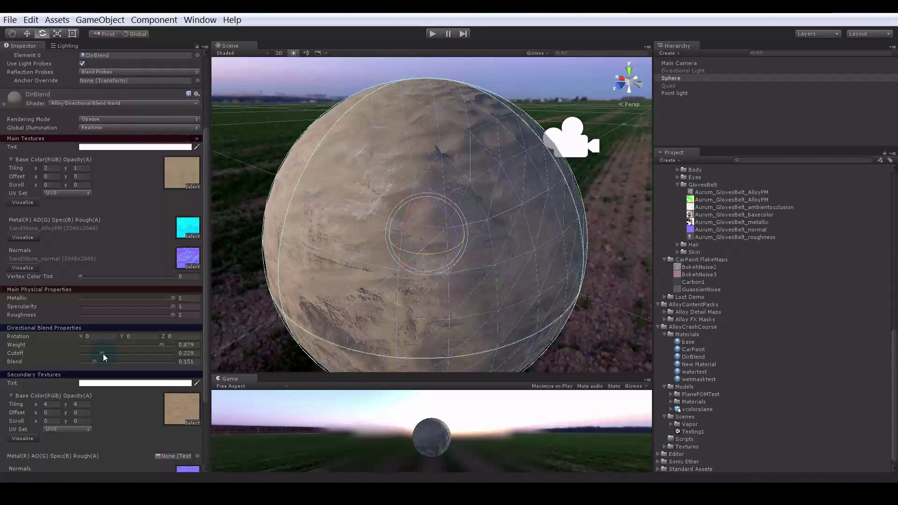
left_click_drag(102, 353, 129, 361)
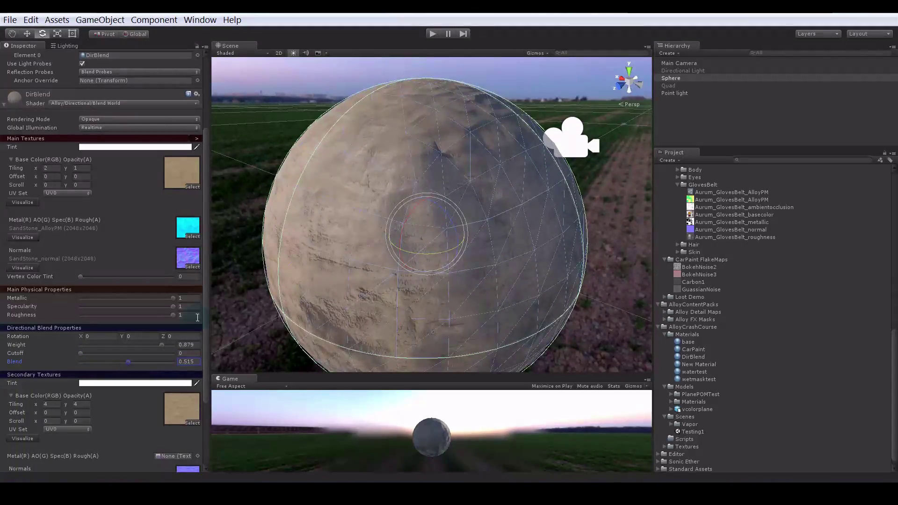
left_click_drag(386, 220, 355, 209, "alt")
- Set the Secondary Textures tint to red and examine the blend coverage around the sphere
left_click(153, 384)
mouse_move(662, 226)
left_mouse_down()
mouse_move(652, 237)
mouse_move(668, 227)
left_mouse_up()
left_click(515, 177)
left_click_drag(534, 194, 611, 231, "alt")
right_click_drag(611, 230, 474, 255, "alt")
left_click_drag(474, 255, 504, 269, "alt")
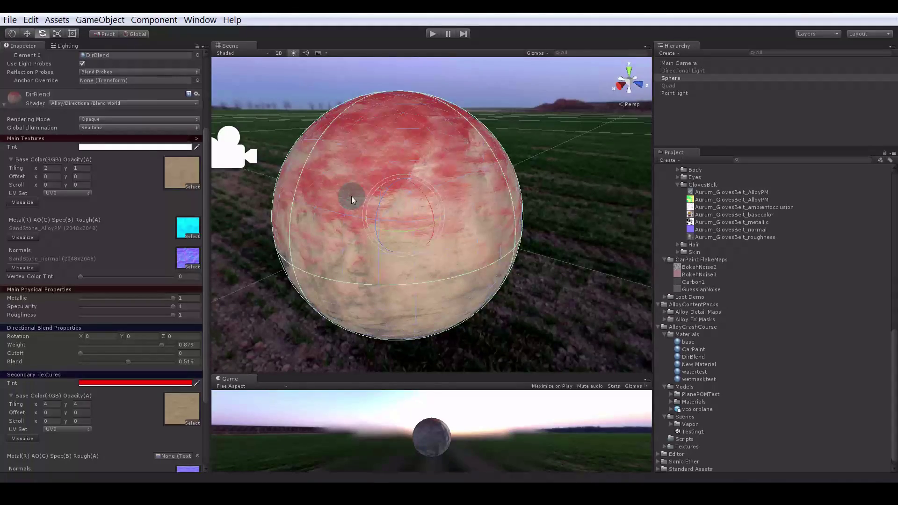
left_click_drag(429, 150, 220, 230, "alt")
- Set the Secondary Textures tint back to white
left_click(162, 382)
left_click_drag(649, 267, 602, 226)
left_click(683, 192)
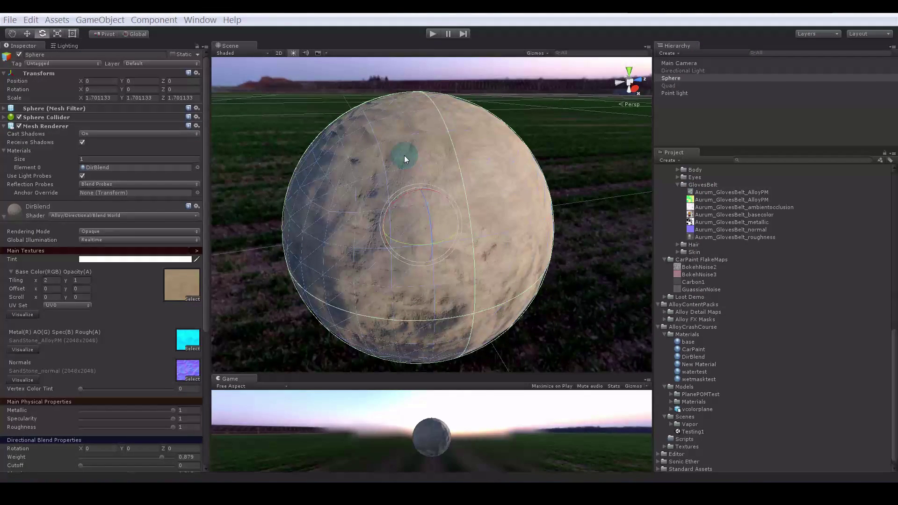
scroll(509, 225, "down", 5)
left_click_drag(437, 241, 393, 241, "alt")
scroll(477, 247, "down", 3)
middle_click_drag(478, 248, 415, 213)
- Collapse the Alloy3Samples, Scripts and Shaders folders in the project and deselect the sphere
scroll(736, 272, "up", 8)
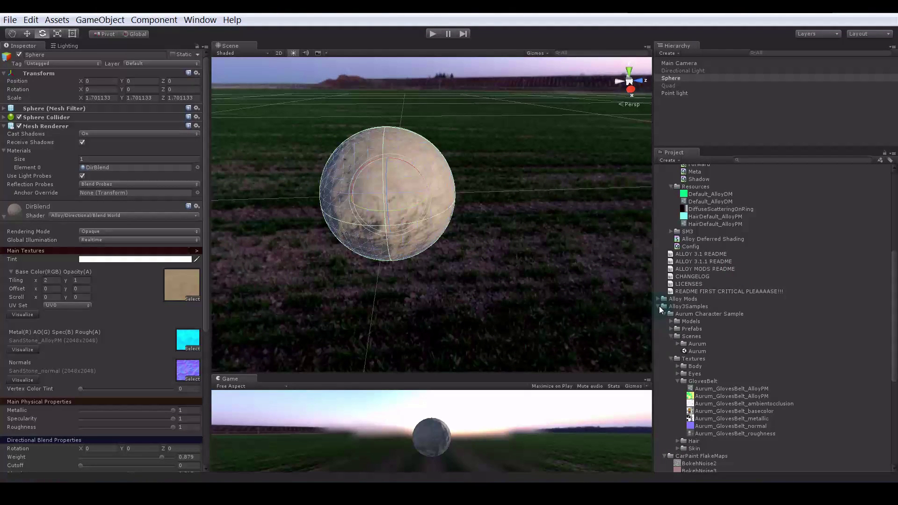
scroll(694, 292, "up", 8)
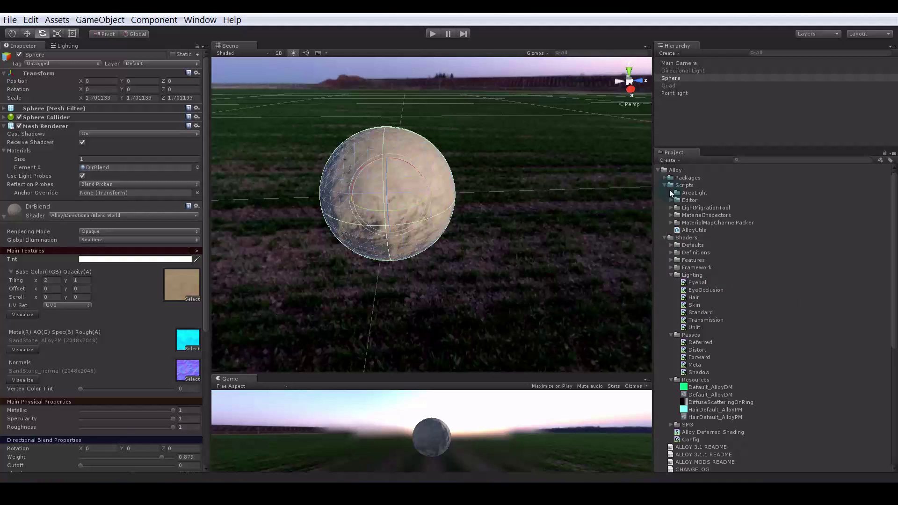
left_click(665, 185)
left_click(663, 192)
left_click(682, 119)
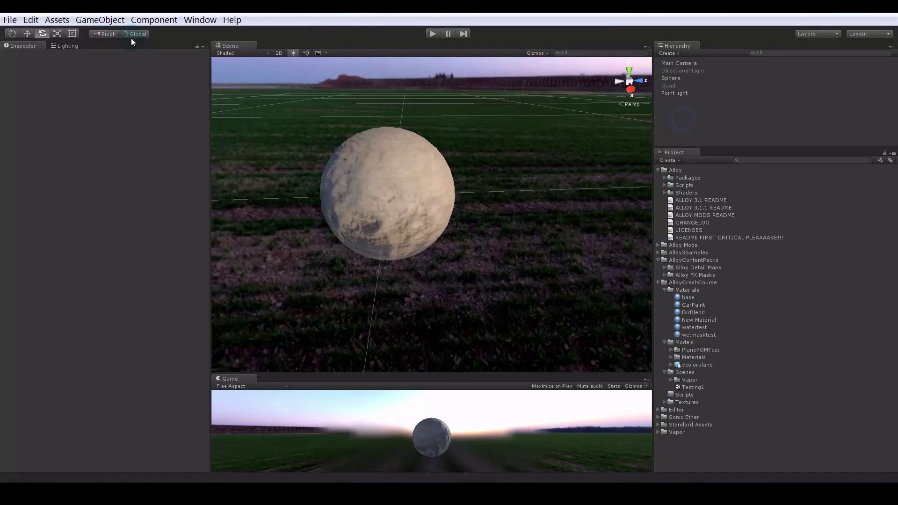
- Create a second sphere, place it beside the sandstone sphere and scale it uniformly to about 1.49
left_click(100, 19)
left_click(149, 61)
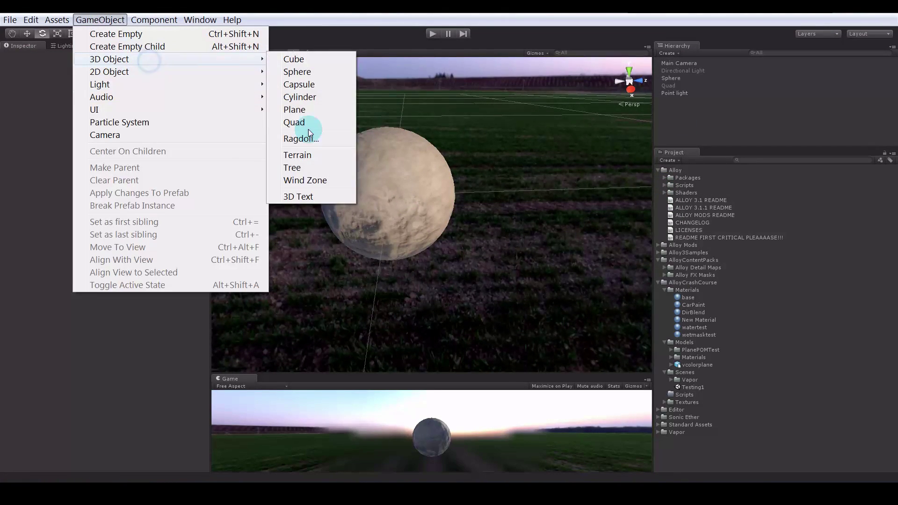
left_click(316, 72)
left_click_drag(442, 210, 315, 273, "alt")
scroll(381, 223, "up", 2)
key("w")
key("r")
left_click_drag(433, 260, 521, 229, "alt")
scroll(521, 229, "down", 3)
- Create a material named GlassTest in the Materials folder and assign it to the new sphere
left_click(692, 293)
left_click(669, 160)
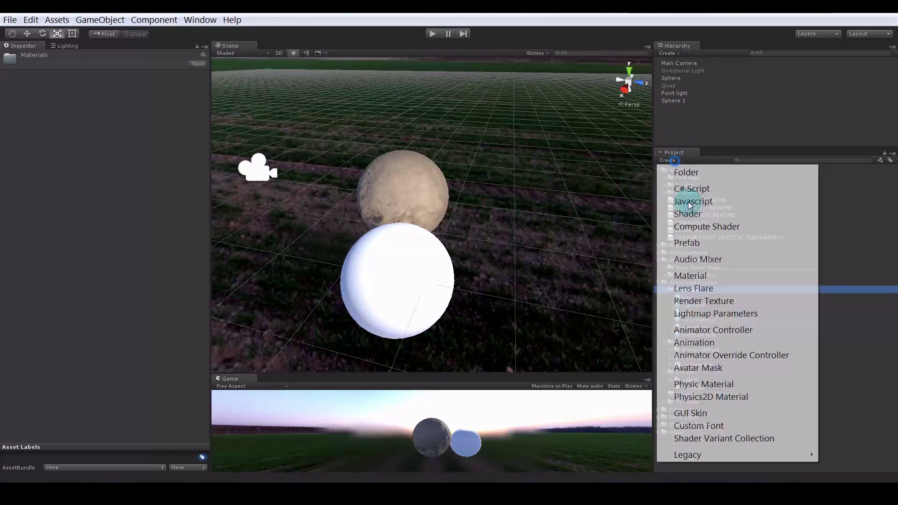
left_click(710, 276)
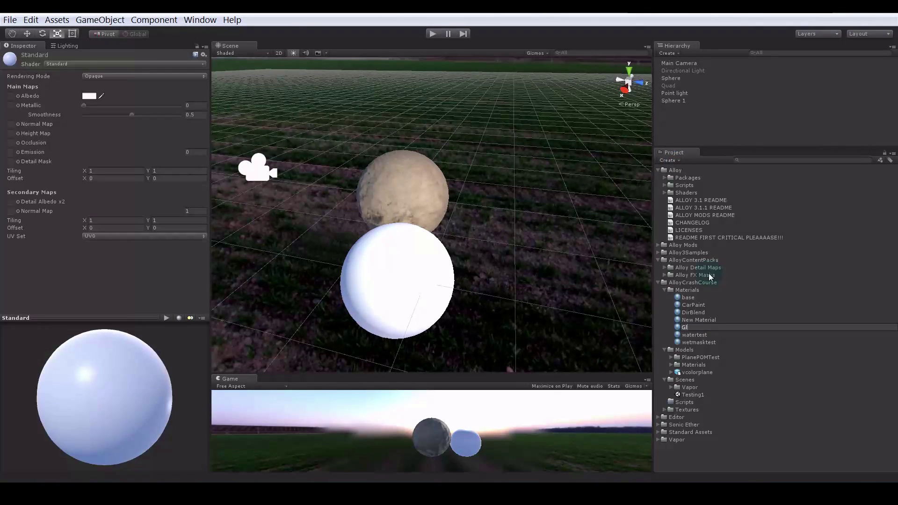
key("Return")
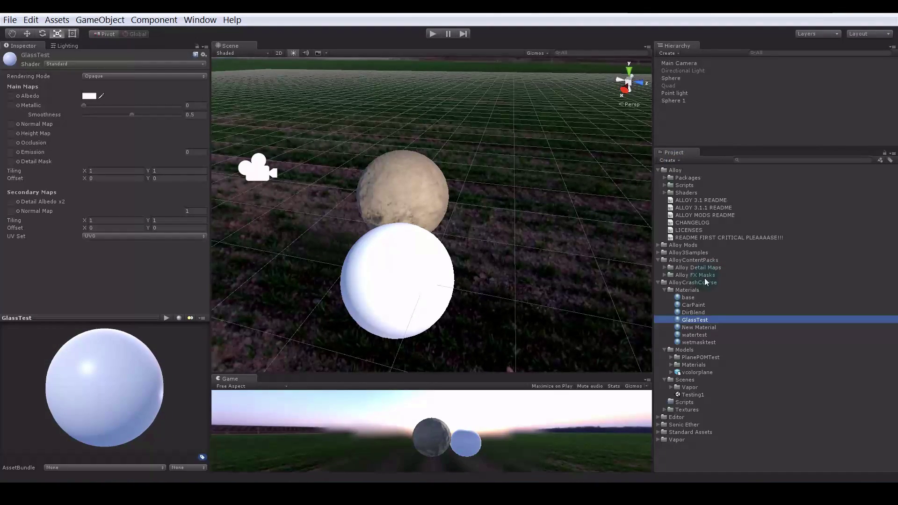
left_click_drag(690, 322, 396, 282)
- Assign the Alloy/Glass/HighQuality shader to GlassTest and set its Metallic to 0
left_click(108, 64)
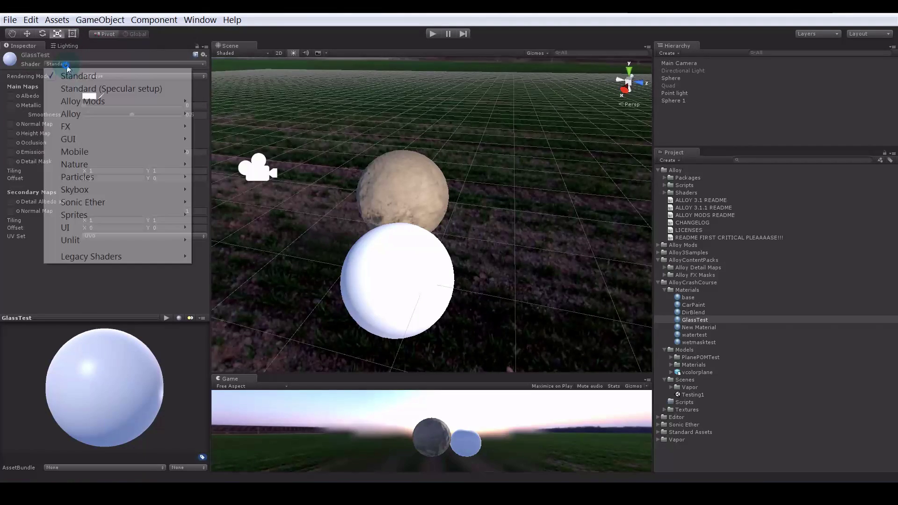
mouse_move(112, 115)
mouse_move(236, 166)
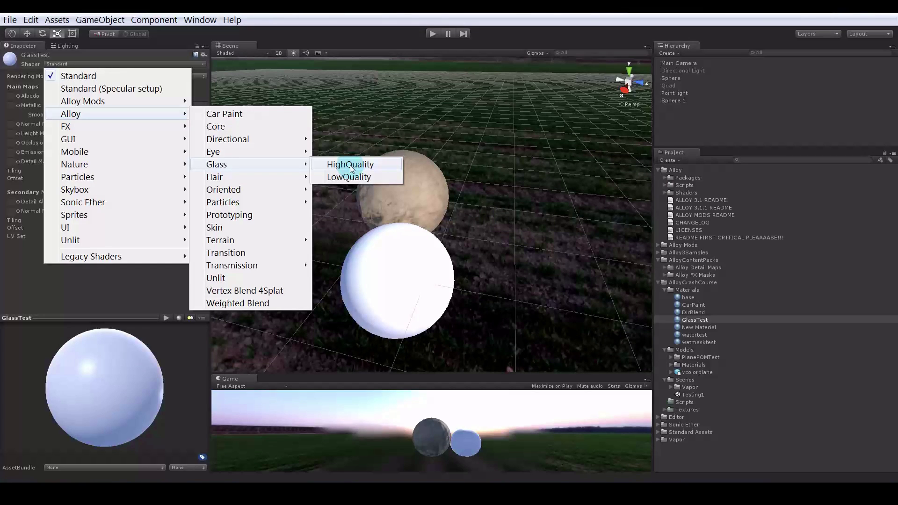
left_click(352, 166)
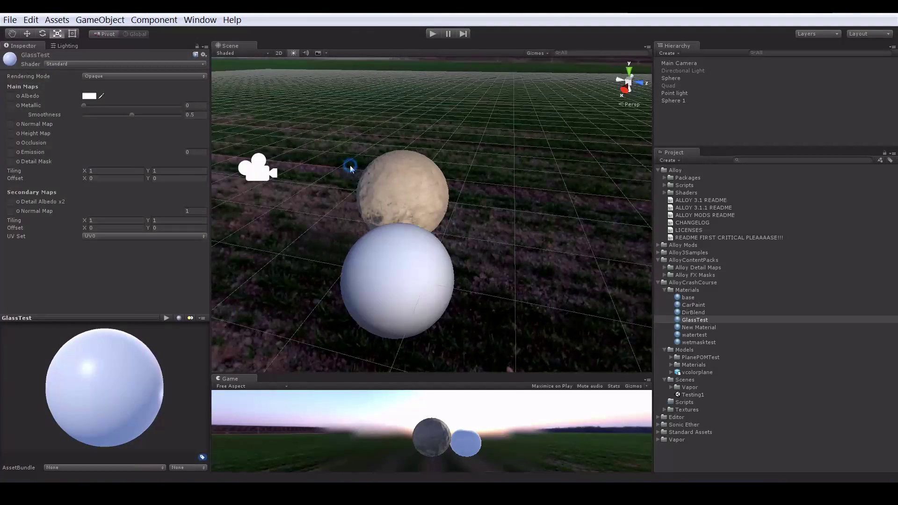
left_click_drag(168, 209, 90, 206)
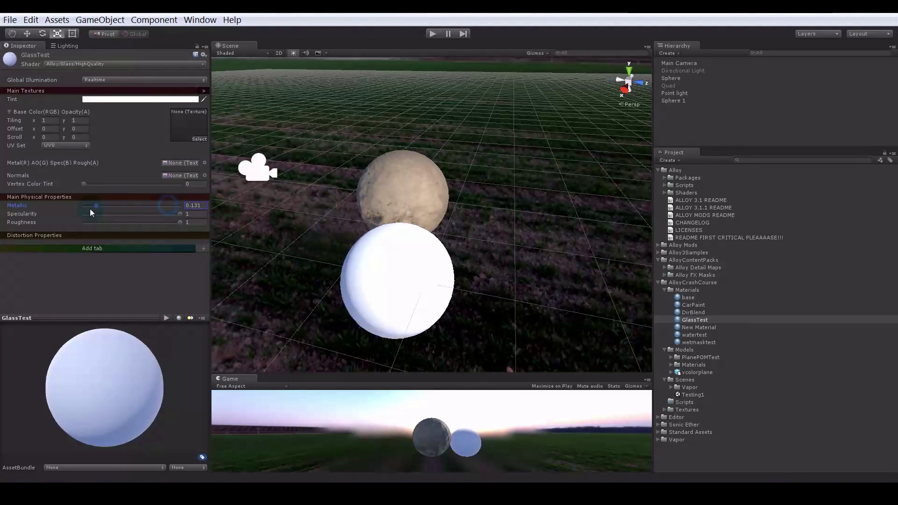
mouse_move(445, 225)
left_mouse_down("alt")
mouse_move(439, 262)
mouse_move(450, 209)
mouse_move(391, 234)
mouse_move(494, 240)
mouse_move(449, 239)
left_mouse_up("alt")
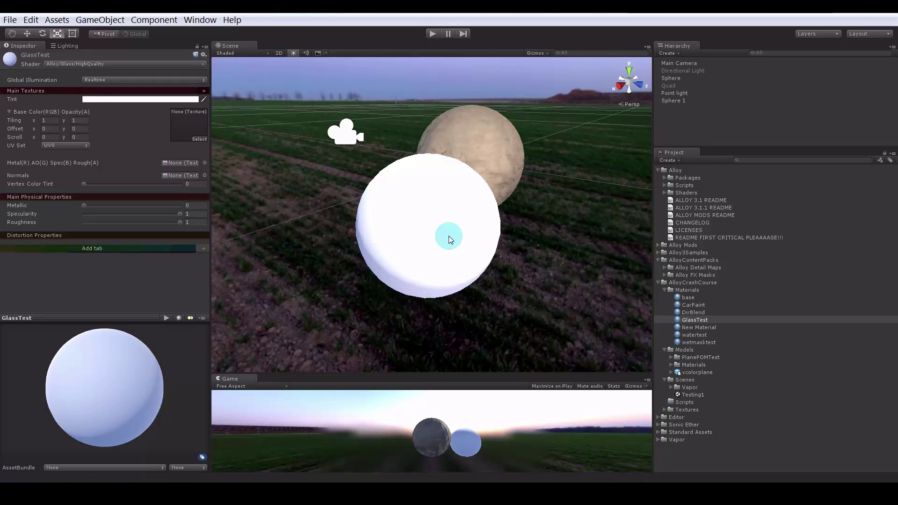
- Select the new sphere and give its GlassTest material a dark red tint with the alpha lowered to near zero
left_click(448, 236)
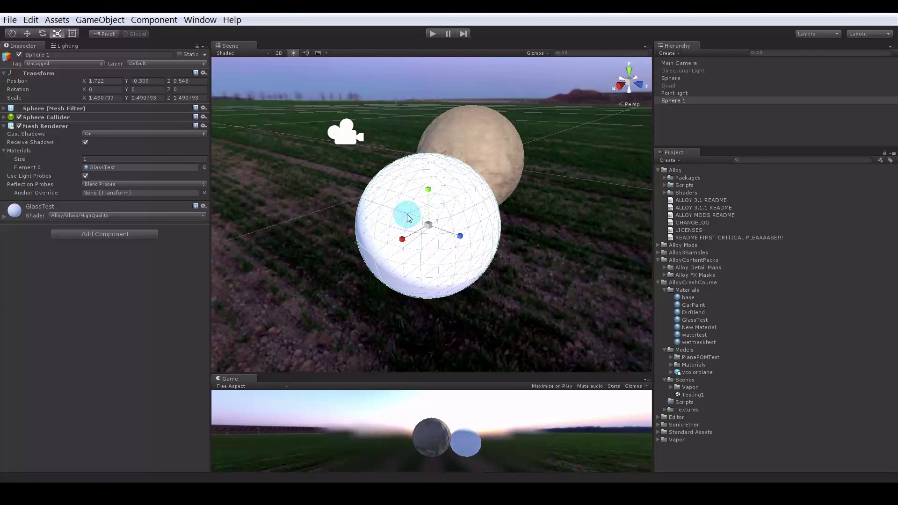
left_click(104, 207)
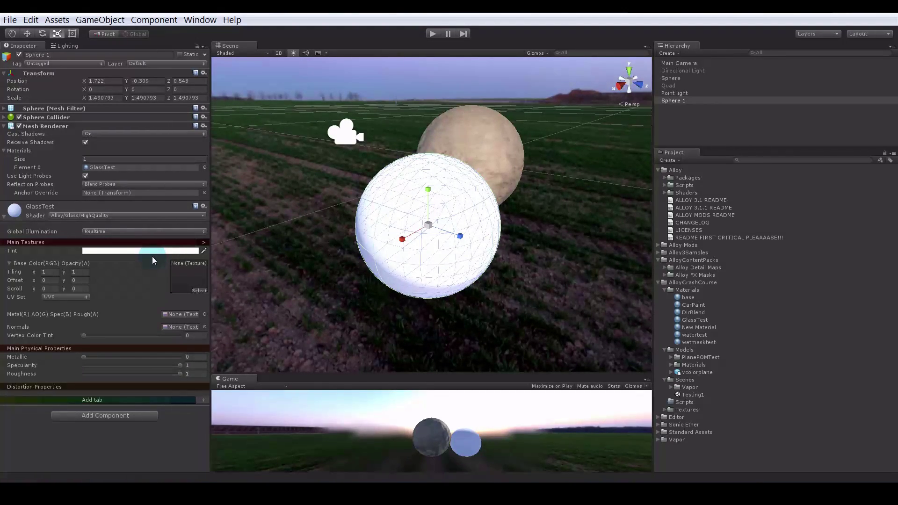
left_click(152, 252)
left_click_drag(637, 336, 608, 341)
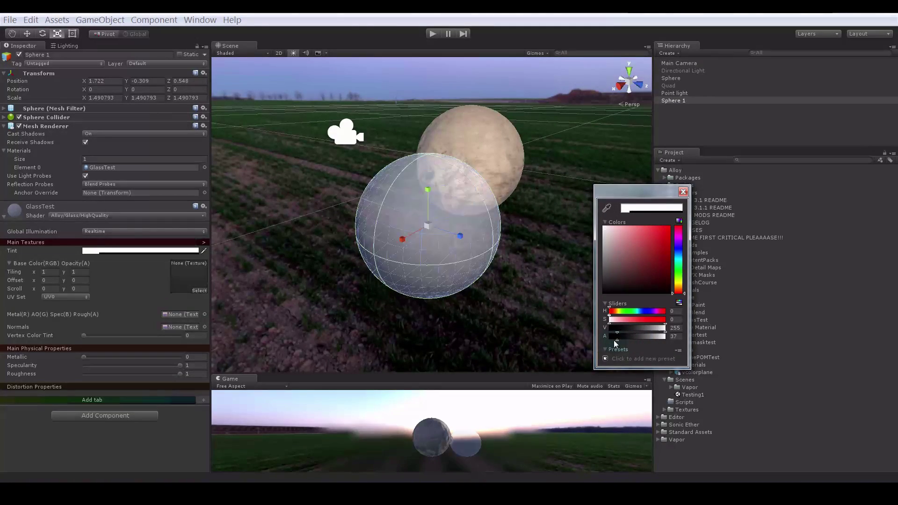
mouse_move(638, 260)
left_mouse_down()
mouse_move(662, 235)
mouse_move(667, 257)
mouse_move(621, 261)
mouse_move(663, 226)
mouse_move(653, 259)
mouse_move(607, 254)
mouse_move(673, 243)
mouse_move(700, 245)
mouse_move(694, 256)
left_mouse_up()
left_click_drag(492, 269, 335, 282, "alt")
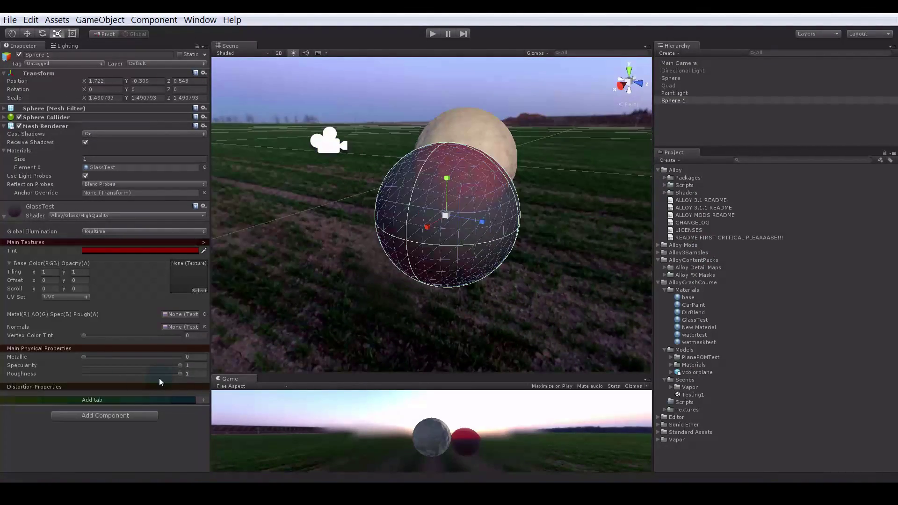
- Set GlassTest's Roughness to 0.005 and Specularity to 0.8
left_click_drag(159, 374, 96, 378)
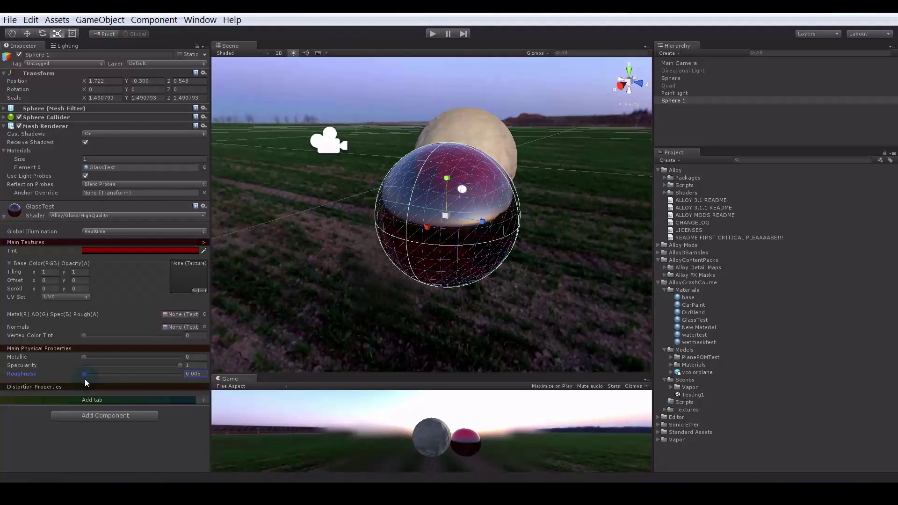
left_click_drag(355, 219, 317, 225, "alt")
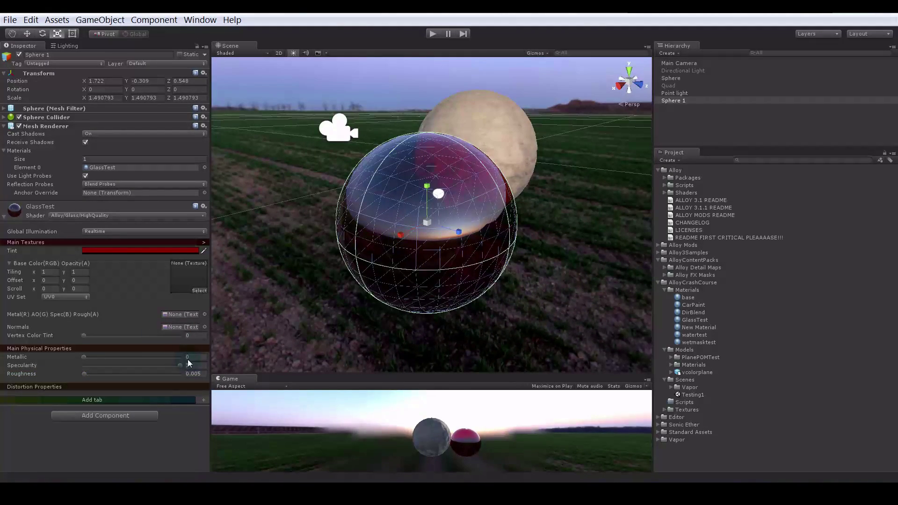
left_click_drag(175, 366, 145, 346)
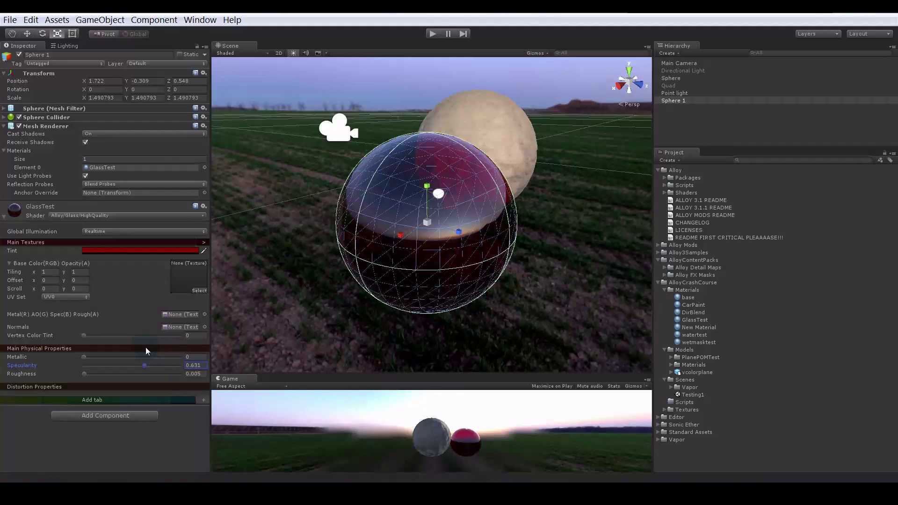
left_click_drag(145, 346, 173, 367)
left_click_drag(391, 274, 431, 257, "alt")
left_click_drag(169, 366, 158, 367)
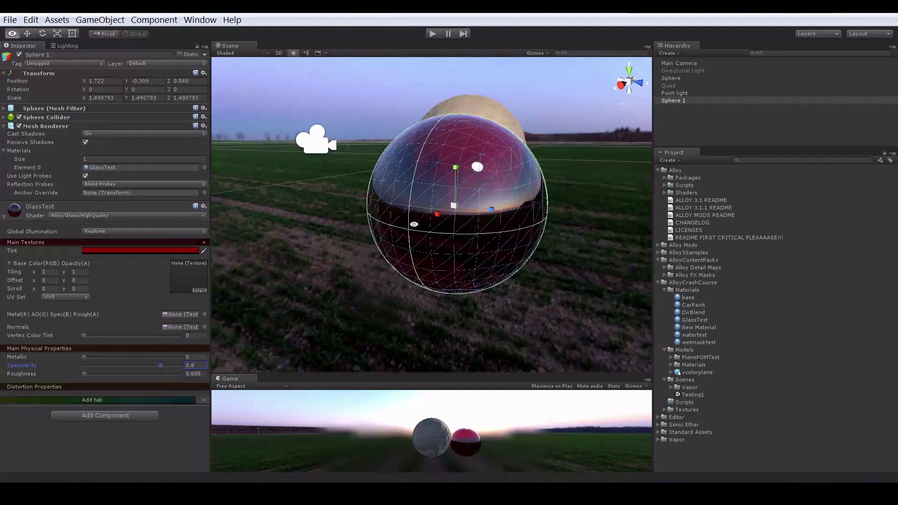
- Examine the reflections and transparency of the deselected red glass sphere from several angles, then reselect it
mouse_move(467, 246)
left_mouse_down("alt")
mouse_move(393, 231)
mouse_move(475, 253)
left_mouse_up("alt")
scroll(393, 231, "up", 2, "alt")
scroll(471, 266, "up", 3, "alt")
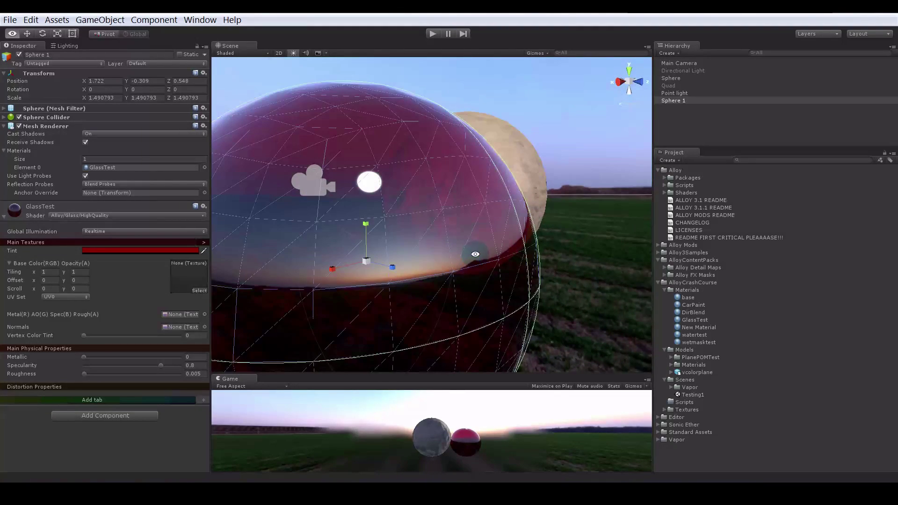
left_click(615, 126)
mouse_move(567, 172)
left_mouse_down("alt")
mouse_move(518, 197)
mouse_move(631, 160)
mouse_move(683, 182)
mouse_move(621, 159)
mouse_move(570, 170)
left_mouse_up("alt")
right_click_drag(570, 170, 501, 199, "alt")
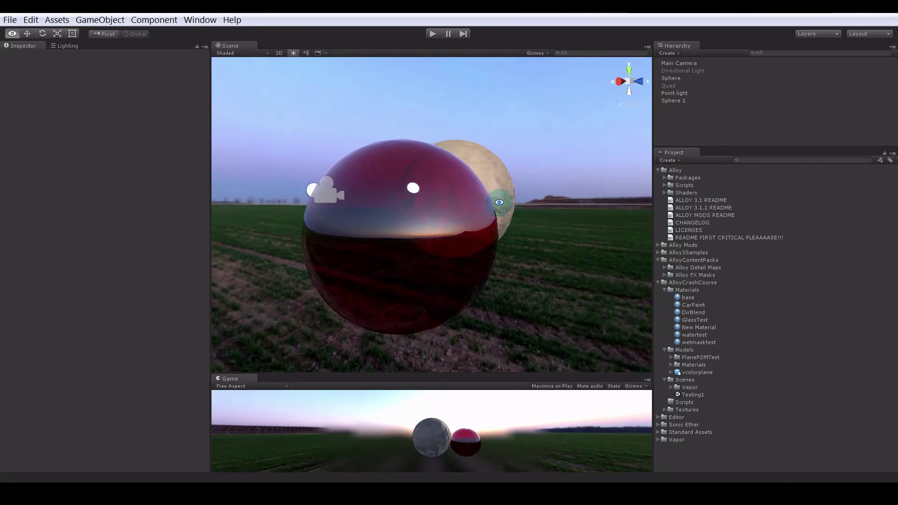
left_click_drag(500, 199, 404, 224, "alt")
left_click(404, 225)
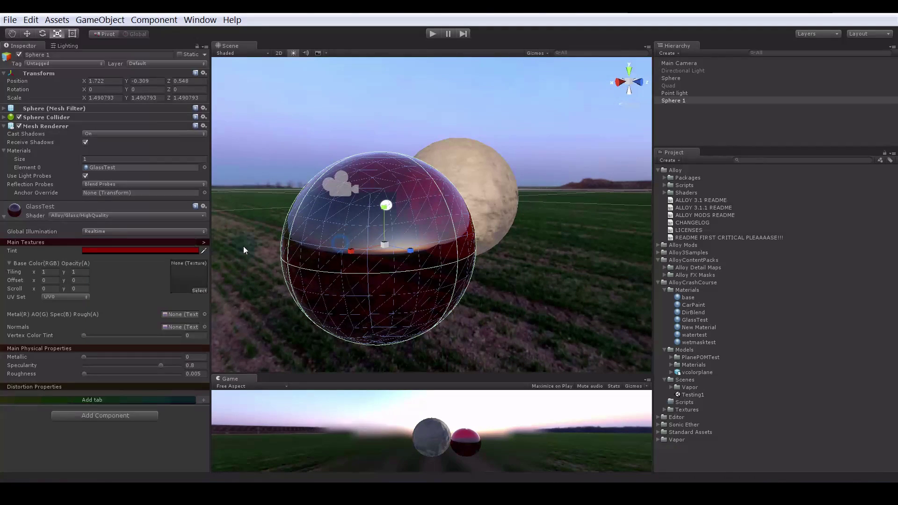
- Switch GlassTest to the Alloy/Glass/LowQuality shader and expand its material properties
left_click(129, 216)
mouse_move(134, 264)
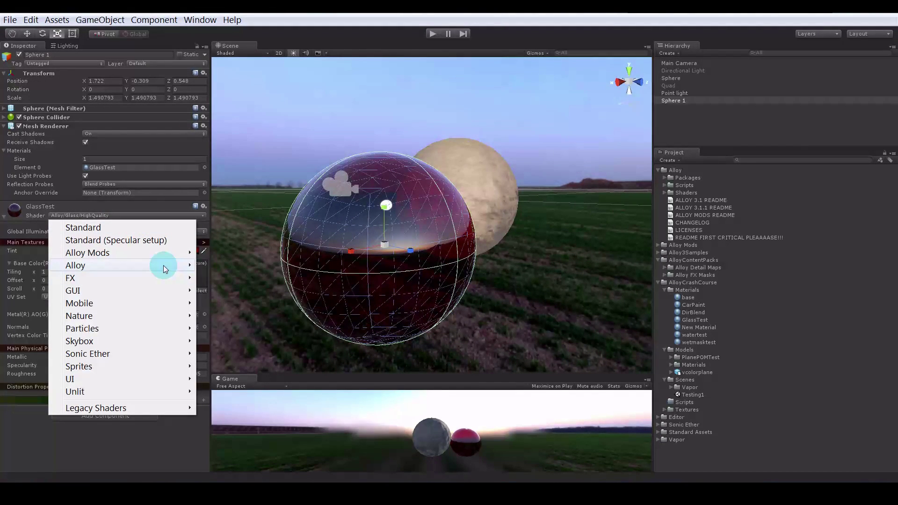
mouse_move(266, 319)
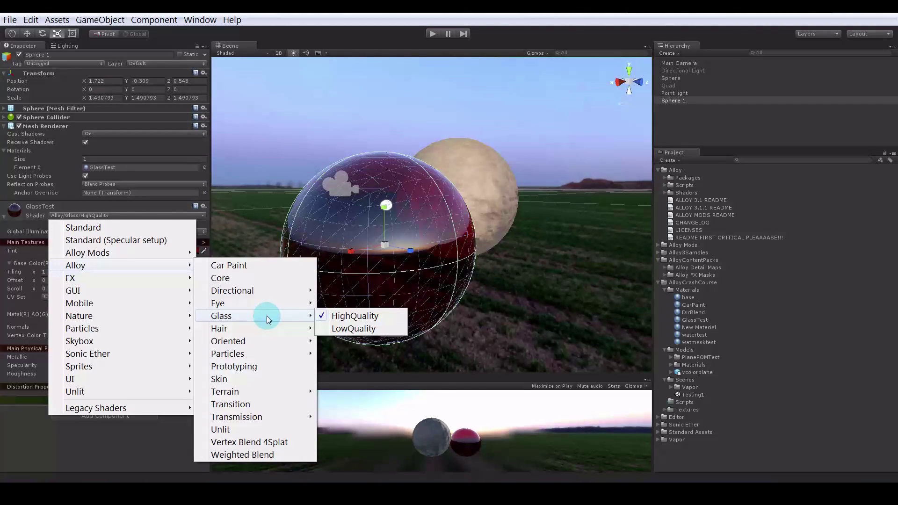
left_click(340, 328)
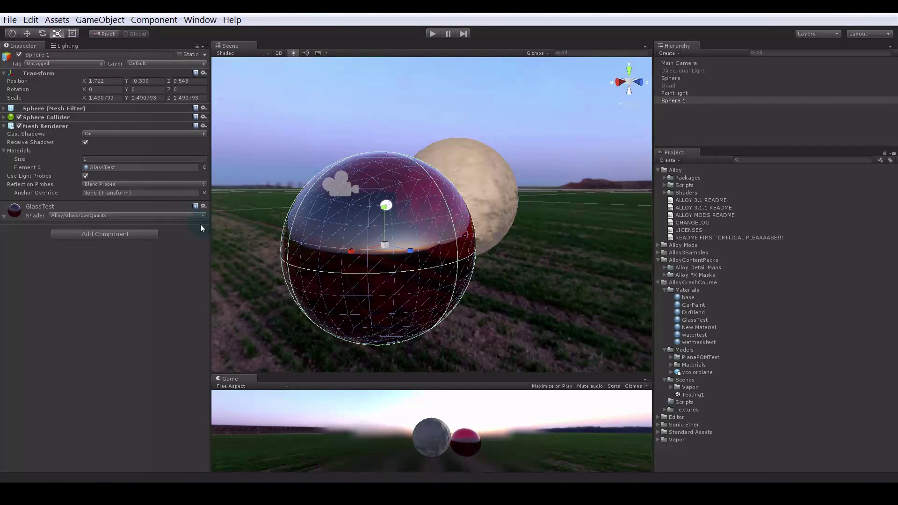
left_click(175, 207)
left_click(145, 207)
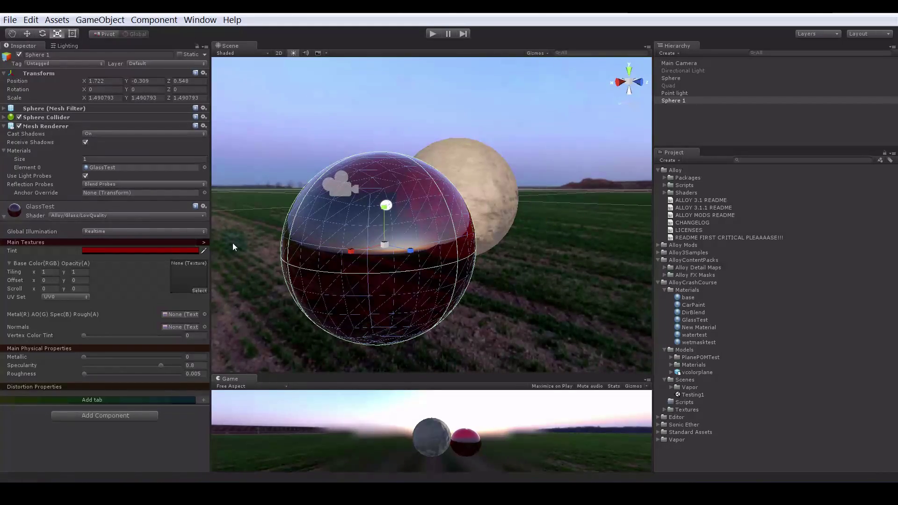
- Duplicate the glass sphere and move the copy along Z to about -1.374
key("w")
right_click_drag(462, 277, 484, 293)
key("ctrl+d")
left_click_drag(515, 273, 290, 254)
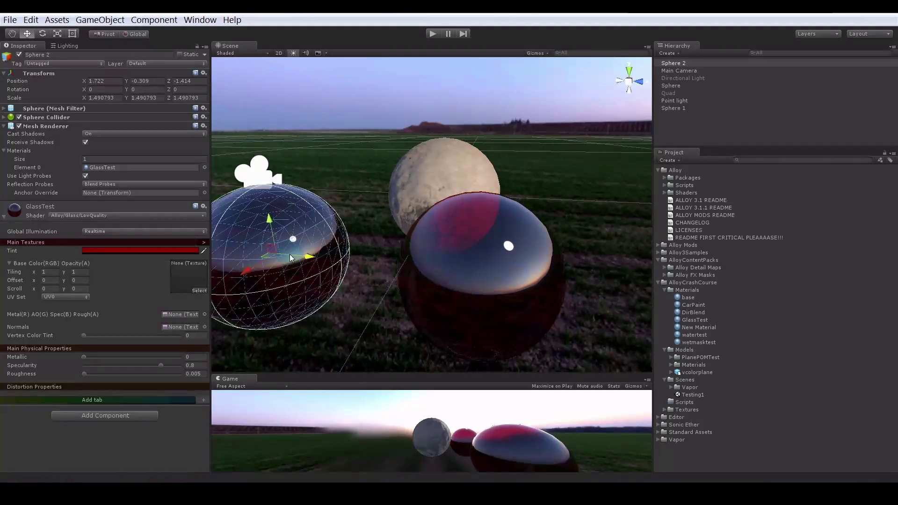
right_click_drag(290, 254, 404, 269)
mouse_move(404, 269)
left_mouse_down("alt")
mouse_move(451, 285)
mouse_move(419, 270)
left_mouse_up("alt")
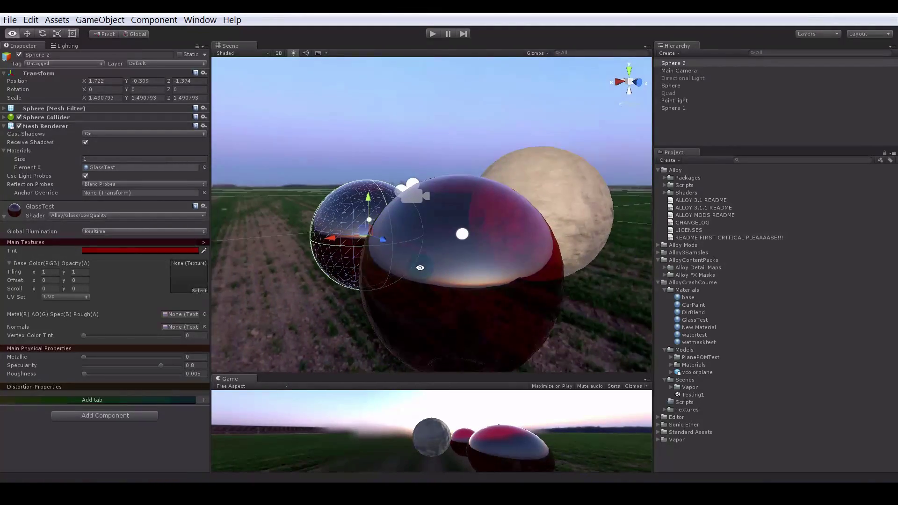
- Move the sandstone sphere behind the two glass spheres to about X 1.135, Z -3.67, then deselect it
left_click(422, 123)
left_click_drag(447, 224, 436, 250, "alt")
left_click(538, 220)
left_click_drag(538, 219, 443, 199, "alt")
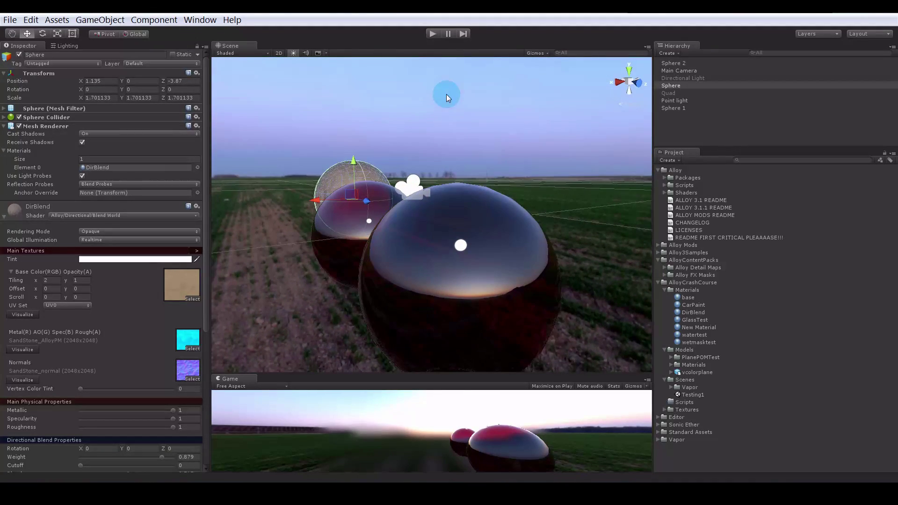
left_click(447, 96)
- Examine how the overlapping low-quality glass spheres show each other from different angles, then select the front glass sphere
left_click_drag(427, 266, 419, 246, "alt")
right_click_drag(436, 250, 484, 249, "alt")
middle_click_drag(460, 247, 505, 230, "alt")
left_click(341, 210)
left_click_drag(592, 336, 559, 313, "alt")
left_click(533, 233)
mouse_move(646, 329)
left_mouse_down("alt")
mouse_move(587, 331)
mouse_move(647, 341)
left_mouse_up("alt")
left_click(437, 92)
left_click_drag(537, 205, 517, 275, "alt")
left_click(537, 228)
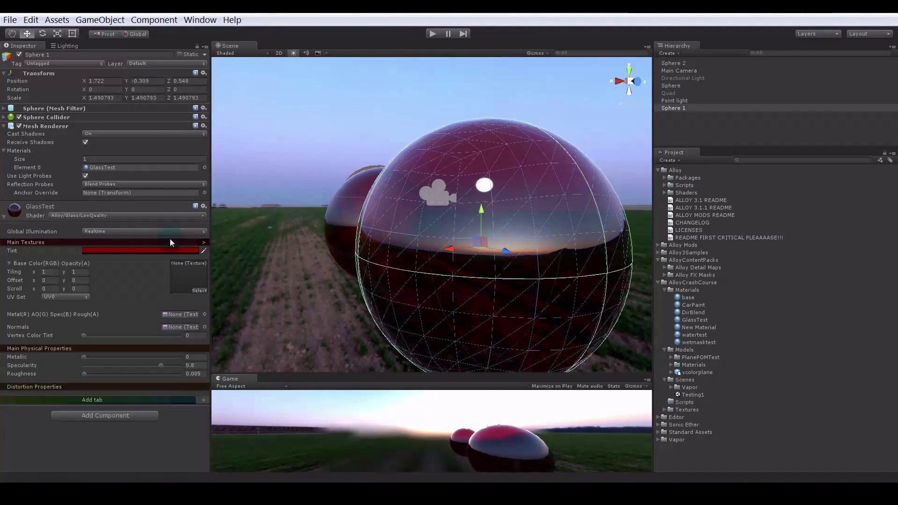
- Switch the GlassTest material to the Alloy/Glass/HighQuality shader and deselect the sphere to view the glass
left_click(126, 215)
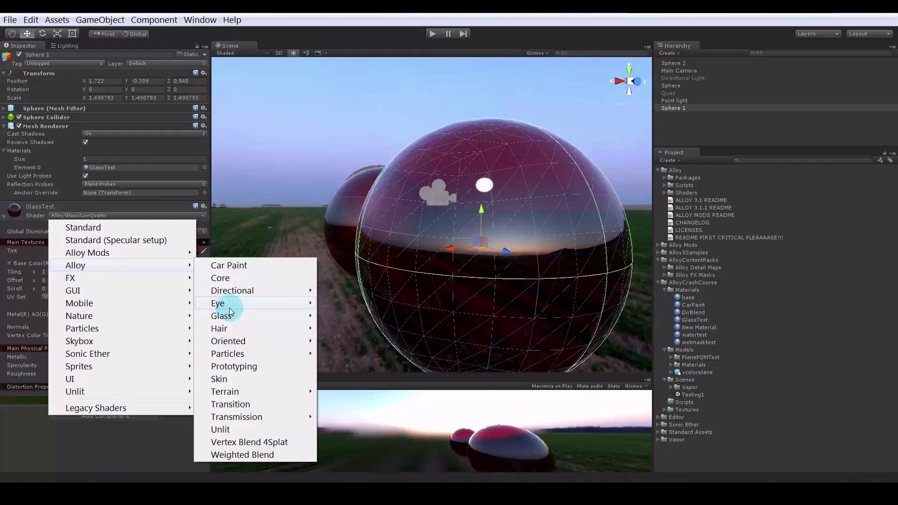
mouse_move(224, 315)
left_click(354, 316)
left_click(362, 102)
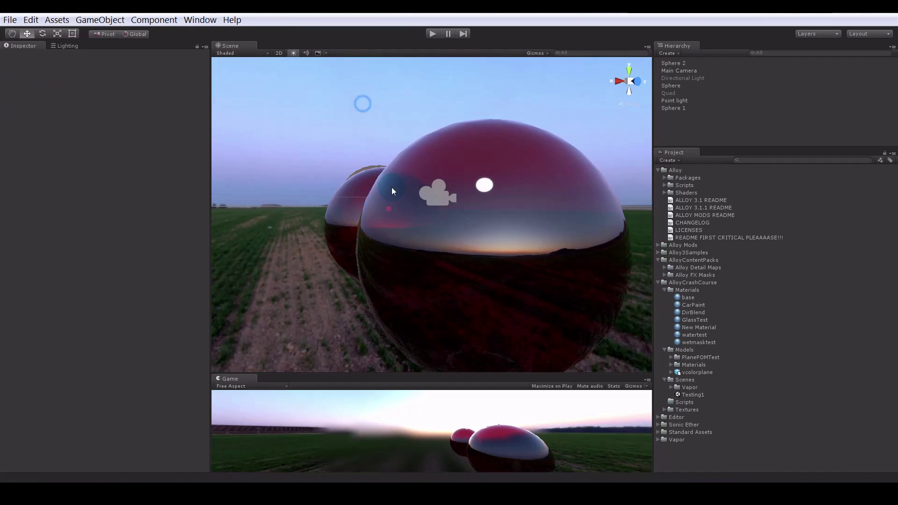
left_click_drag(361, 102, 528, 282, "alt")
- Assign the Bark1_Normals texture as the normal map of the front sphere's GlassTest material, then deselect the sphere
left_click(528, 282)
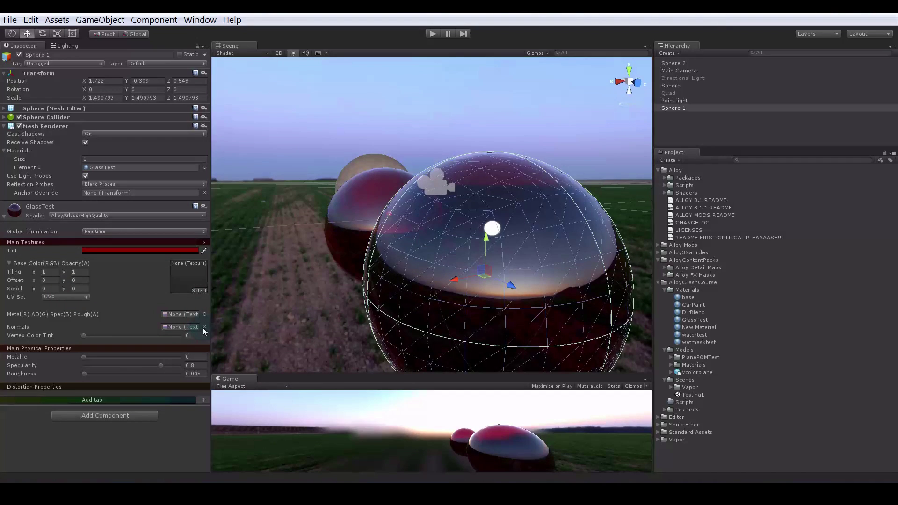
left_click(204, 328)
scroll(510, 246, "down", 2)
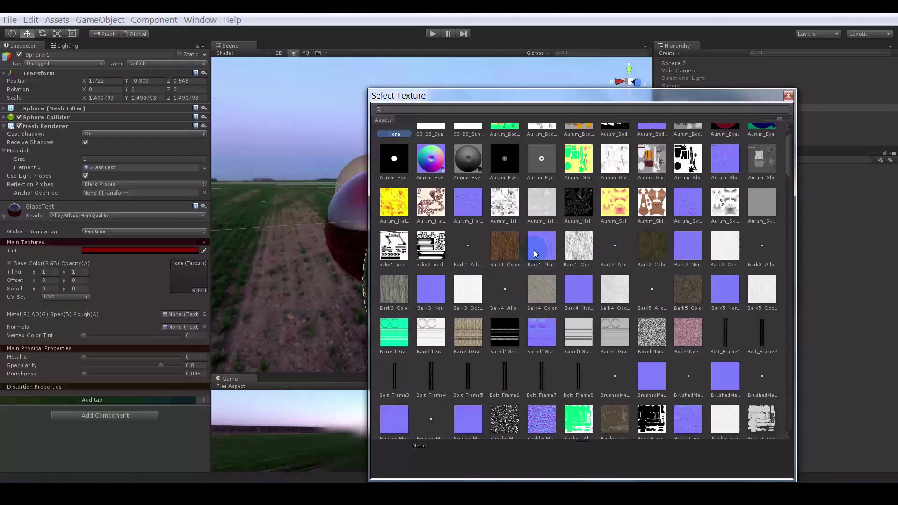
left_click(534, 249)
left_click(788, 95)
left_click(480, 110)
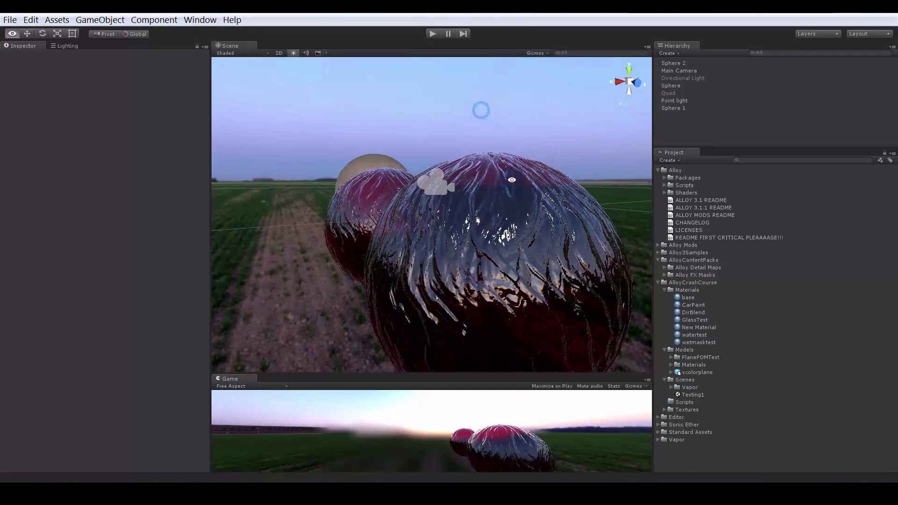
- Set the GlassTest material's Specularity to 0 and deselect the sphere
left_click_drag(519, 206, 432, 239, "alt")
left_click(432, 240)
left_click_drag(159, 384, 71, 387)
left_click(338, 104)
- Examine the bumpy glass spheres, then collapse the front sphere's Main Textures section and expand its Distortion Properties
left_click_drag(432, 241, 410, 236, "alt")
right_click_drag(410, 236, 355, 246, "alt")
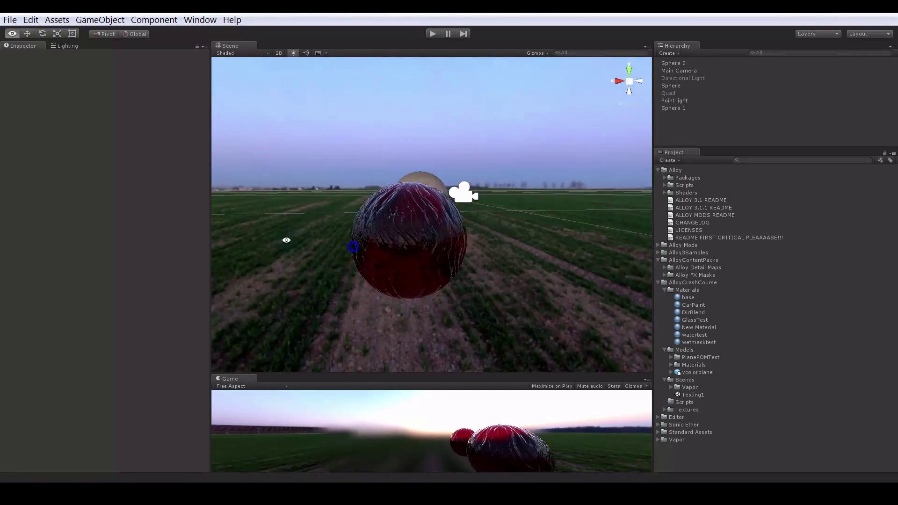
left_click_drag(293, 231, 453, 245, "alt")
right_click_drag(453, 244, 482, 251, "alt")
left_click(484, 254)
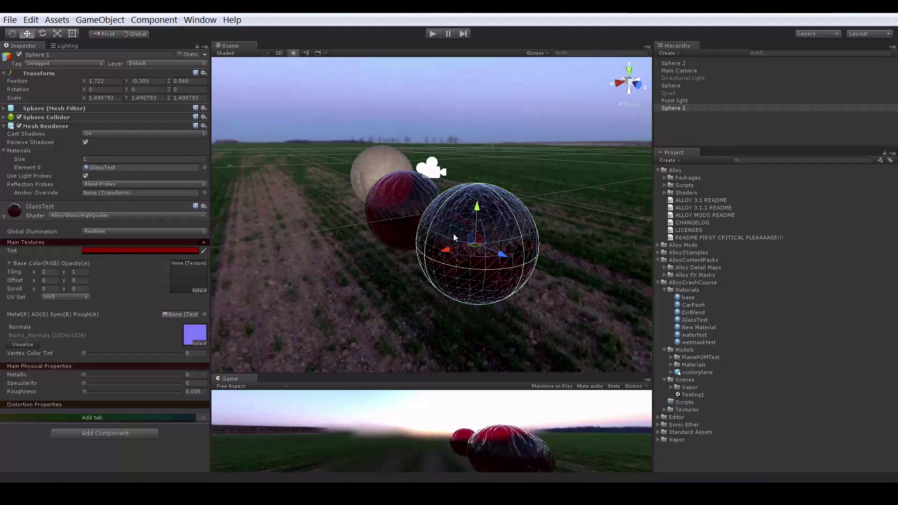
left_click(442, 104)
left_click(439, 246)
left_click(113, 242)
left_click(119, 290)
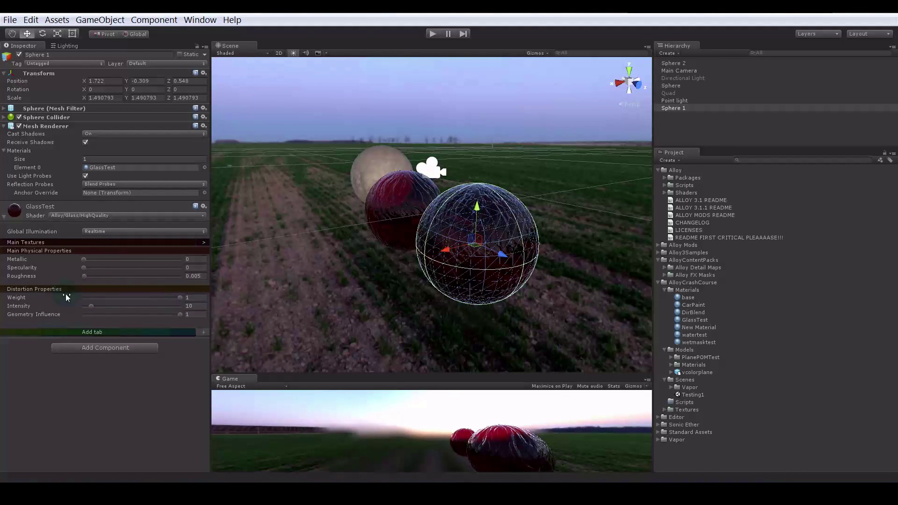
- Try lower distortion Weight values on the glass, return Weight to 1, and set Intensity to 0
left_click_drag(394, 261, 310, 239, "alt")
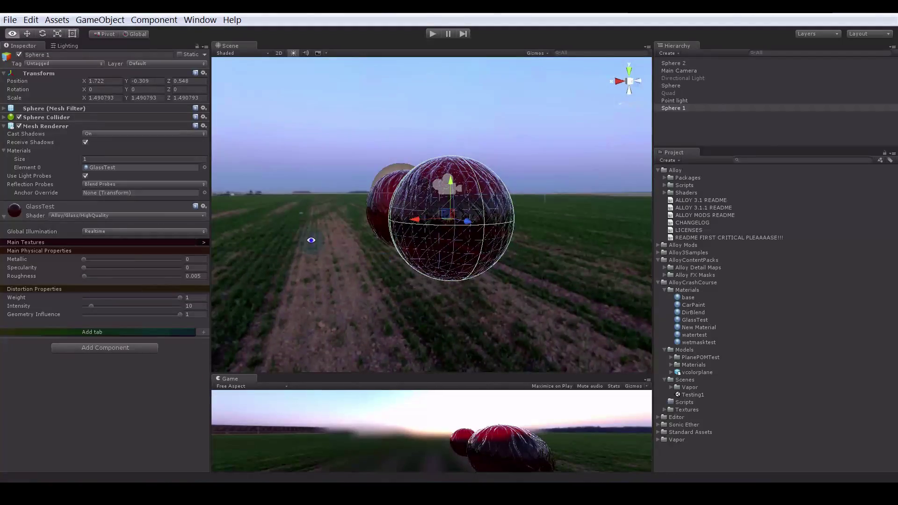
right_click_drag(310, 239, 421, 257, "alt")
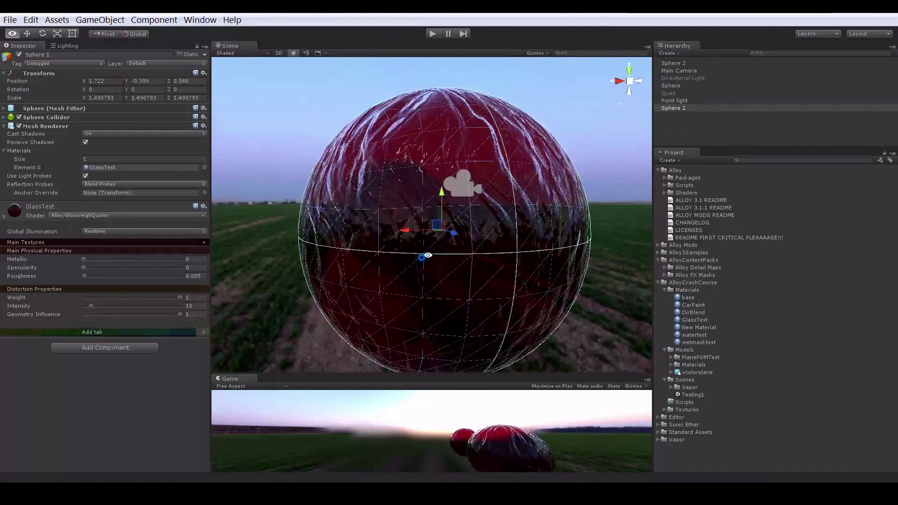
left_click_drag(180, 297, 2, 306)
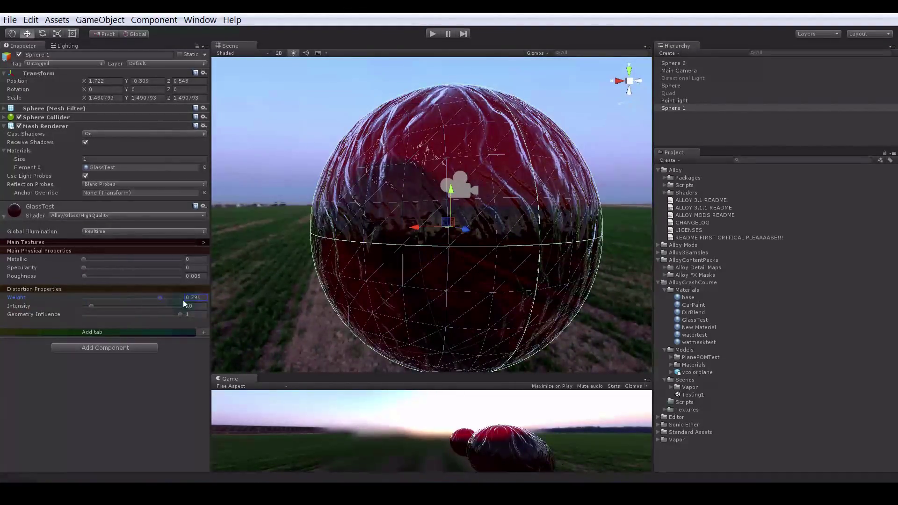
mouse_move(180, 297)
left_mouse_down()
mouse_move(19, 304)
mouse_move(170, 298)
left_mouse_up()
mouse_move(92, 307)
left_mouse_down()
mouse_move(162, 307)
mouse_move(59, 307)
mouse_move(147, 305)
mouse_move(78, 309)
left_mouse_up()
- Expand GlassTest's Main Textures section and set its normal map to None
left_click(122, 242)
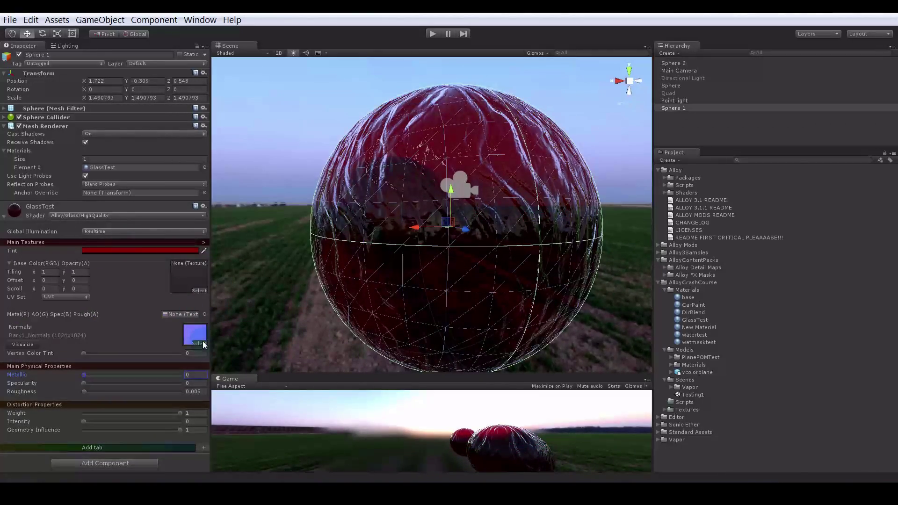
left_click(200, 342)
left_click(394, 145)
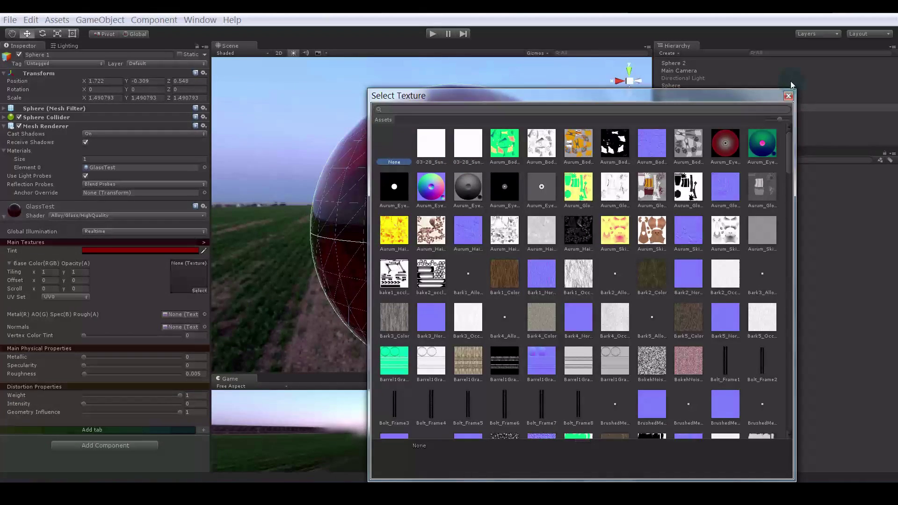
left_click(788, 96)
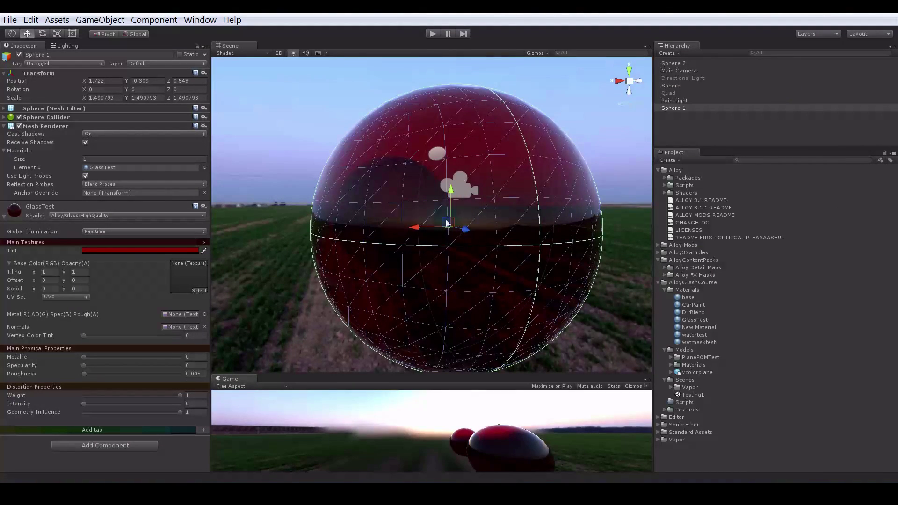
- Set the glass distortion Intensity to about 60.9 with Geometry Influence at 1
mouse_move(427, 222)
left_mouse_down("alt")
mouse_move(457, 224)
mouse_move(419, 228)
left_mouse_up("alt")
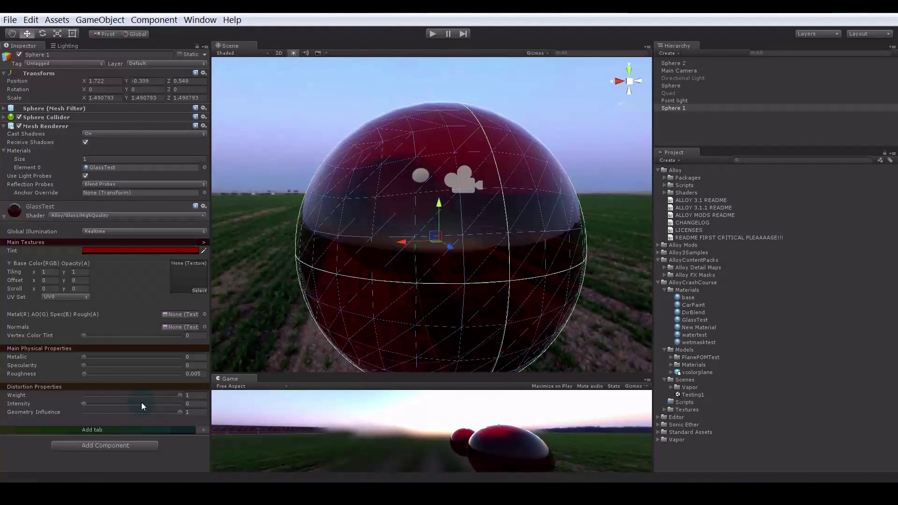
left_click_drag(169, 412, 190, 415)
mouse_move(84, 403)
left_mouse_down()
mouse_move(151, 413)
mouse_move(52, 413)
mouse_move(205, 414)
mouse_move(38, 409)
mouse_move(170, 400)
mouse_move(187, 405)
mouse_move(57, 413)
mouse_move(202, 407)
mouse_move(54, 412)
mouse_move(208, 410)
mouse_move(41, 407)
mouse_move(214, 410)
left_mouse_up()
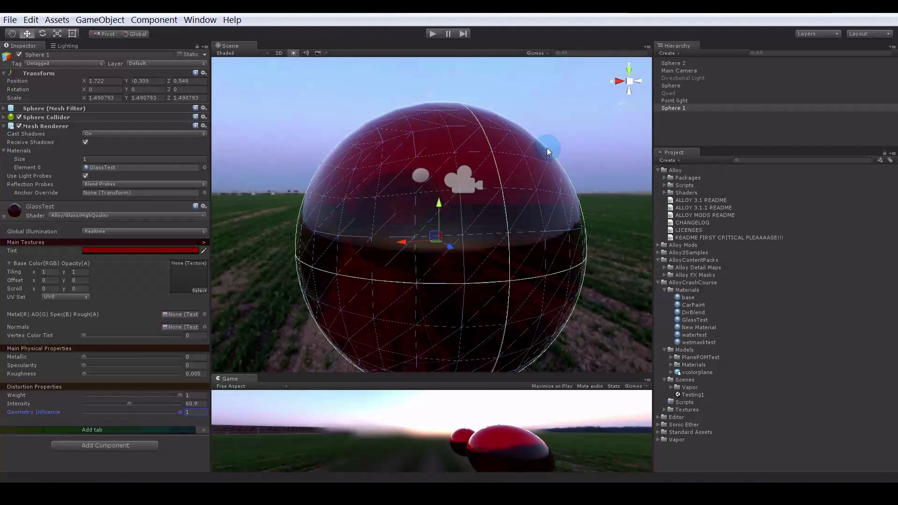
- Scale the front glass sphere along Z to about 1.248 and view it from different angles
key("r")
mouse_move(450, 248)
left_mouse_down()
mouse_move(461, 256)
mouse_move(442, 261)
left_mouse_up()
right_click_drag(441, 261, 335, 242, "alt")
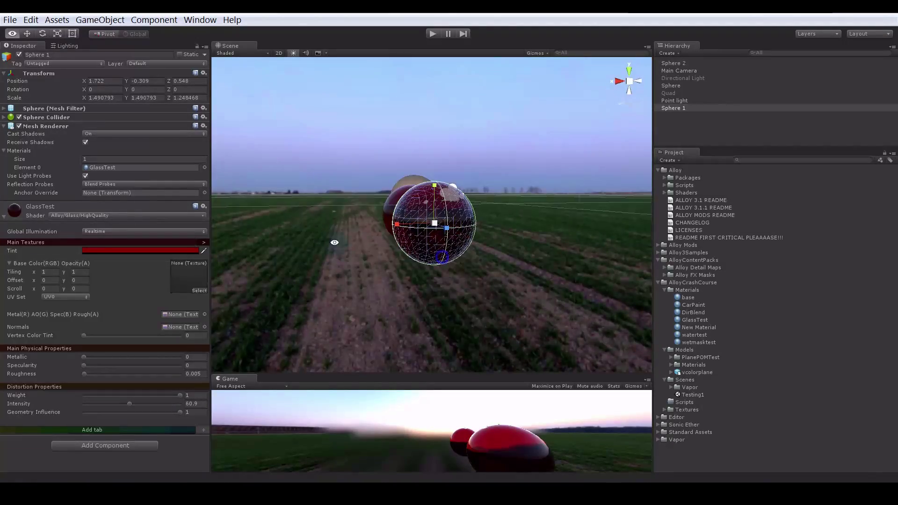
left_click_drag(335, 243, 538, 236, "alt")
right_click_drag(538, 237, 573, 212, "alt")
left_click_drag(572, 213, 493, 228, "alt")
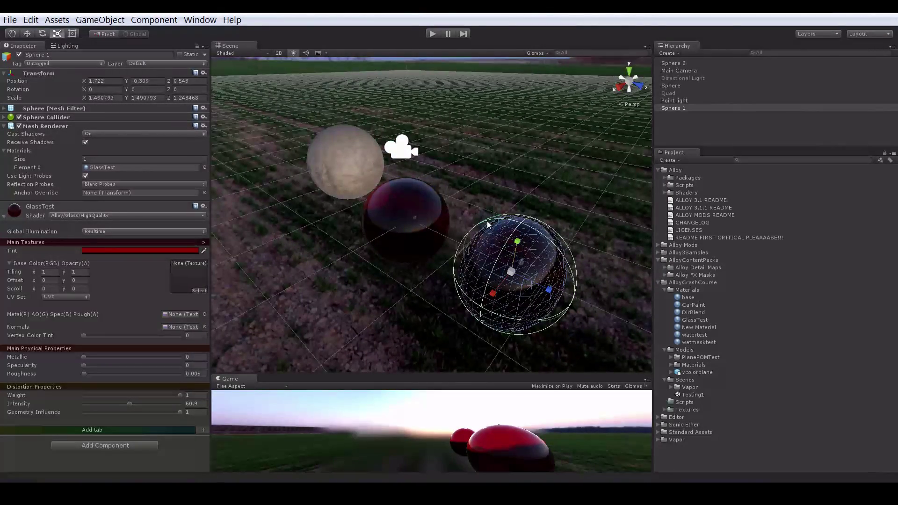
- Browse the Alloy3Samples folder to the Loot Demo scenes and select LootDemo_ExampleScene
left_click(659, 253)
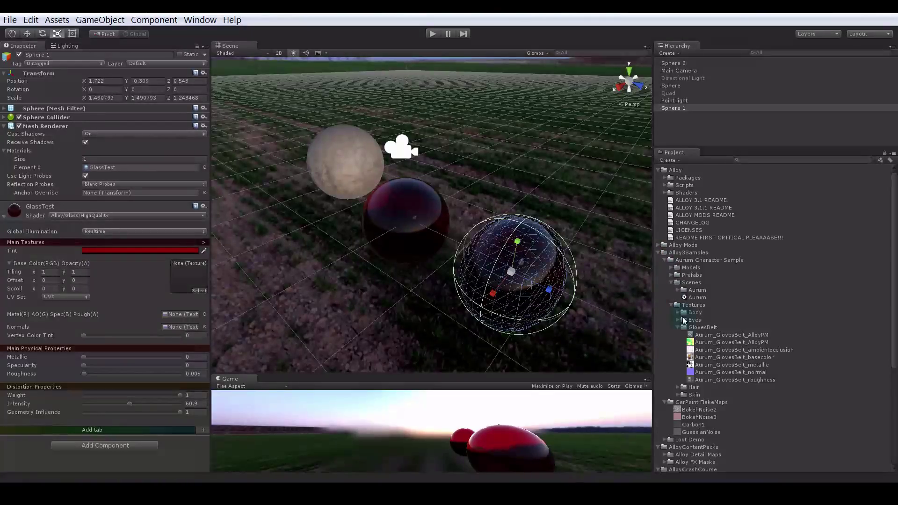
left_click(664, 260)
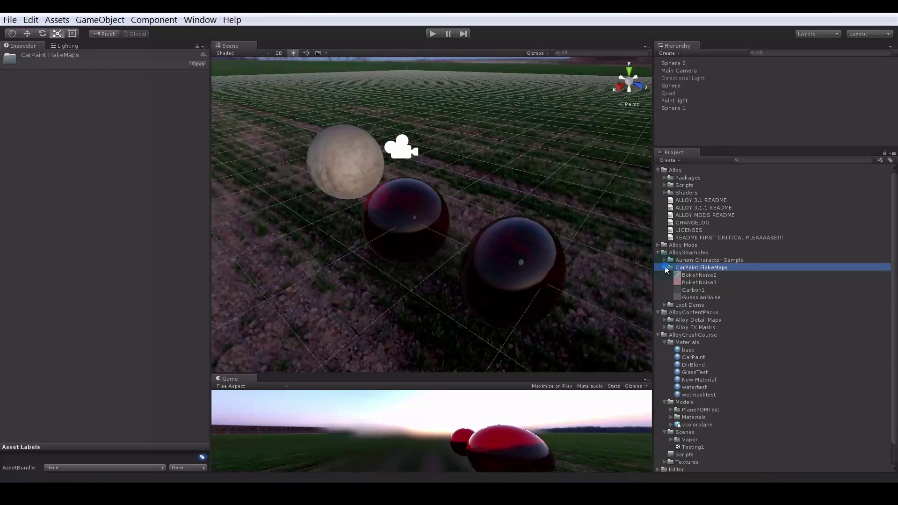
left_click(664, 267)
left_click(665, 275)
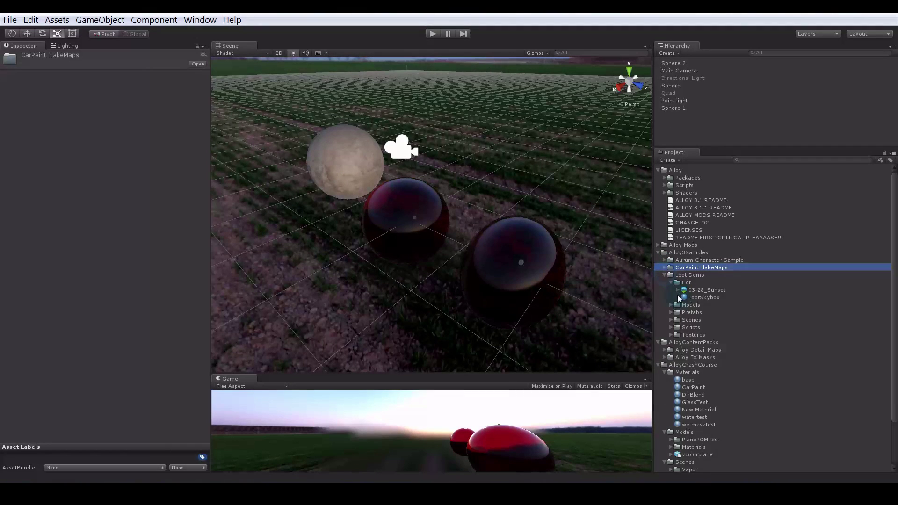
left_click(670, 321)
left_click(706, 335)
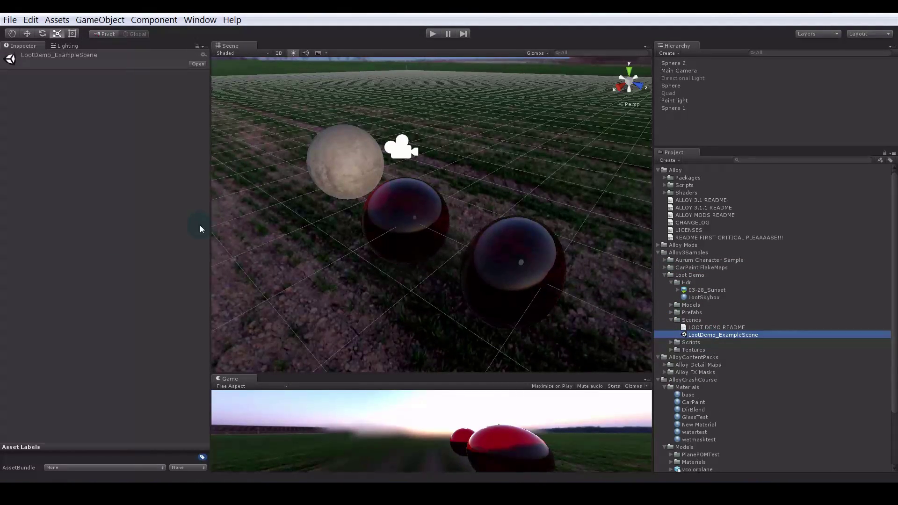
- Delete both red glass spheres from the scene
left_click_drag(522, 193, 489, 164, "alt")
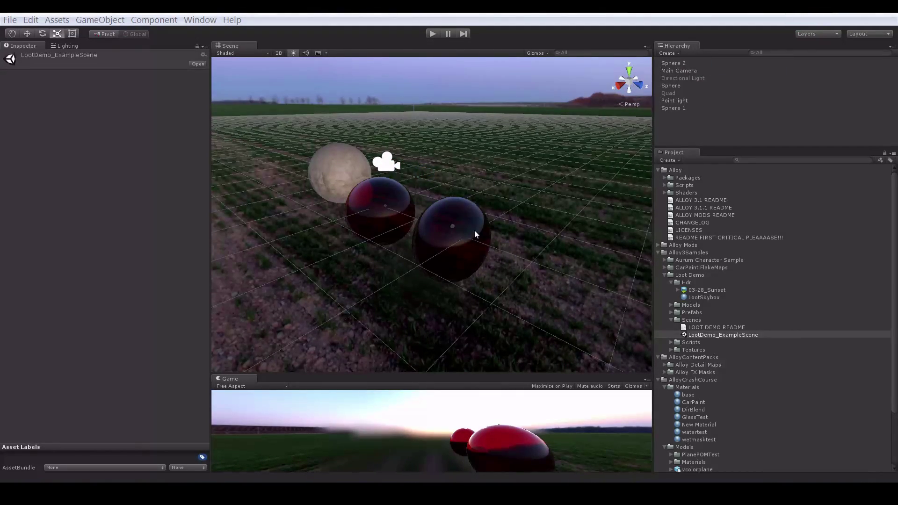
scroll(548, 272, "down", 4)
left_click_drag(383, 248, 371, 265, "alt")
right_click_drag(371, 265, 451, 264, "alt")
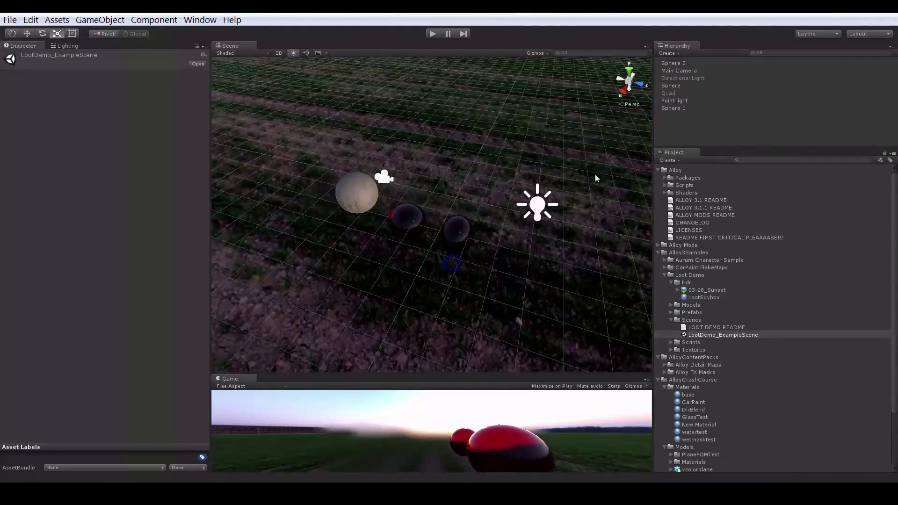
left_click(399, 228)
left_click(462, 235, "shift")
key("Delete")
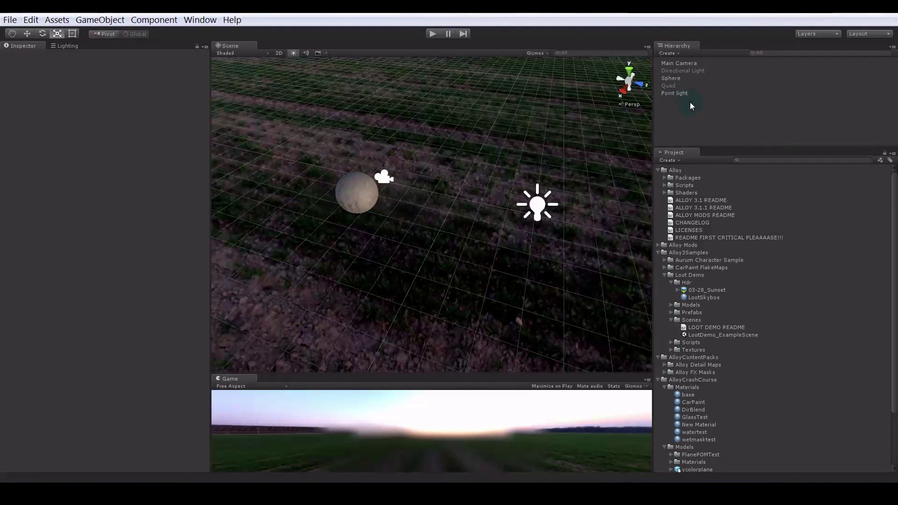
- Enable the hidden Quad object in the scene and select the sandstone sphere
left_click(669, 86)
left_click(19, 56)
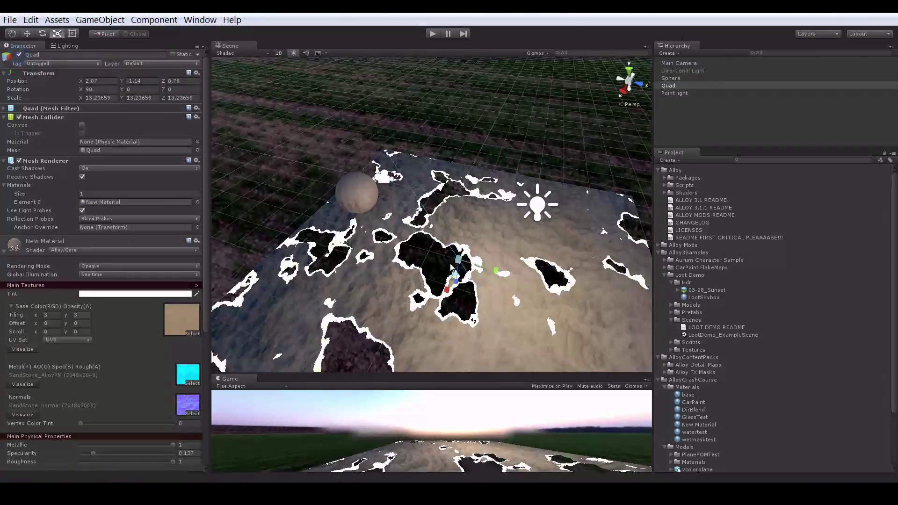
left_click_drag(454, 222, 373, 165, "alt")
left_click(374, 167)
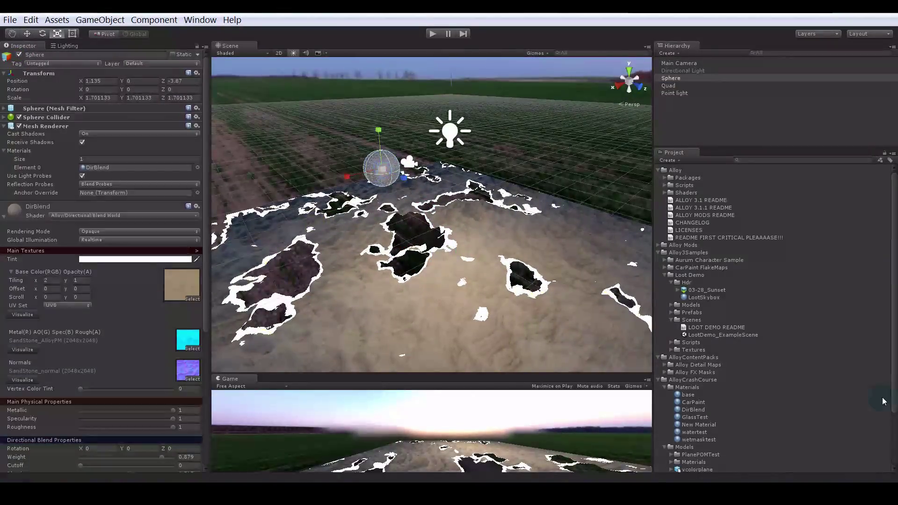
- Create a new material in the AlloyCrashCourse Materials folder and apply it to the quad and the sphere
left_click(689, 387)
left_click(668, 160)
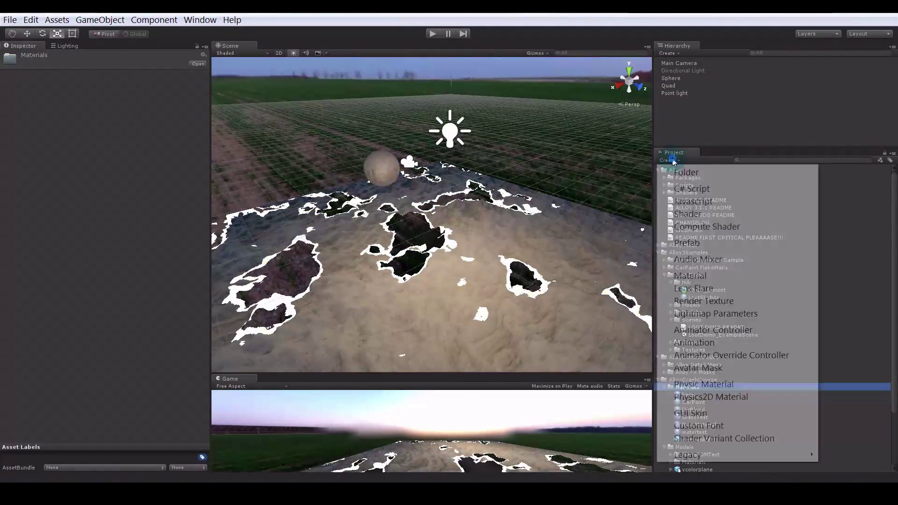
left_click(700, 275)
key("Return")
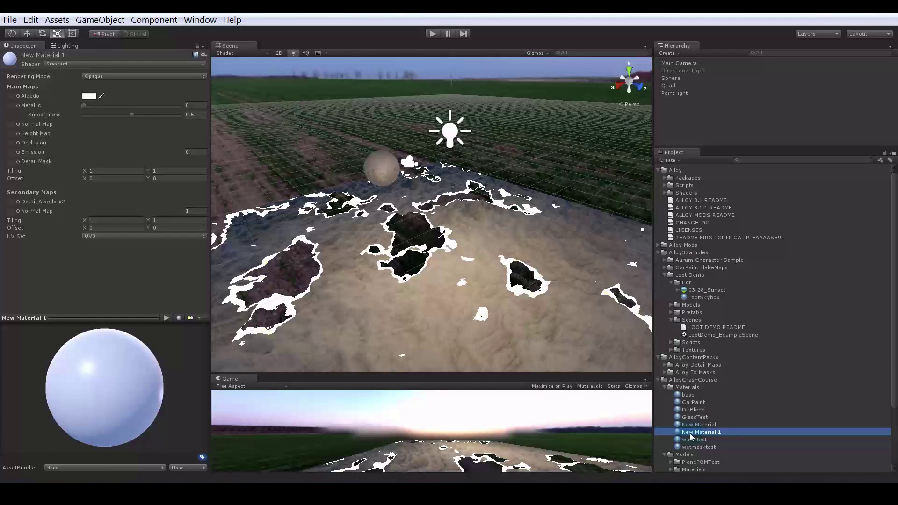
left_click_drag(691, 431, 467, 324)
left_click_drag(699, 432, 381, 163)
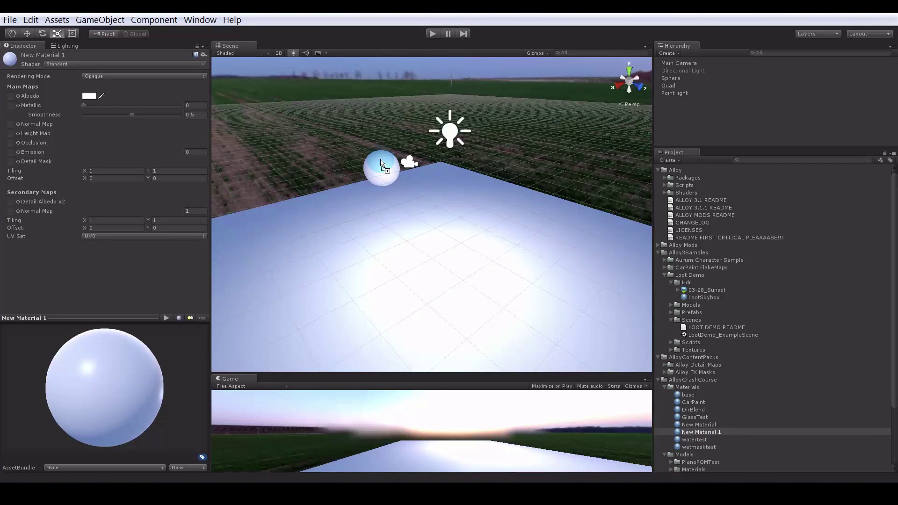
- Switch New Material 1 to the Alloy/Oriented/Blend shader and shrink the material preview to show its properties
left_click(83, 64)
mouse_move(107, 114)
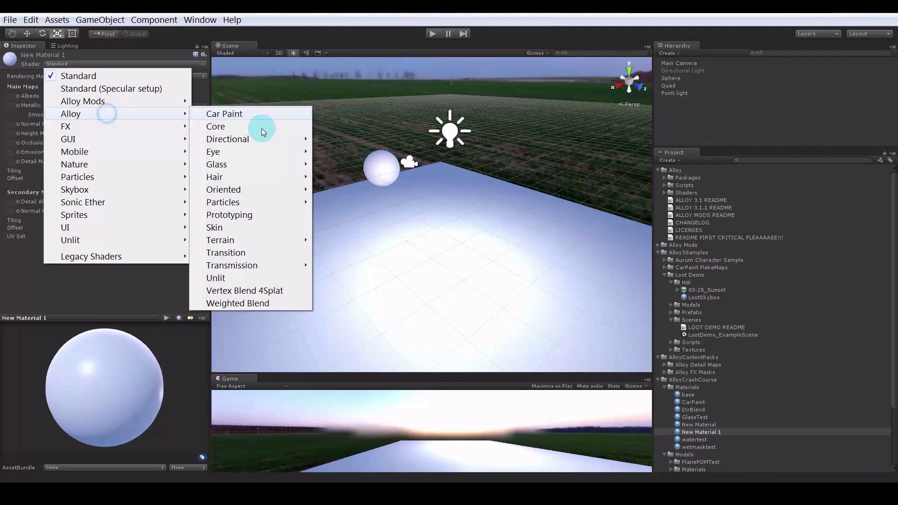
mouse_move(242, 190)
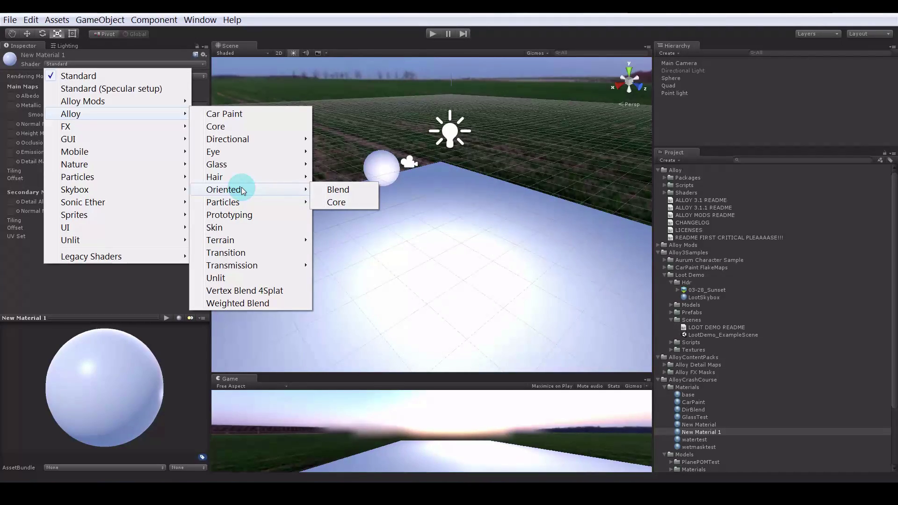
left_click(338, 190)
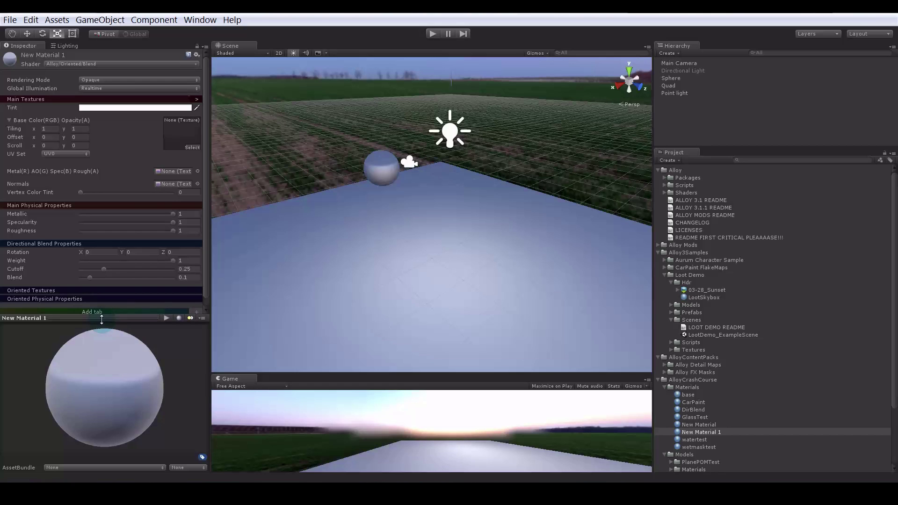
left_click_drag(102, 319, 101, 373)
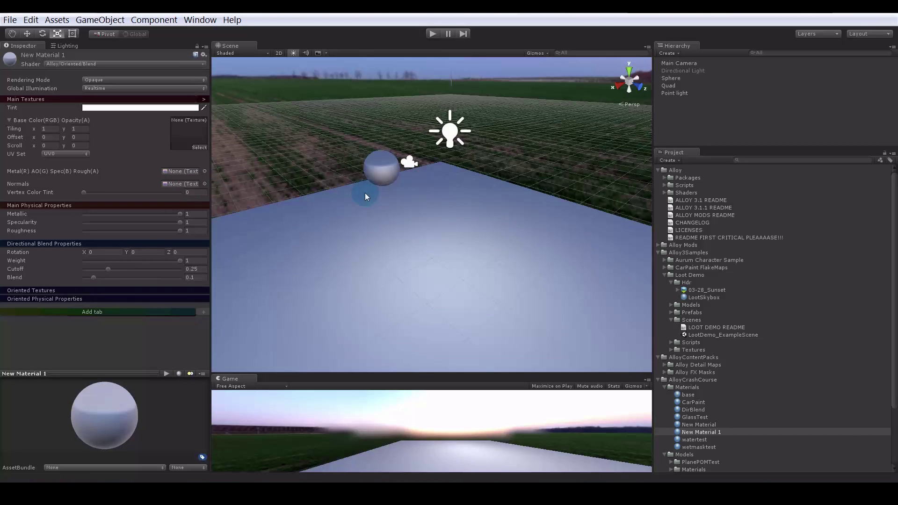
- Move the sphere onto the quad's area, then select the quad and expand its New Material 1 properties
left_click_drag(340, 218, 436, 240, "alt")
left_click(338, 162)
left_click_drag(412, 271, 484, 285, "alt")
left_click(483, 286)
left_click(32, 250)
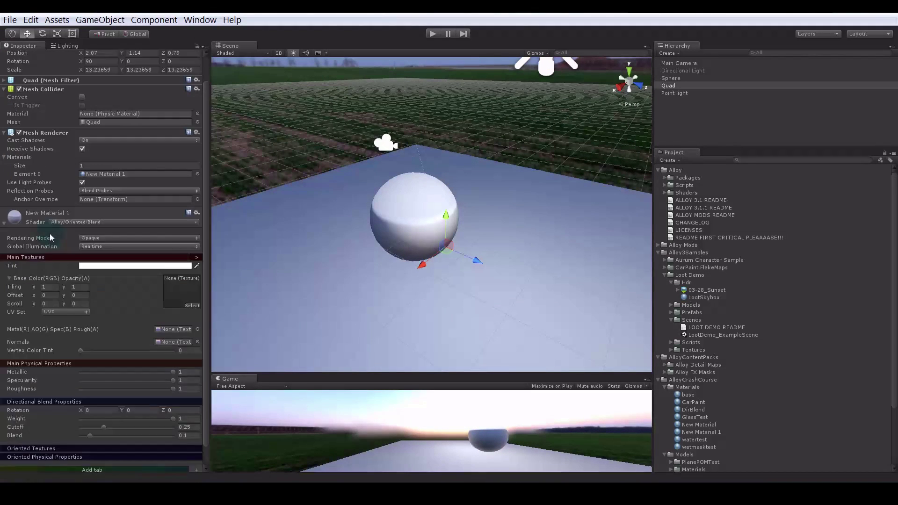
- Expand the Oriented Textures and Oriented Physical Properties sections of New Material 1
scroll(50, 236, "down", 3)
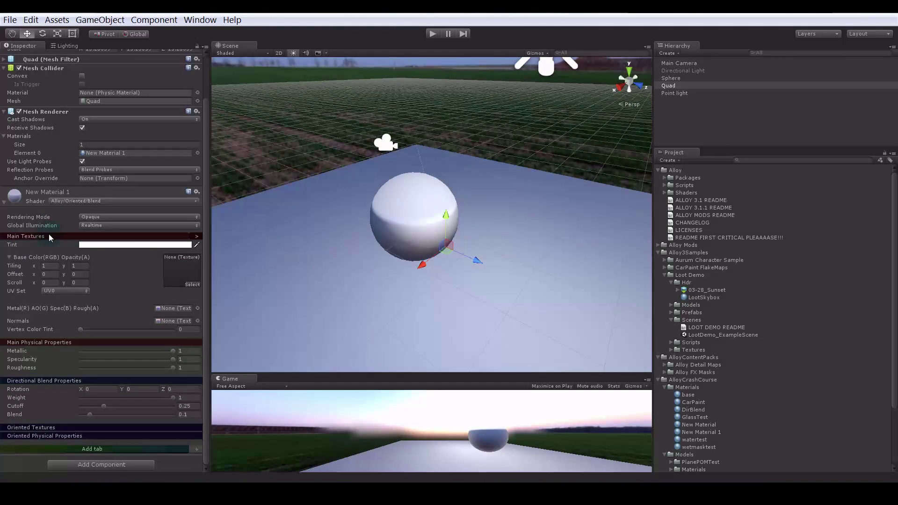
left_click(73, 428)
scroll(86, 307, "down", 3)
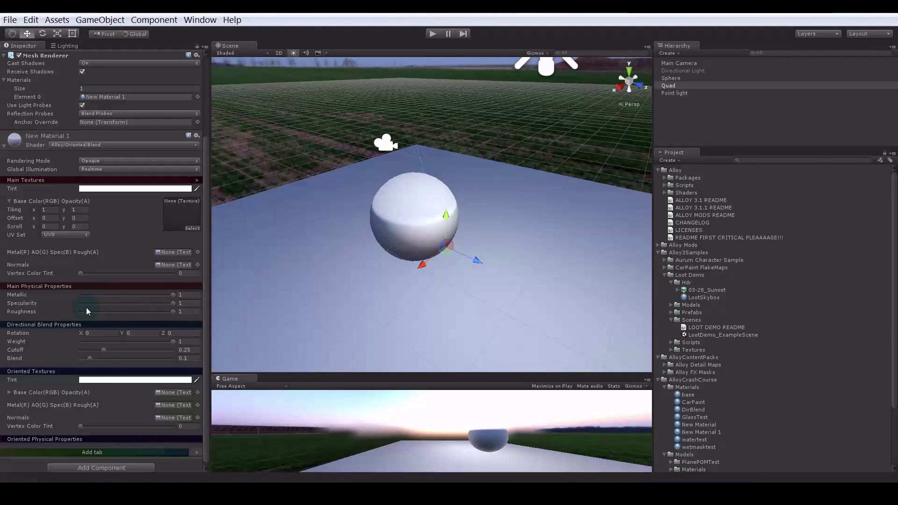
left_click(109, 441)
scroll(98, 344, "down", 2)
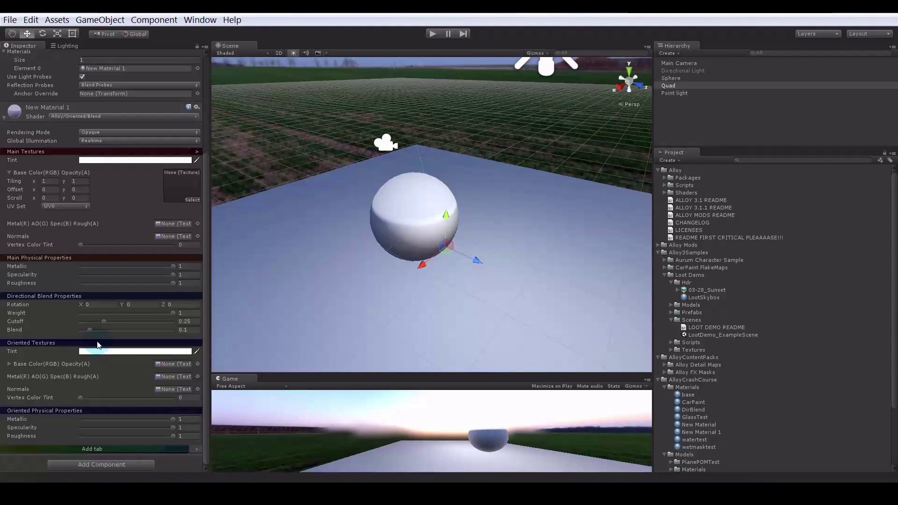
- Find the sand textures and assign ground_desertSandSmallDunes_2k_alb as the oriented Base Color
left_click(197, 363)
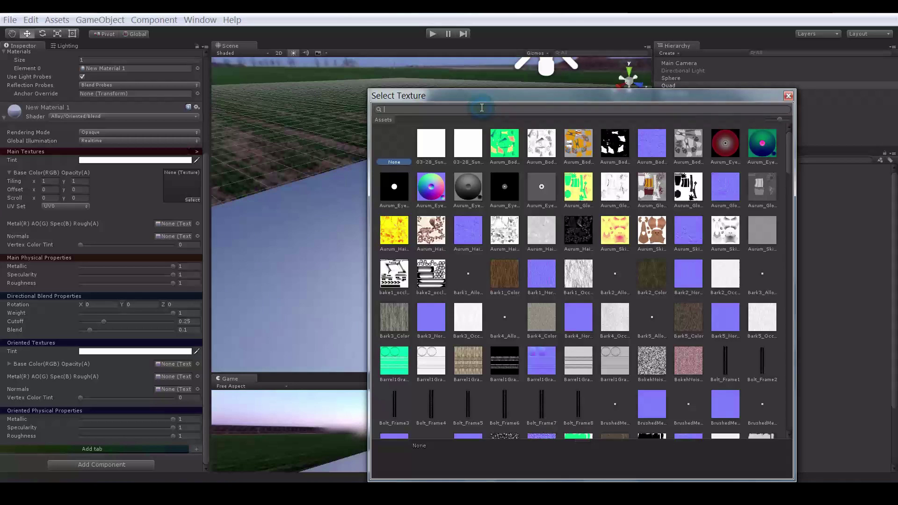
type("sand")
left_click(429, 154)
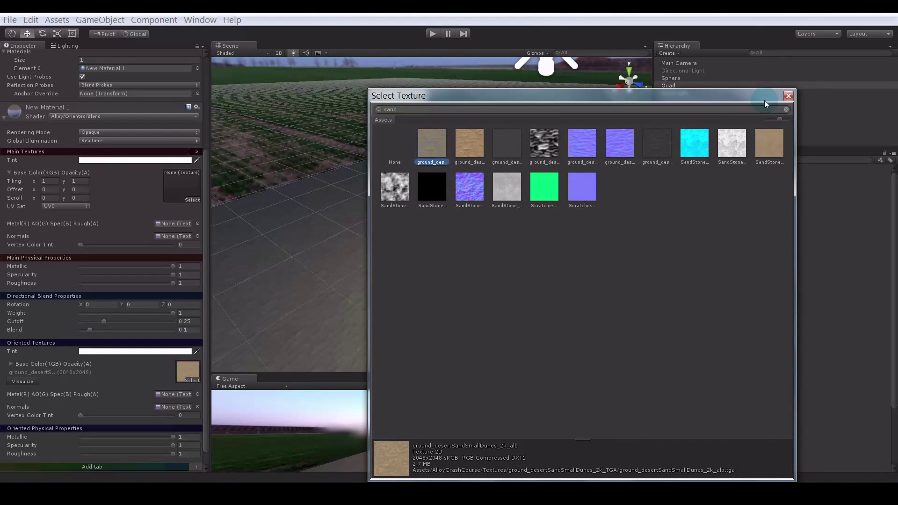
left_click(788, 97)
- Assign the ground_desertSandSmallDunes_2k_n normal map to the oriented Normals slot
scroll(109, 356, "down", 1)
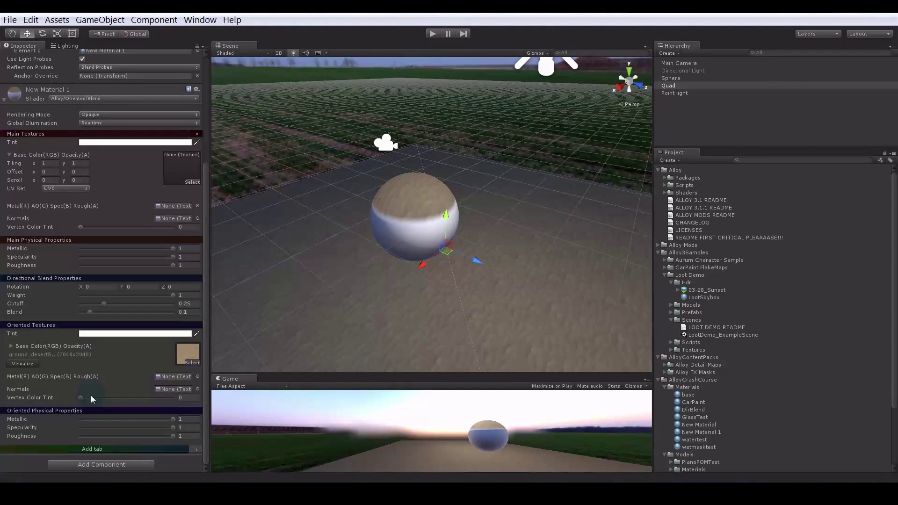
left_click(197, 389)
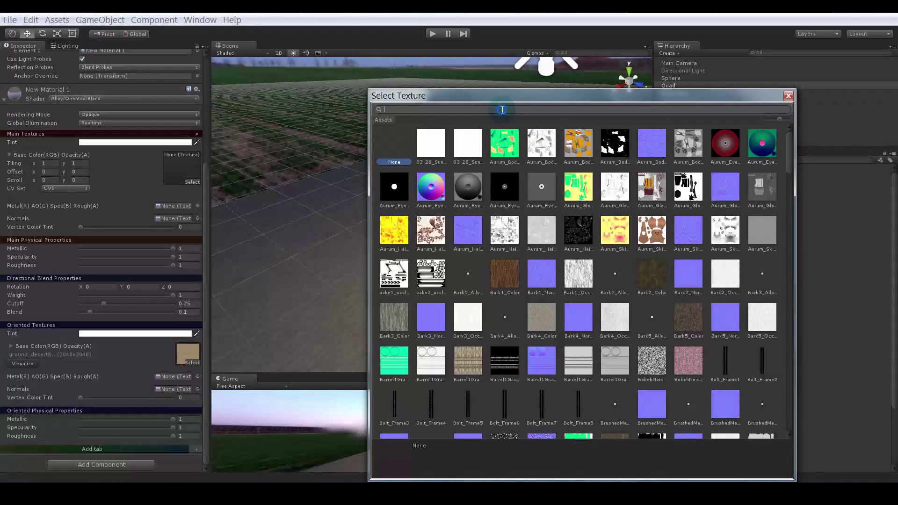
type("sand")
left_click(578, 149)
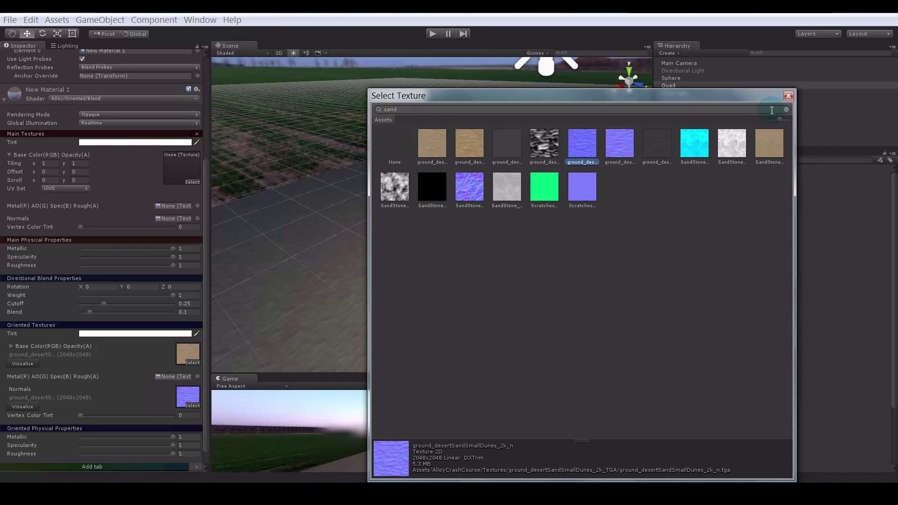
left_click(788, 96)
- Set the oriented physical properties to Metallic 0, Specularity 0.196 and Roughness 0.904
left_click_drag(143, 438, 24, 439)
left_click_drag(141, 448, 82, 448)
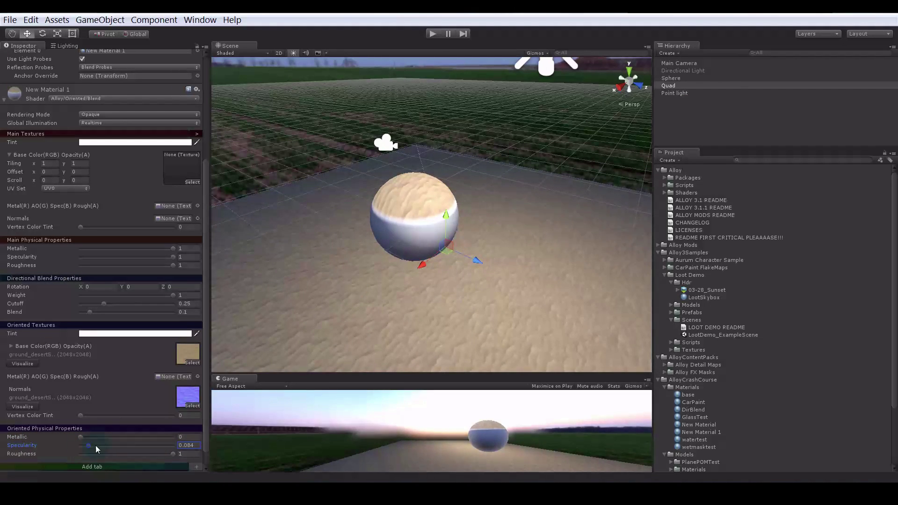
left_click_drag(174, 455, 164, 454)
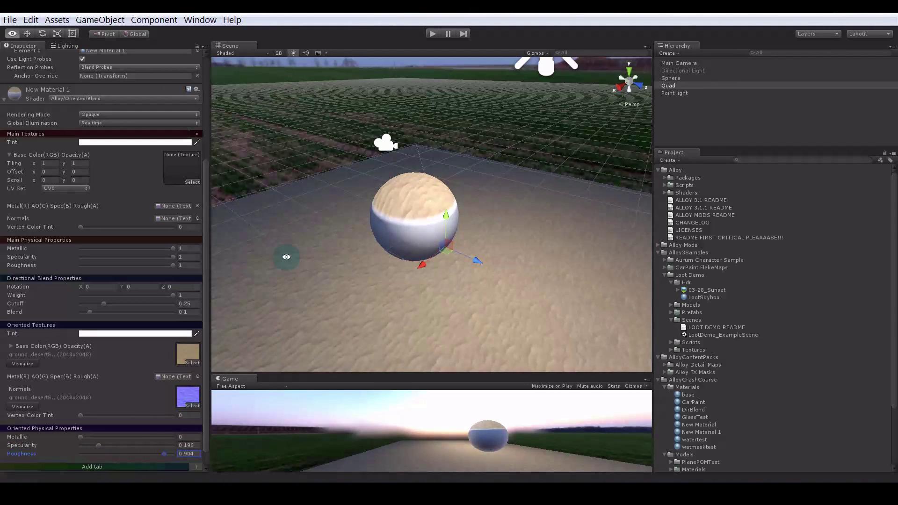
- Search the textures for "plat" and assign the brown rusted bolted plates texture as the main Base Color
right_click_drag(285, 257, 370, 267, "alt")
left_click_drag(370, 266, 218, 211, "alt")
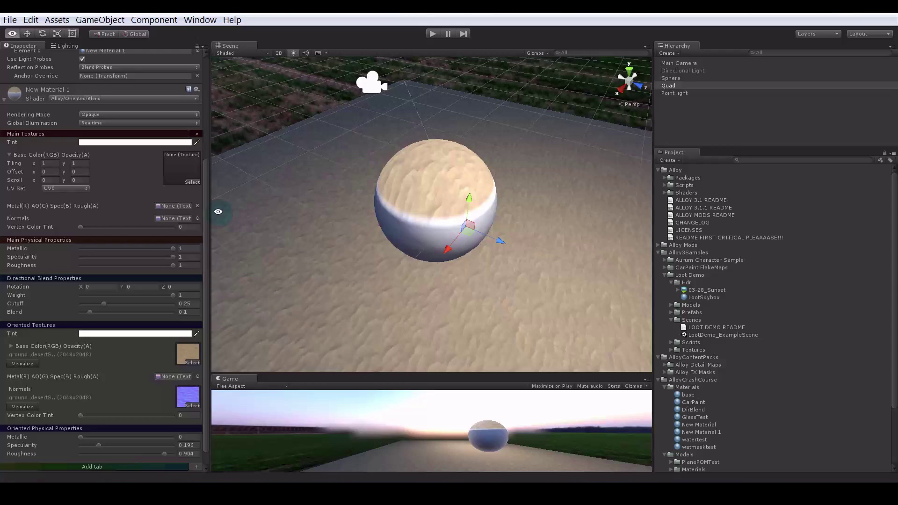
left_click(192, 181)
scroll(578, 168, "down", 2)
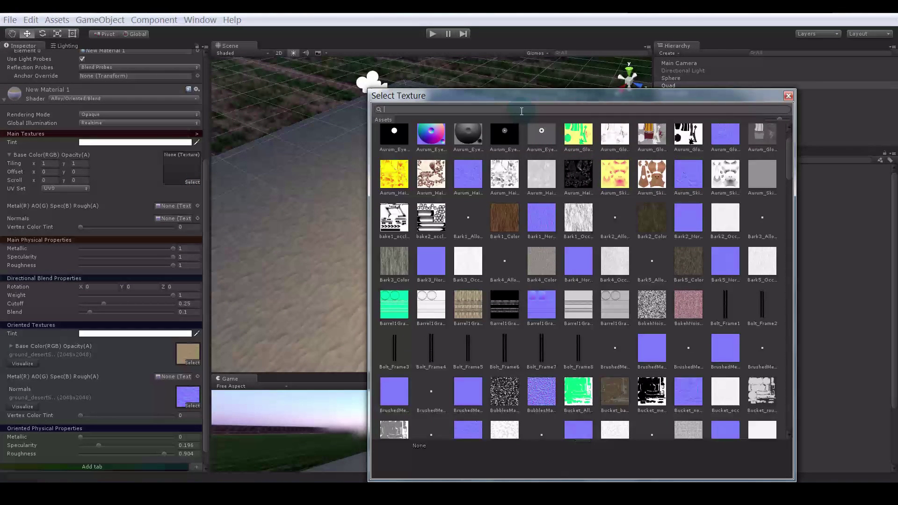
type("plat")
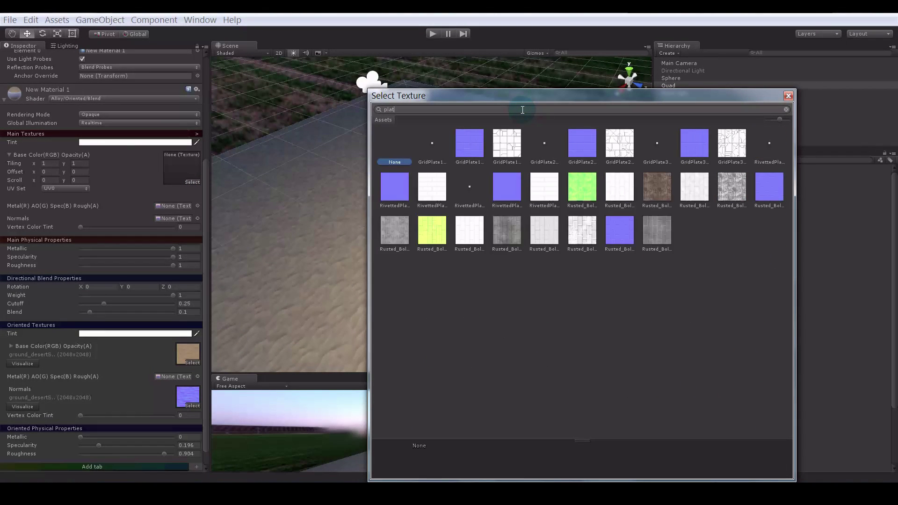
left_click(645, 191)
left_click(789, 96)
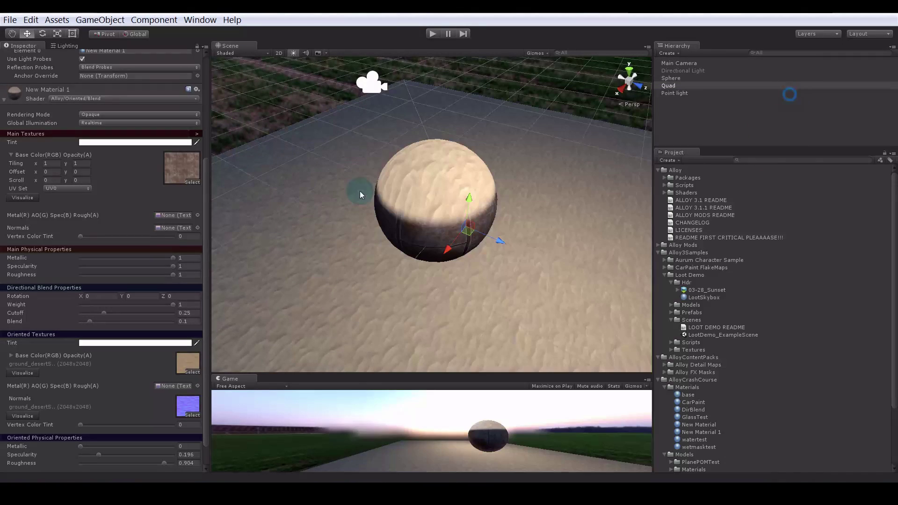
- Assign Rusted_Bolted_Plates_Heavy_AlloyPM to the packed metal, AO, specular and roughness slot in Main Textures
left_click(197, 215)
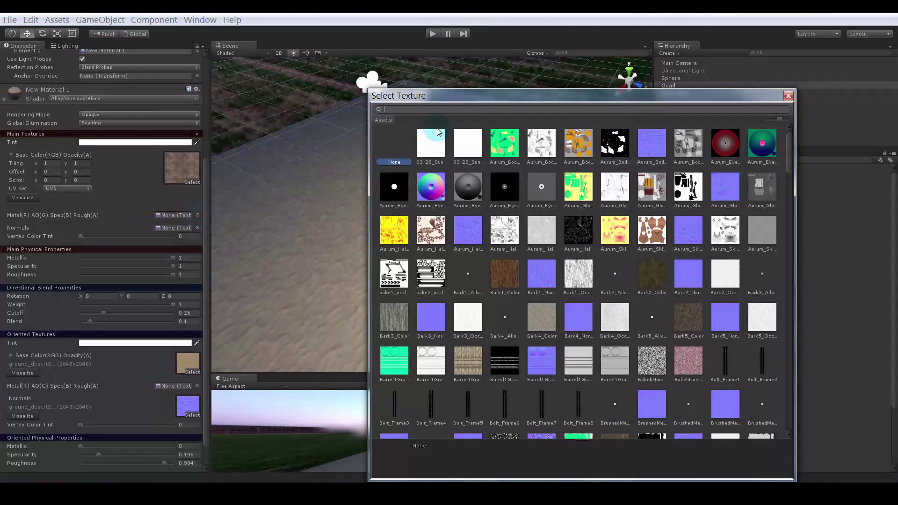
type("rusted")
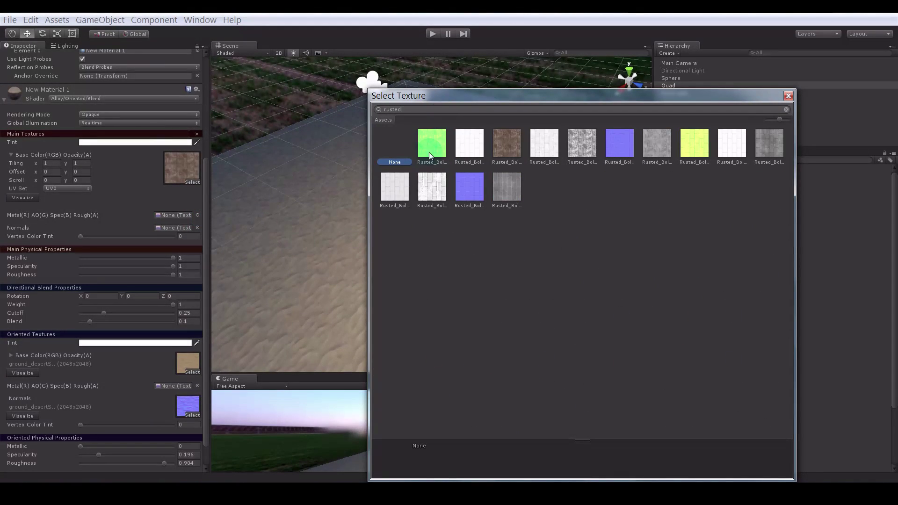
left_click(430, 152)
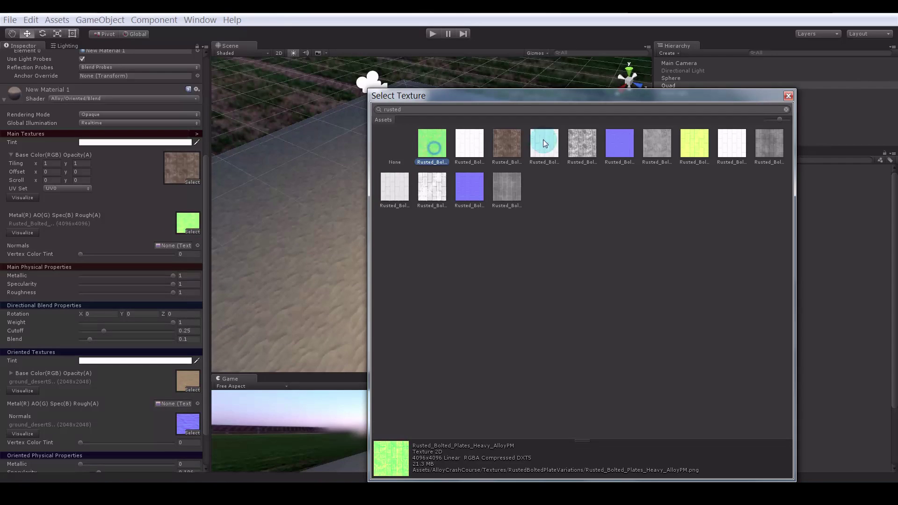
left_click(788, 95)
- Search for the rust textures and assign Rust1_Normals to the Normals slot in Main Textures
left_click(197, 245)
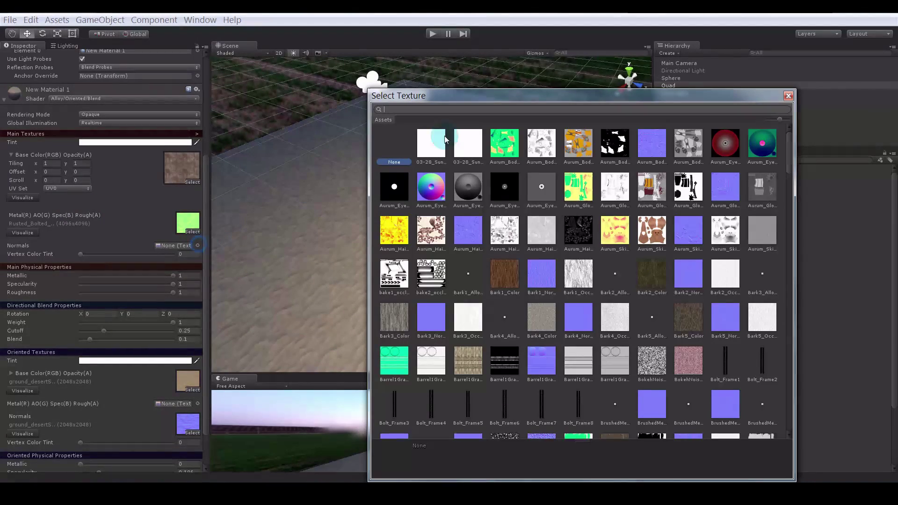
type("rus")
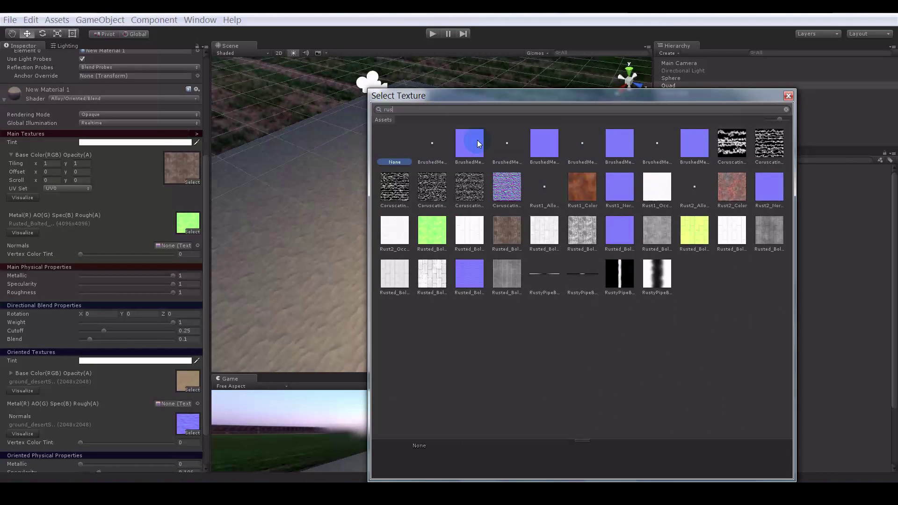
left_click(624, 187)
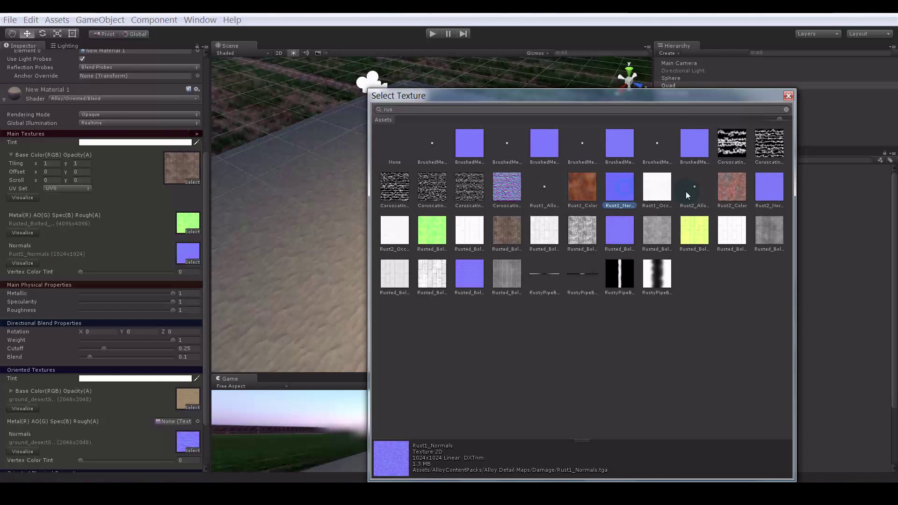
left_click(628, 233)
- Set the main Base Color tiling to 4 in X and 2 in Y
left_click_drag(328, 267, 376, 264, "alt")
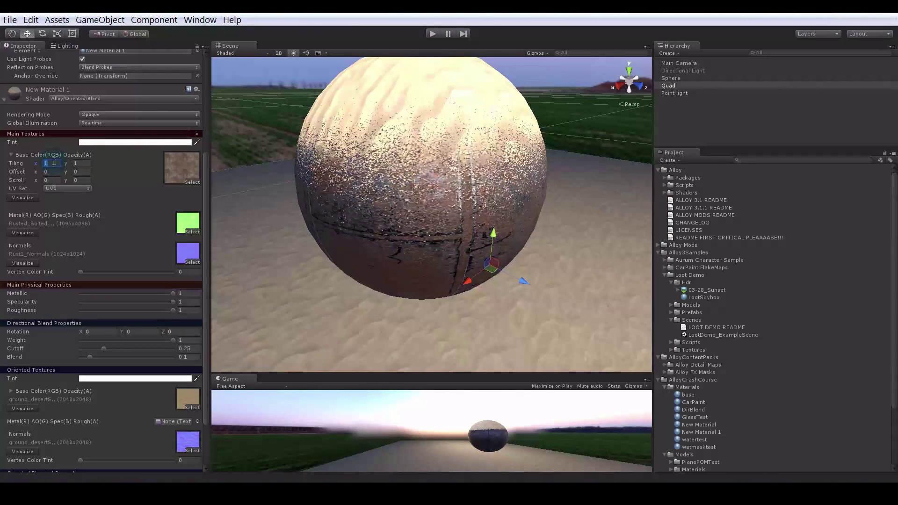
type("4")
type("5")
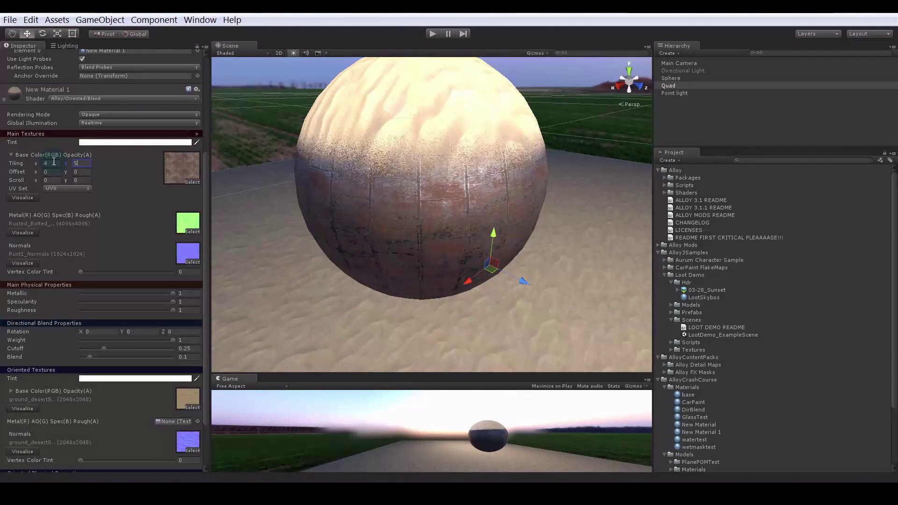
left_click_drag(433, 217, 433, 216, "alt")
type("2")
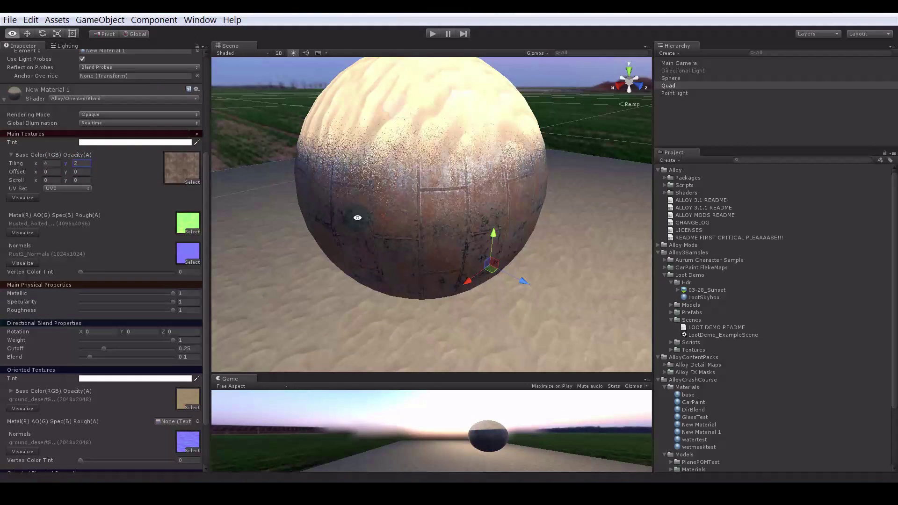
- Select the sphere and reposition it over the sand-covered quad
scroll(357, 217, "down", 5, "alt")
left_click_drag(357, 218, 401, 245, "alt")
left_click(382, 218)
left_click_drag(313, 200, 375, 238)
right_click_drag(493, 256, 298, 254, "alt")
left_click_drag(394, 262, 254, 239, "alt")
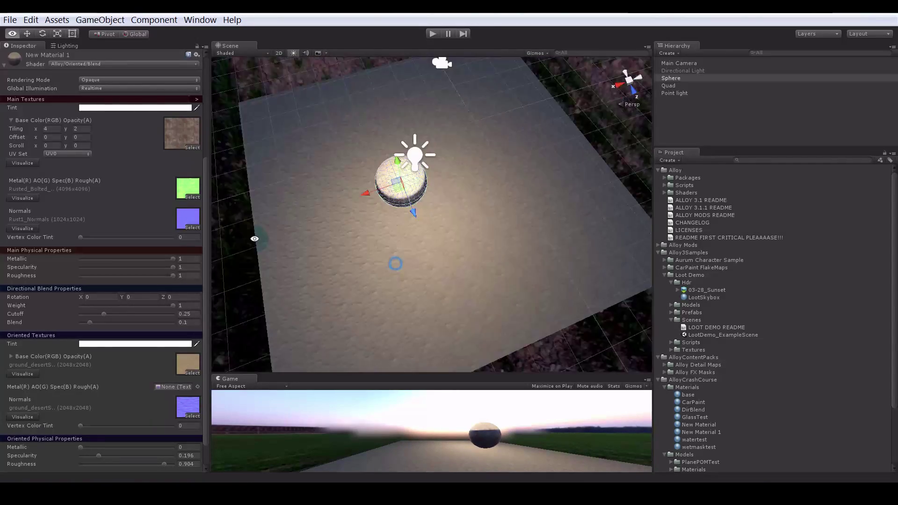
right_click_drag(254, 238, 453, 218, "alt")
left_click_drag(483, 211, 446, 214, "alt")
- Move the sphere across the quad and sink it vertically into the sand surface
left_click_drag(380, 182, 397, 201)
right_click_drag(393, 233, 561, 246, "alt")
left_click_drag(562, 246, 301, 217, "alt")
right_click_drag(300, 217, 317, 246, "alt")
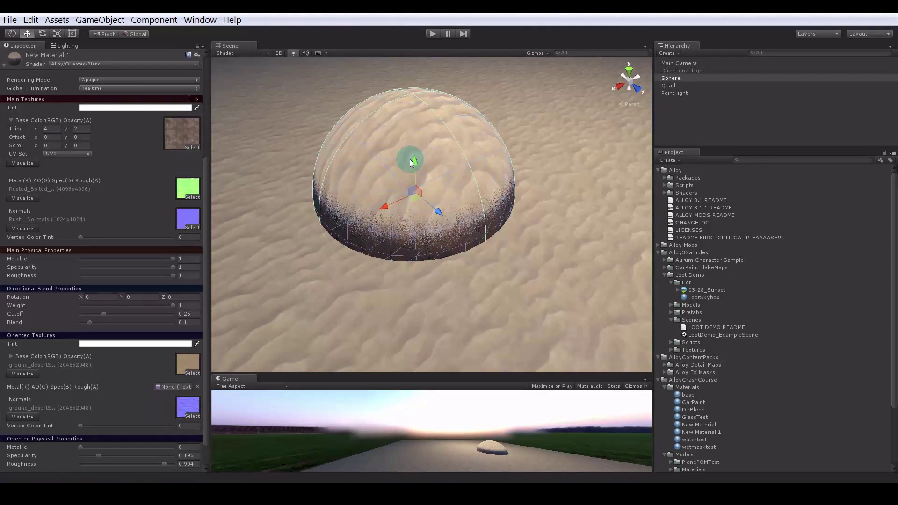
left_click_drag(410, 159, 417, 186)
left_click_drag(330, 222, 474, 206, "alt")
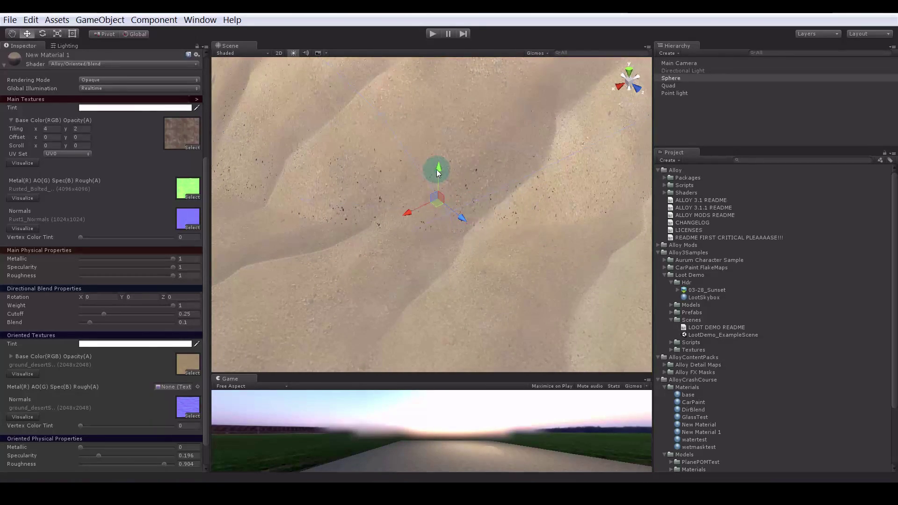
- Raise the sphere partway out of the sand surface and view it from farther away
mouse_move(436, 169)
left_mouse_down()
mouse_move(439, 156)
mouse_move(439, 169)
left_mouse_up()
right_click_drag(499, 206, 387, 198, "alt")
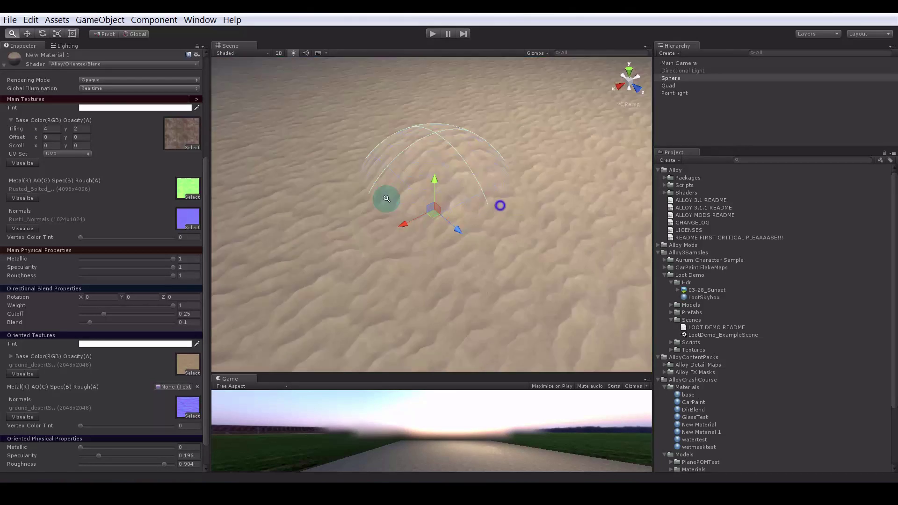
left_click_drag(386, 199, 439, 152, "alt")
right_click_drag(402, 238, 370, 237, "alt")
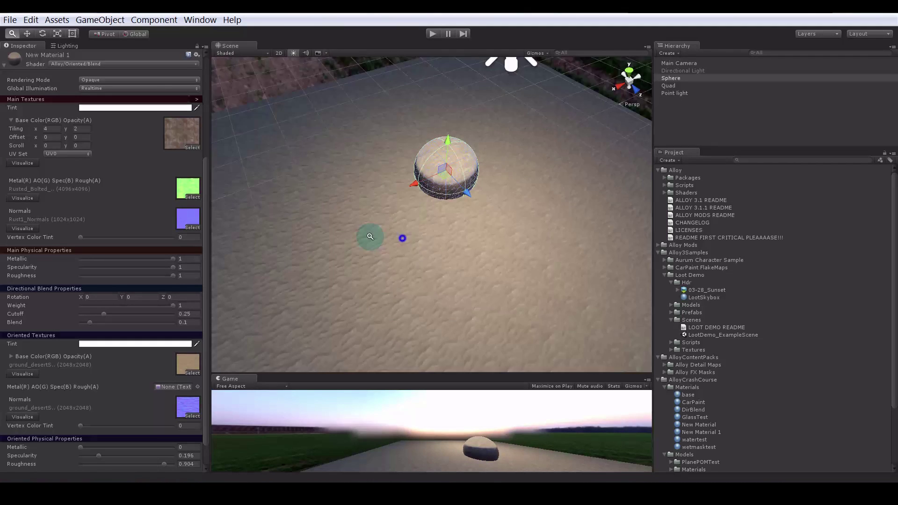
left_click_drag(371, 236, 395, 226, "alt")
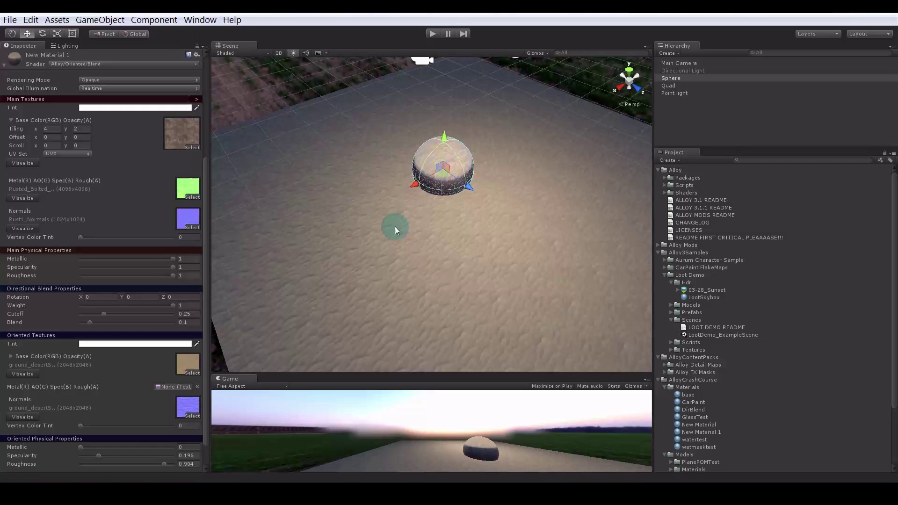
- Rotate the half-buried sphere to test how the sand layer follows its orientation
right_click_drag(269, 202, 377, 192, "alt")
middle_click_drag(378, 192, 354, 242, "alt")
right_click_drag(353, 241, 473, 249, "alt")
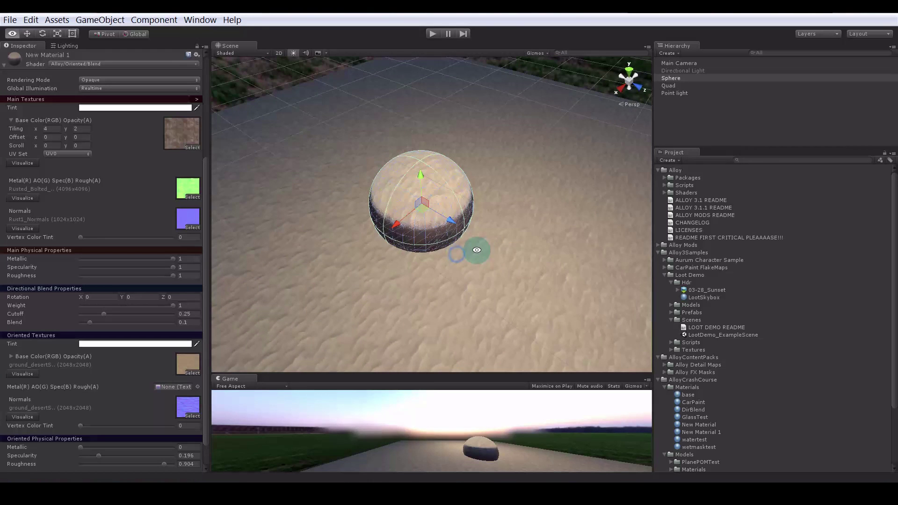
key("e")
left_click_drag(450, 220, 468, 194)
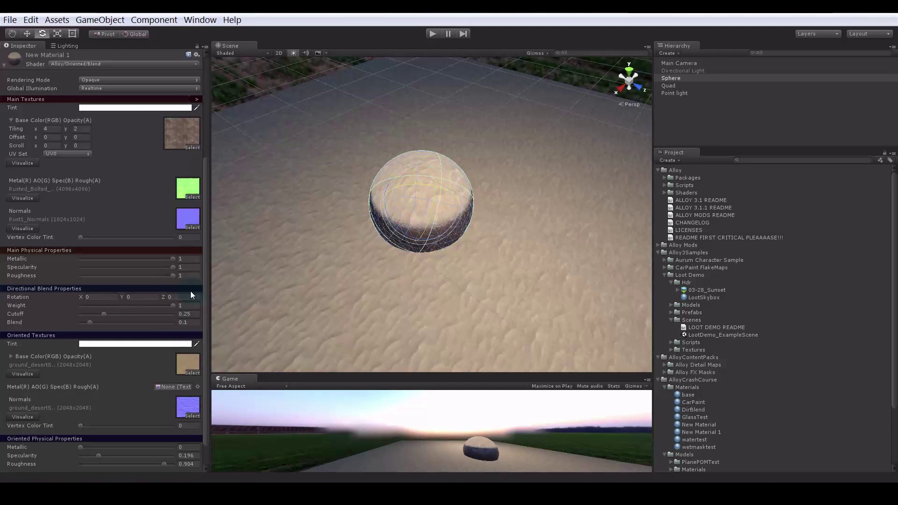
- Set the directional blend Cutoff to 0.184 and Blend to 0, keeping Weight at 1, and inspect the sphere's transition
right_click_drag(335, 214, 475, 216, "alt")
left_click_drag(474, 216, 354, 248, "alt")
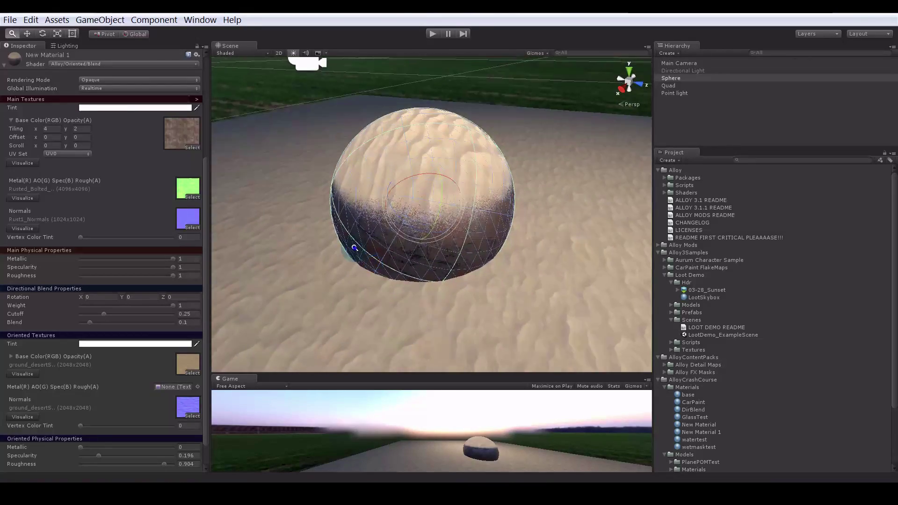
right_click_drag(354, 247, 355, 263, "alt")
mouse_move(172, 307)
left_mouse_down()
mouse_move(77, 318)
mouse_move(187, 310)
mouse_move(91, 314)
mouse_move(181, 315)
left_mouse_up()
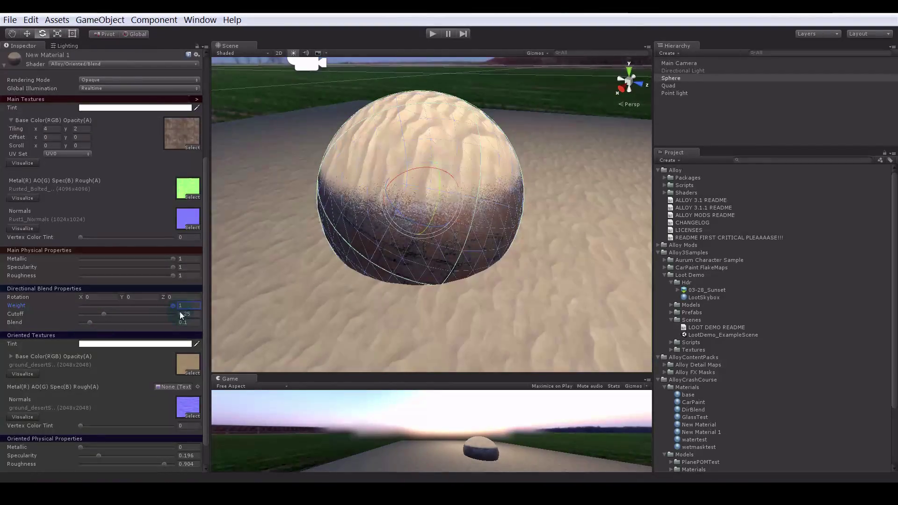
left_click_drag(104, 314, 77, 326)
scroll(529, 204, "up", 8)
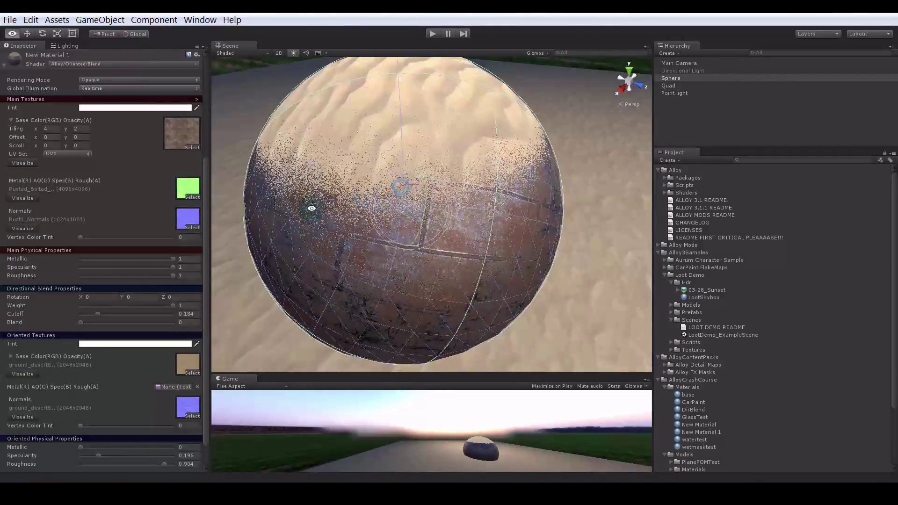
scroll(328, 237, "down", 8)
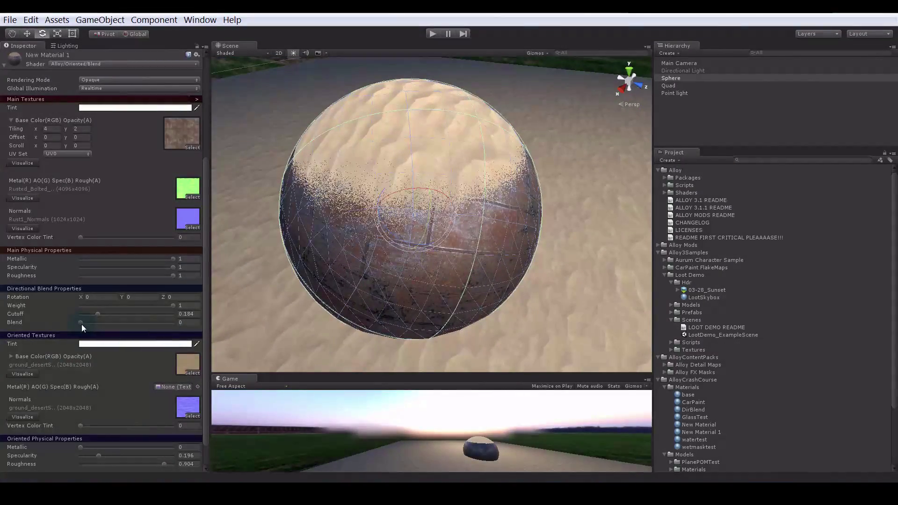
- Raise the directional Blend slightly above zero and inspect the sphere's sand transition from another side
mouse_move(81, 324)
left_mouse_down()
mouse_move(99, 321)
mouse_move(86, 324)
left_mouse_up()
scroll(390, 240, "down", 3)
mouse_move(391, 241)
left_mouse_down("alt")
mouse_move(278, 243)
mouse_move(401, 254)
left_mouse_up("alt")
mouse_move(85, 322)
left_mouse_down()
mouse_move(100, 322)
mouse_move(85, 322)
left_mouse_up()
left_click_drag(402, 253, 517, 278, "alt")
- Reselect the sphere and replace the main Base Color texture of New Material 1 with the tan SandStone colour texture
left_click(517, 279)
left_click(402, 274)
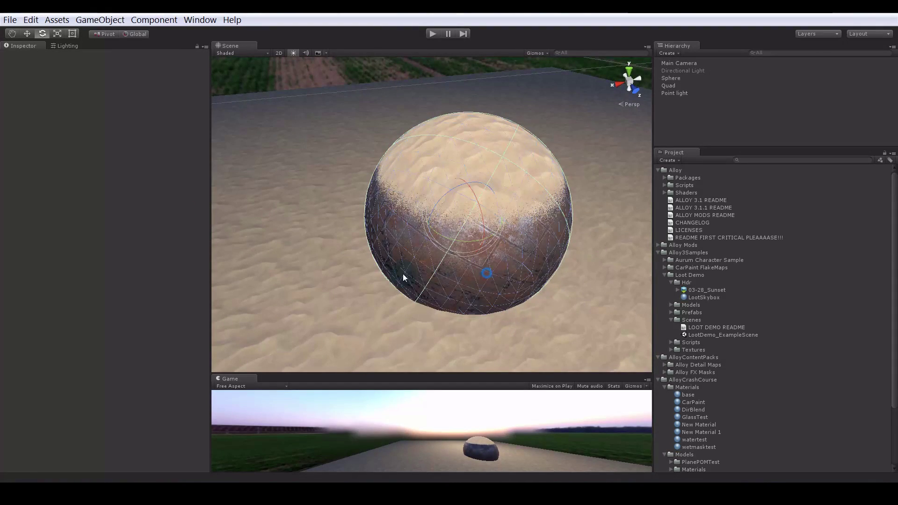
left_click(186, 288)
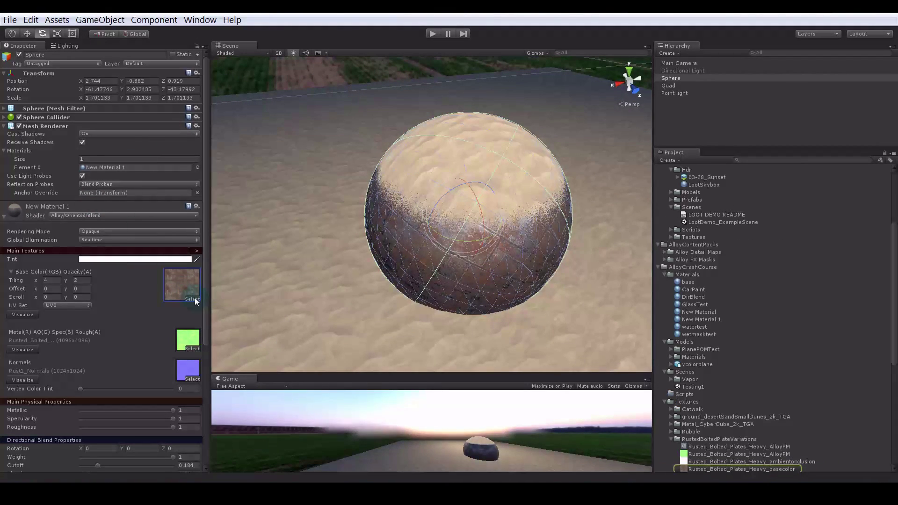
left_click(193, 299)
type("sand")
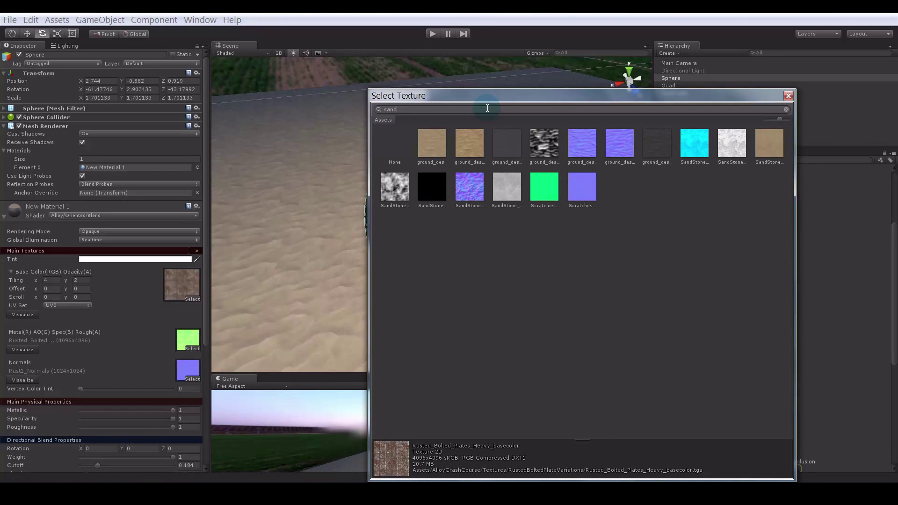
left_click(769, 143)
left_click(788, 96)
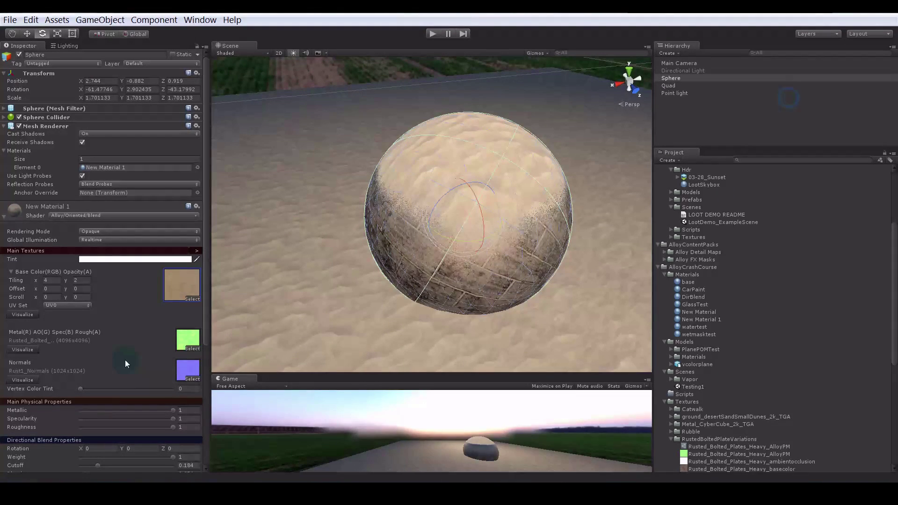
- Assign the SandStone_AlloyPM texture to the material's main Metal/AO/Spec/Rough map
left_click(193, 347)
type("sand")
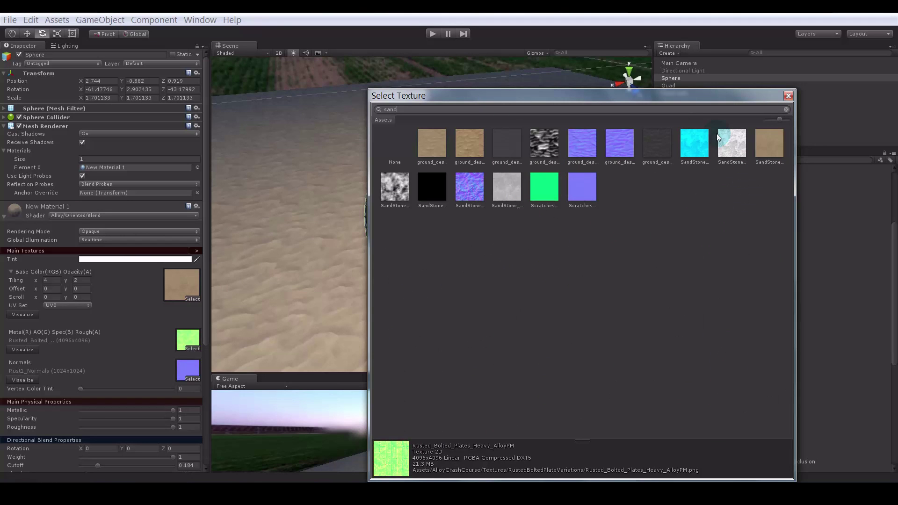
left_click(694, 142)
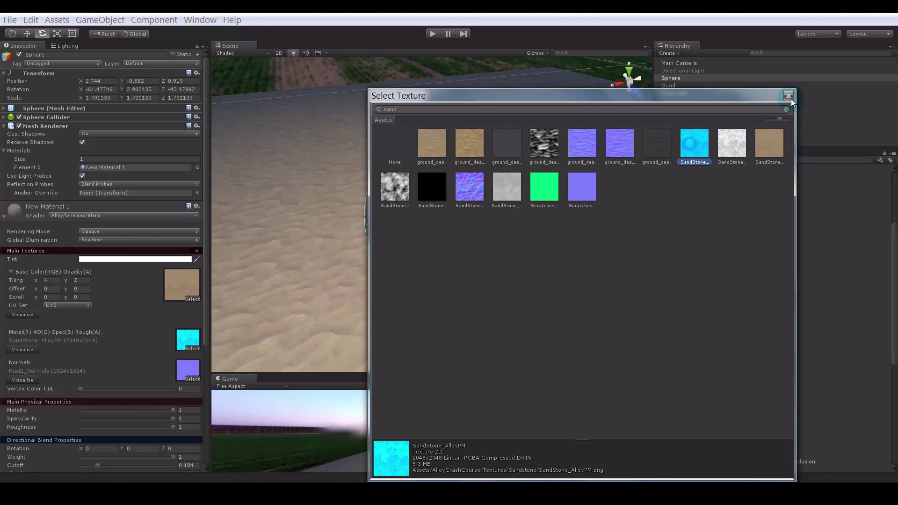
left_click(788, 96)
- Assign the SandStone_normal texture to the material's main Normals map
left_click(192, 379)
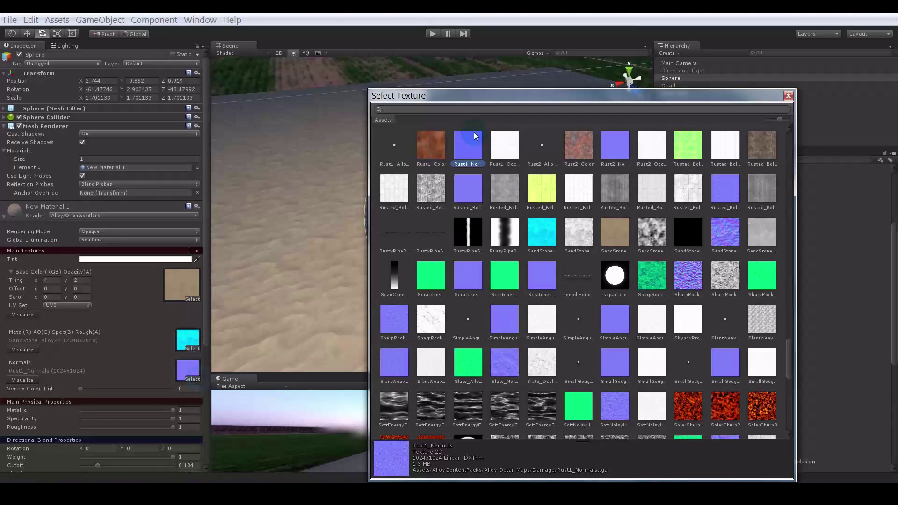
type("sand")
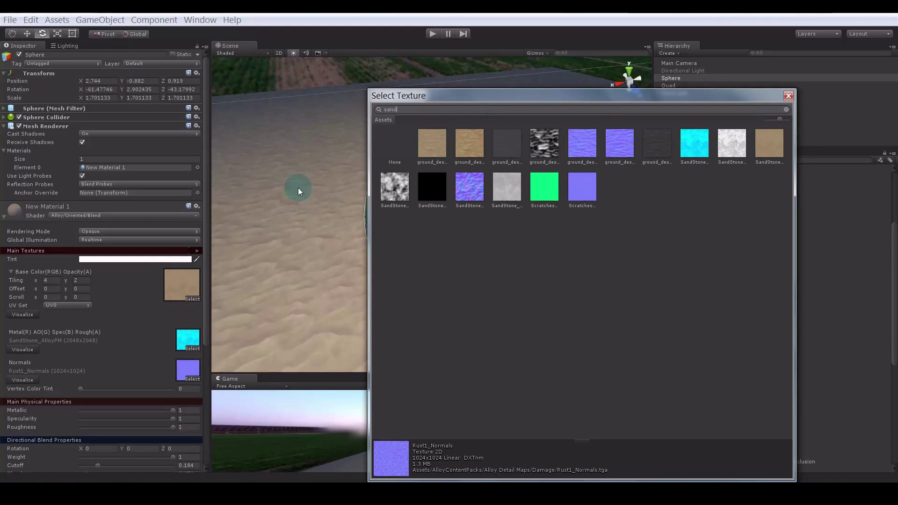
left_click(466, 192)
left_click(788, 96)
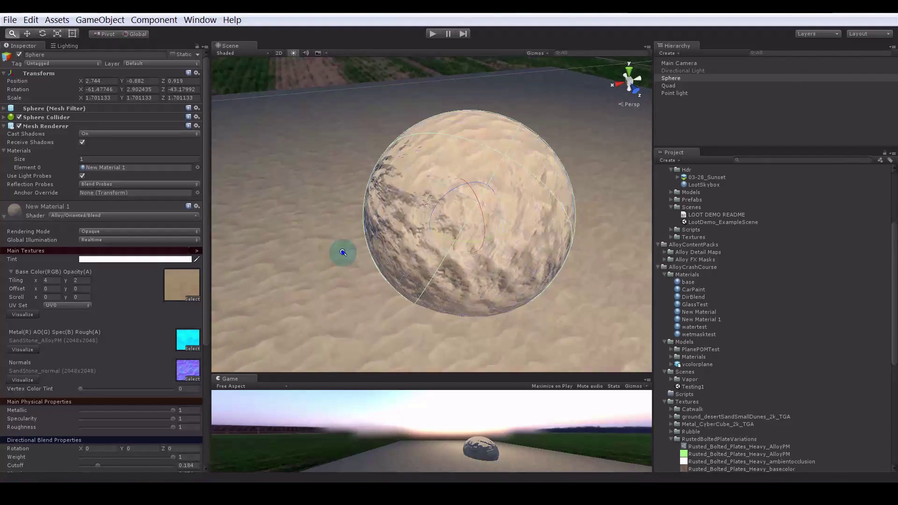
- Rotate the sphere freely so that a different side faces up under the sand blend
left_click_drag(377, 252, 425, 287, "alt")
key("e")
left_click_drag(394, 259, 320, 267)
left_click_drag(417, 235, 418, 229)
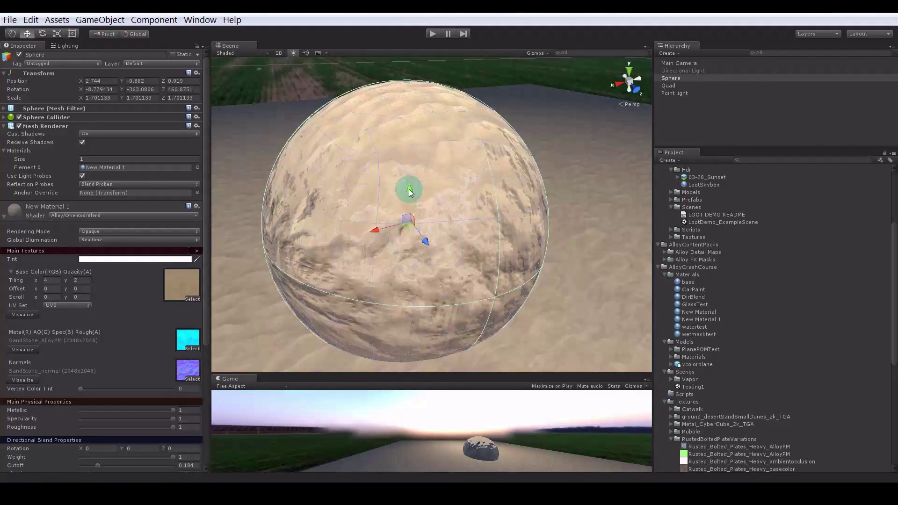
- Stretch the sphere to a scale of about 1.70, 5.27, 4.07 and sink it into the ground at about 2.70, -1.16, 1.33
key("r")
left_click_drag(410, 192, 402, 215)
key("e")
key("w")
right_click_drag(551, 252, 375, 232, "alt")
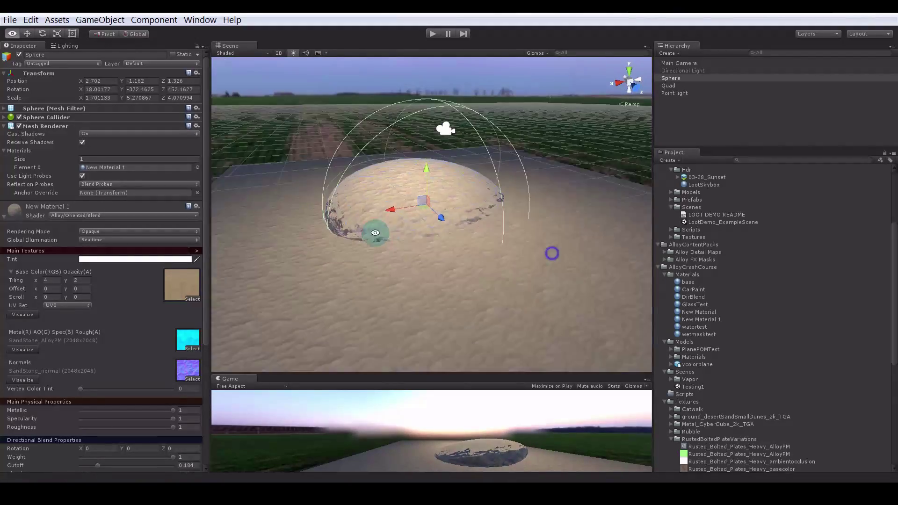
left_click_drag(374, 232, 319, 232, "alt")
right_click_drag(318, 232, 487, 234, "alt")
left_click_drag(486, 234, 415, 229, "alt")
right_click_drag(415, 229, 373, 271, "alt")
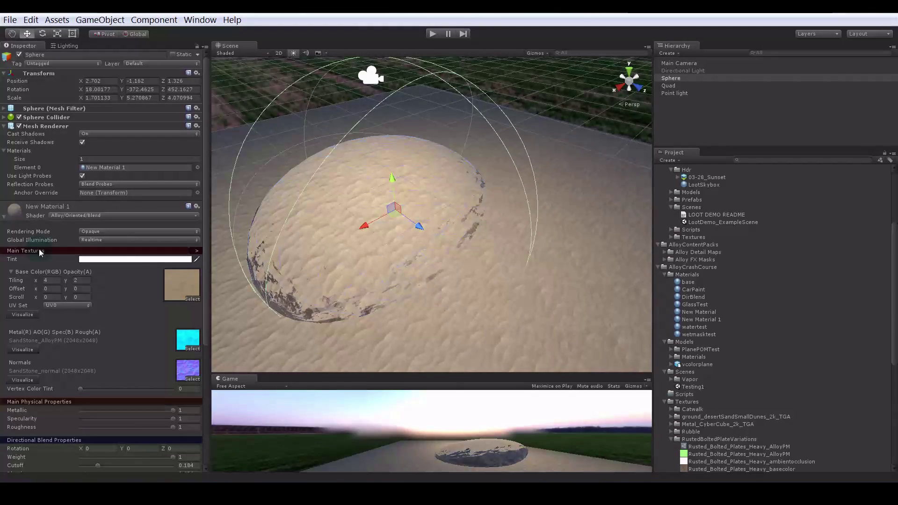
- Check the Alloy Oriented shader variants available for the sphere's material and inspect the ground quad's material
left_click(175, 217)
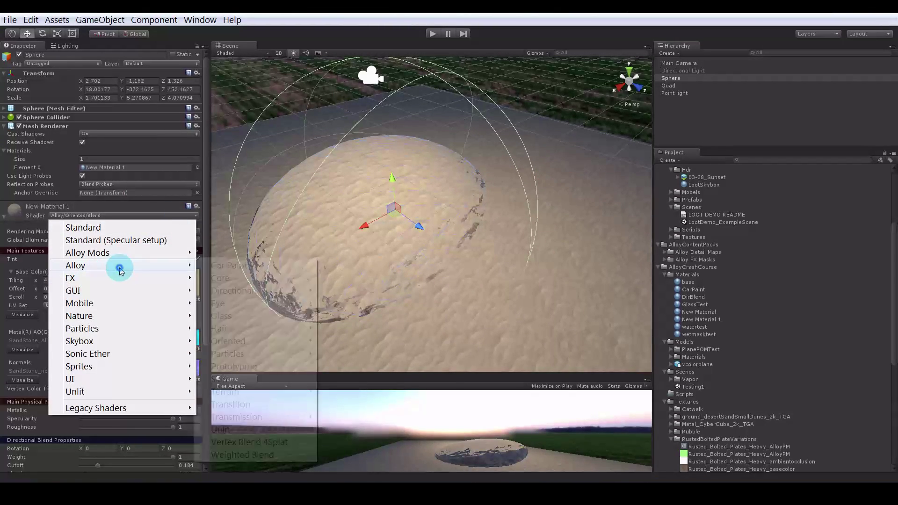
mouse_move(116, 265)
mouse_move(253, 340)
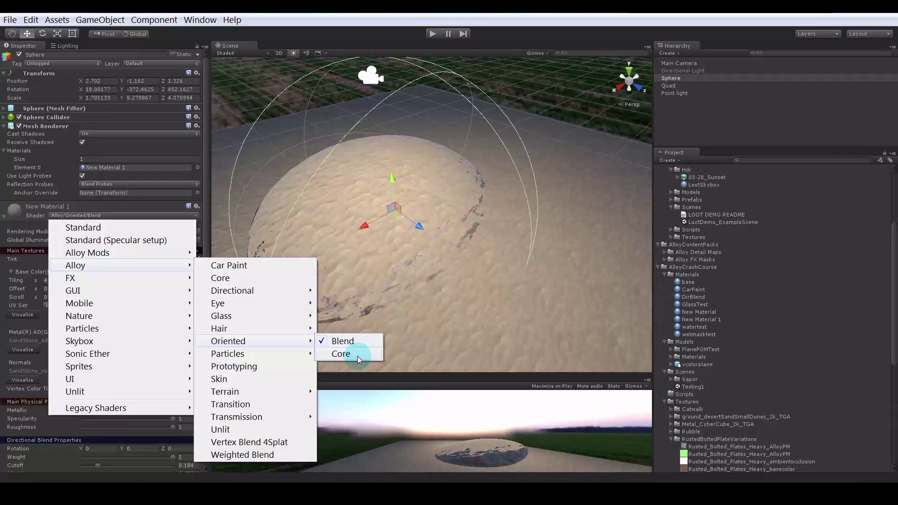
left_click(596, 249)
scroll(419, 247, "down", 3)
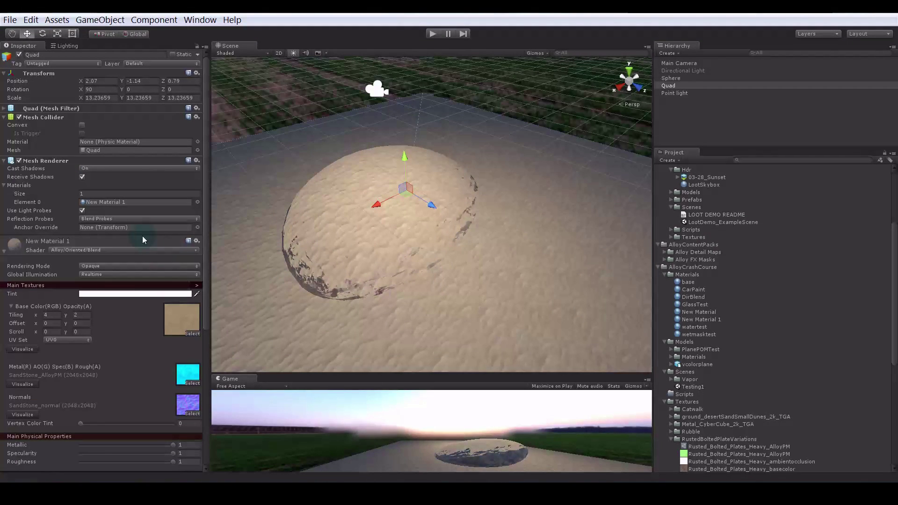
left_click_drag(557, 189, 585, 227, "alt")
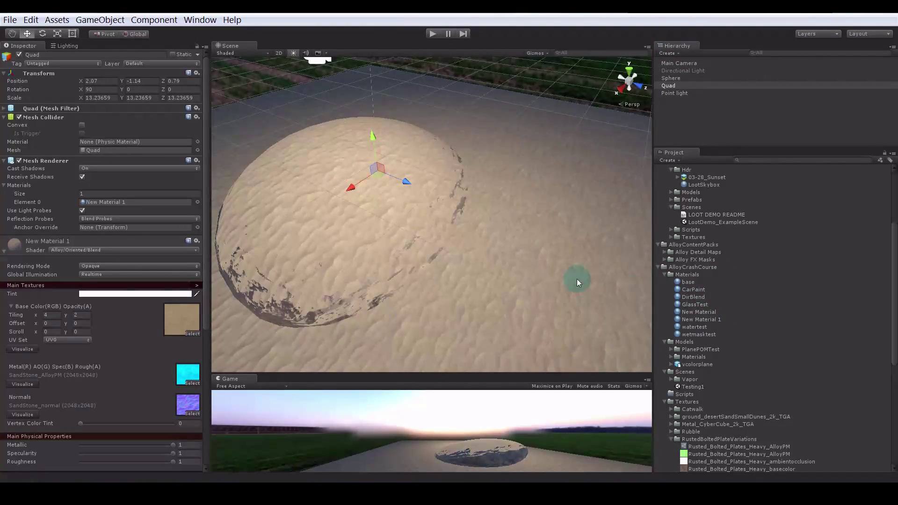
- Create a new material in the AlloyCrashCourse Materials folder and apply it to the ground quad
left_click(686, 274)
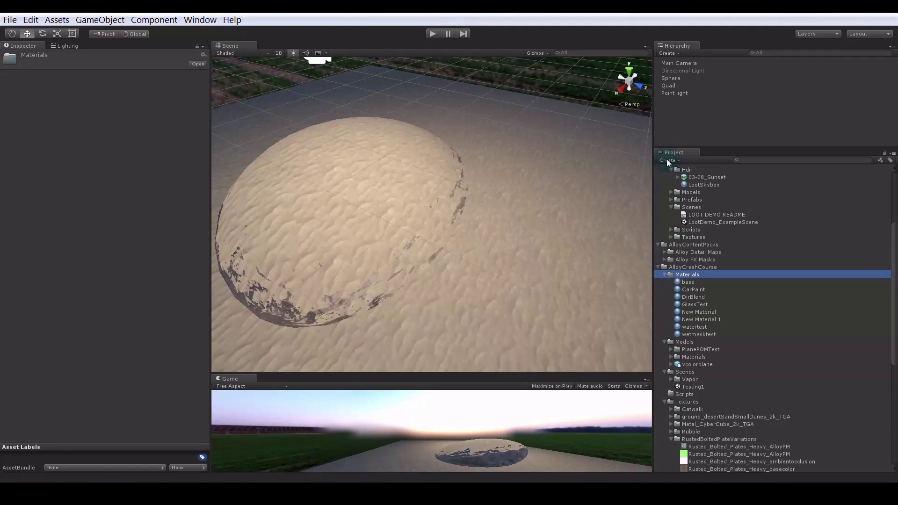
left_click(667, 160)
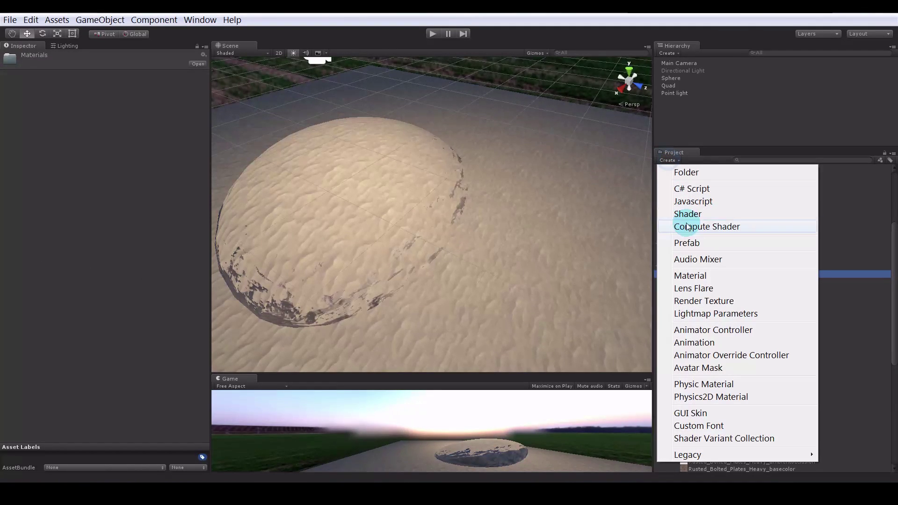
left_click(699, 274)
left_click(708, 289)
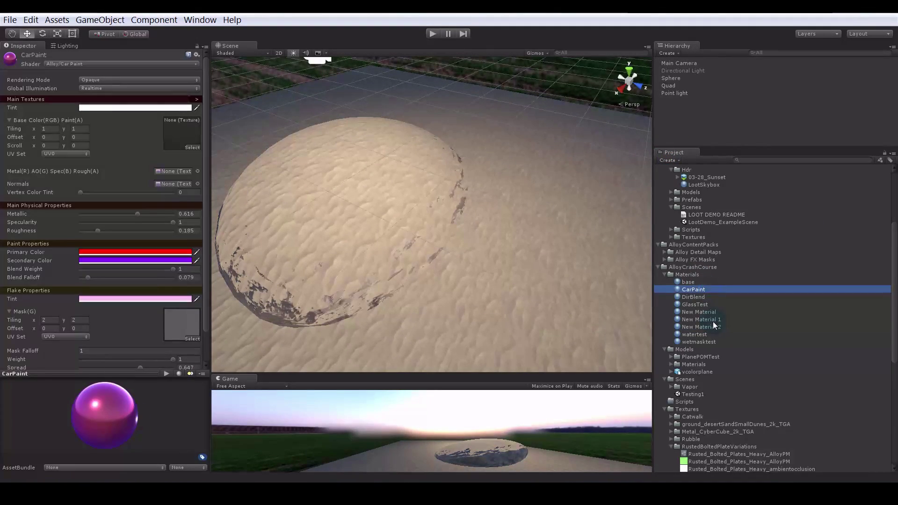
left_click(710, 321)
left_click(706, 328)
left_click_drag(714, 327, 556, 169)
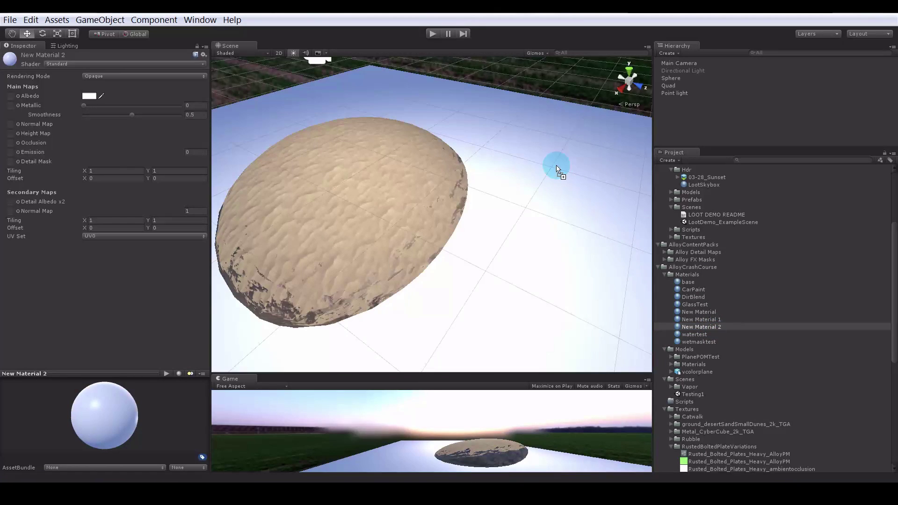
- Change the new material's shader to Alloy/Oriented/Core
left_click(80, 64)
left_click(122, 114)
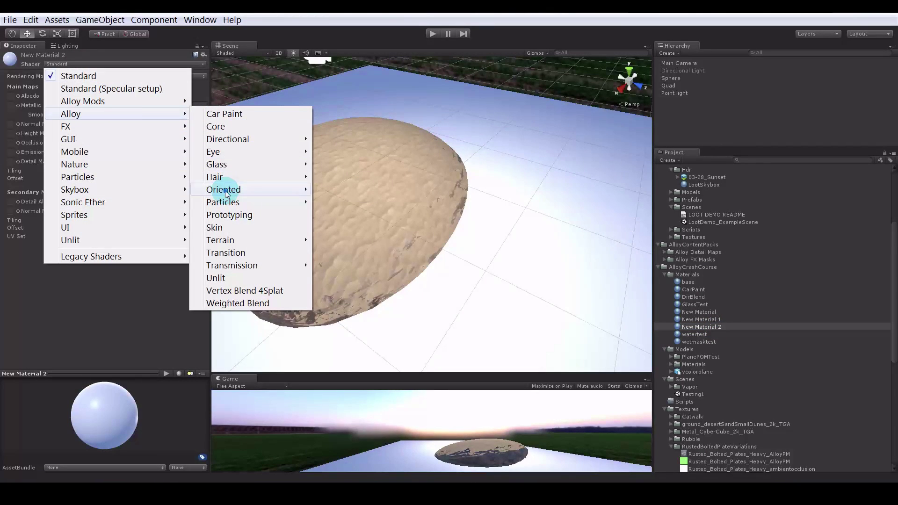
mouse_move(225, 192)
left_click(335, 200)
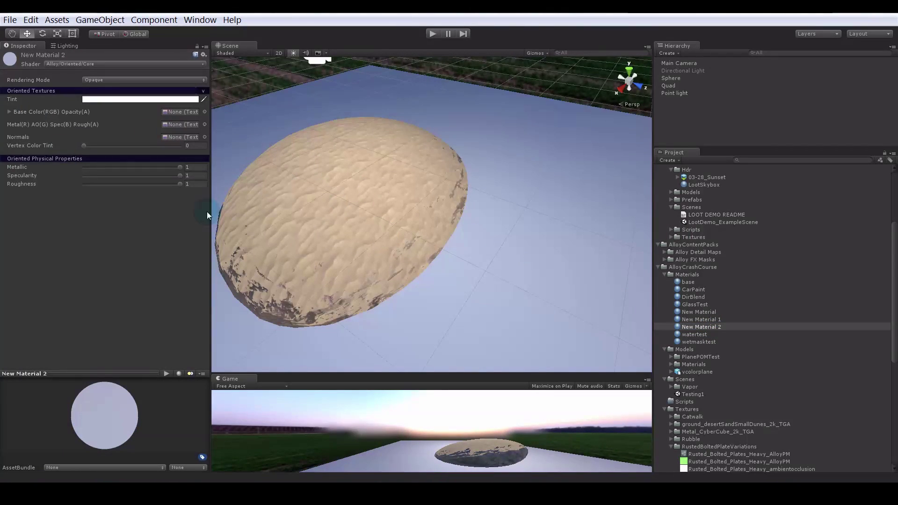
- Assign ground_desertSandSmallDunes_2k_alb as the new material's base color and ground_desertSandSmallDunes_2k_n as its normals
left_click(204, 112)
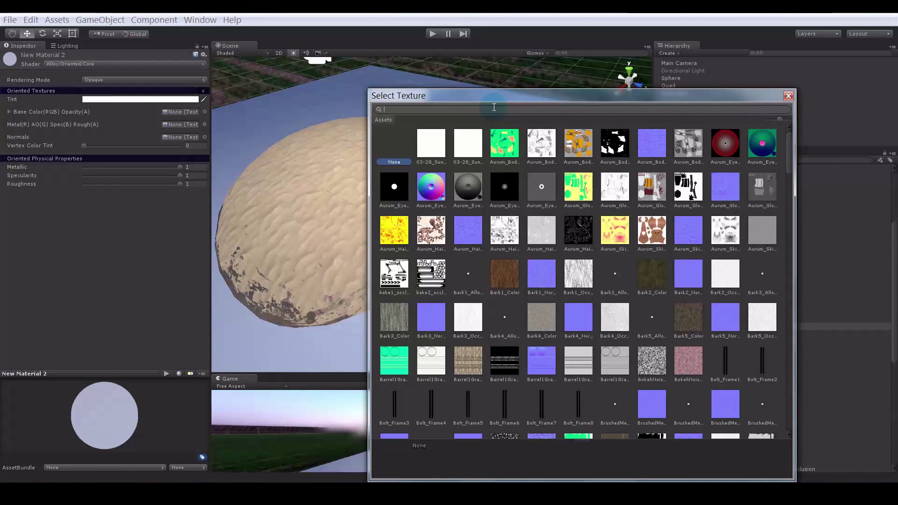
type("sand")
left_click(432, 137)
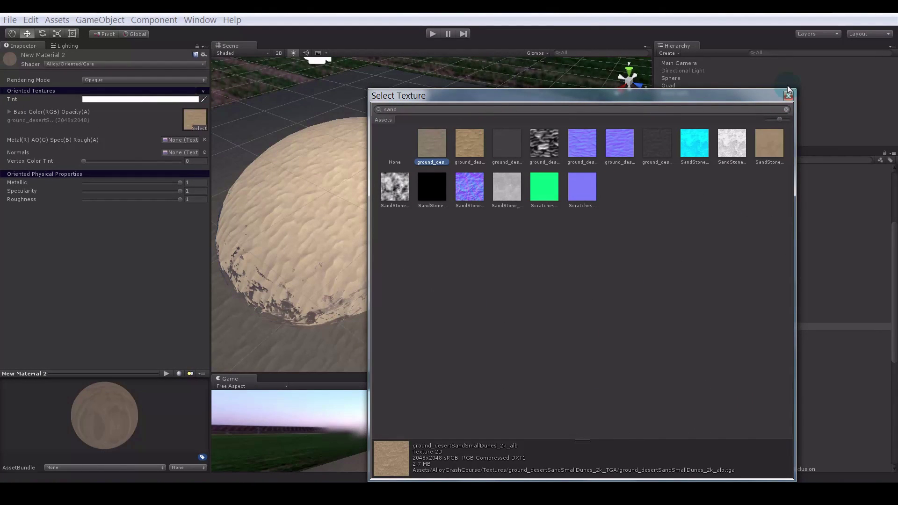
left_click(205, 153)
left_click(205, 152)
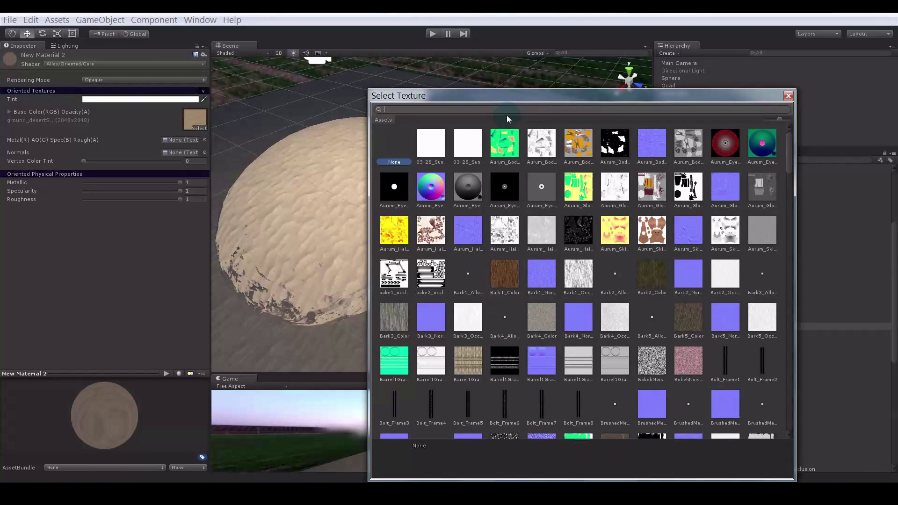
type("sand")
left_click(591, 143)
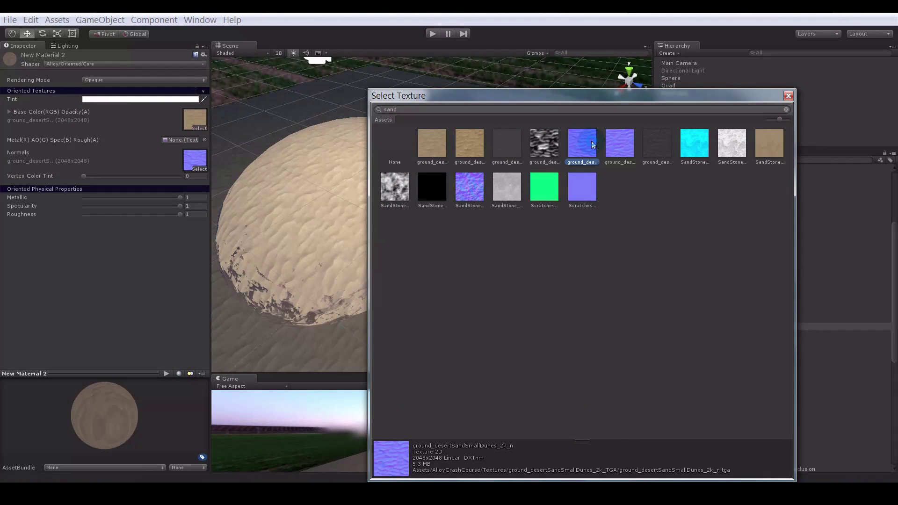
left_click(788, 97)
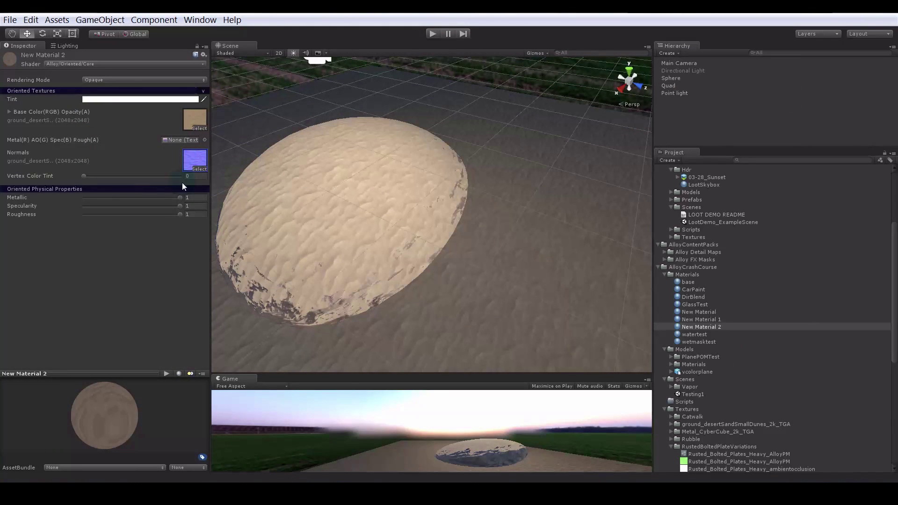
- Set the new material's metallic to 0 and its specularity to about 0.14
mouse_move(179, 197)
left_mouse_down()
mouse_move(67, 199)
mouse_move(130, 206)
mouse_move(97, 206)
left_mouse_up()
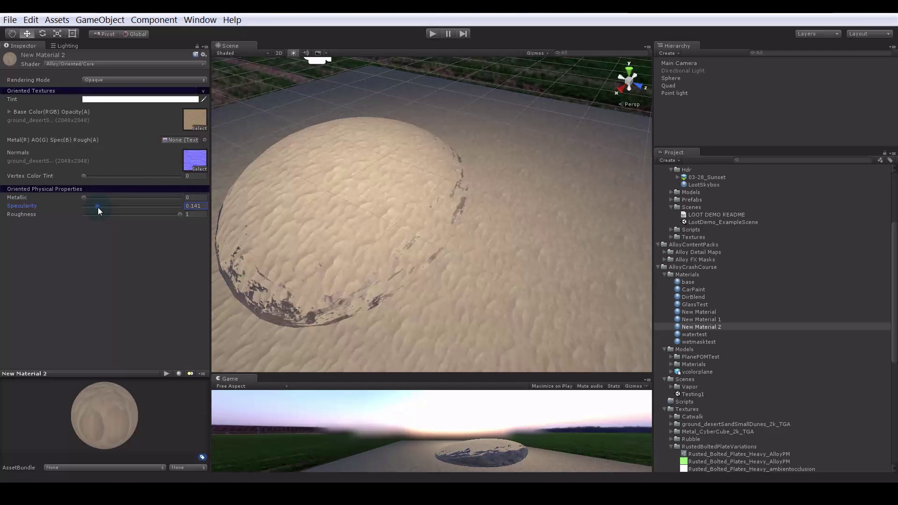
left_click_drag(577, 164, 567, 215, "alt")
- Tilt the ground quad to an X rotation of about 83.6 and shift it to about 0.92, -1.14, 0.44
left_click(501, 224)
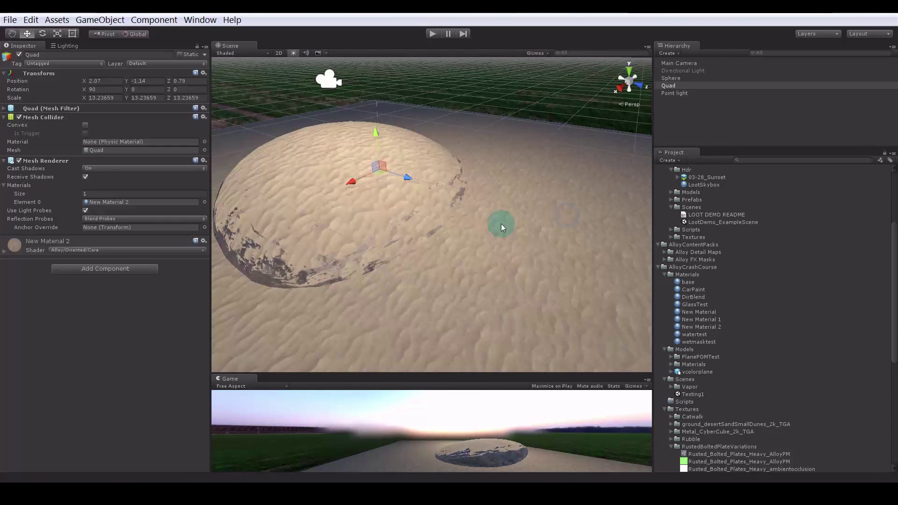
left_click_drag(403, 161, 383, 154)
key("w")
left_click_drag(439, 212, 426, 225, "alt")
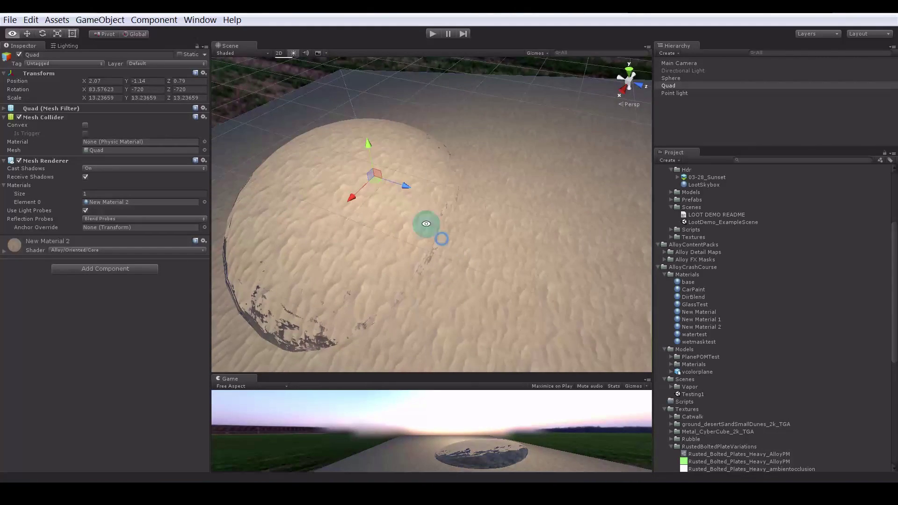
left_click_drag(392, 183, 395, 148)
left_click_drag(458, 250, 484, 247, "alt")
- Set the base color tiling of the quad's oriented material to 2 by 2
left_click(40, 249)
left_click(11, 298)
left_click_drag(437, 266, 421, 208, "alt")
type("2")
key("Tab")
type("2")
- Set the tiling of the oriented base color in the sphere's blend material to 2 by 2
left_click(420, 208)
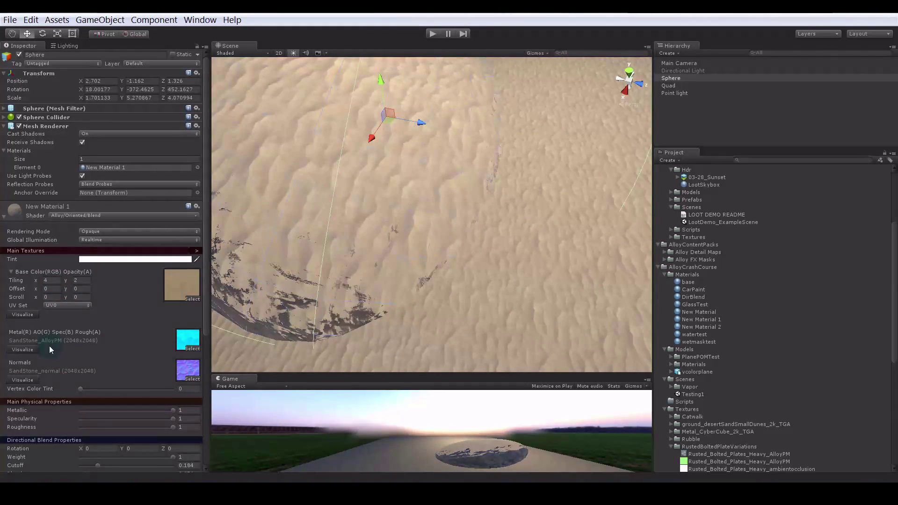
scroll(50, 355, "down", 5)
type("2")
key("Tab")
type("2")
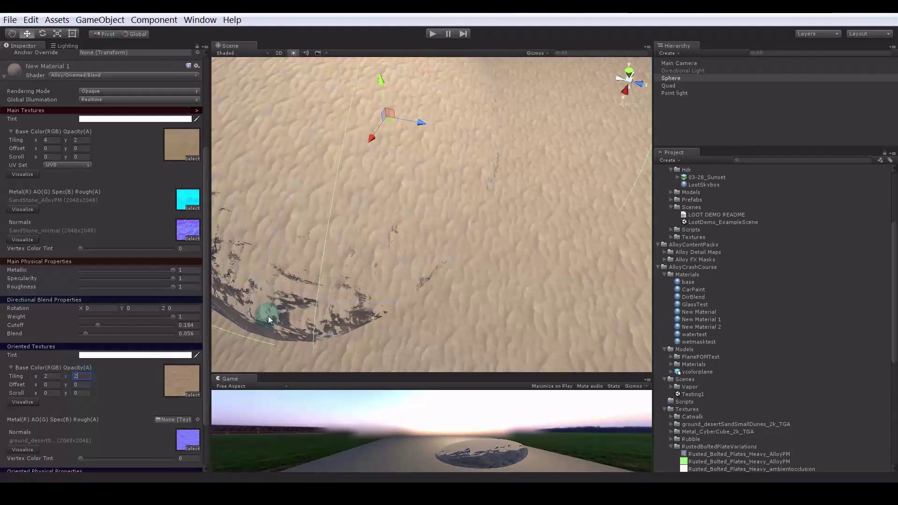
left_click_drag(271, 311, 467, 255, "alt")
left_click_drag(424, 235, 404, 294, "alt")
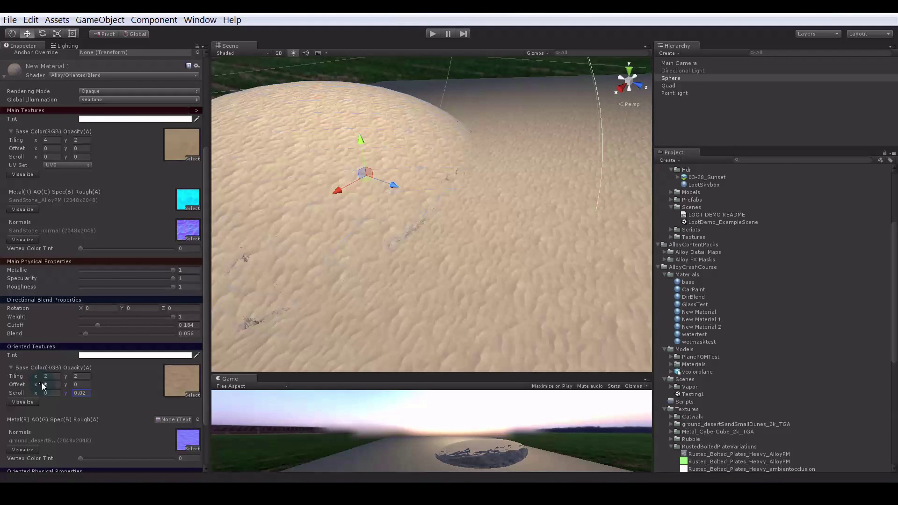
- Run the scene and set the oriented textures' Y scroll to 0.04 in both the sphere's and the quad's materials
left_click(430, 36)
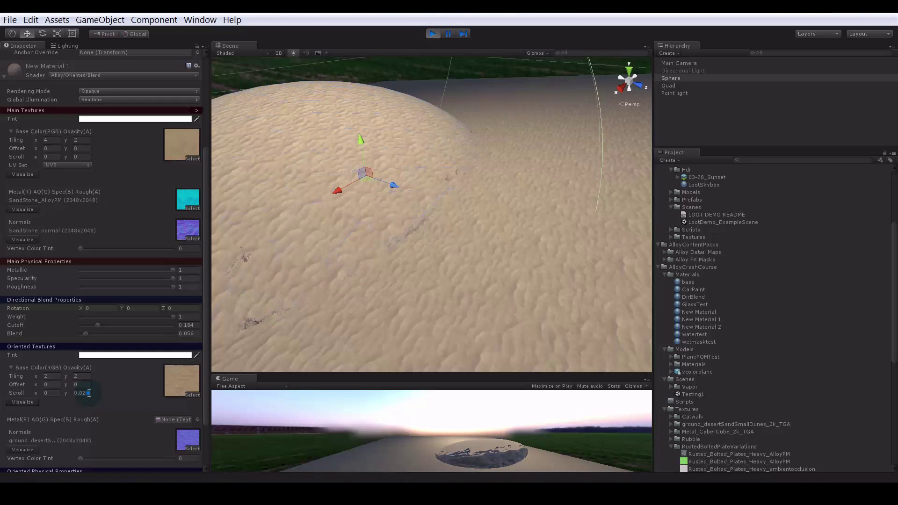
type("4")
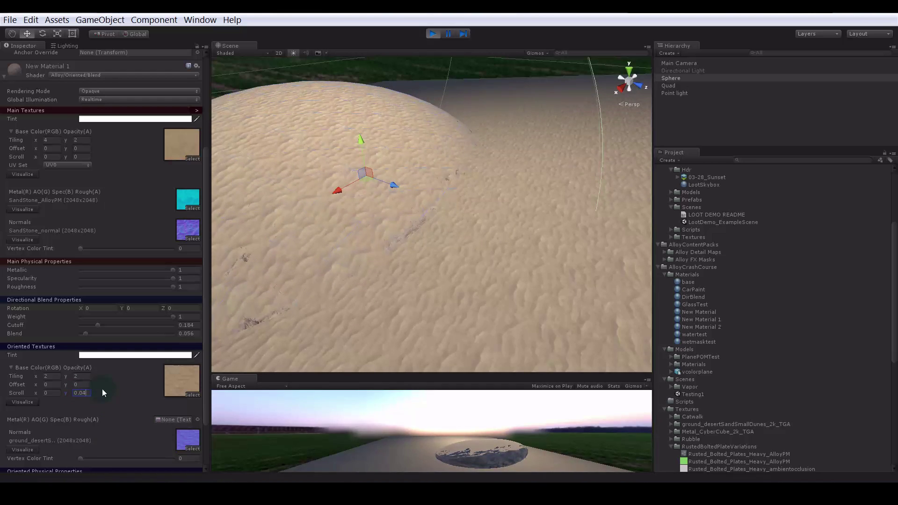
left_click(469, 255)
type(".04")
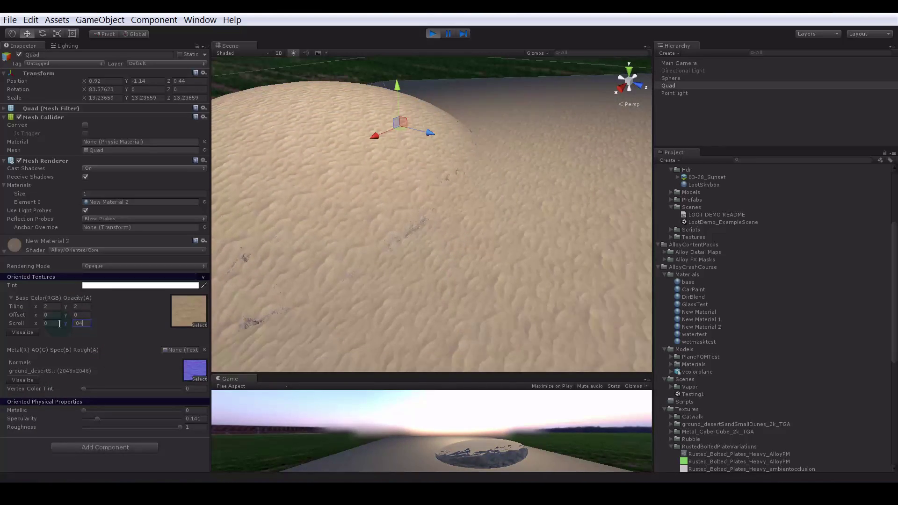
- Examine the scrolling sand up close where the mound meets the ground
left_click(440, 73)
right_click_drag(392, 229, 544, 310, "alt")
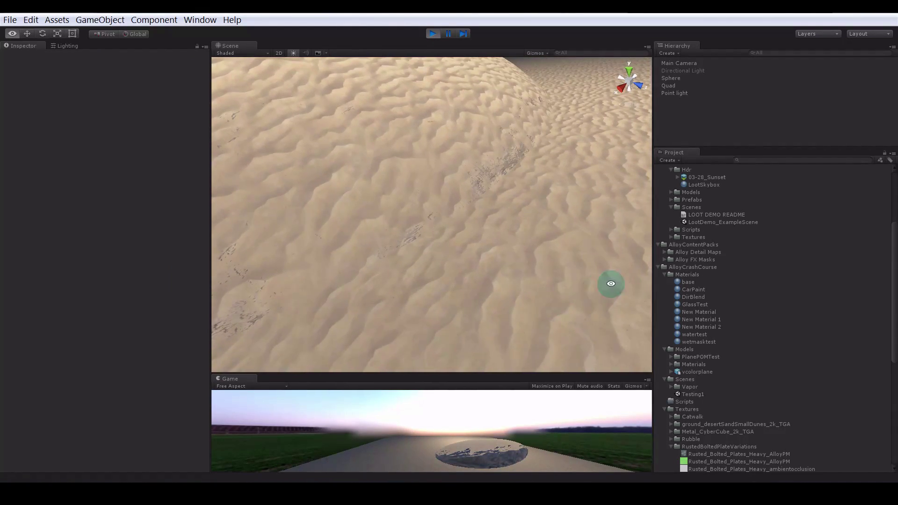
left_click_drag(606, 282, 485, 252, "alt")
right_click_drag(485, 252, 608, 255, "alt")
left_click_drag(607, 255, 444, 236, "alt")
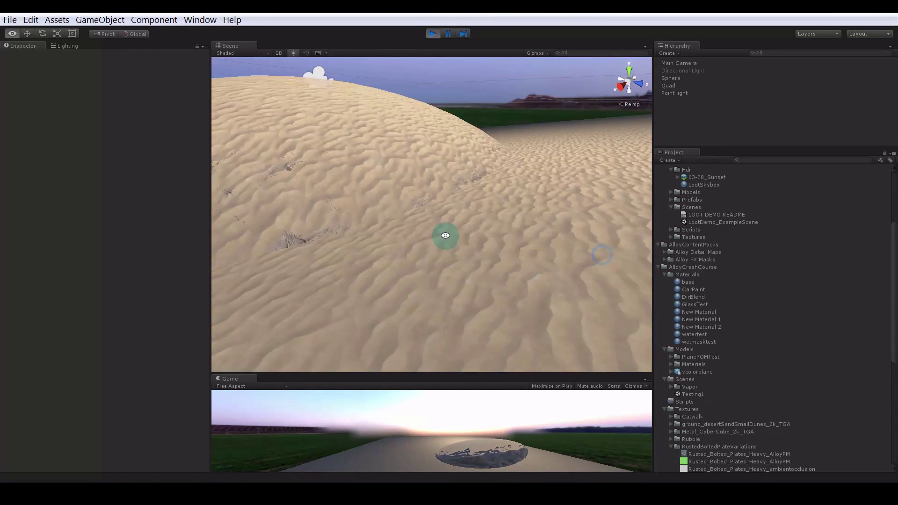
right_click_drag(445, 237, 549, 241, "alt")
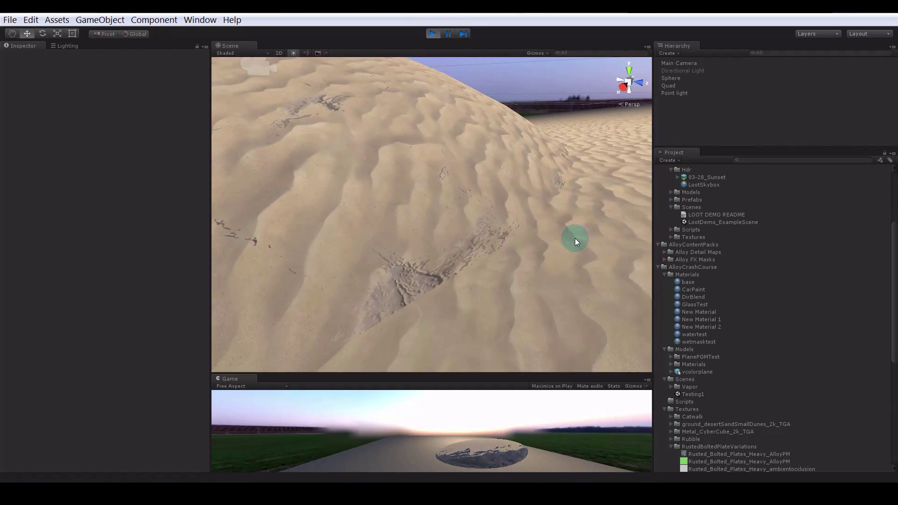
scroll(574, 239, "down", 3)
- Lower the directional blend weight of the sphere's material to about 0.39
left_click(399, 209)
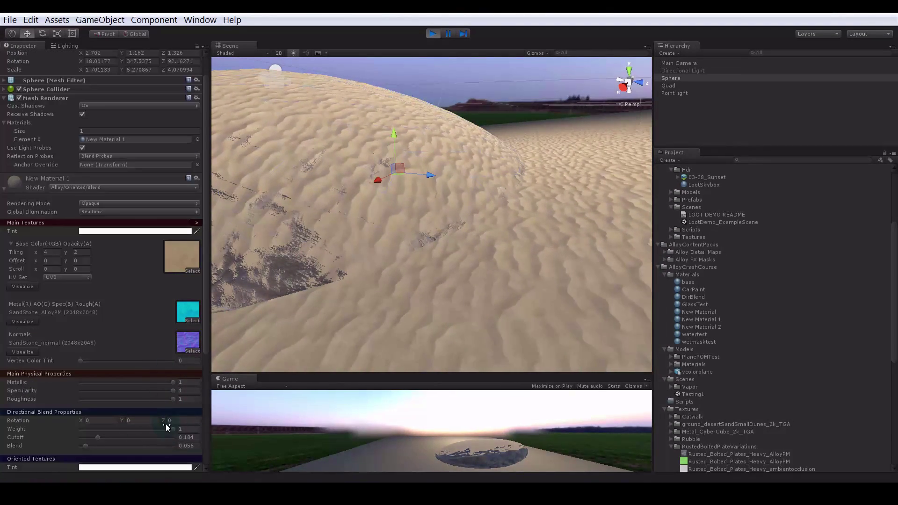
left_click_drag(173, 429, 116, 434)
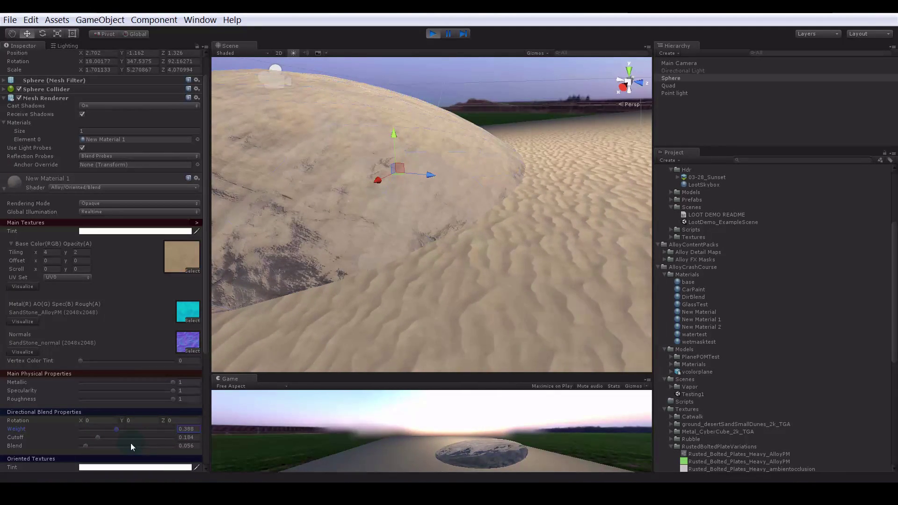
- Inspect the weaker sand blend on the mound against the moving ground from several angles and distances
left_click(493, 307)
left_click_drag(547, 216, 473, 256, "alt")
right_click_drag(529, 255, 483, 256, "alt")
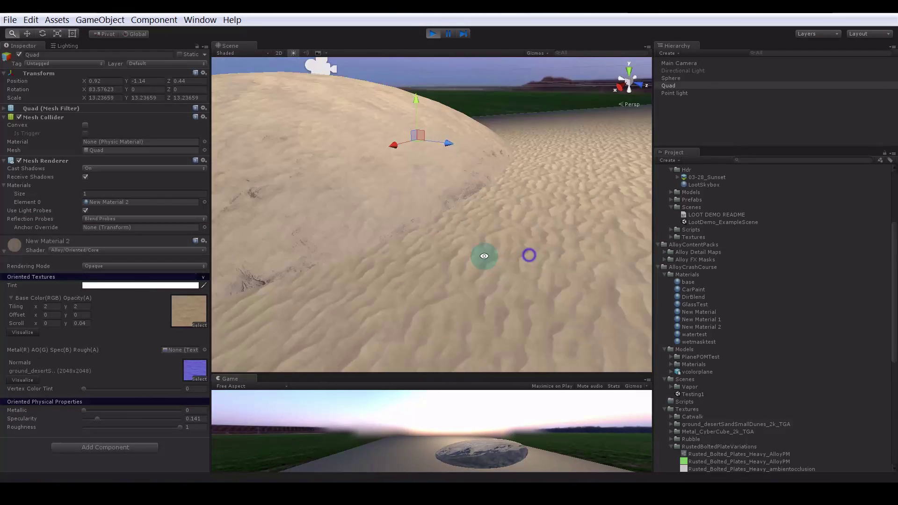
left_click_drag(547, 243, 503, 265, "alt")
right_click_drag(504, 266, 280, 257, "alt")
left_click_drag(281, 257, 298, 299, "alt")
middle_click_drag(298, 299, 307, 288, "alt")
right_click_drag(307, 288, 369, 282, "alt")
left_click_drag(369, 282, 373, 262, "alt")
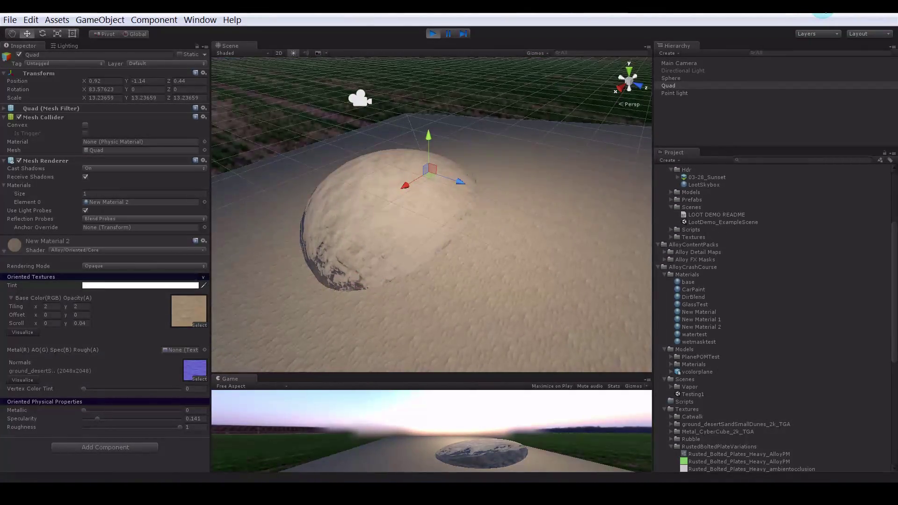
- Stop the running scene and replace the sphere with a new cube
key("ctrl+p")
left_click(99, 19)
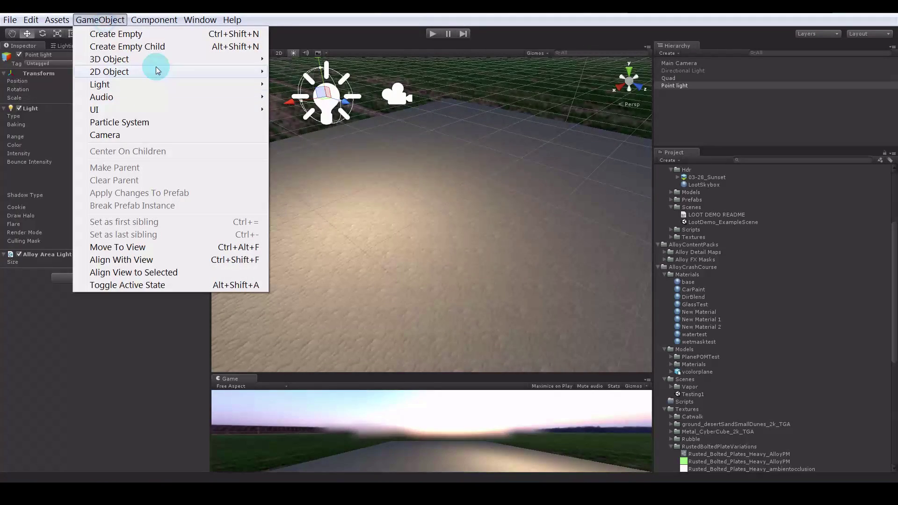
mouse_move(156, 64)
left_click(291, 58)
- Move the cube up above the ground plane to about X 3.32, Y 0.3, Z 0.92
left_click_drag(438, 244, 462, 217, "alt")
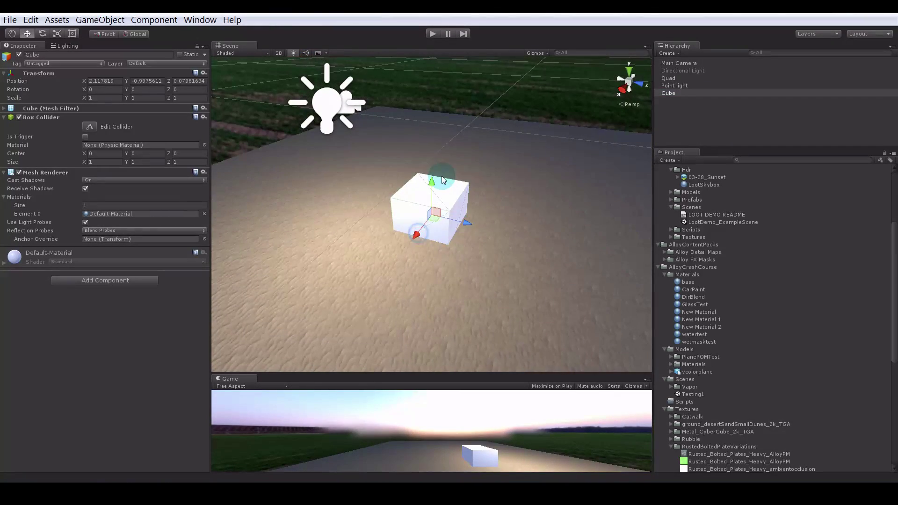
mouse_move(432, 183)
left_mouse_down()
mouse_move(433, 131)
mouse_move(433, 193)
left_mouse_up()
left_click_drag(433, 158, 441, 245)
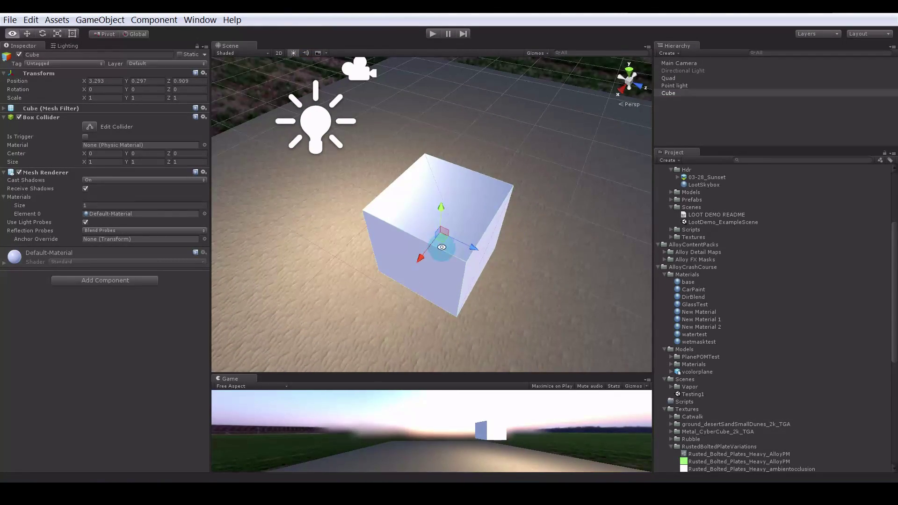
left_click_drag(446, 280, 403, 250, "alt")
right_click_drag(451, 252, 542, 281, "alt")
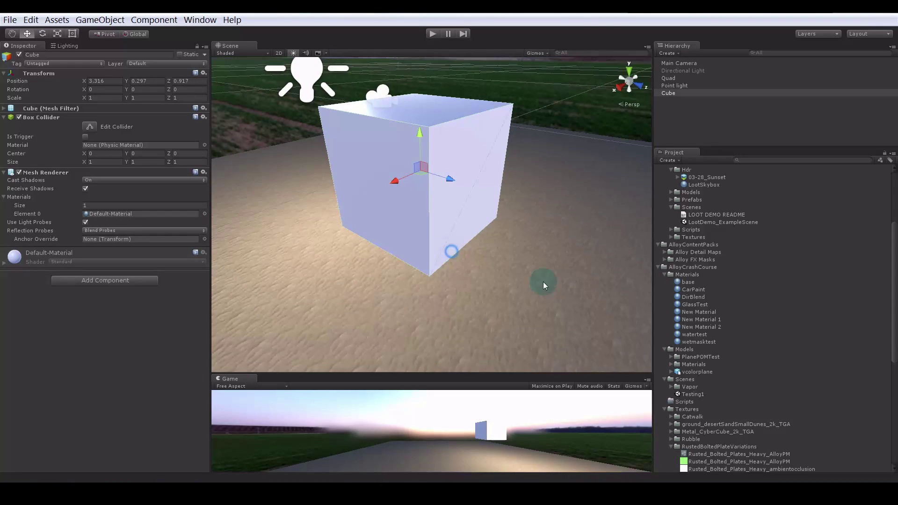
- Create a new material in the AlloyCrashCourse Materials folder and apply it to the cube
left_click(677, 277)
left_click(668, 160)
left_click(691, 275)
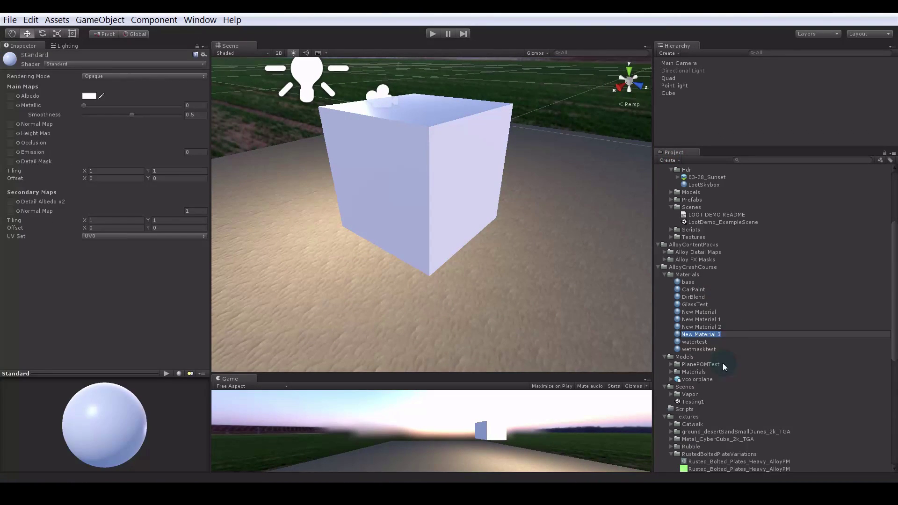
key("Return")
left_click_drag(622, 296, 451, 187)
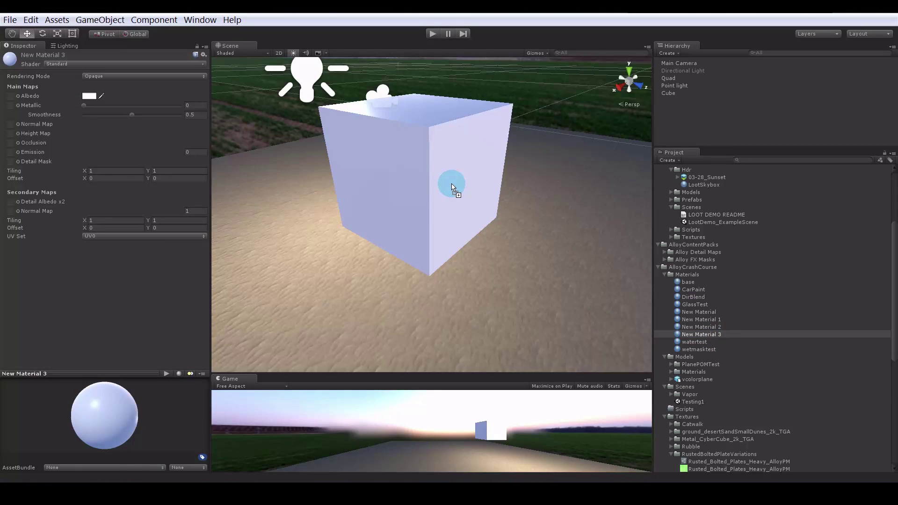
- Assign the Alloy Transmission DoubleSided shader to the new material and show its properties on the cube
left_click(73, 64)
mouse_move(119, 114)
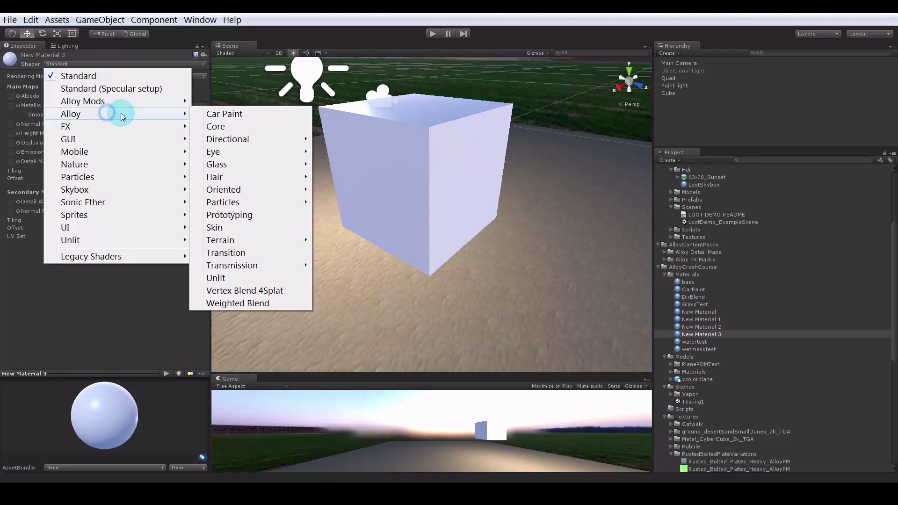
mouse_move(250, 264)
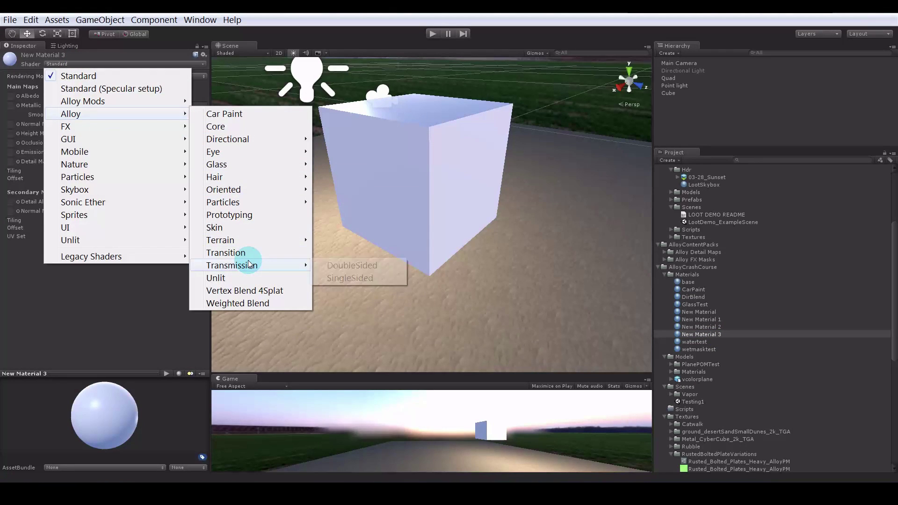
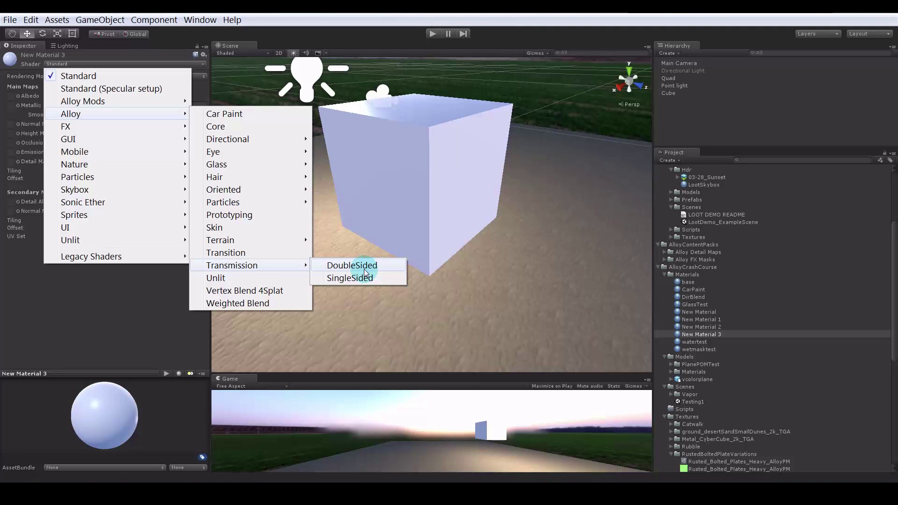
left_click(364, 269)
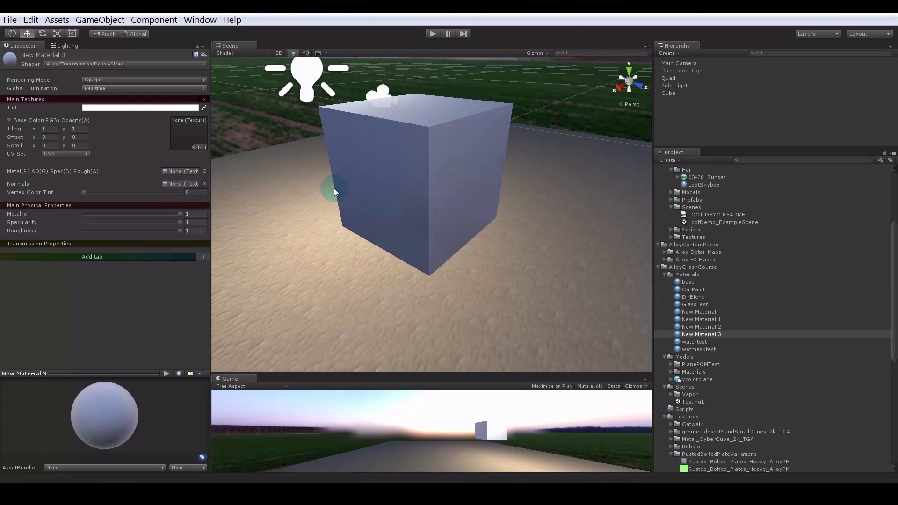
left_click_drag(458, 183, 432, 230, "alt")
left_click(450, 231)
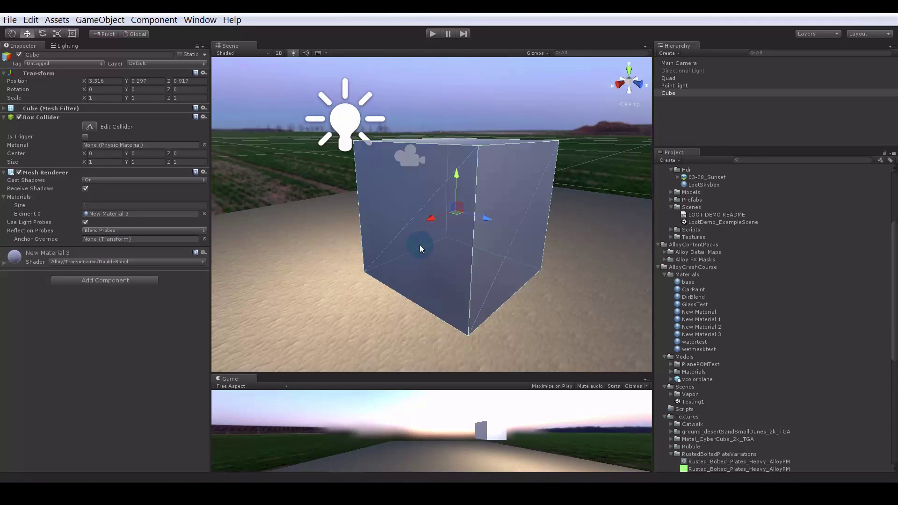
left_click(96, 265)
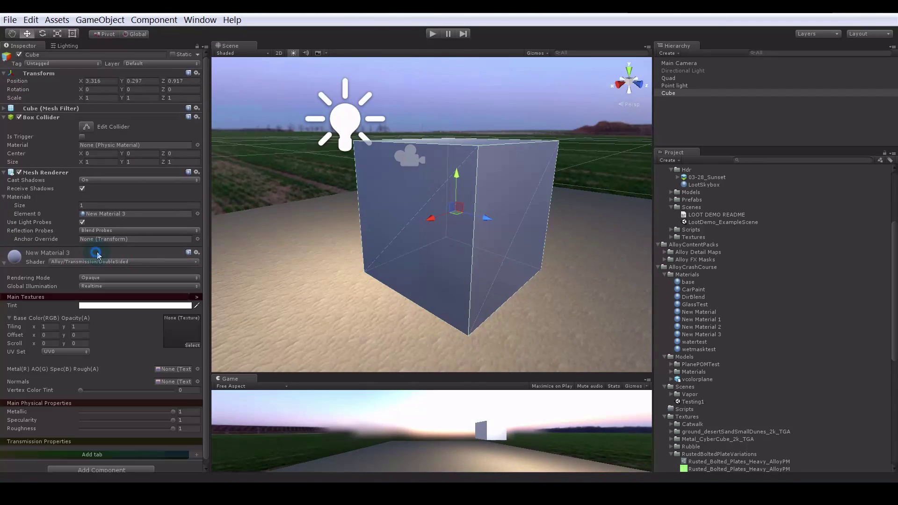
- Scale the cube up to about 1.99 in X and 1.82 in Y, leaving it thinner in Z
left_click_drag(424, 216, 374, 248, "alt")
key("r")
left_click_drag(436, 192, 436, 163)
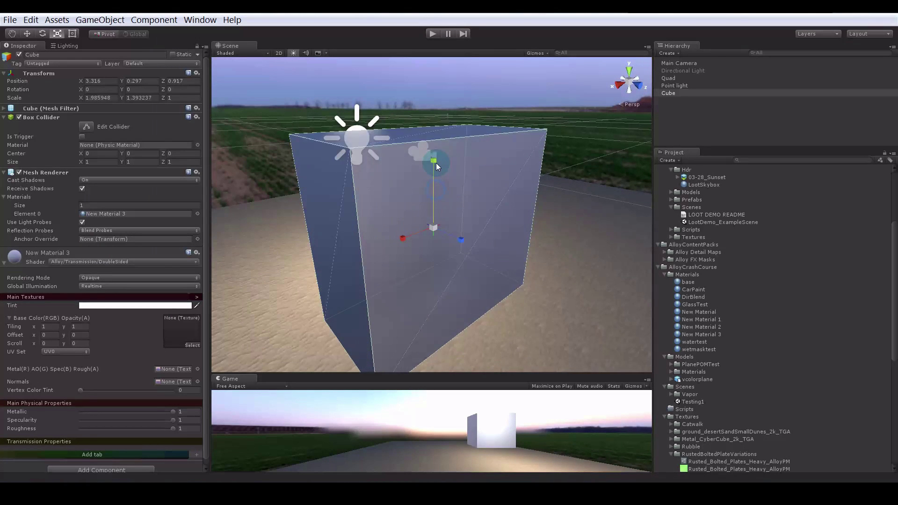
left_click_drag(395, 244, 364, 253, "alt")
- Set the cube material's metallic value to 0 and its main tint to a dark grey with a value of about 88
left_click_drag(161, 412, 74, 414)
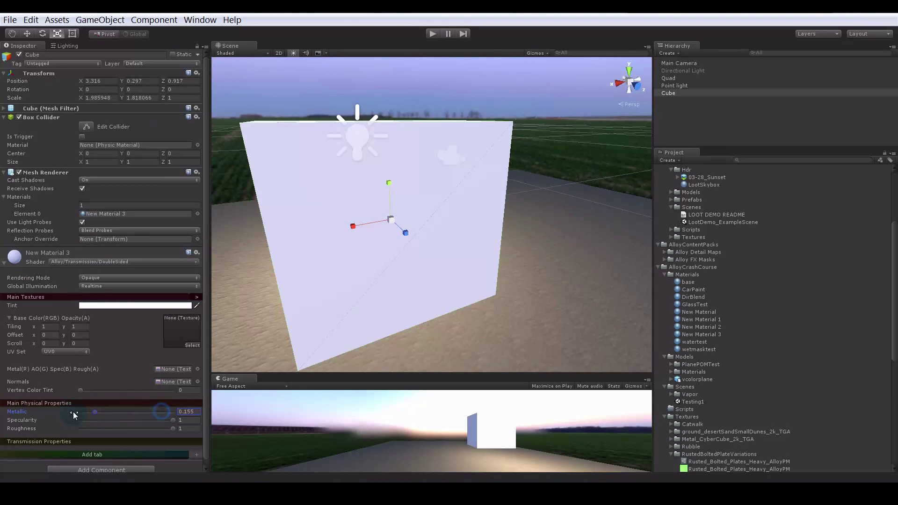
left_click_drag(342, 298, 292, 313, "alt")
left_click(143, 308)
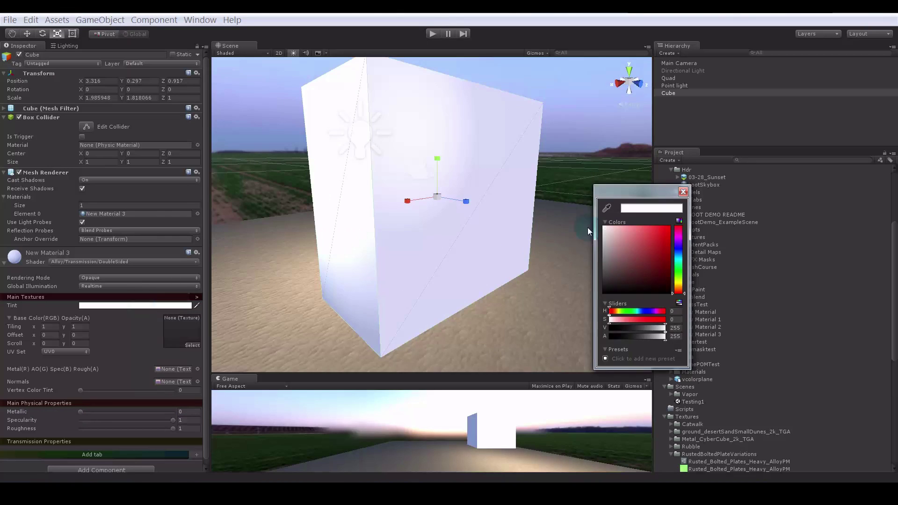
mouse_move(603, 229)
left_mouse_down()
mouse_move(588, 265)
mouse_move(612, 264)
mouse_move(595, 279)
mouse_move(599, 271)
left_mouse_up()
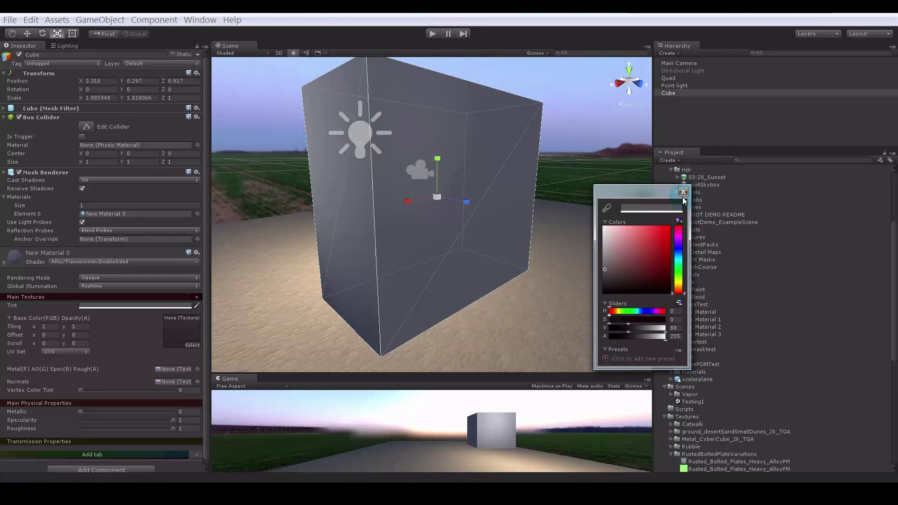
left_click(683, 192)
left_click_drag(423, 244, 523, 260, "alt")
right_click_drag(523, 260, 500, 221, "alt")
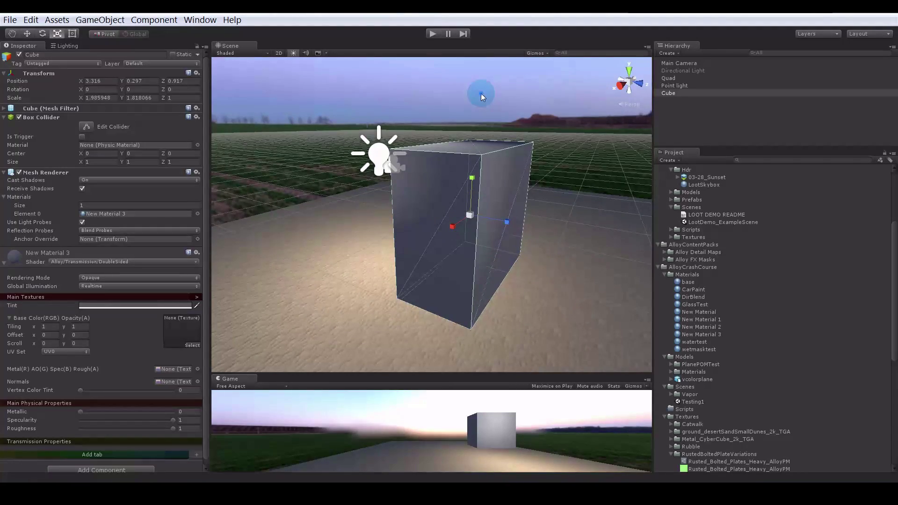
- Set the scene's ambient intensity and reflection intensity to 0 and hide the skybox in the scene view
left_click(481, 95)
left_click_drag(435, 131, 390, 192, "alt")
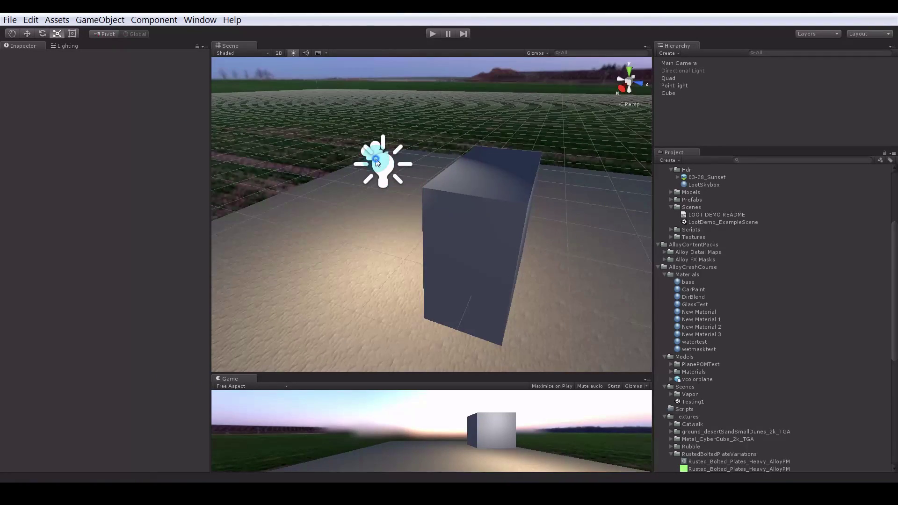
left_click(373, 153)
left_click_drag(369, 164, 351, 161, "alt")
left_click(56, 46)
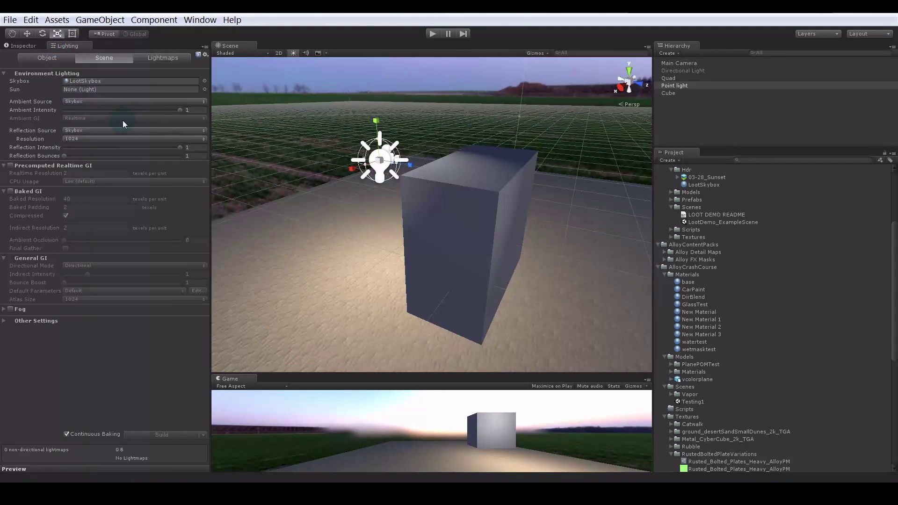
left_click_drag(149, 111, 40, 111)
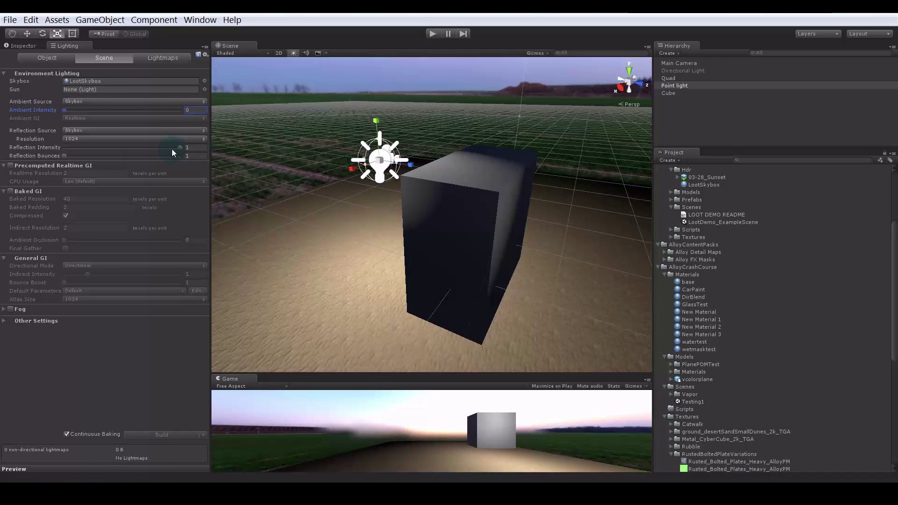
left_click_drag(172, 149, 91, 150)
left_click_drag(468, 177, 382, 208, "alt")
left_click(318, 54)
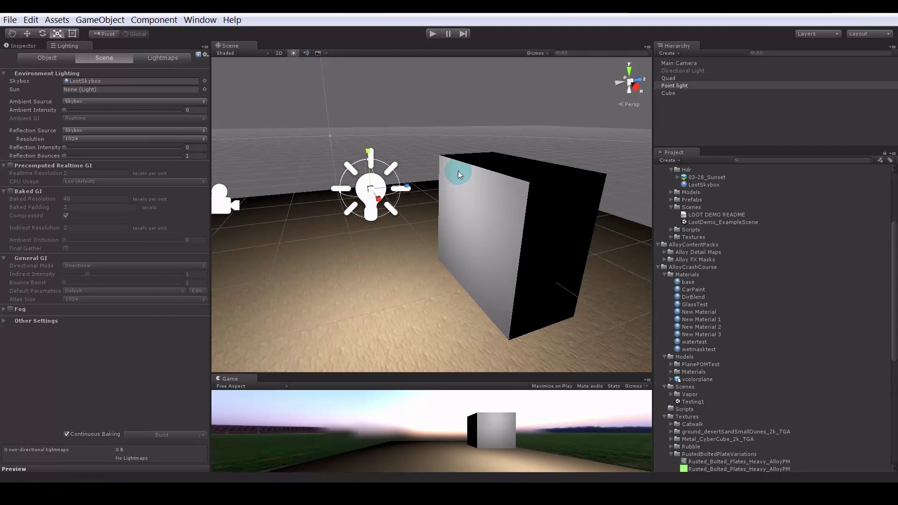
left_click_drag(459, 174, 421, 185, "alt")
- Move the point light down to just in front of the cube's wide face
left_click(418, 93)
left_click(340, 175)
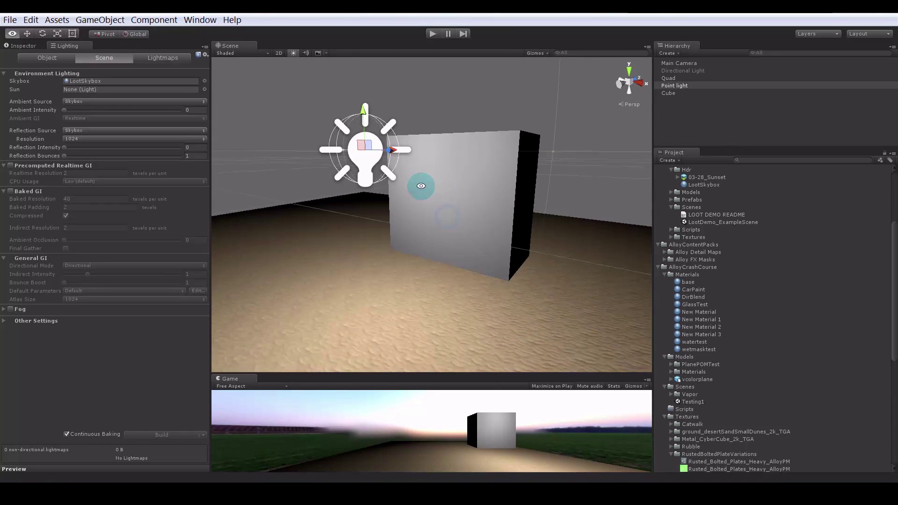
left_click_drag(362, 114, 473, 250)
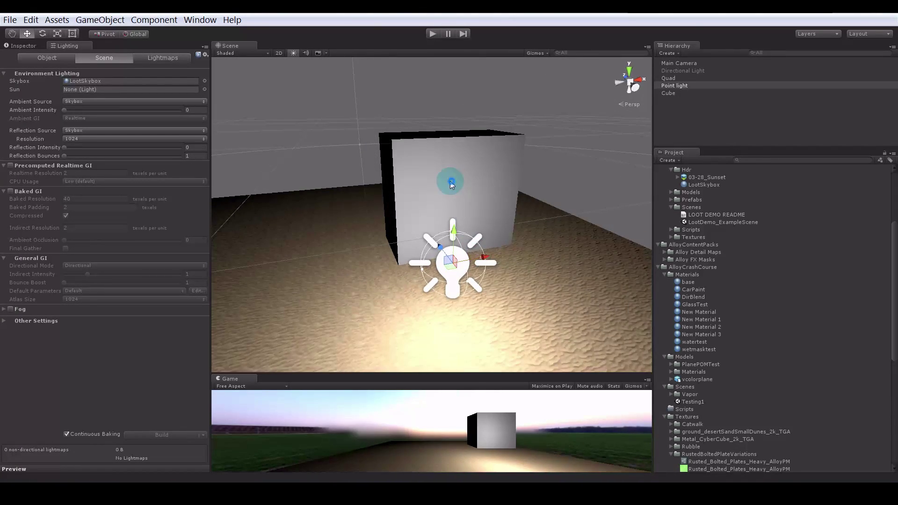
- Lower the cube material's roughness to about 0.231 and shift the point light sideways along the cube's wide face
left_click(450, 182)
left_click(26, 45)
scroll(122, 412, "down", 2)
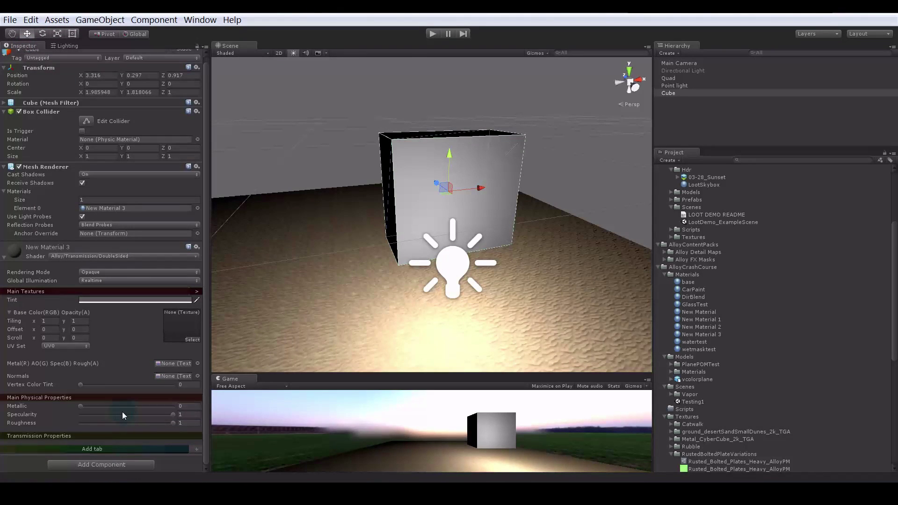
left_click_drag(157, 422, 102, 423)
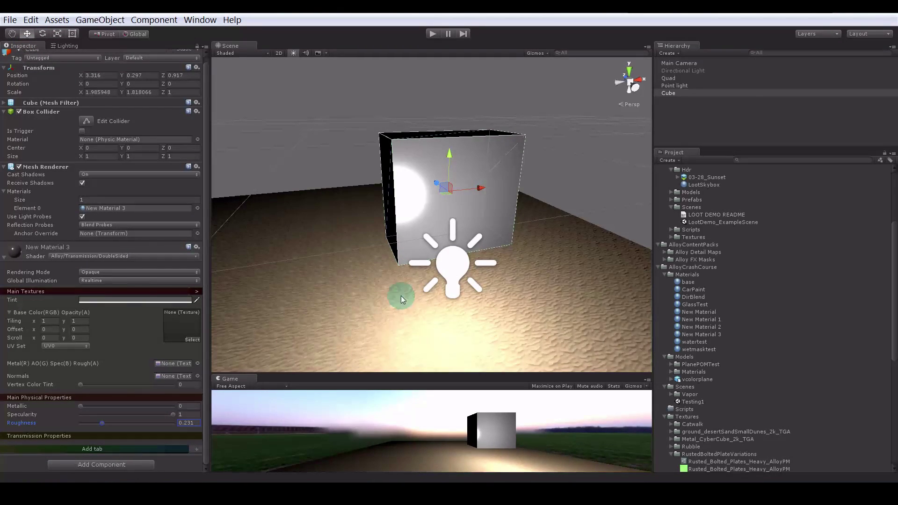
left_click(452, 264)
left_click_drag(489, 258, 552, 243)
- Expand the cube material's transmission properties and set the bump distortion to 0
left_click(474, 186)
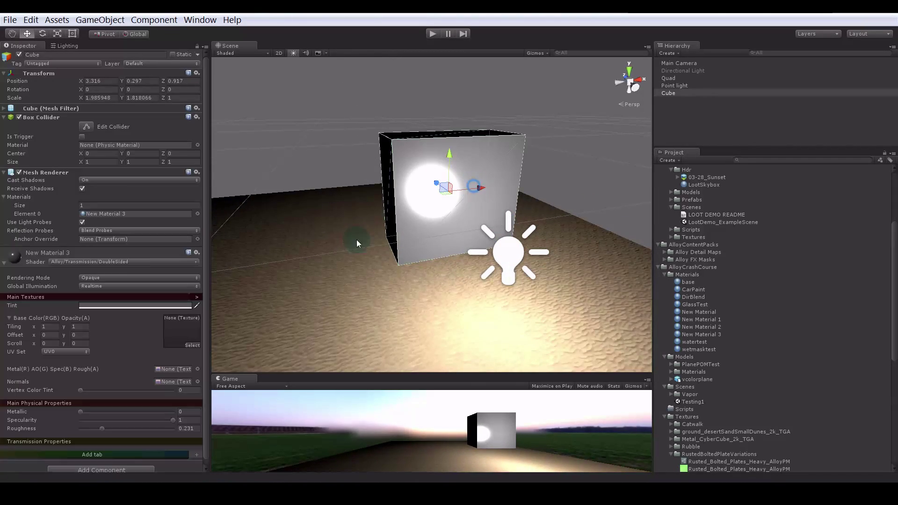
left_click_drag(596, 195, 567, 243, "alt")
scroll(188, 364, "down", 2)
left_click(64, 436)
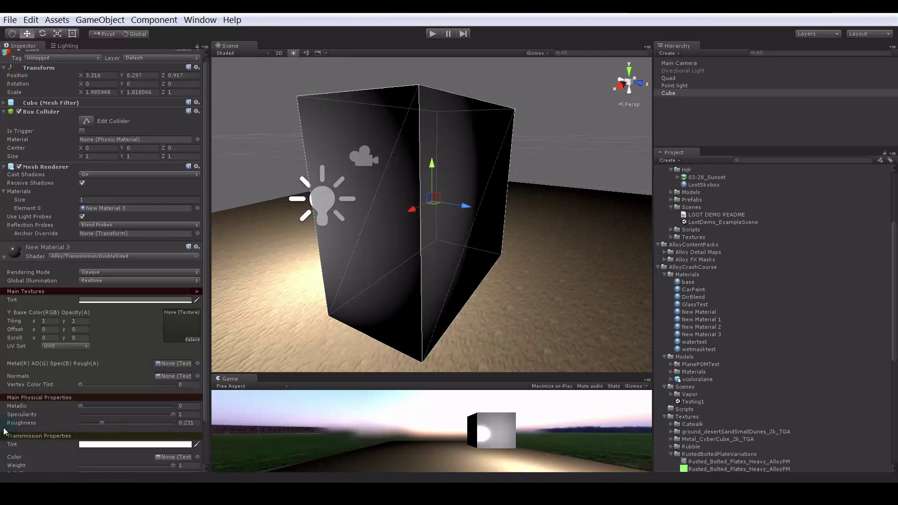
scroll(117, 305, "down", 3)
left_click_drag(423, 248, 441, 268, "alt")
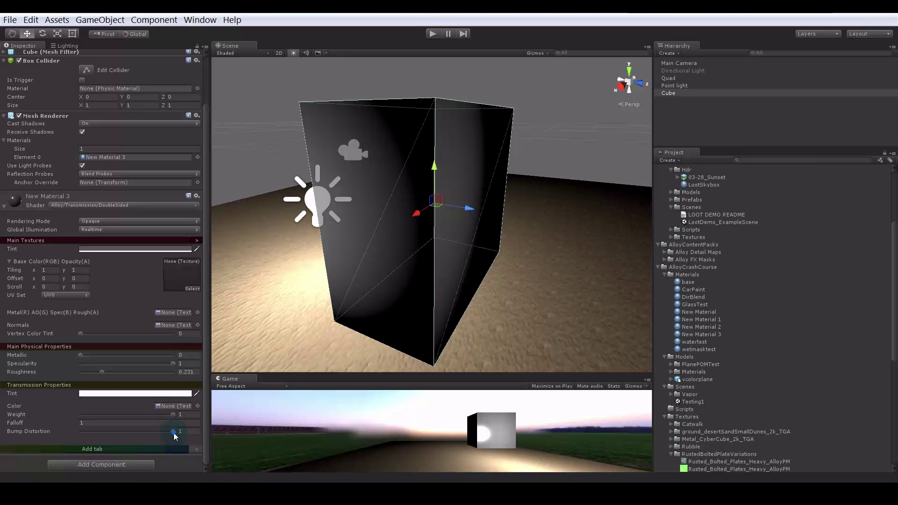
left_click_drag(174, 433, 55, 433)
left_click_drag(501, 252, 389, 243, "alt")
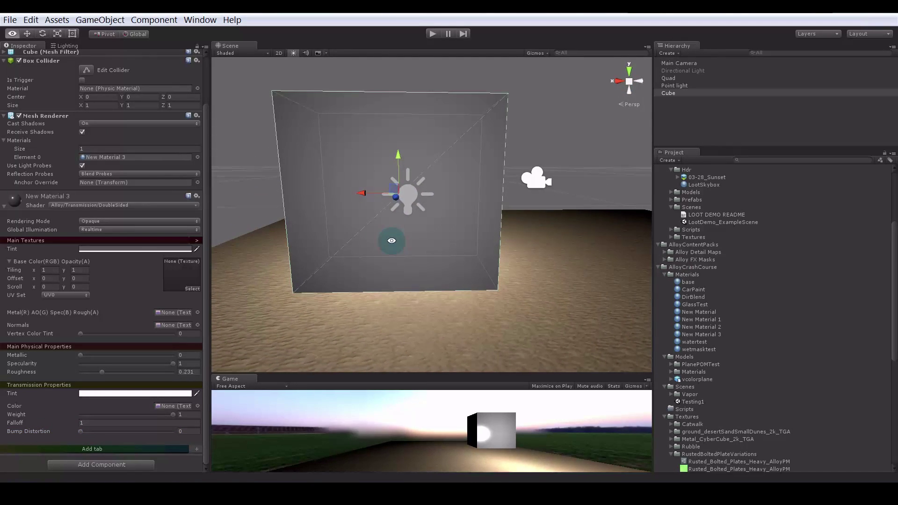
- Raise the point light behind the cube to about Y 0.54 and set its shadow type to Soft Shadows
left_click(427, 199)
left_click_drag(414, 193, 407, 159)
left_click(109, 194)
left_click(113, 236)
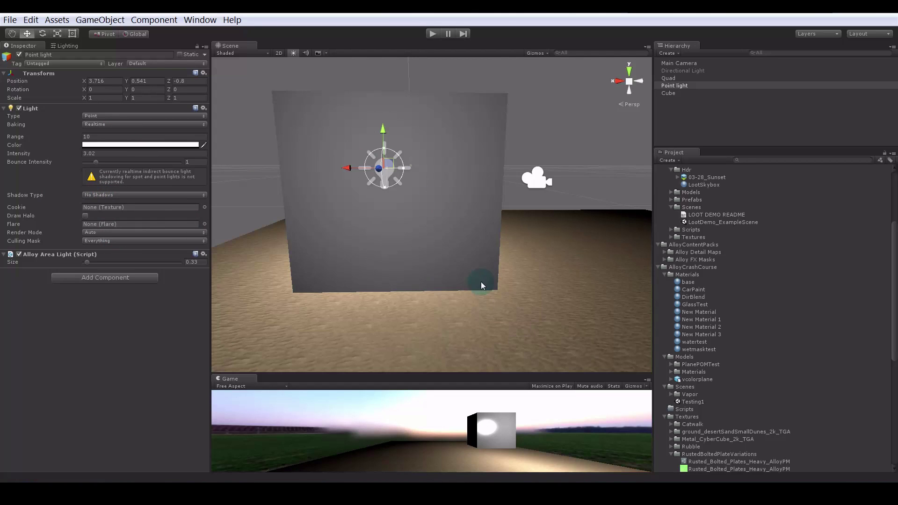
left_click_drag(377, 216, 421, 210, "alt")
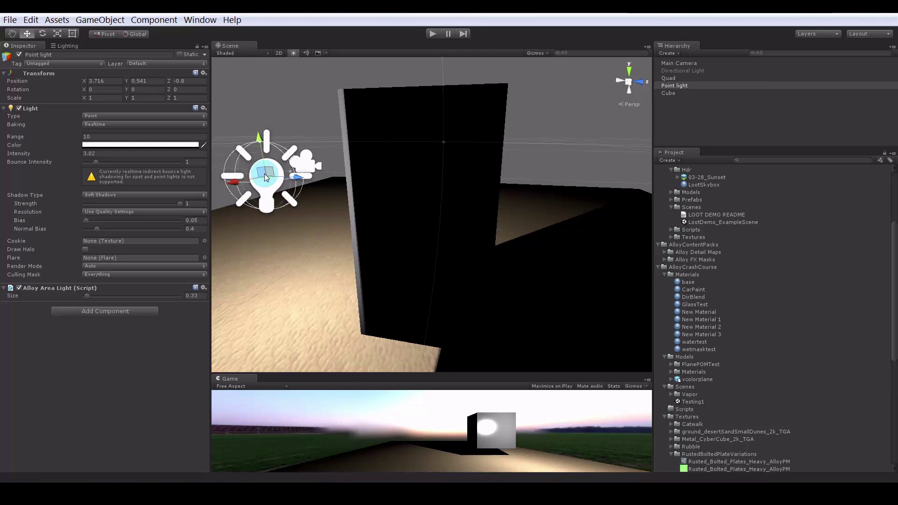
- Change the cube material's shader to Alloy Transmission SingleSided
left_click_drag(265, 176, 420, 201, "alt")
left_click(421, 201)
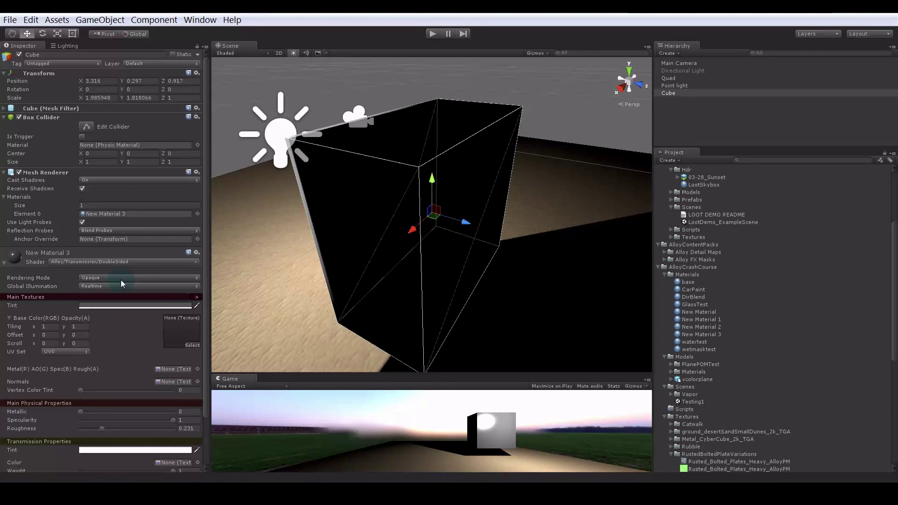
scroll(122, 283, "down", 3)
left_click(124, 206)
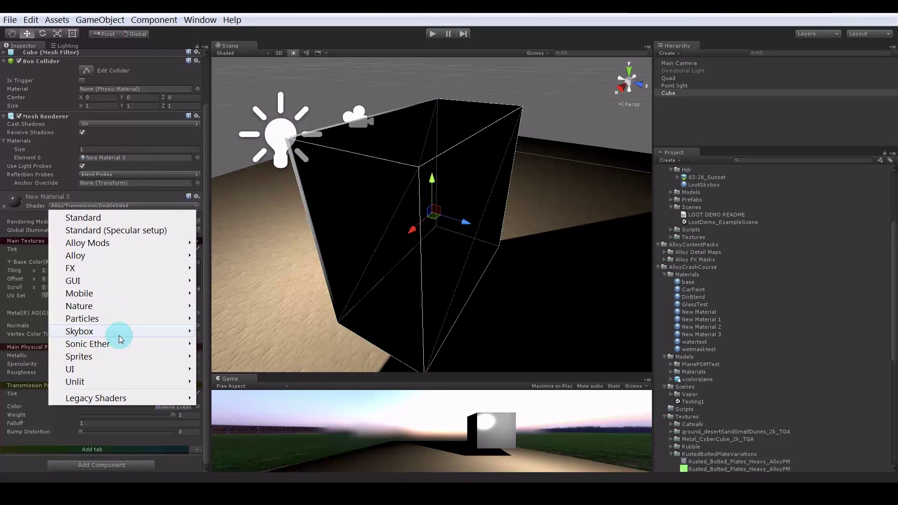
left_click(112, 257)
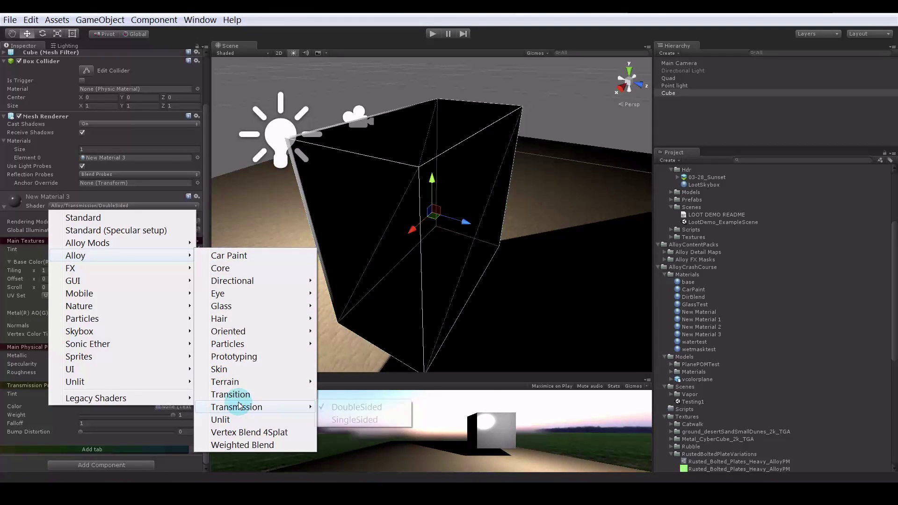
left_click(355, 419)
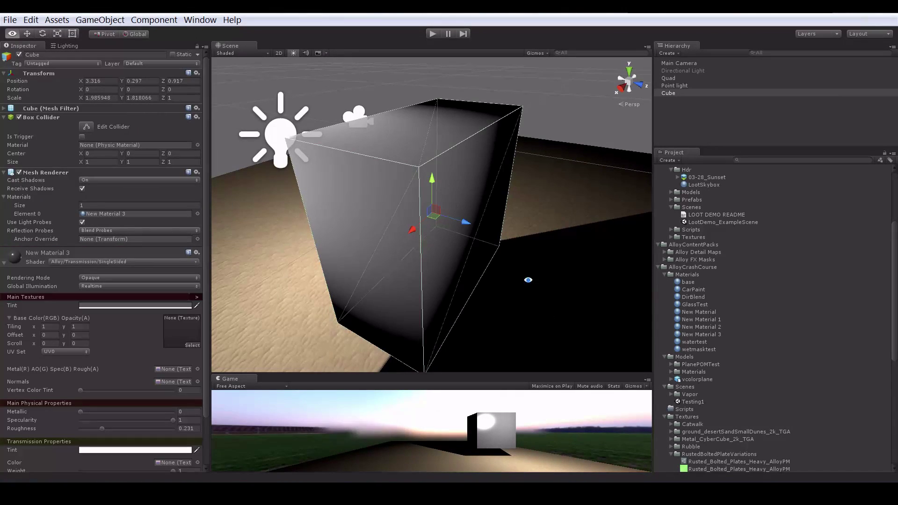
- Move the point light beside the cube's wide face to about X 3.104, Y 0.73, Z -0.8
left_click_drag(528, 280, 408, 206, "alt")
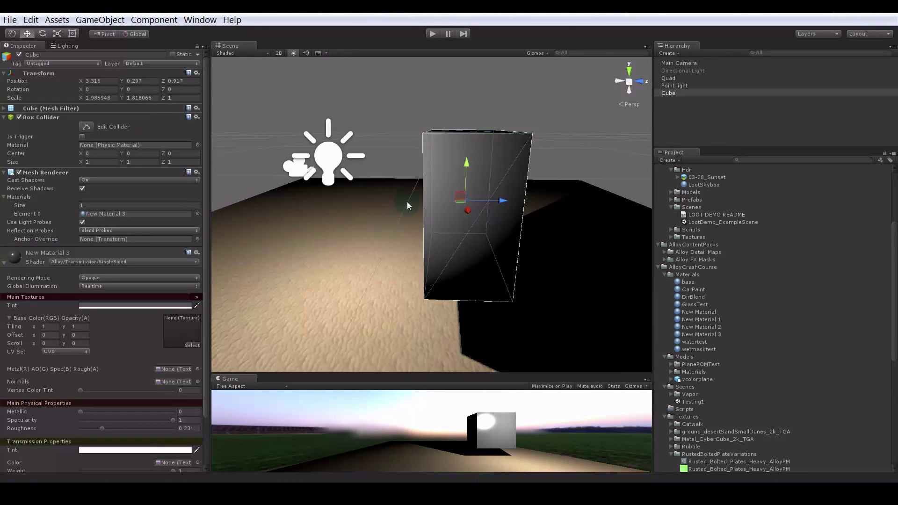
left_click_drag(534, 288, 433, 177, "alt")
left_click_drag(564, 218, 310, 140, "alt")
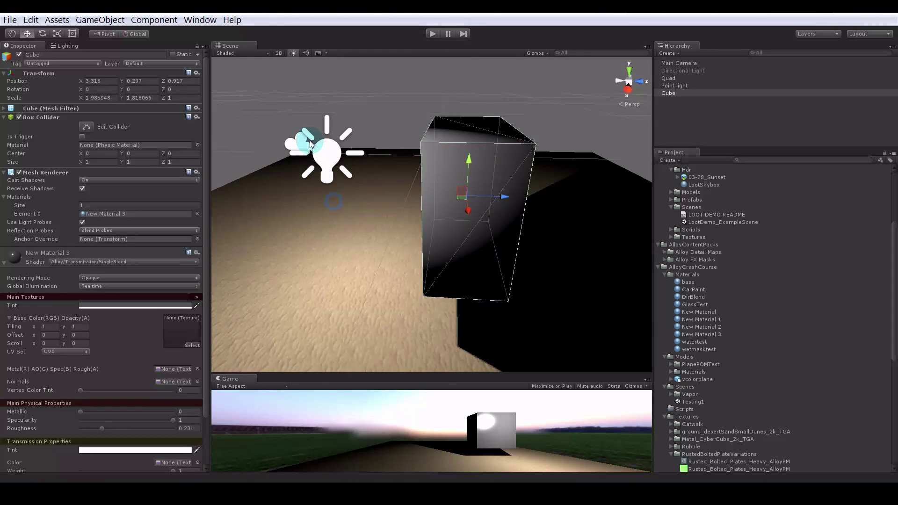
left_click(312, 145)
key("f")
left_click_drag(468, 177, 494, 188)
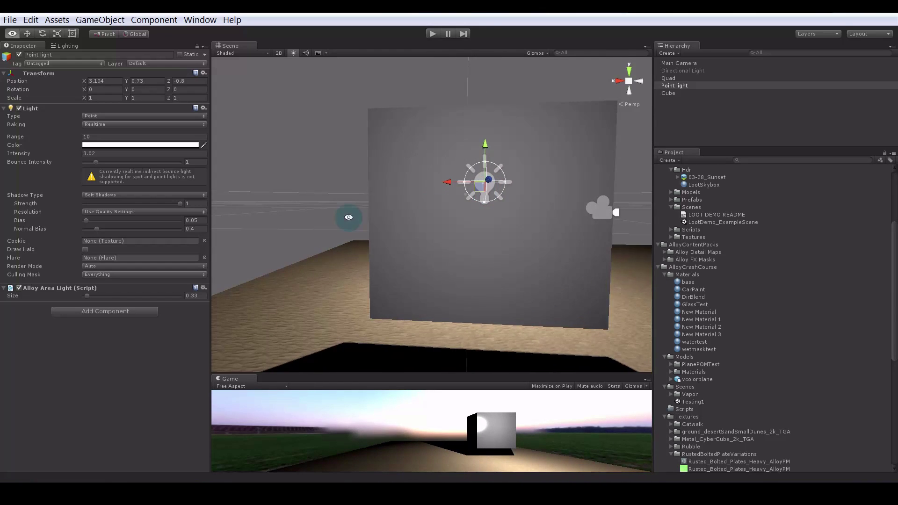
- Deactivate the point light and add a spotlight to the scene
left_click_drag(349, 217, 358, 109, "alt")
left_click(19, 54)
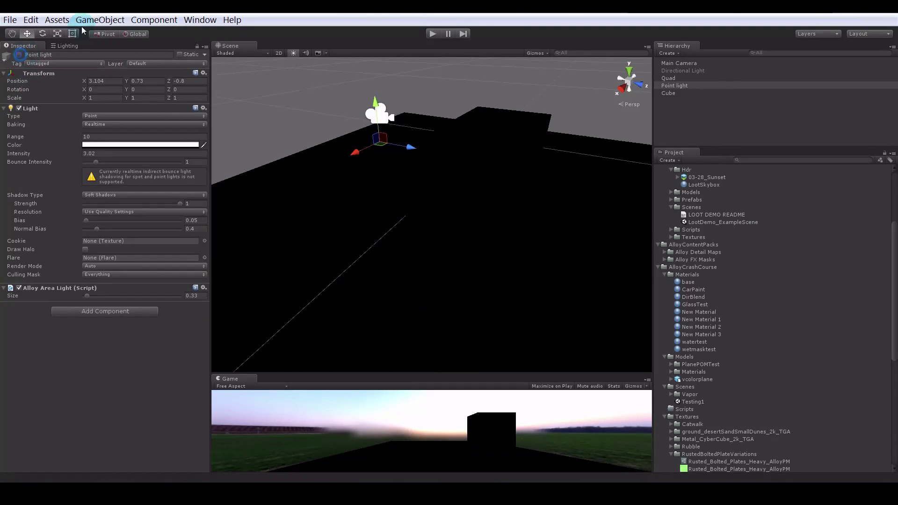
left_click(100, 20)
mouse_move(142, 86)
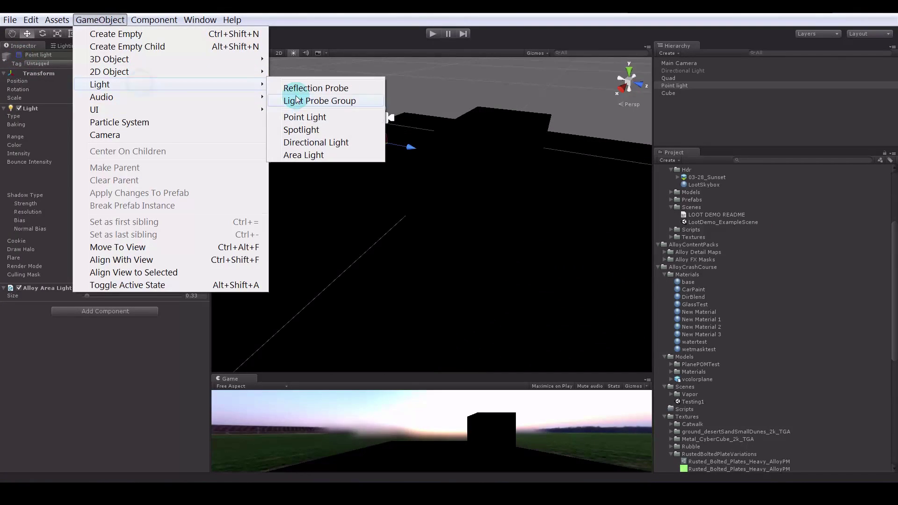
left_click(309, 132)
- Place the spotlight in front of the cube's face at about X 3.355, Y 0.631 and set its intensity to 7.99
left_click_drag(407, 216, 343, 208, "alt")
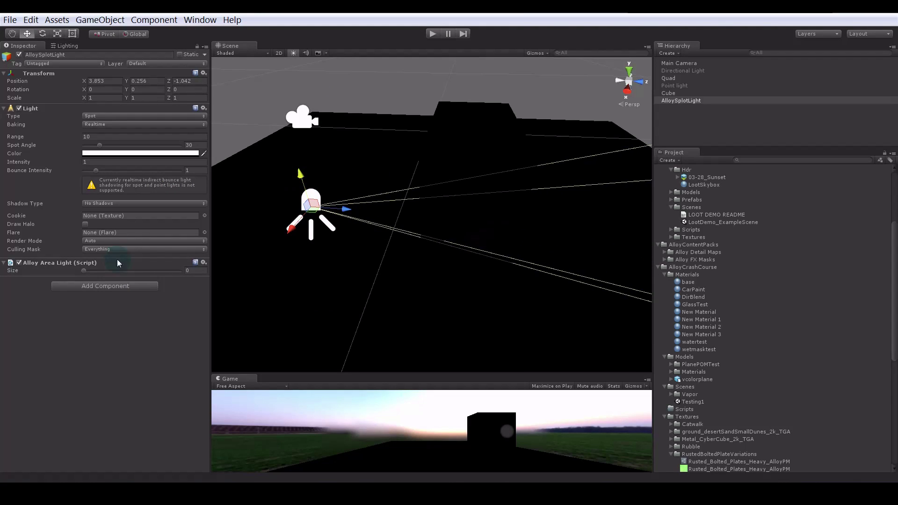
left_click_drag(300, 173, 516, 147)
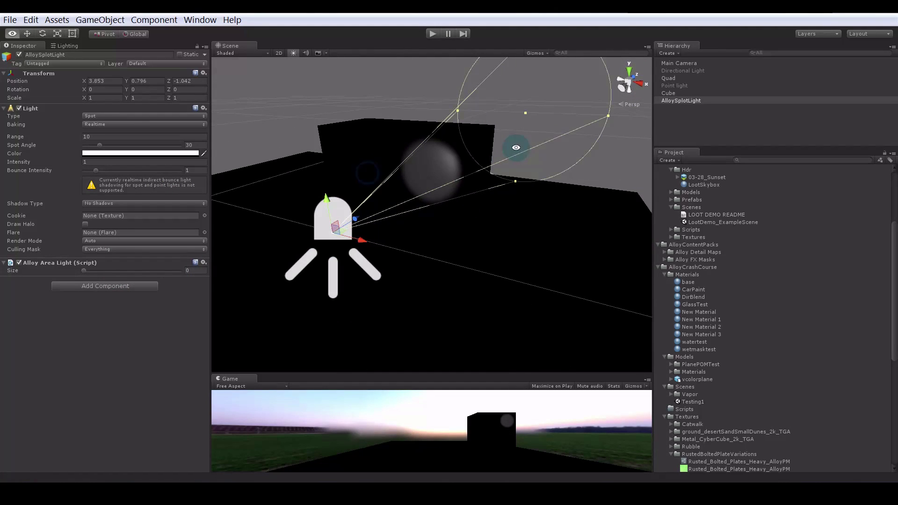
left_click_drag(353, 235, 231, 186)
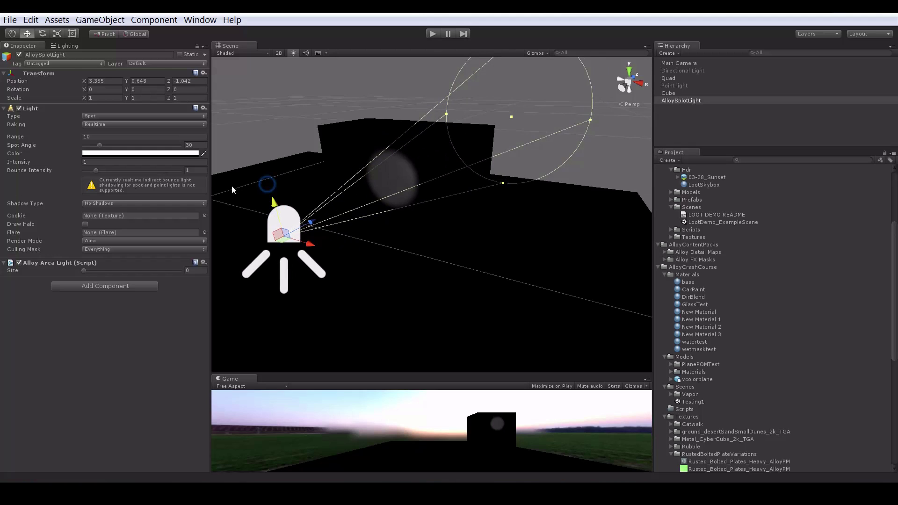
left_click_drag(73, 164, 130, 158)
left_click_drag(499, 229, 477, 195, "alt")
mouse_move(421, 138)
left_mouse_down()
mouse_move(422, 156)
mouse_move(421, 140)
left_mouse_up()
- Tilt the spotlight slightly downward, to about 5.85 degrees around the X axis
left_click_drag(351, 173, 395, 199, "alt")
key("e")
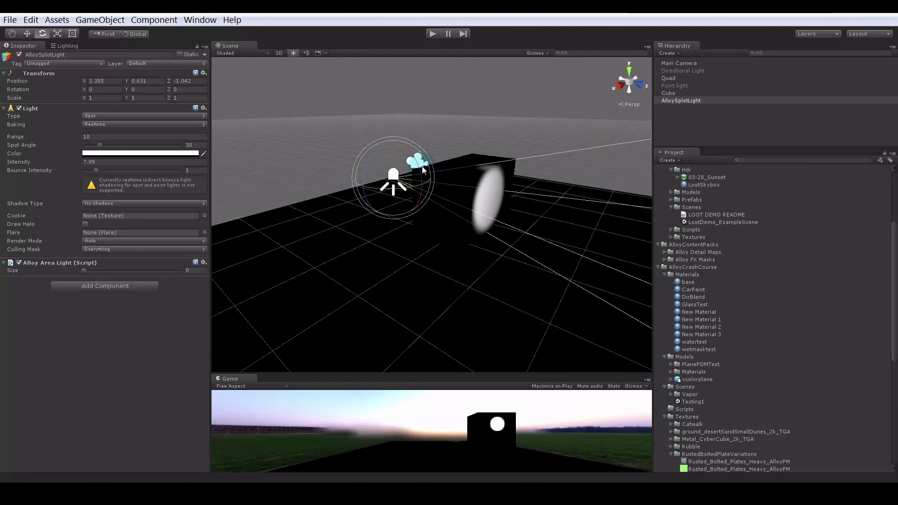
mouse_move(410, 161)
left_mouse_down()
mouse_move(408, 150)
mouse_move(415, 169)
left_mouse_up()
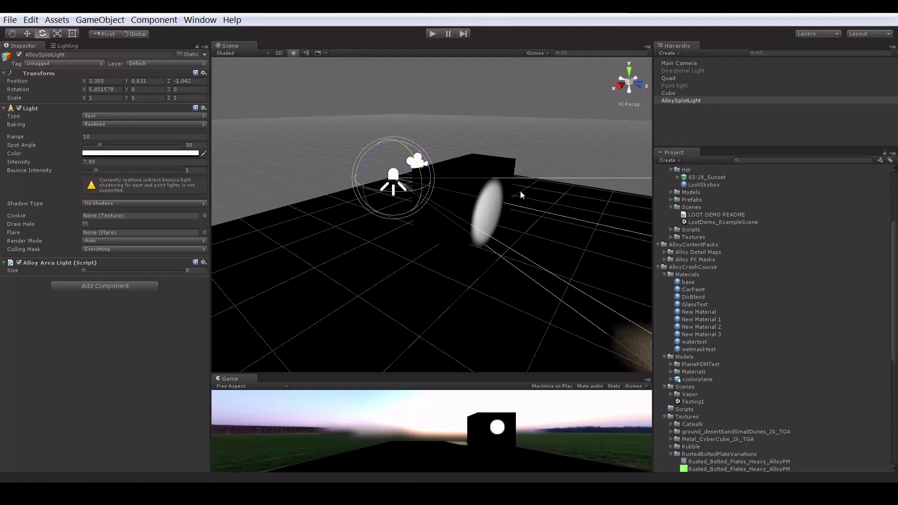
- Select the cube and examine its material's transmission settings and the spotlight's effect on the faces from several angles
left_click(481, 186)
left_click_drag(397, 279, 436, 260, "alt")
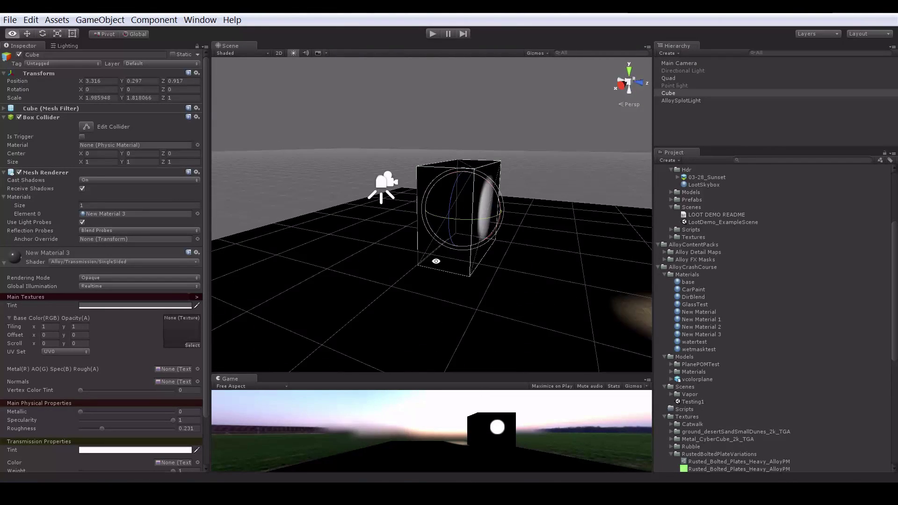
right_click_drag(450, 258, 356, 253, "alt")
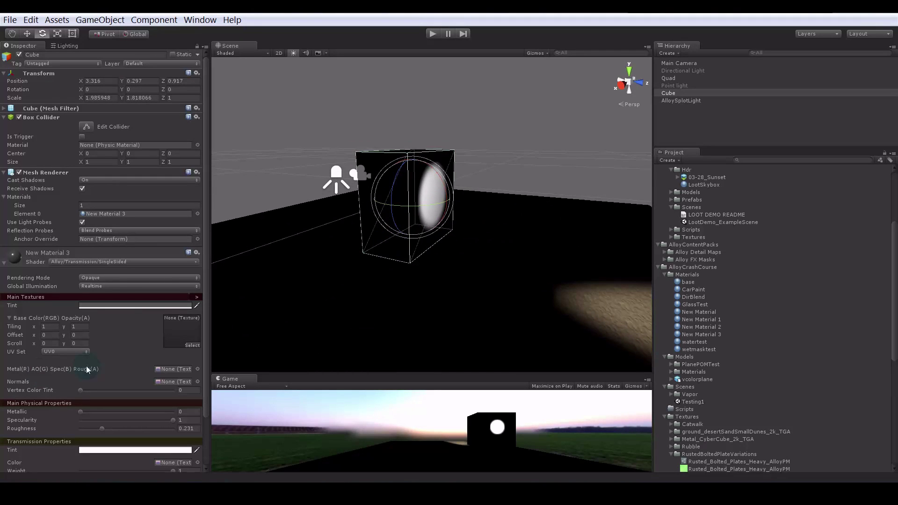
left_click_drag(486, 200, 394, 185, "alt")
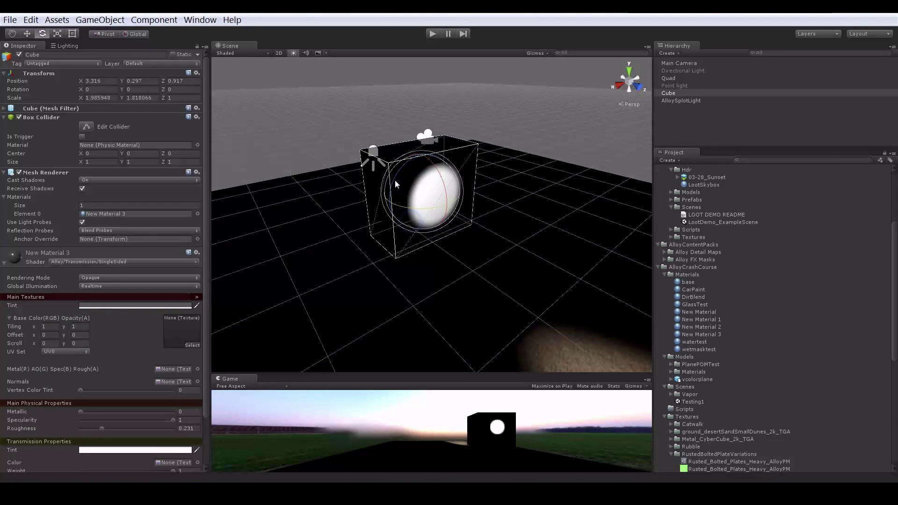
scroll(52, 336, "down", 3)
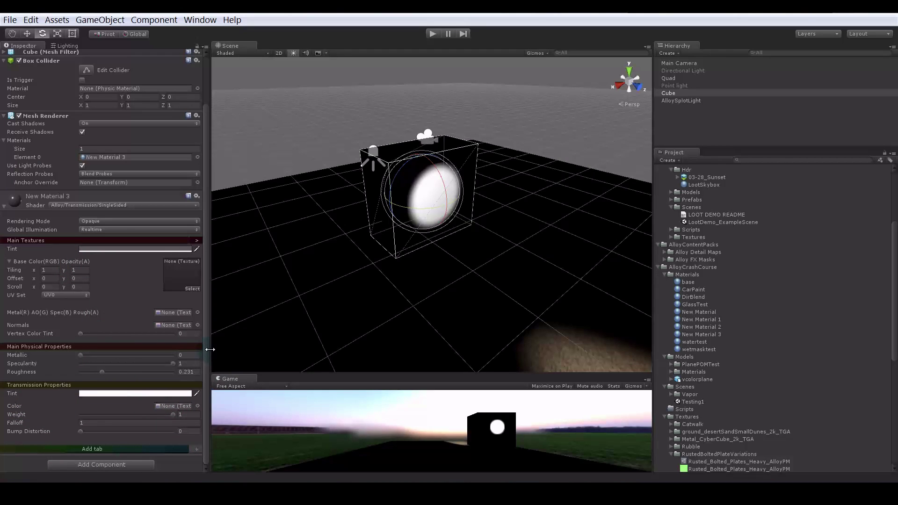
mouse_move(209, 349)
left_mouse_down()
mouse_move(311, 349)
mouse_move(202, 349)
left_mouse_up()
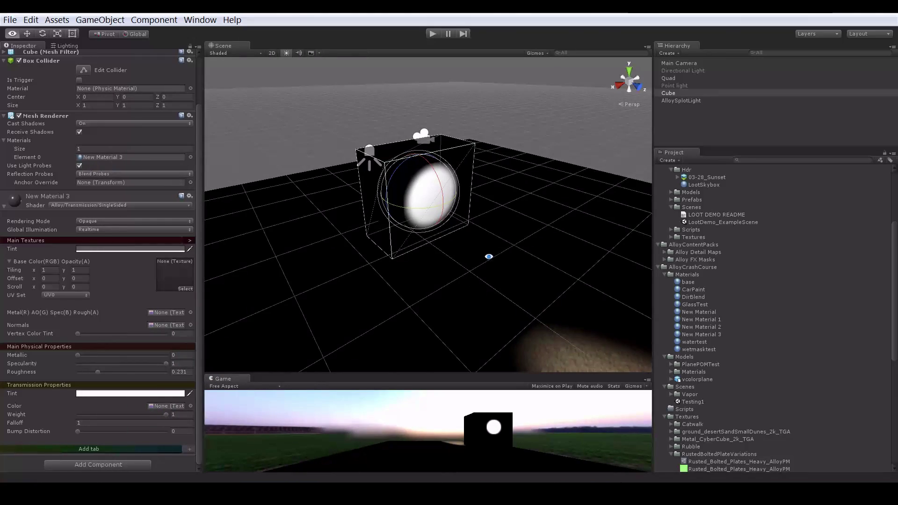
left_click_drag(488, 257, 556, 237, "alt")
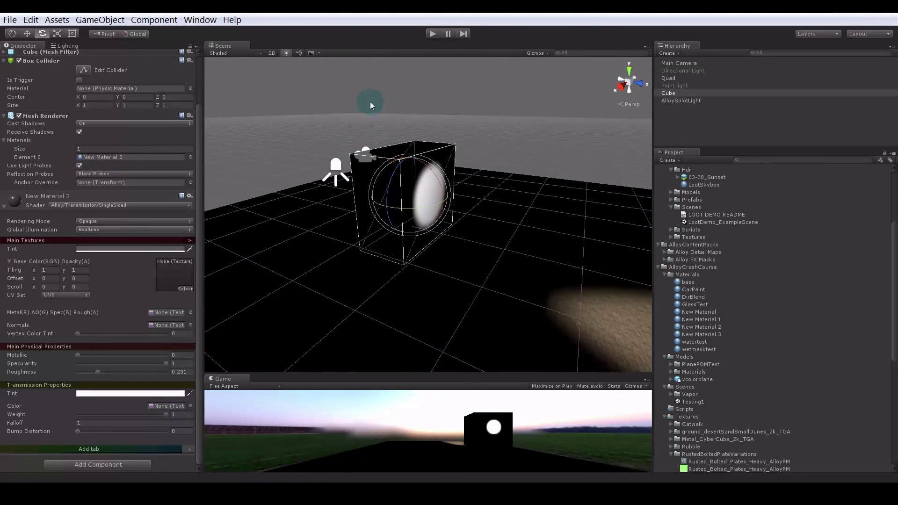
- Save the changes to the Testing1 scene and open the LootDemo_ExampleScene
double_click(720, 222)
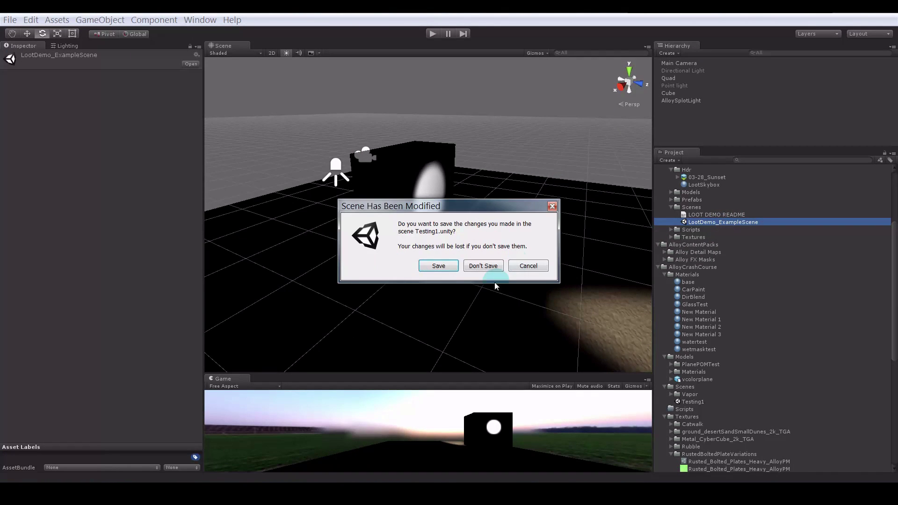
left_click(438, 265)
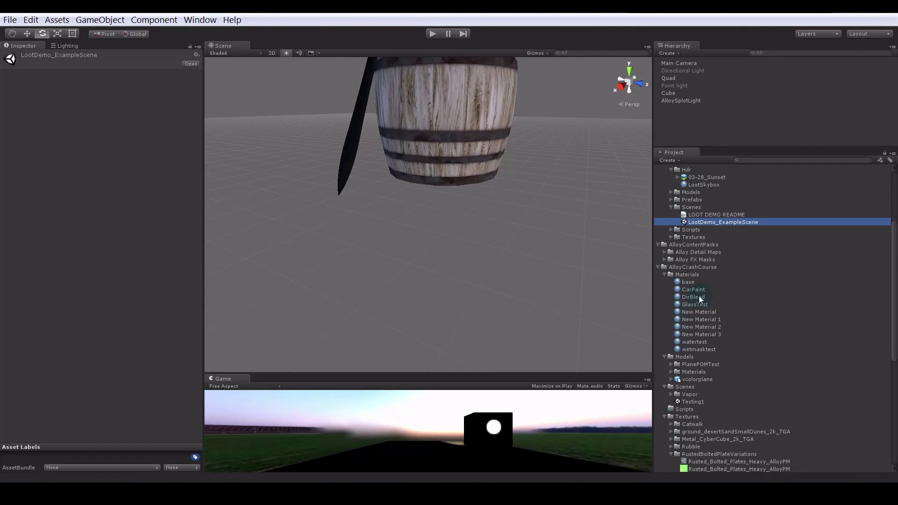
left_click_drag(467, 189, 397, 206, "alt")
scroll(338, 232, "up", 4, "alt")
- Frame the candle on the barrel, deselect it and start Play mode
left_click(346, 208)
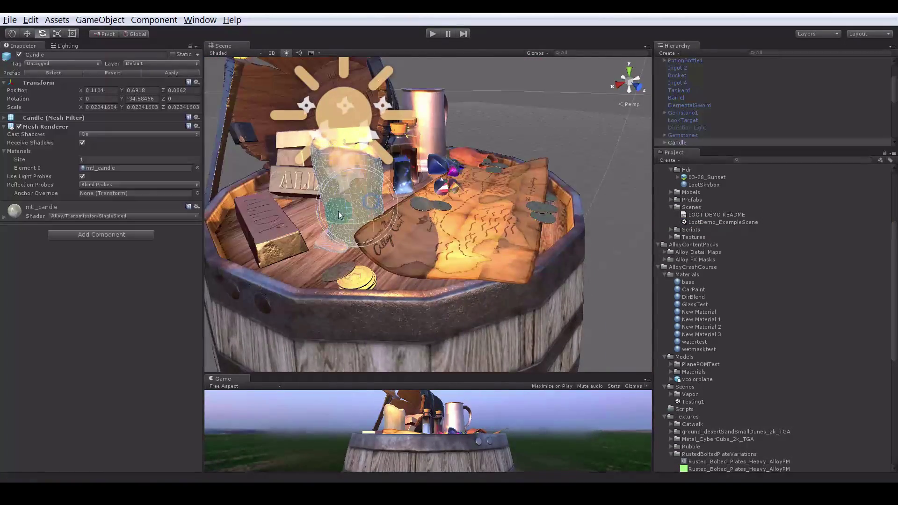
key("f")
left_click(555, 119)
scroll(385, 230, "up", 5)
left_click_drag(385, 231, 514, 120, "alt")
left_click(432, 33)
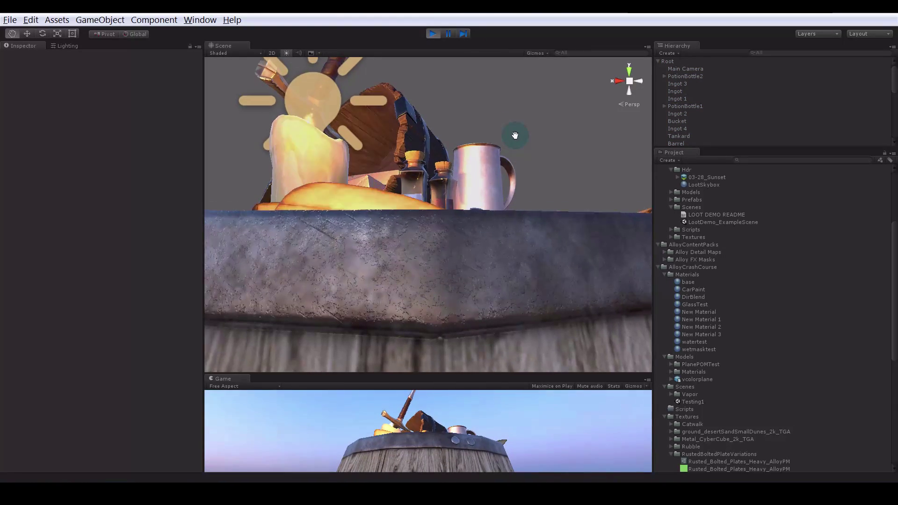
- Select the candle and expand its mtl_candle material to show the transmission properties
left_click_drag(514, 136, 579, 184, "alt")
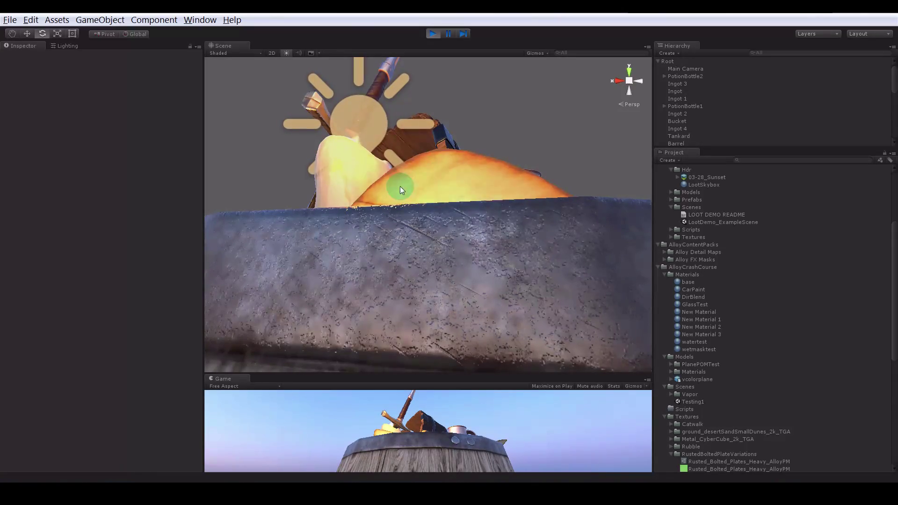
left_click_drag(304, 185, 411, 238, "alt")
left_click(413, 237)
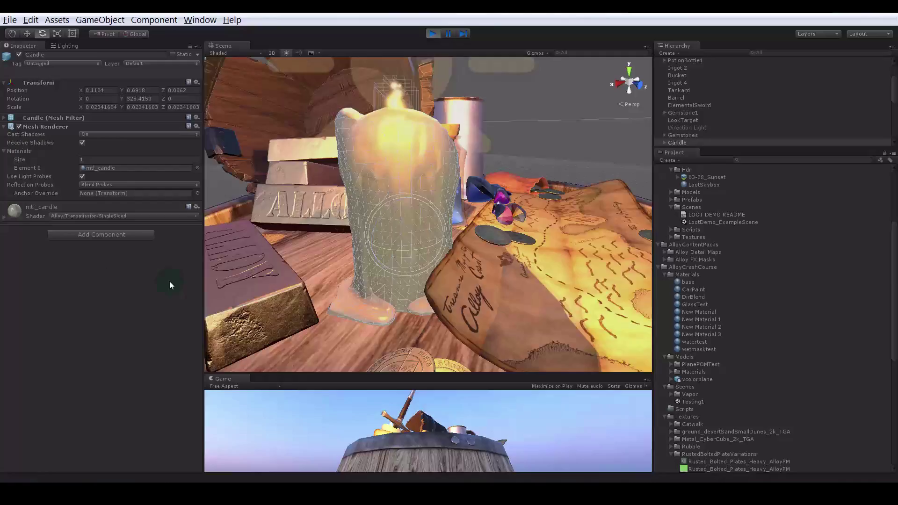
left_click(43, 210)
scroll(140, 374, "down", 3)
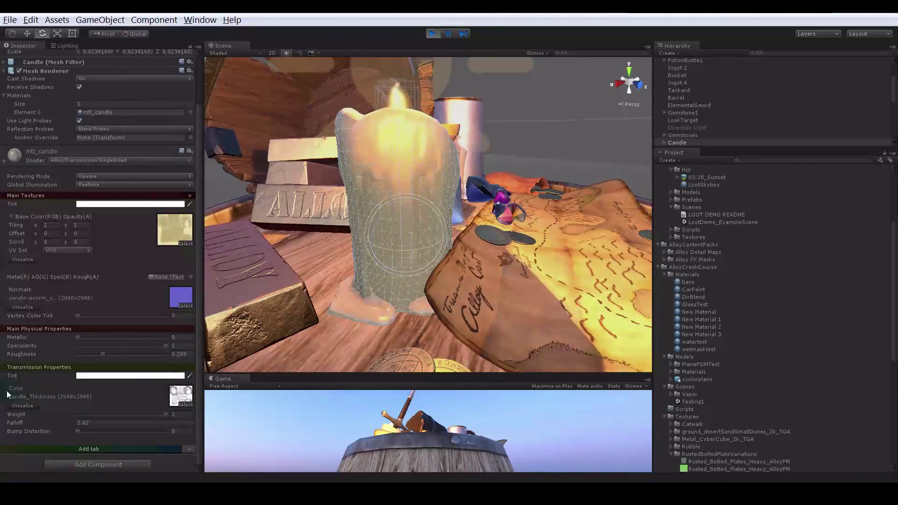
- Locate the candle_Thickness texture used as the transmission color map and enlarge its preview for inspection
left_click(180, 395)
left_click(717, 282)
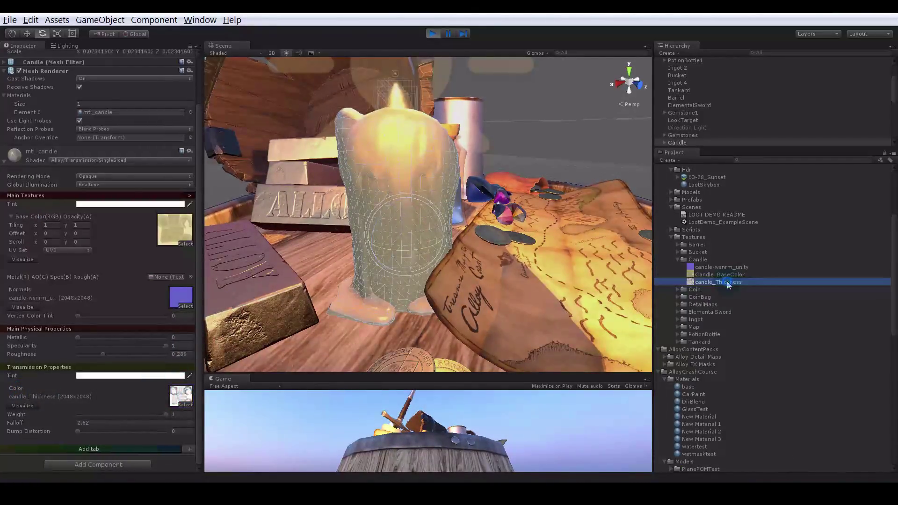
left_click(124, 373)
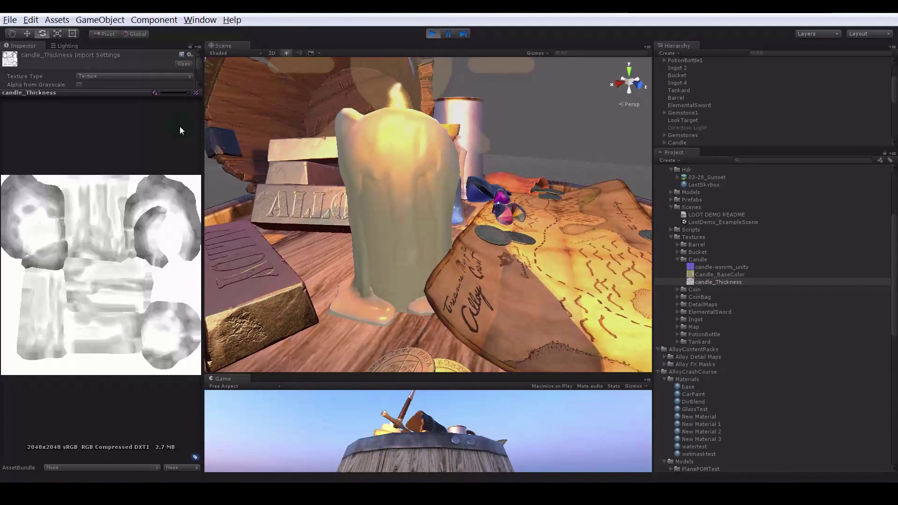
left_click_drag(202, 127, 457, 127)
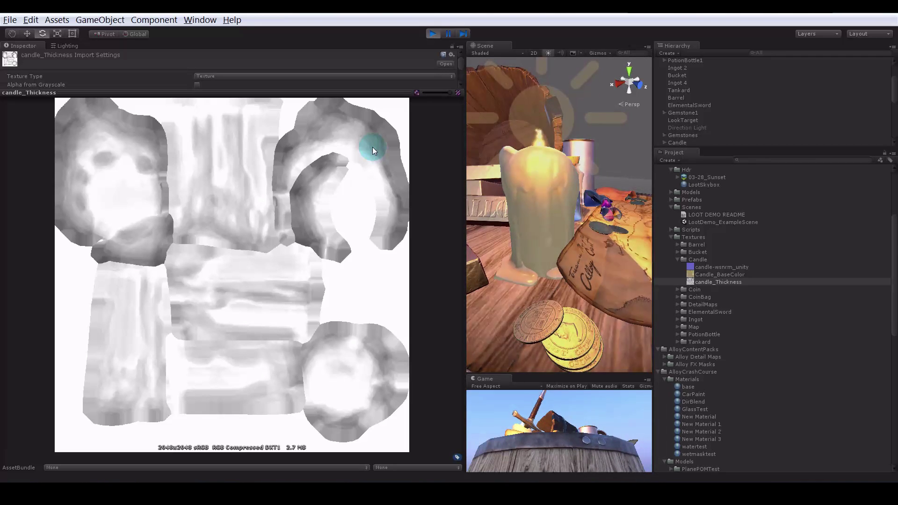
- Shrink the enlarged texture view and reselect the candle to show its material's transmission properties again
left_click_drag(464, 242, 251, 230)
left_click(404, 228)
left_click_drag(404, 227, 325, 263, "alt")
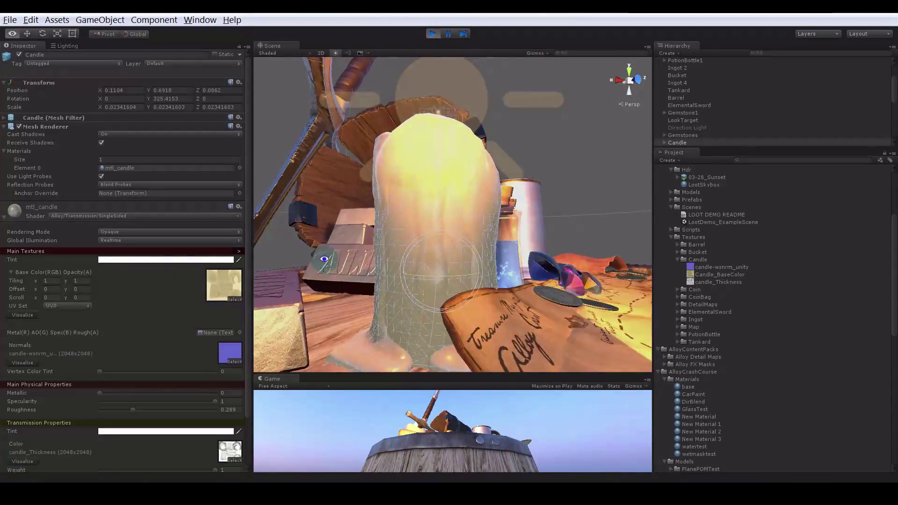
left_click_drag(427, 268, 292, 312, "alt")
scroll(116, 411, "down", 3)
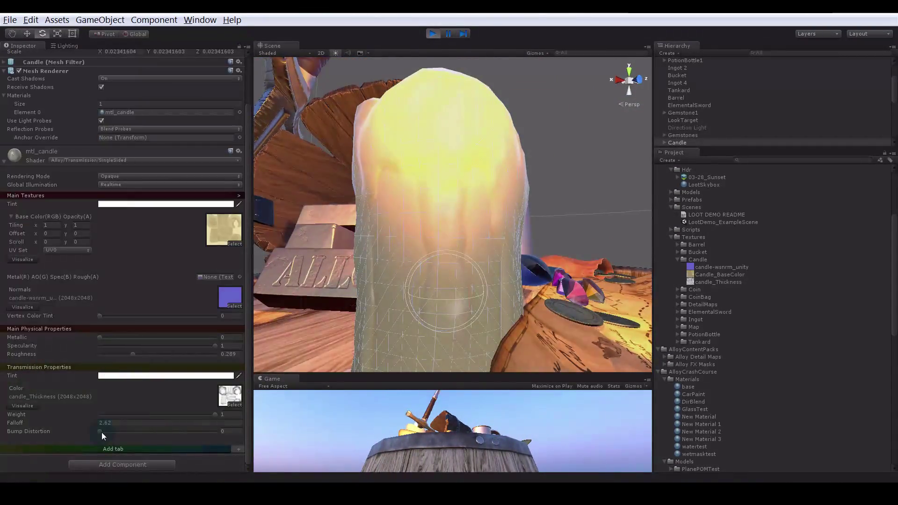
- Try bump distortion values of about 0.077 and 0.692 on the candle's material, compare the glow, and reset it to 0
mouse_move(101, 431)
left_mouse_down()
mouse_move(181, 431)
mouse_move(108, 432)
left_mouse_up()
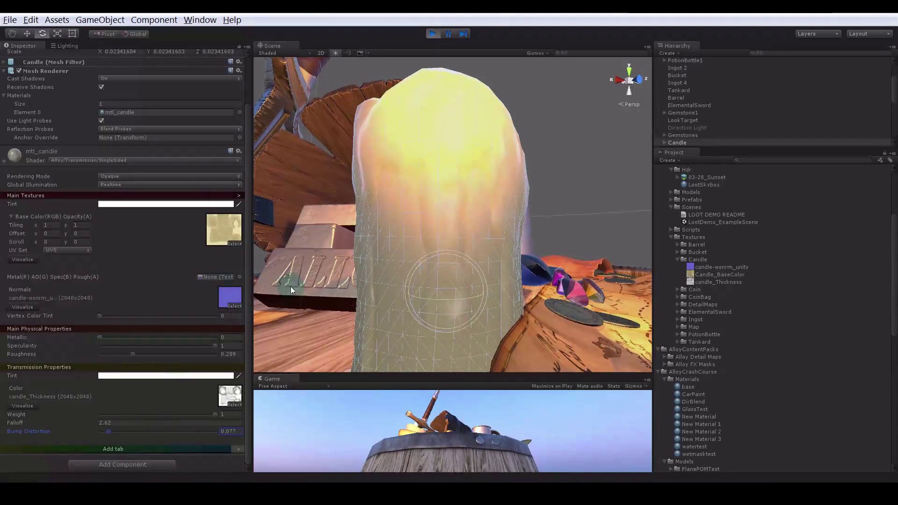
left_click_drag(290, 290, 441, 268, "alt")
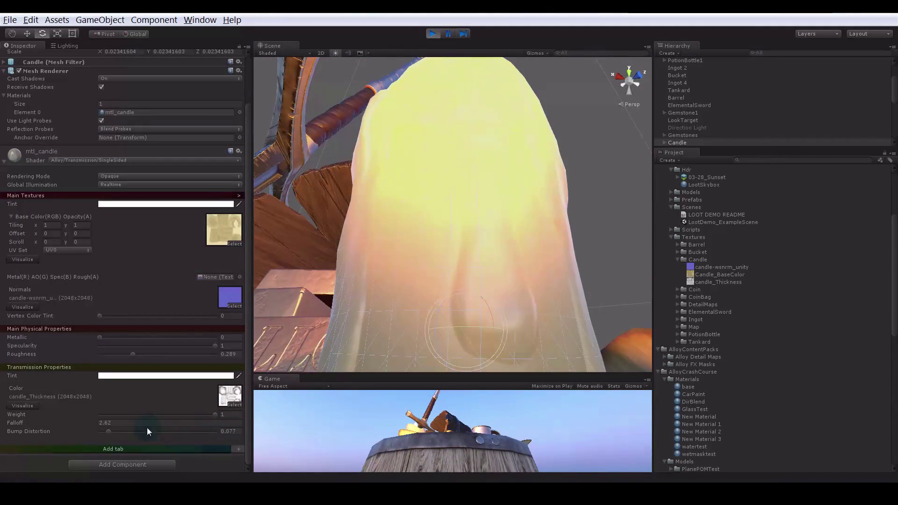
mouse_move(108, 432)
left_mouse_down()
mouse_move(186, 433)
mouse_move(179, 433)
left_mouse_up()
left_click_drag(416, 232, 440, 264, "alt")
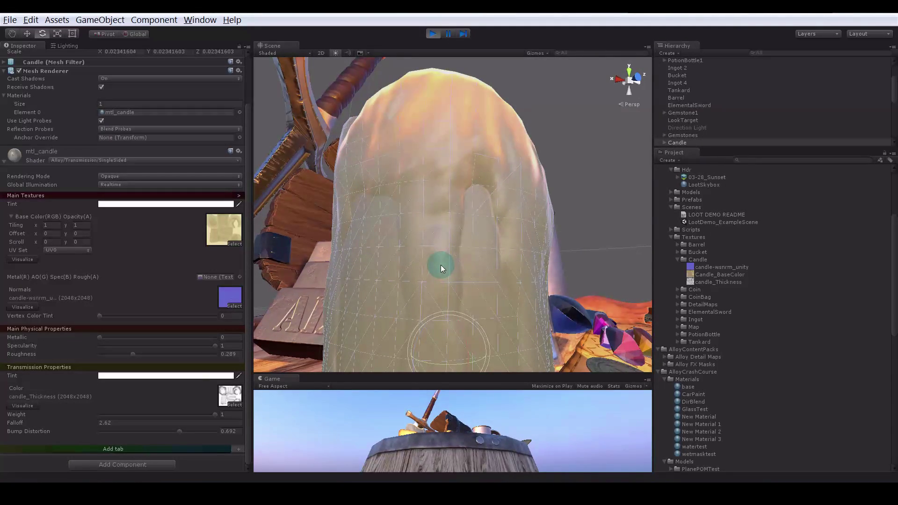
left_click_drag(458, 225, 476, 124, "alt")
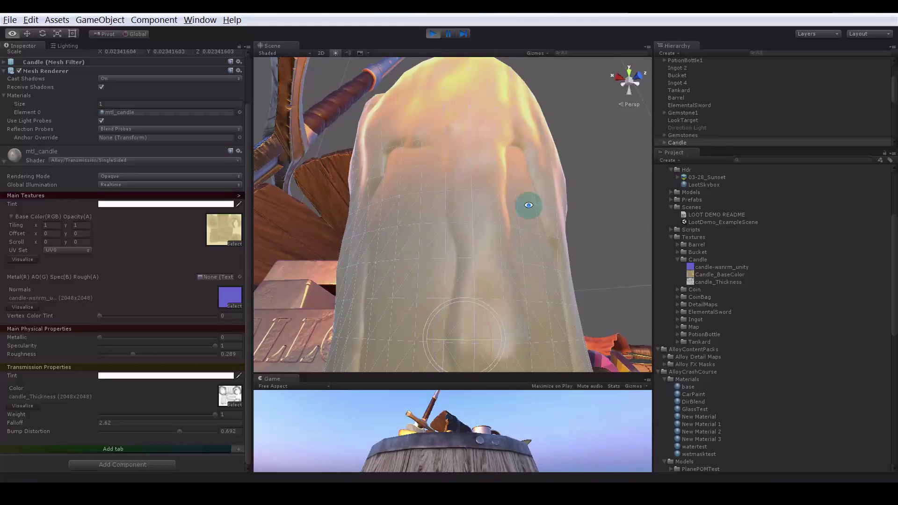
left_click_drag(527, 204, 471, 225, "alt")
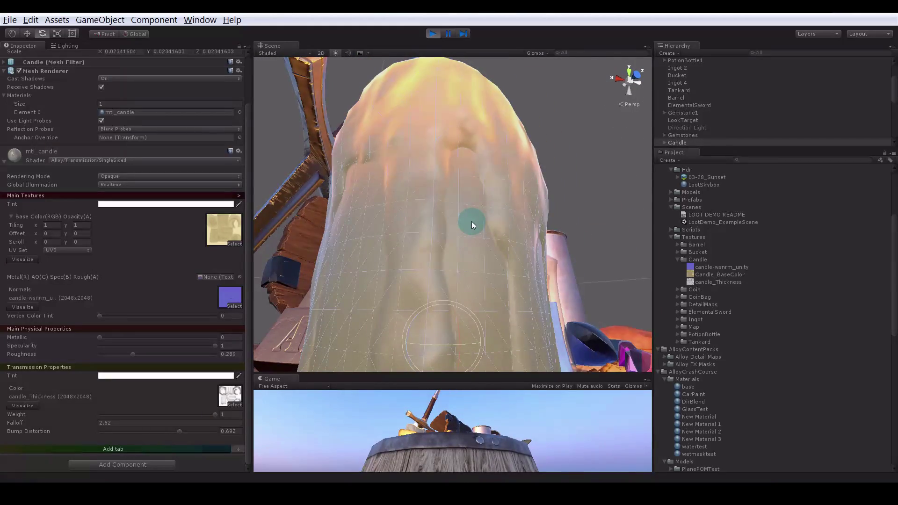
left_click_drag(525, 274, 407, 257, "alt")
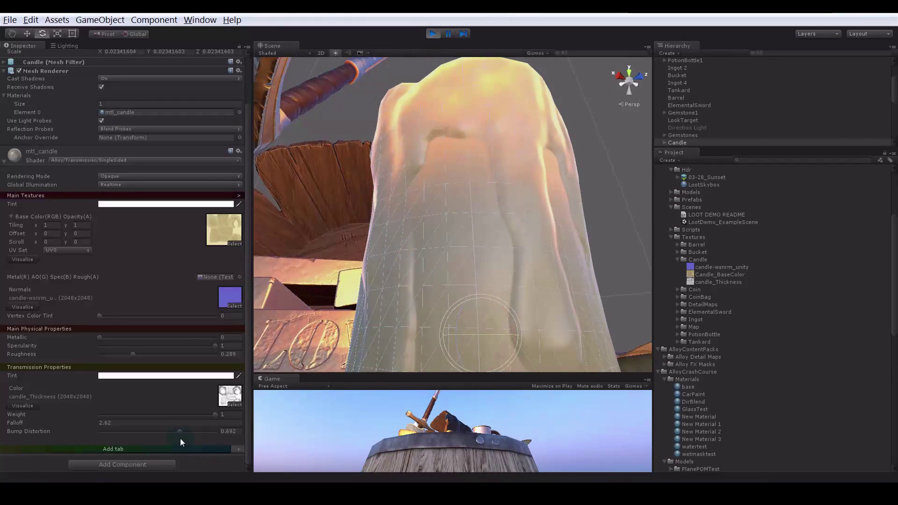
left_click_drag(182, 434, 103, 436)
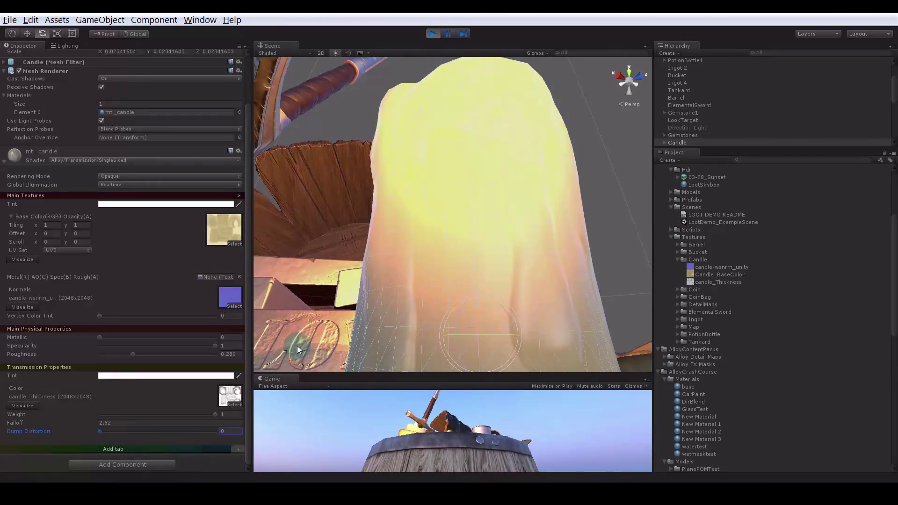
- Set the candle's transmission weight to about 0.761, falloff to 4.51 and bump distortion to about 0.409, checking the glow from several angles
left_click_drag(402, 275, 355, 280, "alt")
left_click_drag(103, 435, 169, 432)
mouse_move(82, 423)
left_mouse_down()
mouse_move(119, 427)
mouse_move(63, 427)
mouse_move(154, 431)
left_mouse_up()
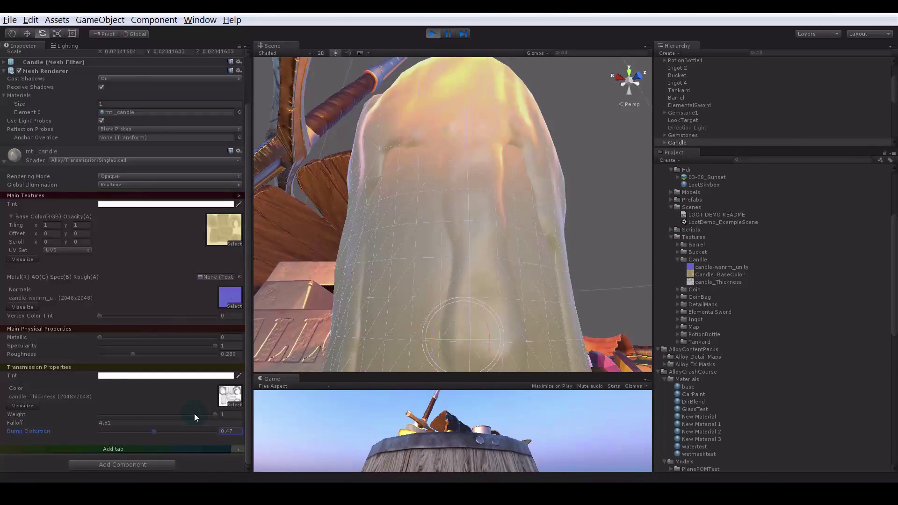
mouse_move(214, 414)
left_mouse_down()
mouse_move(184, 416)
mouse_move(187, 432)
mouse_move(144, 431)
left_mouse_up()
scroll(453, 214, "down", 5)
left_click_drag(453, 214, 311, 254, "alt")
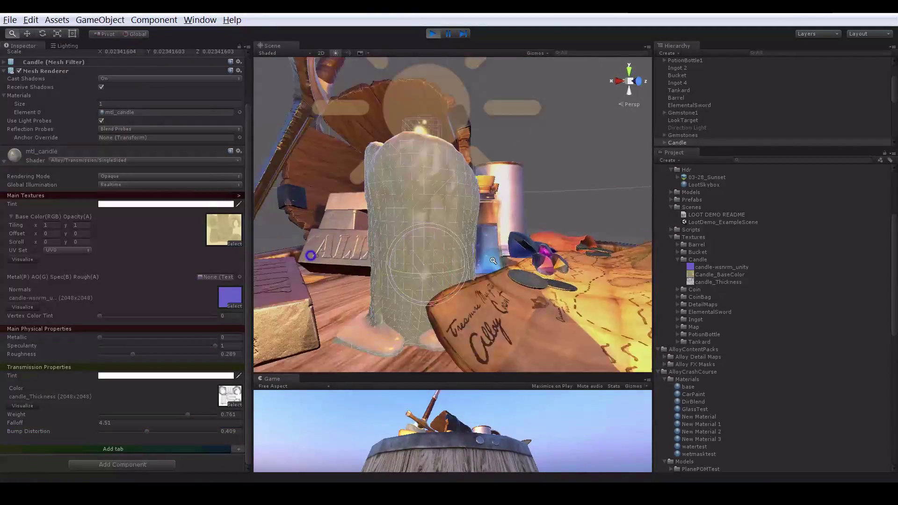
left_click_drag(458, 275, 498, 257, "alt")
scroll(498, 257, "down", 6)
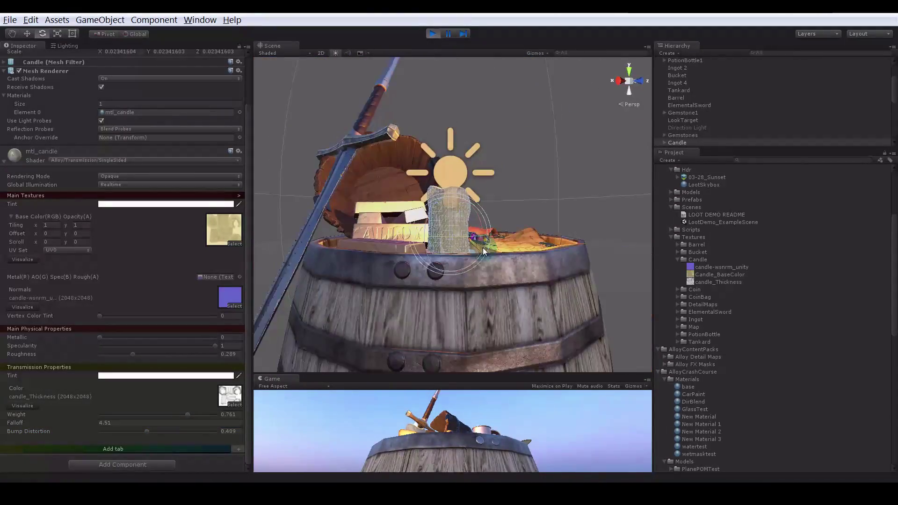
left_click_drag(480, 209, 501, 302, "alt")
scroll(501, 302, "up", 4)
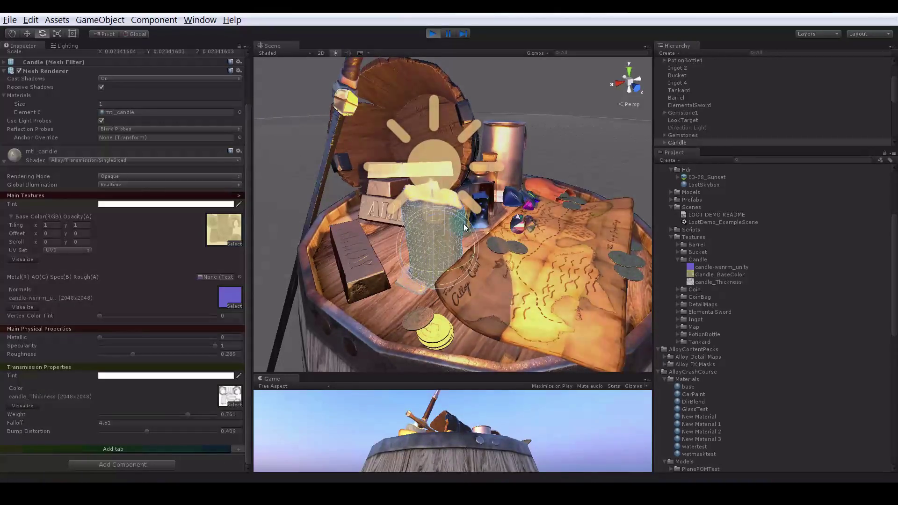
- Open the project's Quality settings, highlight the Pixel Light Count value, and exit play mode
left_click(30, 20)
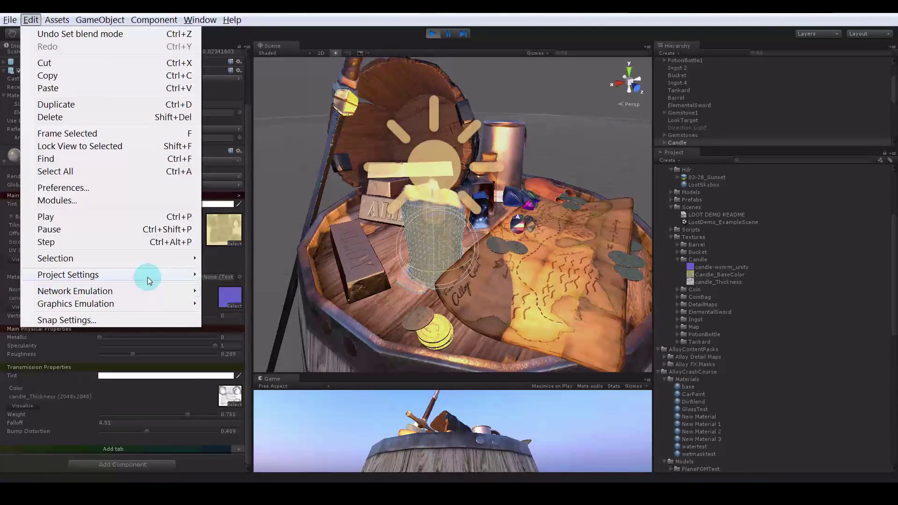
left_click(147, 277)
left_click(260, 363)
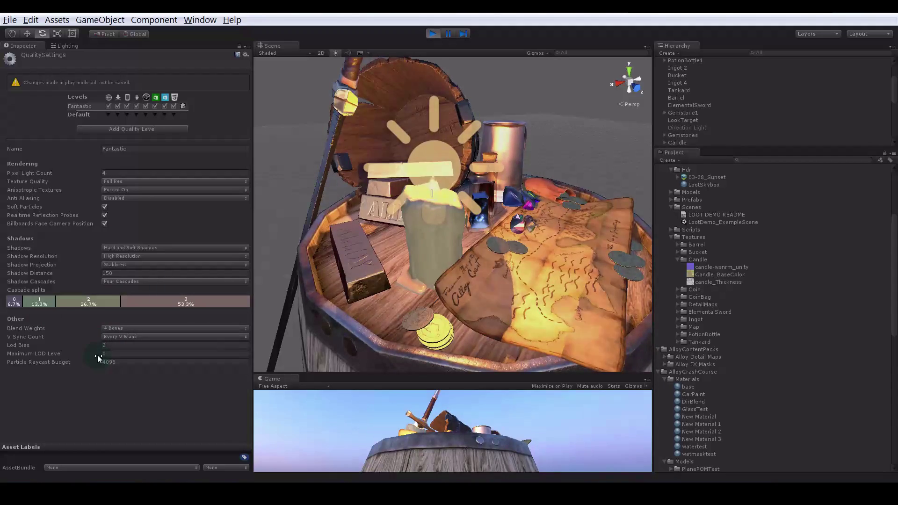
left_click(32, 173)
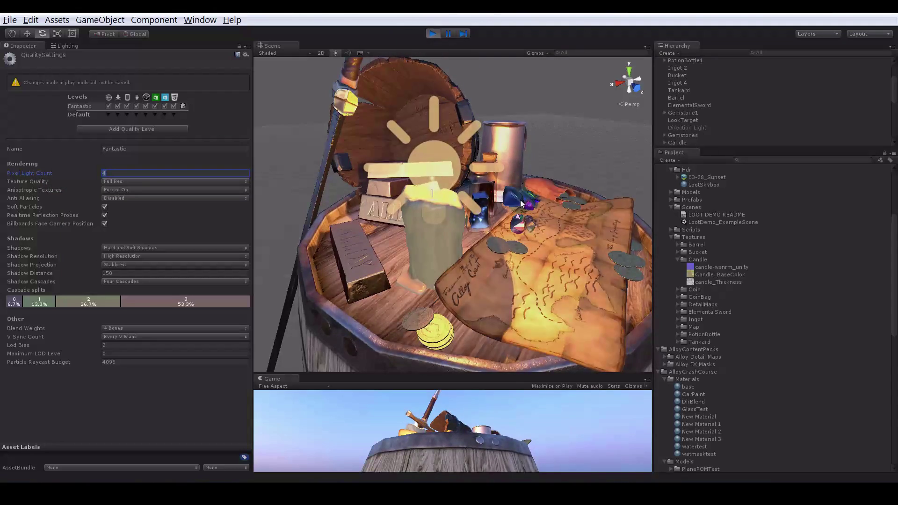
left_click(432, 33)
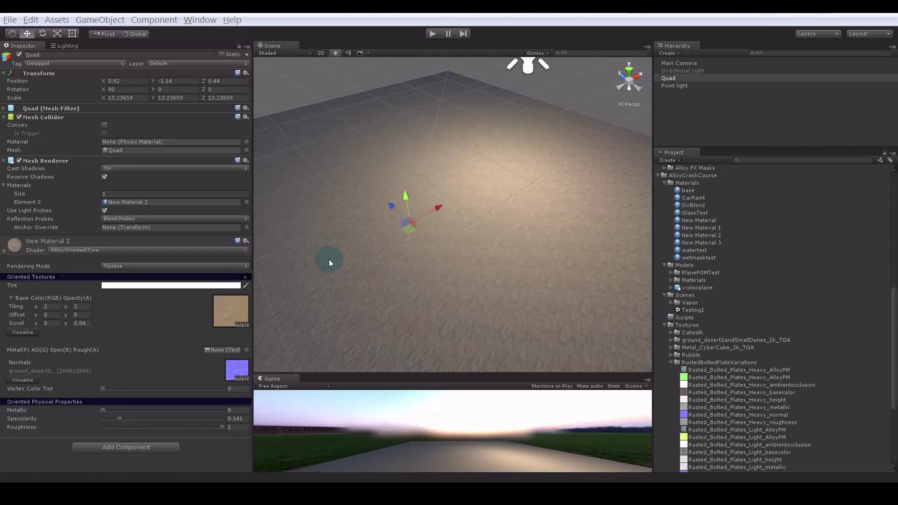
- Switch the quad's New Material 2 to the Alloy Weighted Blend shader
left_click_drag(376, 237, 407, 236, "alt")
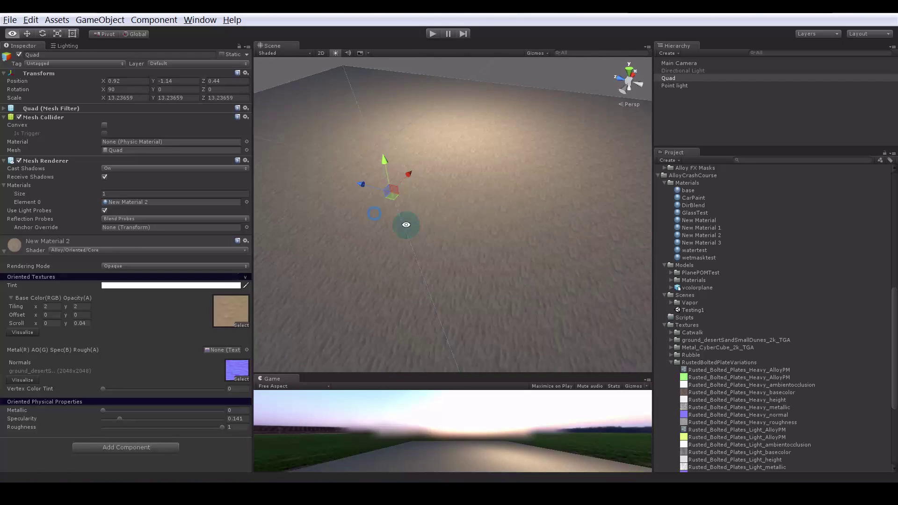
left_click(146, 251)
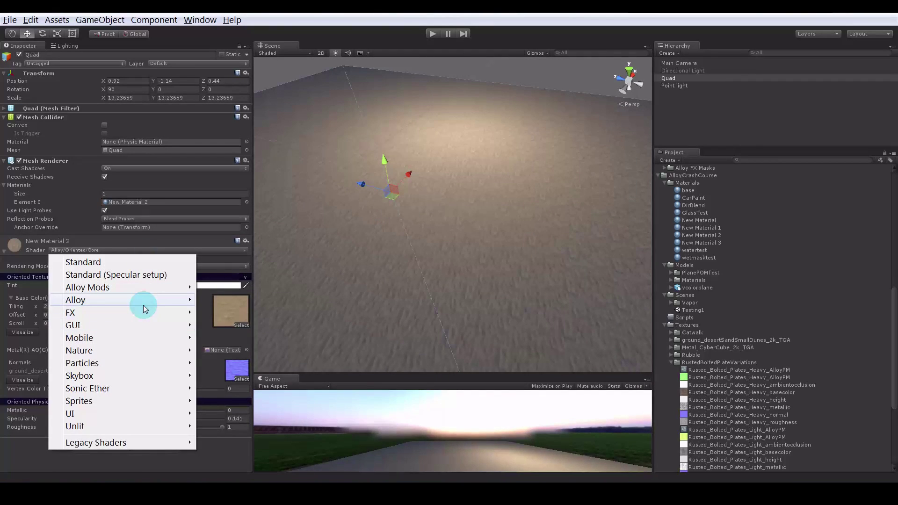
mouse_move(157, 305)
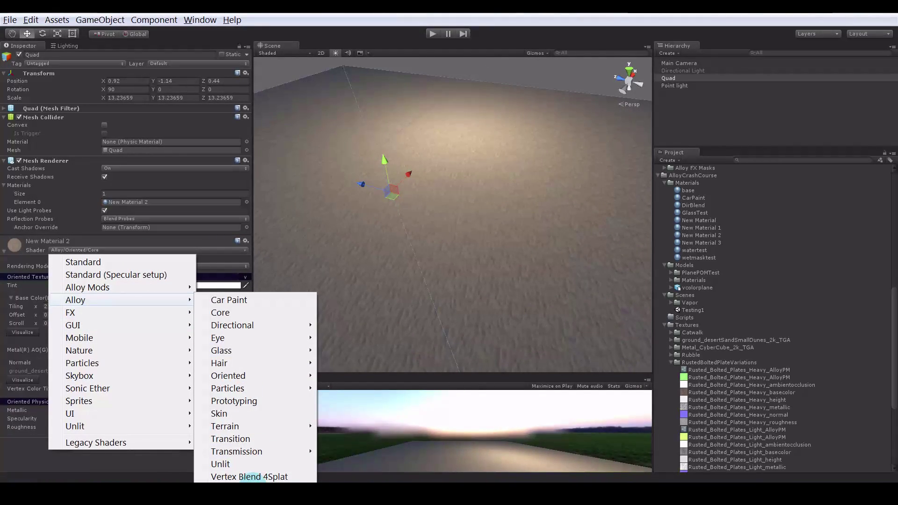
left_click(250, 476)
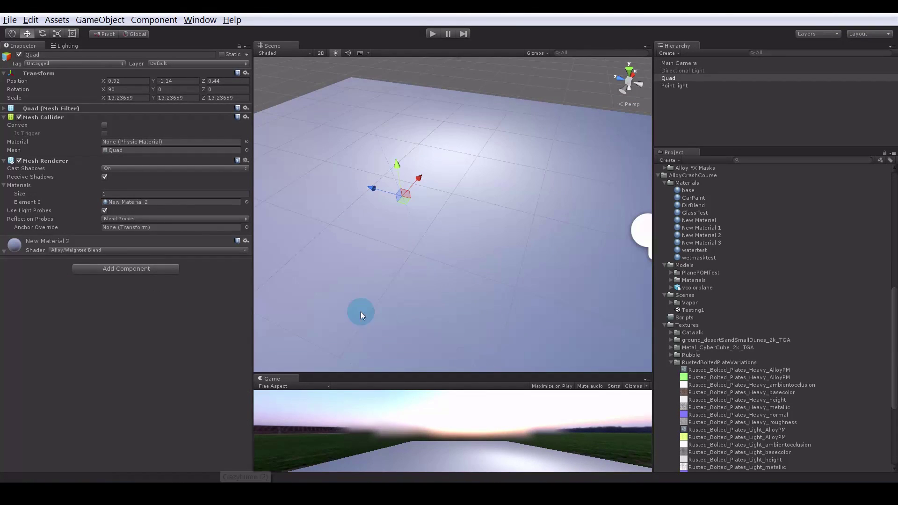
- Expand New Material 2 and its Blend Properties to show the heightmap, weight, cutoff, blend and secondary texture settings
left_click(35, 240)
left_click(21, 256)
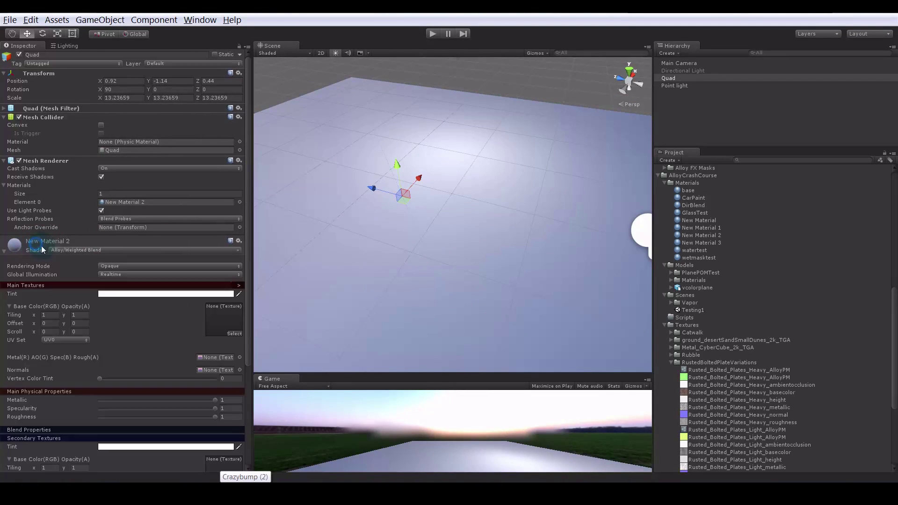
scroll(136, 330, "down", 3)
left_click(121, 346)
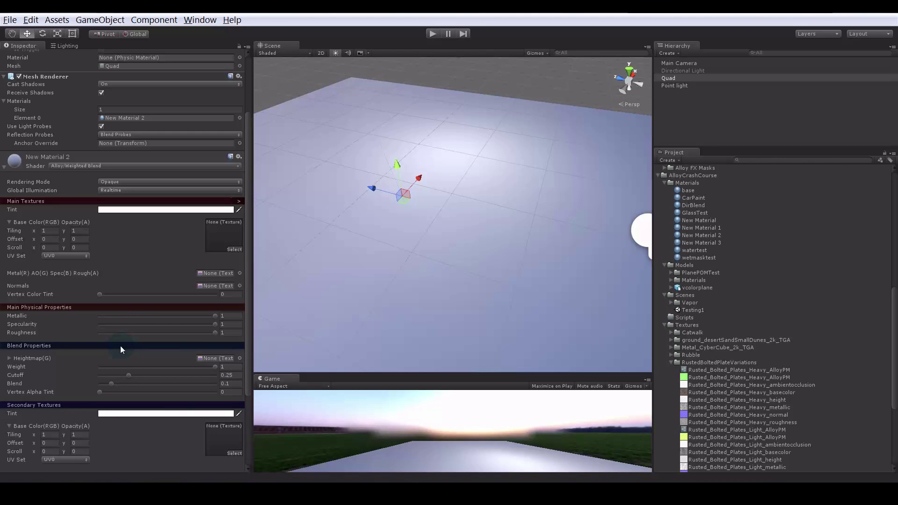
left_click_drag(426, 282, 435, 291, "alt")
right_click_drag(435, 290, 387, 281, "alt")
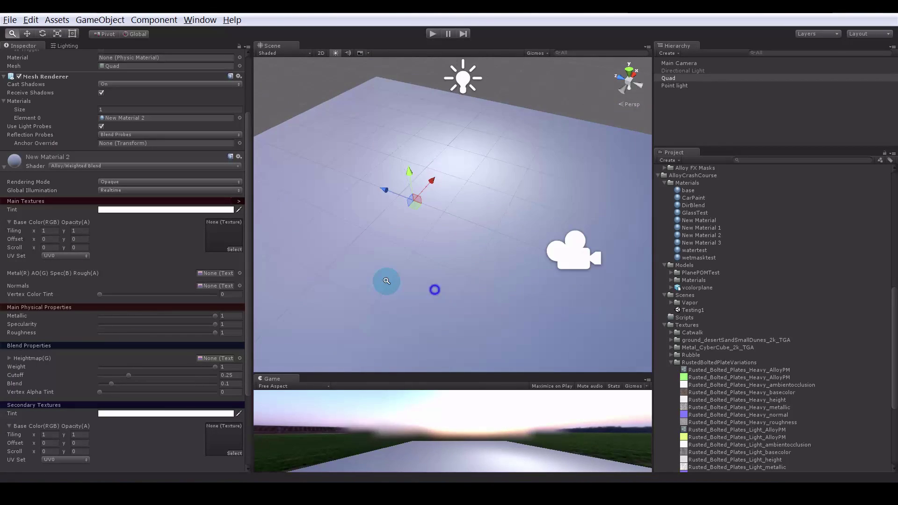
middle_click_drag(387, 280, 407, 256, "alt")
scroll(56, 296, "down", 3)
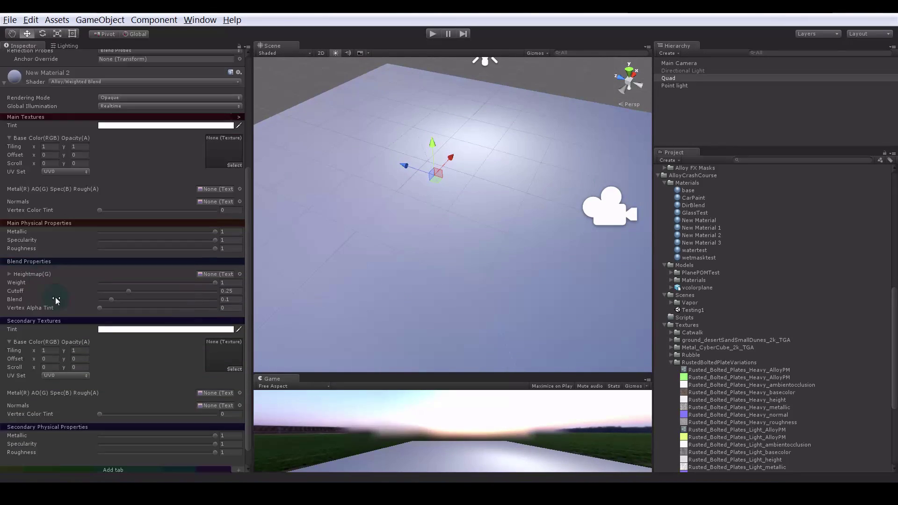
- Set New Material 2's main texture tint to pure red and its secondary texture tint to blue with hue 256
left_click(195, 126)
left_click_drag(668, 264, 686, 231)
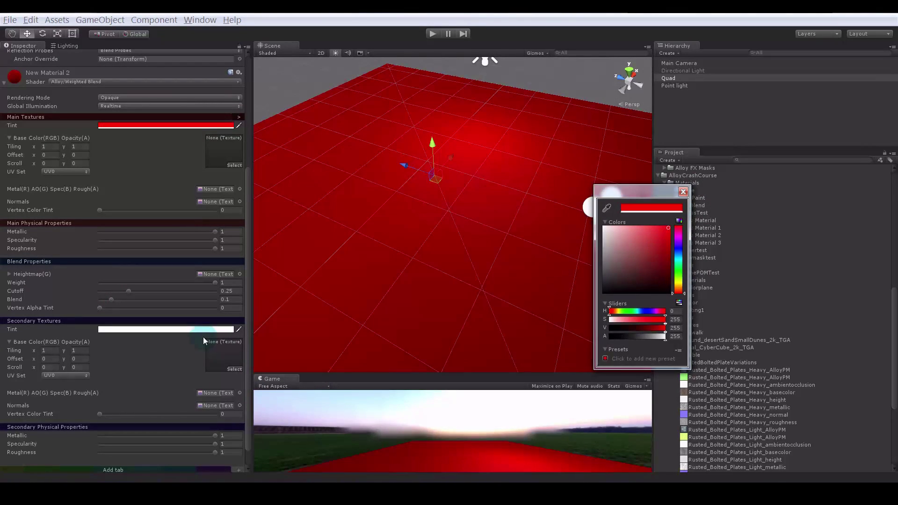
left_click(208, 330)
left_click_drag(678, 261, 678, 245)
left_click(668, 227)
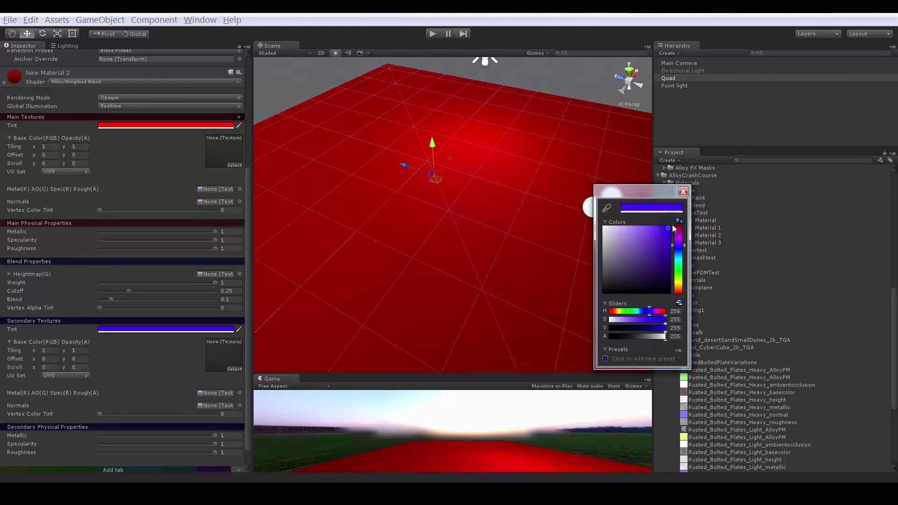
left_click(685, 192)
left_click_drag(531, 259, 482, 318, "alt")
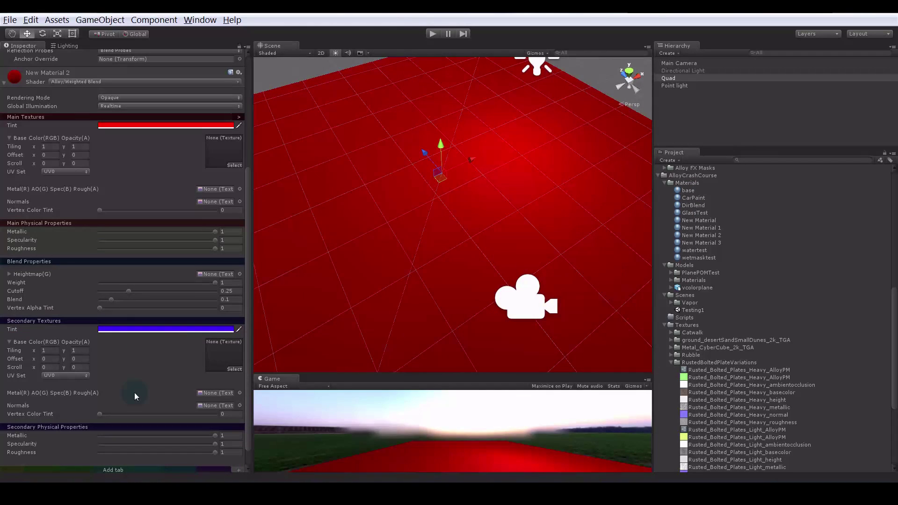
- Find the caustic textures and assign CausticSwirl2 as the heightmap in New Material 2's blend properties
scroll(64, 337, "down", 2)
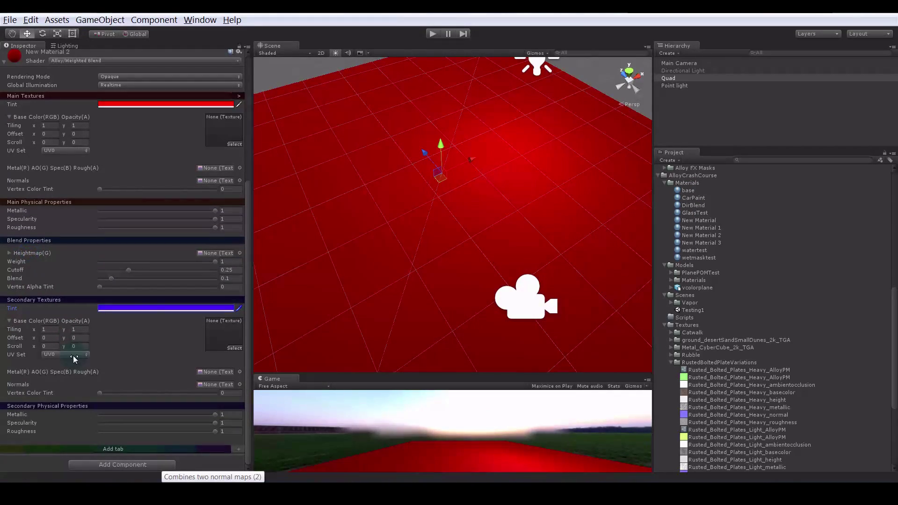
left_click(9, 254)
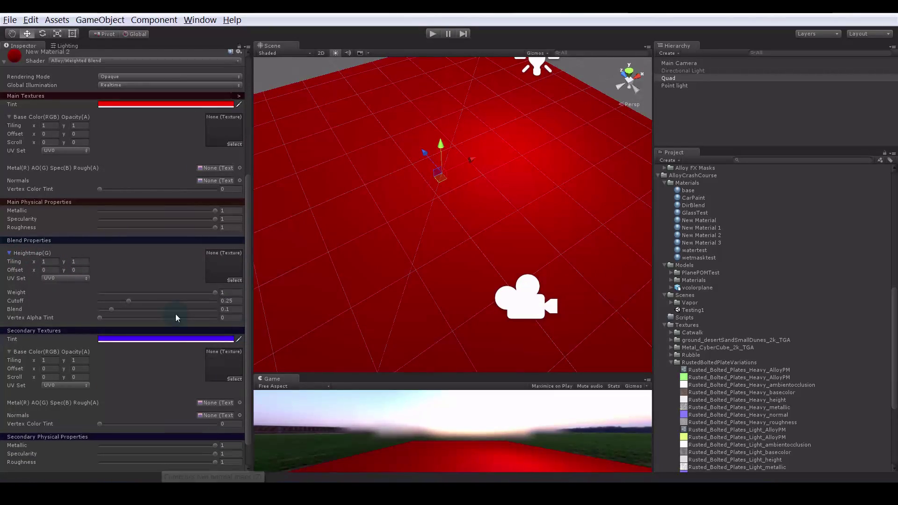
left_click(234, 280)
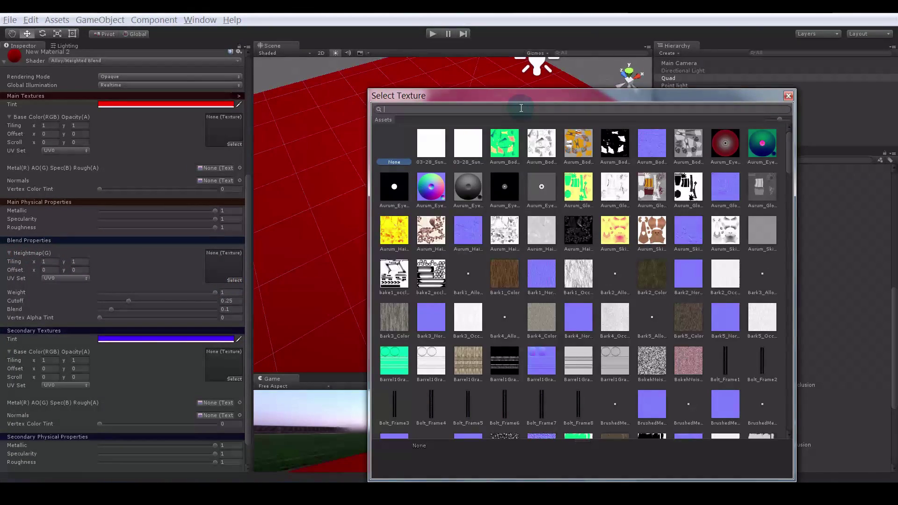
type("caus")
left_click(656, 143)
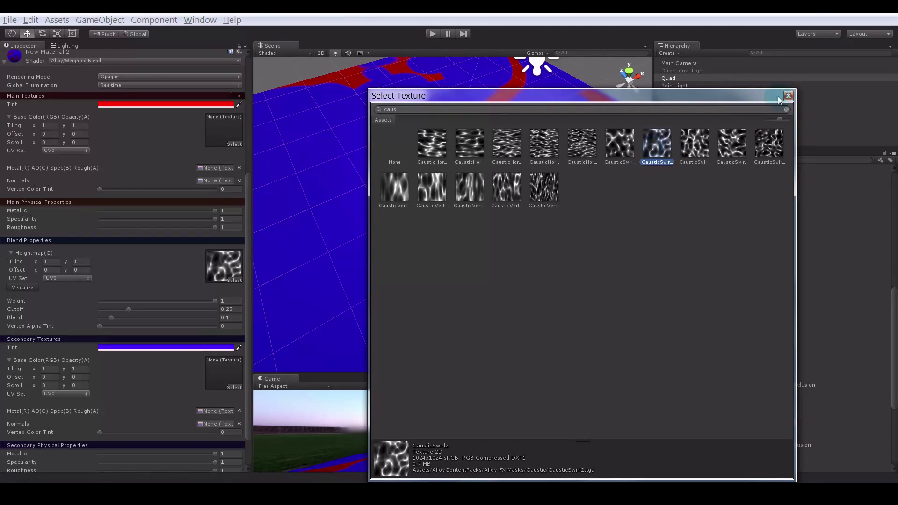
left_click(788, 96)
- Try a blend value of 1 with a cutoff of 0 and inspect the red-to-blue transitions across the quad
scroll(444, 202, "down", 2)
right_click_drag(444, 202, 397, 225, "alt")
left_click_drag(398, 224, 412, 250, "alt")
right_click_drag(374, 262, 408, 260, "alt")
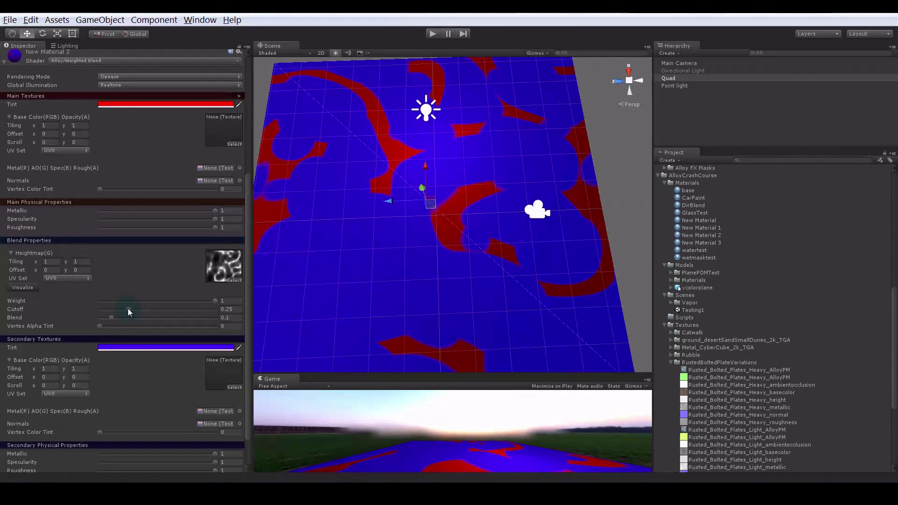
left_click_drag(127, 307, 46, 313)
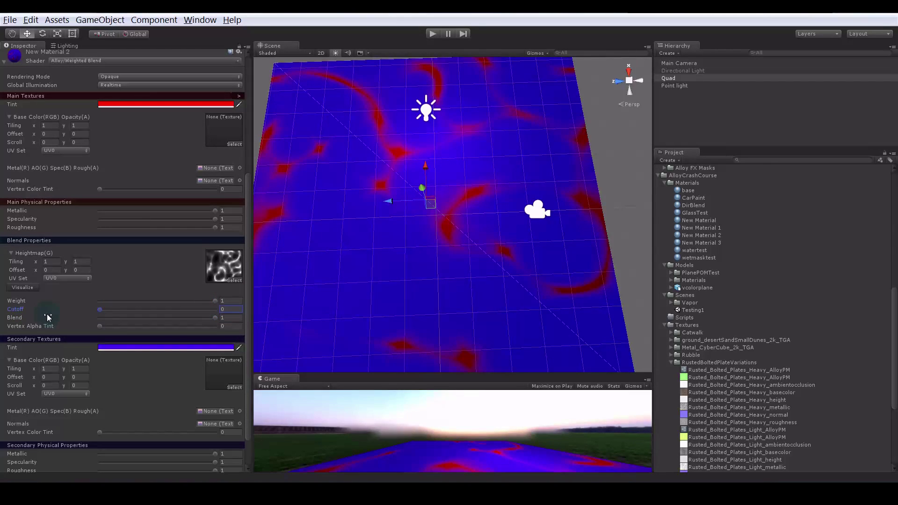
left_click_drag(452, 204, 237, 265, "alt")
scroll(420, 241, "down", 5, "alt")
scroll(457, 222, "up", 3, "alt")
scroll(491, 244, "down", 3)
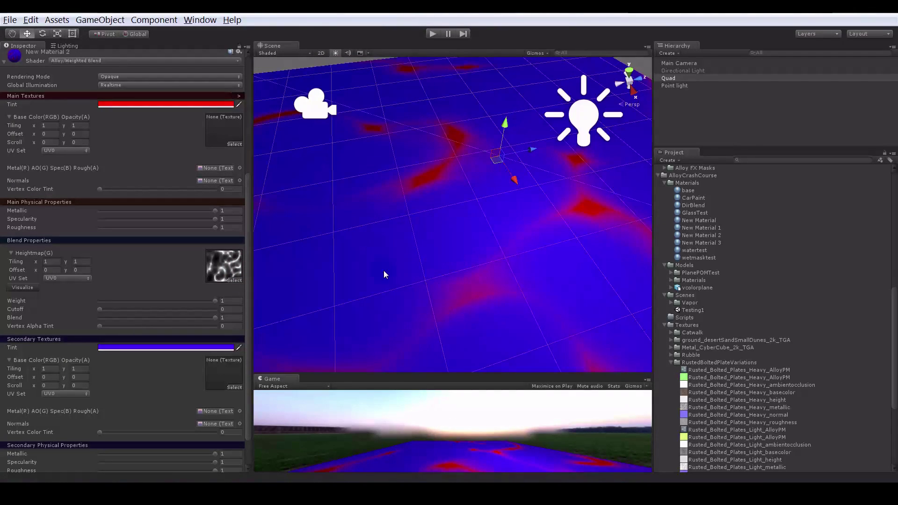
- Try lower blend weights on New Material 2 and return the weight to 1
mouse_move(213, 302)
left_mouse_down()
mouse_move(161, 304)
mouse_move(231, 304)
mouse_move(165, 305)
mouse_move(209, 307)
left_mouse_up()
left_click_drag(408, 266, 442, 280, "alt")
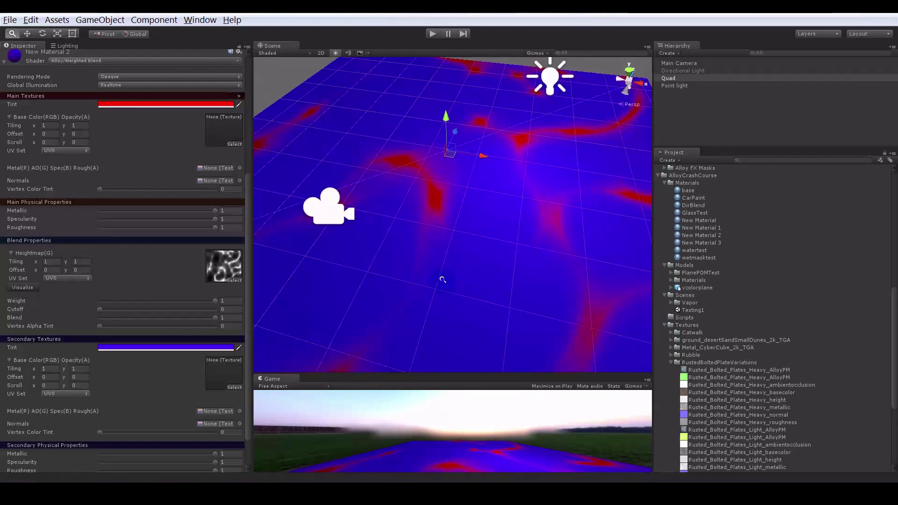
scroll(442, 279, "down", 3)
mouse_move(213, 301)
left_mouse_down()
mouse_move(187, 302)
mouse_move(205, 302)
left_mouse_up()
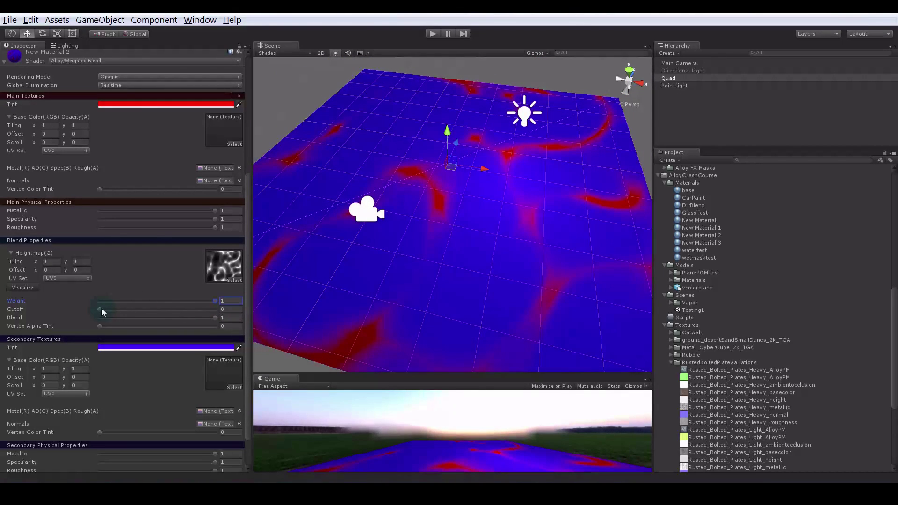
- Try cutoff 0.053 with blend 0.057, and settle on a cutoff of about 0.016 and a blend of about 0.101
mouse_move(100, 309)
left_mouse_down()
mouse_move(181, 310)
mouse_move(125, 320)
mouse_move(183, 308)
mouse_move(95, 311)
mouse_move(106, 311)
left_mouse_up()
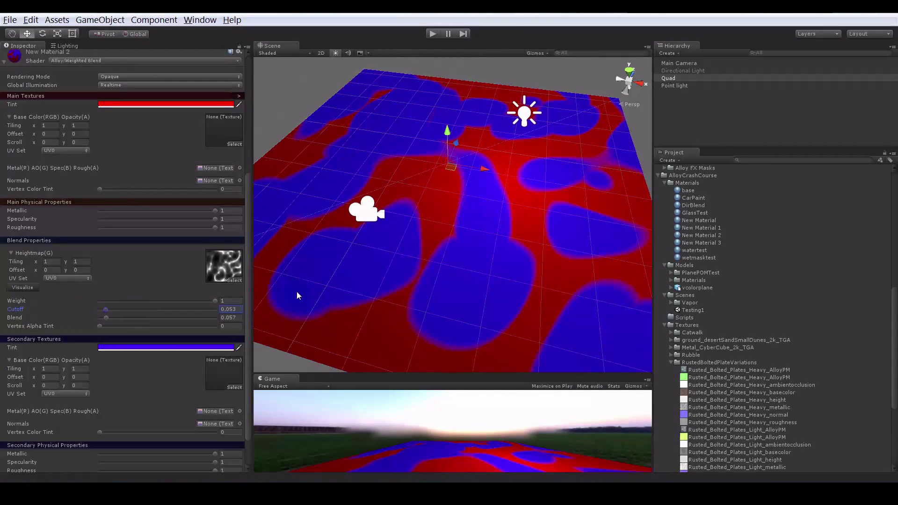
left_click_drag(418, 283, 486, 292, "alt")
mouse_move(108, 311)
left_mouse_down()
mouse_move(99, 314)
mouse_move(164, 316)
mouse_move(96, 311)
left_mouse_up()
left_click_drag(552, 253, 605, 251, "alt")
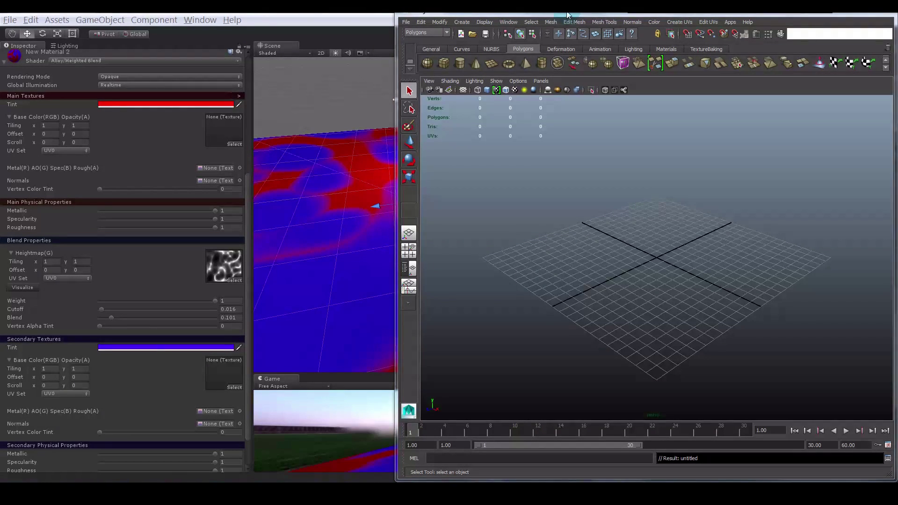
- Switch to Maya LT, maximize its window, and create a polygon cube at the grid's centre
left_click_drag(521, 18, 346, 46)
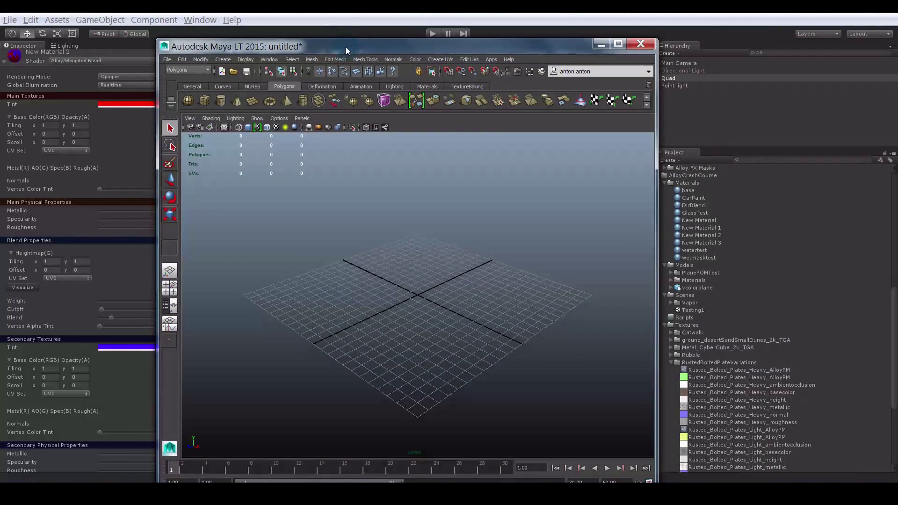
double_click(346, 46)
left_click(41, 63)
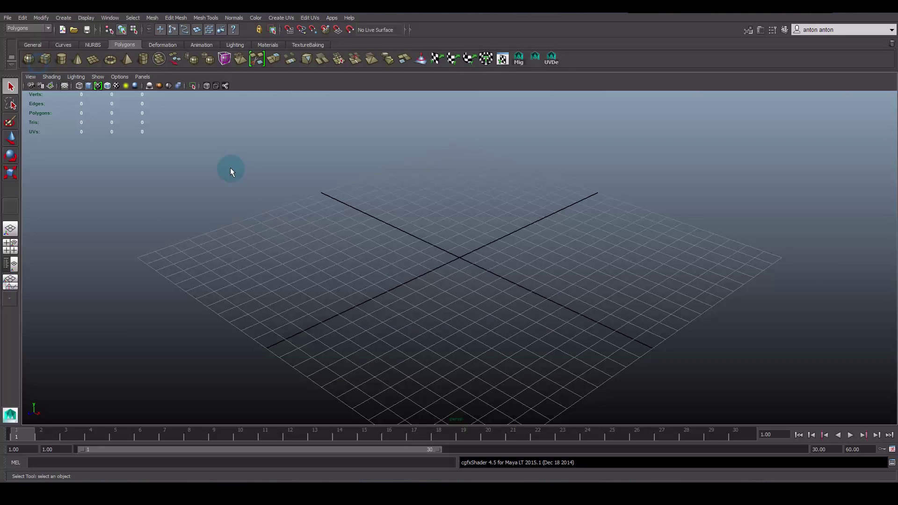
right_click_drag(295, 262, 470, 278, "alt")
right_click_drag(354, 267, 537, 263, "alt")
left_click_drag(510, 276, 554, 278, "alt")
- Select the four top corner vertices of the polygon cube
left_click(134, 29)
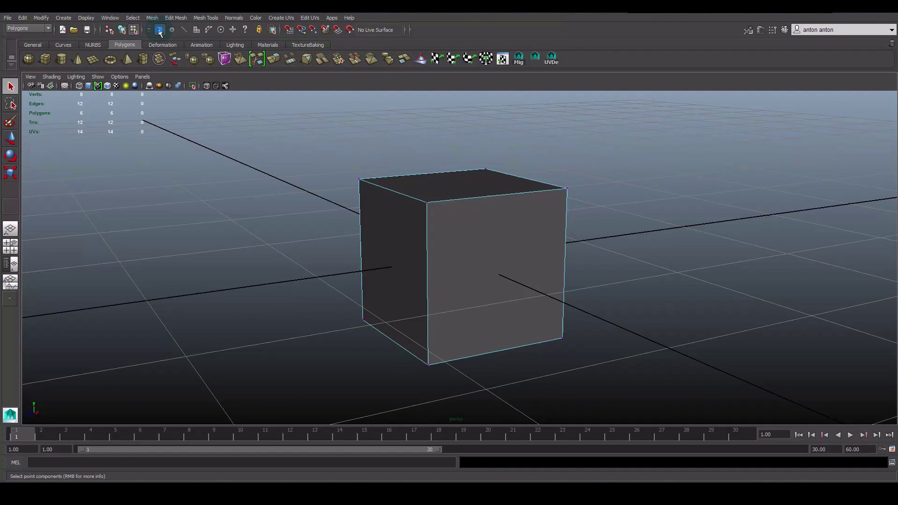
left_click_drag(513, 249, 501, 247, "alt")
left_click_drag(346, 166, 671, 226)
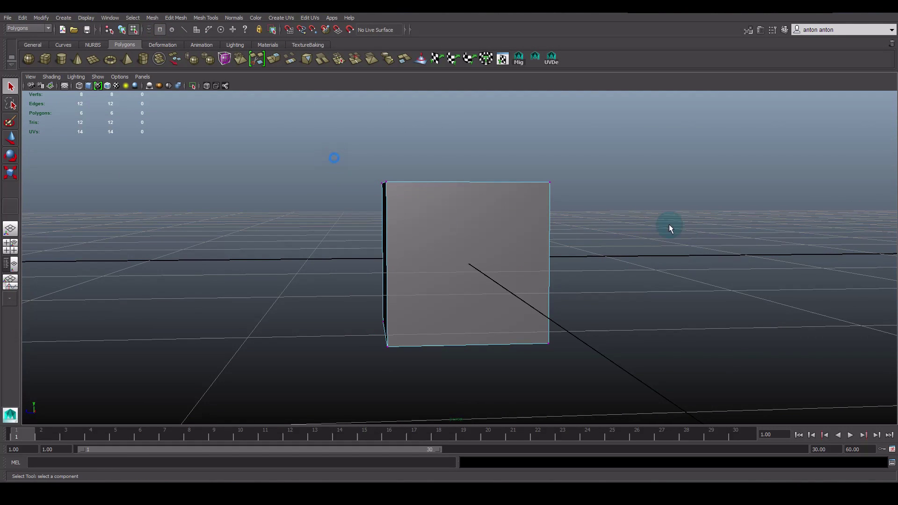
left_click_drag(378, 171, 373, 194, "alt")
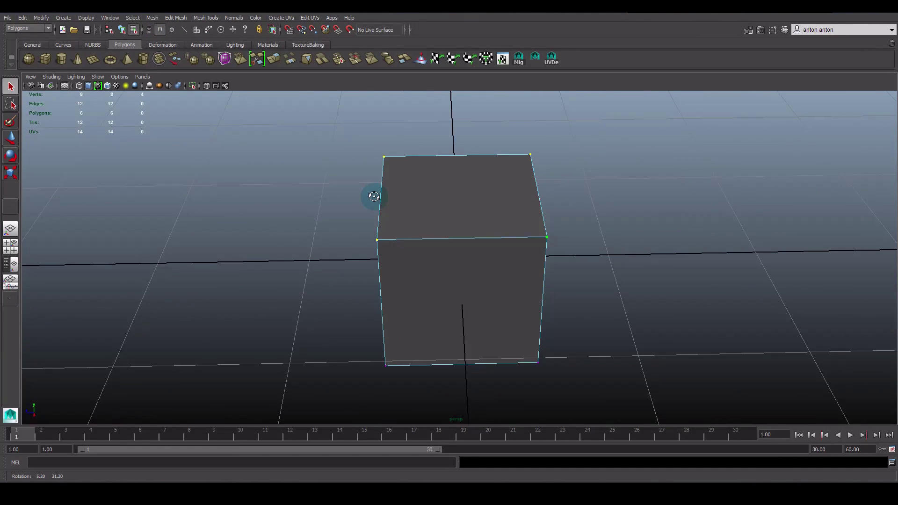
- Apply a red vertex colour with an alpha of 0 to the cube's top vertices using the Apply Color options
left_click(233, 18)
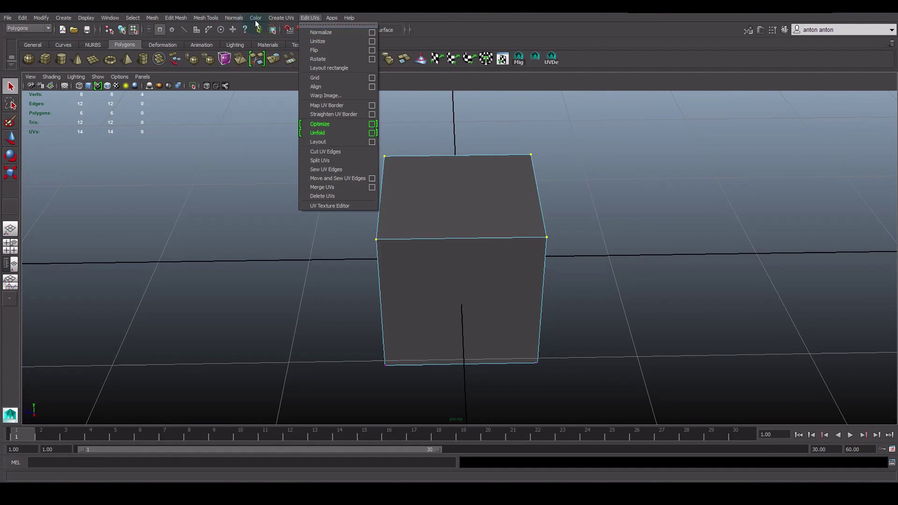
mouse_move(256, 18)
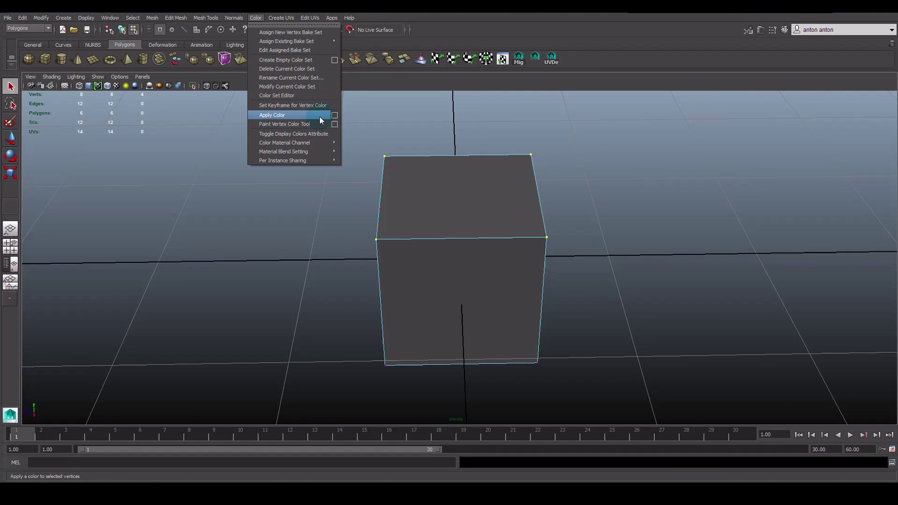
left_click(335, 116)
left_click_drag(657, 94, 737, 93)
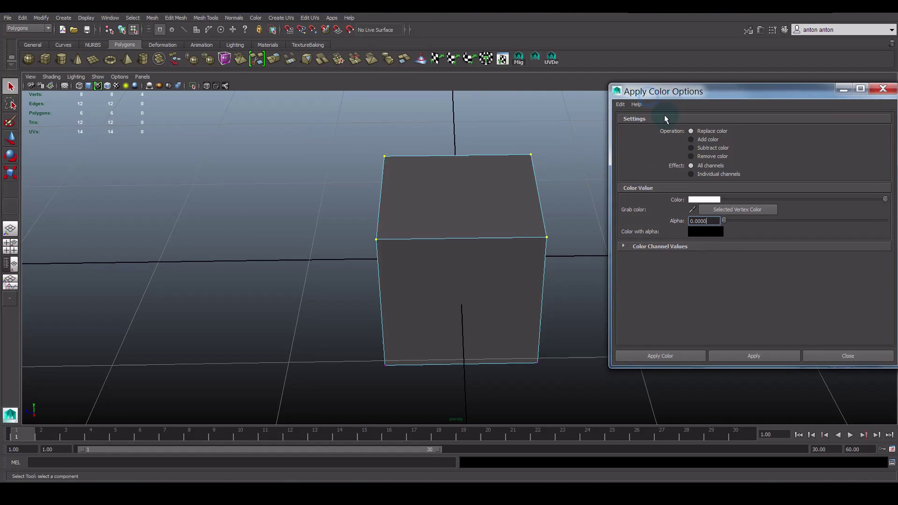
left_click_drag(339, 219, 397, 216, "alt")
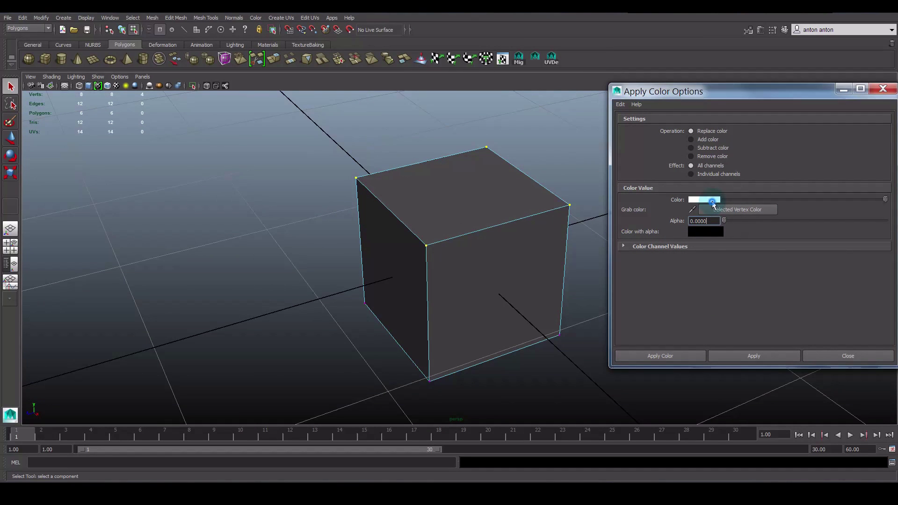
left_click(708, 200)
left_click(703, 192)
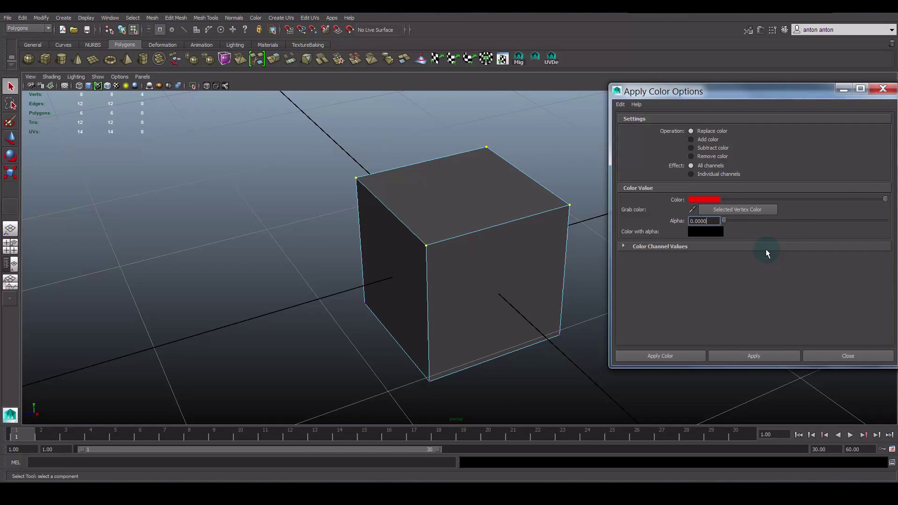
left_click_drag(486, 256, 505, 249, "alt")
left_click(754, 356)
- Select the cube's four bottom vertices and apply a blue vertex colour with an alpha of 1
left_click_drag(492, 340, 441, 333, "alt")
left_click_drag(287, 293, 628, 397)
left_click_drag(514, 327, 416, 281, "alt")
left_click(706, 200)
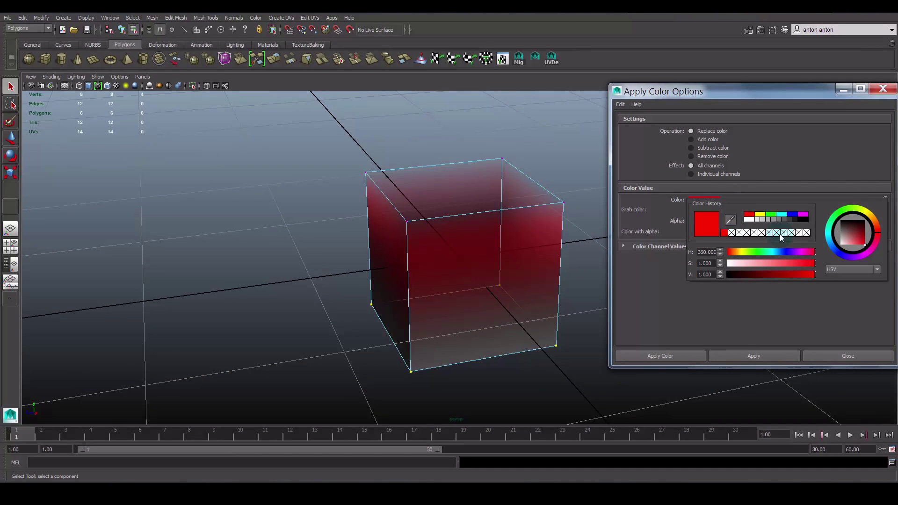
left_click(840, 253)
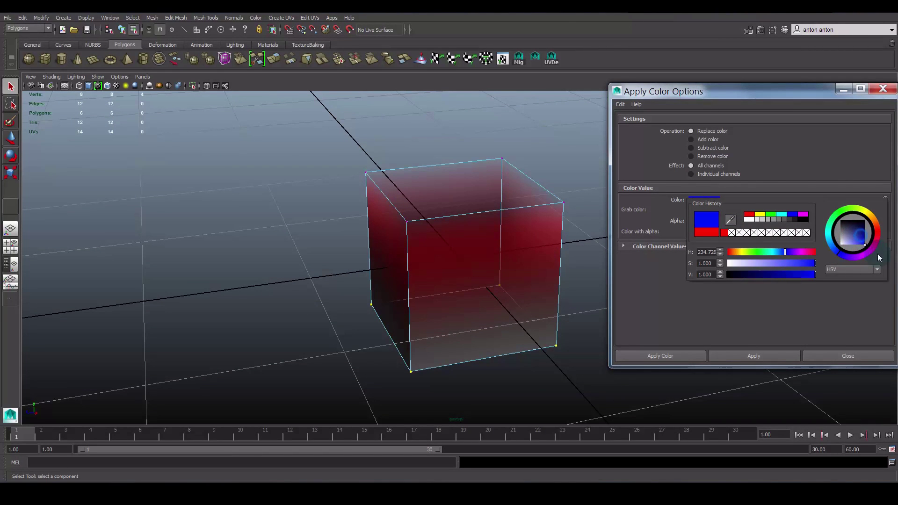
left_click_drag(728, 225, 851, 223)
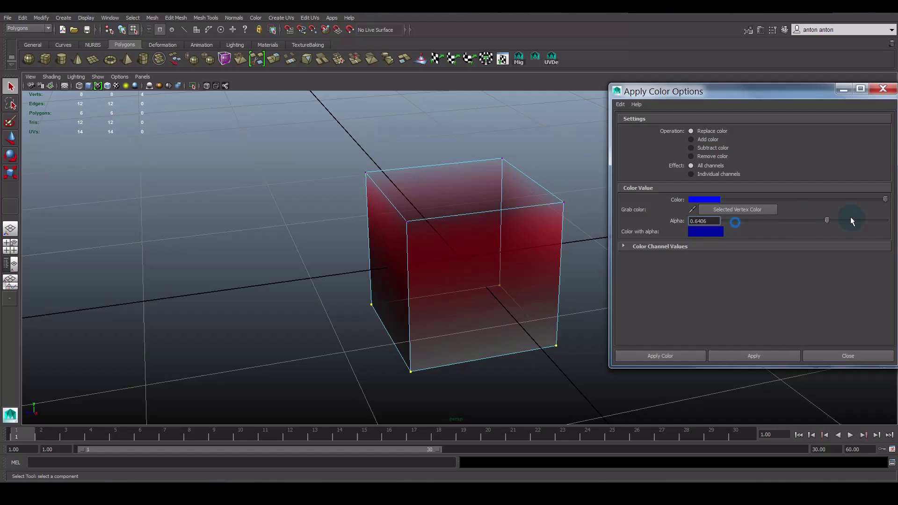
left_click(754, 355)
left_click_drag(295, 289, 327, 299, "alt")
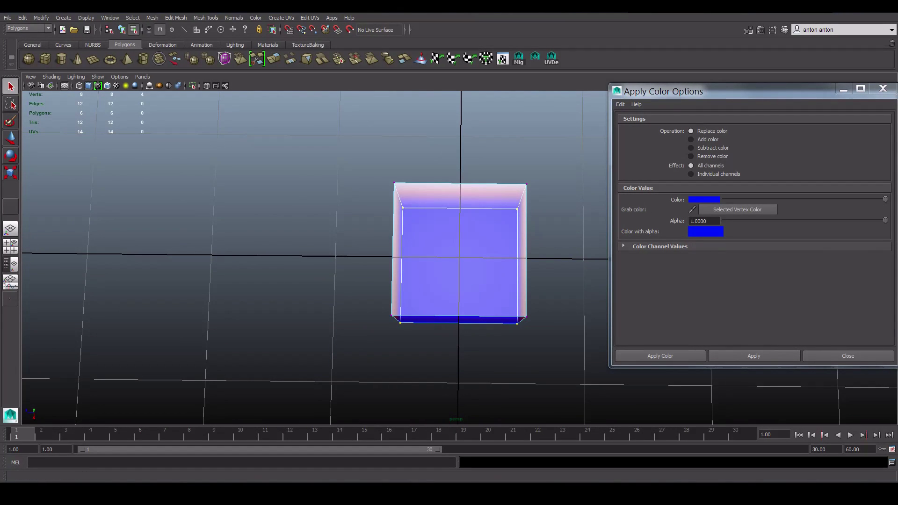
left_click_drag(247, 204, 267, 171, "alt")
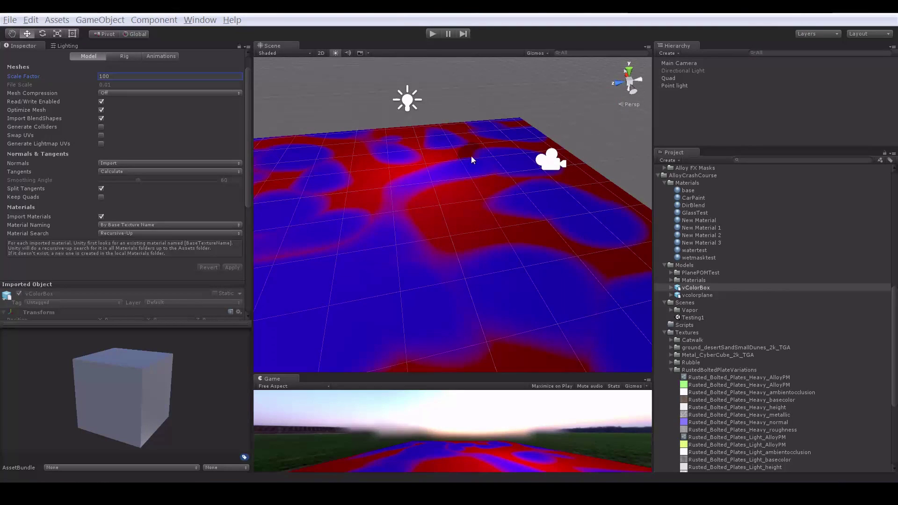
- Place the vColorBox model in the Unity scene above the quad at a Y position of 1.85
right_click_drag(467, 155, 634, 265)
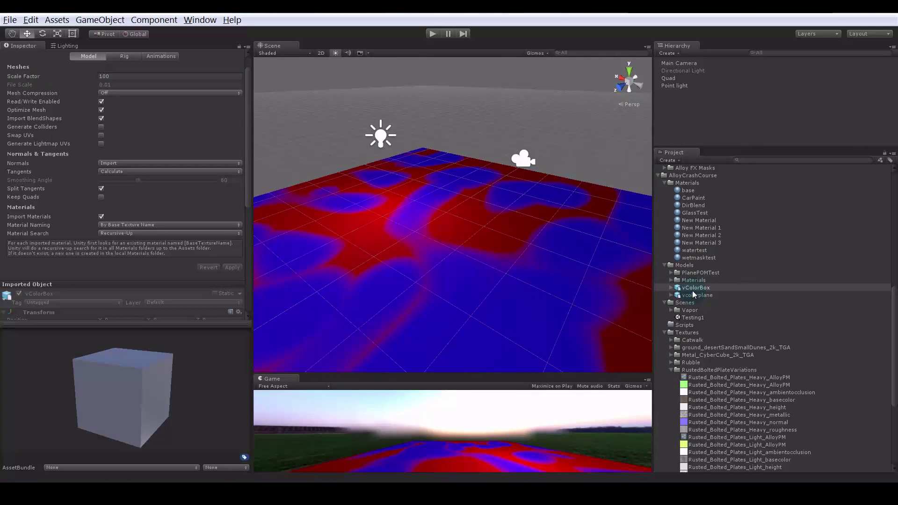
left_click_drag(691, 290, 690, 125)
left_click_drag(399, 240, 445, 122, "alt")
key("f")
left_click_drag(482, 194, 401, 206, "alt")
- Assign the Alloy/Core shader to the box's phong1 material
left_click(54, 288)
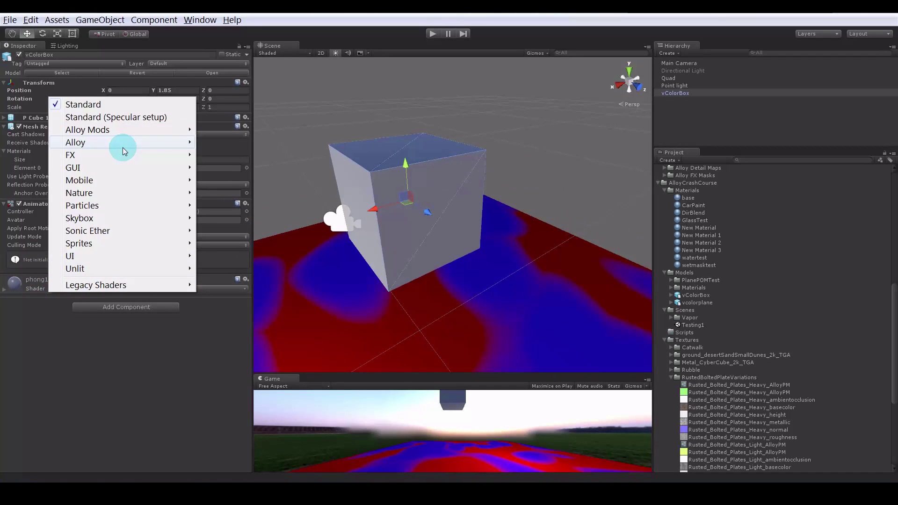
mouse_move(125, 142)
left_click(239, 156)
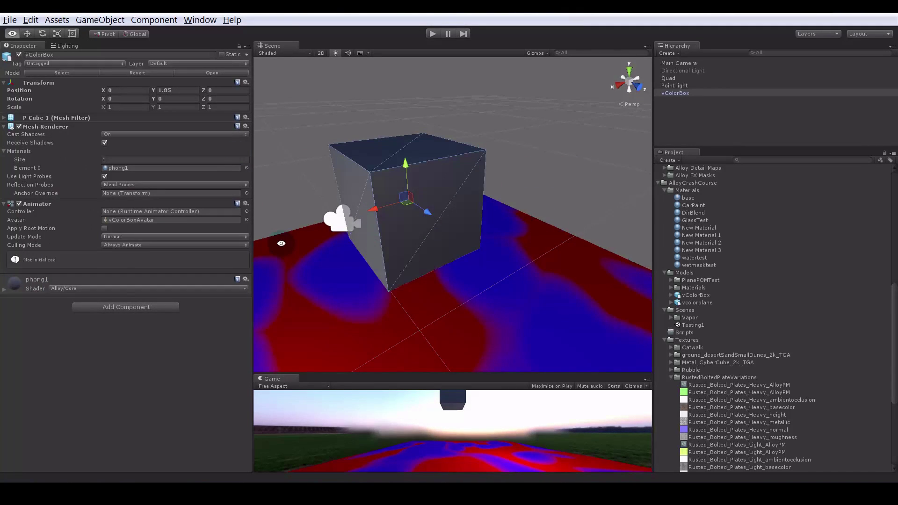
left_click_drag(399, 196, 433, 227, "alt")
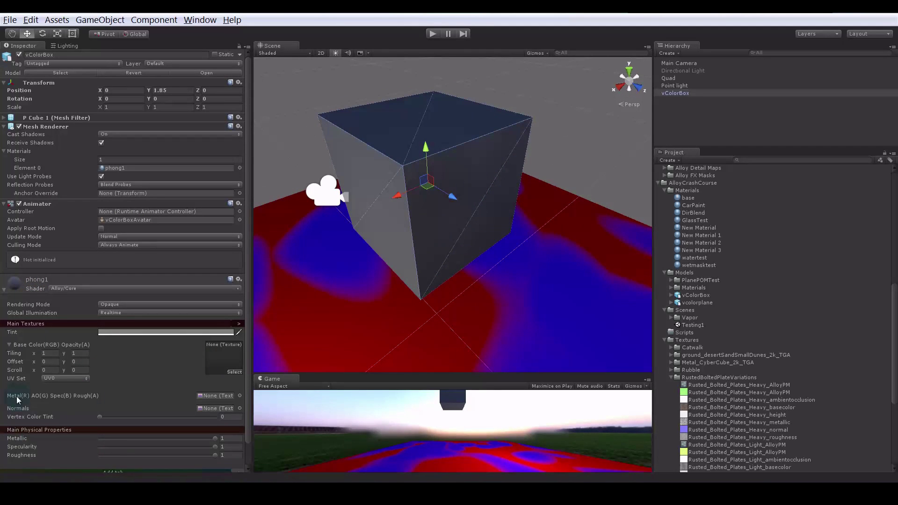
- Try a Vertex Color Tint of 1 on the phong1 material, inspect the box, and return the tint to 0
scroll(16, 396, "down", 2)
left_click_drag(101, 395, 228, 397)
left_click_drag(297, 357, 322, 373, "alt")
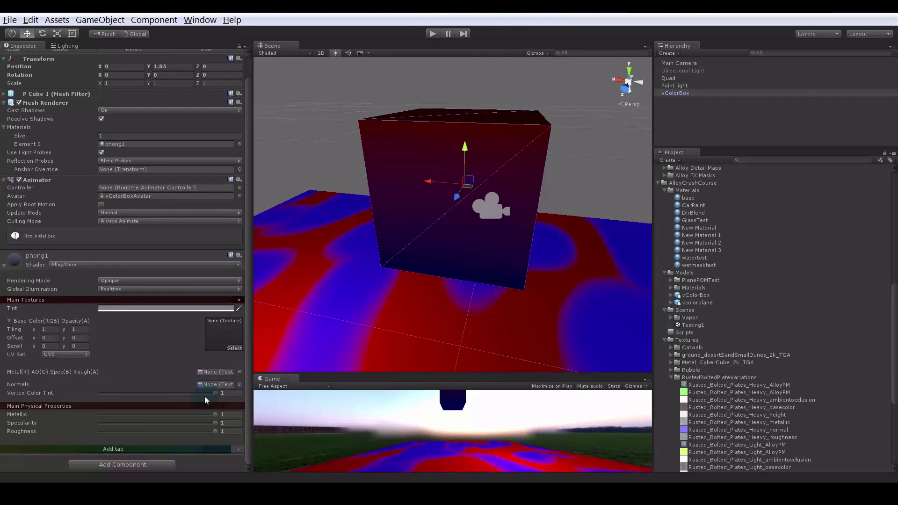
left_click_drag(205, 398, 25, 395)
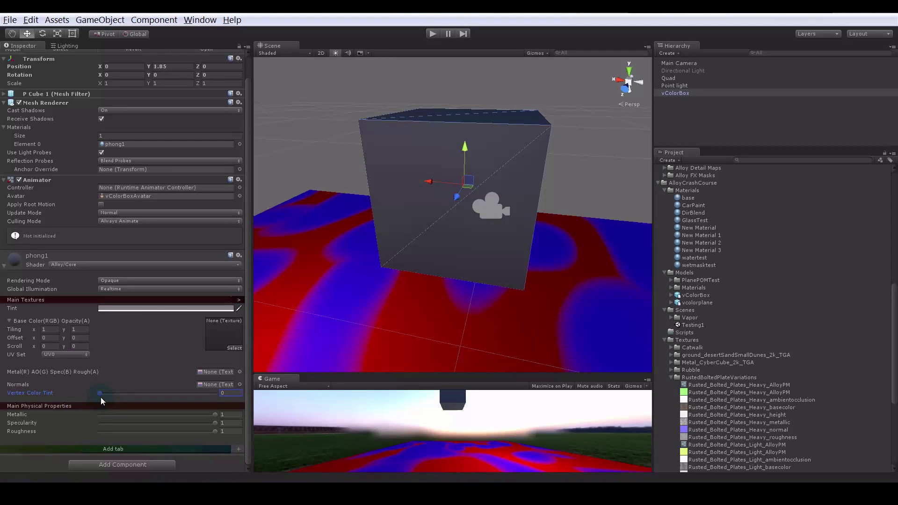
left_click_drag(101, 397, 90, 391)
- Switch the phong1 material to the Alloy Weighted Blend shader and bring up its blend and secondary texture properties
left_click(80, 260)
left_click(65, 290)
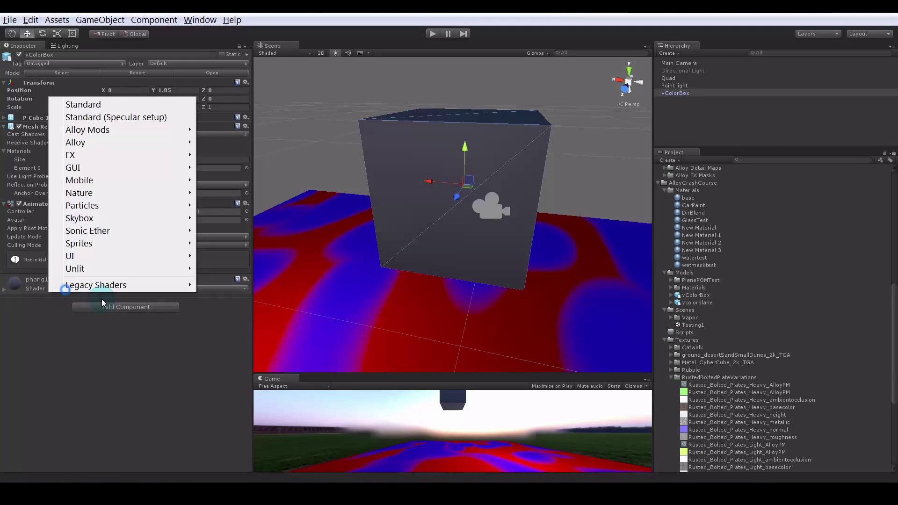
mouse_move(117, 142)
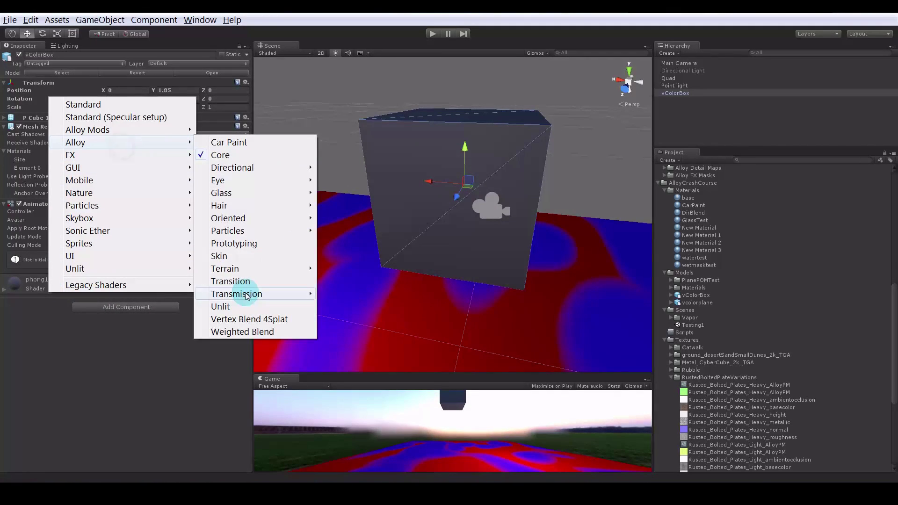
left_click(237, 331)
left_click(30, 285)
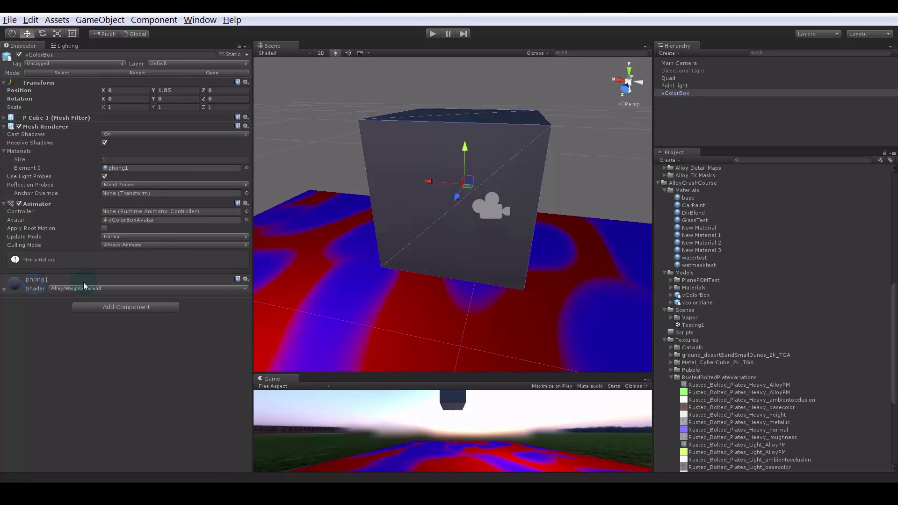
scroll(131, 325, "down", 10)
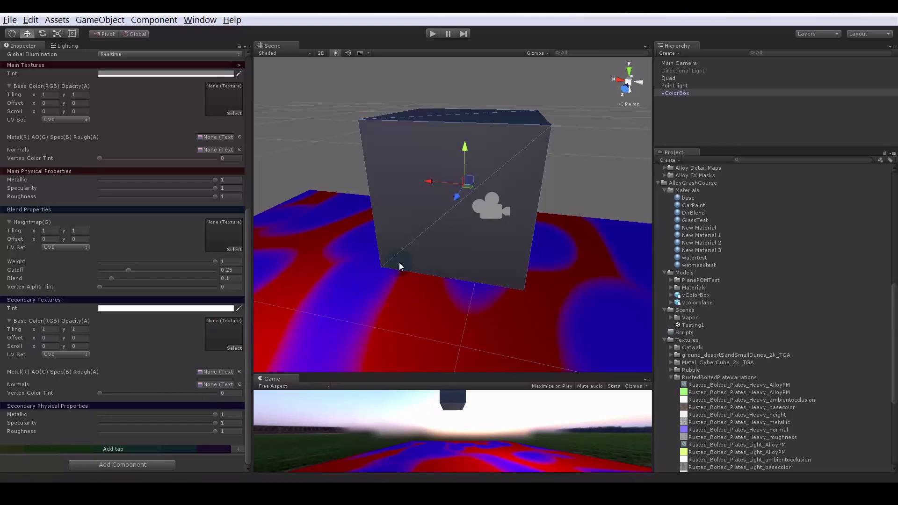
left_click_drag(497, 309, 345, 305, "alt")
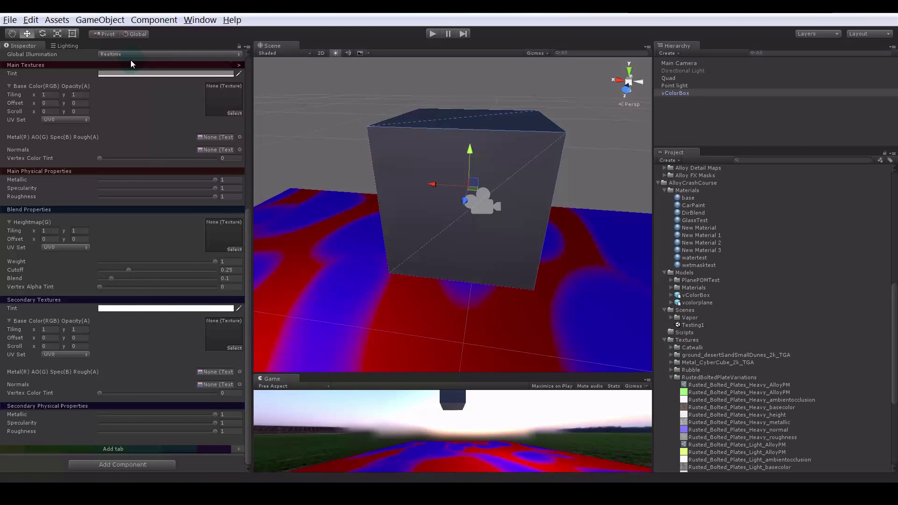
- Set the Main Textures tint of phong1 to bright green
left_click(148, 74)
left_click(681, 267)
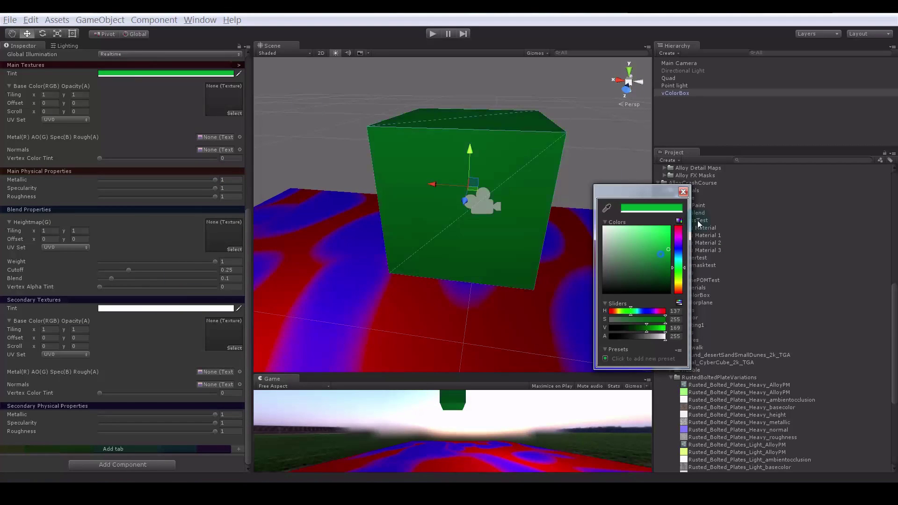
left_click(683, 191)
- Set the Secondary Textures tint of phong1 to fully saturated orange with a hue of 36
left_click(193, 308)
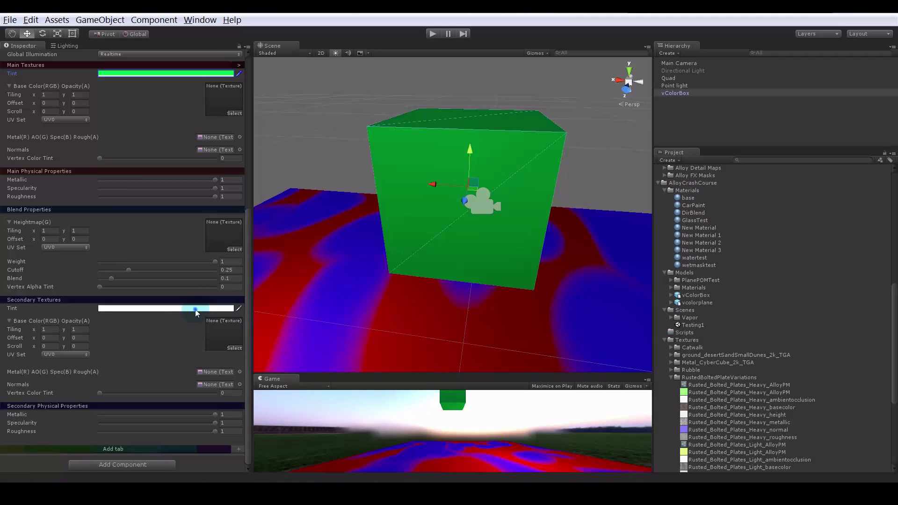
left_click(678, 287)
left_click(657, 260)
left_click_drag(680, 239, 681, 219)
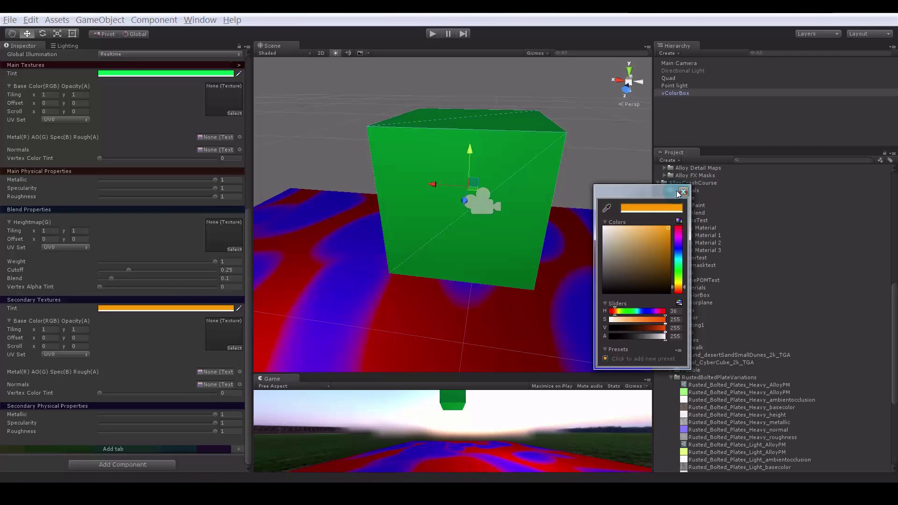
left_click(682, 192)
- Set Vertex Alpha Tint to 1, Cutoff to 0 and Blend to 1, and inspect the green-to-orange gradient on the box
left_click_drag(504, 248, 409, 264, "alt")
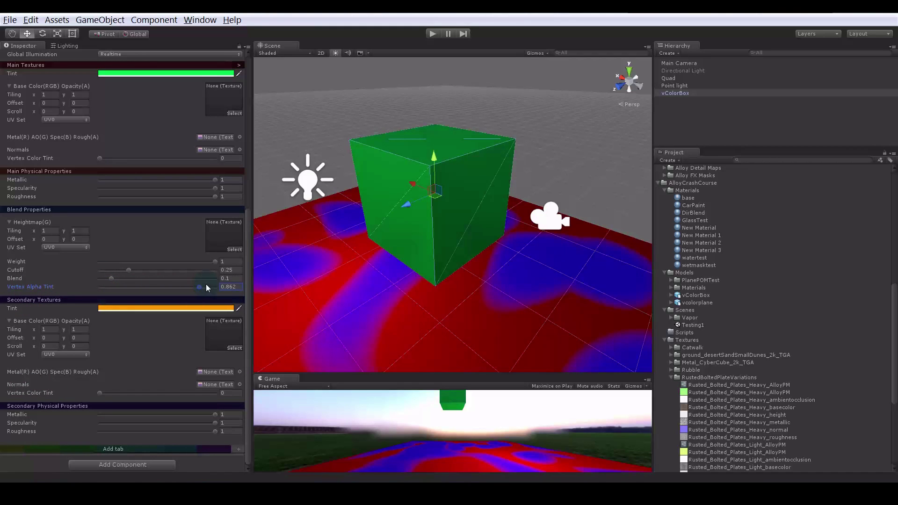
left_click_drag(205, 285, 251, 284)
left_click_drag(527, 202, 234, 278, "alt")
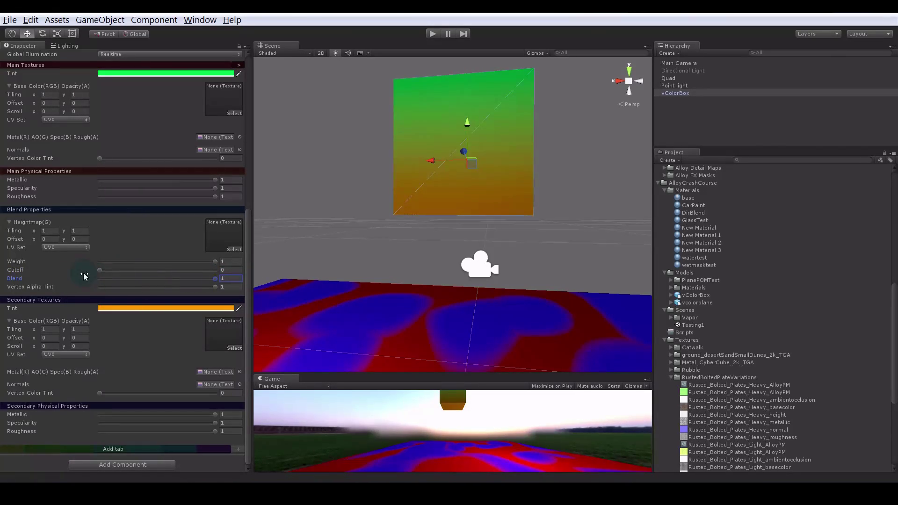
left_click_drag(390, 185, 426, 302, "alt")
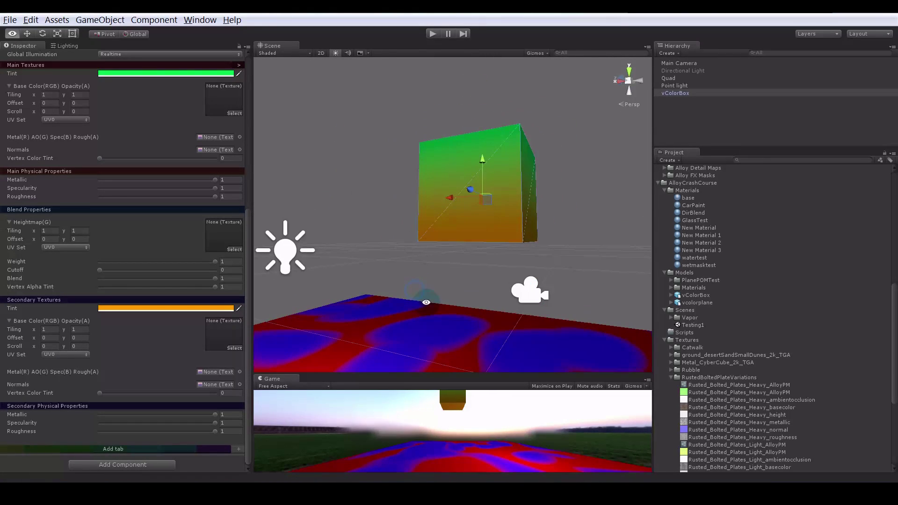
mouse_move(202, 290)
left_mouse_down()
mouse_move(139, 288)
mouse_move(257, 282)
left_mouse_up()
left_click_drag(499, 211, 494, 248, "alt")
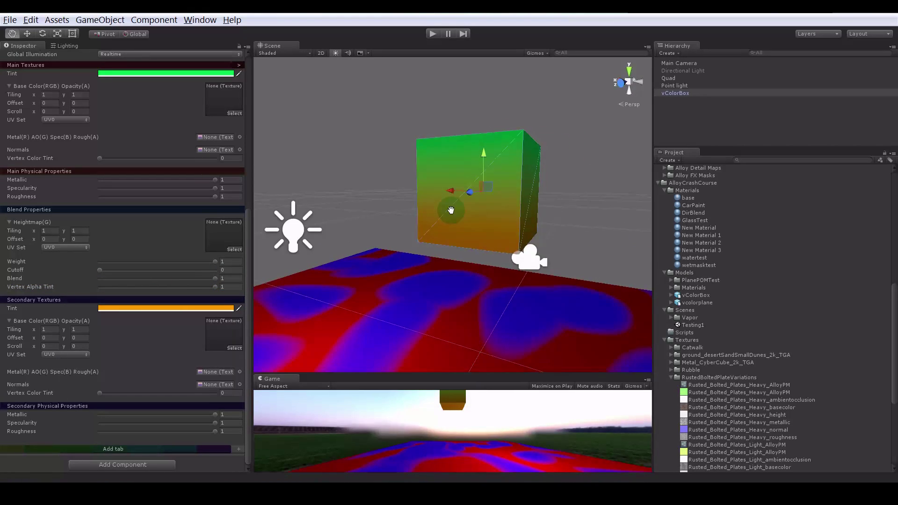
middle_click_drag(450, 210, 421, 229)
- Raise the Vertex Color Tint of the Main Textures to 1 and inspect the box from several distances
left_click_drag(421, 229, 286, 246, "alt")
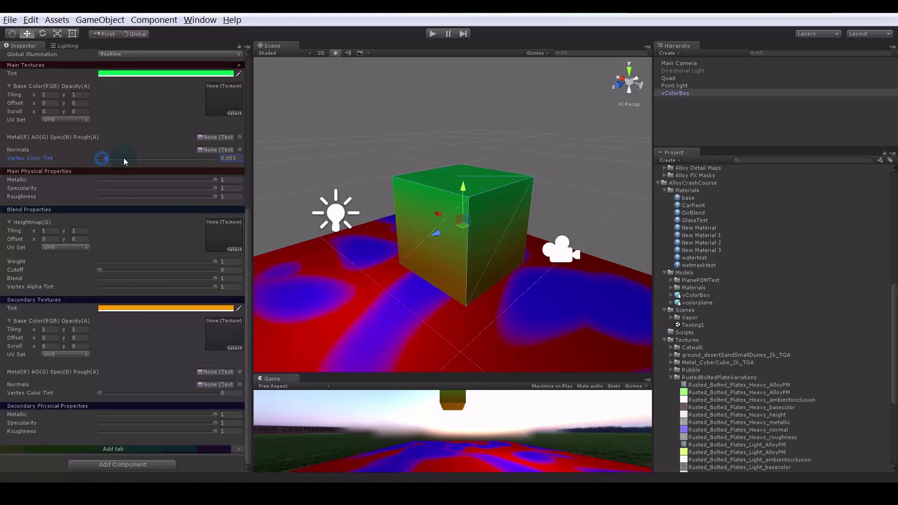
left_click_drag(124, 158, 249, 158)
left_click_drag(386, 229, 346, 269, "alt")
scroll(473, 250, "down", 4)
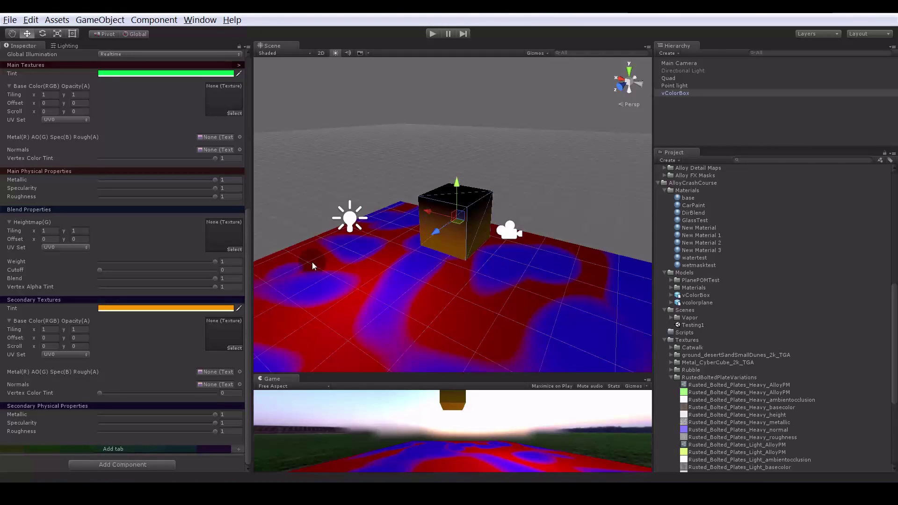
scroll(496, 275, "up", 5)
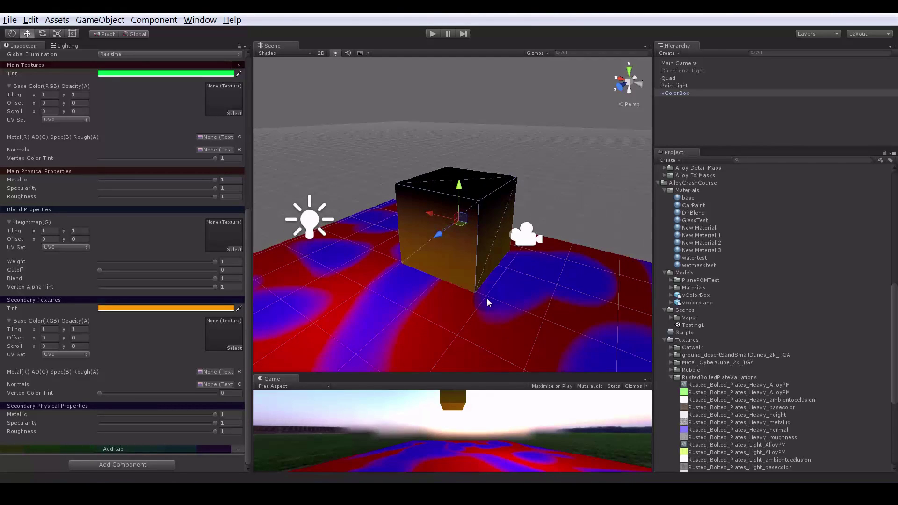
- Compare the box's vertex colours in Maya LT with the Weighted Blend result on vColorBox in Unity
mouse_move(579, 480)
left_click(640, 423)
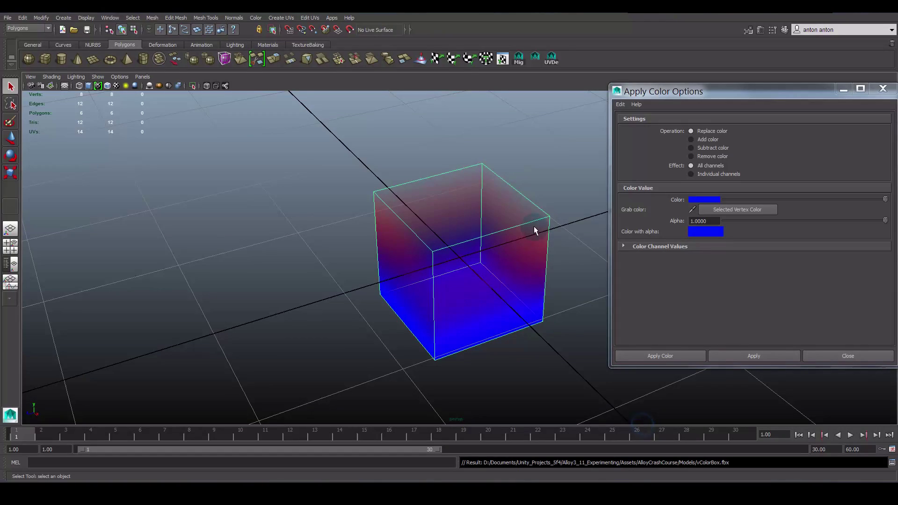
left_click_drag(551, 377, 540, 355, "alt")
left_click(475, 480)
scroll(471, 224, "down", 2)
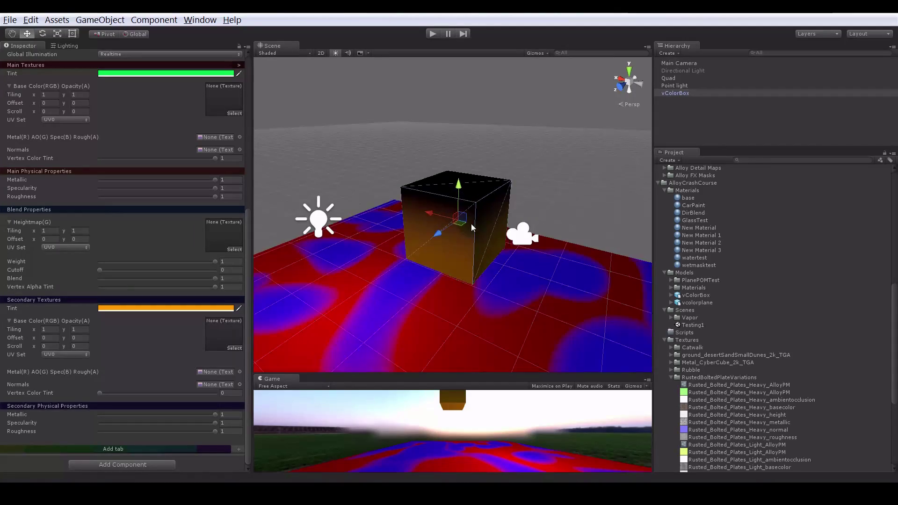
scroll(470, 232, "up", 3)
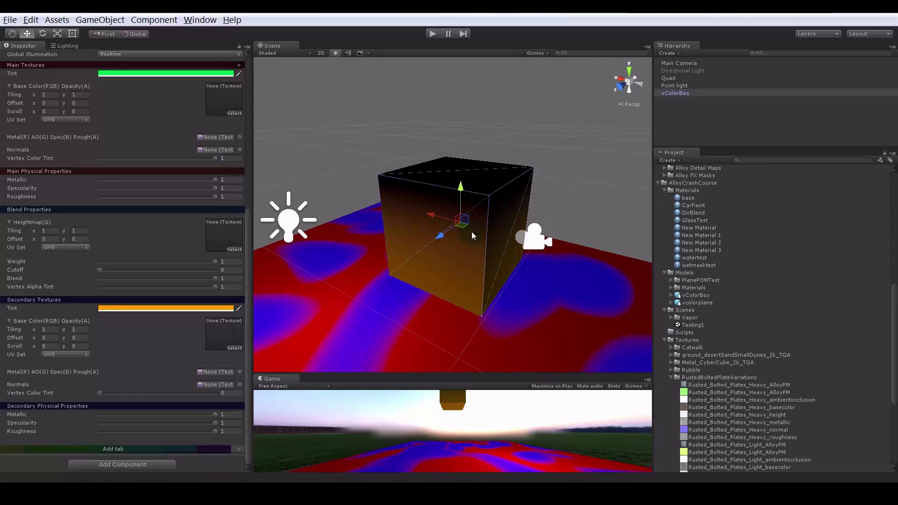
scroll(469, 236, "down", 1)
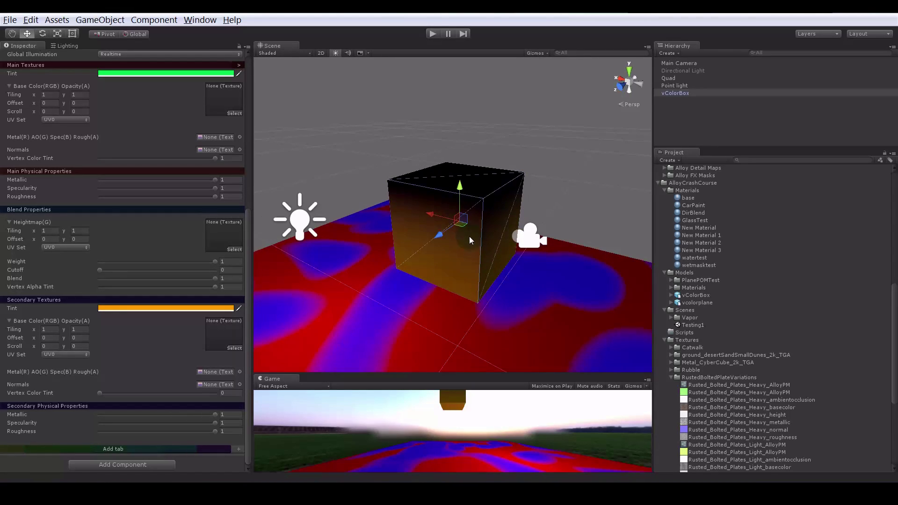
- Switch the shader of the phong1 material on vColorBox to Alloy/Vertex Blend 4Splat
scroll(126, 228, "up", 5)
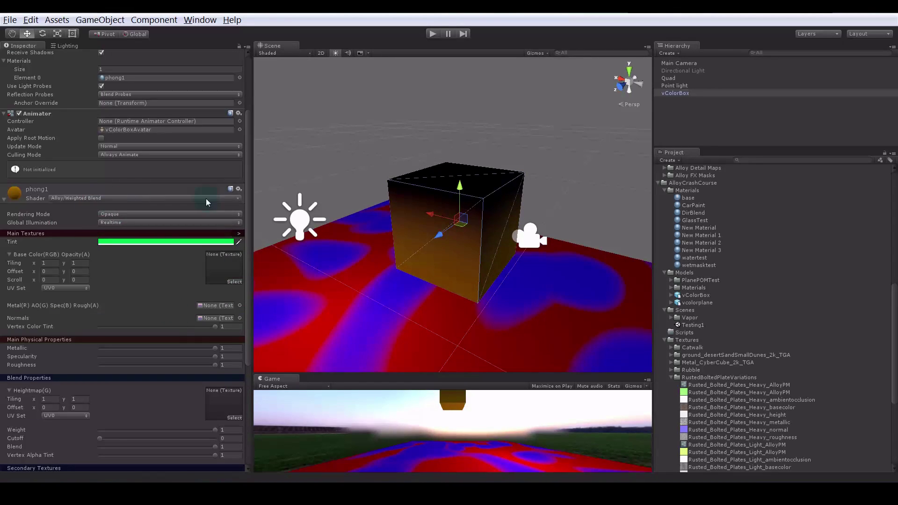
left_click(430, 140)
left_click(505, 205)
scroll(534, 188, "down", 3)
middle_click_drag(535, 189, 511, 164)
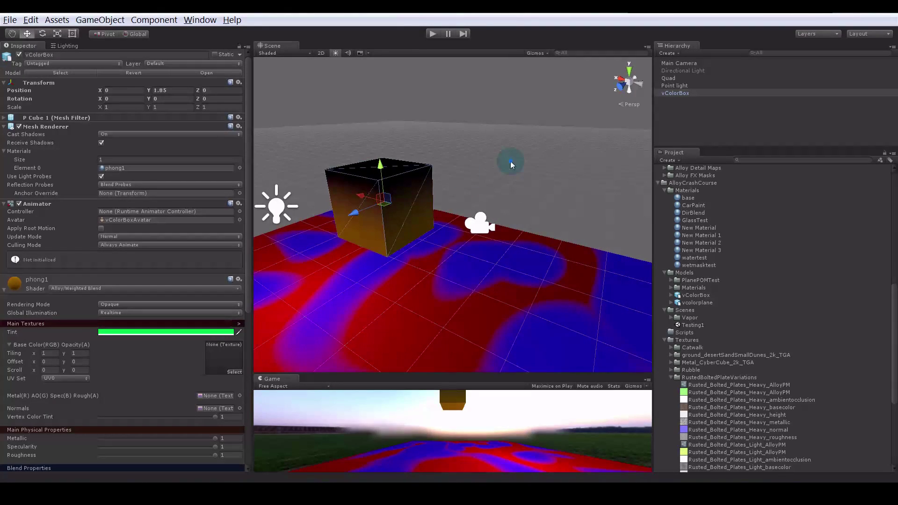
left_click(511, 165)
left_click(377, 248)
left_click_drag(377, 249, 341, 239, "alt")
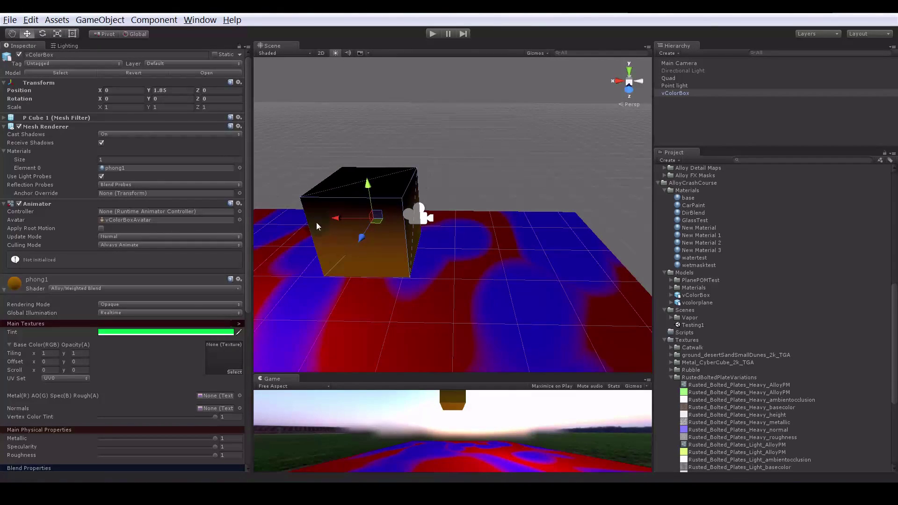
left_click(97, 289)
mouse_move(143, 142)
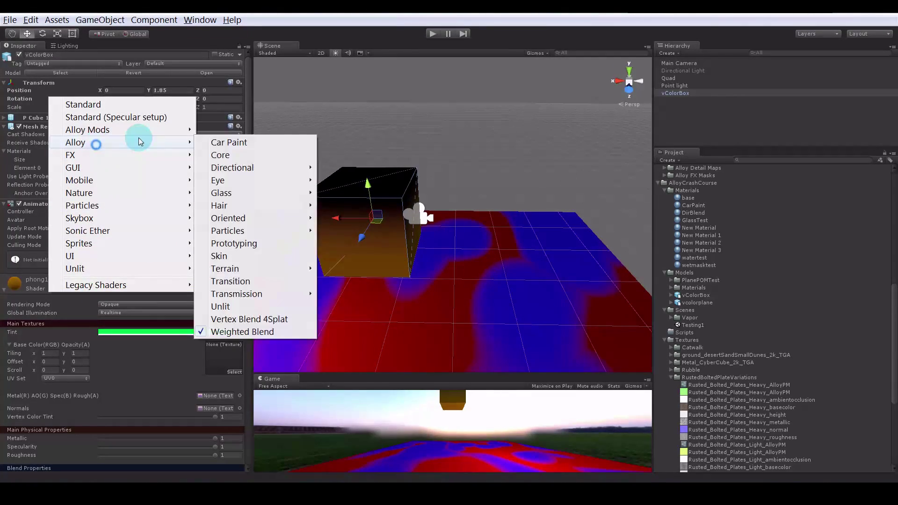
left_click(245, 319)
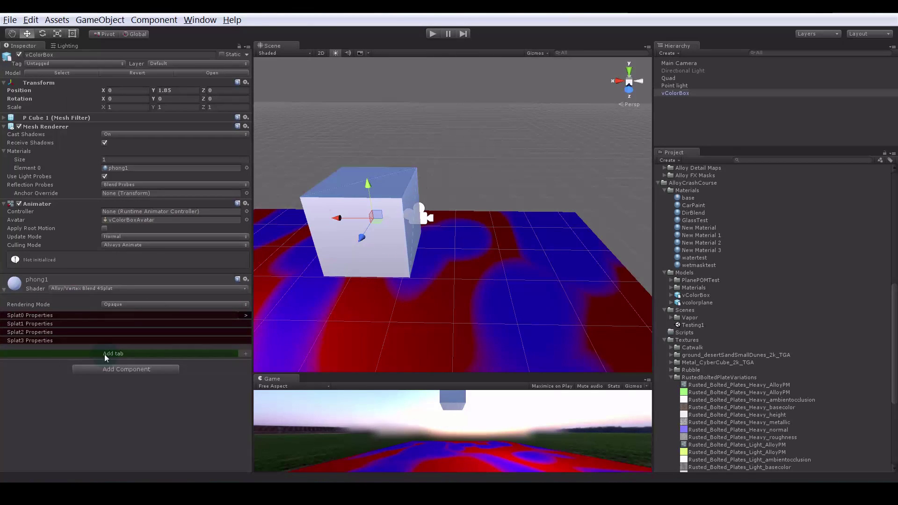
- Expand the Splat0 to Splat3 property groups of phong1 and the Base Color settings of Splat0
left_click(80, 315)
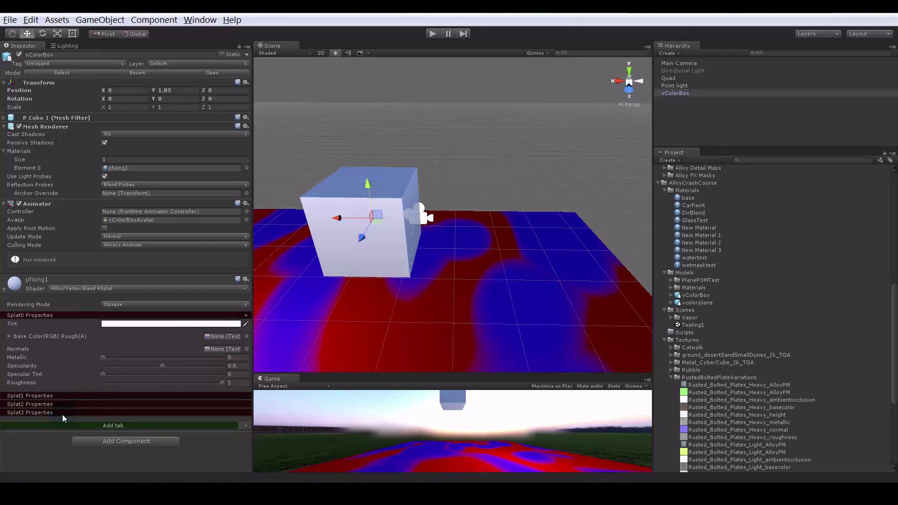
left_click(63, 414)
left_click(65, 404)
left_click(65, 396)
scroll(63, 382, "down", 4)
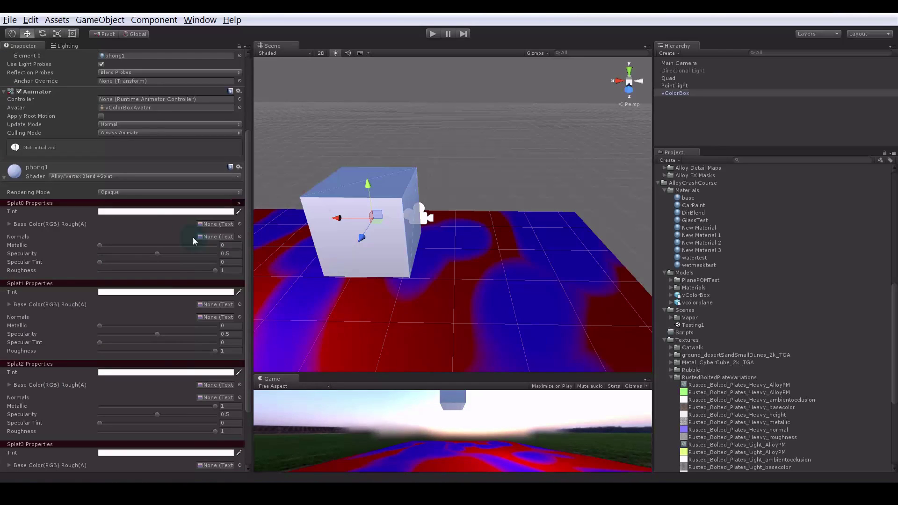
left_click(9, 225)
left_click(9, 225)
left_click(10, 224)
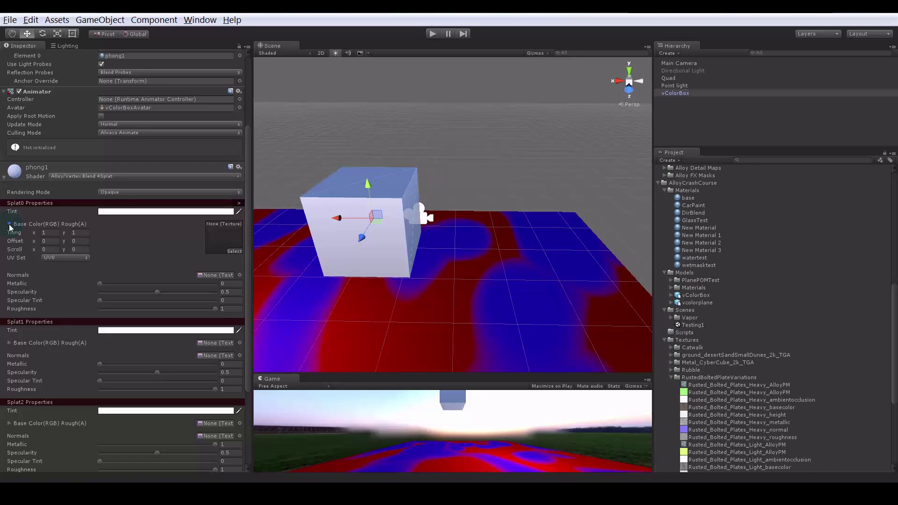
- Set the Splat0 tint to fully saturated red and inspect the box from several angles
scroll(200, 343, "down", 5)
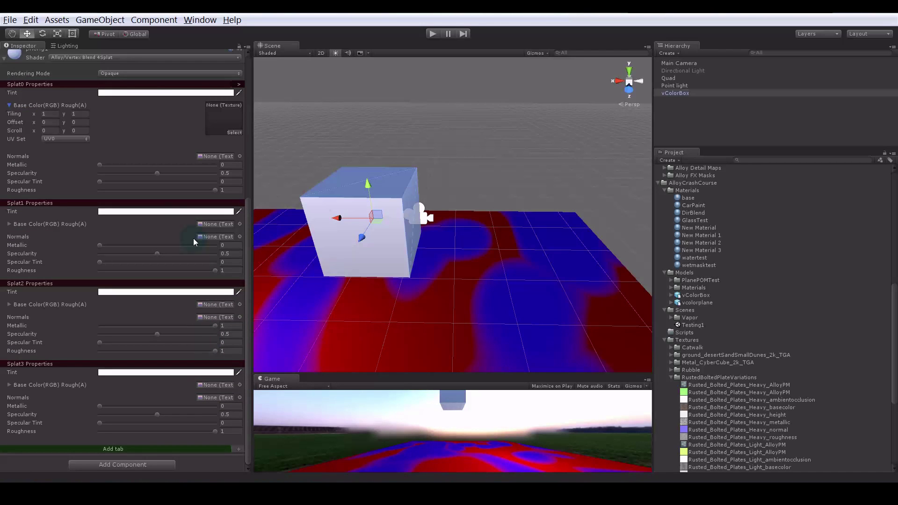
left_click(175, 93)
left_click(624, 236)
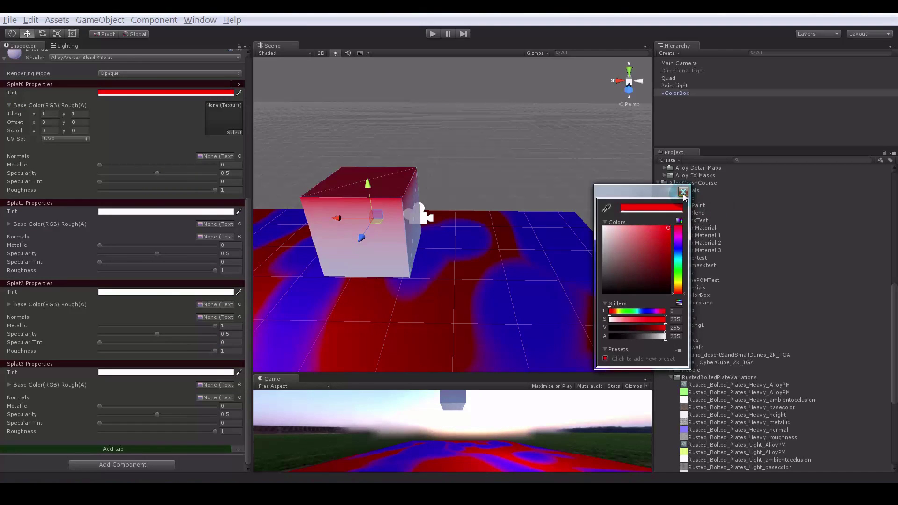
left_click(130, 147)
left_click_drag(421, 215, 351, 154, "alt")
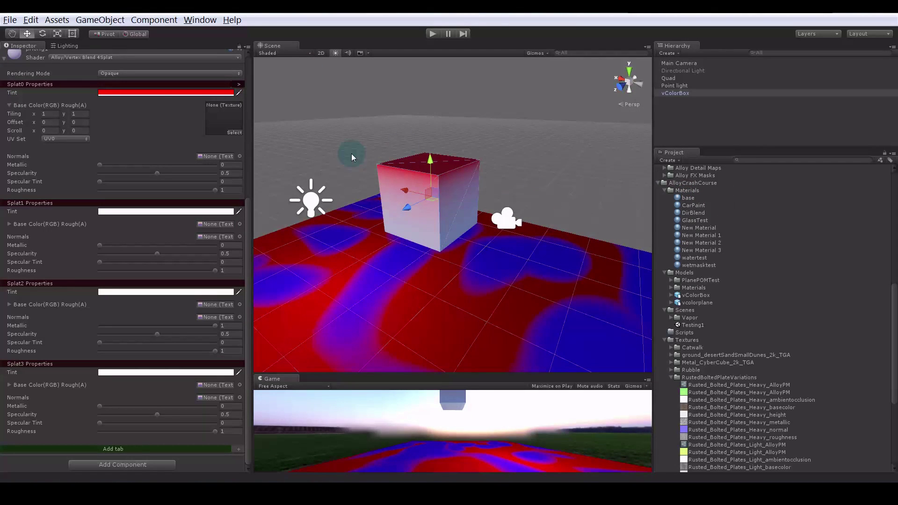
left_click_drag(348, 201, 401, 231, "alt")
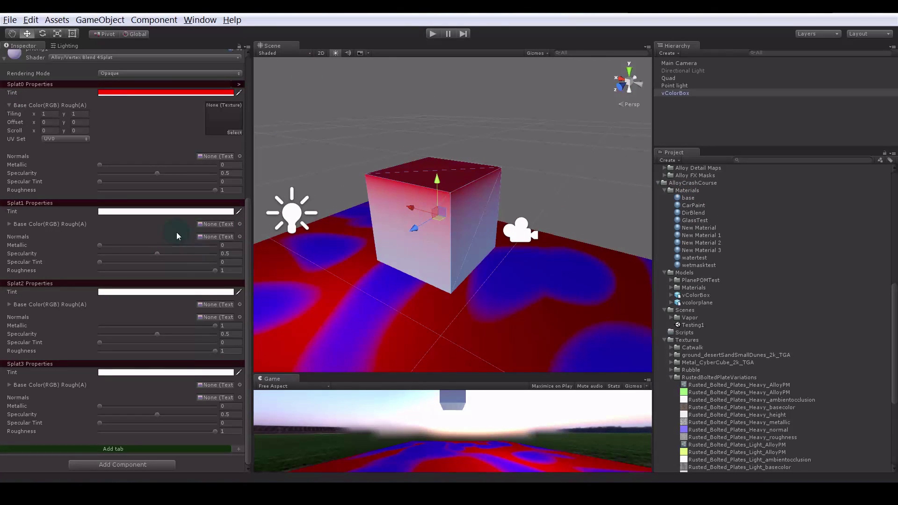
- Set the Splat2 tint to fully saturated green with a hue of 145
left_click(194, 292)
left_click(632, 253)
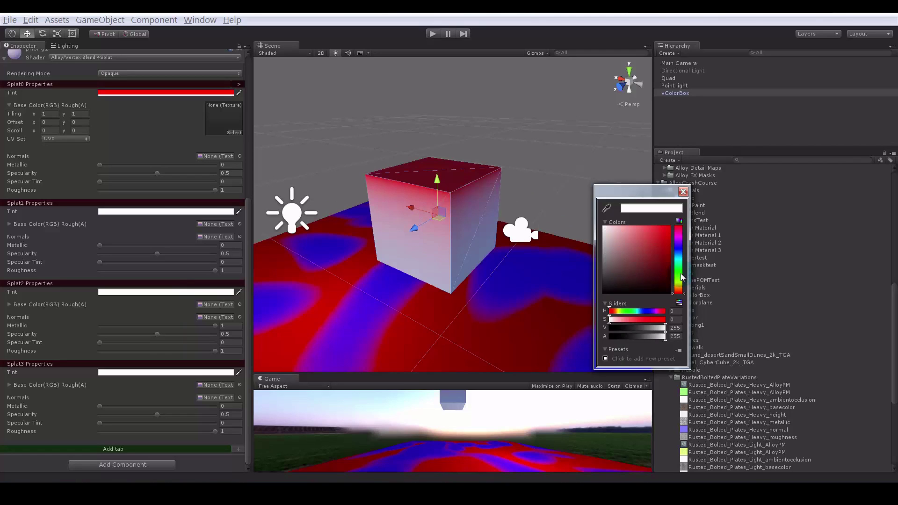
left_click(678, 265)
left_click_drag(661, 240, 718, 198)
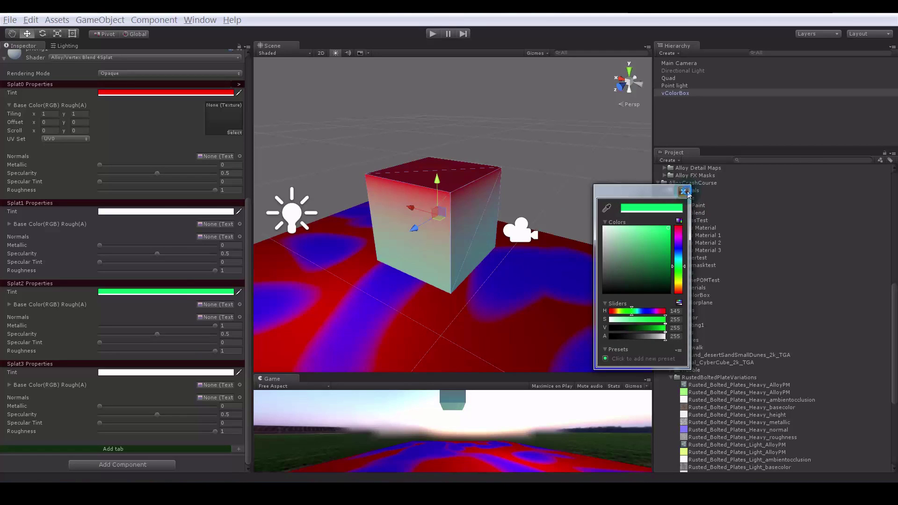
left_click(684, 192)
- Set the Splat1 tint to fully saturated orange and orbit around the box
left_click(215, 212)
left_click(677, 287)
left_click_drag(638, 253, 699, 205)
left_click(685, 191)
left_click_drag(481, 255, 330, 258, "alt")
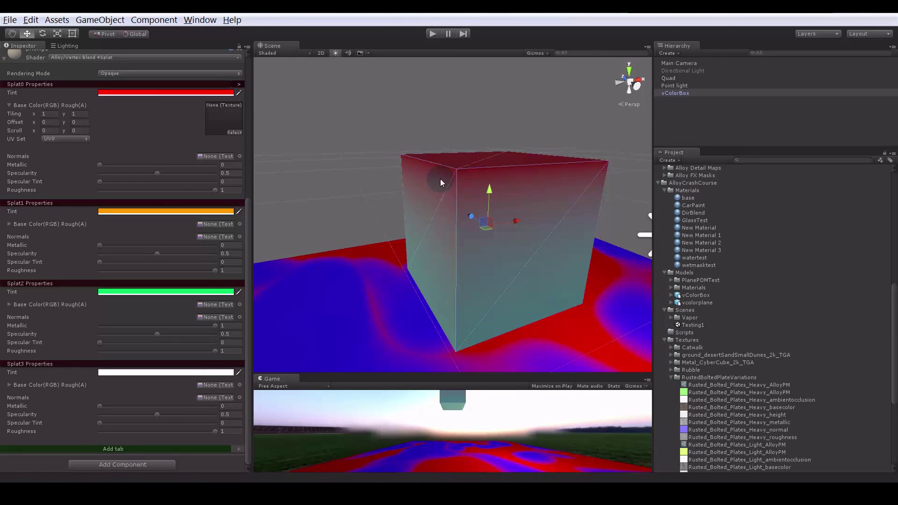
- Set the Splat3 tint to saturated blue and inspect the four-splat blend on the box from several angles
left_click(197, 373)
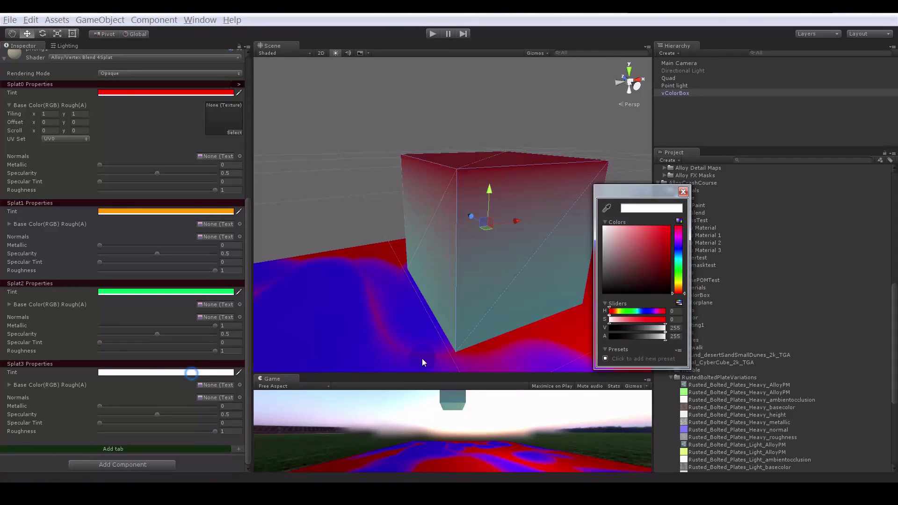
left_click(679, 252)
left_click_drag(658, 242, 693, 209)
left_click(684, 191)
left_click_drag(372, 300, 486, 285, "alt")
right_click_drag(447, 301, 333, 302, "alt")
mouse_move(333, 303)
left_mouse_down("alt")
mouse_move(402, 304)
mouse_move(559, 262)
mouse_move(485, 250)
mouse_move(506, 272)
left_mouse_up("alt")
right_click_drag(505, 272, 416, 274, "alt")
left_click_drag(416, 274, 496, 303, "alt")
right_click_drag(495, 304, 438, 295, "alt")
- Review the splat settings of phong1 and the list of available Alloy shaders, keeping the current shader
scroll(142, 273, "up", 4)
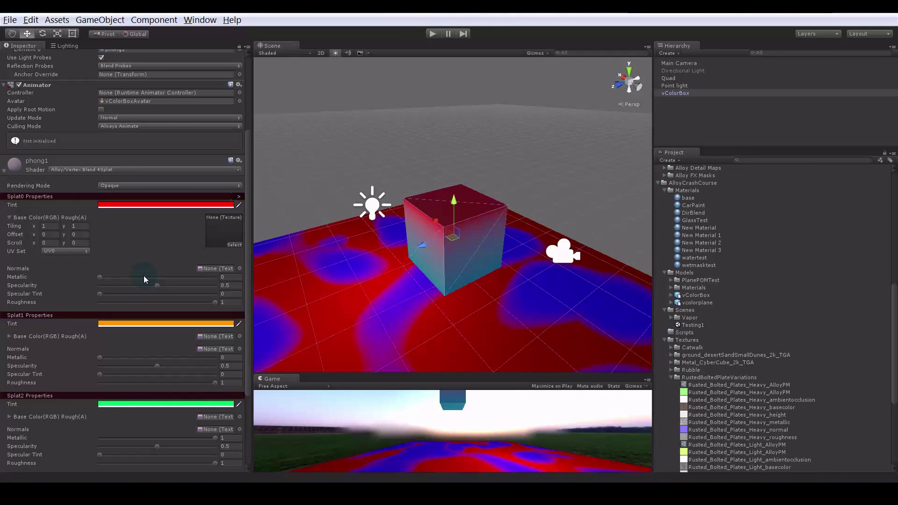
scroll(144, 279, "down", 1)
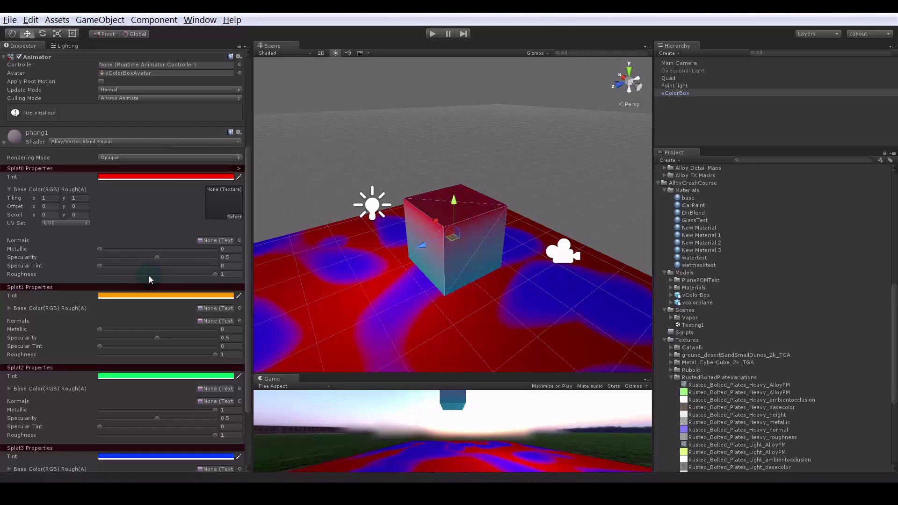
left_click(147, 140)
mouse_move(82, 192)
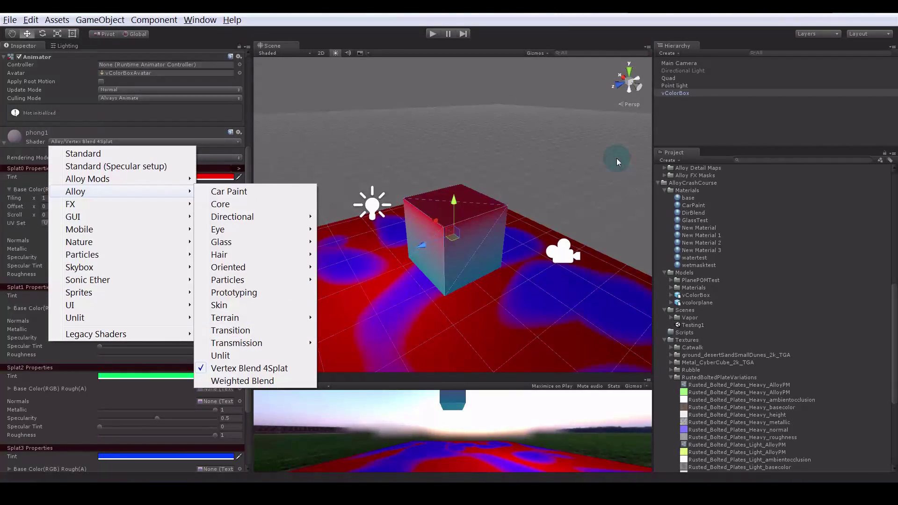
left_click(554, 139)
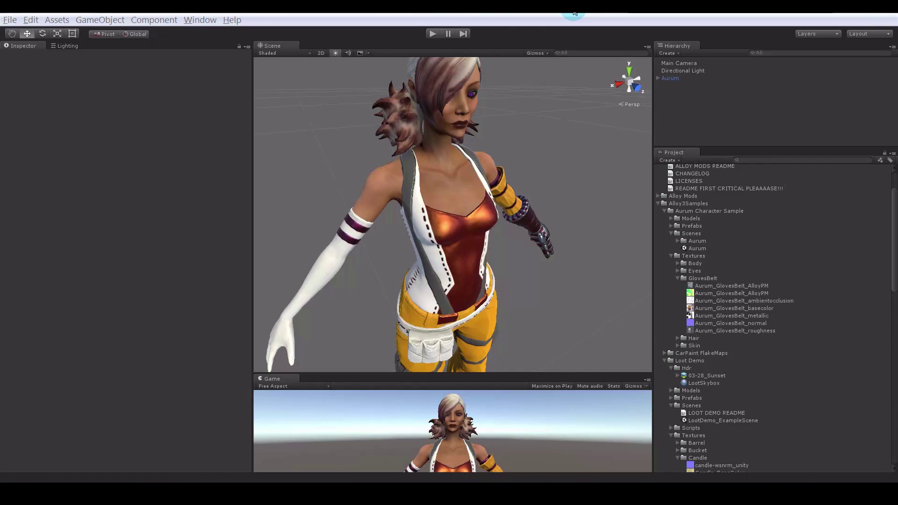
- Examine the Aurum sample character from the front, both close up and at a distance
mouse_move(509, 259)
left_mouse_down("alt")
mouse_move(531, 255)
mouse_move(505, 254)
left_mouse_up("alt")
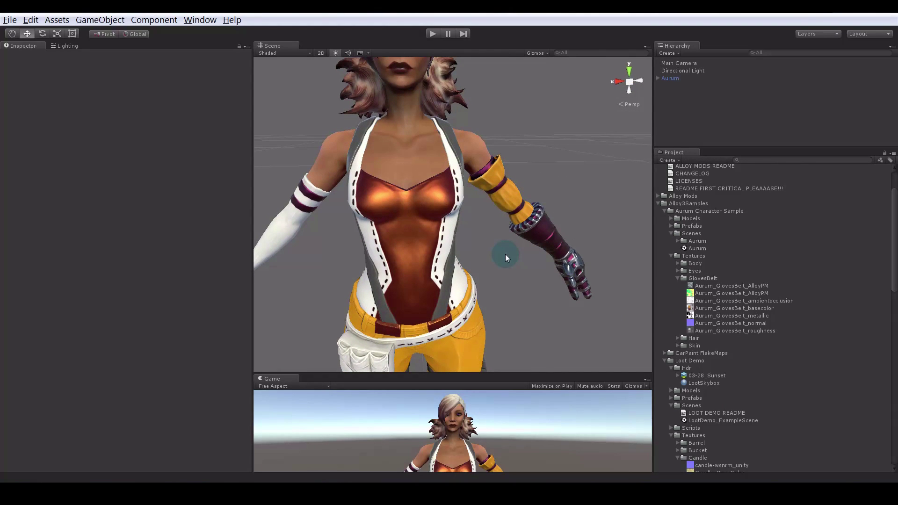
scroll(505, 254, "down", 6)
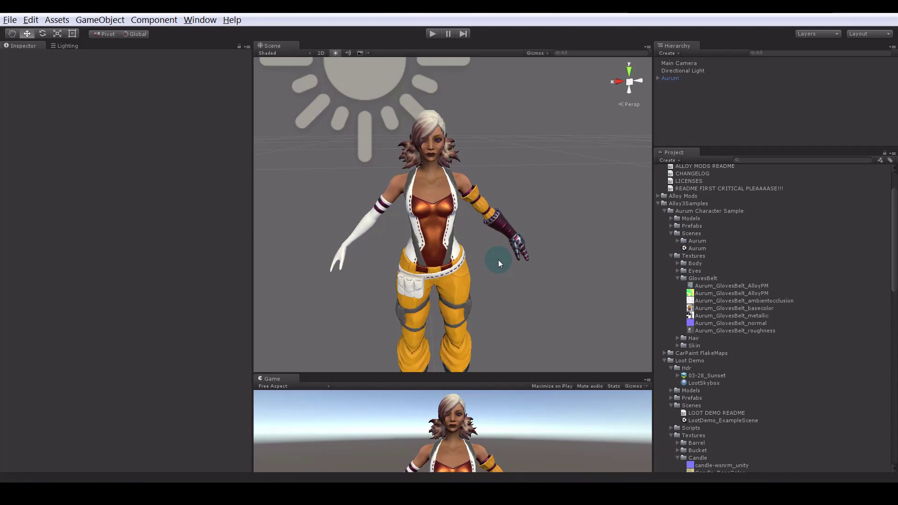
scroll(480, 245, "up", 5)
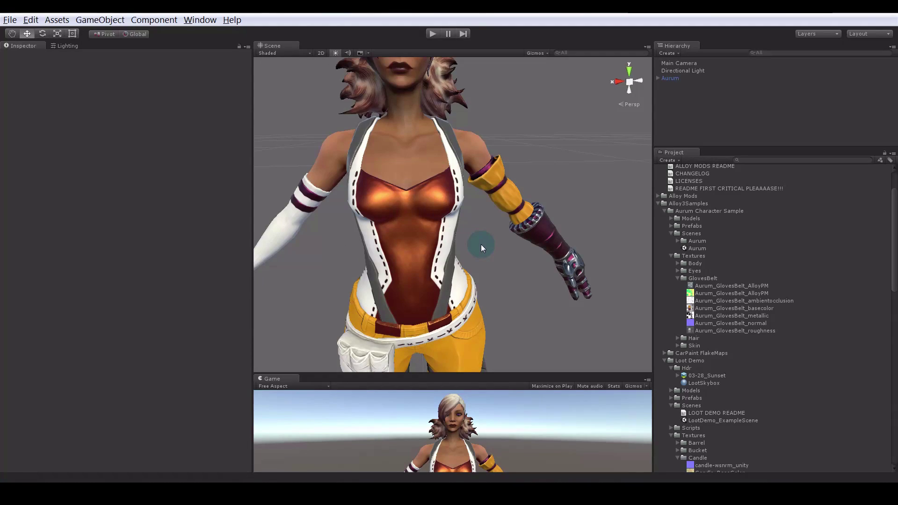
scroll(480, 244, "down", 3)
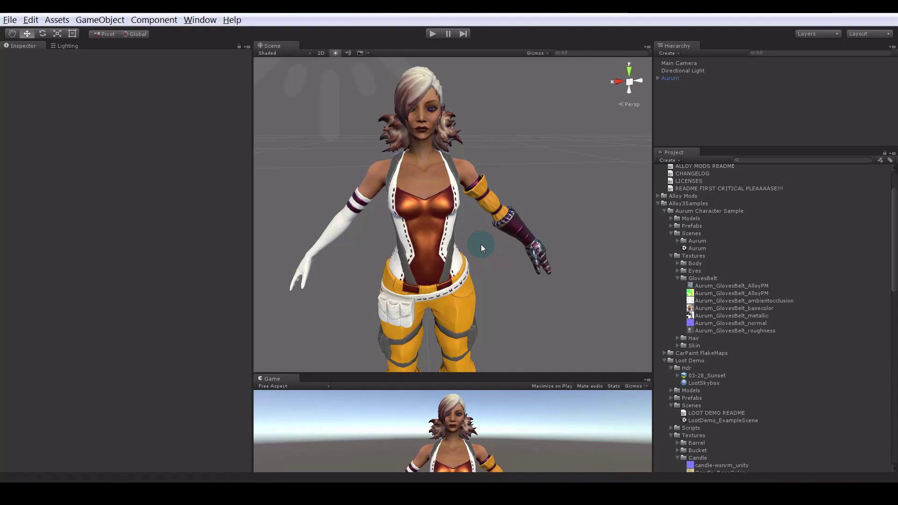
- Select the character's Skin_FBXwTangents1 mesh, expand its lambert1 material, and inspect the skin on the shoulders and face
left_click(432, 186)
left_click(431, 182)
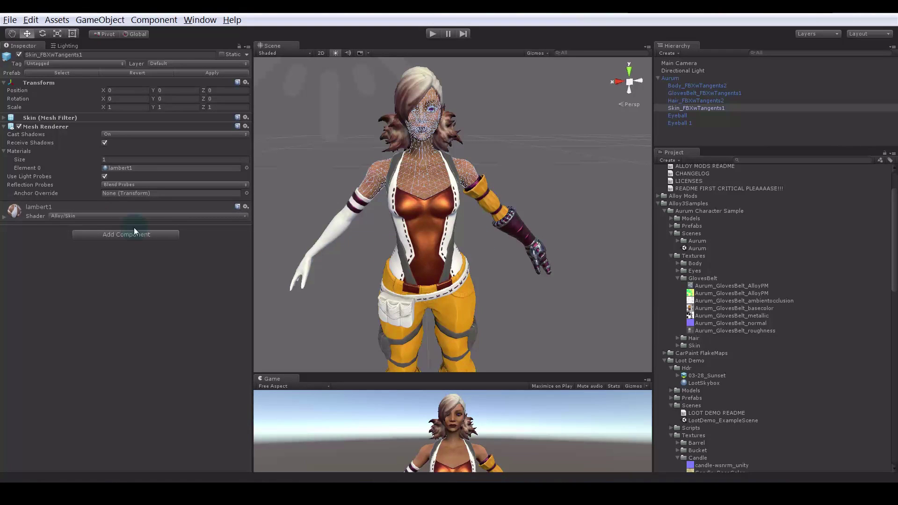
left_click(30, 211)
right_click_drag(429, 242, 435, 229, "alt")
left_click_drag(435, 229, 472, 225, "alt")
middle_click_drag(439, 224, 415, 307, "alt")
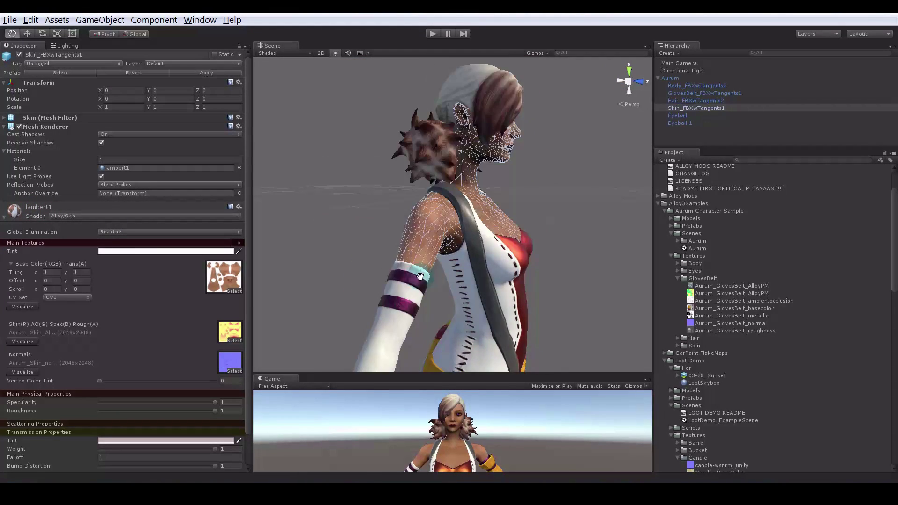
right_click_drag(416, 306, 451, 266, "alt")
mouse_move(452, 266)
left_mouse_down("alt")
mouse_move(411, 295)
mouse_move(427, 242)
mouse_move(501, 278)
mouse_move(451, 268)
left_mouse_up("alt")
left_click(535, 216)
right_click_drag(535, 217, 531, 240, "alt")
left_click_drag(531, 240, 522, 231, "alt")
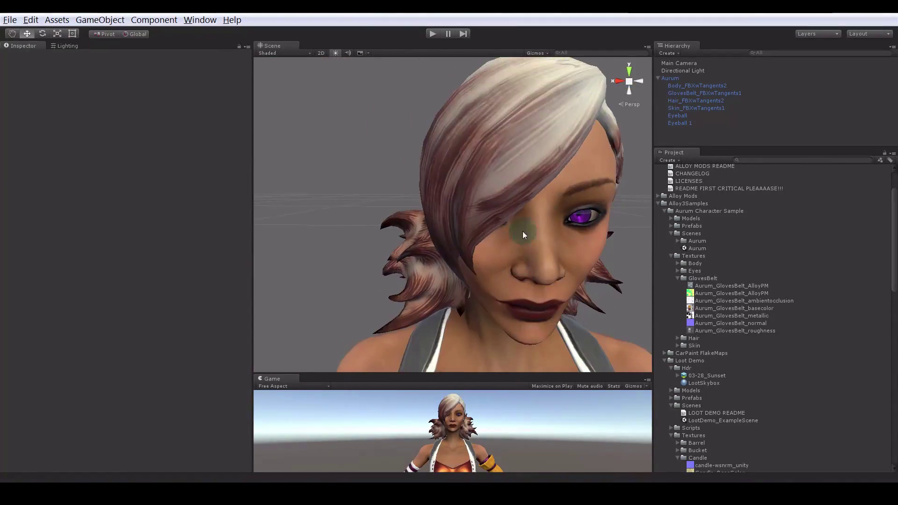
left_click(585, 220)
key("f")
scroll(500, 202, "up", 8)
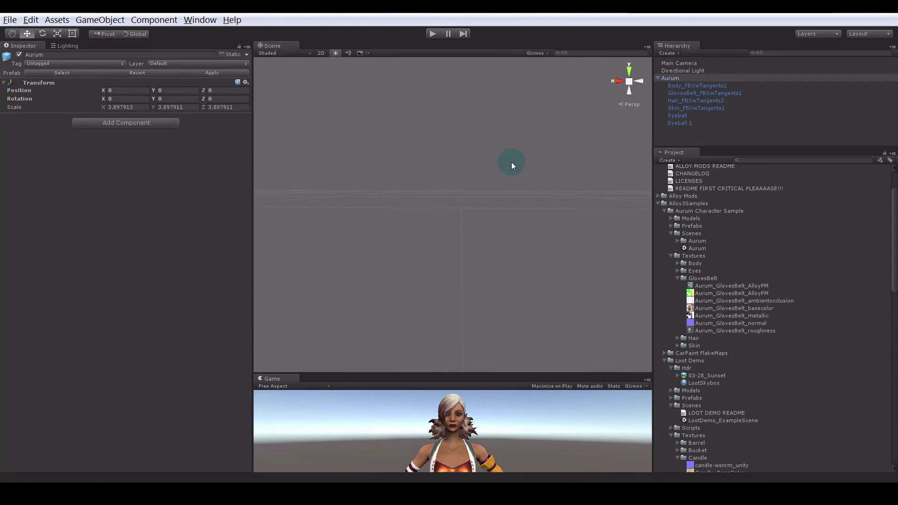
scroll(512, 162, "down", 3)
middle_click_drag(512, 155, 480, 343, "alt")
middle_click_drag(444, 155, 464, 232, "alt")
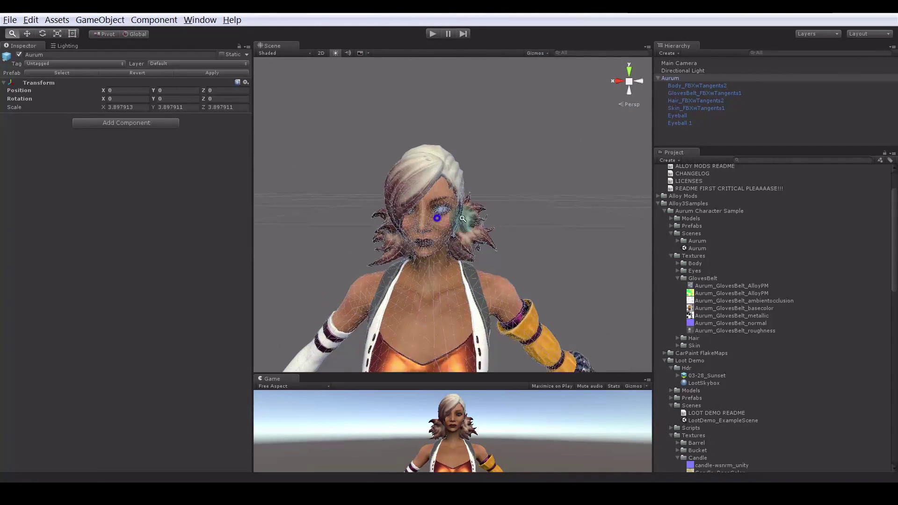
right_click_drag(464, 231, 528, 225, "alt")
- Select the character's Eyeball object, frame it in the scene and expand the settings of its Eyes1 material
left_click(466, 202)
key("f")
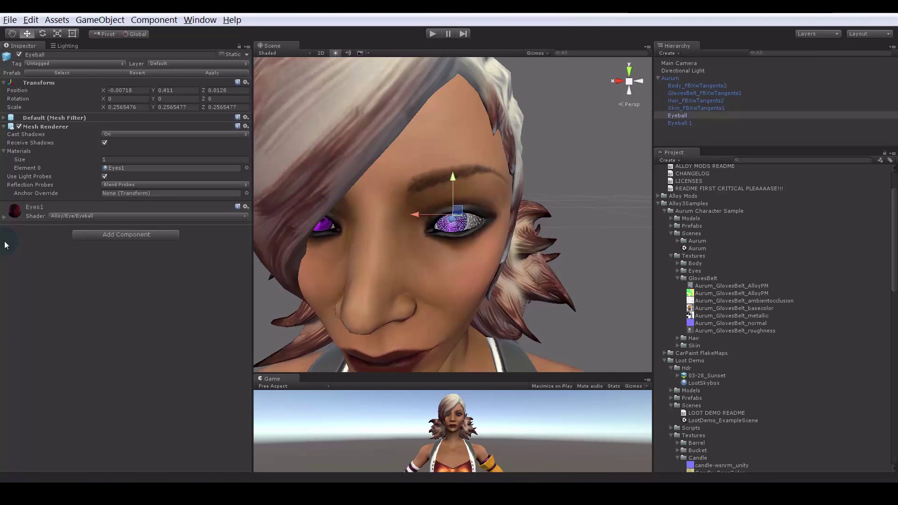
left_click(34, 213)
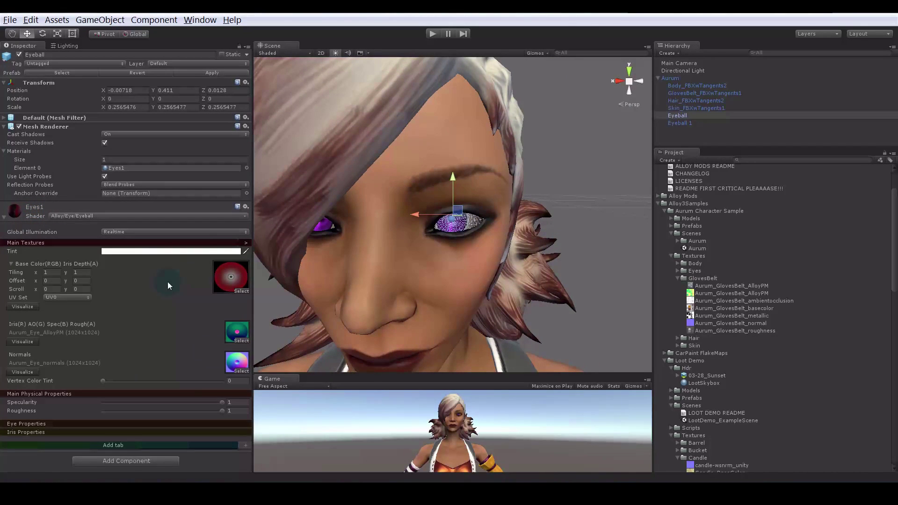
- Expand the Eye Properties and Iris Properties of the Eyes1 material and examine the eye up close from several angles
left_click(101, 432)
scroll(135, 383, "down", 3)
left_click_drag(463, 247, 457, 282, "alt")
scroll(457, 282, "up", 2)
left_click_drag(515, 264, 369, 254, "alt")
scroll(483, 258, "up", 3)
mouse_move(483, 259)
left_mouse_down("alt")
mouse_move(370, 241)
mouse_move(481, 276)
left_mouse_up("alt")
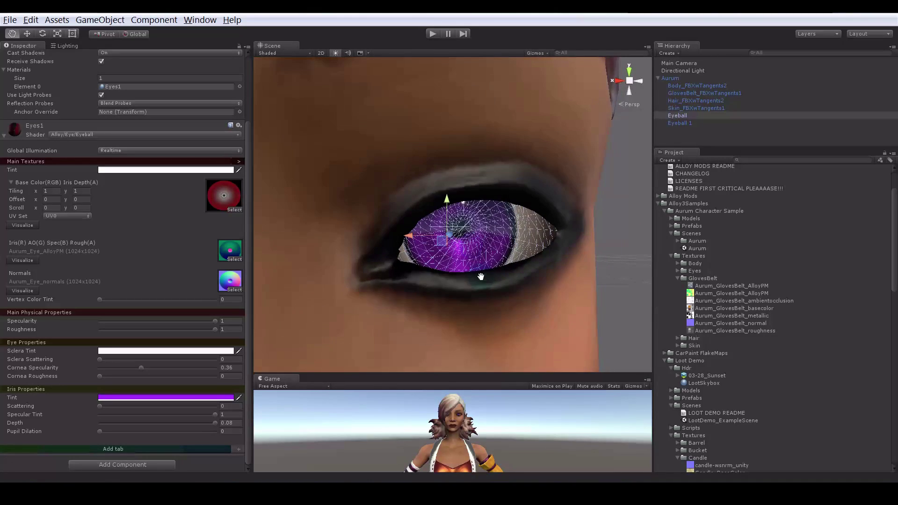
right_click_drag(481, 276, 425, 240, "alt")
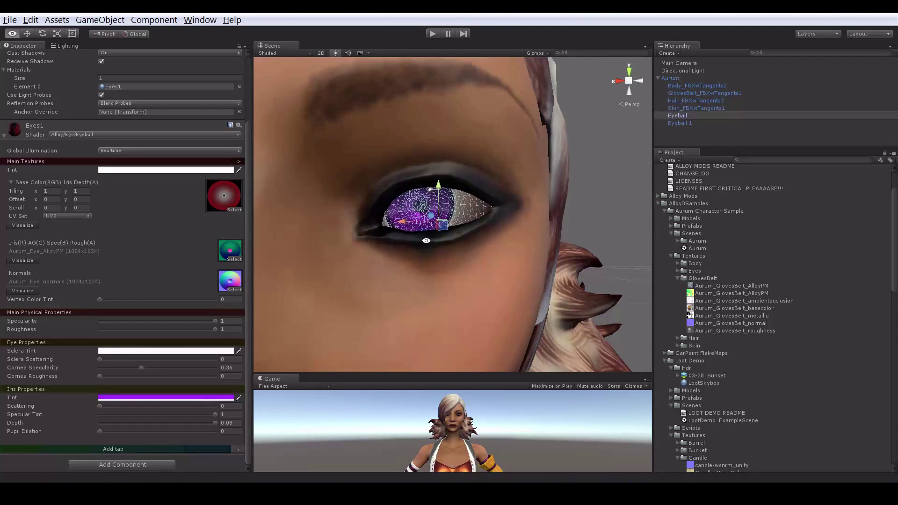
middle_click_drag(425, 241, 454, 252)
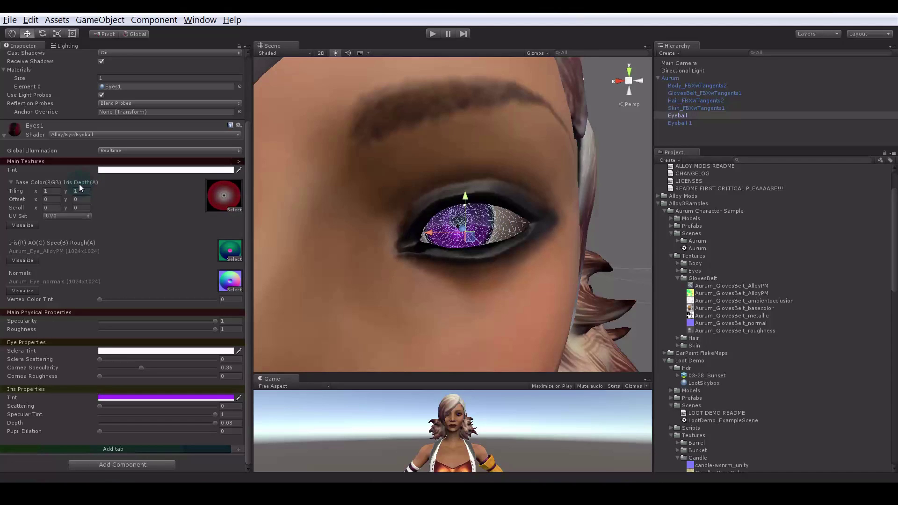
- Preview the alpha channel of the Aurum_Eye_Albedo base color texture, and return to the Eyeball's Eyes1 material settings
left_click(231, 191)
left_click(722, 277)
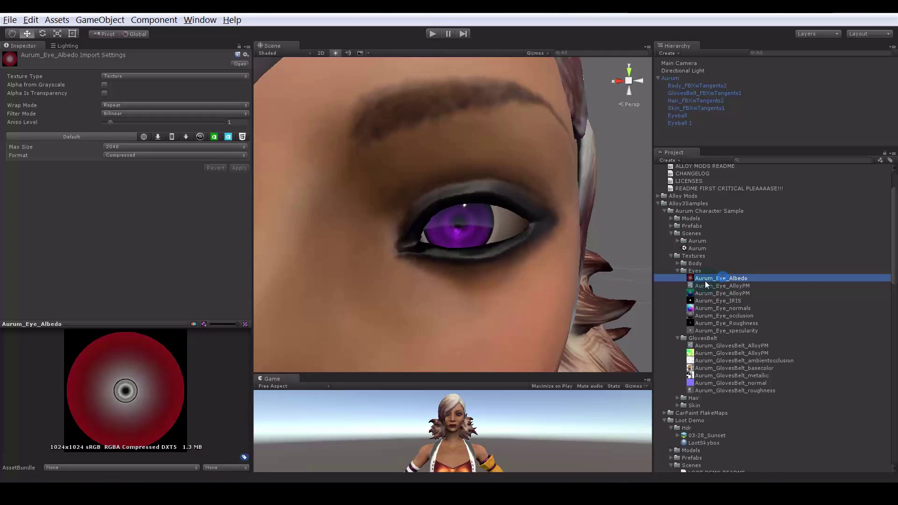
left_click(193, 324)
left_click_drag(165, 324, 183, 92)
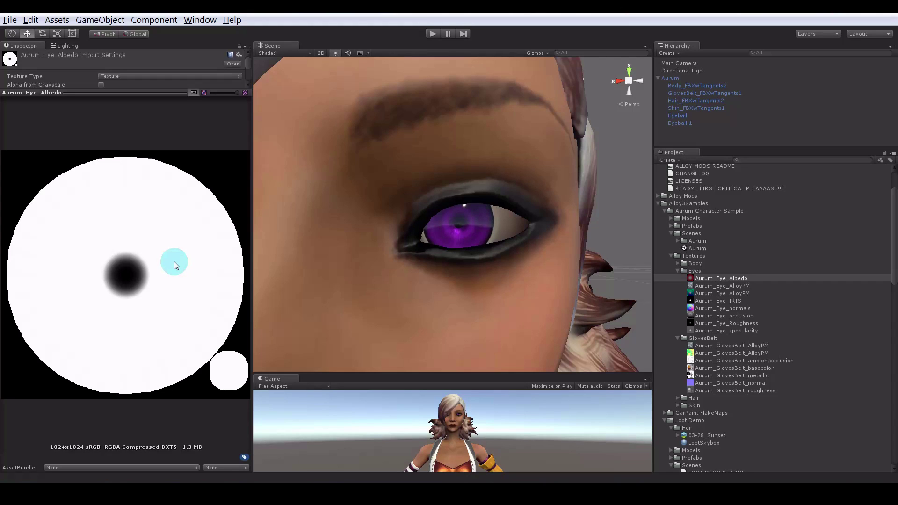
left_click(452, 233)
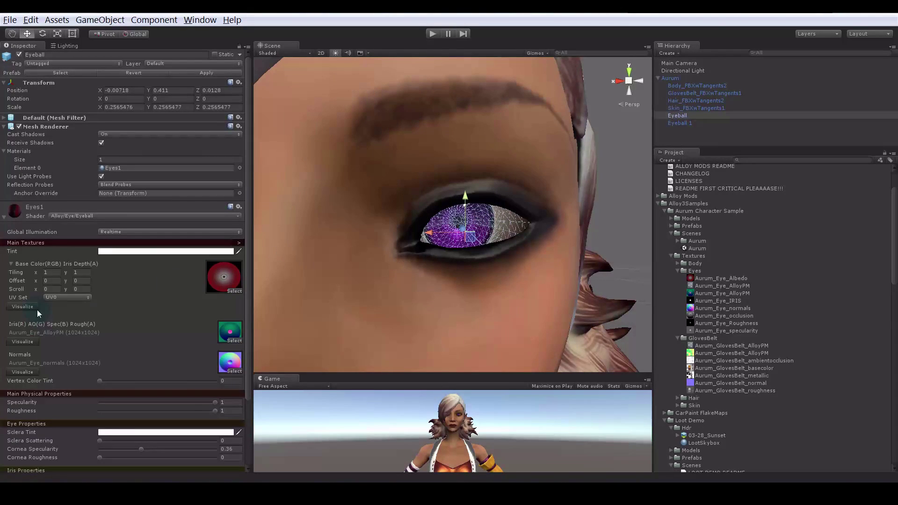
scroll(152, 281, "down", 3)
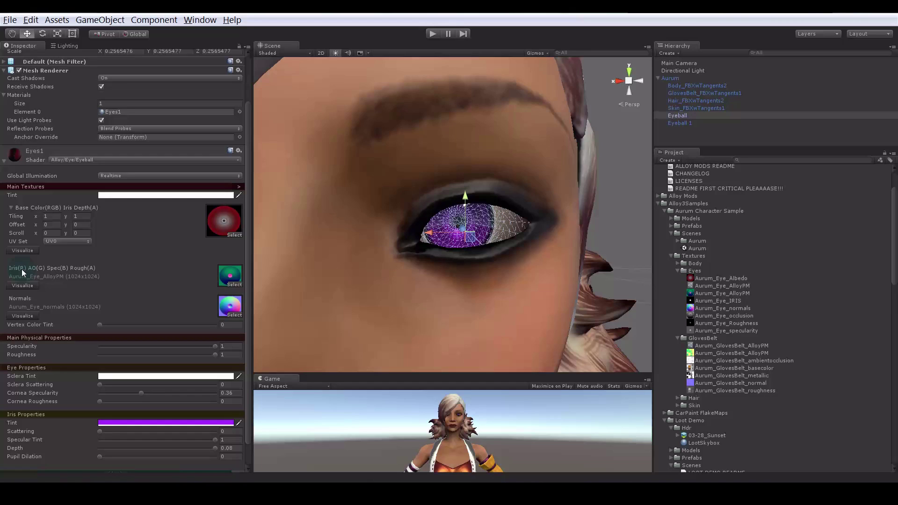
scroll(38, 281, "down", 2)
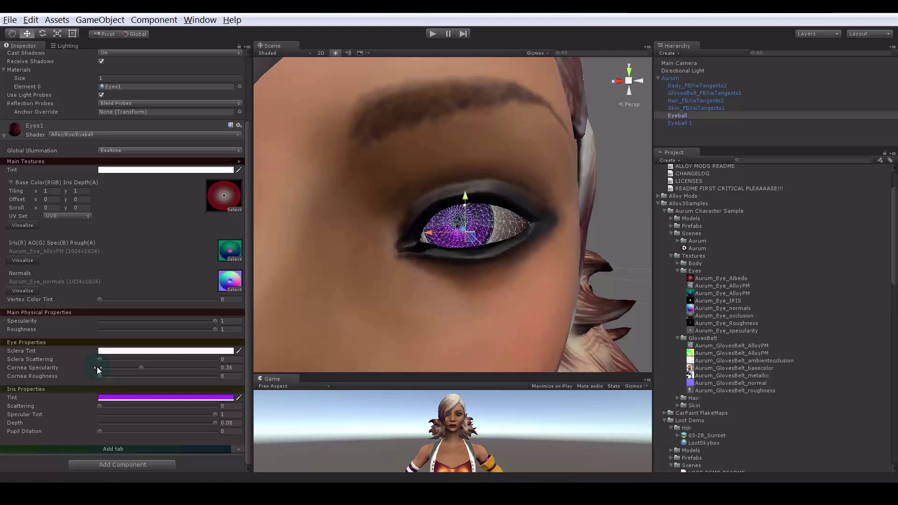
- Inspect the Aurum_Eye_normals texture, compare it with the eye up close, and return to the Eyeball's material settings
left_click_drag(439, 223, 367, 206, "alt")
scroll(367, 206, "up", 4)
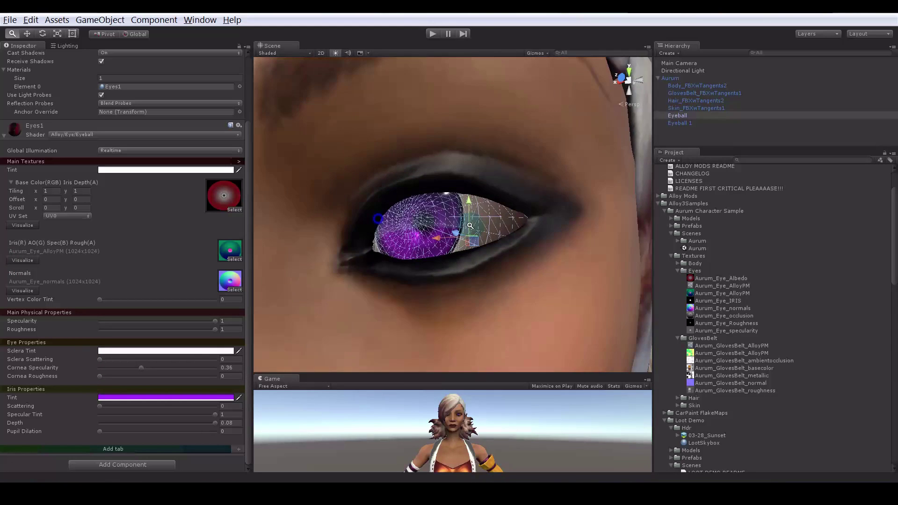
left_click(229, 281)
left_click(718, 310)
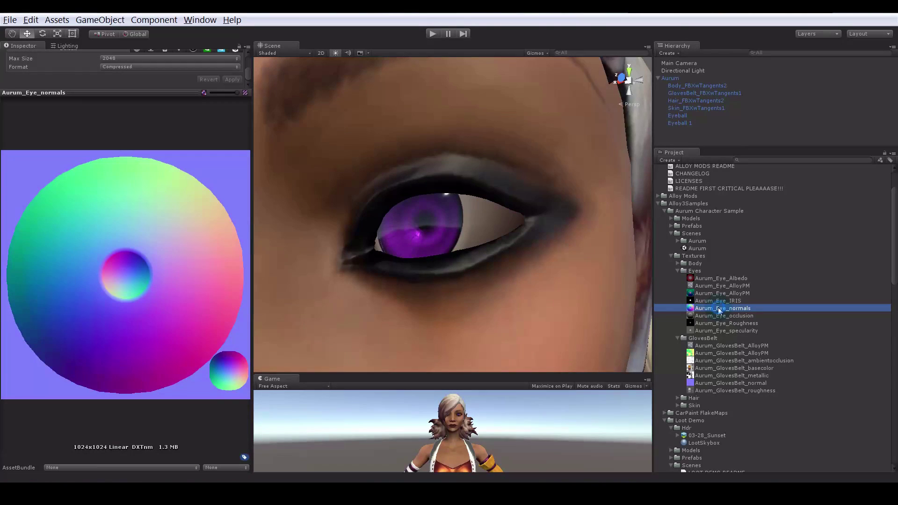
left_click_drag(364, 239, 471, 249, "alt")
scroll(464, 258, "up", 4)
left_click(495, 231)
left_click(484, 228)
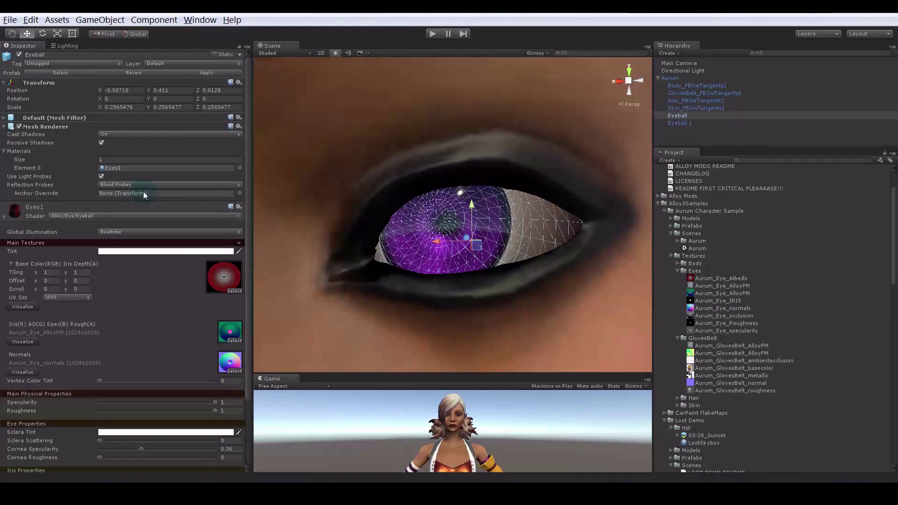
scroll(143, 192, "down", 4)
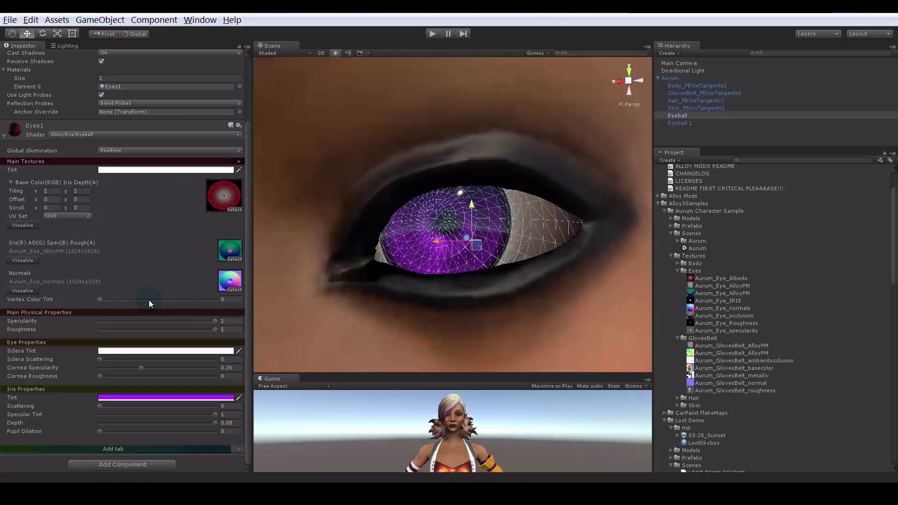
- Change the iris Tint of the Eyes1 material to a fully saturated violet with hue 274, saturation 255 and value 255
left_click_drag(446, 276, 419, 291, "alt")
left_click(213, 397)
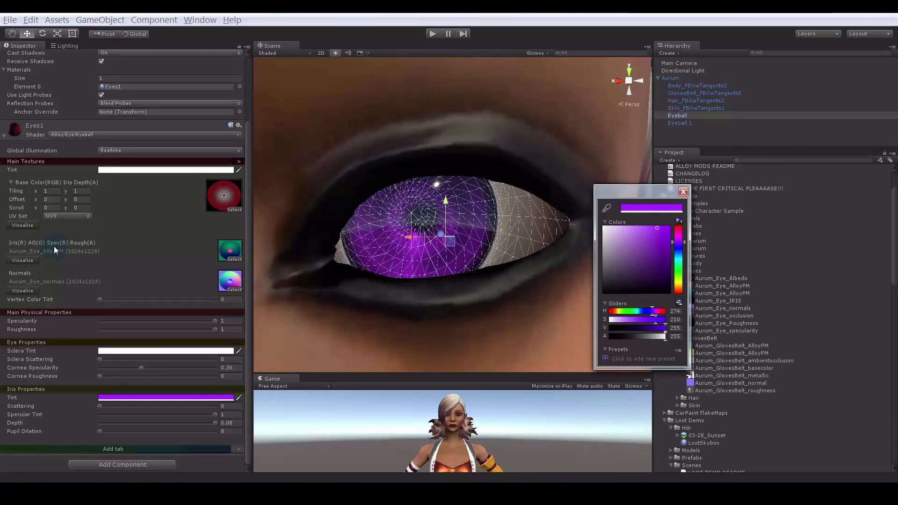
mouse_move(649, 280)
left_mouse_down()
mouse_move(655, 238)
mouse_move(642, 265)
mouse_move(624, 237)
mouse_move(681, 222)
mouse_move(678, 255)
mouse_move(613, 248)
mouse_move(672, 253)
mouse_move(652, 237)
mouse_move(667, 236)
mouse_move(668, 279)
mouse_move(668, 227)
left_mouse_up()
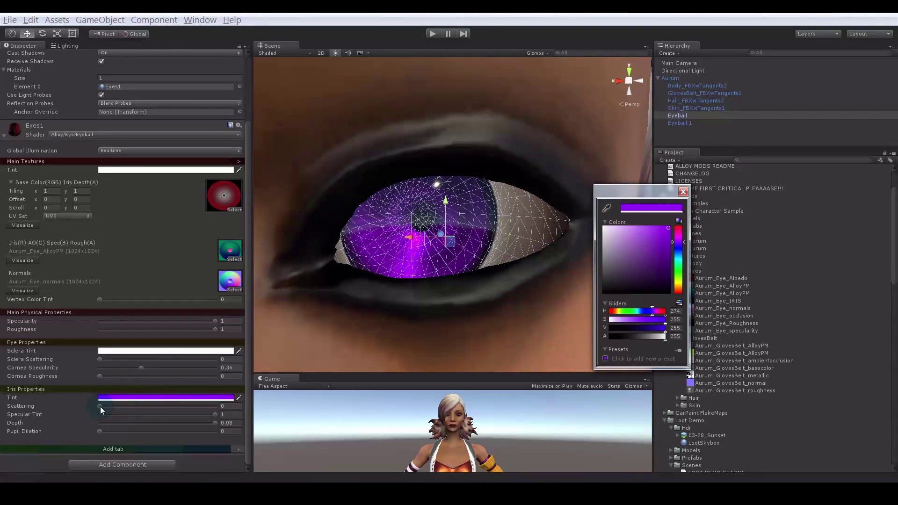
- Try an iris Scattering of about 0.089 while viewing the eye from the side, and return it to 0
left_click_drag(100, 405, 139, 406)
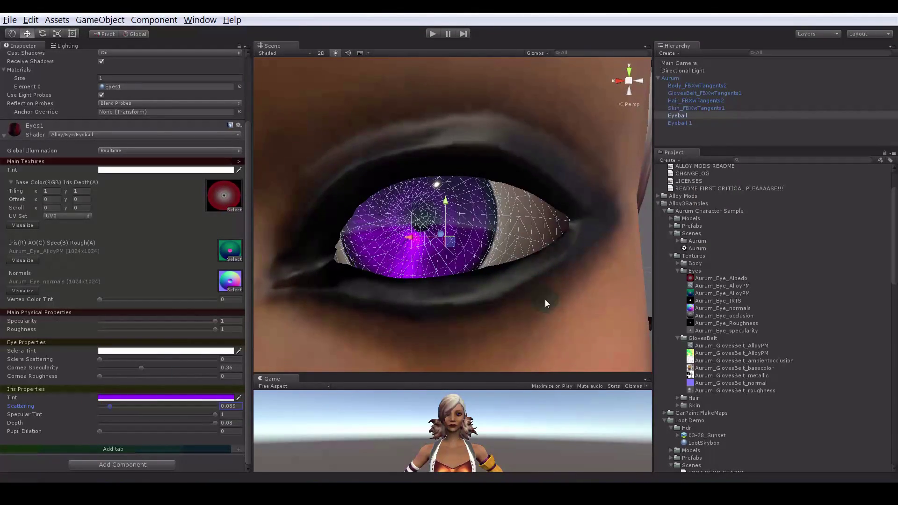
left_click_drag(545, 304, 425, 283, "alt")
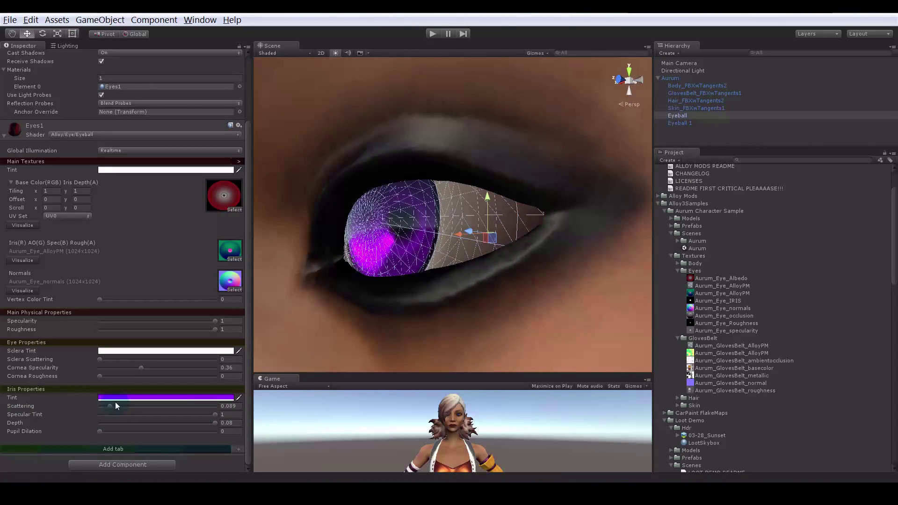
left_click_drag(117, 405, 96, 407)
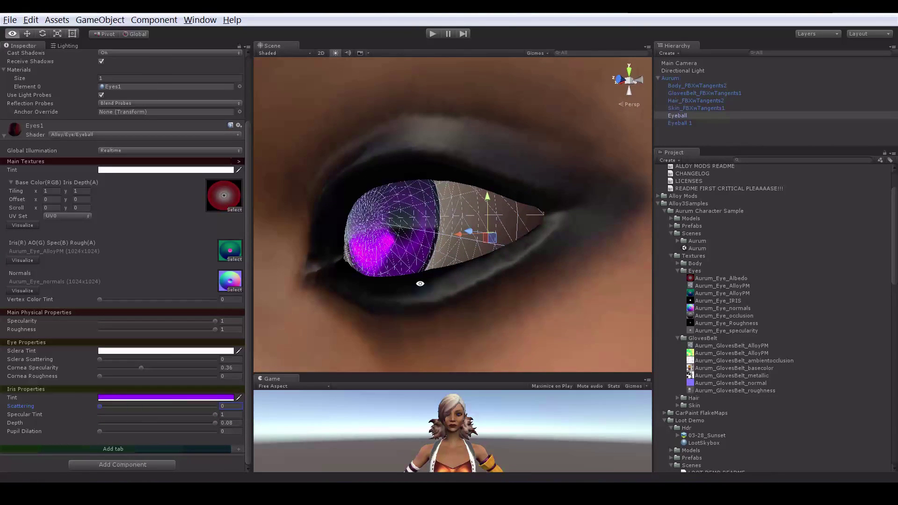
left_click_drag(419, 283, 465, 286, "alt")
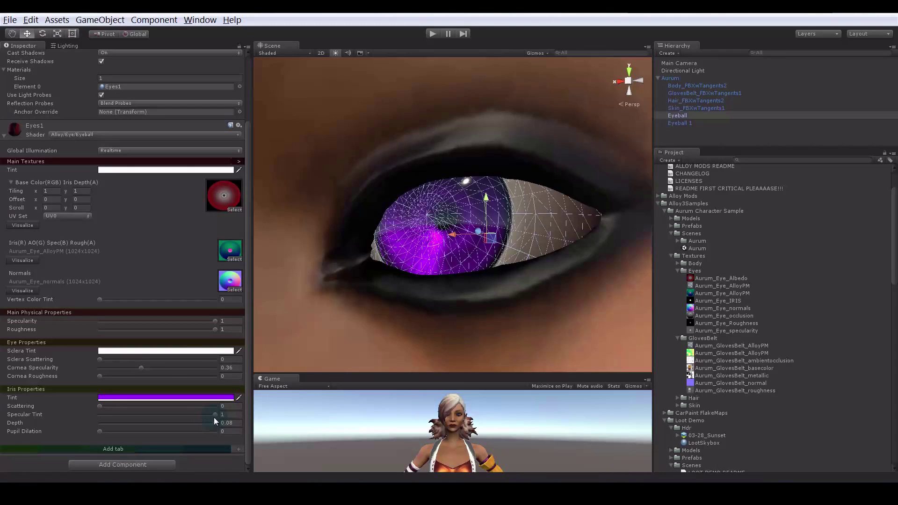
- Raise the iris Pupil Dilation to about 0.773 and check how the eyes look from a distance
mouse_move(215, 416)
left_mouse_down()
mouse_move(75, 419)
mouse_move(242, 426)
mouse_move(102, 428)
mouse_move(252, 429)
mouse_move(86, 429)
mouse_move(217, 425)
mouse_move(202, 425)
left_mouse_up()
left_click_drag(97, 431, 137, 431)
mouse_move(181, 431)
left_mouse_down()
mouse_move(225, 433)
mouse_move(95, 439)
mouse_move(209, 436)
mouse_move(162, 433)
mouse_move(174, 425)
mouse_move(117, 428)
mouse_move(216, 424)
mouse_move(131, 436)
mouse_move(211, 430)
mouse_move(145, 433)
mouse_move(188, 432)
left_mouse_up()
right_click_drag(351, 286, 287, 291, "alt")
right_click_drag(459, 291, 349, 292, "alt")
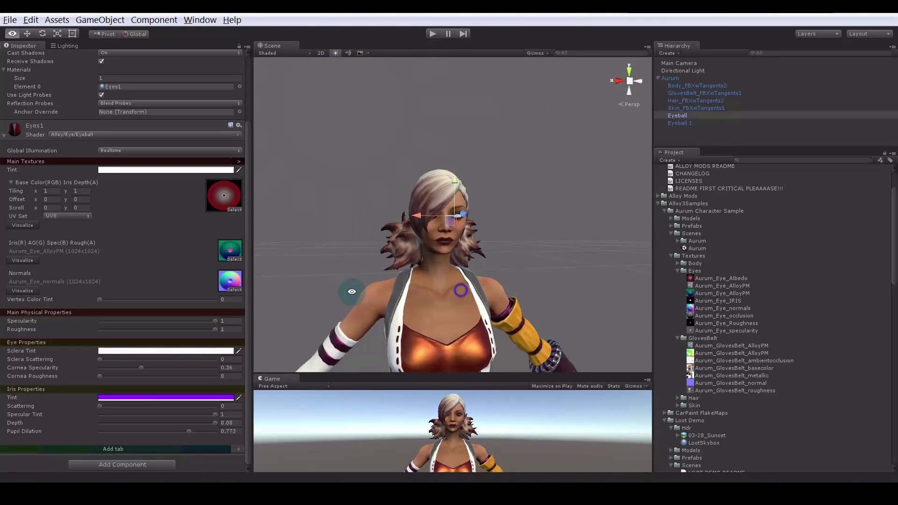
- Select the Skin_FBXwTangents1 mesh, locate its base color texture in the project and expand the lambert1 material's Scattering Properties
left_click_drag(349, 293, 429, 321, "alt")
middle_click_drag(429, 321, 424, 253, "alt")
left_click(419, 241)
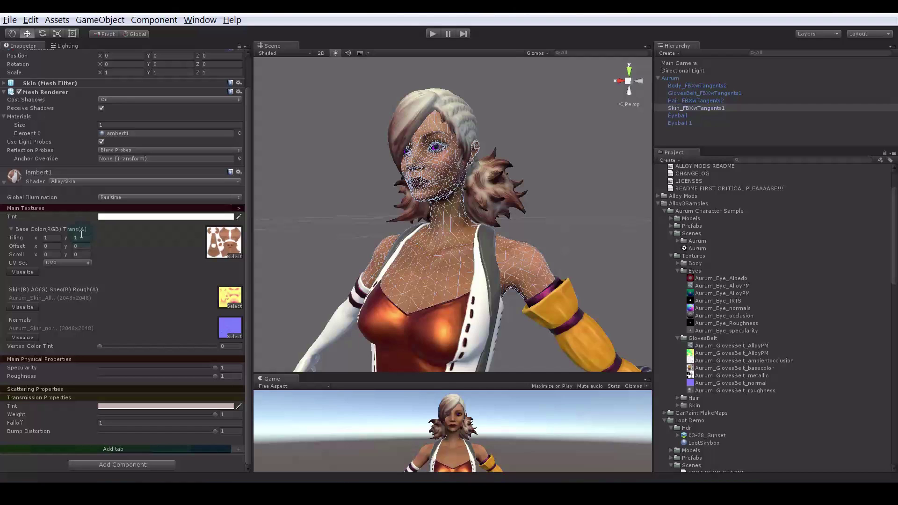
left_click(224, 241)
left_click(128, 389)
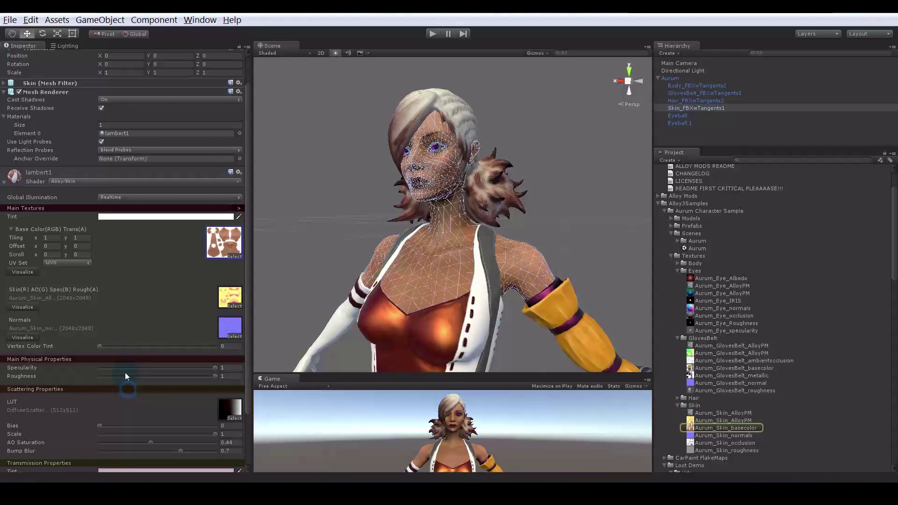
scroll(120, 272, "down", 3)
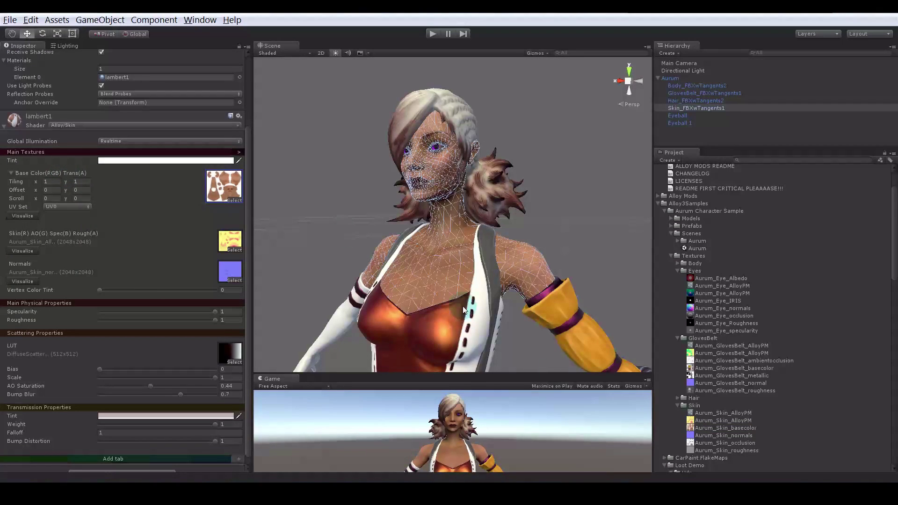
- Preview the alpha channel of the Aurum_Skin_basecolor texture and enlarge the preview by widening the Inspector
left_click(232, 186)
left_click(736, 428)
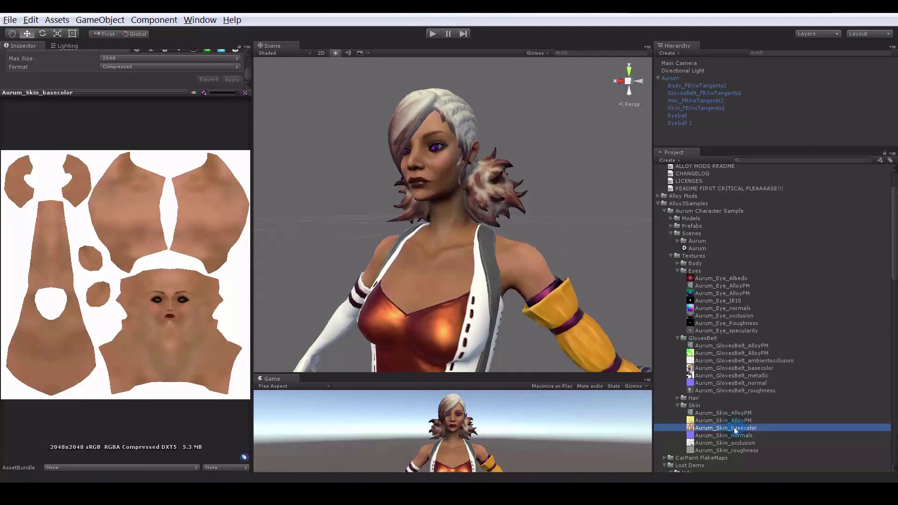
left_click(195, 92)
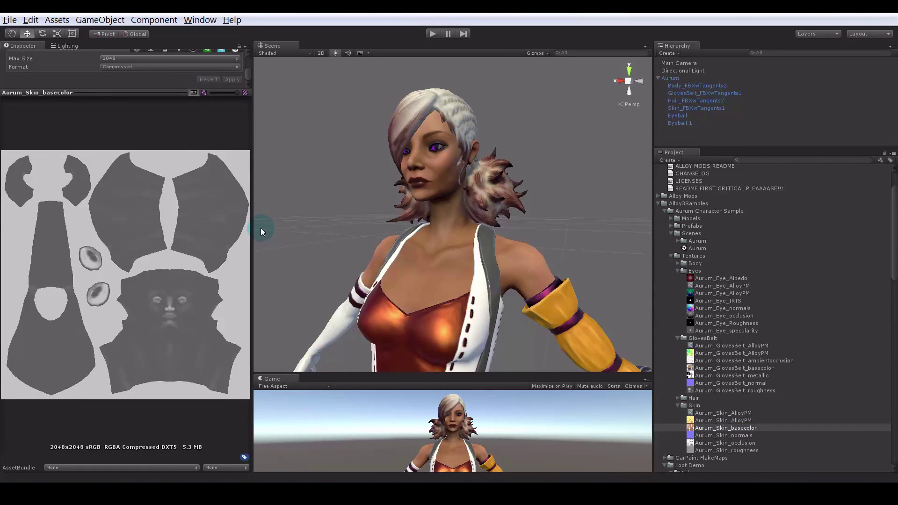
left_click_drag(251, 229, 405, 237)
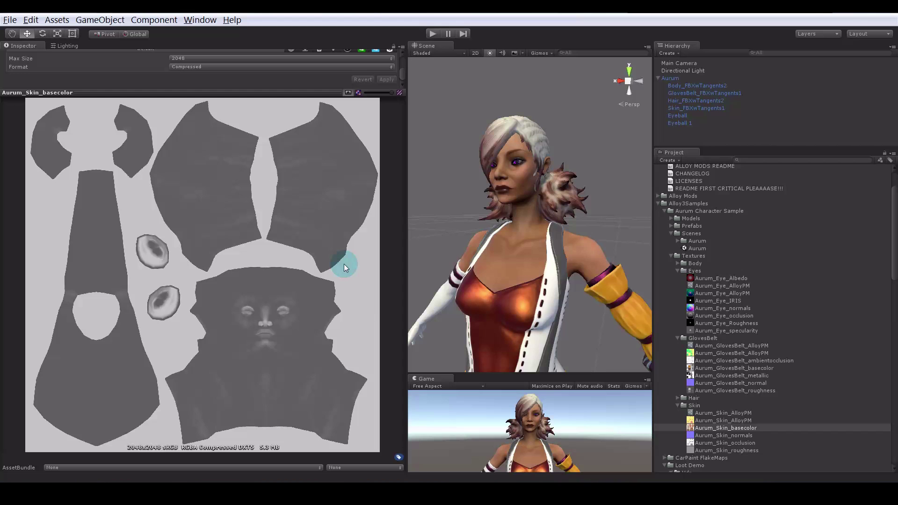
- Locate the skin material's packed texture from the skin mesh and inspect both the Aurum_Skin_AlloyPM texture and its packing definition
left_click_drag(477, 257, 538, 268, "alt")
left_click(504, 171)
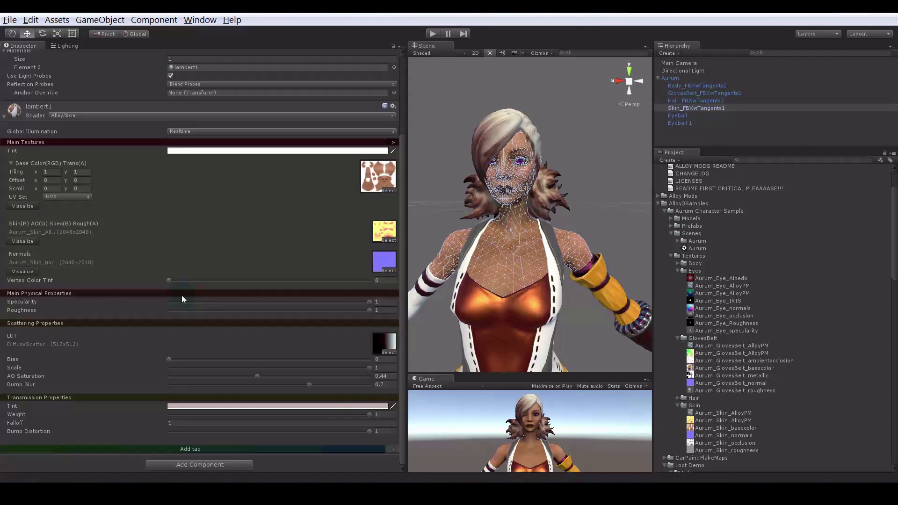
left_click(82, 226)
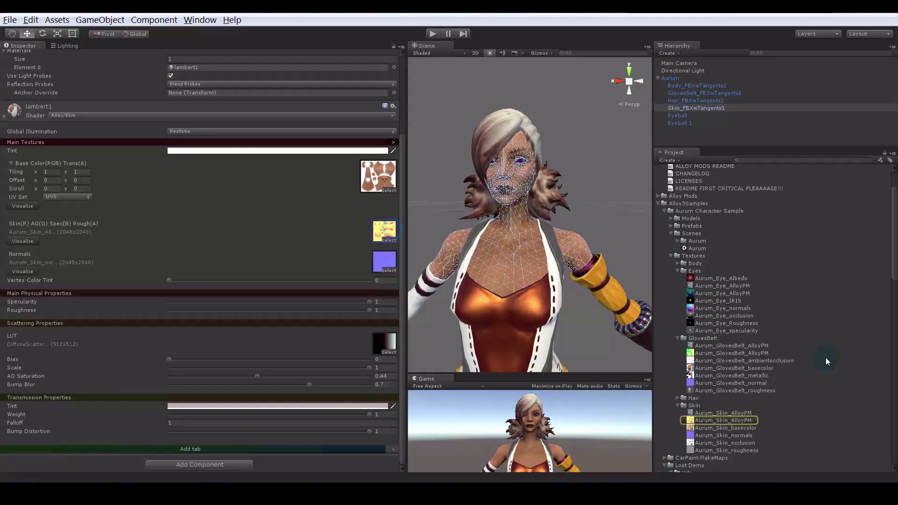
left_click(734, 420)
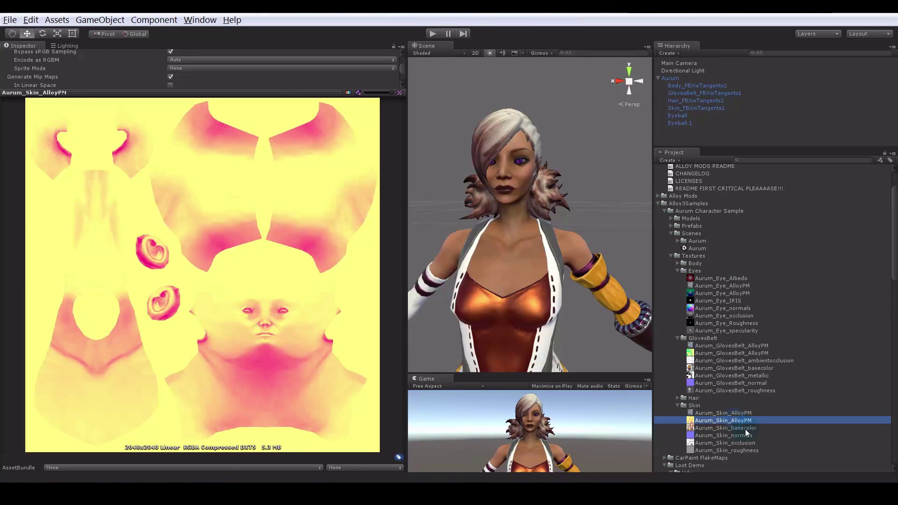
left_click(723, 413)
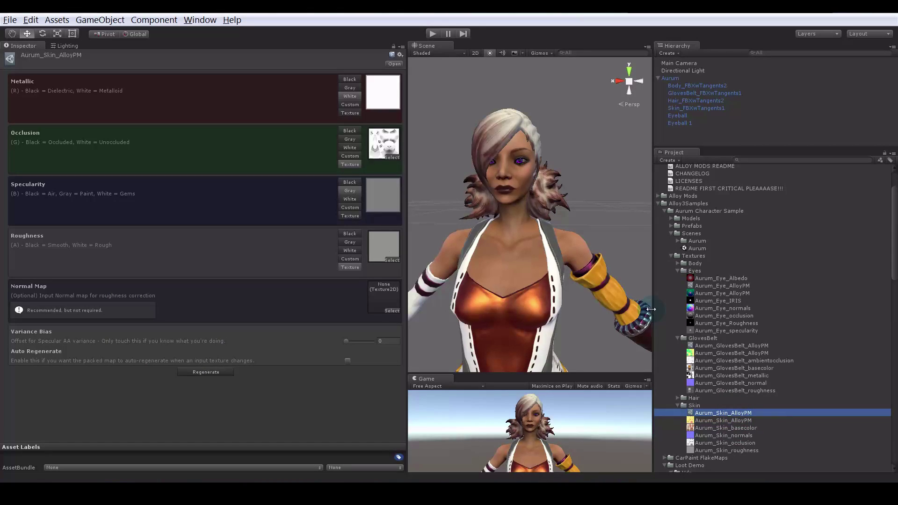
- Reselect the skin mesh, review its Scattering and Transmission Properties, and locate the scattering LUT texture in the project
left_click(520, 263)
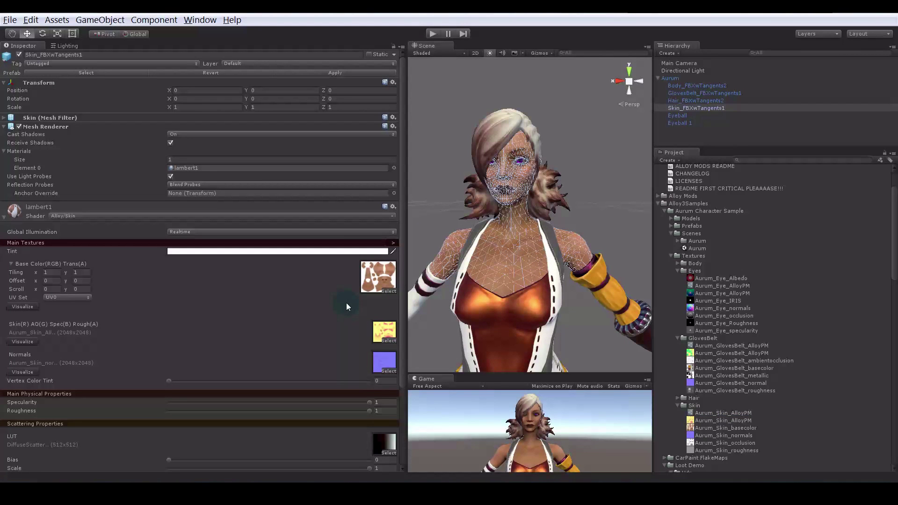
scroll(346, 307, "down", 3)
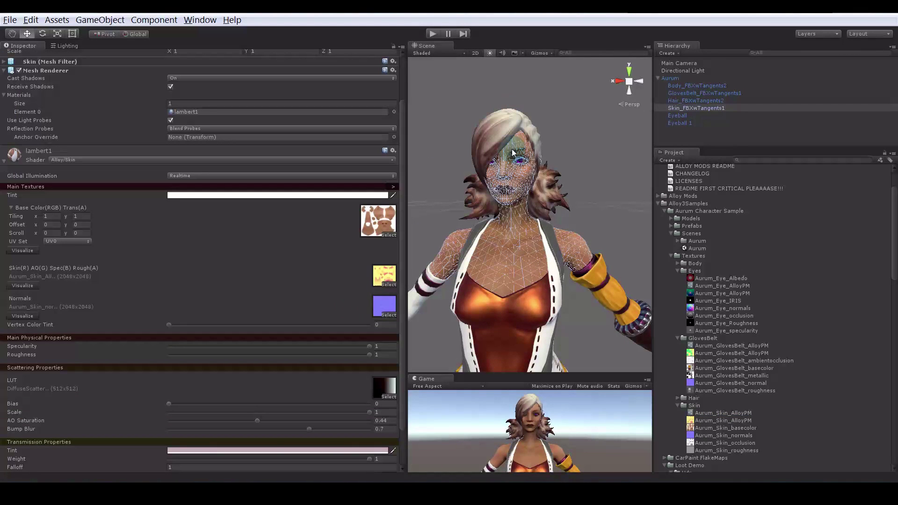
left_click_drag(497, 231, 444, 250, "alt")
scroll(226, 301, "down", 2)
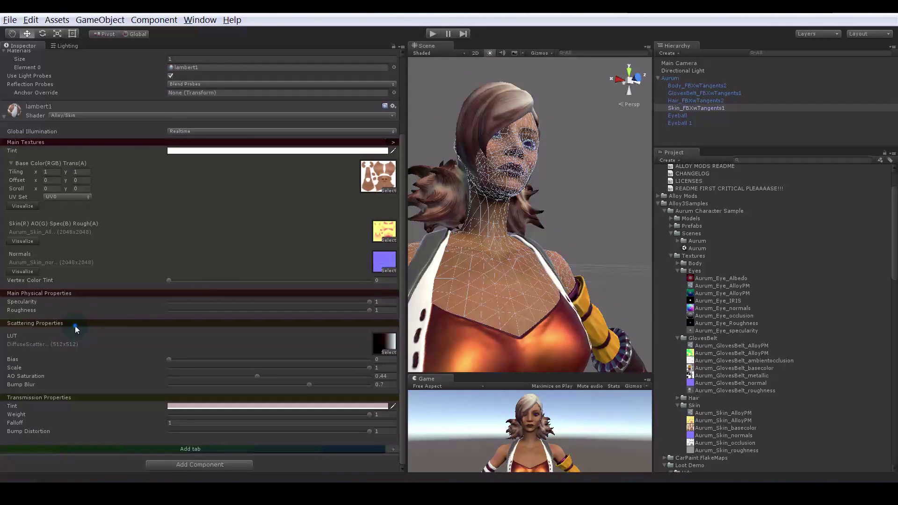
scroll(75, 325, "up", 3)
scroll(113, 406, "down", 3)
left_click_drag(357, 433, 238, 432)
left_click(386, 340)
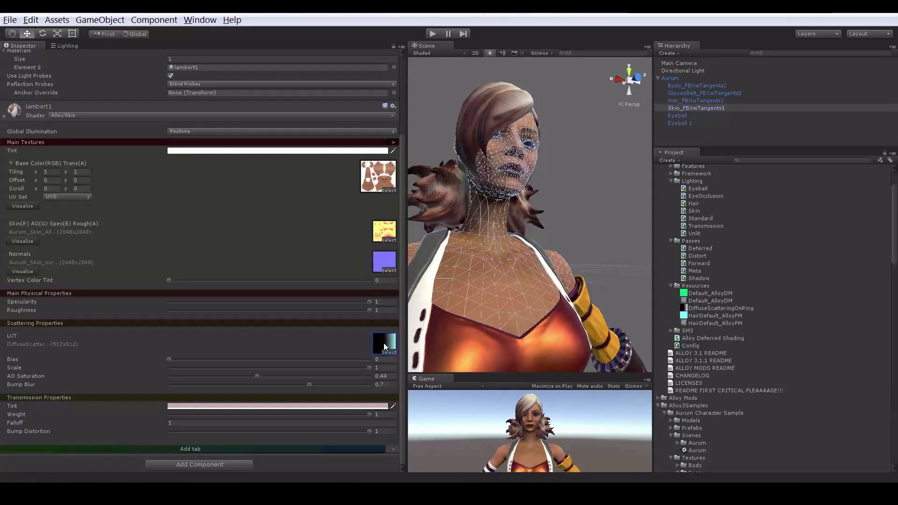
- Inspect the character's hair and skin meshes, locate the skin material's scattering LUT and preview the DiffuseScatteringOnRing texture
left_click_drag(570, 221, 512, 292, "alt")
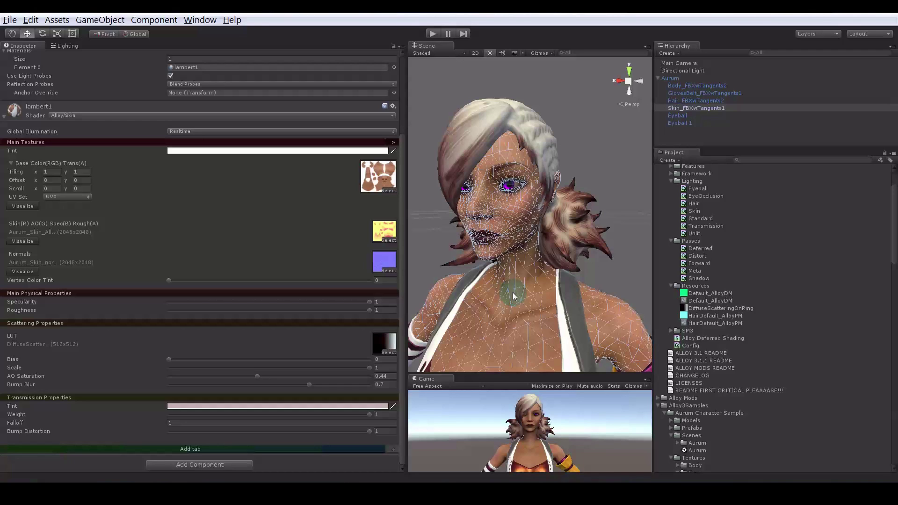
left_click(467, 132)
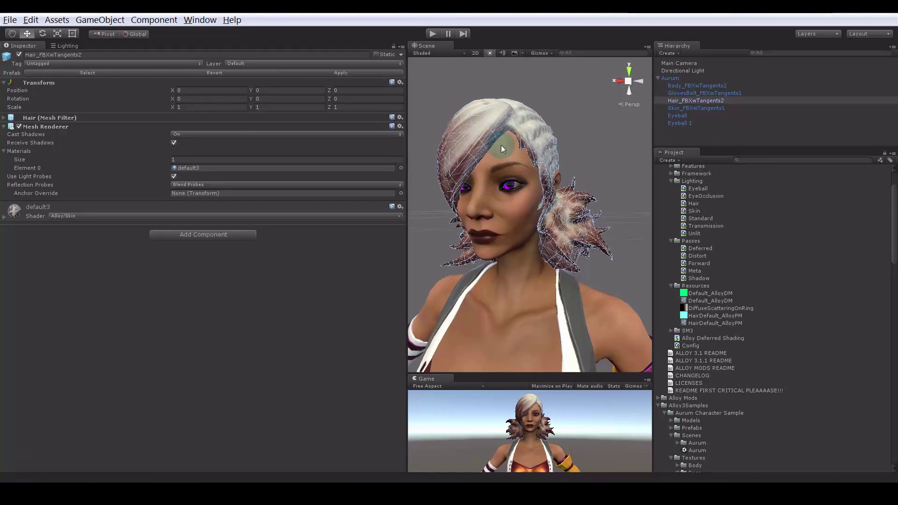
left_click_drag(602, 257, 543, 271, "alt")
left_click(536, 281)
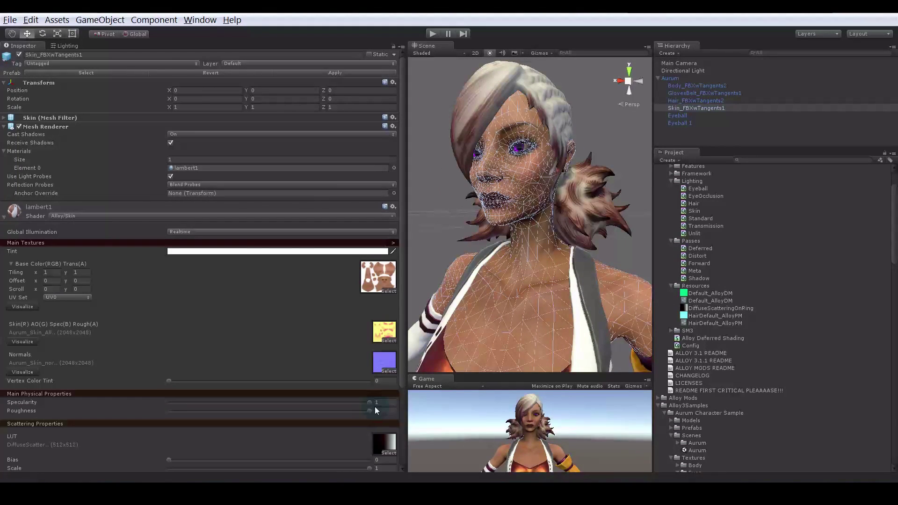
scroll(383, 407, "down", 3)
left_click(384, 359)
left_click(710, 309)
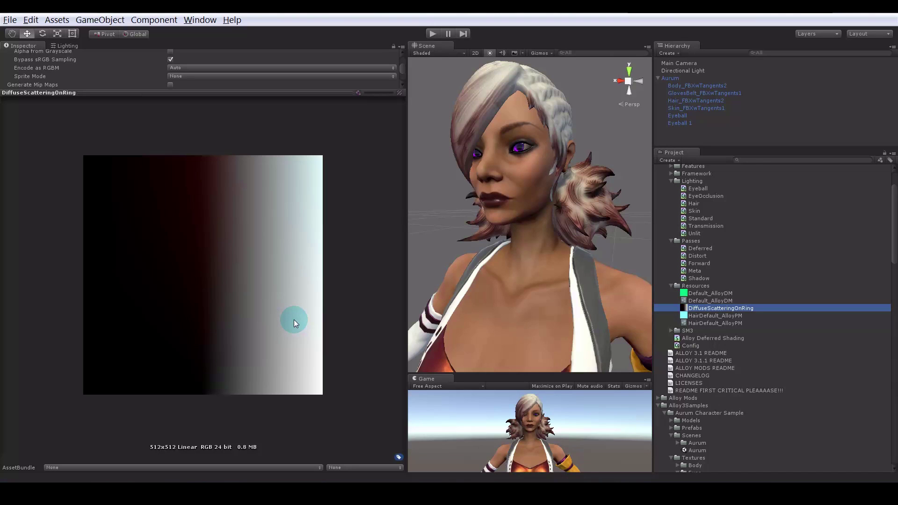
- Reselect the skin mesh and set AO Saturation to 0 in its material's Scattering Properties
left_click(492, 258)
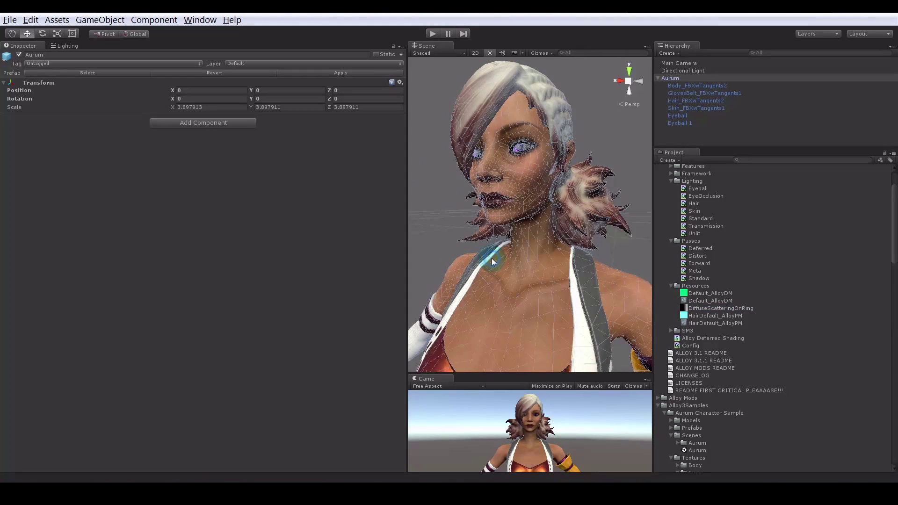
scroll(152, 262, "down", 5)
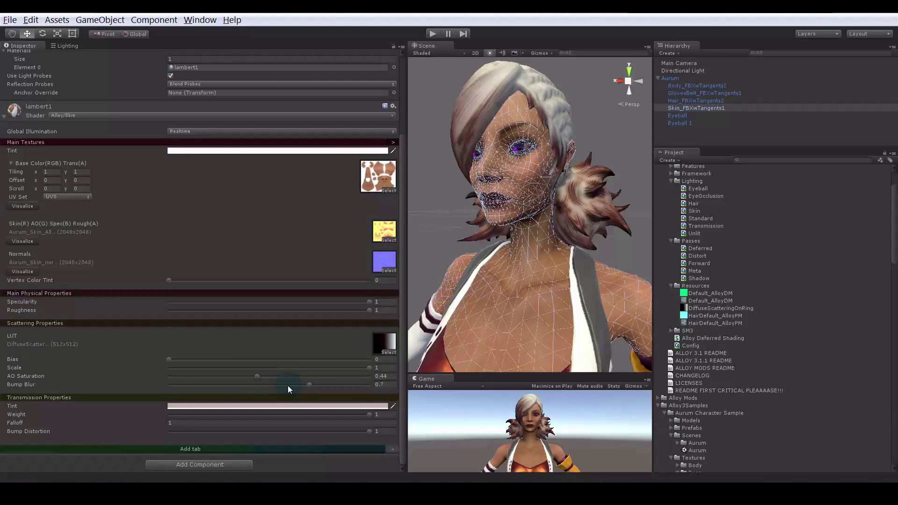
key("alt")
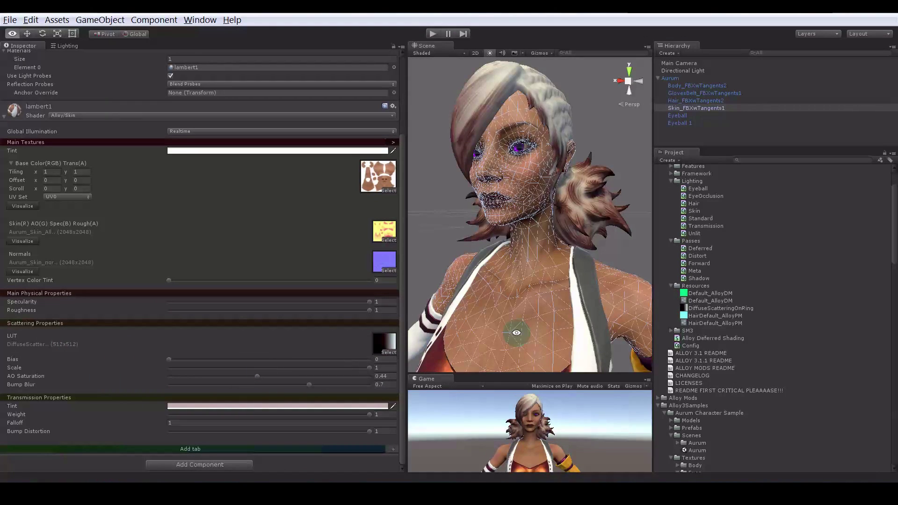
left_click_drag(516, 332, 531, 310, "alt")
left_click(257, 375)
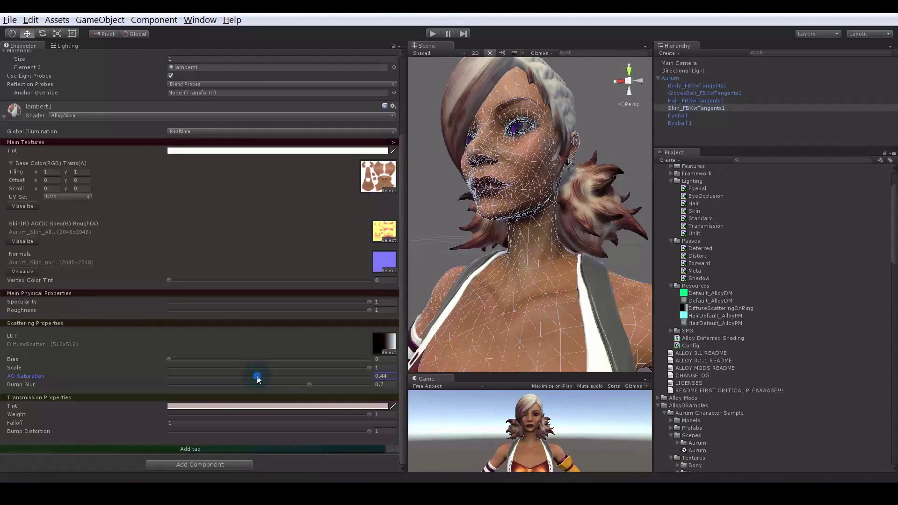
left_click_drag(257, 378, 152, 378)
left_click(439, 241)
key("alt")
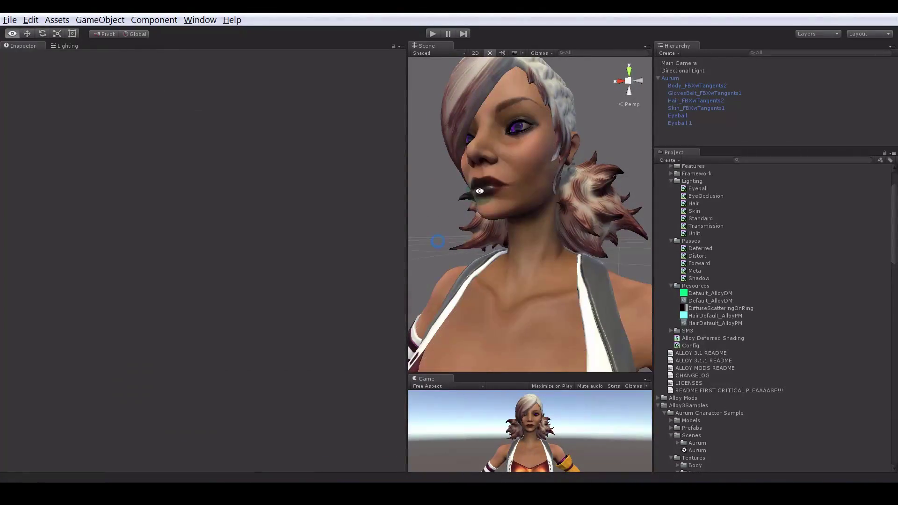
left_click_drag(479, 191, 505, 236, "alt")
- Open the skin mesh's lambert1 material asset and collapse its preview so all shader properties are visible
left_click(495, 229)
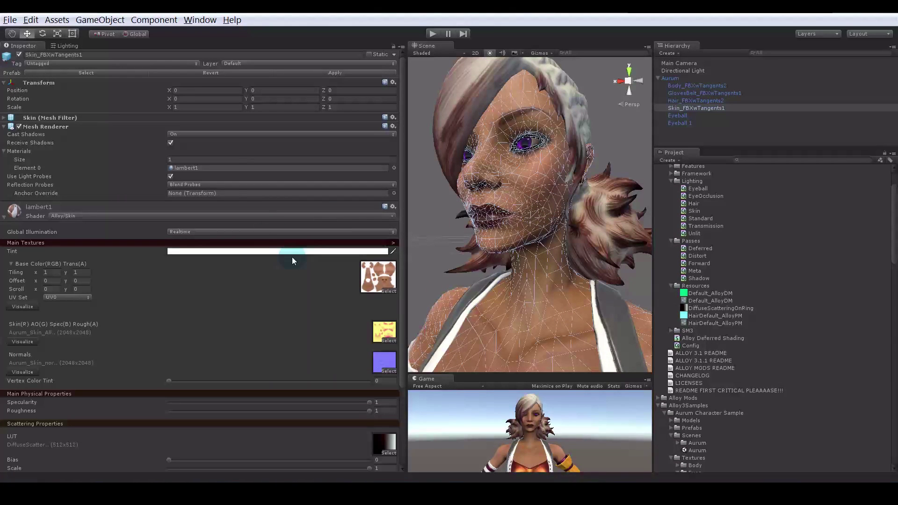
double_click(229, 167)
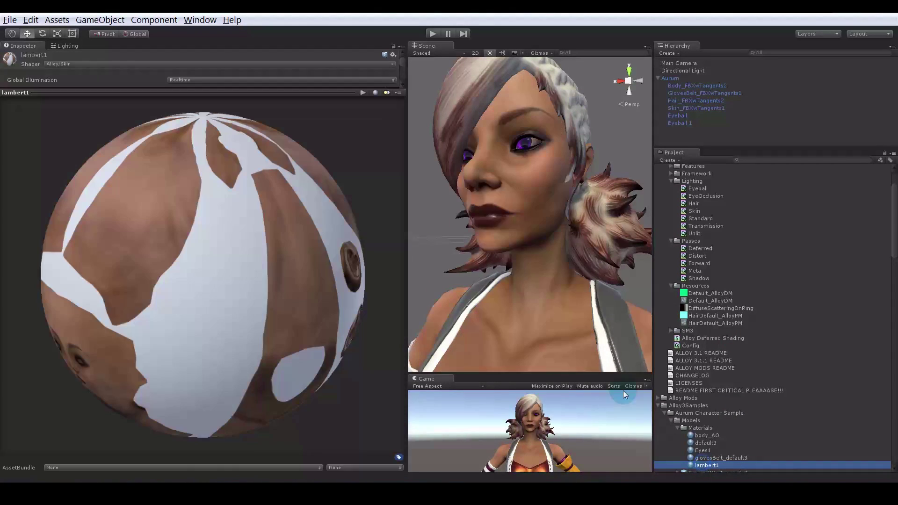
scroll(509, 237, "up", 3)
left_click_drag(284, 92, 241, 435)
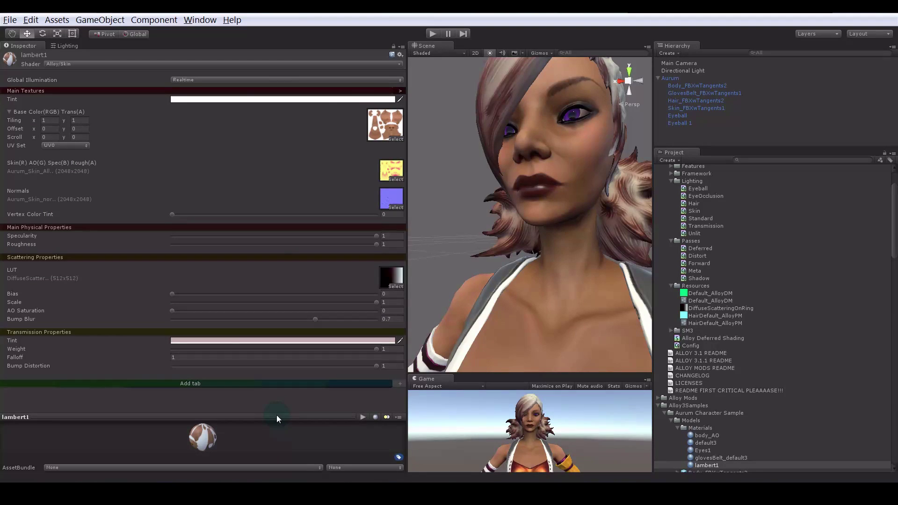
left_click_drag(276, 417, 276, 463)
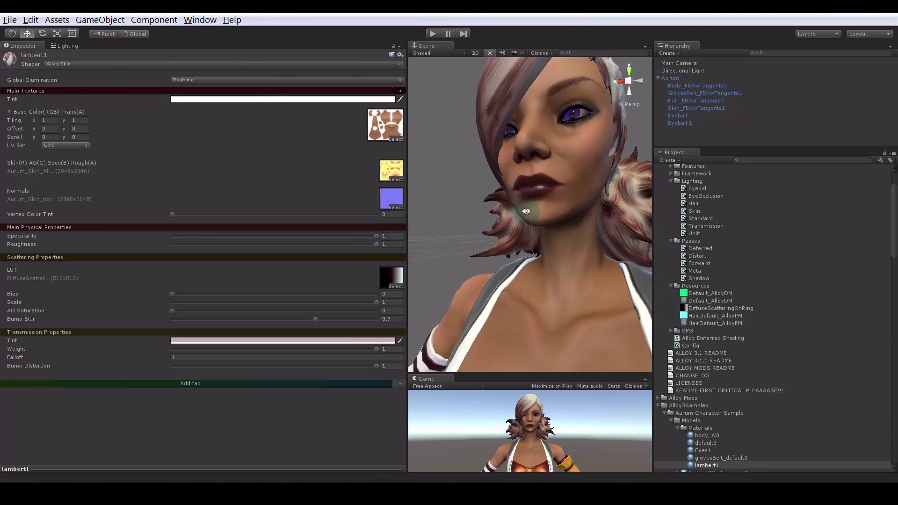
- Test lambert1's AO Saturation between 0 and 1 while viewing the neck under the chin, ending at 0
left_click_drag(525, 210, 481, 245, "alt")
left_click_drag(175, 311, 391, 317)
left_click_drag(218, 314, 343, 314)
mouse_move(488, 238)
left_mouse_down("alt")
mouse_move(540, 219)
mouse_move(535, 233)
left_mouse_up("alt")
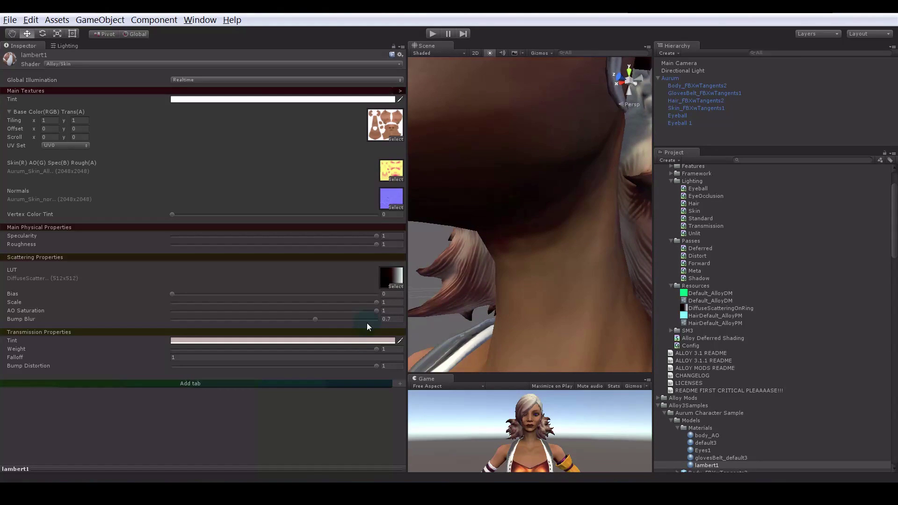
mouse_move(375, 311)
left_mouse_down()
mouse_move(113, 322)
mouse_move(309, 316)
mouse_move(291, 313)
left_mouse_up()
left_click_drag(231, 319, 389, 318)
mouse_move(326, 323)
left_mouse_down()
mouse_move(91, 318)
mouse_move(334, 308)
mouse_move(301, 316)
mouse_move(132, 323)
mouse_move(319, 314)
mouse_move(372, 298)
mouse_move(164, 324)
left_mouse_up()
- Lower the skin material's Bump Blur to 0 and inspect the shading around the nose up close
left_click_drag(594, 212, 552, 260, "alt")
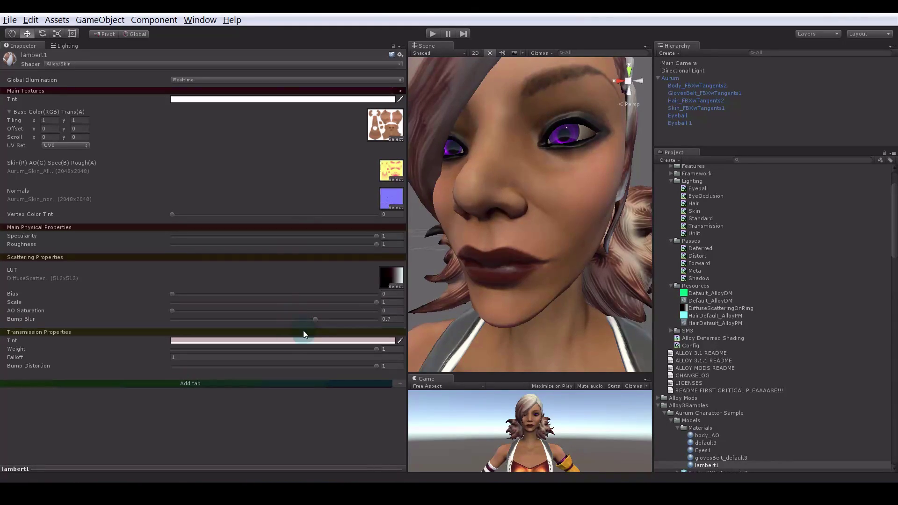
left_click_drag(314, 319, 334, 331)
left_click_drag(226, 332, 159, 329)
left_click_drag(456, 269, 545, 257, "alt")
scroll(477, 278, "up", 4)
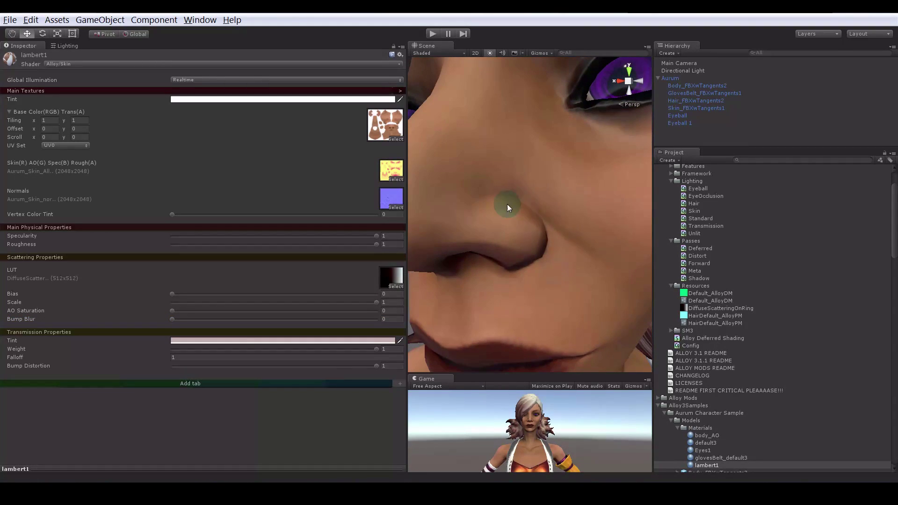
left_click(176, 320)
- Examine the cheek and face from several angles and raise the skin material's Bump Blur to 1
left_click_drag(587, 254, 611, 222, "alt")
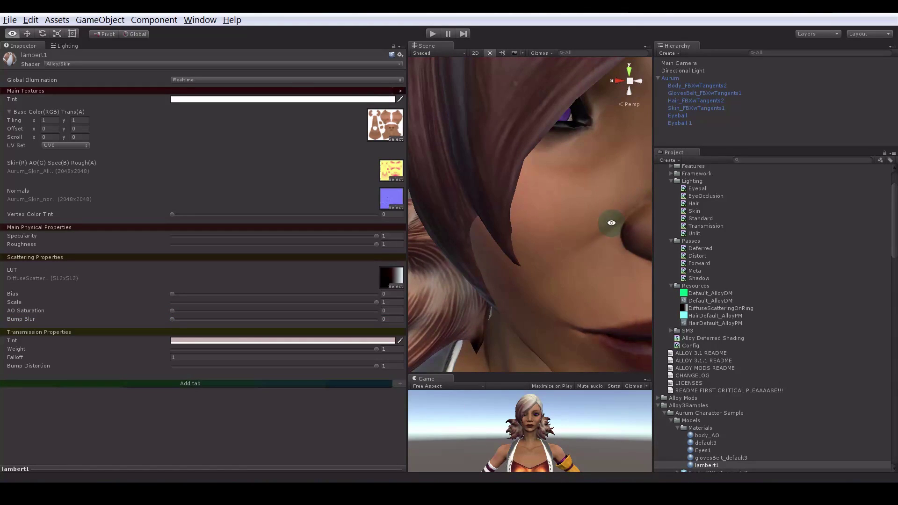
mouse_move(571, 255)
left_mouse_down("alt")
mouse_move(491, 260)
mouse_move(561, 255)
left_mouse_up("alt")
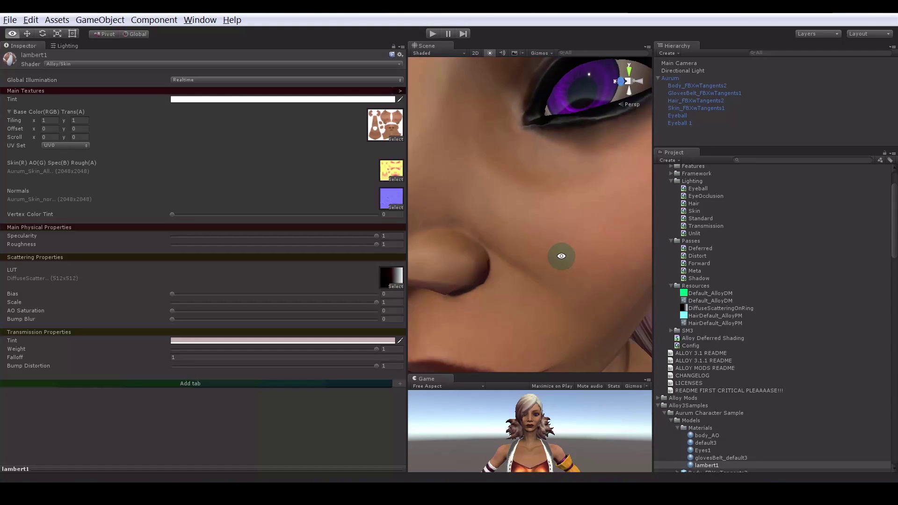
scroll(561, 256, "down", 4)
left_click_drag(464, 254, 589, 241, "alt")
left_click_drag(612, 230, 541, 261, "alt")
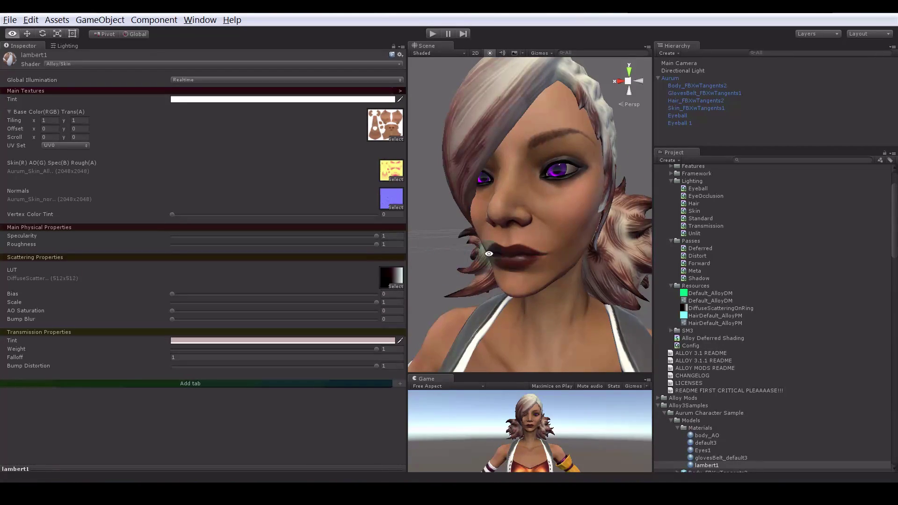
right_click_drag(487, 251, 533, 263, "alt")
left_click_drag(533, 262, 482, 266, "alt")
left_click_drag(174, 319, 178, 321)
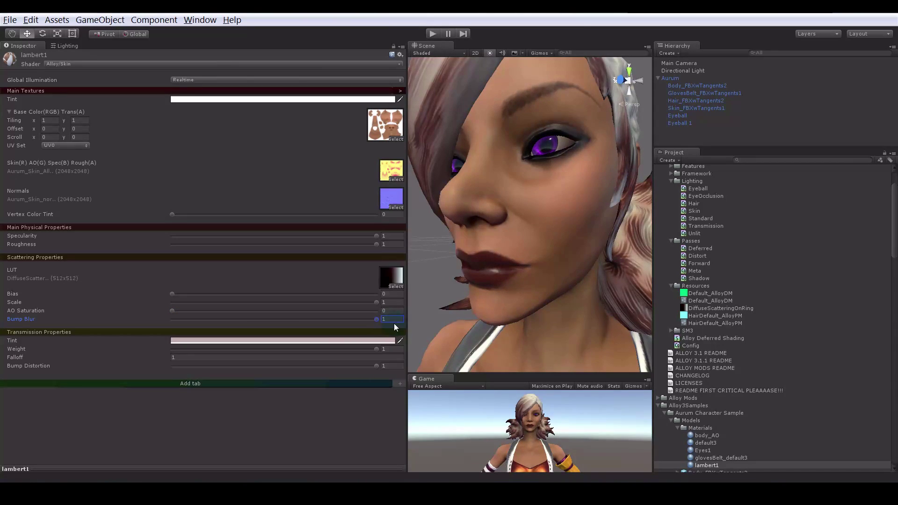
- Try a Bump Blur of about 0.33 on the skin material and check the face
left_click_drag(539, 203, 603, 258, "alt")
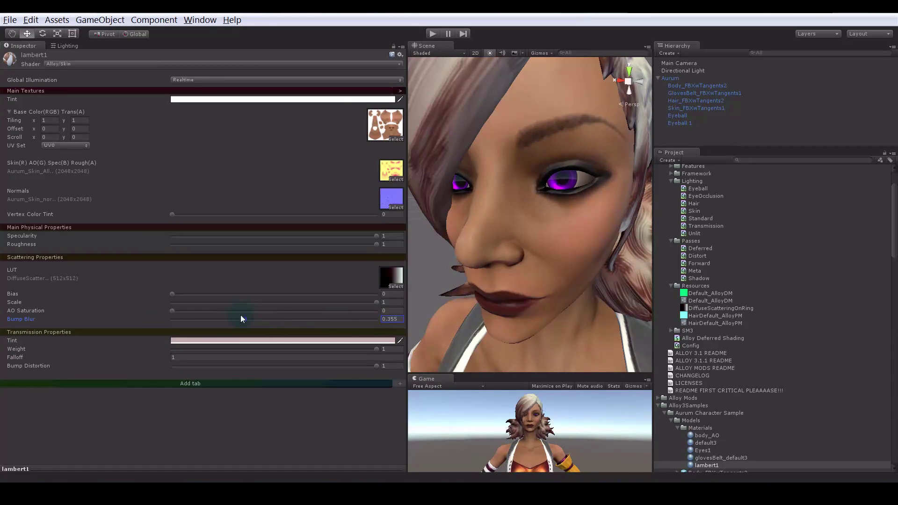
left_click_drag(240, 316, 239, 316)
right_click_drag(555, 264, 425, 276, "alt")
left_click_drag(424, 276, 555, 259, "alt")
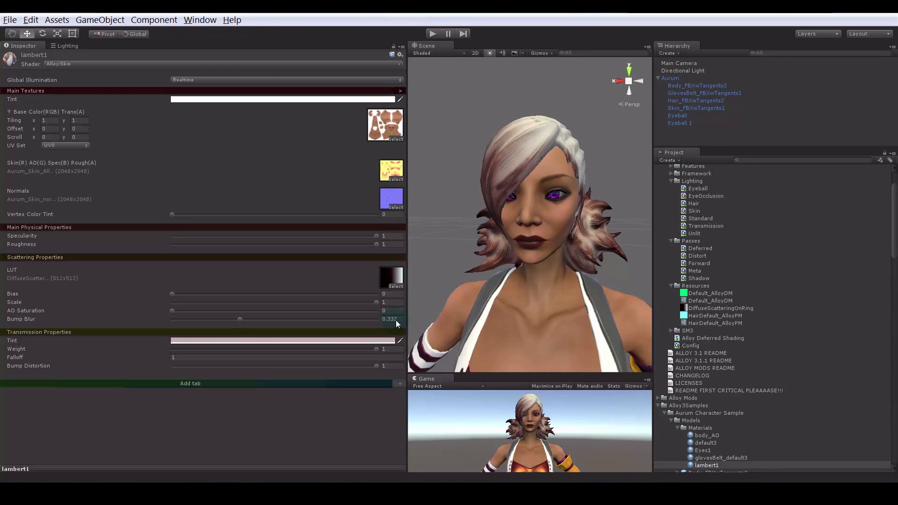
- Set the skin material's Bump Blur to 0.7
left_click(396, 319)
type("0.7")
mouse_move(588, 276)
left_mouse_down("alt")
mouse_move(561, 269)
mouse_move(583, 259)
mouse_move(420, 274)
mouse_move(611, 255)
mouse_move(462, 270)
mouse_move(599, 281)
left_mouse_up("alt")
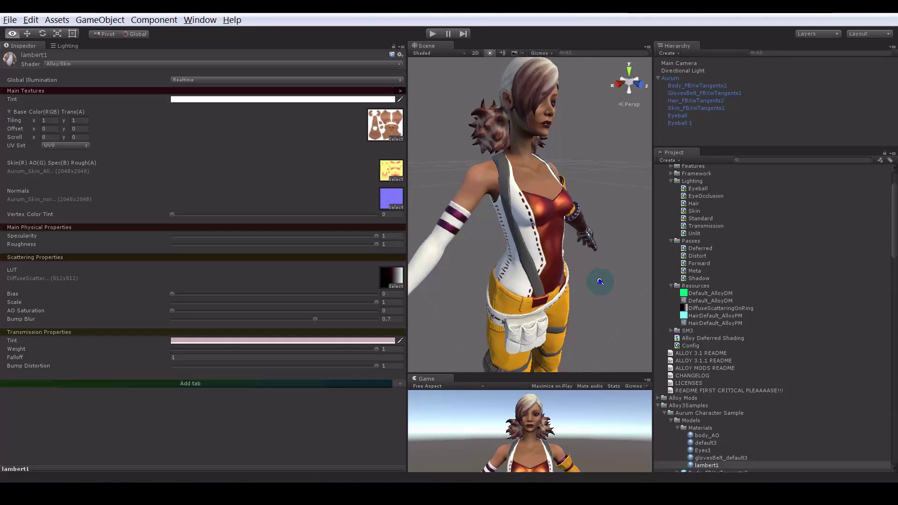
right_click_drag(600, 281, 497, 275, "alt")
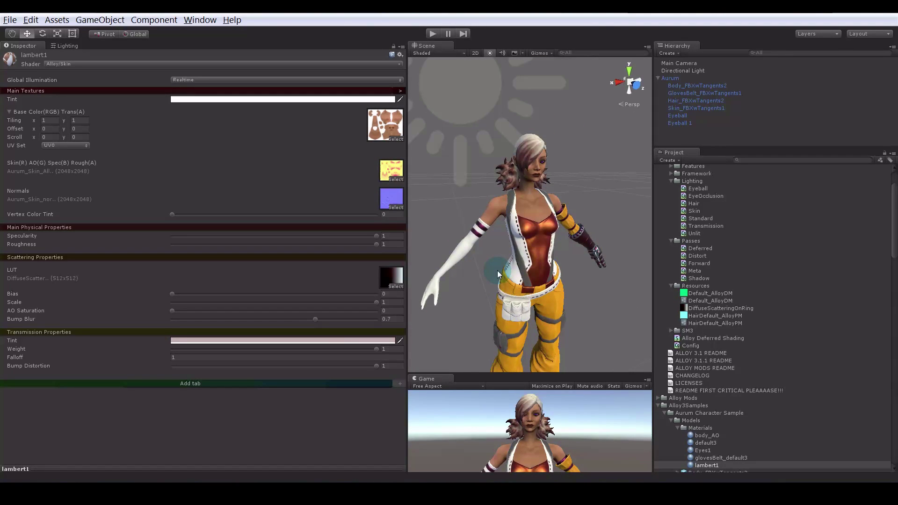
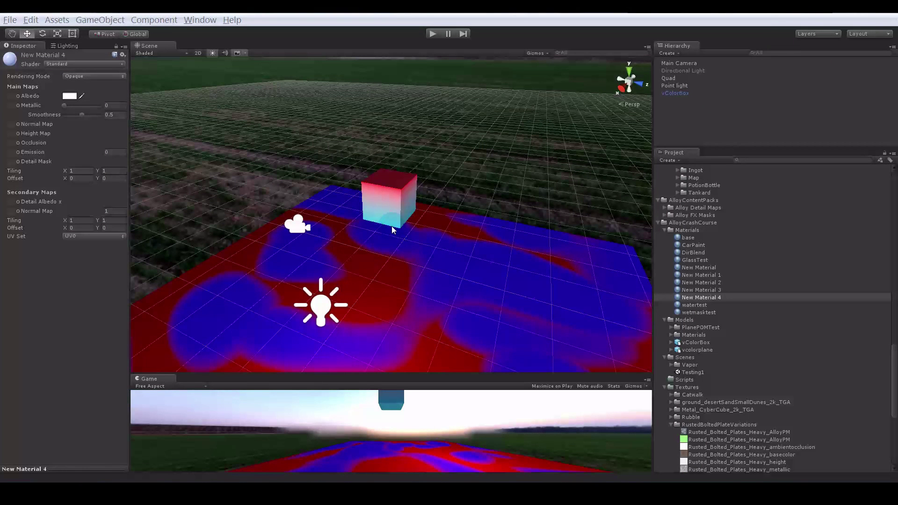
- Assign the Alloy Unlit shader to New Material 4, widen the Inspector and list the shader's optional property tabs
mouse_move(392, 225)
left_mouse_down("alt")
mouse_move(389, 211)
mouse_move(363, 205)
mouse_move(313, 263)
mouse_move(399, 238)
left_mouse_up("alt")
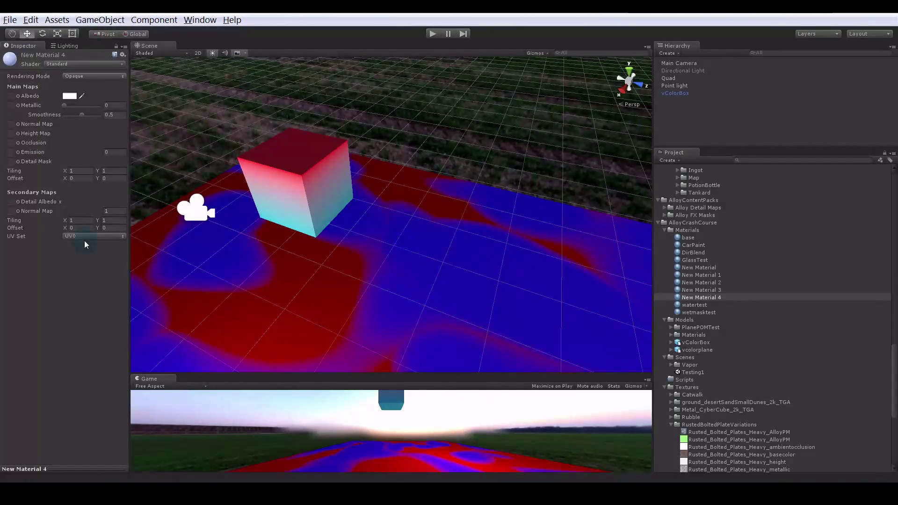
left_click(74, 65)
mouse_move(102, 113)
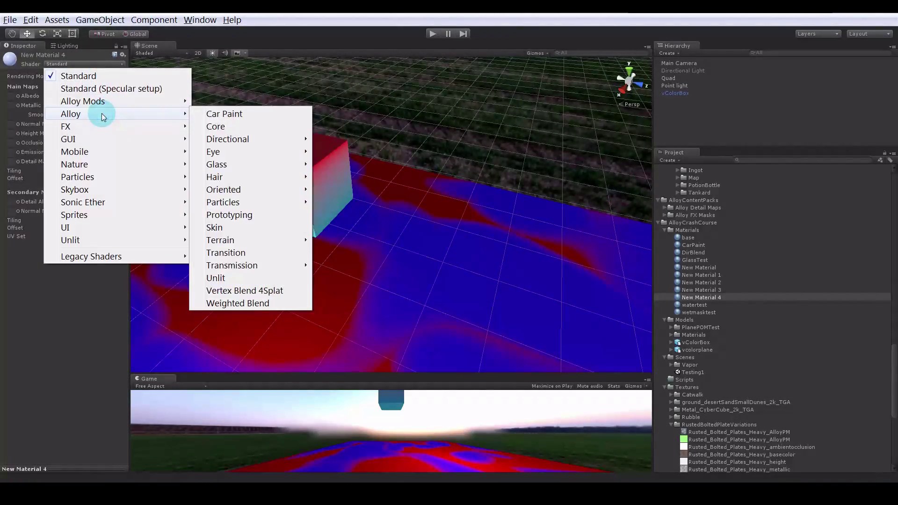
left_click(244, 277)
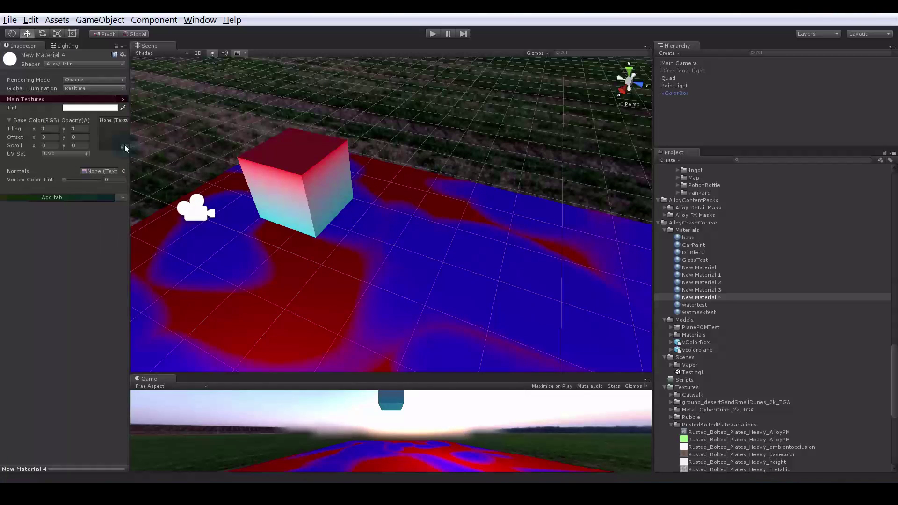
left_click_drag(130, 139, 206, 149)
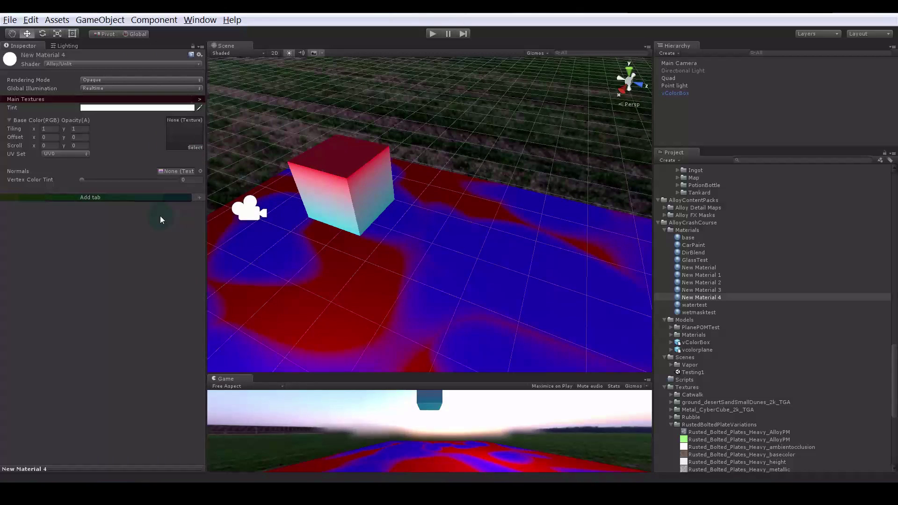
left_click(183, 196)
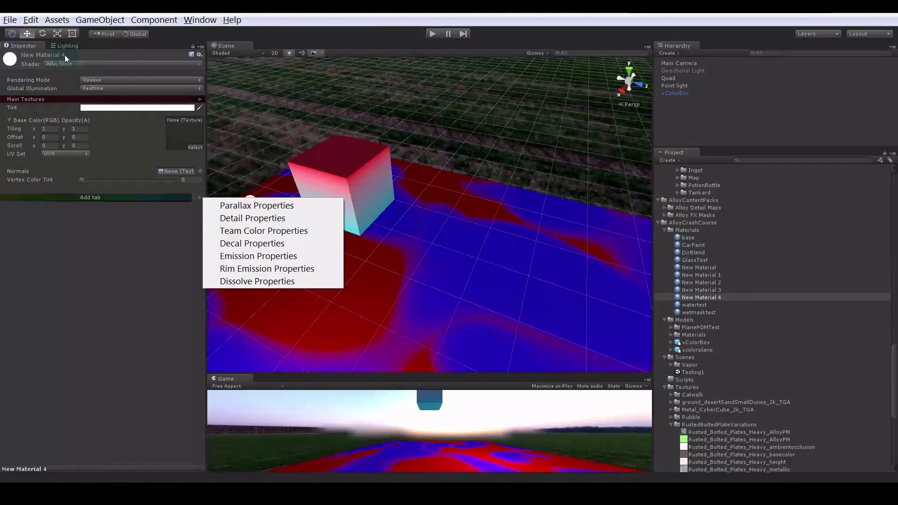
- Change New Material 4's shader to Alloy Particles Additive, expand Particle Properties and open its Scroll values for editing
left_click(116, 63)
mouse_move(156, 117)
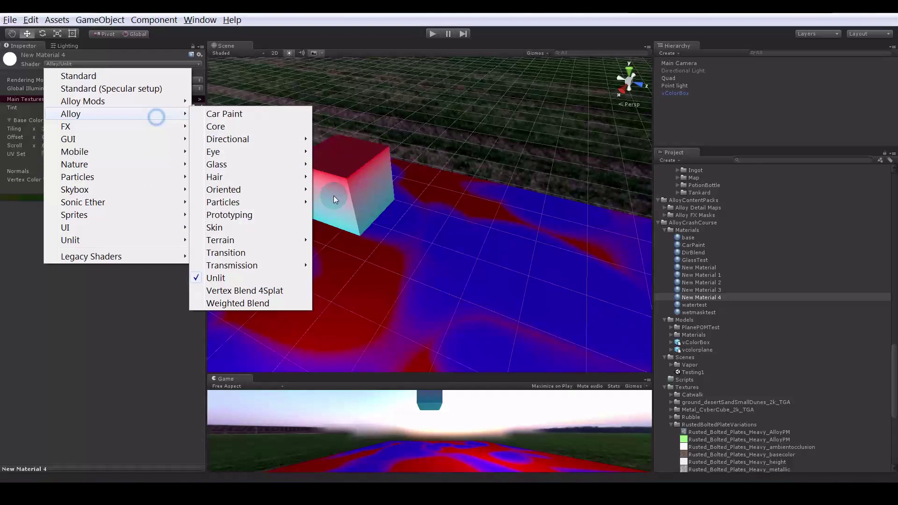
mouse_move(273, 201)
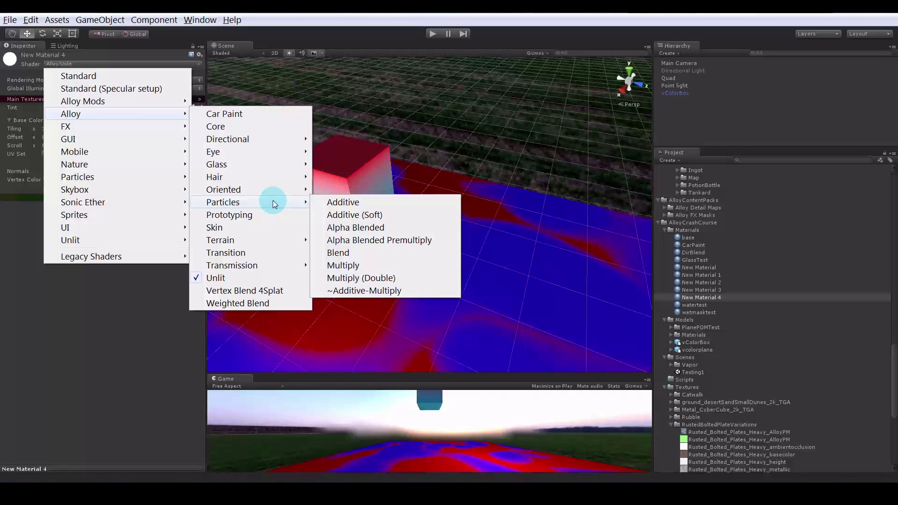
left_click(355, 206)
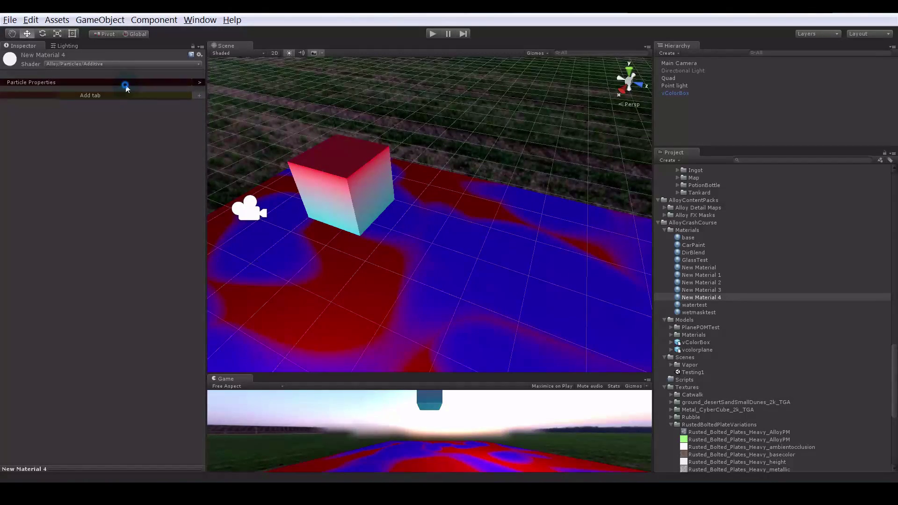
left_click(125, 85)
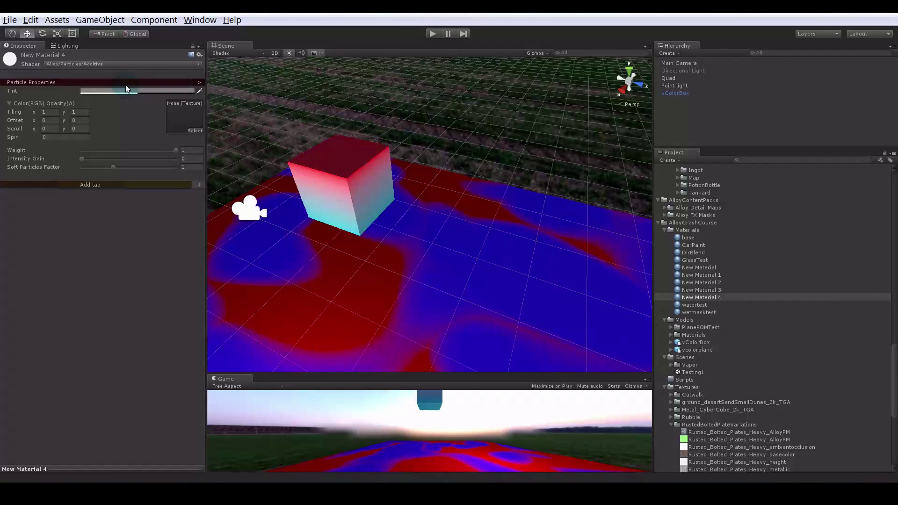
left_click(50, 129)
left_click(87, 128)
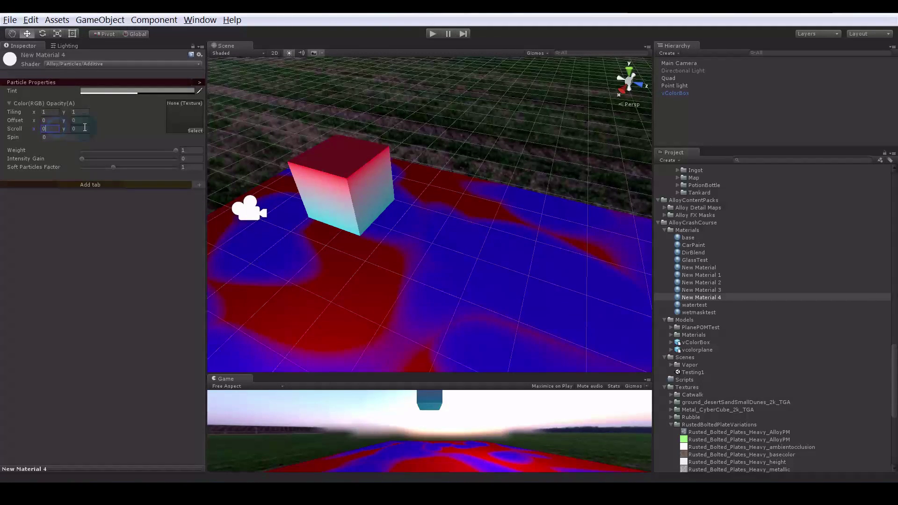
- Add Particle Effects Properties to New Material 4 and expand its Mask 1 and Mask 2 settings
left_click(44, 130)
left_click(90, 128)
mouse_move(83, 160)
left_mouse_down()
mouse_move(133, 159)
mouse_move(75, 165)
left_mouse_up()
left_click(201, 185)
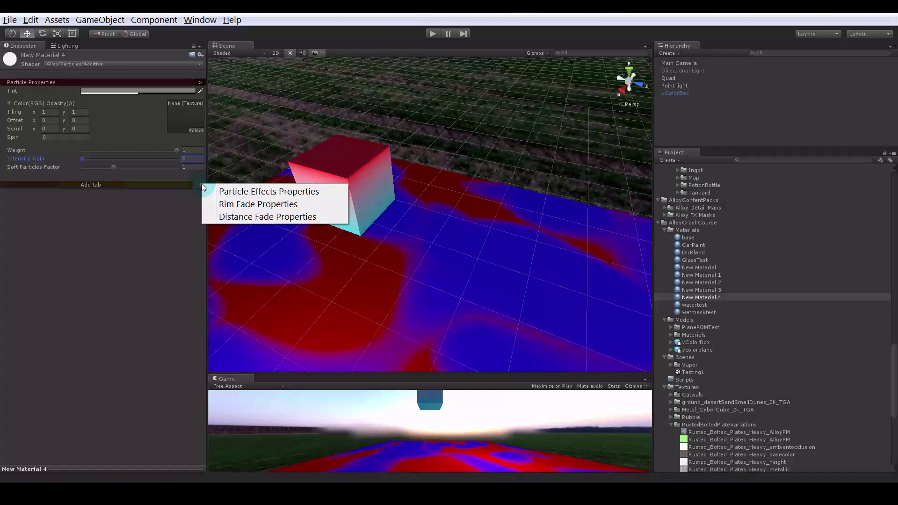
left_click(232, 191)
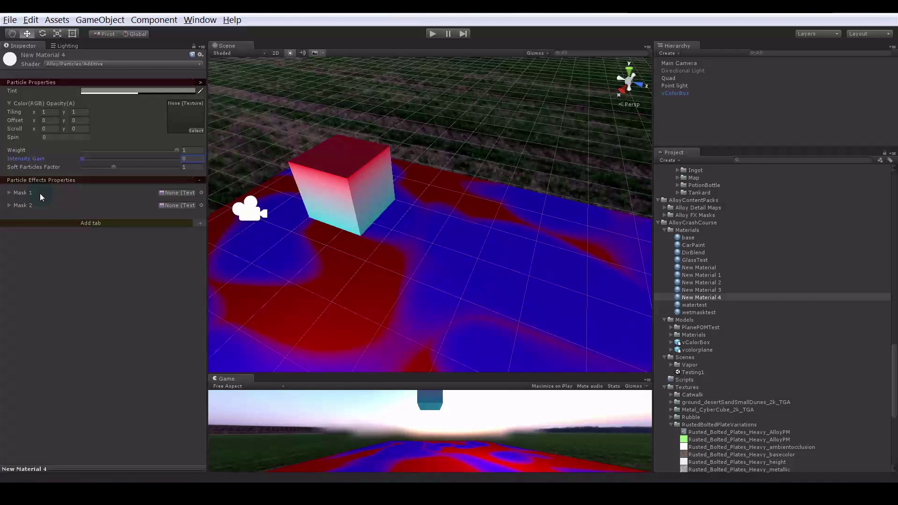
left_click(9, 205)
left_click(9, 192)
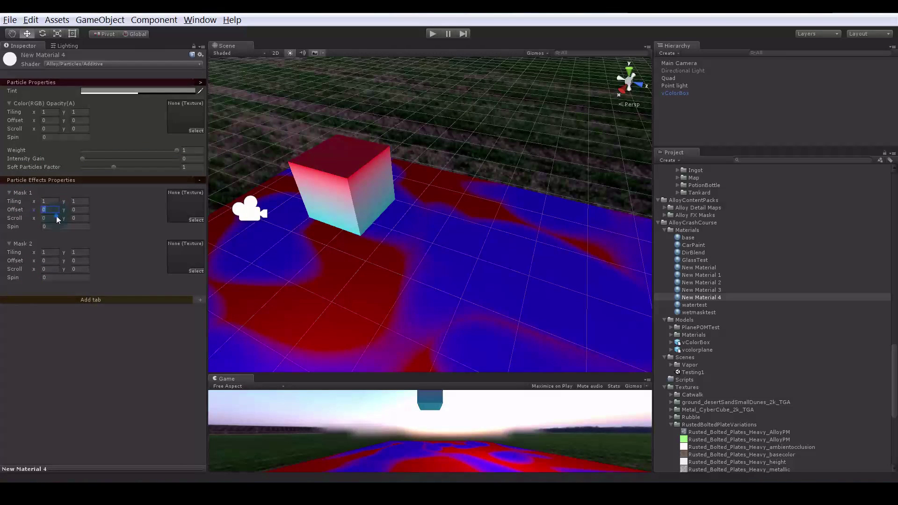
left_click(80, 218)
- Apply New Material 4 to the large ground quad in the scene
left_click_drag(430, 215, 543, 287, "alt")
left_click_drag(690, 299, 486, 281)
left_click_drag(486, 280, 440, 397, "alt")
right_click_drag(468, 280, 385, 200, "alt")
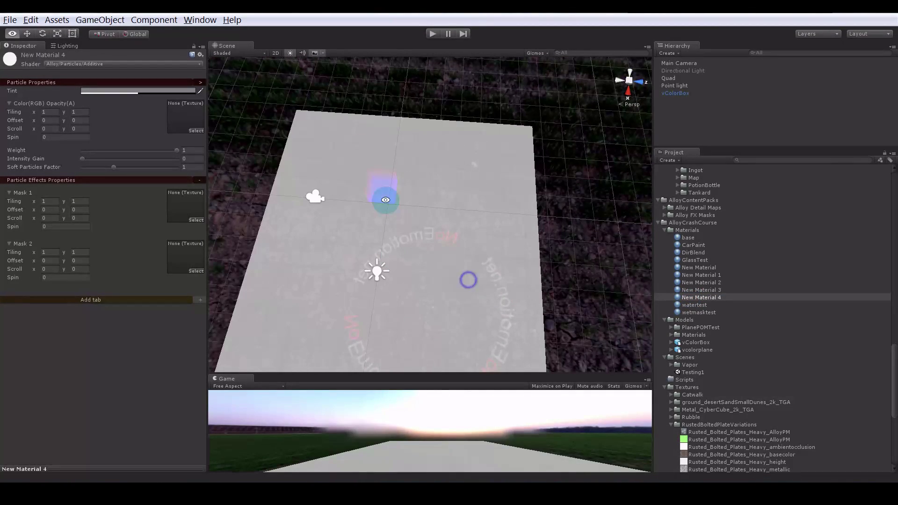
- Select the Quad in the scene and expand its New Material 4 properties below the Mesh Renderer
left_click(383, 184)
left_click(19, 55)
left_click(290, 341)
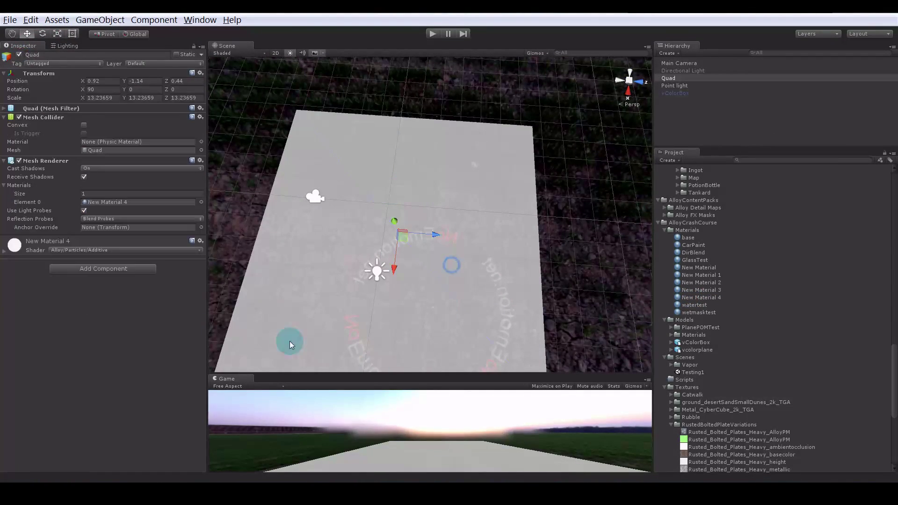
left_click(94, 251)
scroll(30, 222, "down", 2)
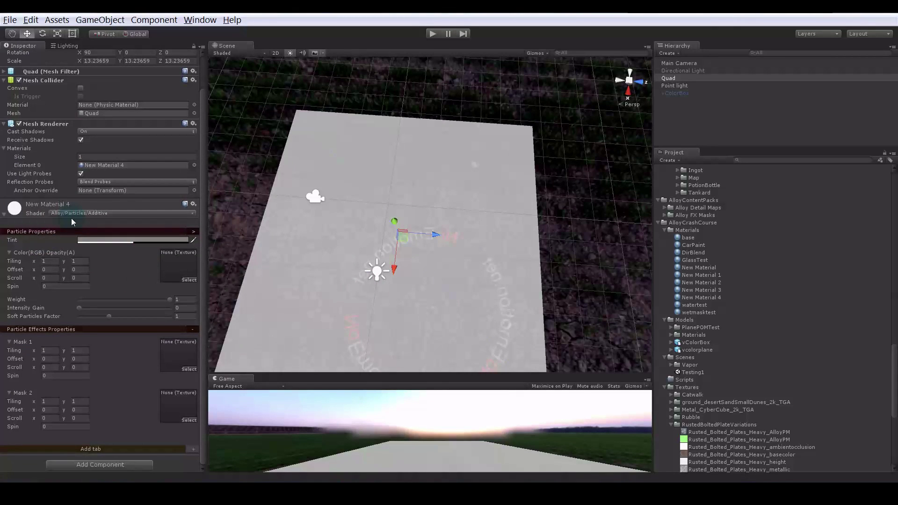
- Search the textures for "ca" and assign CausticSwirl2 as the Mask 1 texture
left_click(193, 369)
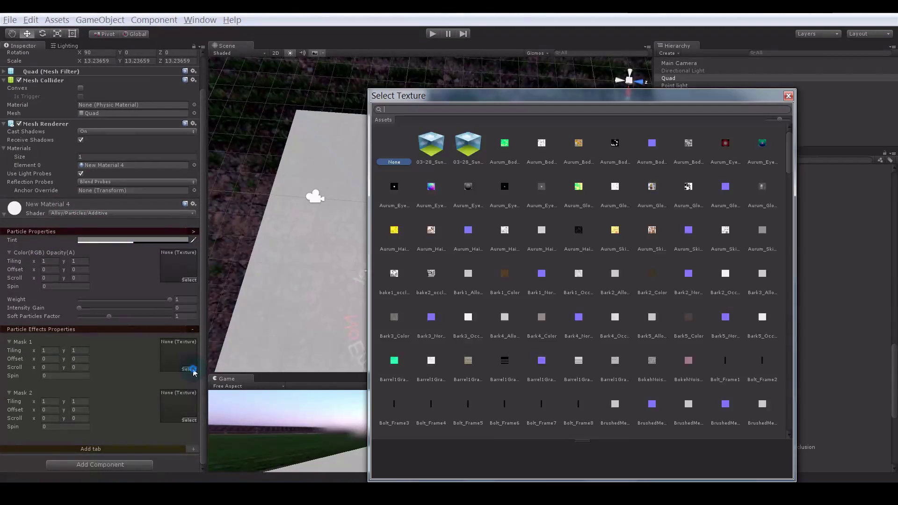
type("cas")
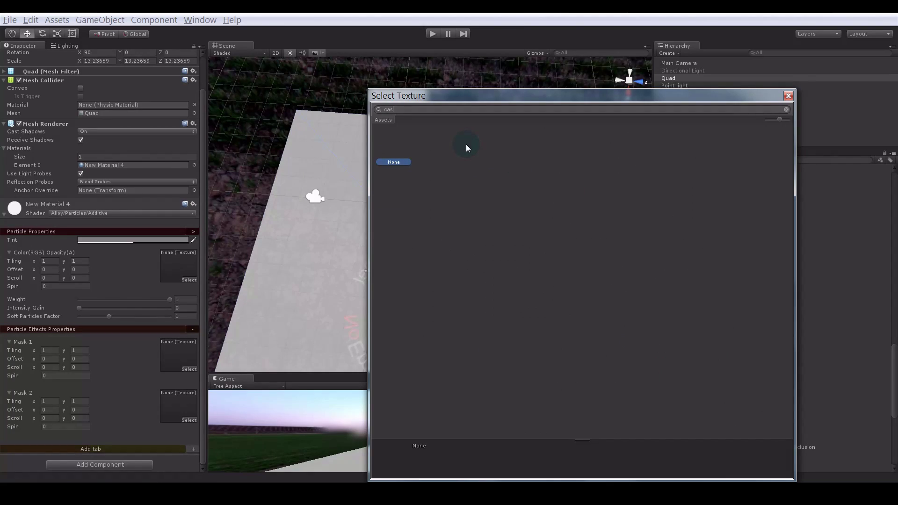
key("BackSpace")
left_click(618, 189)
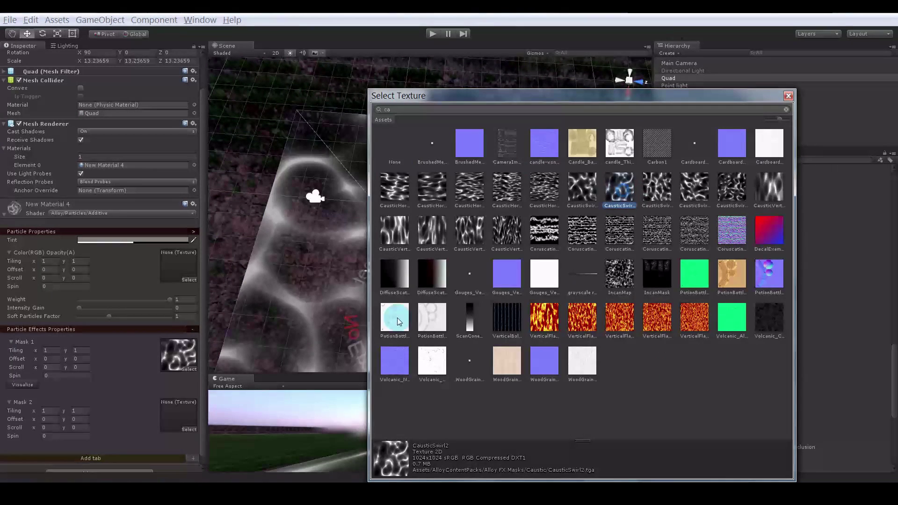
- Assign a different caustic swirl texture to Mask 2 and close the texture picker
left_click(189, 429)
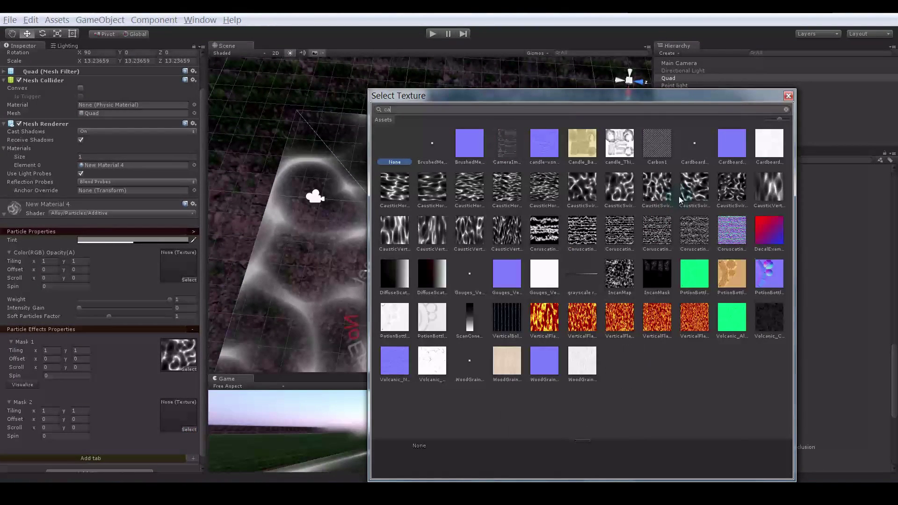
left_click(694, 187)
left_click(788, 95)
- Set Mask 1's Scroll to 0.2 in both X and Y
left_click_drag(411, 246, 308, 303, "alt")
left_click(55, 367)
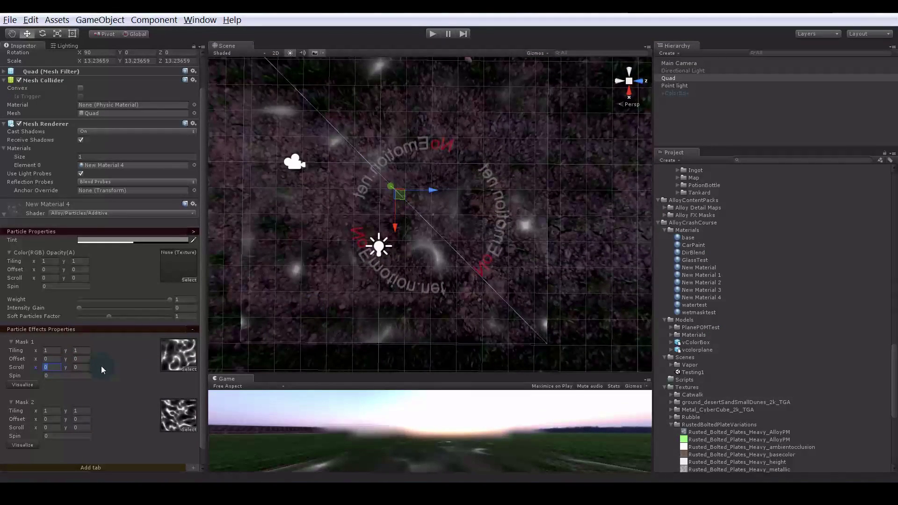
type("0.2")
key("Tab")
type(".2")
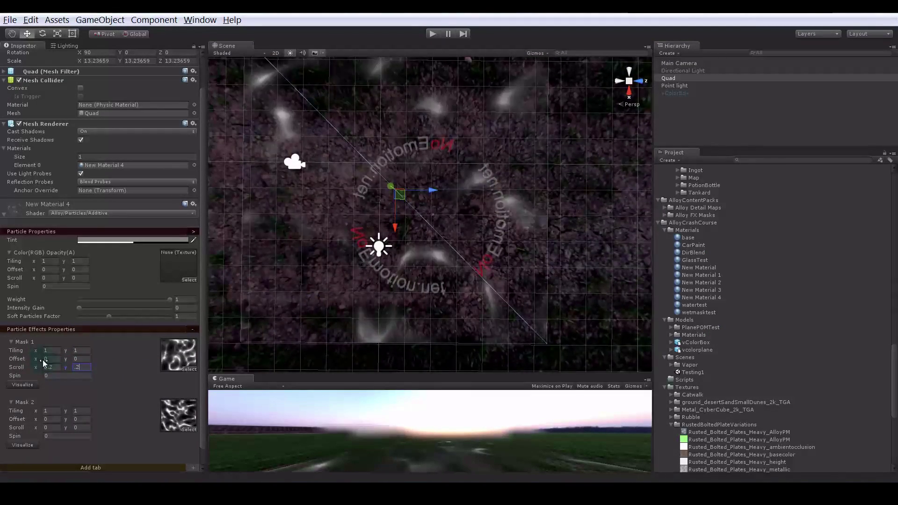
- Set Mask 2's Scroll to -0.2 in both X and Y
left_click(52, 427)
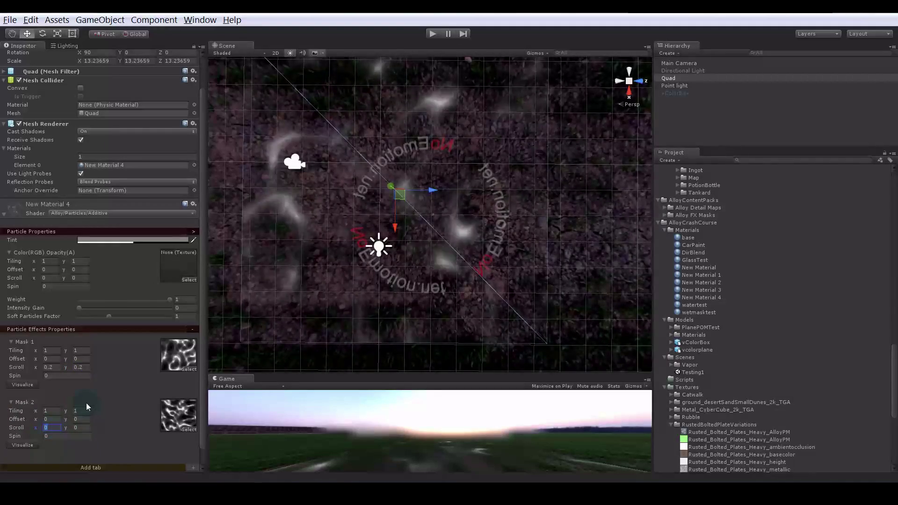
type("-0.2")
key("Tab")
type("-0.2")
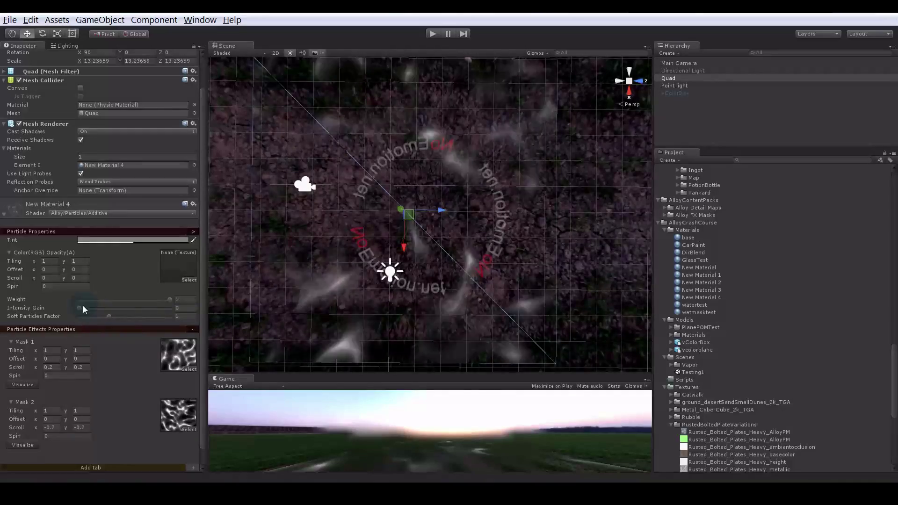
- Raise the particle Intensity Gain to about 0.267 and check the scrolling caustic effect on the quad
left_click_drag(79, 308, 105, 310)
scroll(444, 255, "down", 3)
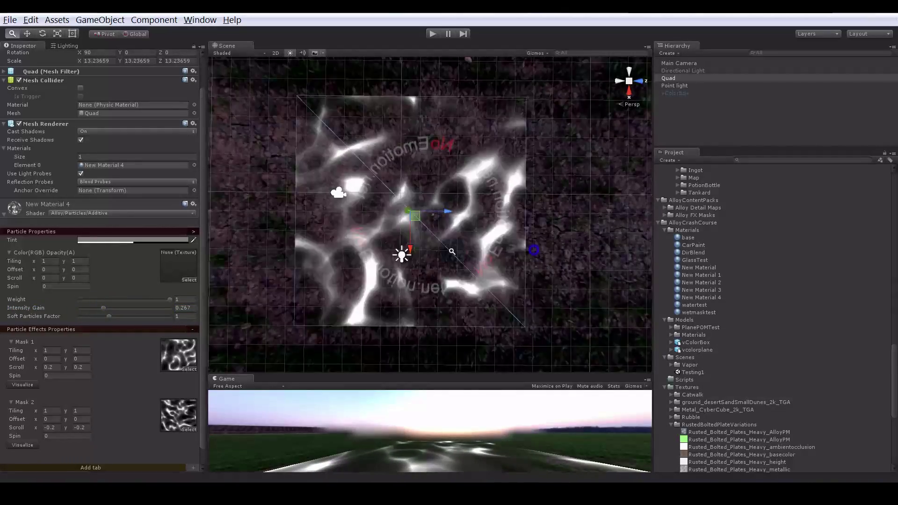
left_click_drag(444, 255, 408, 247, "alt")
right_click_drag(408, 247, 522, 309, "alt")
left_click_drag(522, 309, 510, 276, "alt")
scroll(510, 277, "up", 3)
middle_click_drag(511, 222, 527, 268)
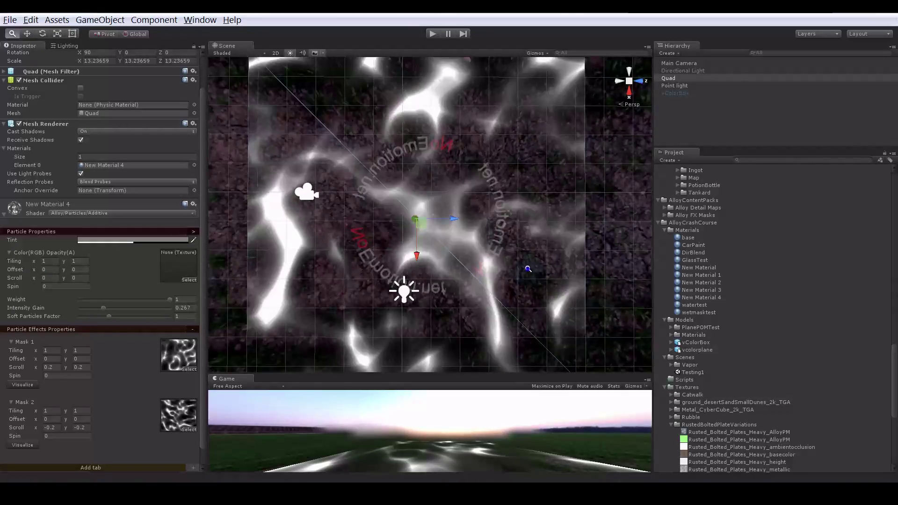
scroll(477, 267, "down", 6)
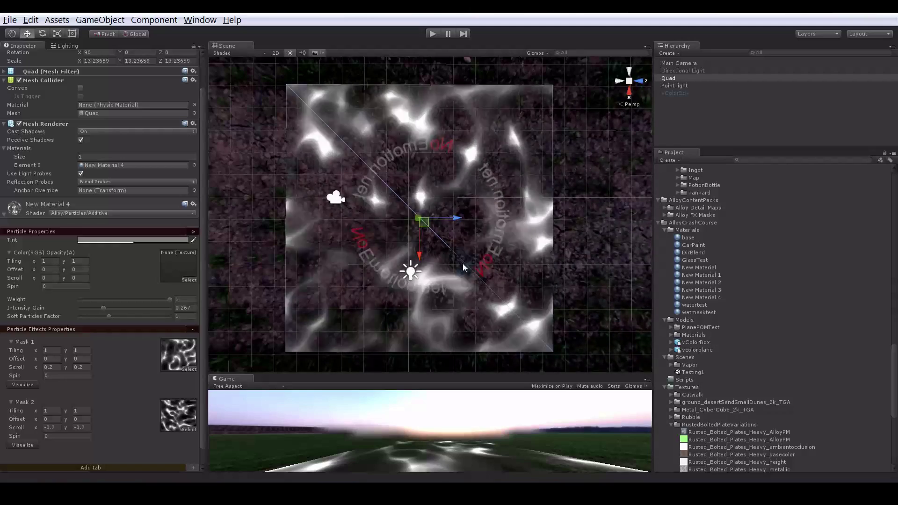
scroll(478, 270, "down", 2)
scroll(113, 329, "down", 2)
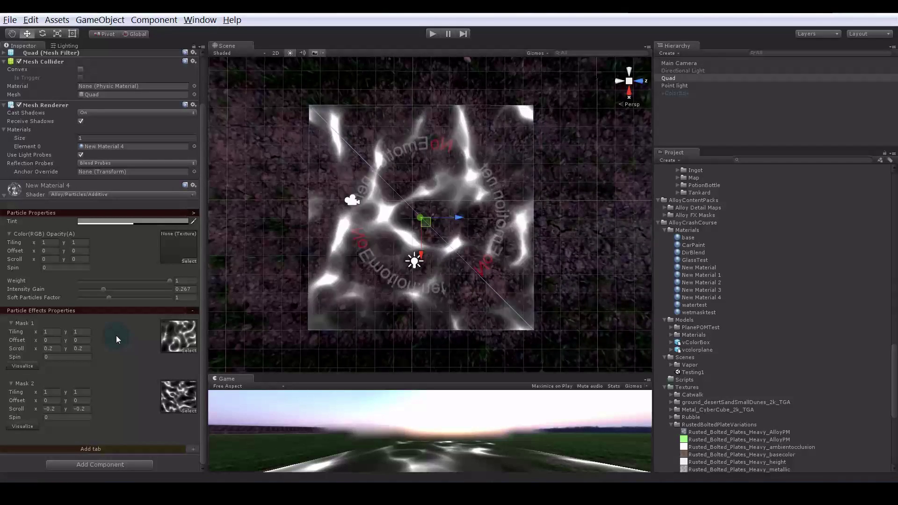
- Add Rim Fade Properties to New Material 4
left_click(192, 448)
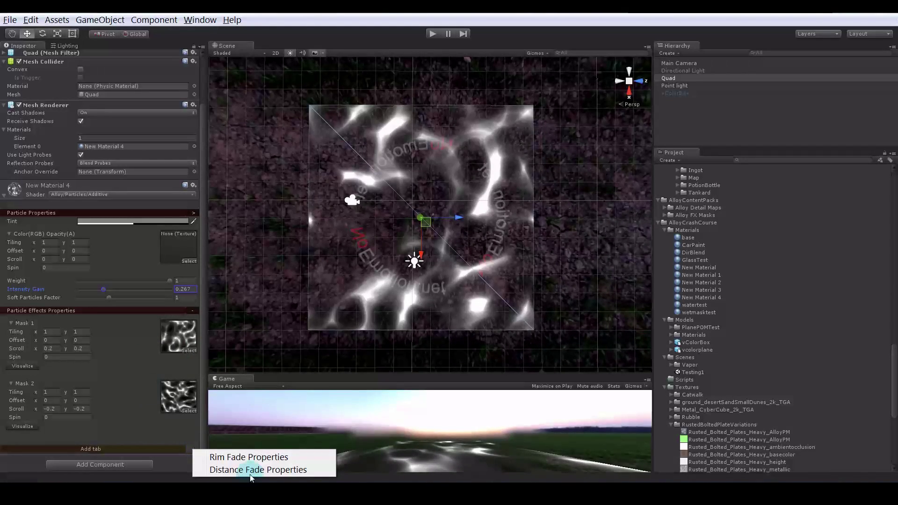
left_click(281, 458)
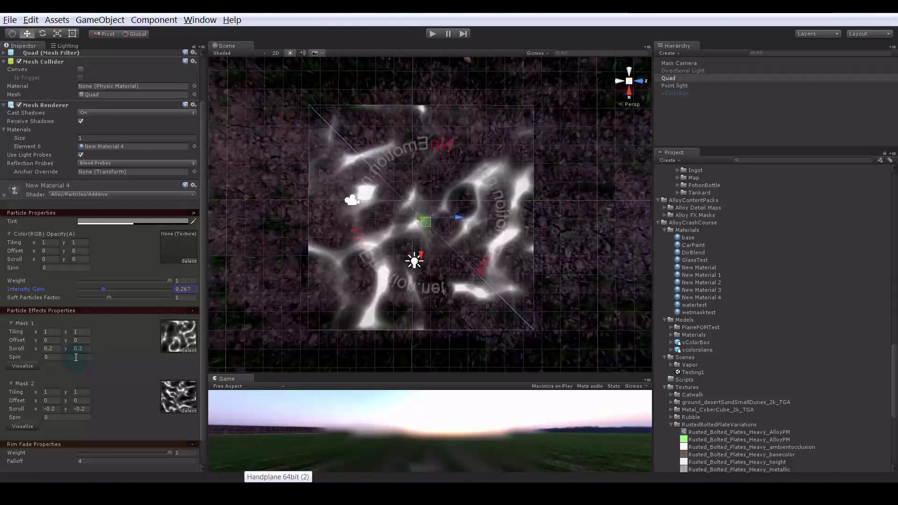
scroll(79, 364, "down", 2)
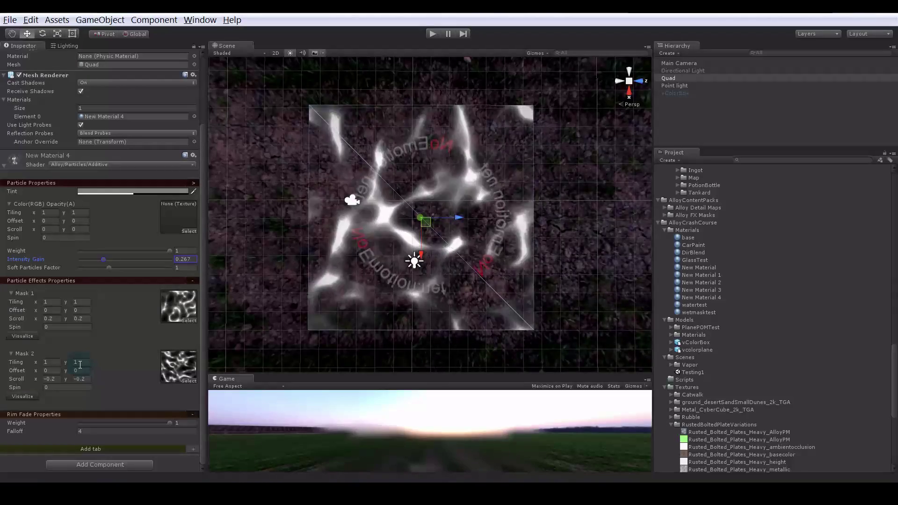
- Try a Rim Fade Weight of 0 at a shallow viewing angle, and return the Weight to 1
left_click_drag(374, 220, 453, 134, "alt")
left_click_drag(598, 195, 250, 445, "alt")
left_click_drag(161, 423, 77, 422)
left_click_drag(510, 171, 503, 192, "alt")
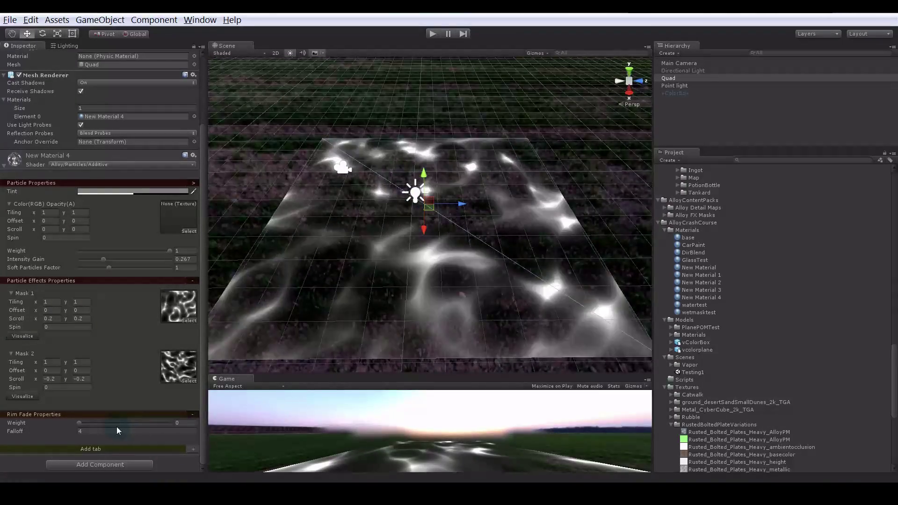
left_click_drag(113, 423, 177, 423)
- Set the Rim Fade Falloff to about 5.41 and check the quad from shallow and steep angles
left_click_drag(486, 150, 486, 96, "alt")
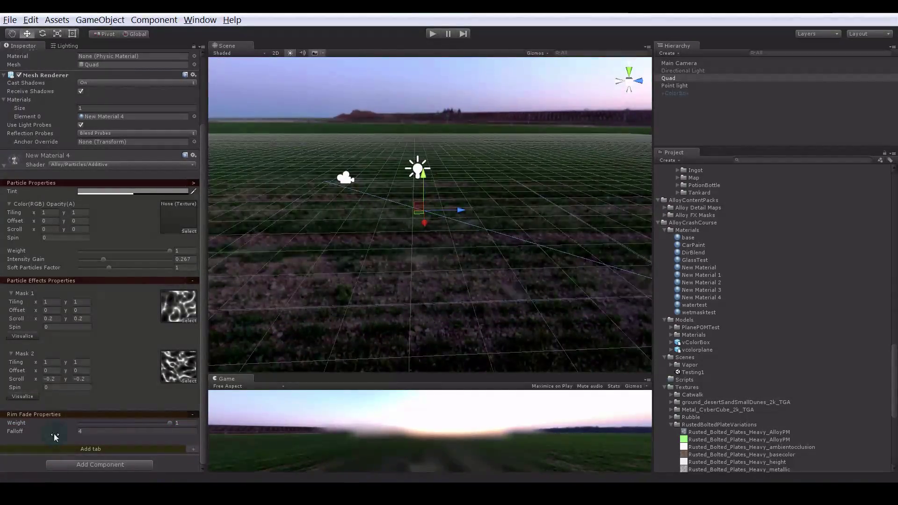
left_click_drag(58, 432, 76, 435)
left_click_drag(401, 280, 422, 349, "alt")
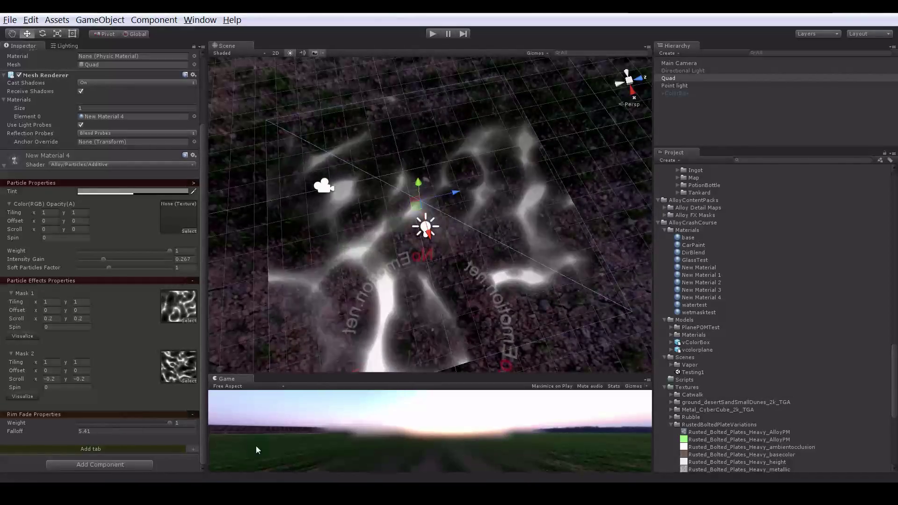
- Add Distance Fade Properties to New Material 4
left_click(193, 449)
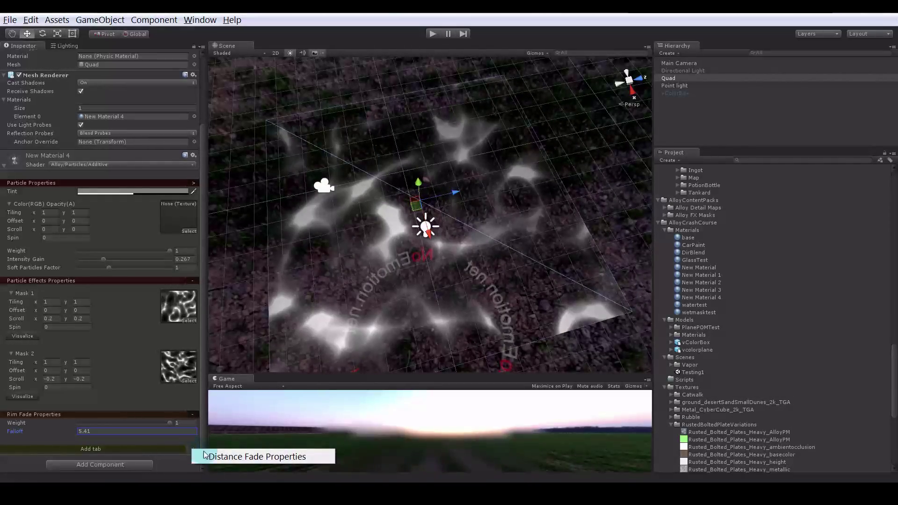
left_click(250, 457)
scroll(161, 384, "down", 2)
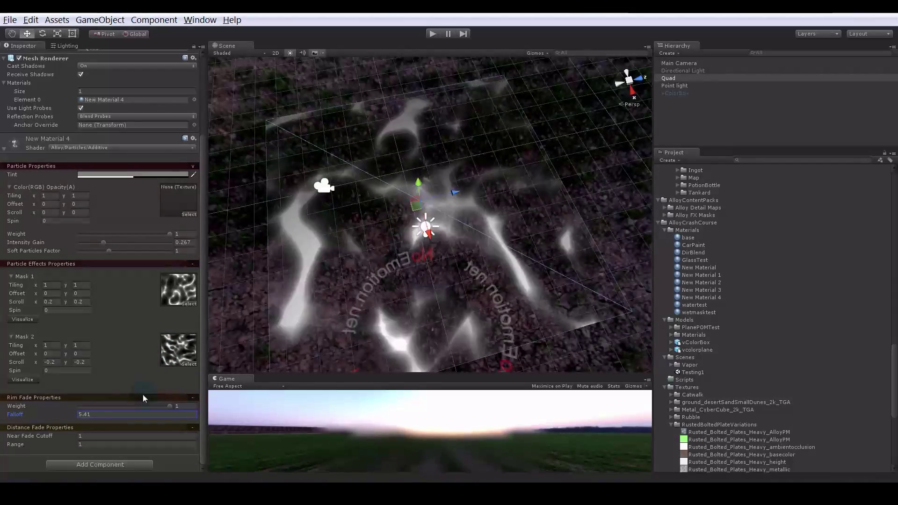
- Examine how the quad's caustic effect fades as the camera moves closer and farther away
right_click_drag(578, 222, 477, 228, "alt")
left_click_drag(477, 228, 394, 236, "alt")
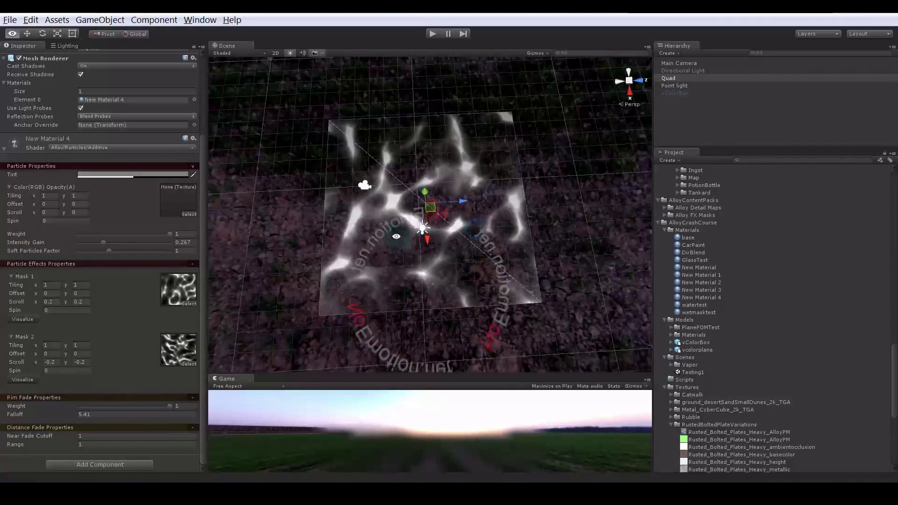
right_click_drag(395, 236, 435, 255, "alt")
left_click_drag(327, 244, 314, 256, "alt")
right_click_drag(313, 255, 376, 268, "alt")
right_click_drag(306, 280, 353, 260, "alt")
left_click_drag(353, 260, 353, 279, "alt")
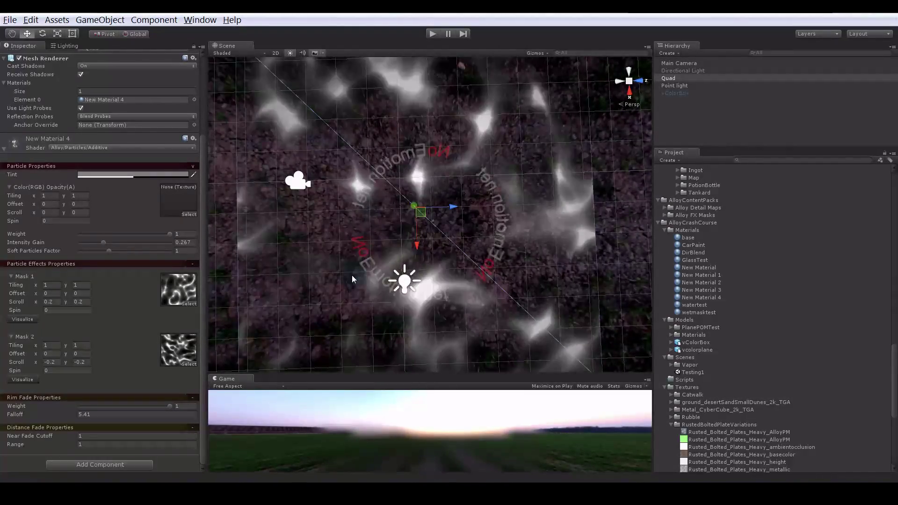
right_click_drag(351, 275, 485, 251, "alt")
scroll(485, 252, "up", 6)
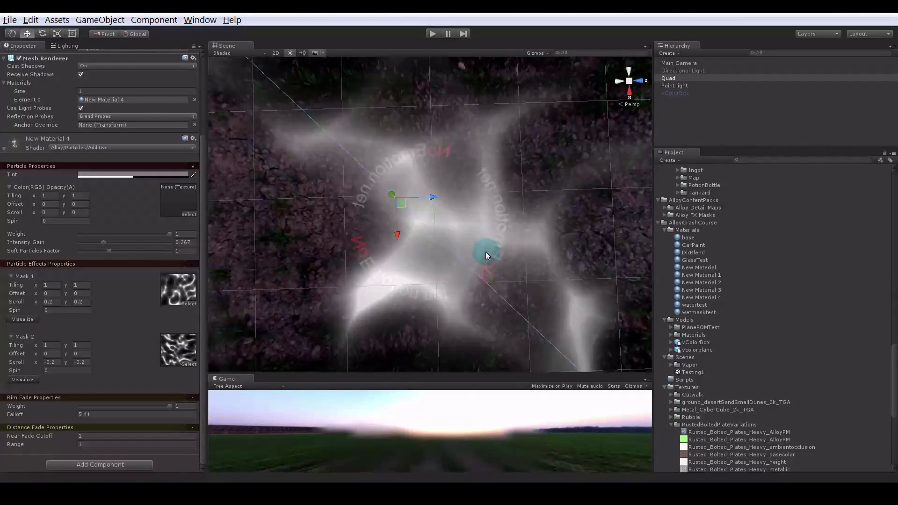
scroll(485, 251, "down", 5)
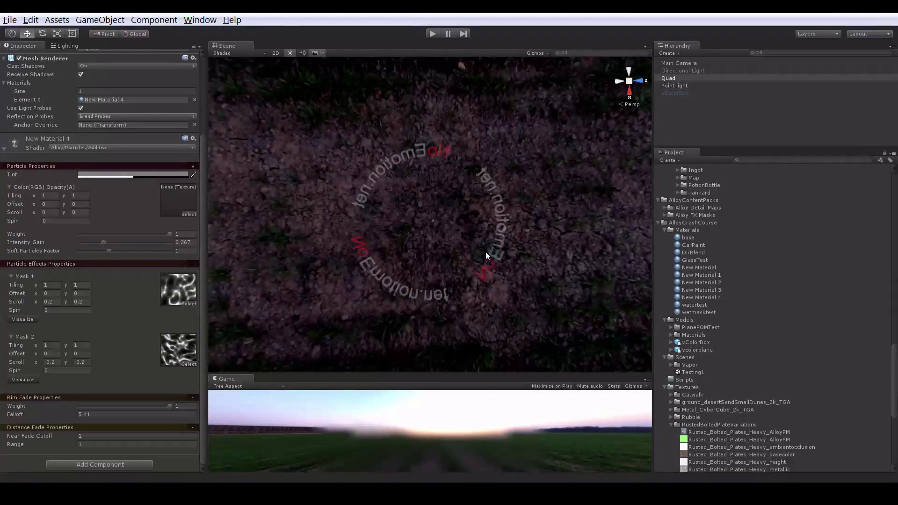
scroll(485, 251, "down", 6)
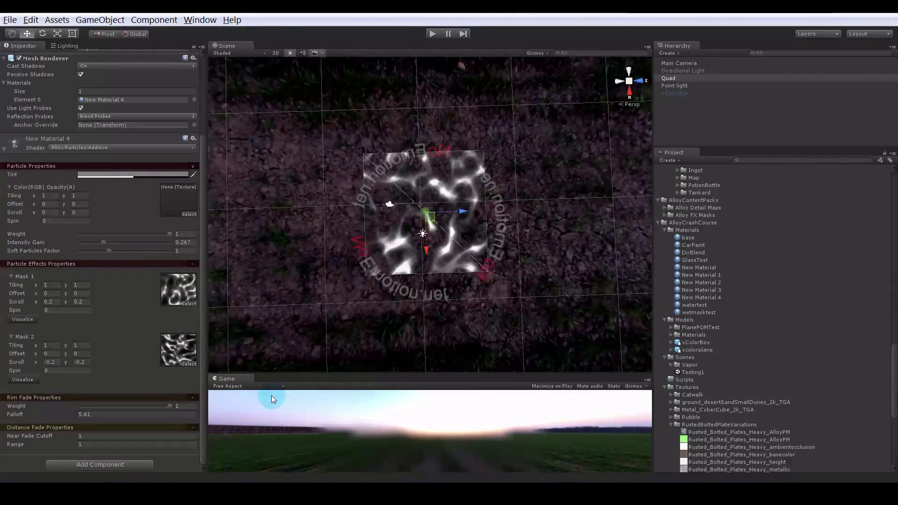
- Set the Distance Fade's Near Fade Cutoff to about 3.21 and its Range to about 4.53
left_click_drag(485, 252, 196, 328, "alt")
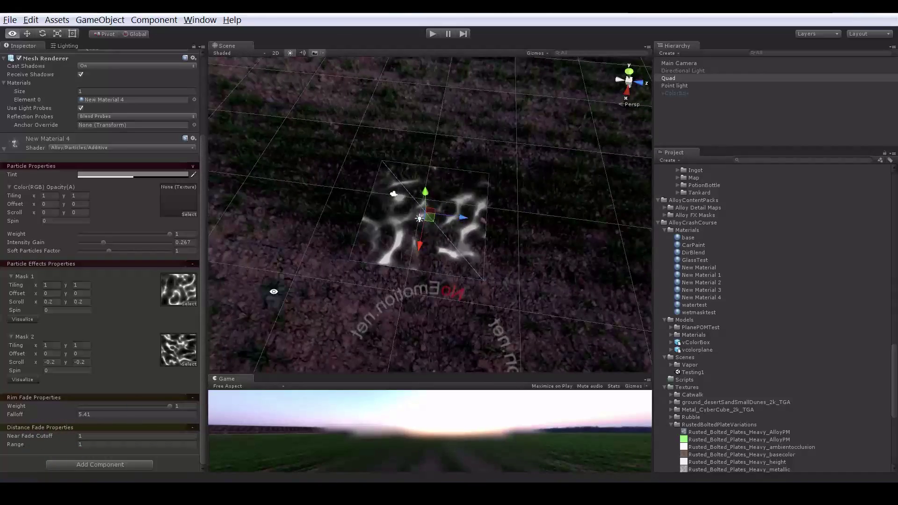
left_click_drag(58, 436, 96, 444)
right_click_drag(413, 212, 296, 329, "alt")
left_click_drag(296, 330, 495, 267, "alt")
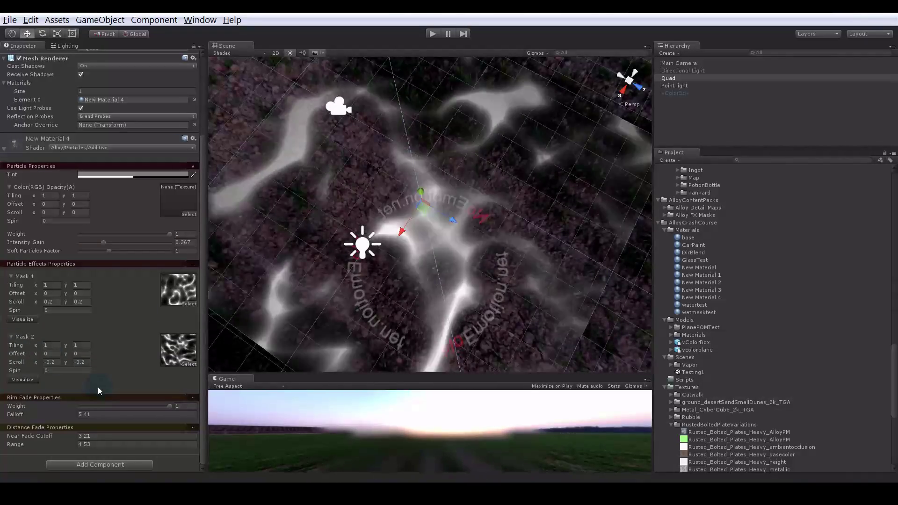
scroll(98, 387, "up", 4)
scroll(99, 387, "down", 4)
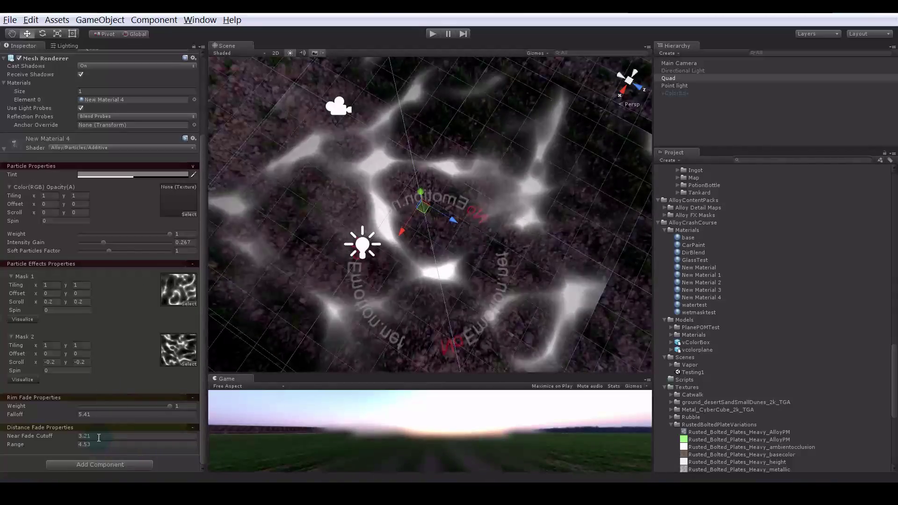
left_click(101, 443)
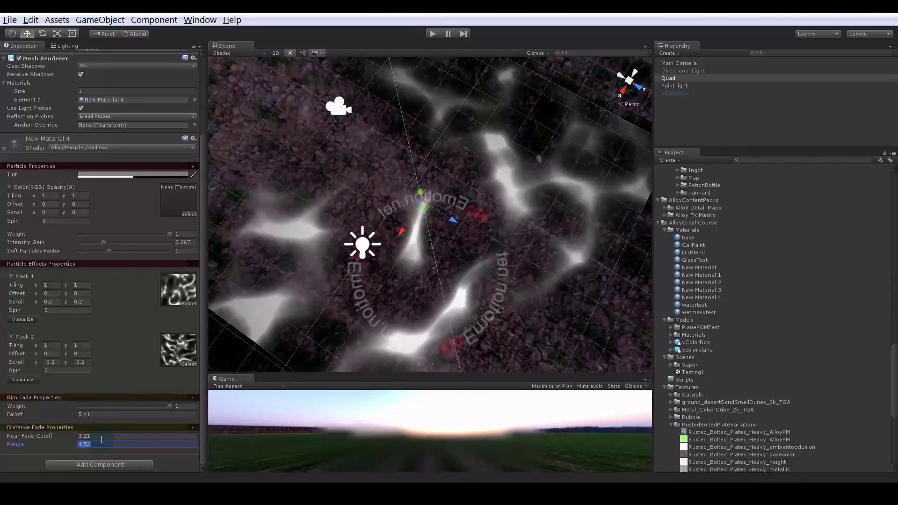
scroll(84, 379, "up", 3)
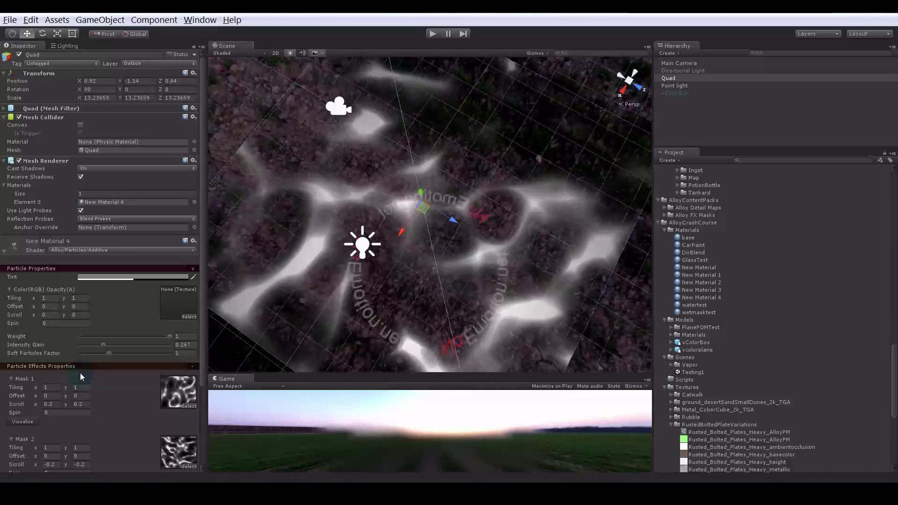
left_click_drag(362, 307, 456, 277, "alt")
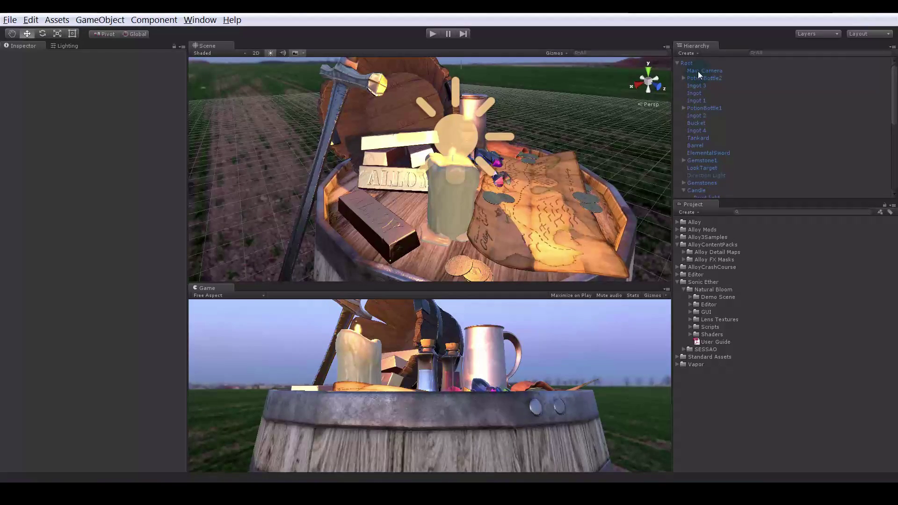
- In the loot barrel demo scene, select the Main Camera, collapse its Mouse Orbit component and enlarge the Game view
left_click(698, 71)
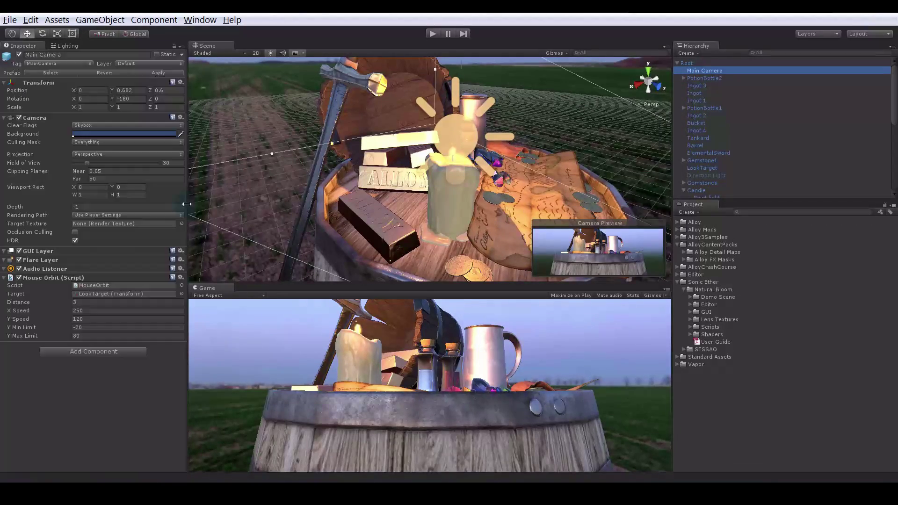
left_click(5, 279)
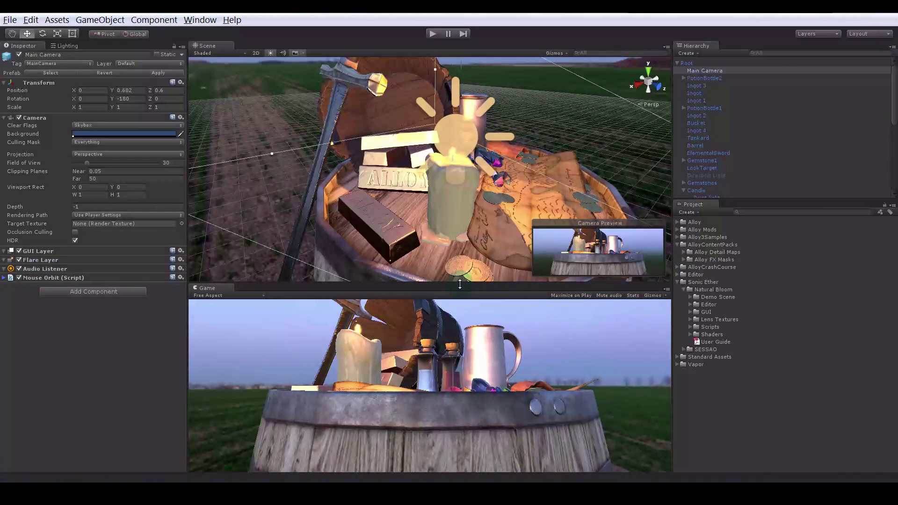
left_click_drag(460, 283, 458, 240)
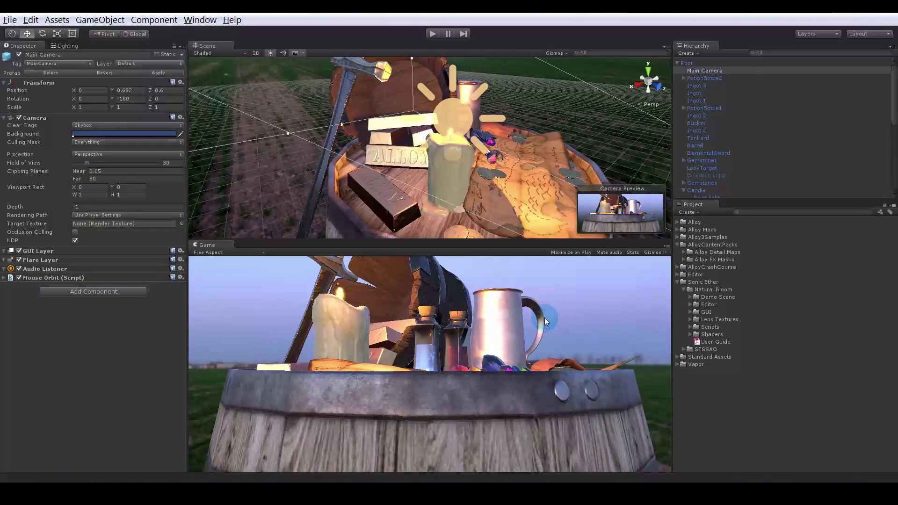
- Maximize the Game view, run the scene to view the barrel props, and stop playback to return to the editor layout
key("shift+space")
left_click(445, 27)
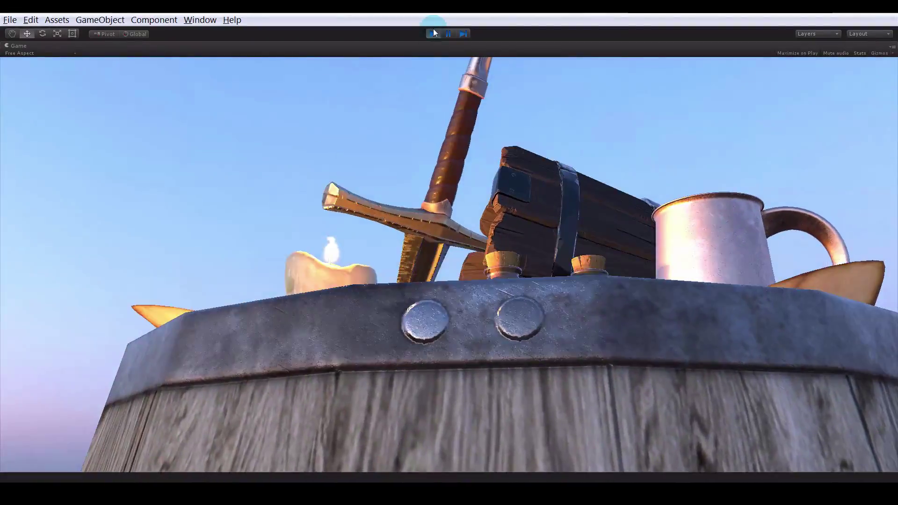
left_click(432, 33)
left_click(257, 100)
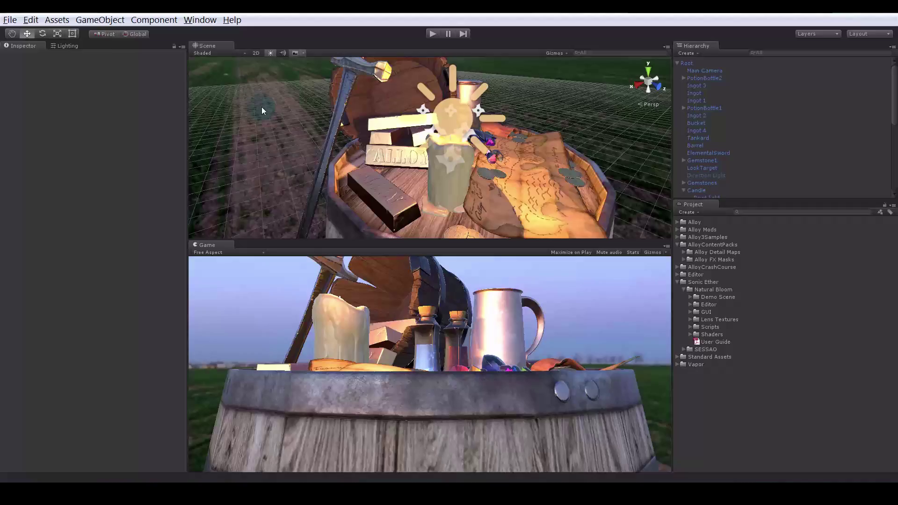
- Open the scene's LootSkybox material from the environment lighting settings and set its Exposure to 1
scroll(264, 173, "down", 5)
scroll(268, 176, "up", 4)
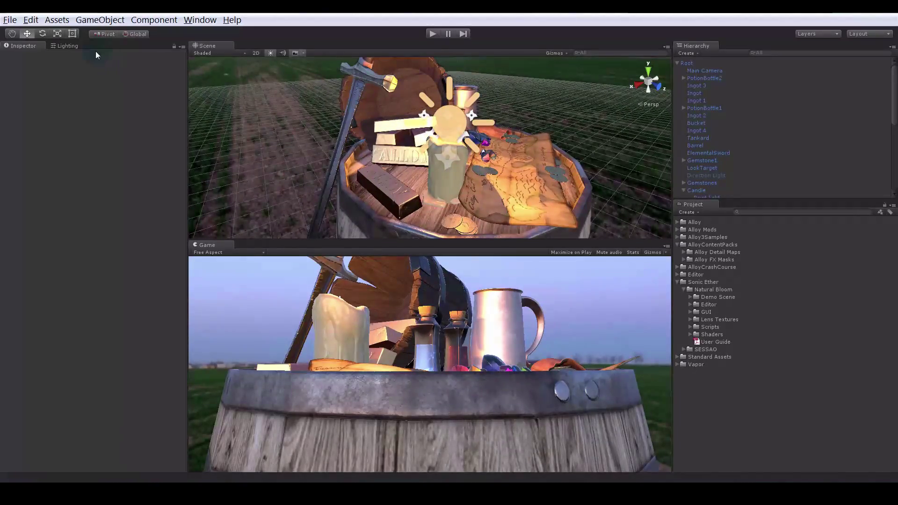
left_click(63, 46)
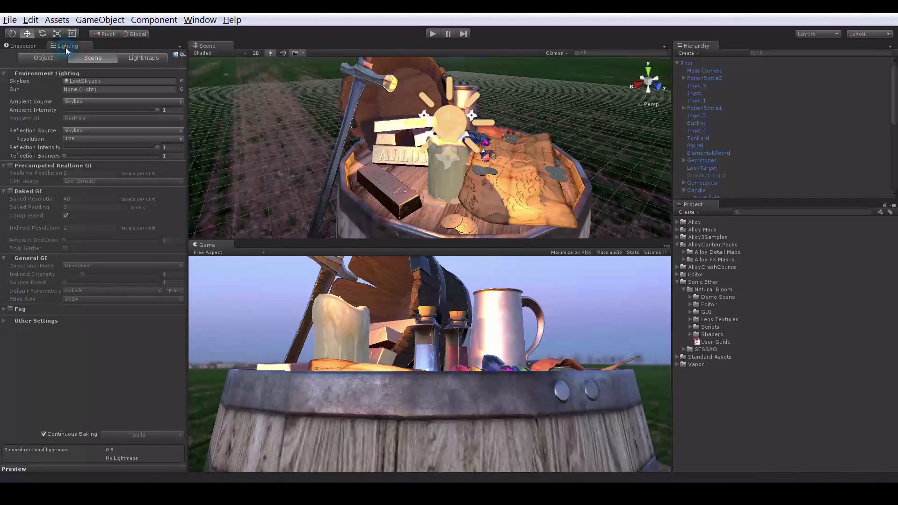
double_click(149, 84)
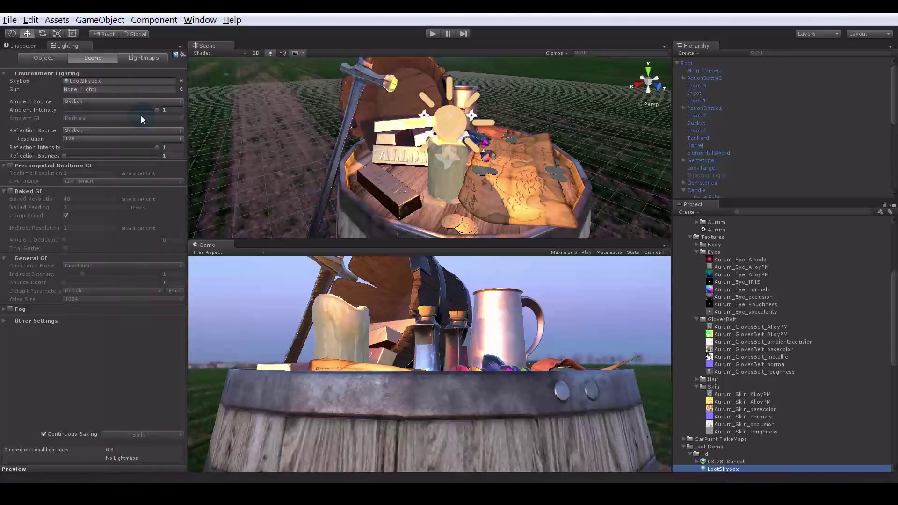
left_click(22, 45)
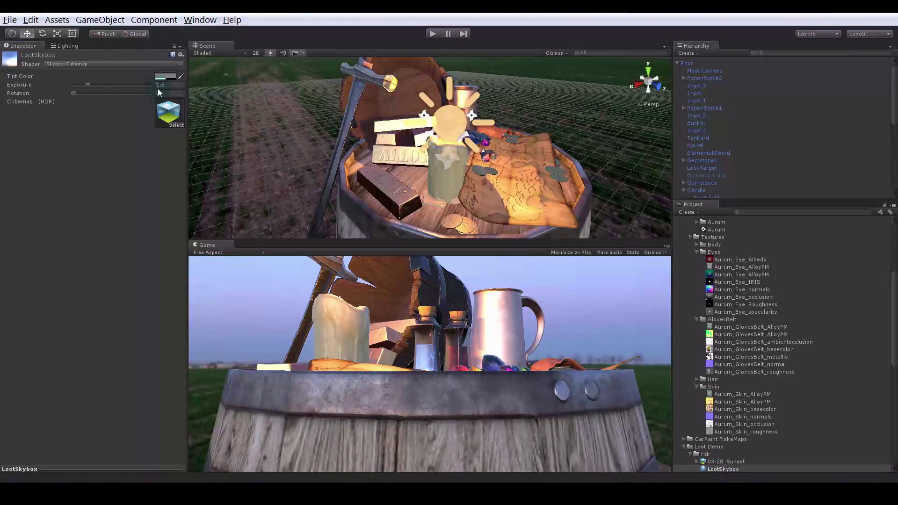
type("1")
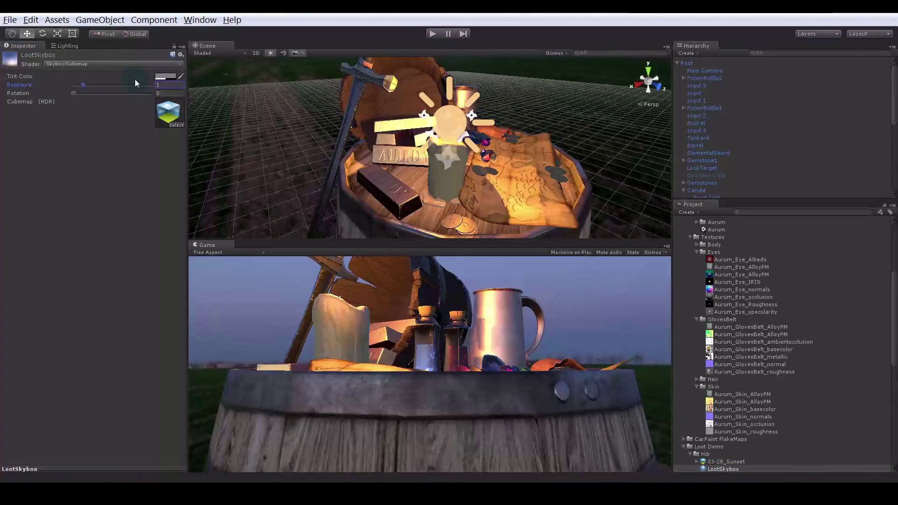
mouse_move(478, 242)
left_mouse_down()
mouse_move(483, 220)
mouse_move(484, 234)
left_mouse_up()
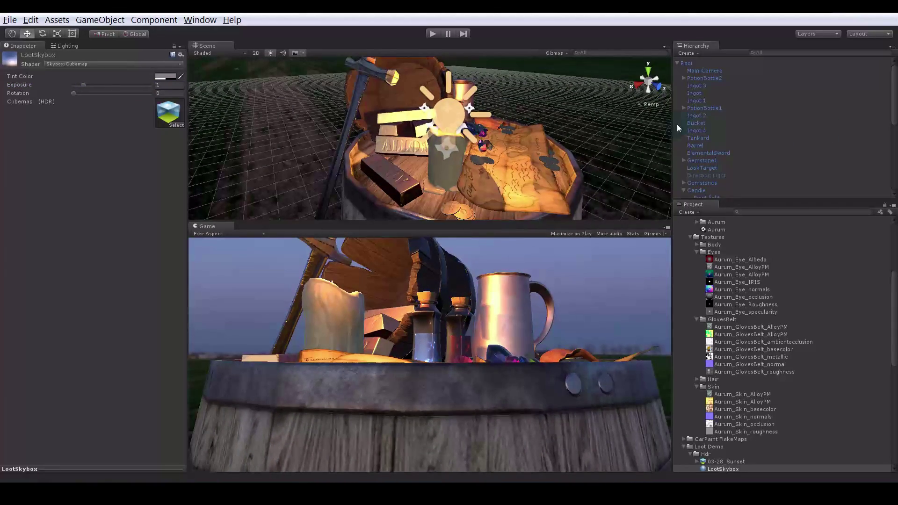
- Select the Main Camera and look through the Image Effects components that can be added to it
left_click(702, 71)
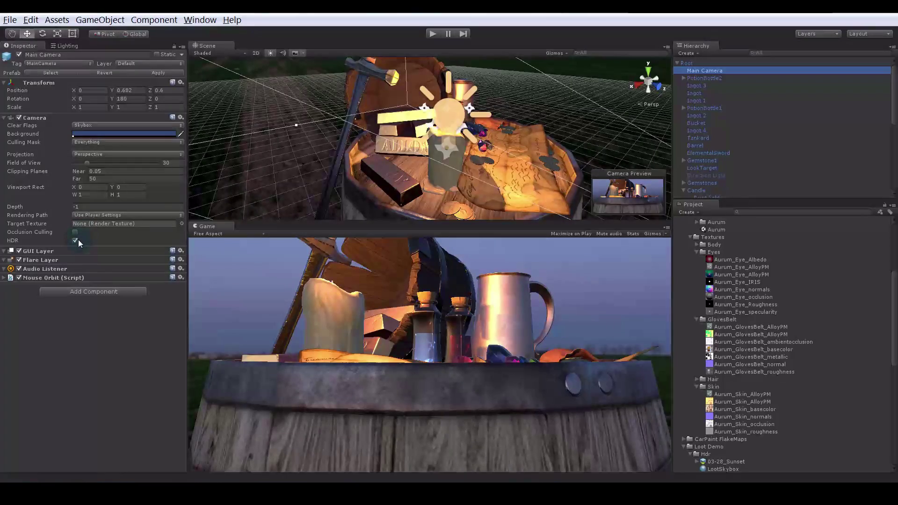
left_click(91, 290)
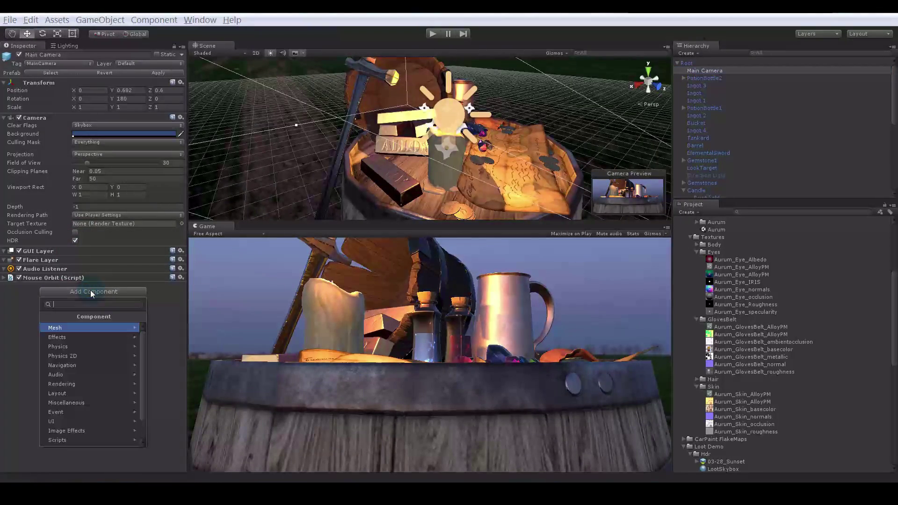
scroll(113, 336, "down", 3)
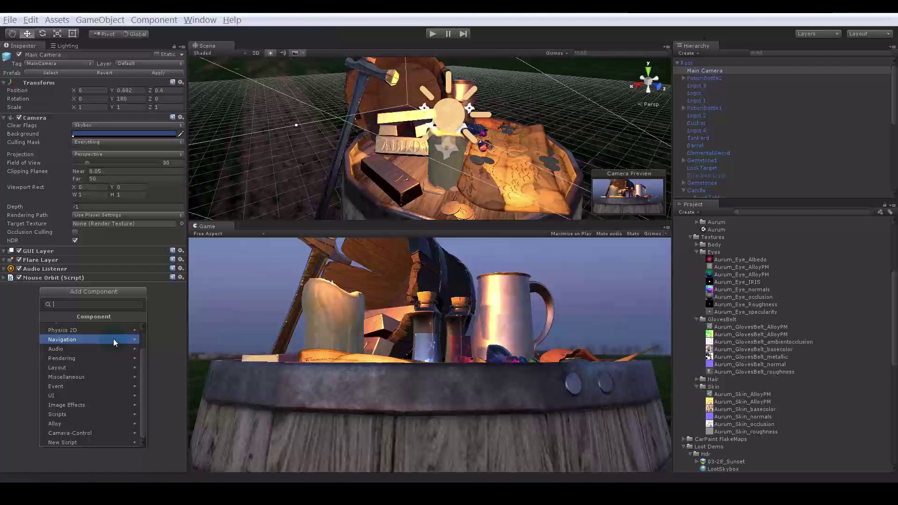
left_click(104, 404)
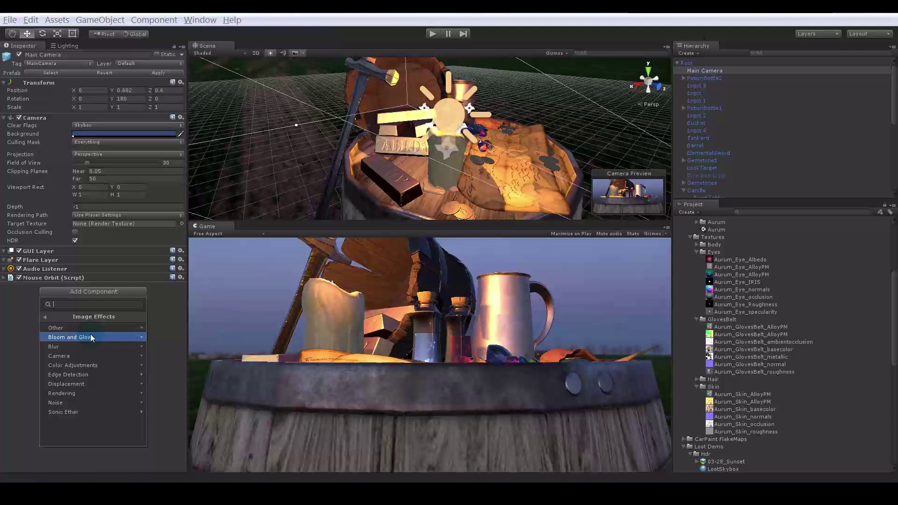
left_click(895, 312)
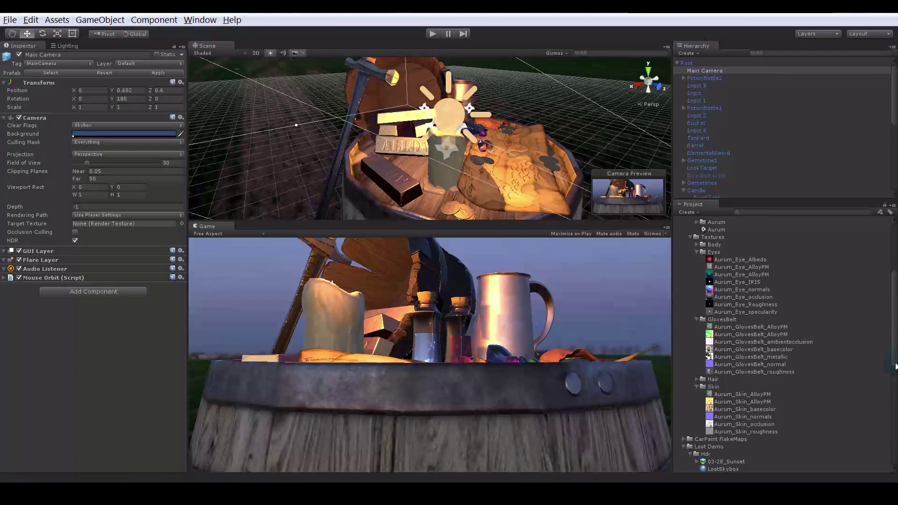
- Add the SESSAO script from the Sonic Ether folder to the Main Camera, with Occlusion Intensity about 0.713 and Color Bleed Amount about 0.318
left_click_drag(895, 351, 889, 456)
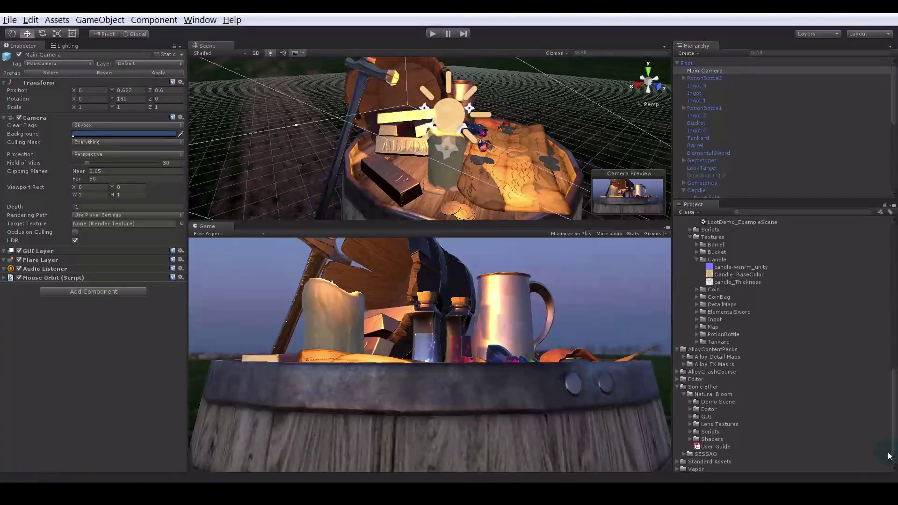
left_click(684, 454)
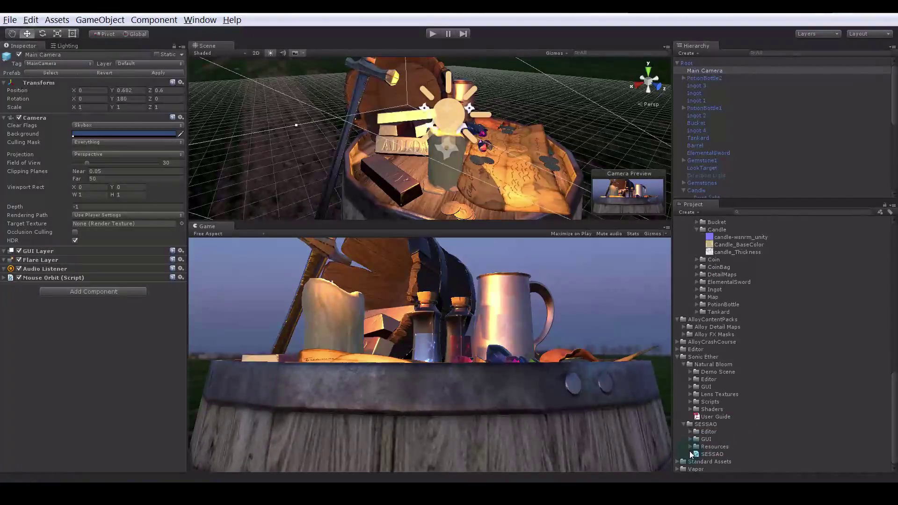
left_click_drag(704, 454, 154, 291)
left_click_drag(120, 339, 98, 338)
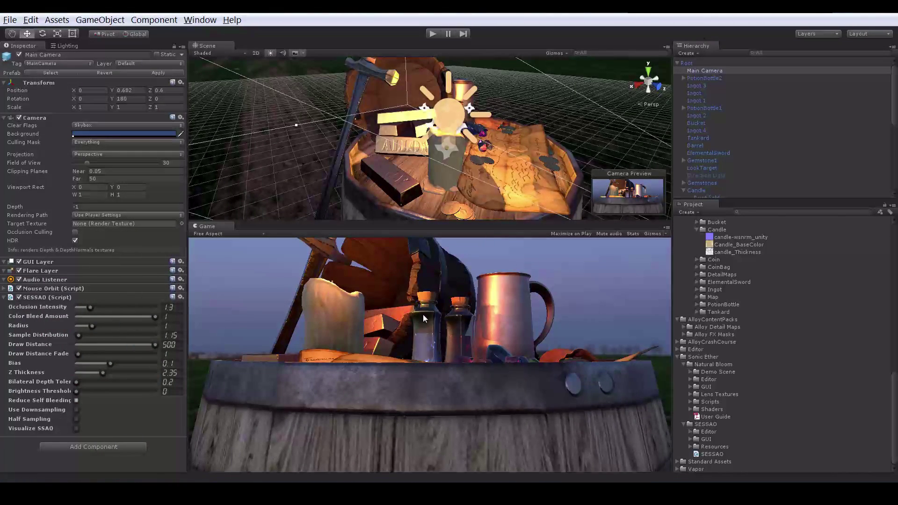
left_click_drag(90, 308, 80, 314)
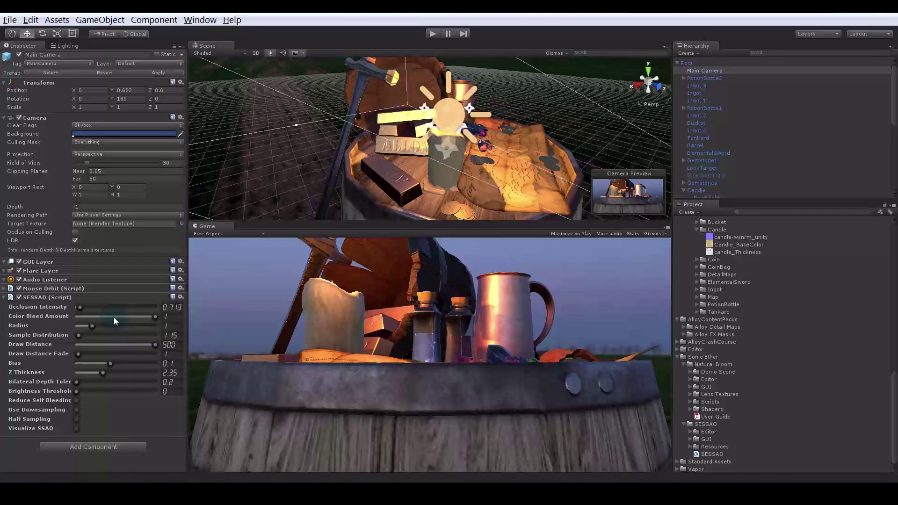
left_click_drag(154, 315, 102, 318)
- Add the Sonic Ether SE Natural Bloom And Dirty Lens effect to the Main Camera and set its Bloom Intensity to 0.15
left_click(101, 446)
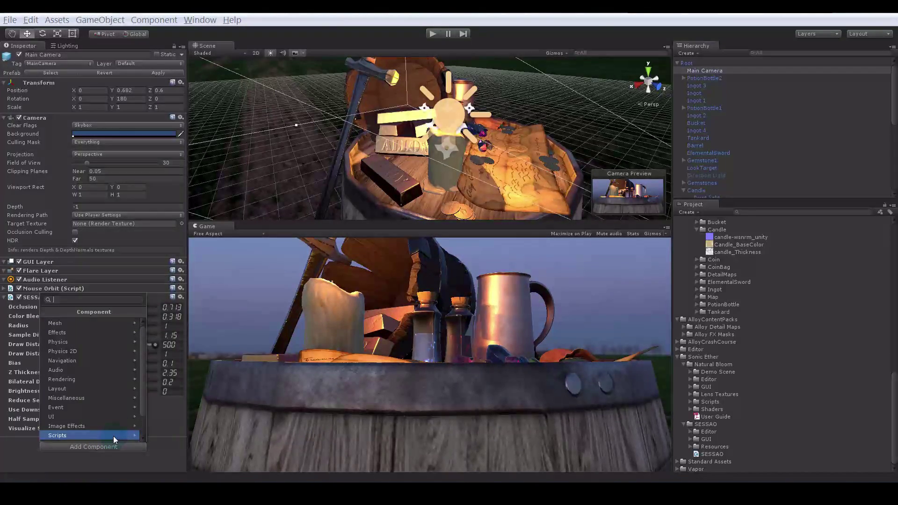
left_click(113, 427)
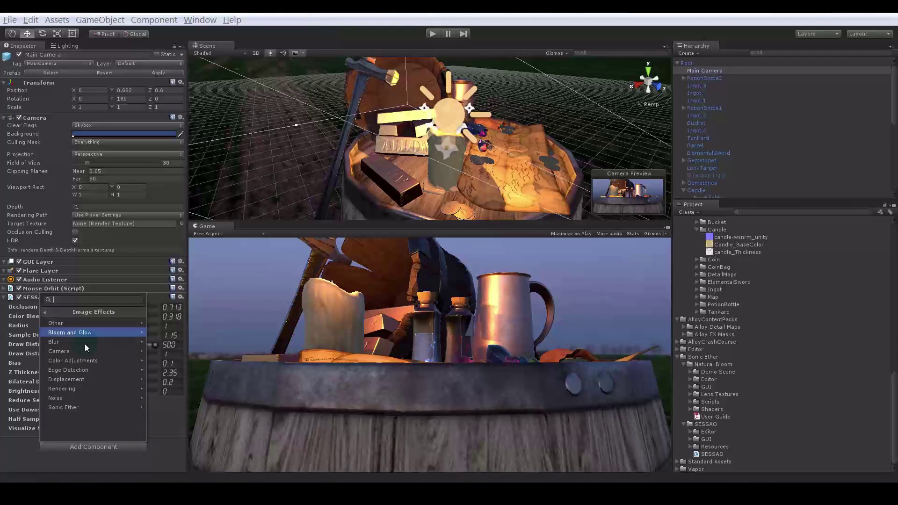
left_click(80, 405)
left_click(108, 323)
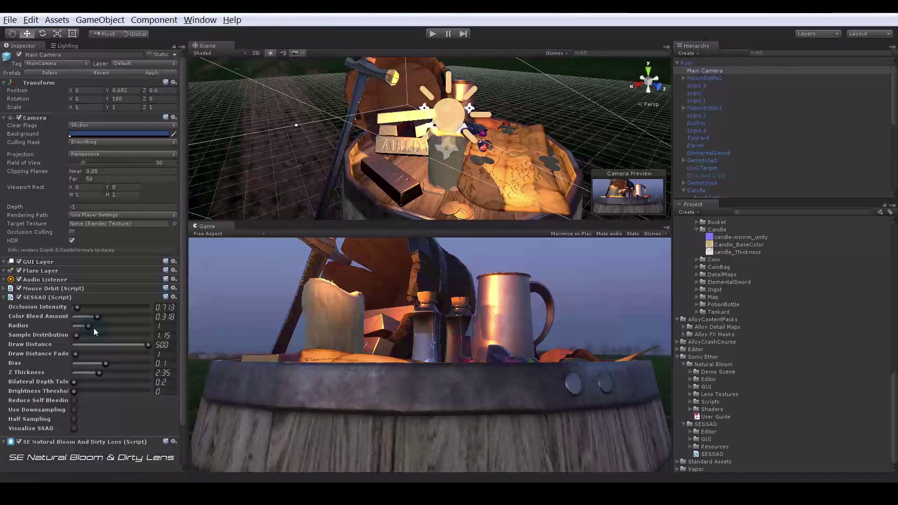
scroll(94, 327, "down", 3)
mouse_move(80, 431)
left_mouse_down()
mouse_move(105, 430)
mouse_move(95, 435)
left_mouse_up()
left_click(169, 432)
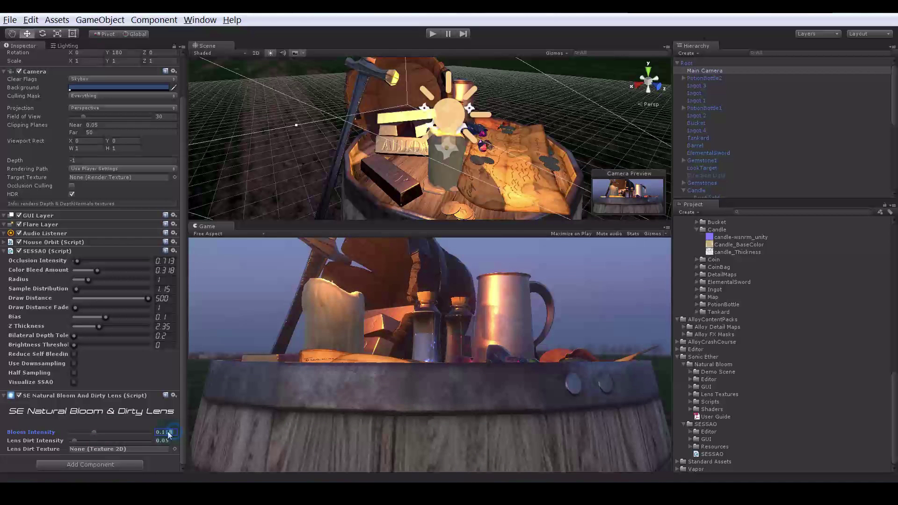
type("0.15")
- Add the Tonemapping image effect from the Color Adjustments category to the Main Camera
left_click(85, 464)
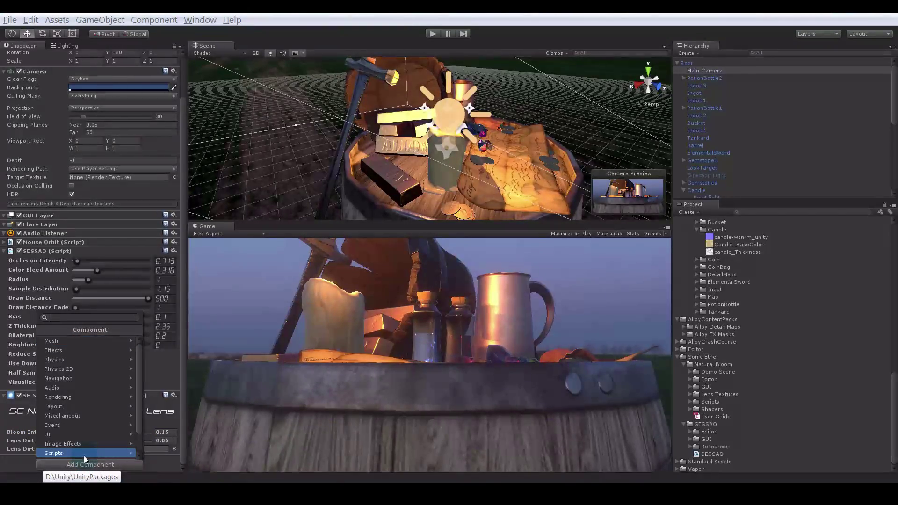
left_click(87, 447)
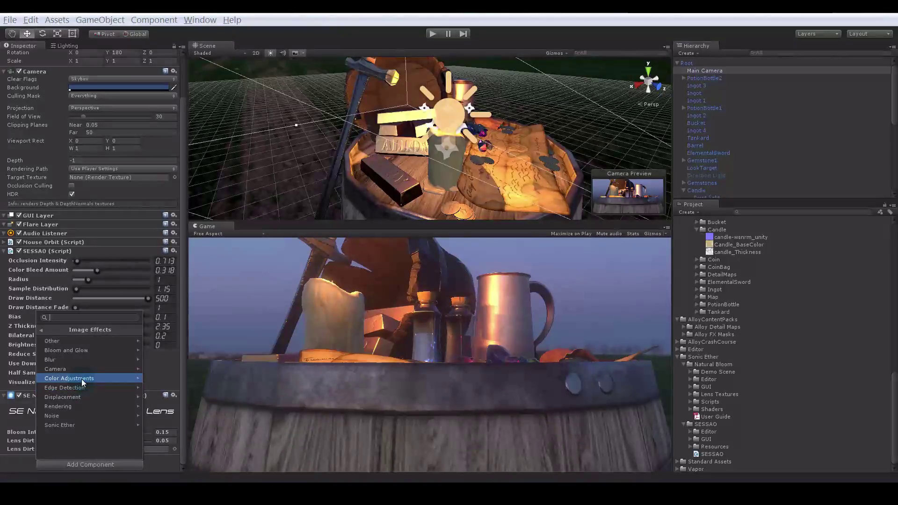
left_click(82, 379)
left_click(67, 406)
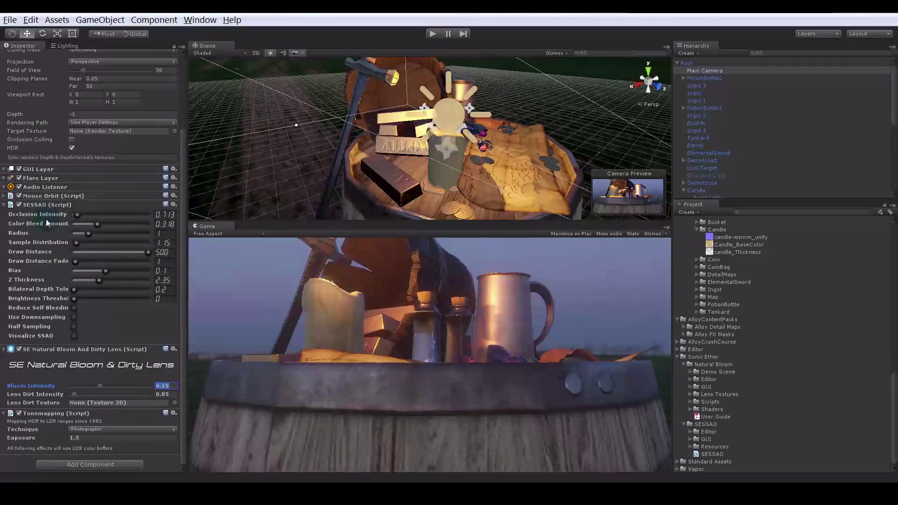
- Collapse the SESSAO and SE Natural Bloom And Dirty Lens components and enlarge the Game view
left_click(4, 205)
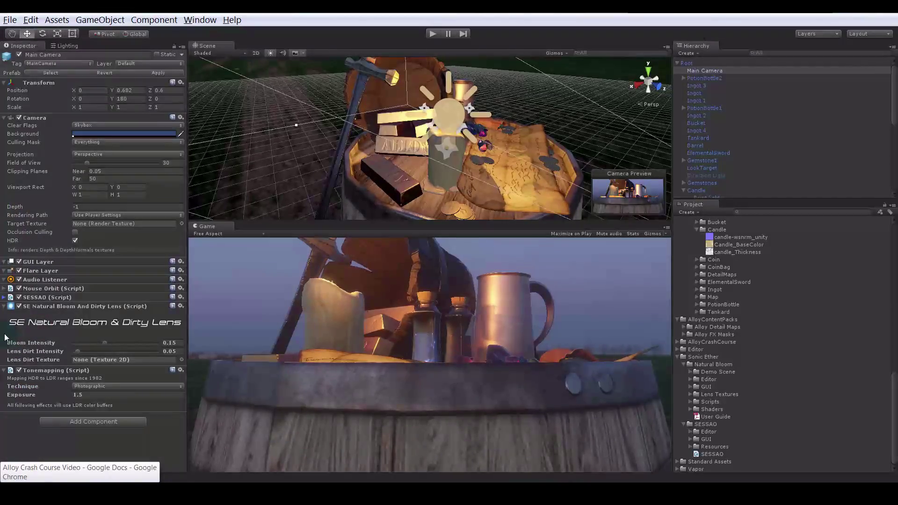
left_click(5, 307)
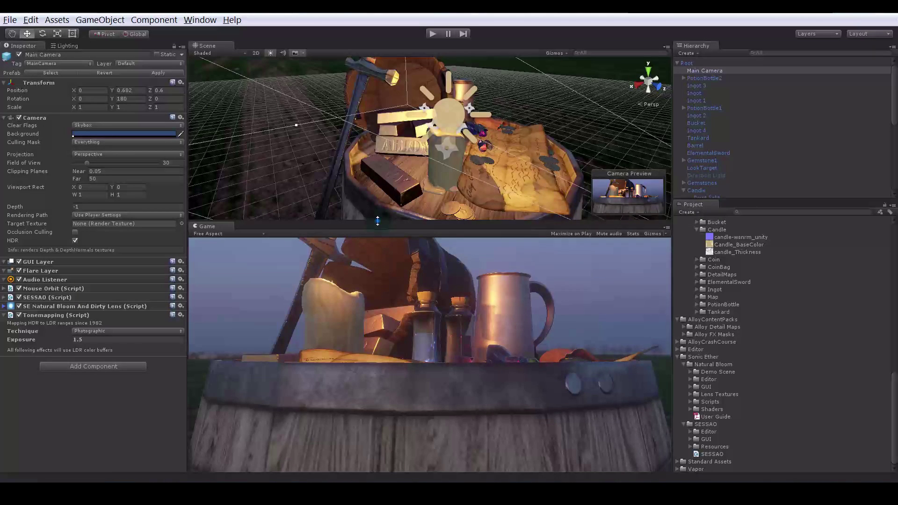
left_click_drag(377, 221, 375, 70)
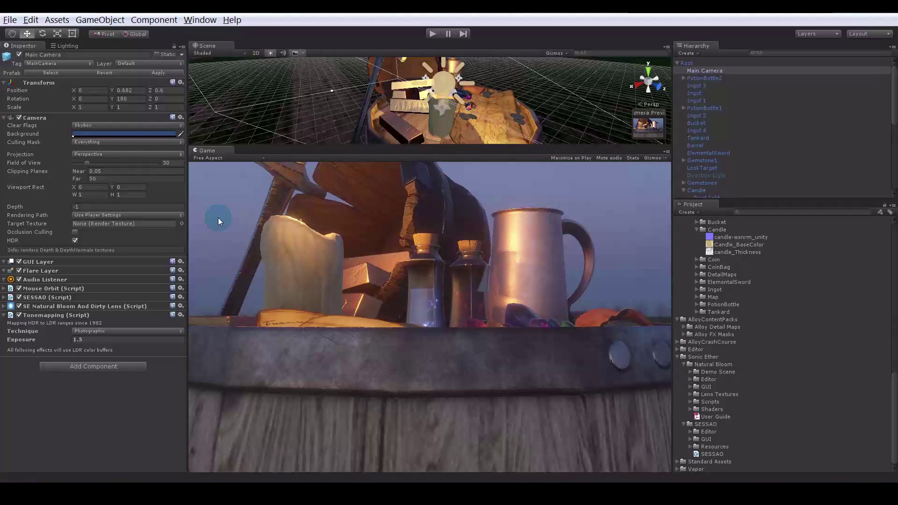
- Try the Hable technique in the Main Camera's Tonemapping effect and return it to Photographic
left_click(115, 331)
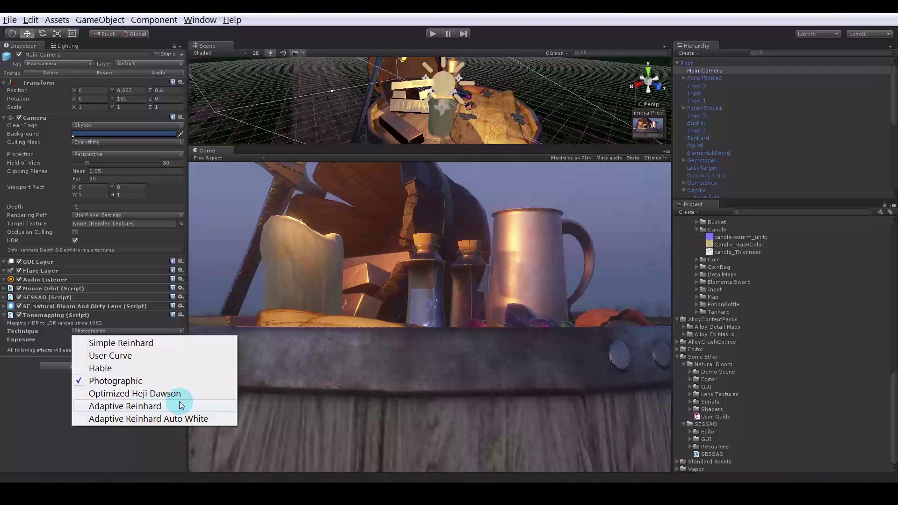
left_click(147, 367)
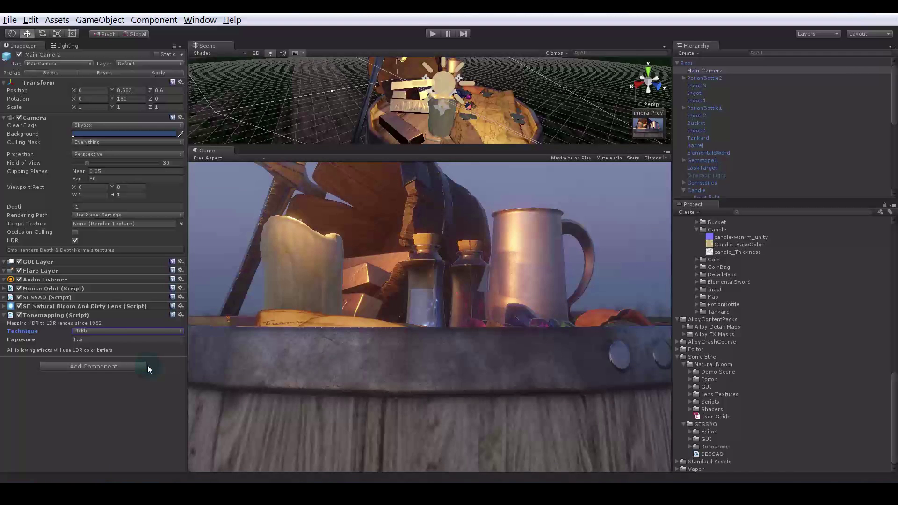
left_click(94, 330)
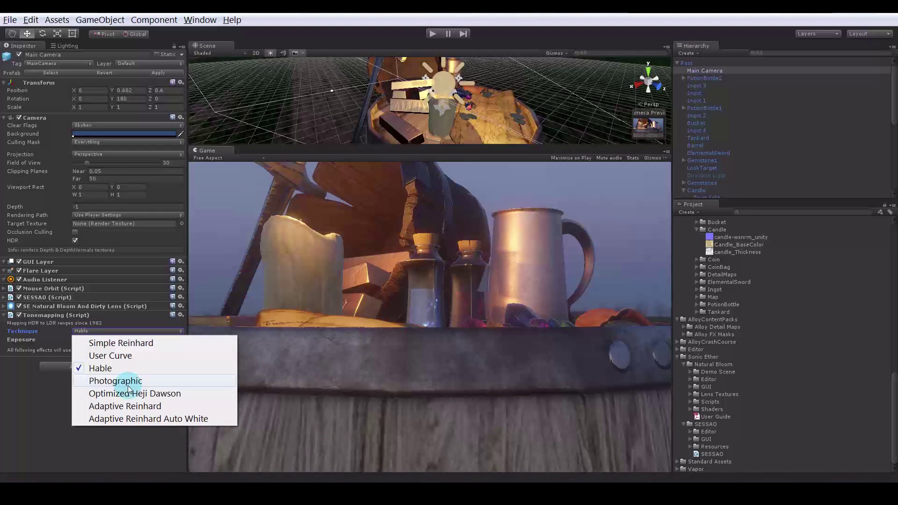
left_click(125, 383)
- Try Tonemapping exposures of 1.2 and 1.8 and set the exposure to 1.6
left_click(97, 340)
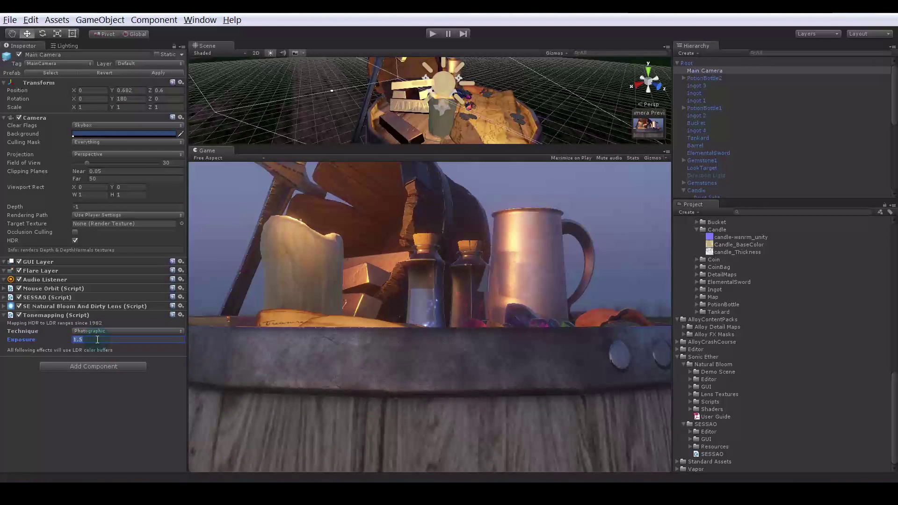
type("1.2")
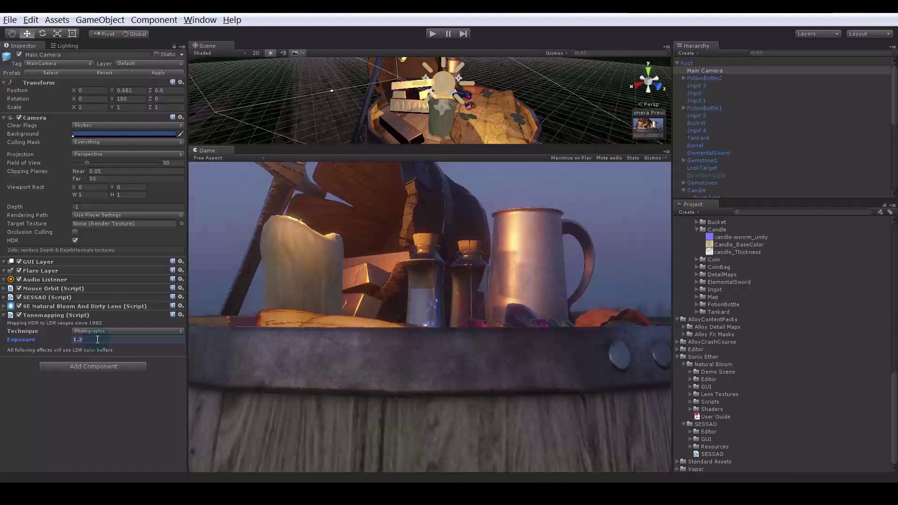
key("BackSpace")
type("8")
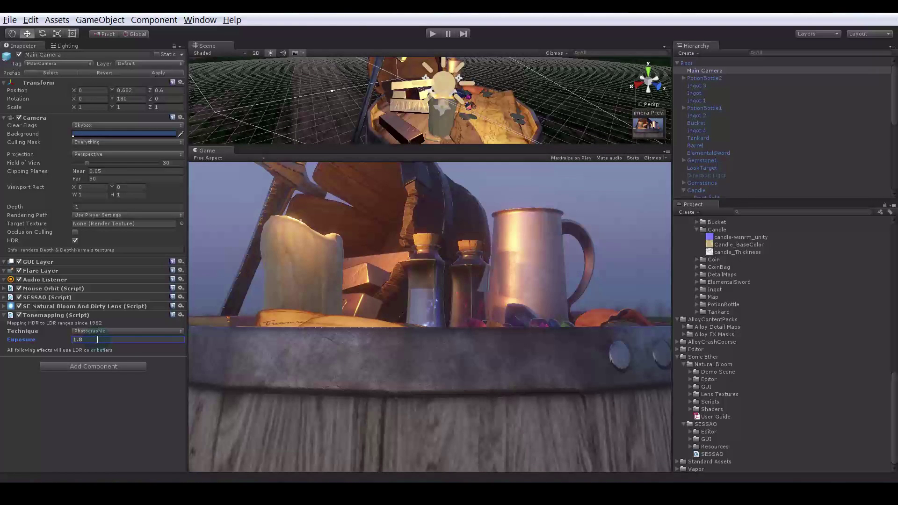
left_click_drag(105, 340, 29, 343)
type("1.6")
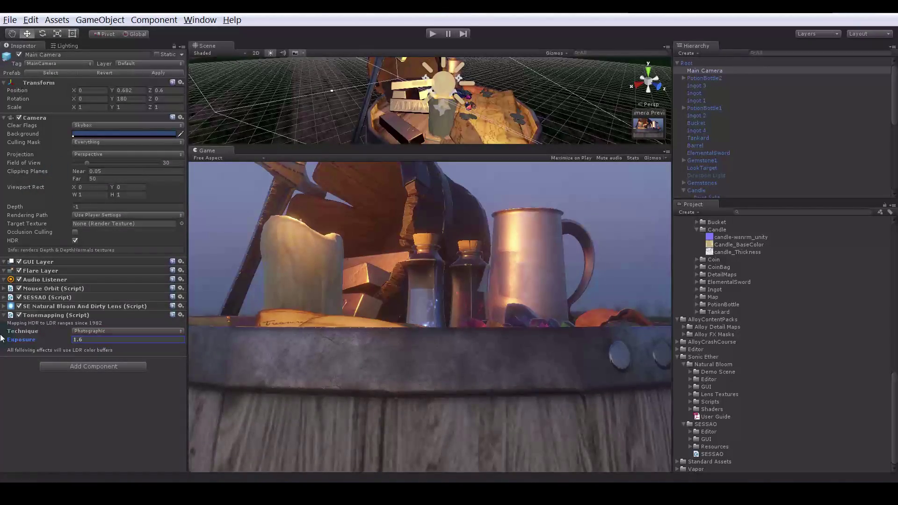
left_click_drag(423, 147, 427, 45)
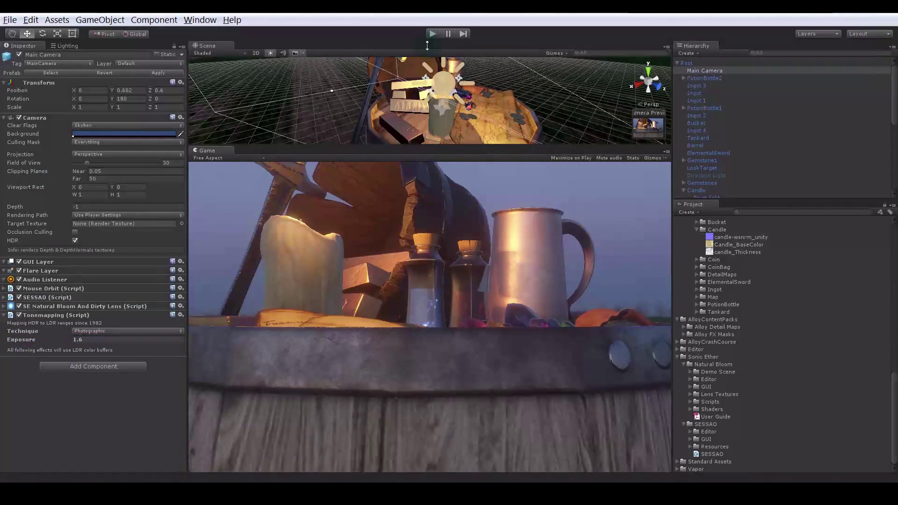
- Add the Vignette and Chromatic Aberration image effect from the Camera category to the Main Camera
left_click(118, 366)
left_click(104, 353)
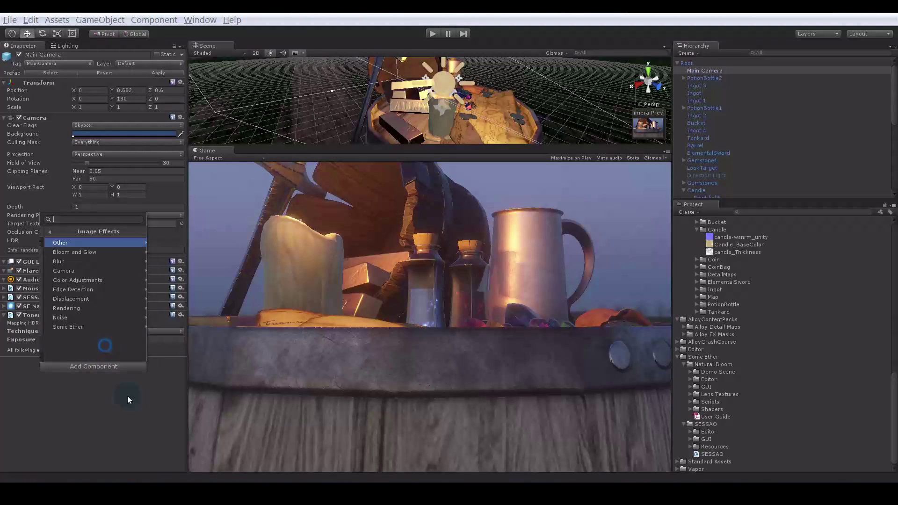
left_click(81, 280)
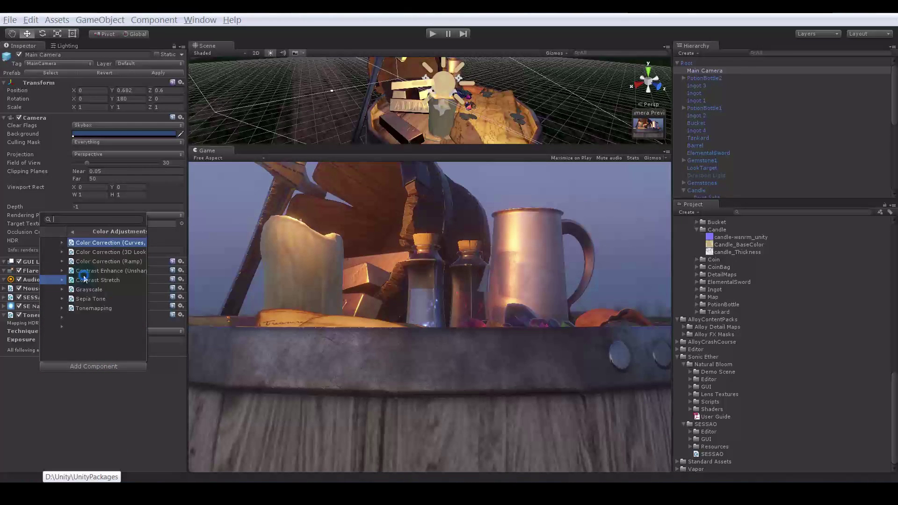
left_click(113, 231)
left_click(88, 268)
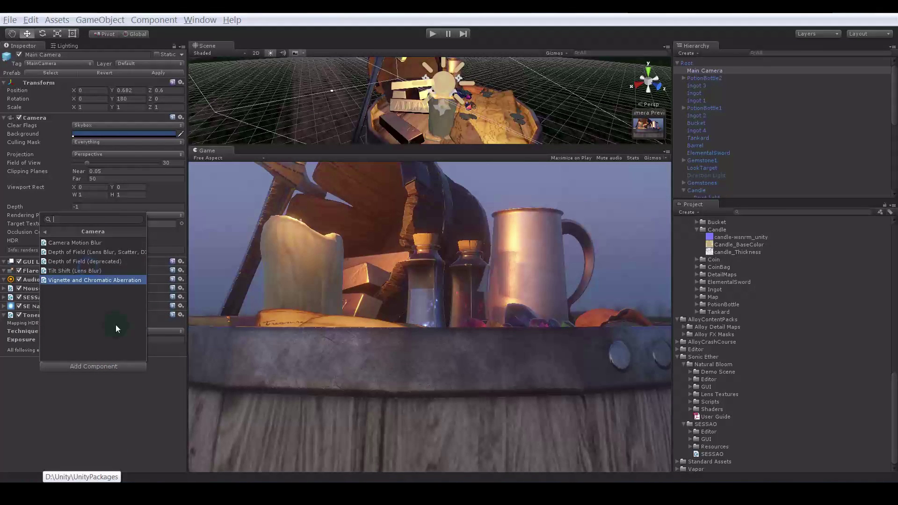
left_click(89, 280)
- Set the vignette effect's Chromatic Aberration to 0, Vignetting to 0.2 and Blurred Corners to 0.25
left_click(97, 406)
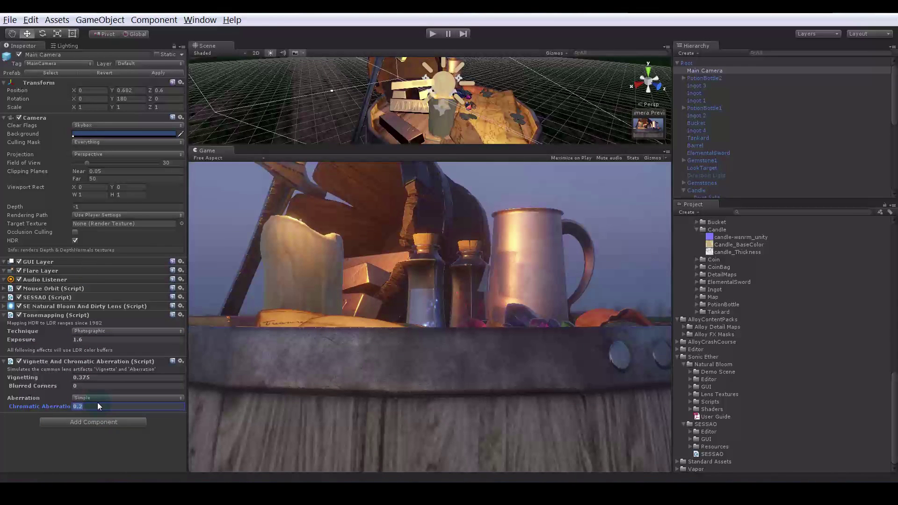
left_click(98, 398)
left_click(179, 407)
type("0")
left_click(90, 377)
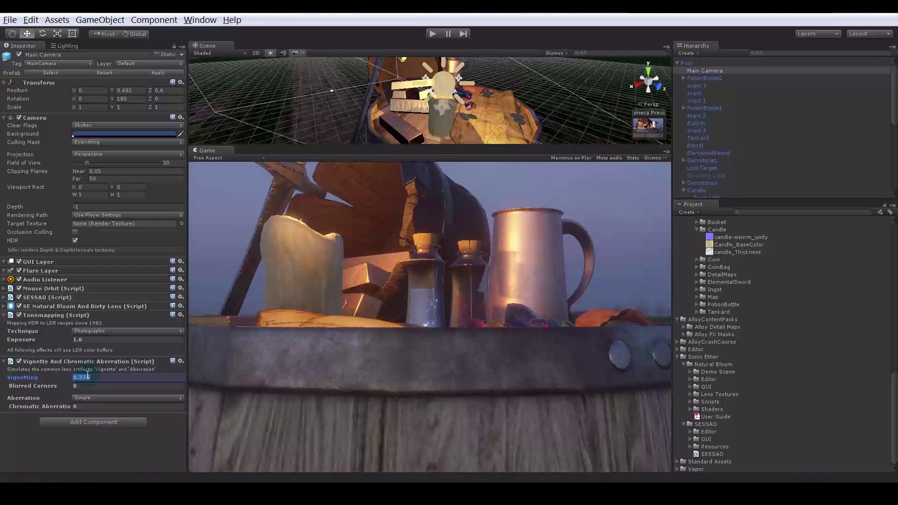
type(".2")
left_click(23, 384)
type("0.25")
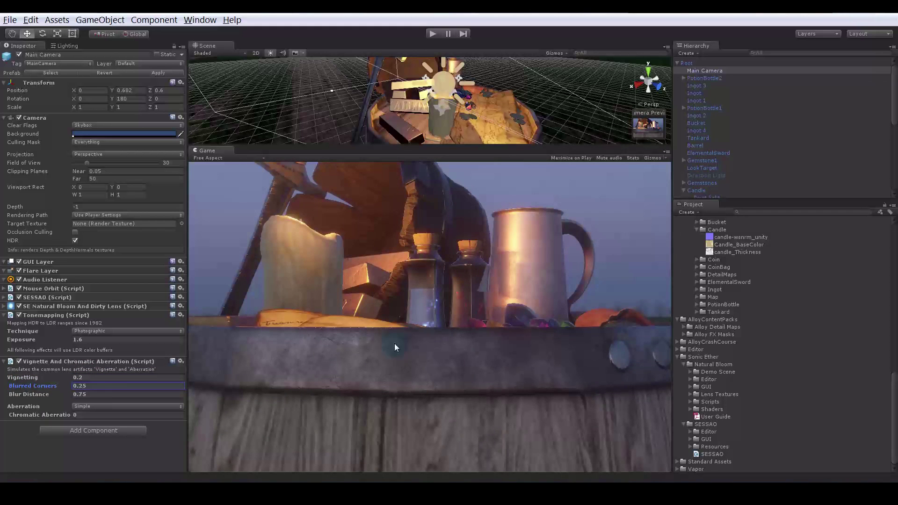
- Run the scene in Play mode to preview the camera's post-processing in the Game view
left_click(432, 34)
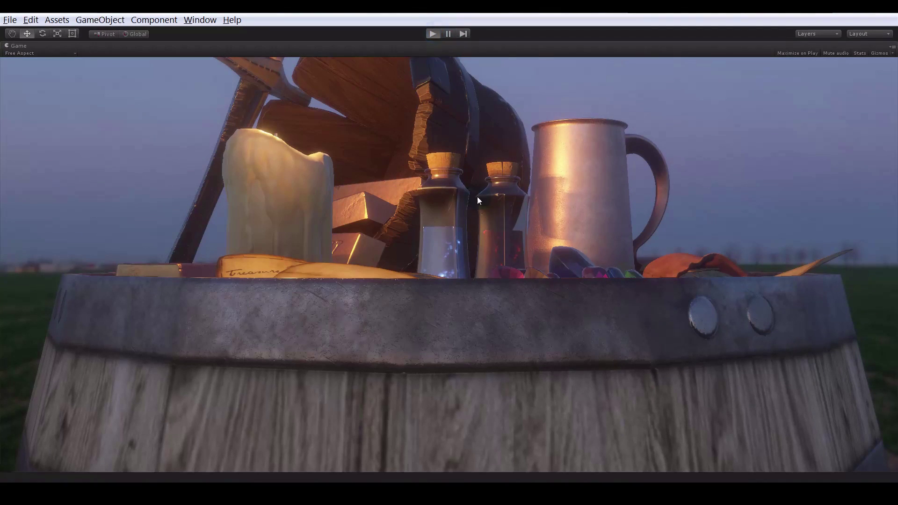